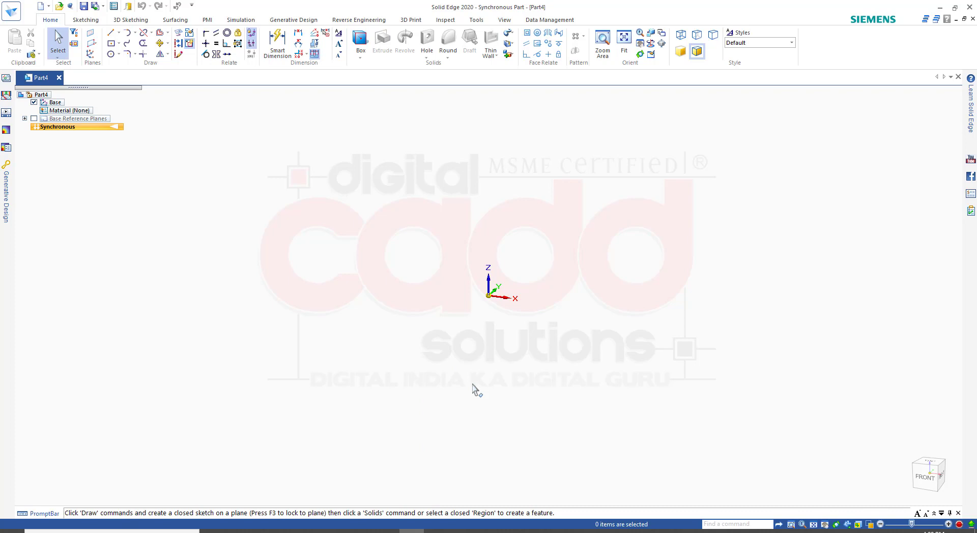
Switch the part from synchronous to ordered modeling
middle_click_drag(565, 323, 536, 313)
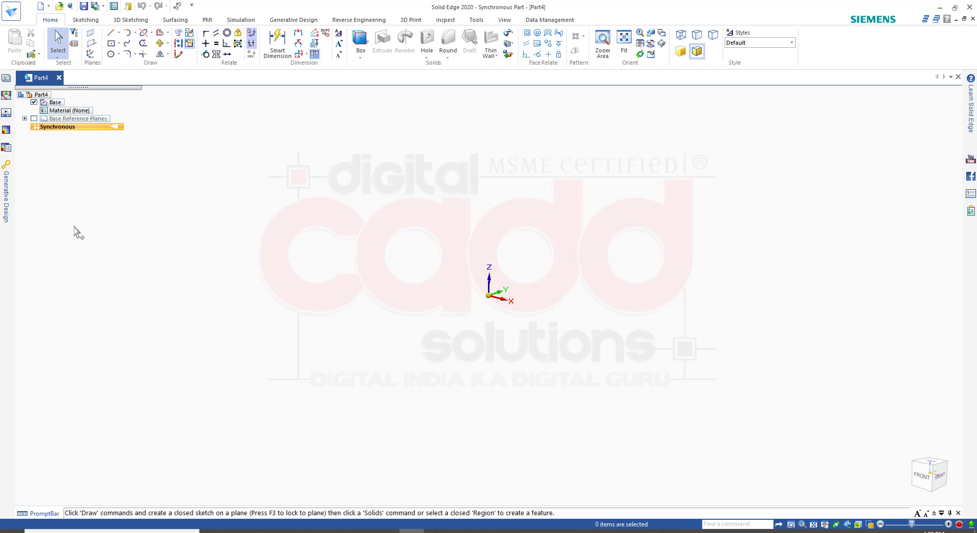
right_click(113, 132)
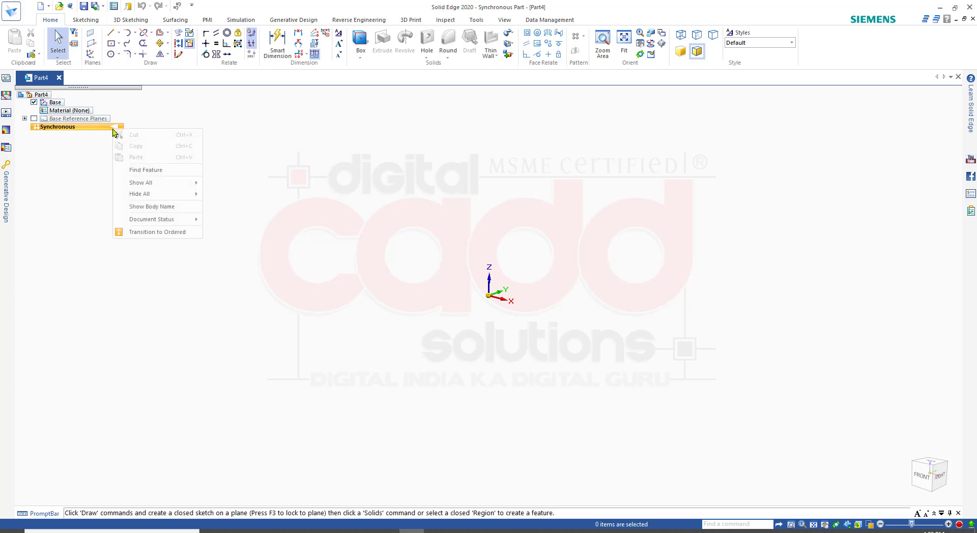
left_click(168, 233)
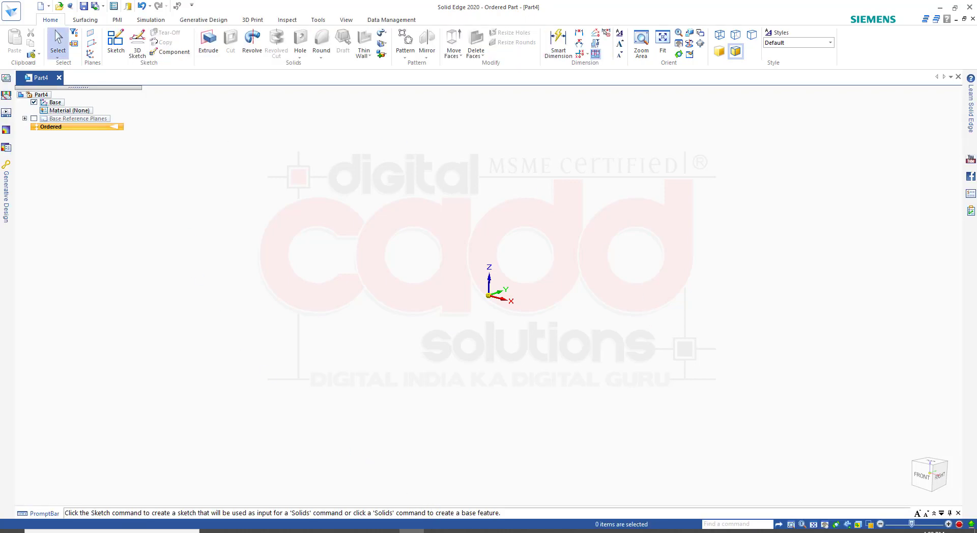
left_click(436, 531)
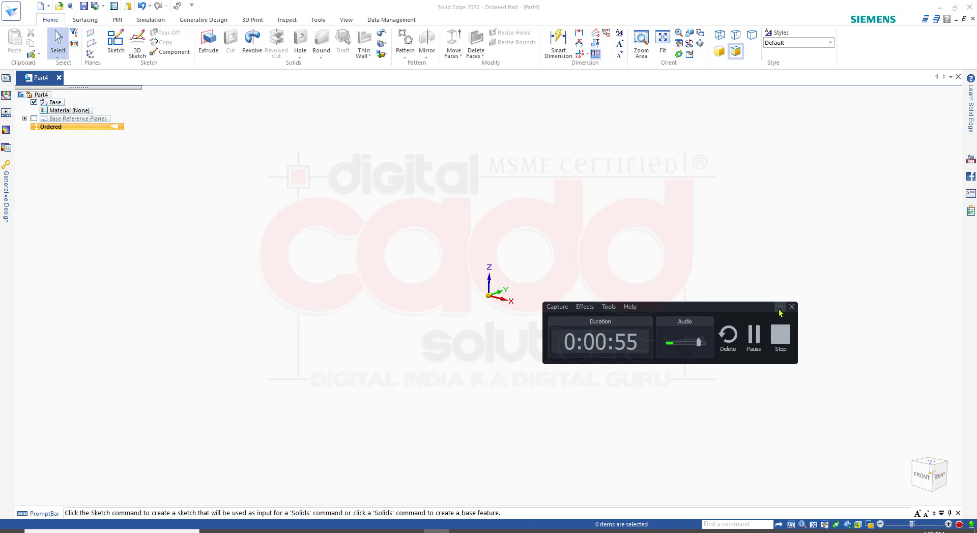
left_click(779, 309)
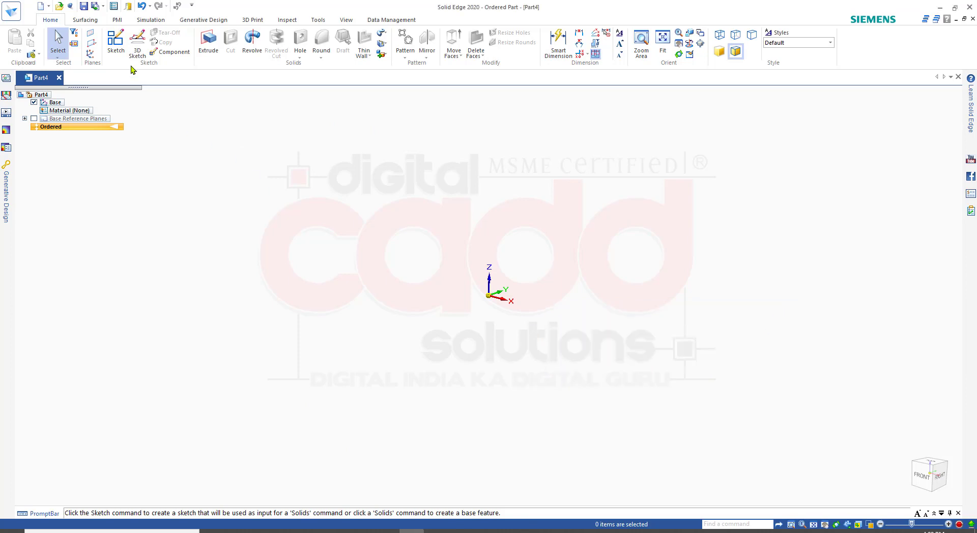
Start a new sketch on the front (XZ) reference plane
left_click(116, 43)
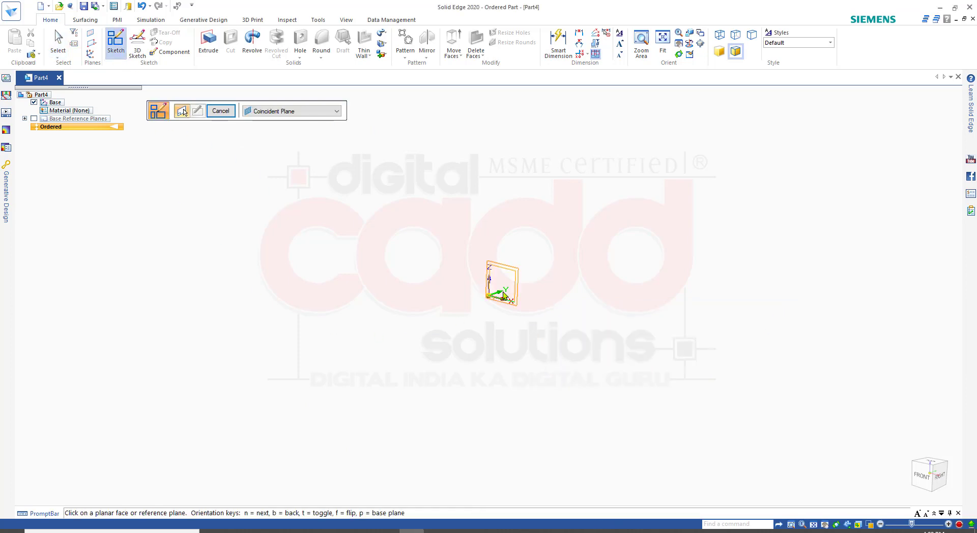
left_click(503, 292)
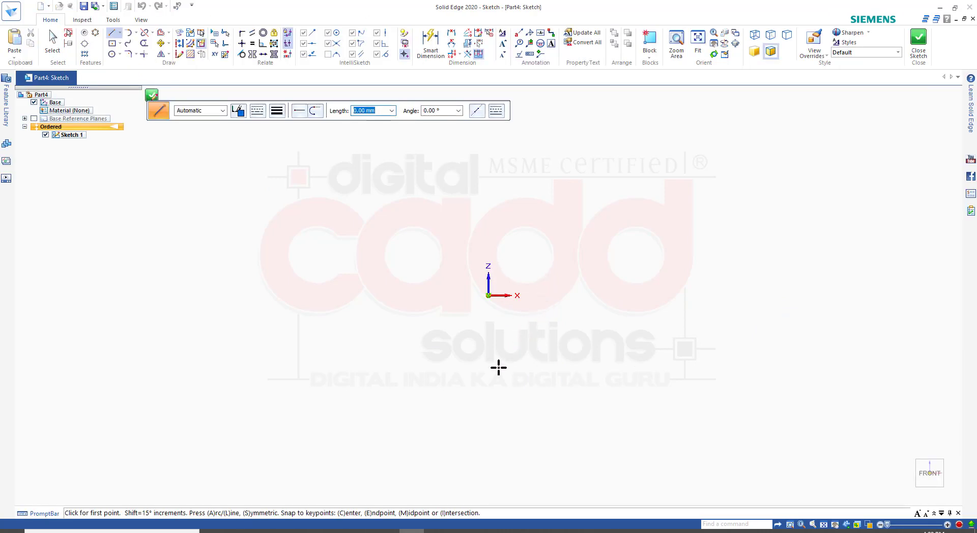
middle_click_drag(564, 262, 487, 337, "shift")
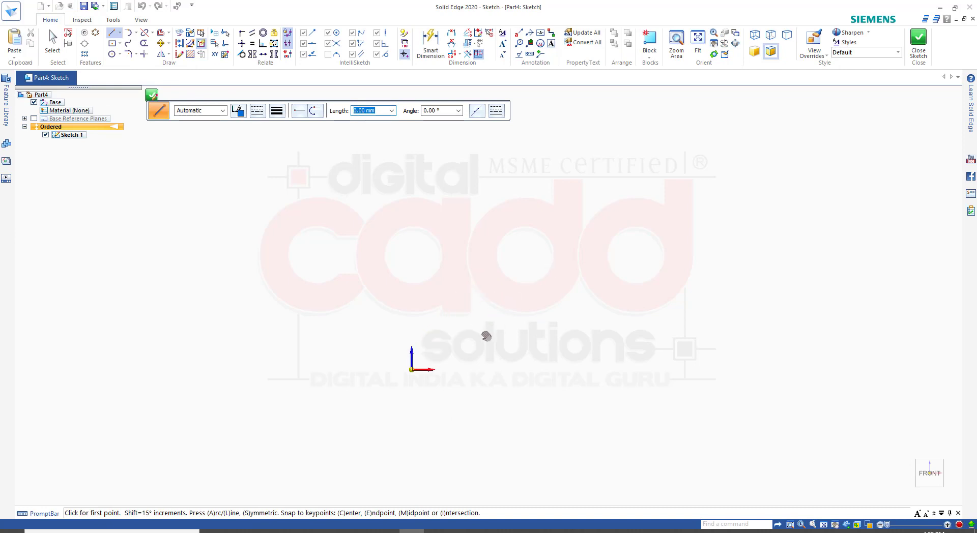
Draw two concentric circles of different size centred on the sketch origin
left_click(112, 54)
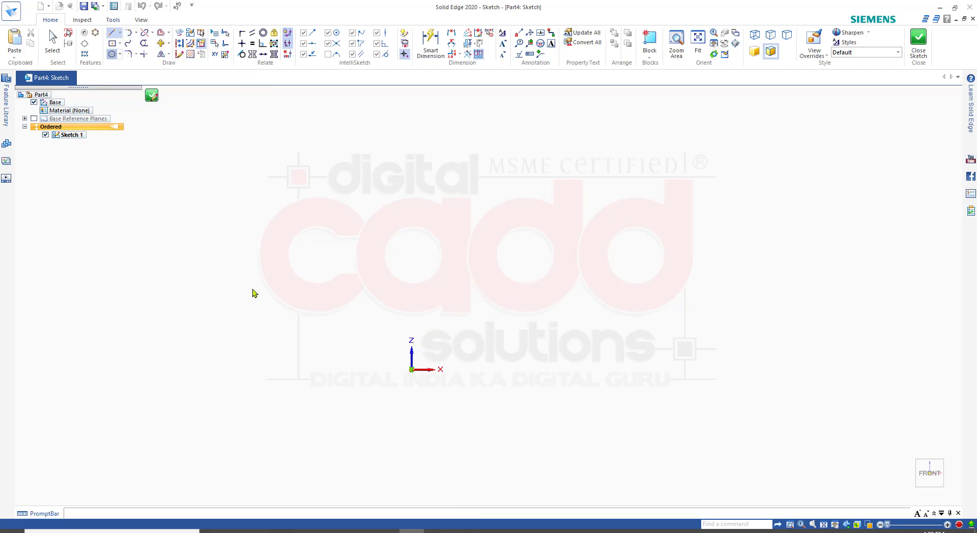
left_click(412, 370)
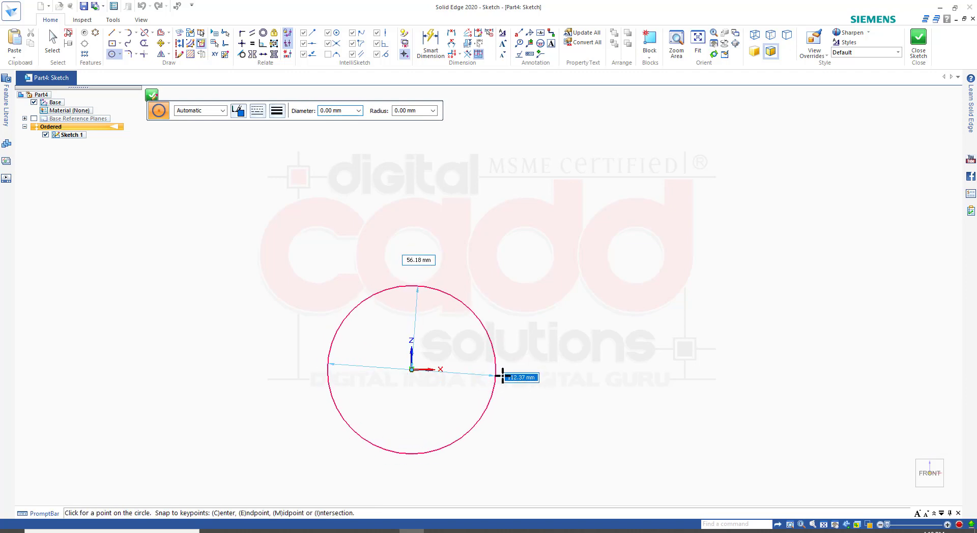
left_click(504, 371)
left_click(412, 369)
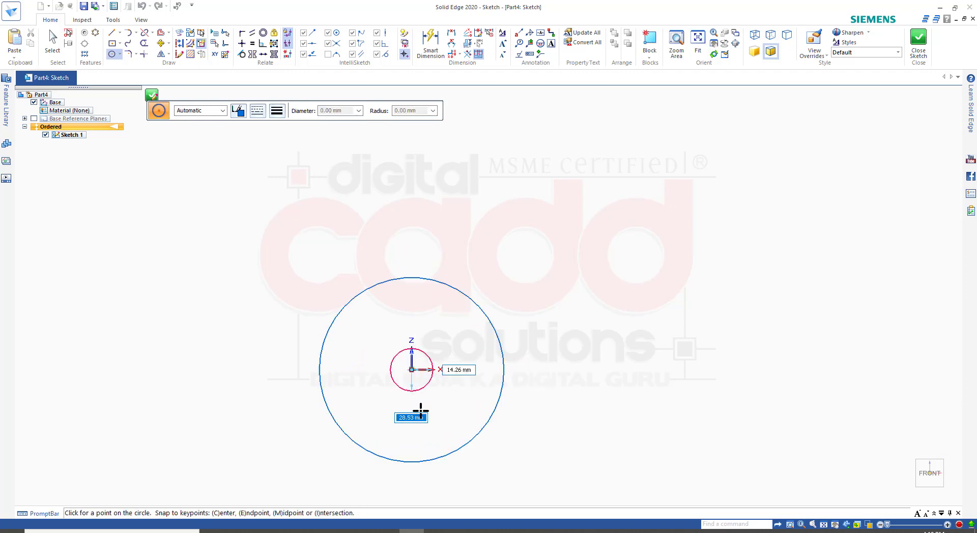
left_click(426, 415)
Draw two concentric circles about 96 mm and 55 mm in diameter, up and to the right of the origin pair
left_click(707, 174)
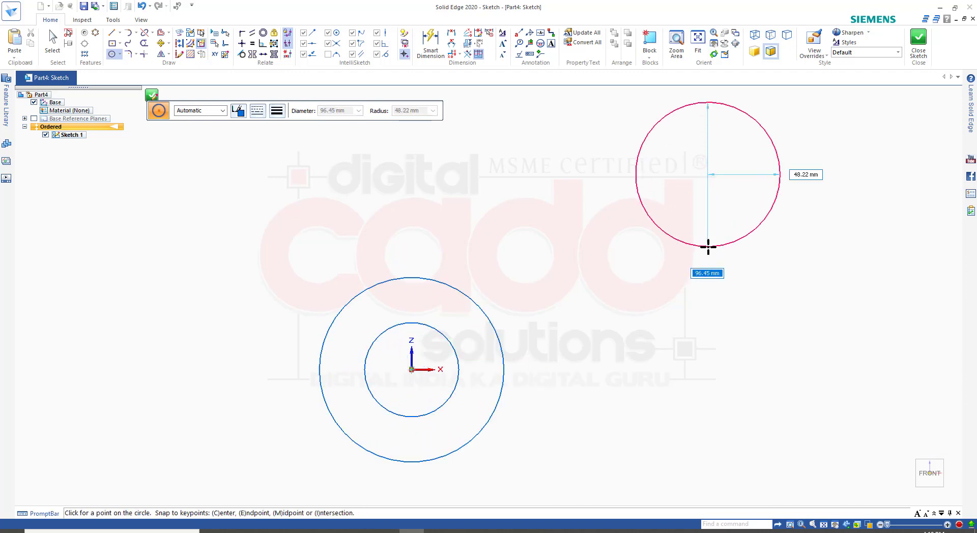
left_click(731, 249)
left_click(707, 175)
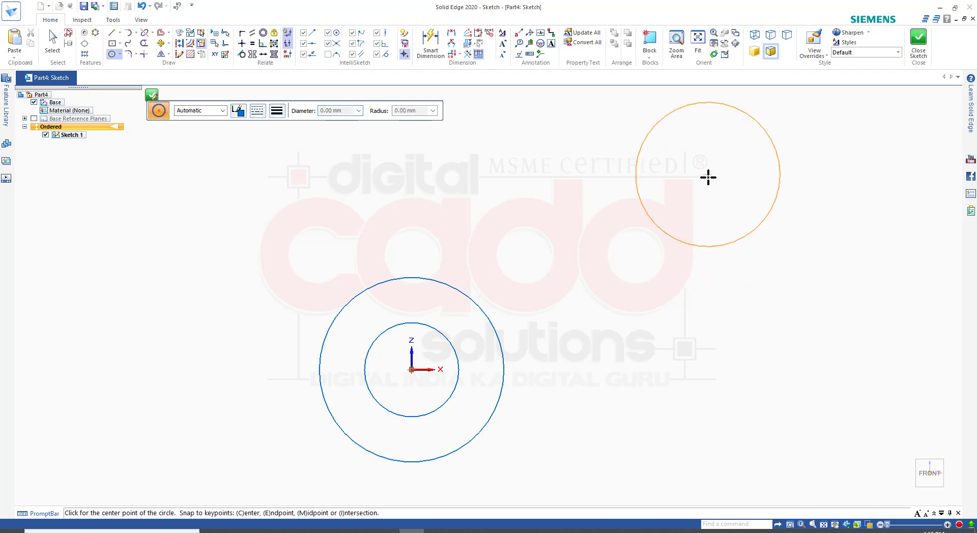
left_click(707, 213)
scroll(573, 244, "down", 3)
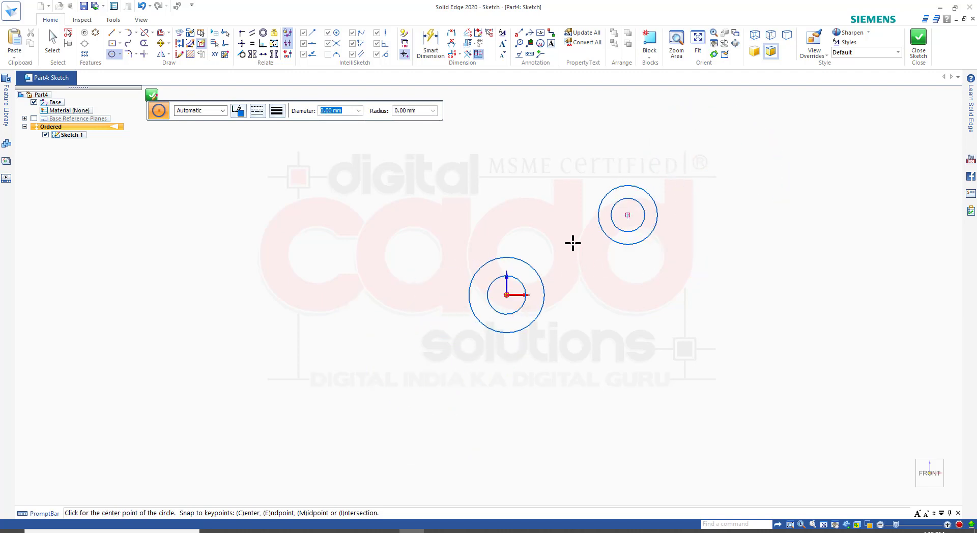
Draw a third concentric circle pair, the outer about 147 mm in diameter, vertically aligned below the upper-right pair
left_click(631, 360)
left_click(639, 401)
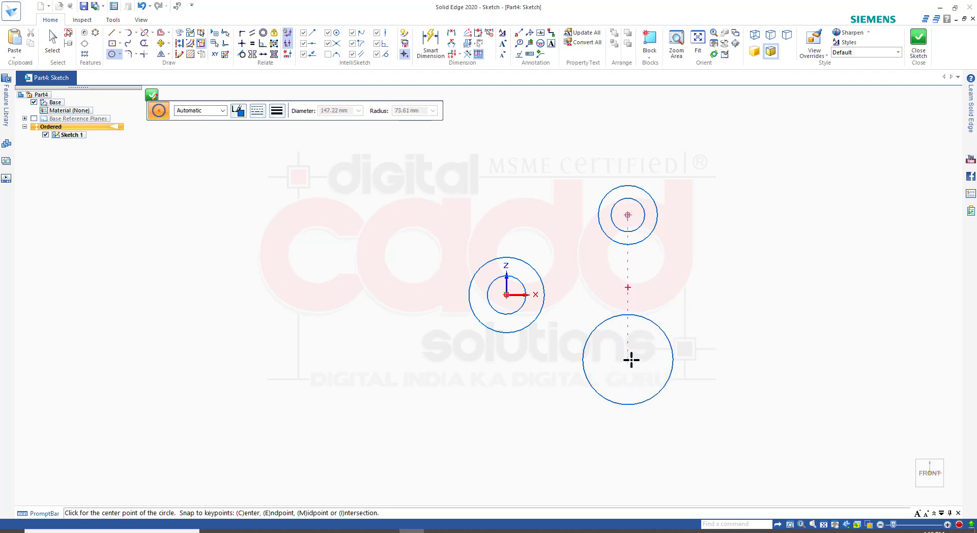
left_click(629, 360)
left_click(647, 387)
scroll(735, 300, "down", 2)
scroll(748, 300, "up", 4)
key("Escape")
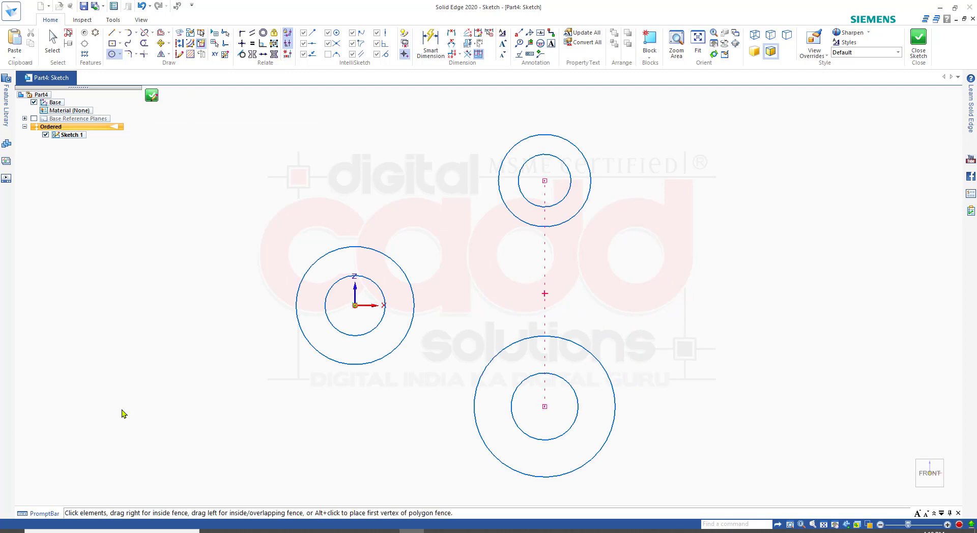
Apply Equal relations so all three outer circles share the lower-right outer circle's size
left_click(254, 46)
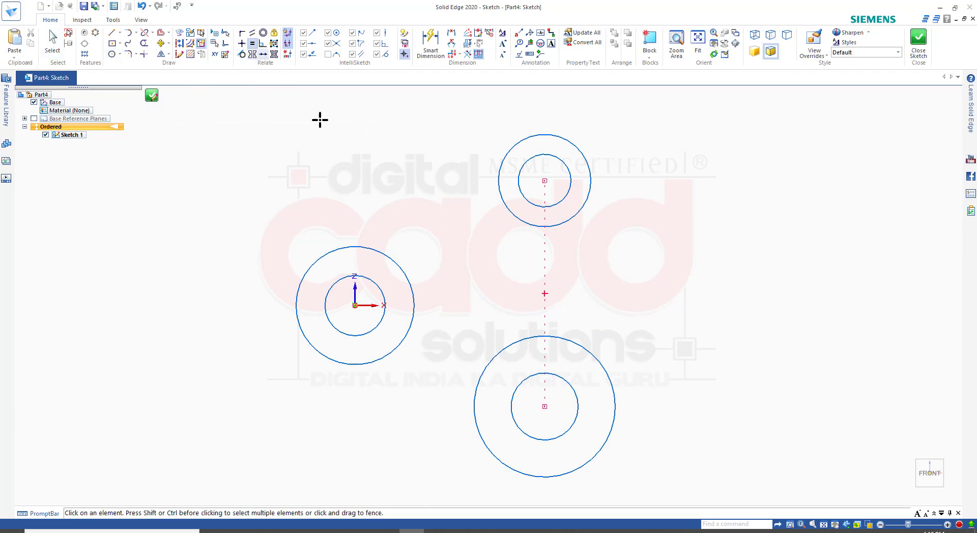
left_click(395, 258)
left_click(509, 208)
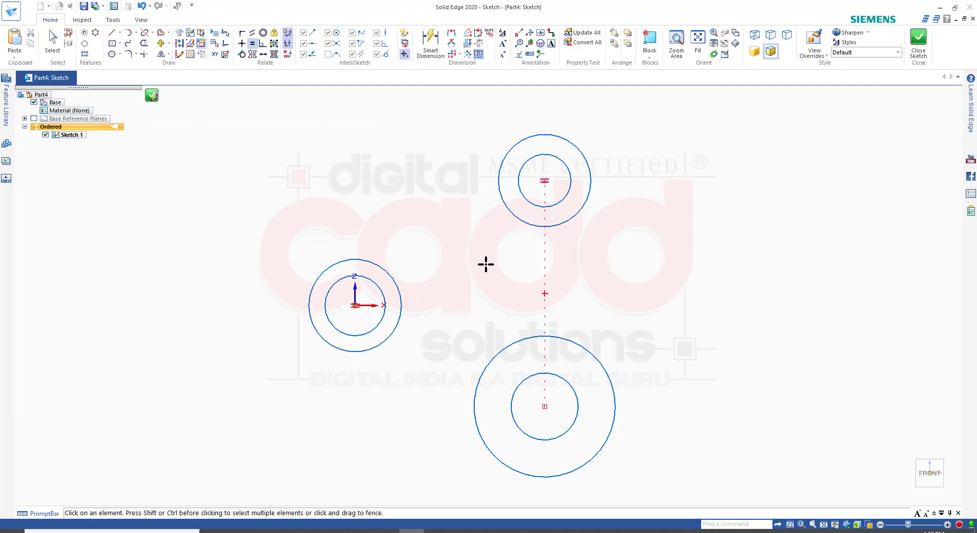
left_click(395, 279)
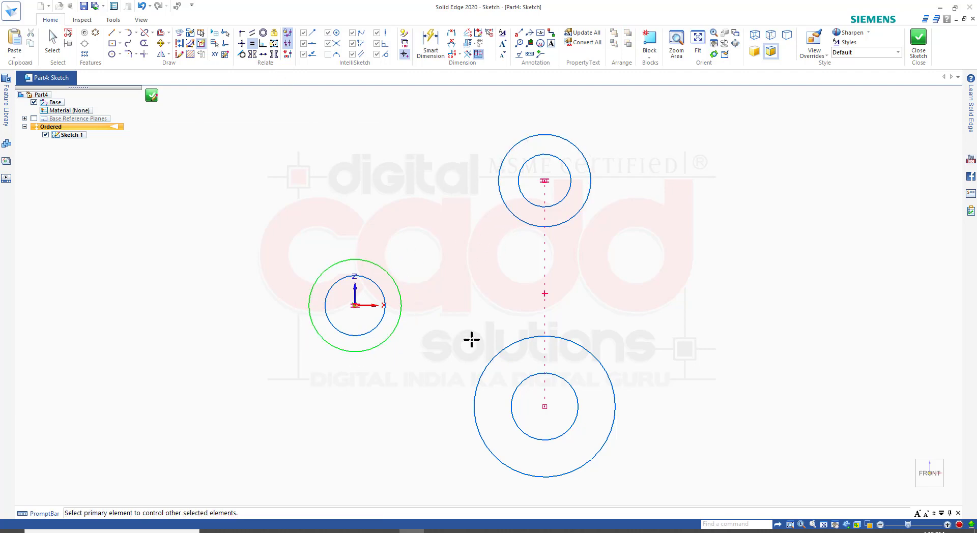
left_click(511, 347)
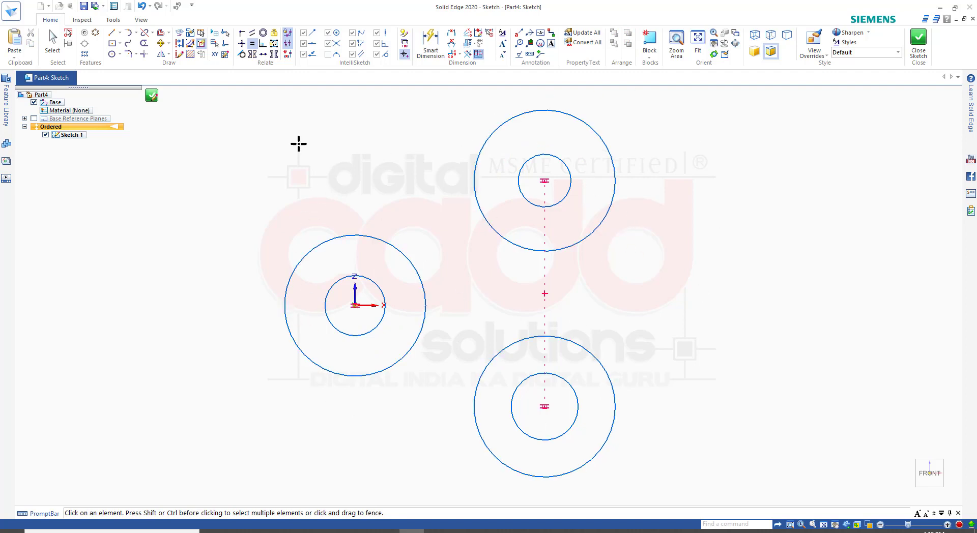
Apply Equal relations so all three inner circles share the upper-right inner circle's size
left_click(373, 279)
left_click(560, 202)
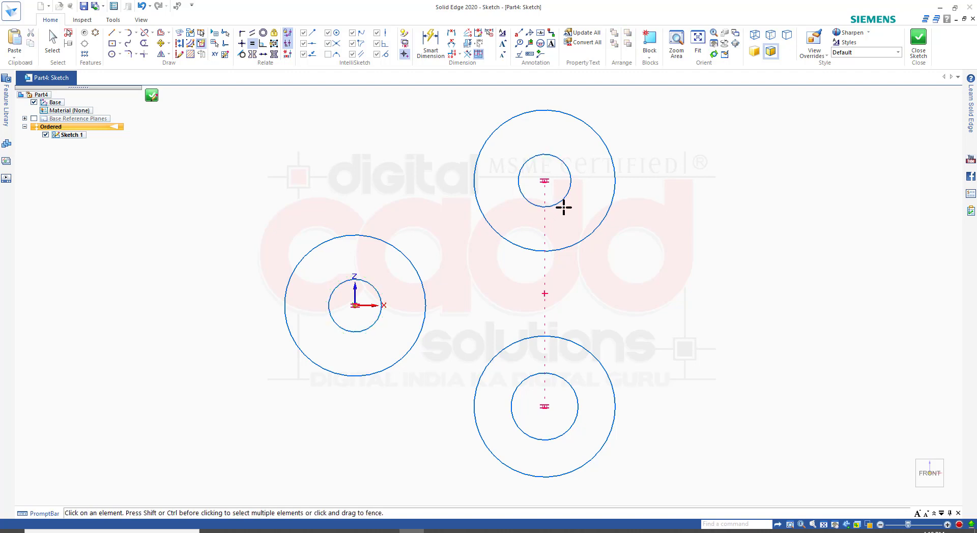
left_click(558, 374)
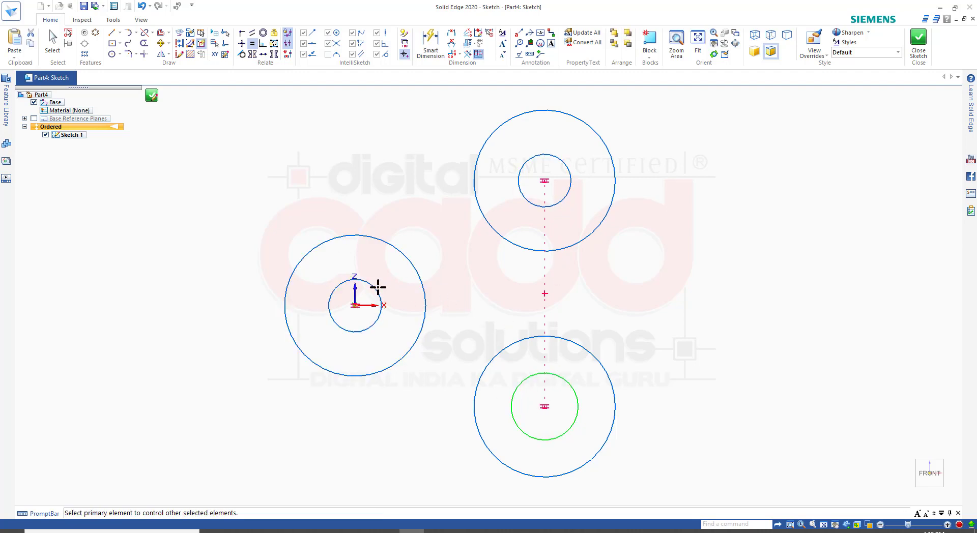
left_click(376, 286)
key("Escape")
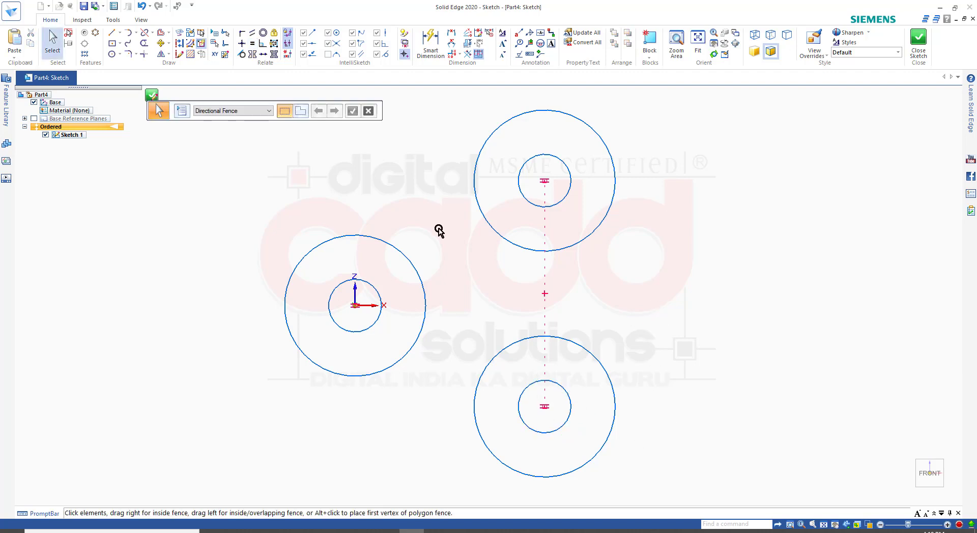
Dimension the circles at the origin, setting the outer diameter to 125 mm and the inner diameter to 60 mm
left_click(431, 43)
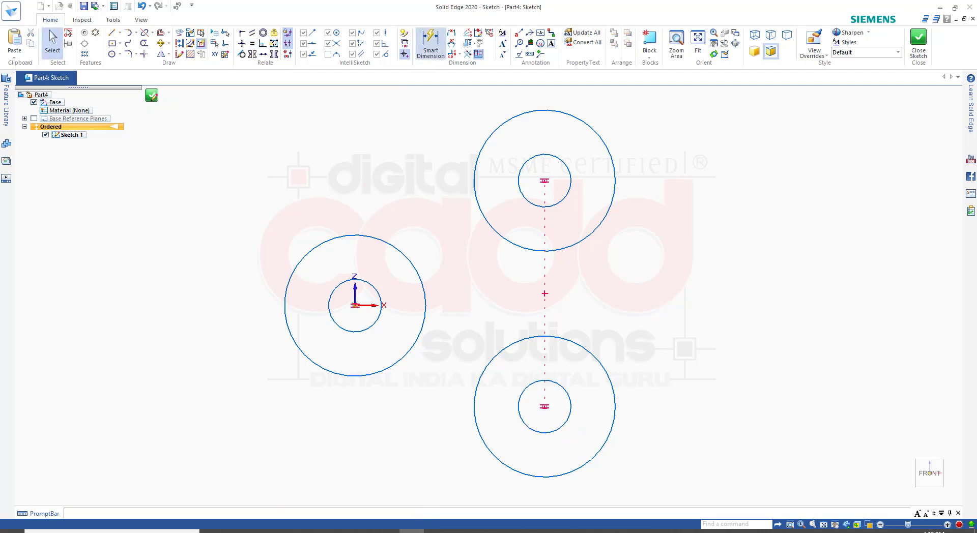
left_click(338, 234)
left_click(309, 201)
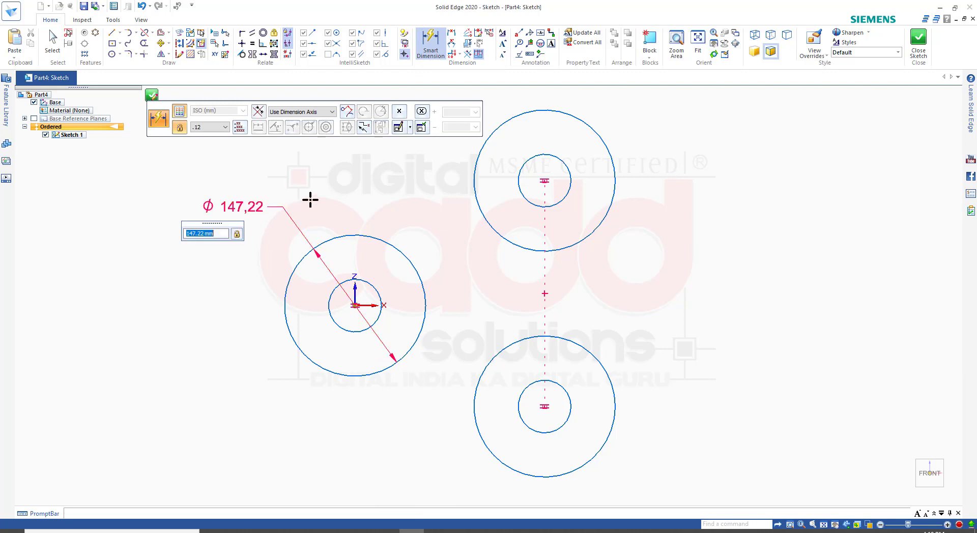
type("1")
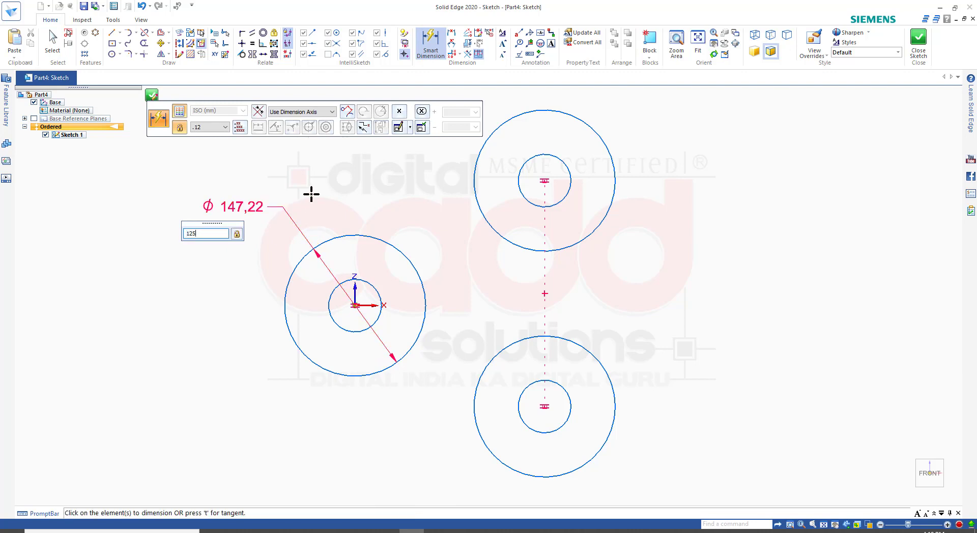
type("25")
key("Return")
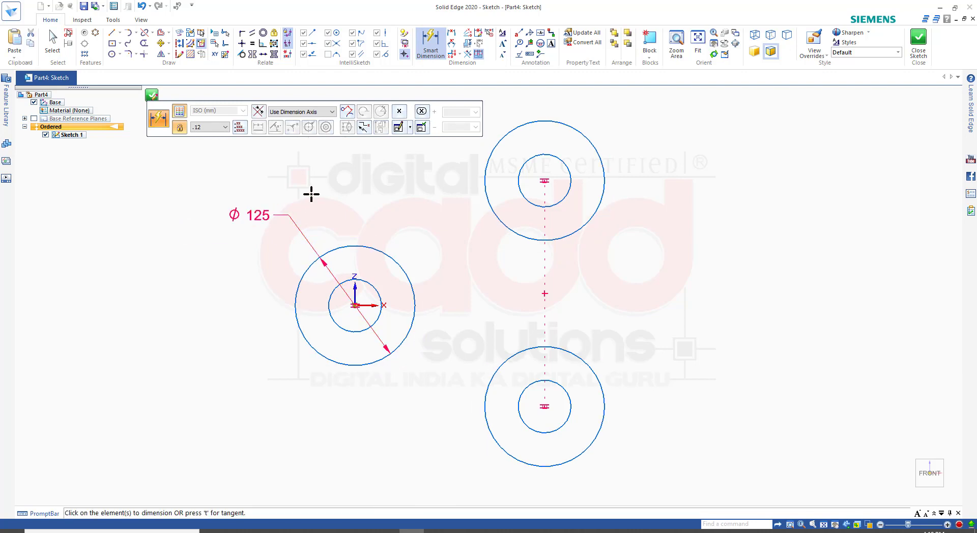
left_click(375, 284)
left_click(253, 259)
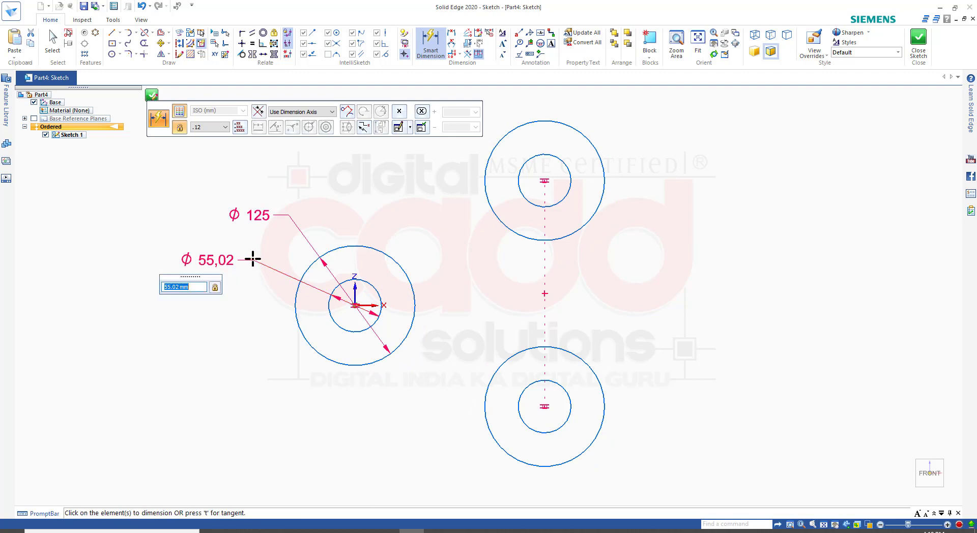
key("Return")
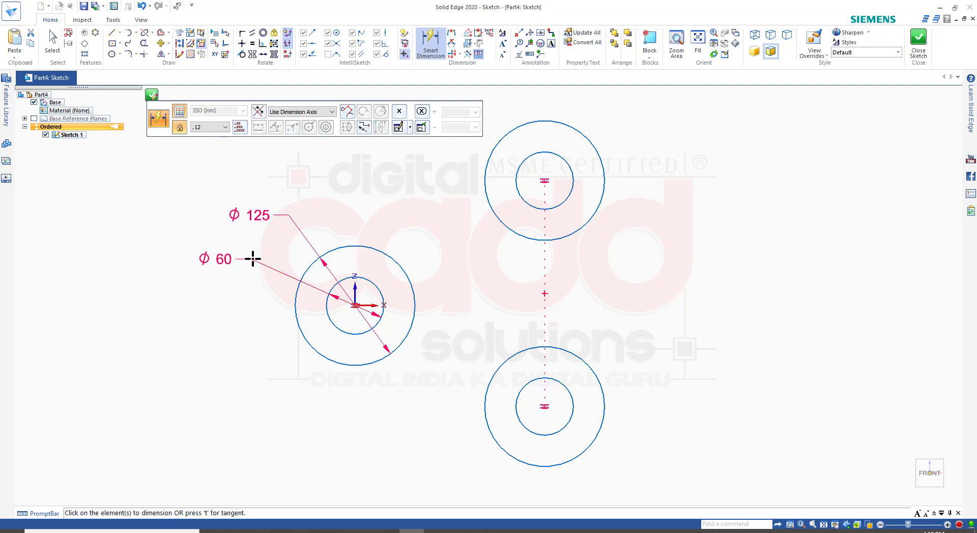
Dimension the horizontal distance from the origin circles to the lower-right circles and set it to 200 mm
left_click(381, 320)
left_click(547, 433)
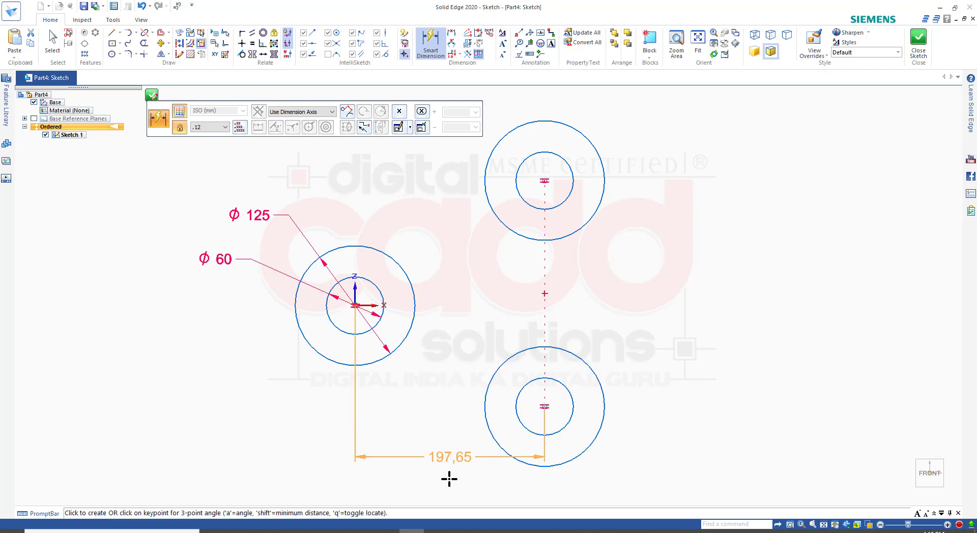
left_click(502, 483)
type("20")
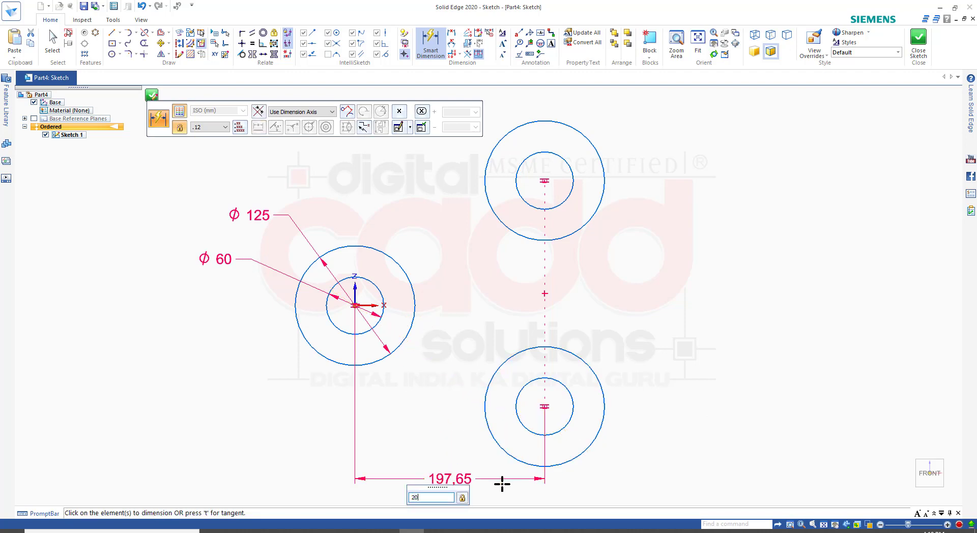
type("0")
key("Return")
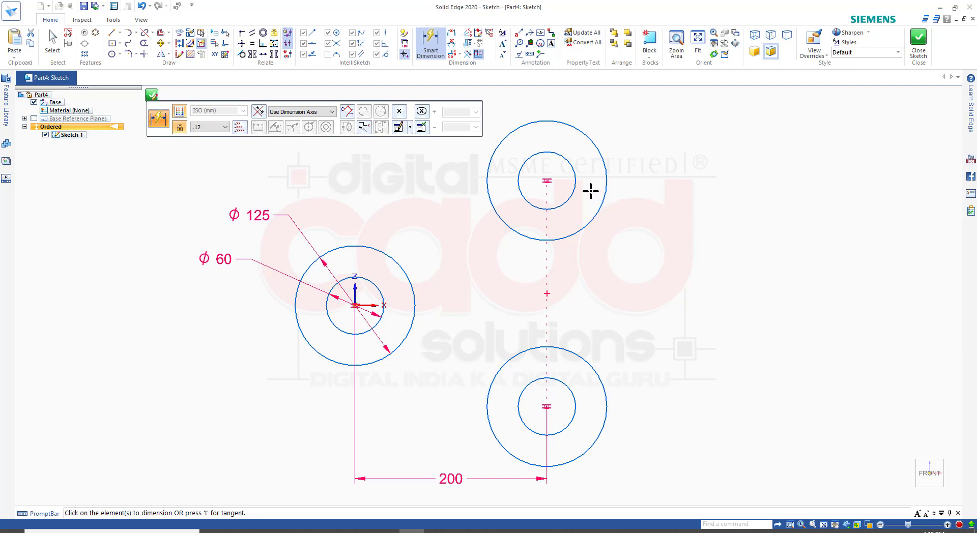
Dimension the vertical distance between the upper-right and lower-right circle centres and set it to 250 mm
left_click(572, 189)
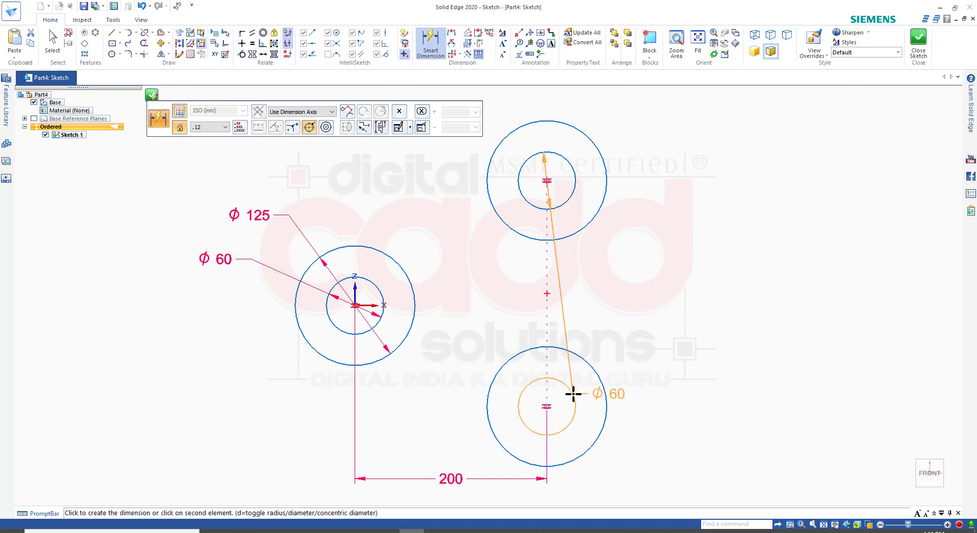
left_click(573, 395)
left_click(702, 338)
type("2")
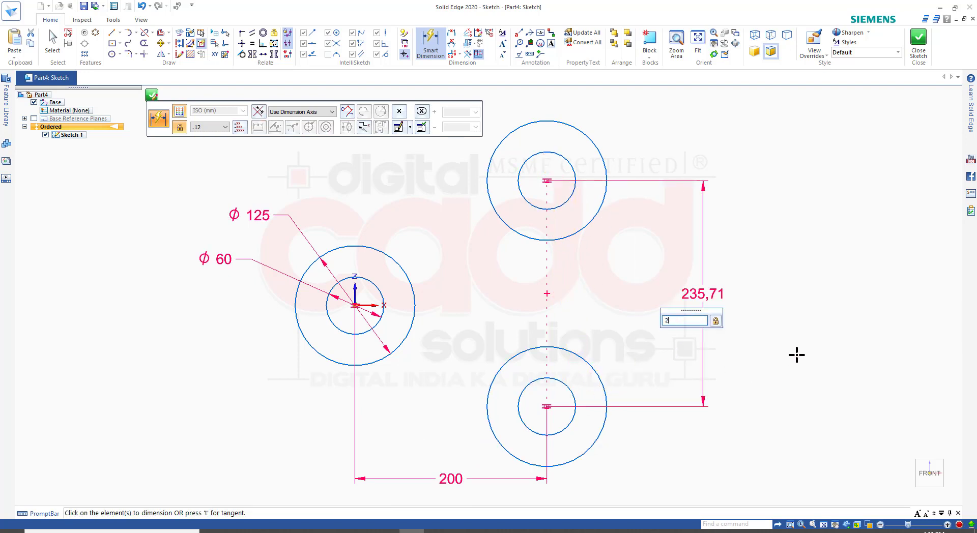
type("50")
key("Return")
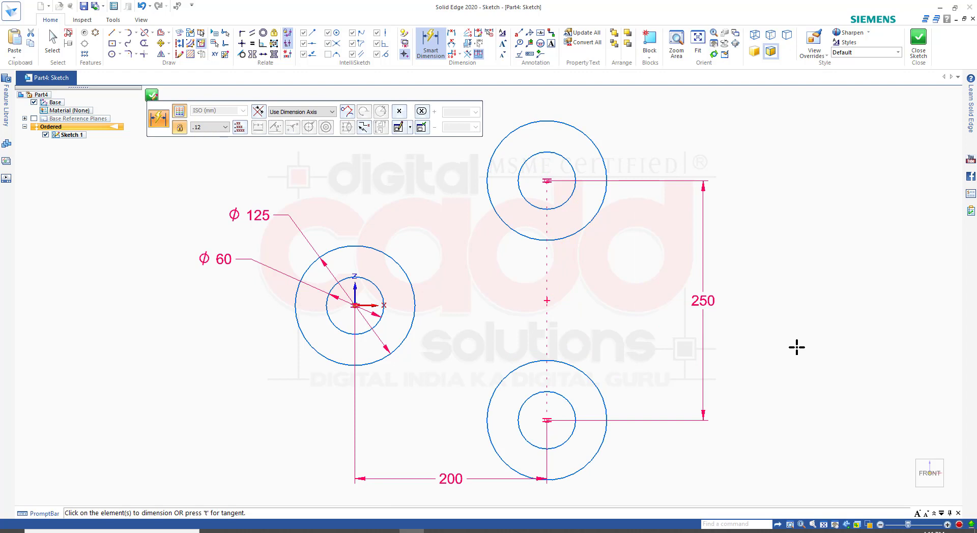
Dimension the vertical distance between the origin circles and the upper-right circles and set it to 125 mm
left_click(382, 311)
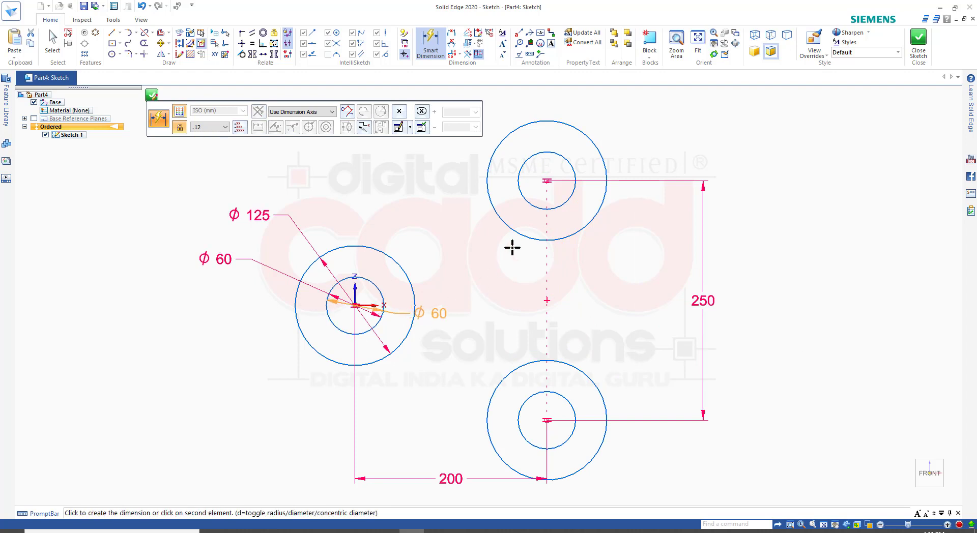
left_click(571, 196)
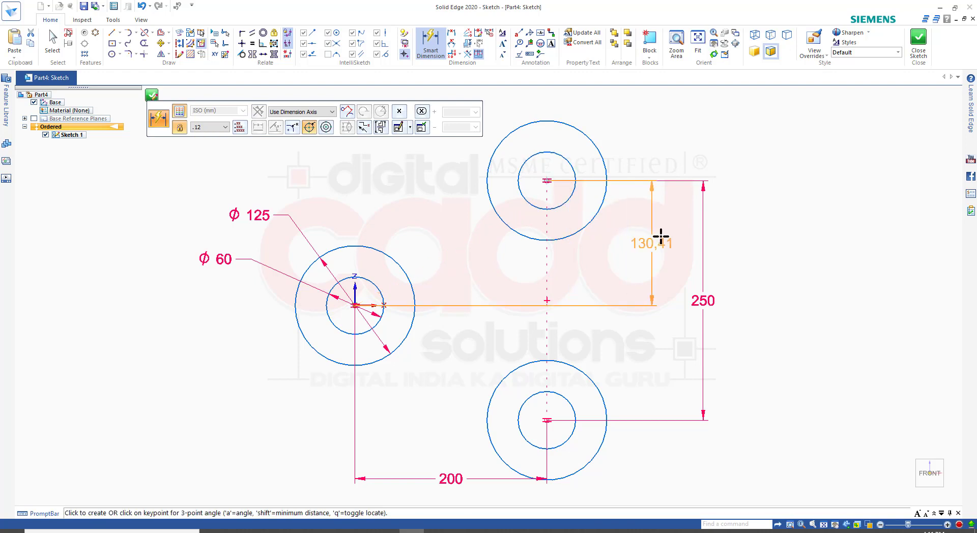
left_click(660, 239)
type("1")
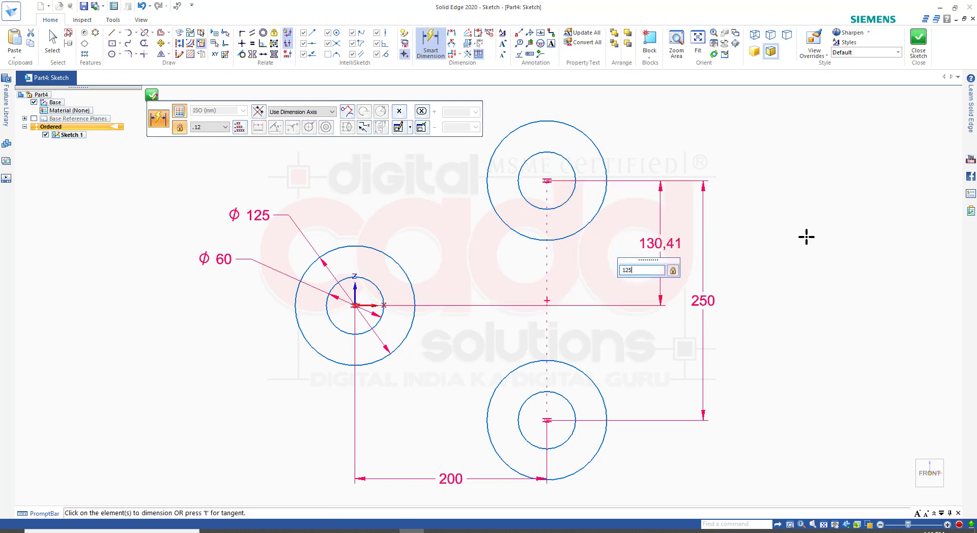
type("25")
key("Return")
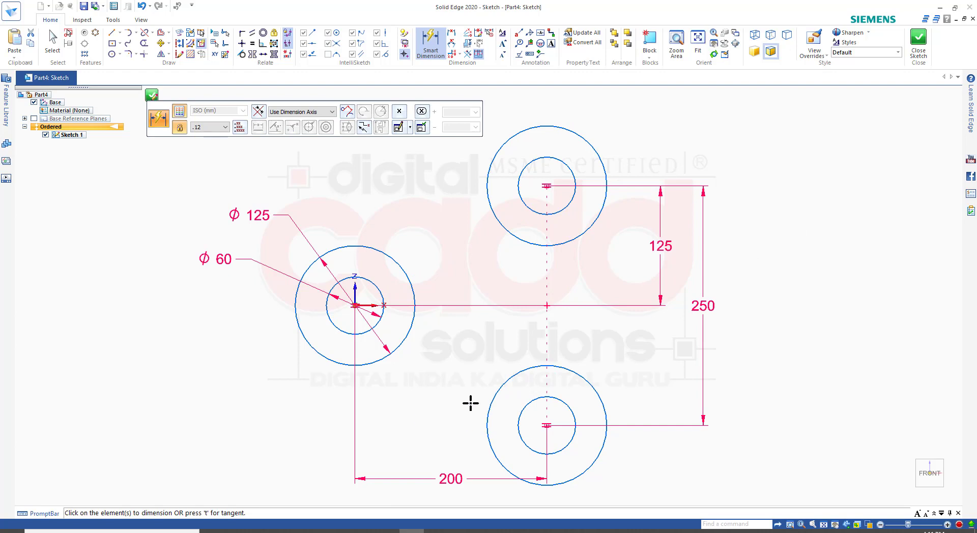
Join the outer circles with slanted tangent lines above and below and a vertical line along the outer side of the right-hand pair
left_click(112, 33)
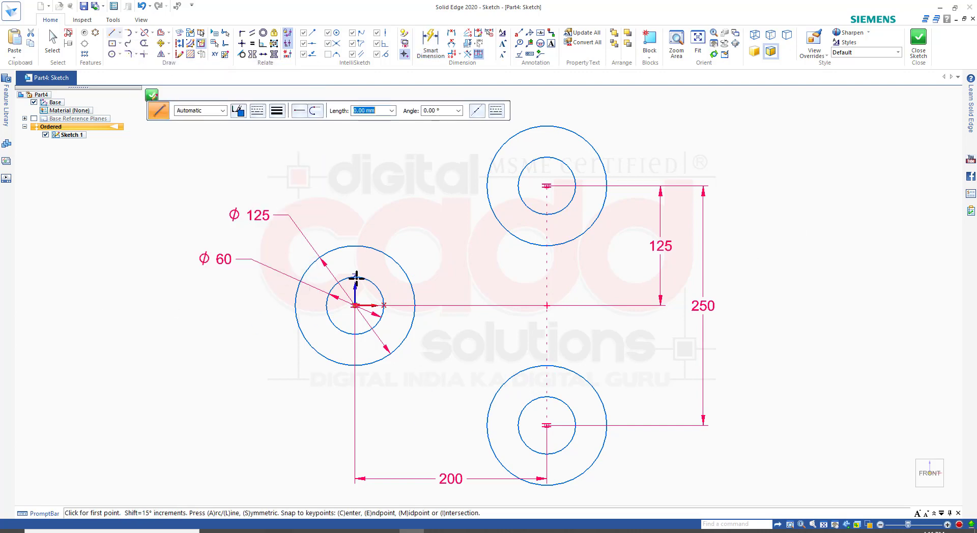
left_click(338, 251)
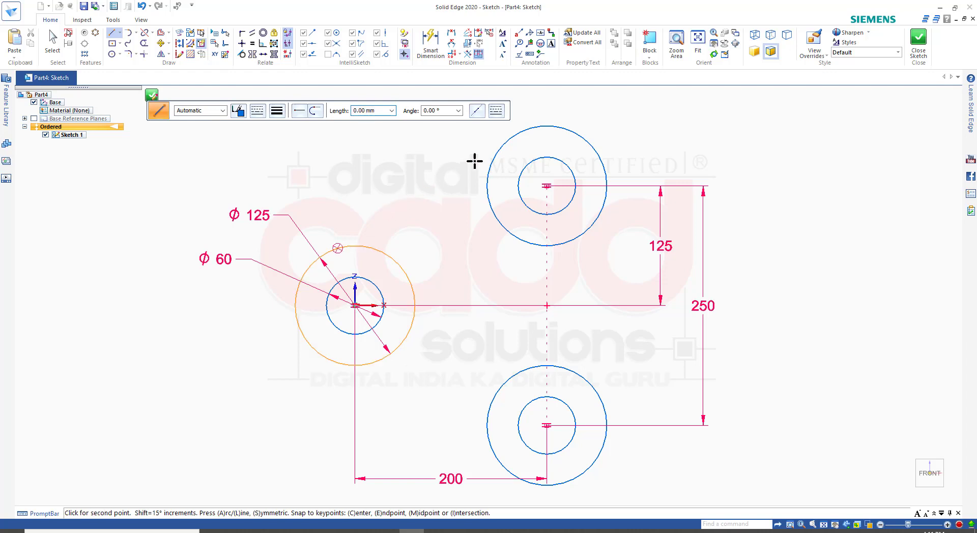
left_click(515, 134)
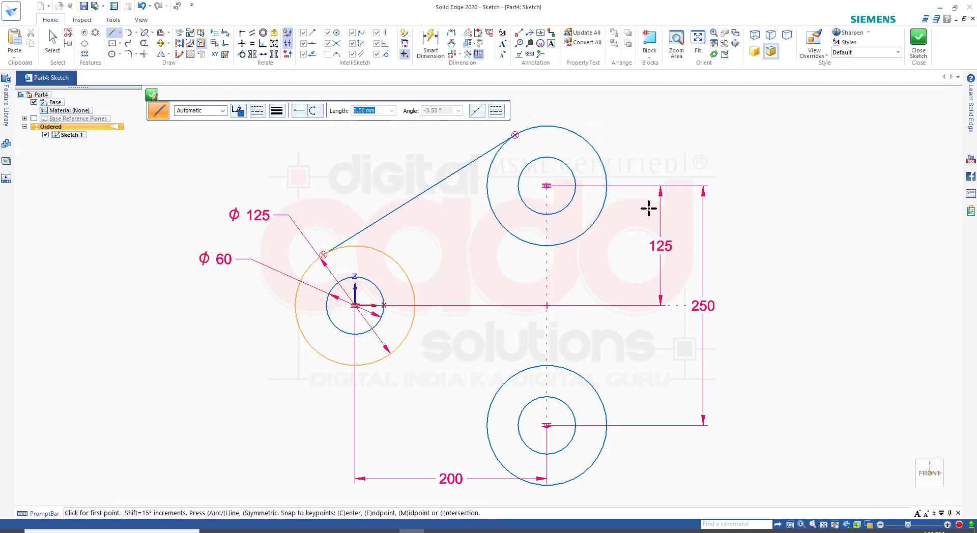
left_click(607, 196)
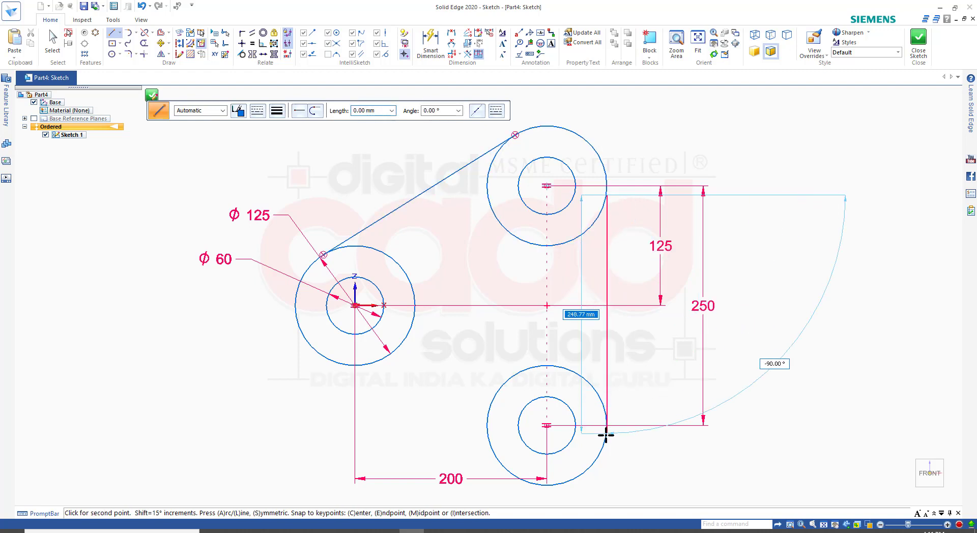
left_click(606, 425)
right_click(800, 237)
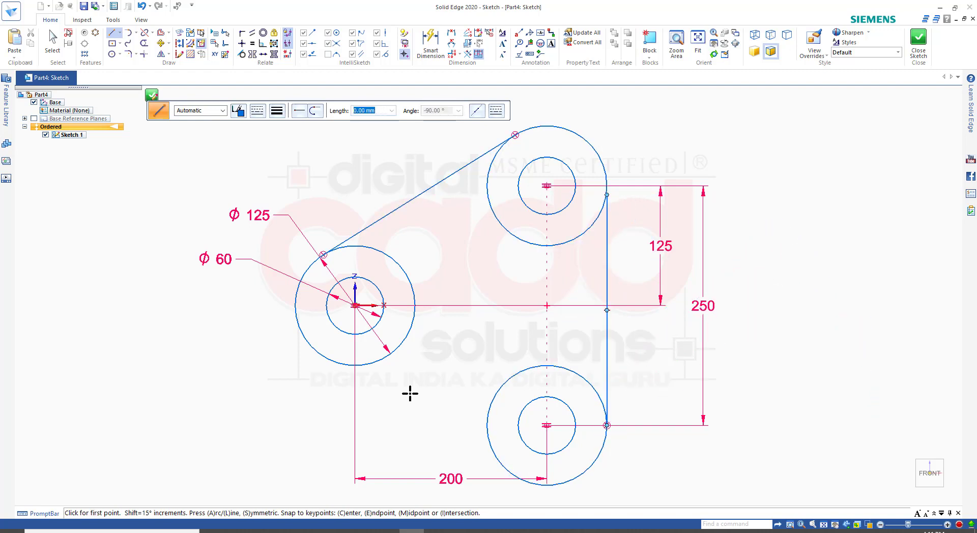
left_click(313, 349)
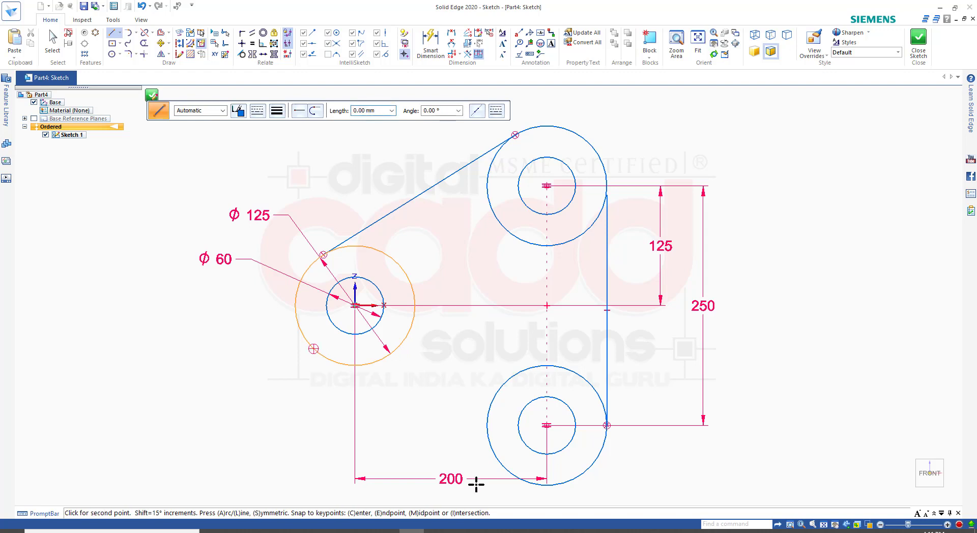
left_click(514, 477)
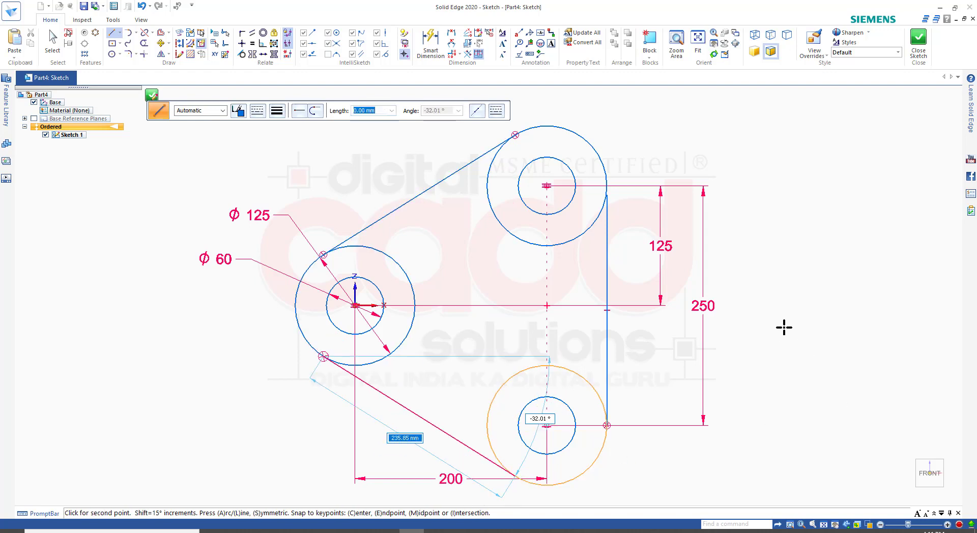
right_click(808, 259)
key("Escape")
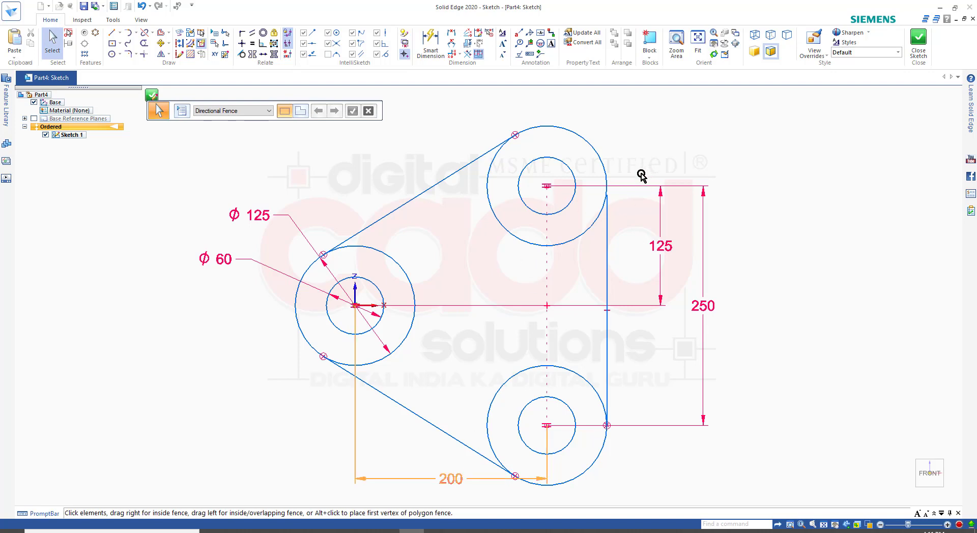
Extend the vertical line's upper end to meet the upper-right outer circle using Extend to Next
scroll(636, 178, "down", 2)
scroll(633, 174, "up", 1)
scroll(633, 175, "up", 5)
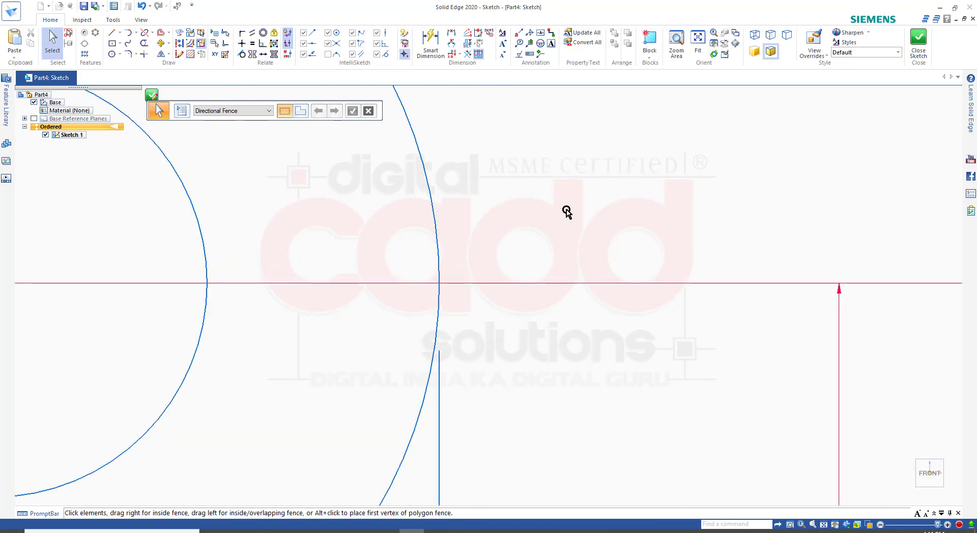
scroll(565, 214, "down", 4)
scroll(550, 224, "up", 5)
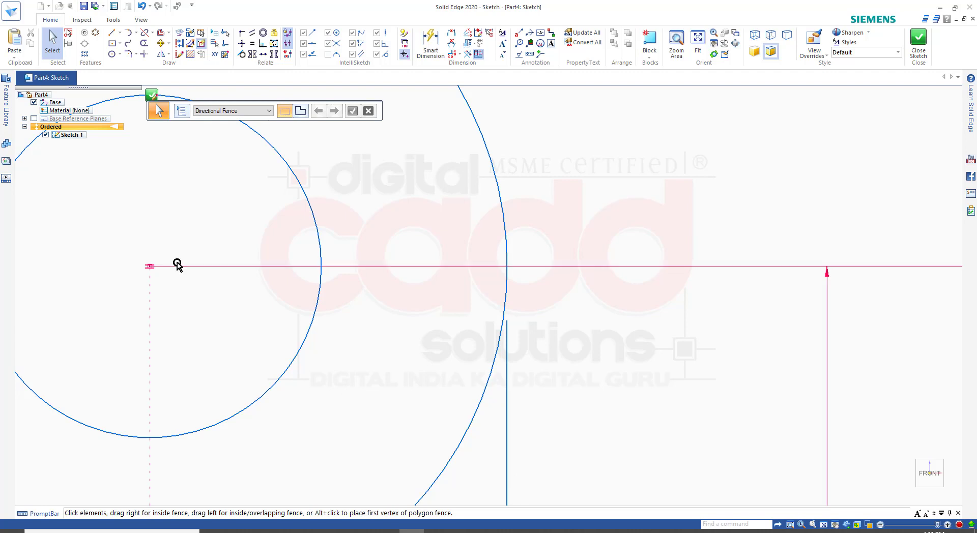
left_click(152, 32)
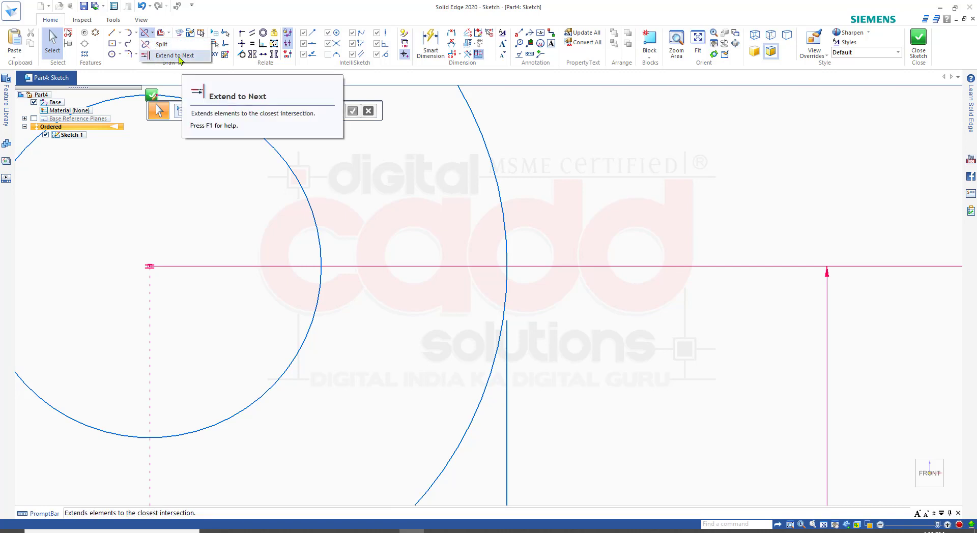
left_click(175, 55)
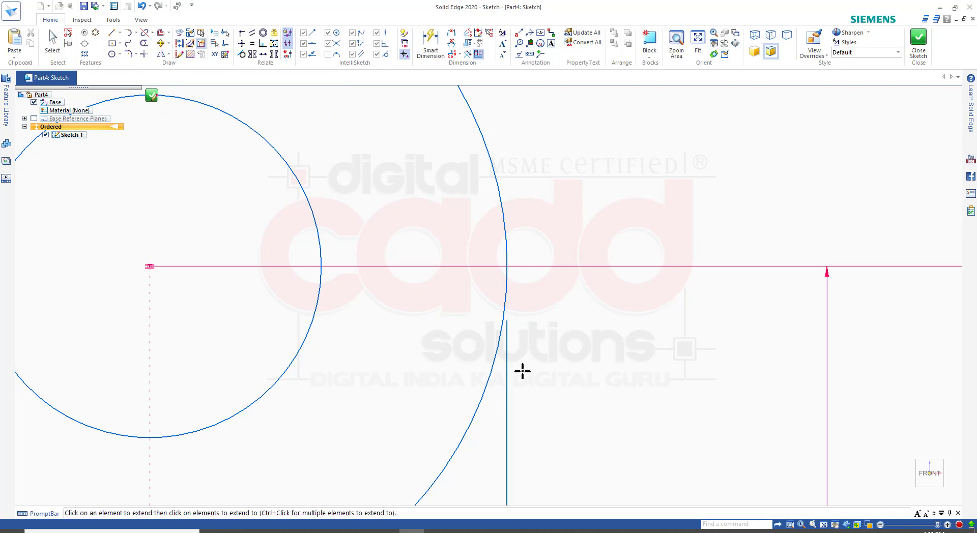
left_click(509, 379)
Try trimming the inward-facing arc of each outer circle one at a time
scroll(577, 334, "down", 2)
scroll(577, 334, "down", 3)
scroll(423, 337, "up", 2)
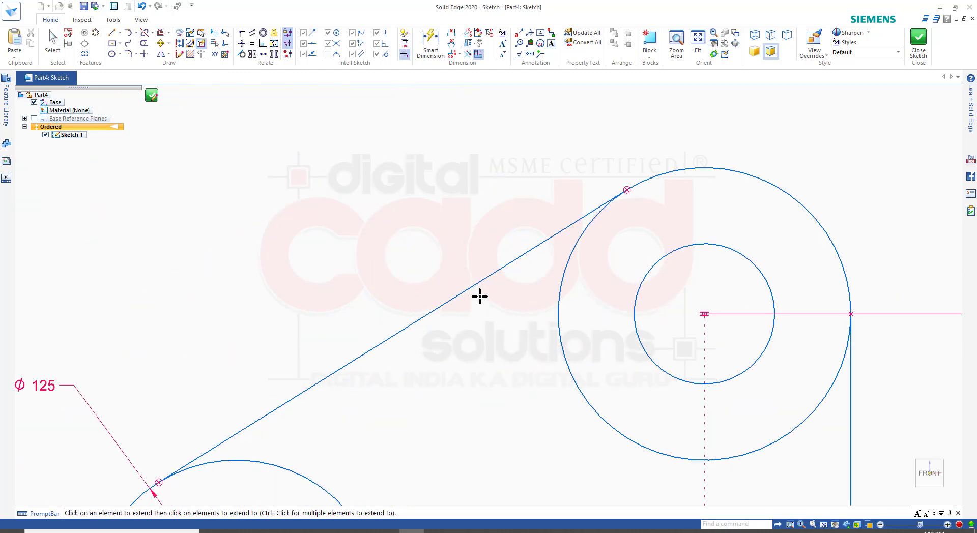
scroll(307, 365, "down", 3)
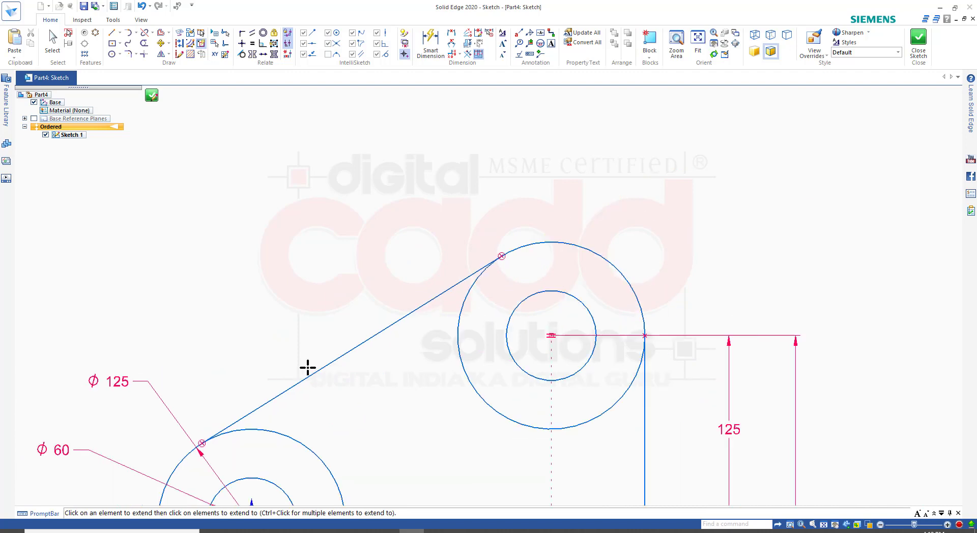
scroll(343, 375, "up", 2)
scroll(366, 378, "down", 2)
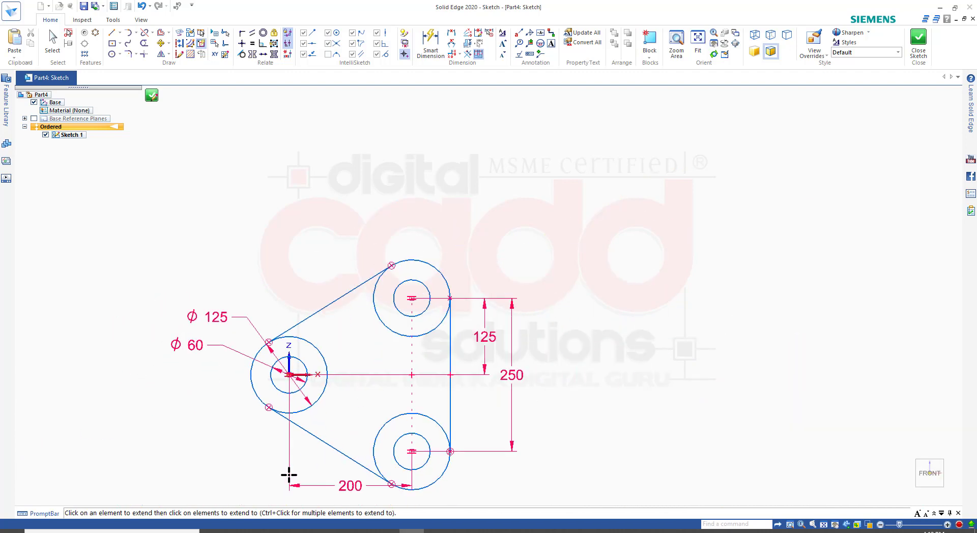
scroll(286, 473, "up", 3)
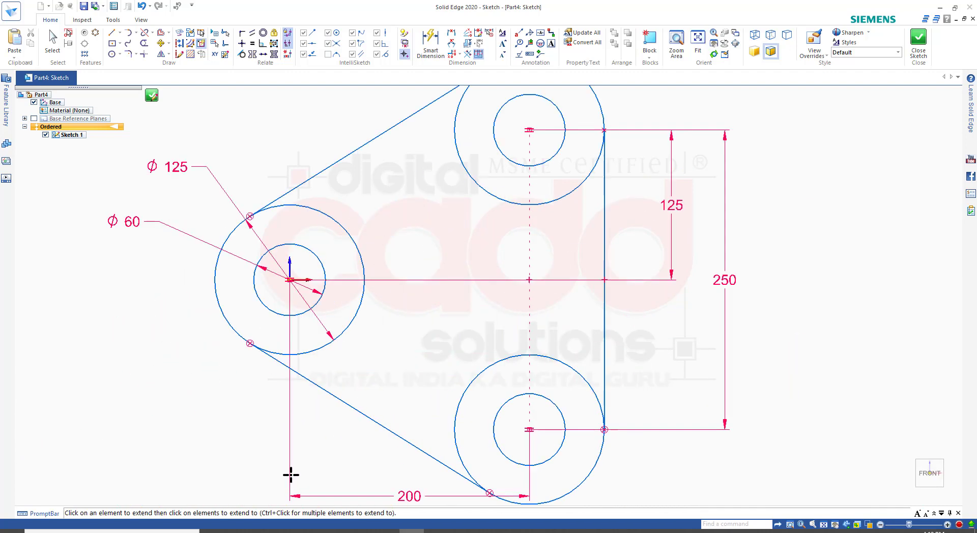
left_click(144, 45)
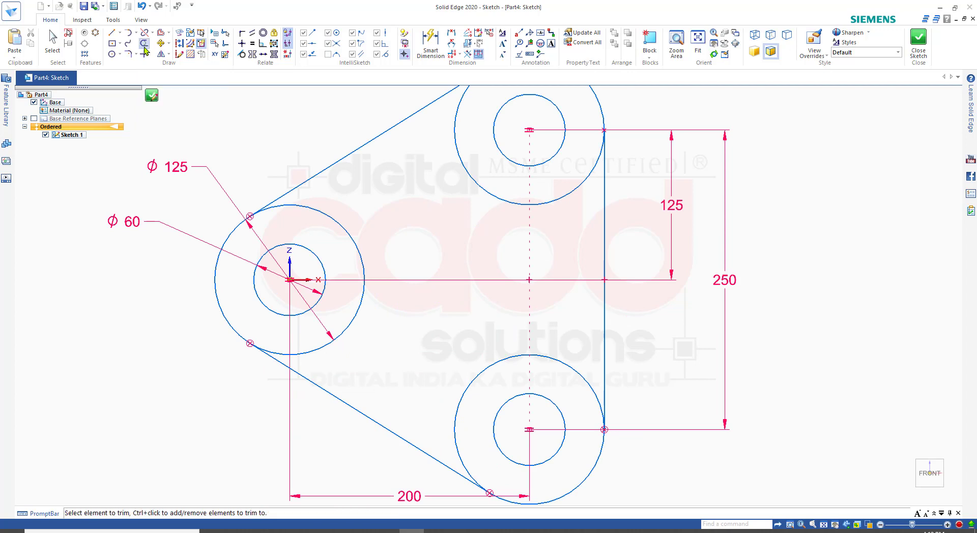
left_click_drag(487, 194, 490, 213)
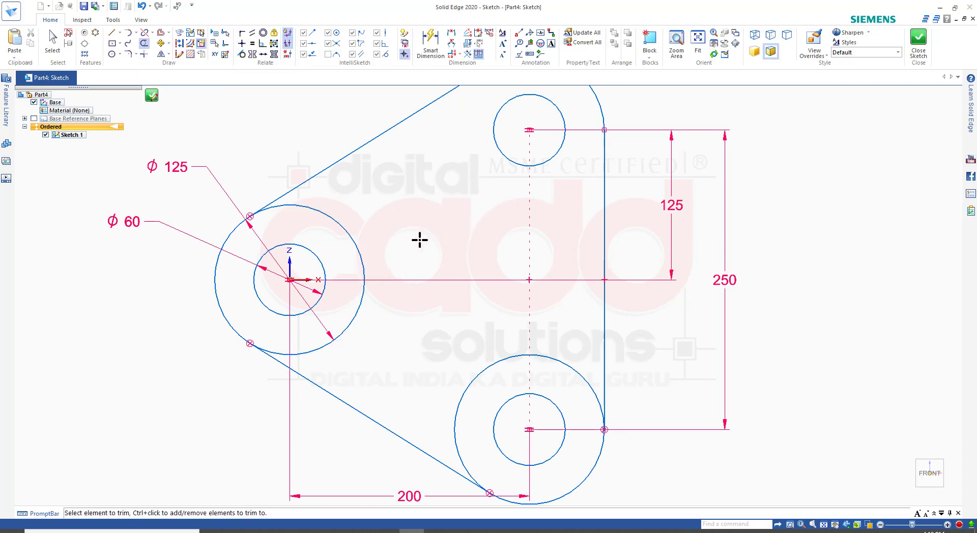
left_click_drag(366, 250, 359, 251)
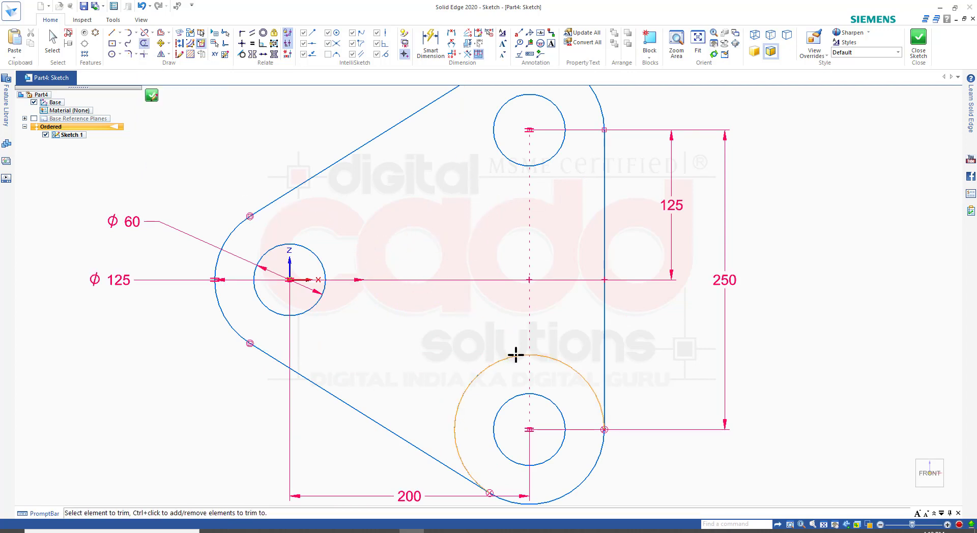
left_click_drag(515, 356, 515, 357)
key("Escape")
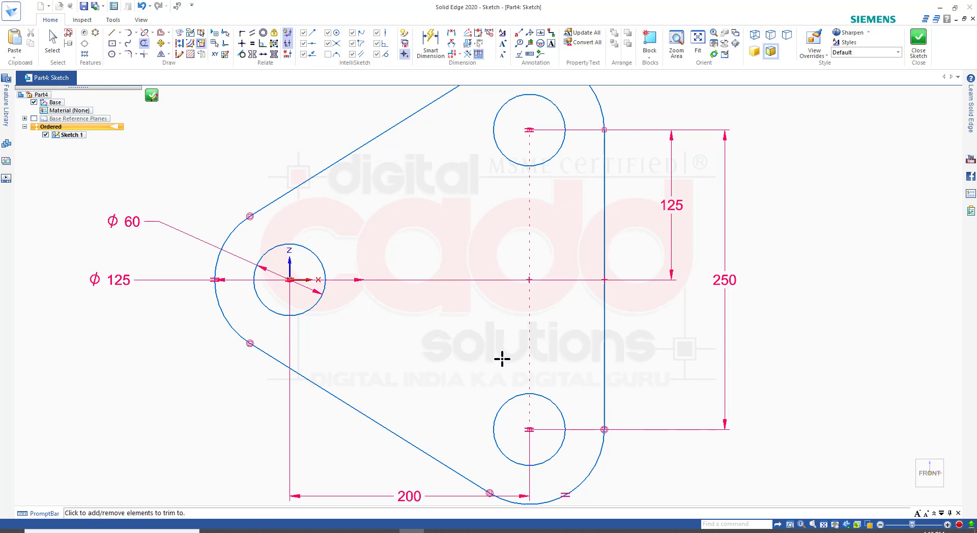
Undo the three arc trims on the outer circles
key("ctrl+z")
key("ctrl+z")
key("ctrl+z")
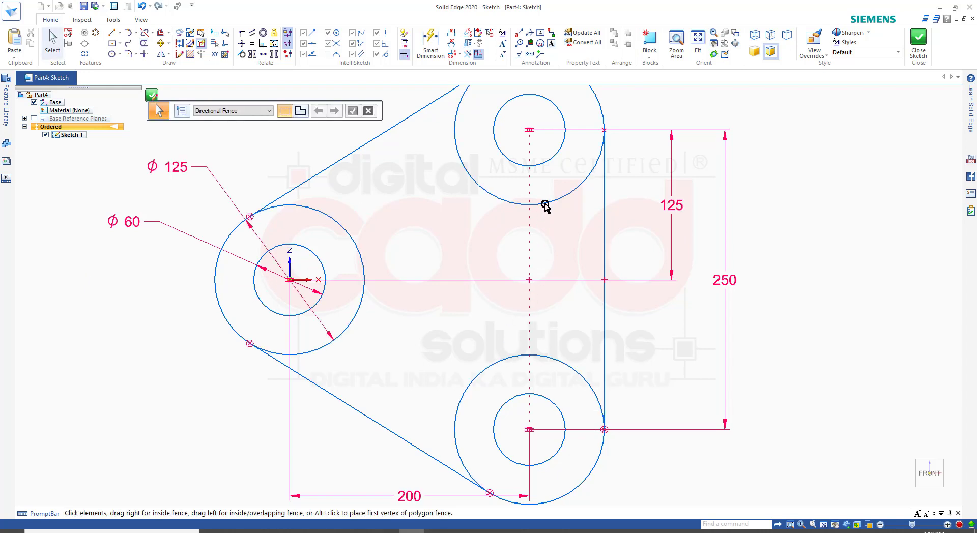
mouse_move(550, 180)
left_mouse_down()
mouse_move(551, 291)
mouse_move(539, 338)
mouse_move(545, 185)
left_mouse_up()
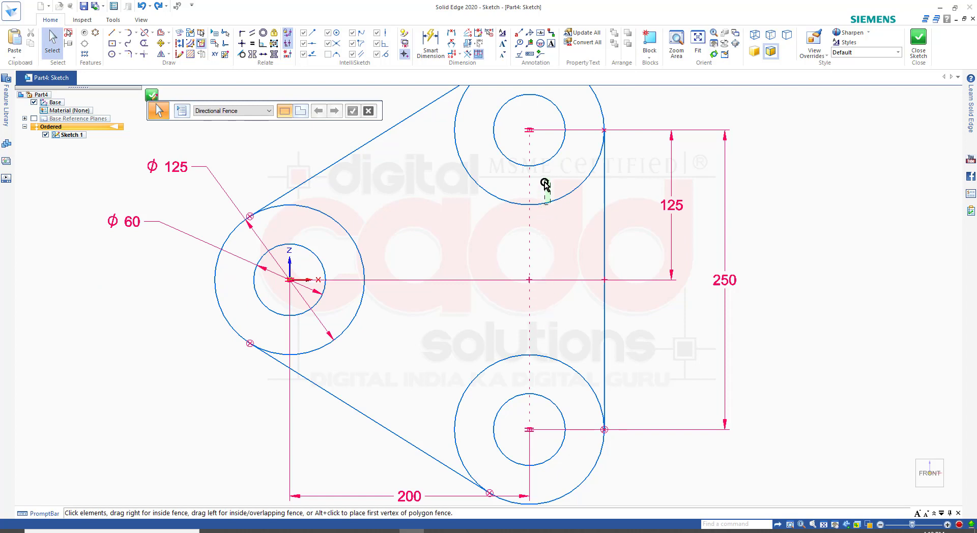
Trim the inward-facing arcs of all three outer circles in one sweep and close the sketch
left_click(142, 44)
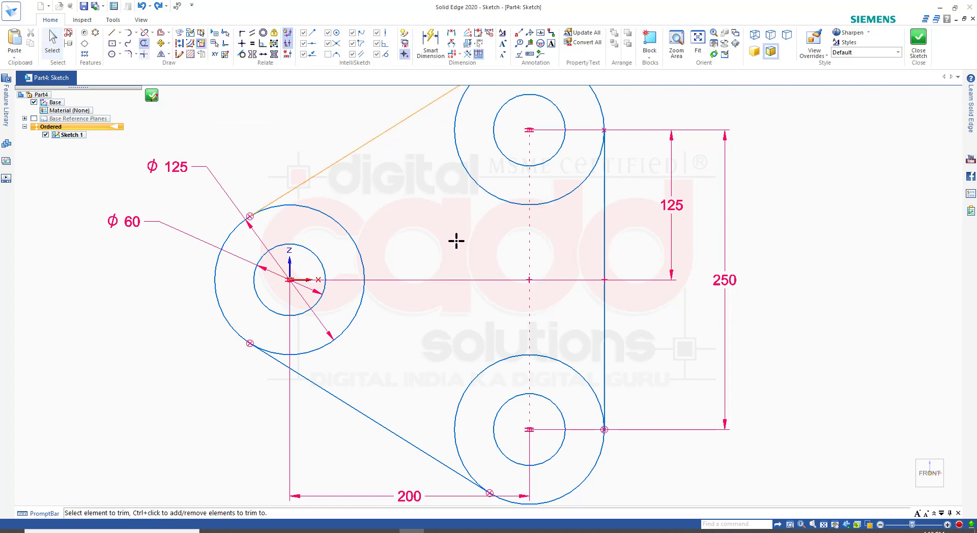
mouse_move(538, 186)
left_mouse_down()
mouse_move(547, 341)
mouse_move(438, 341)
mouse_move(363, 308)
mouse_move(373, 307)
left_mouse_up()
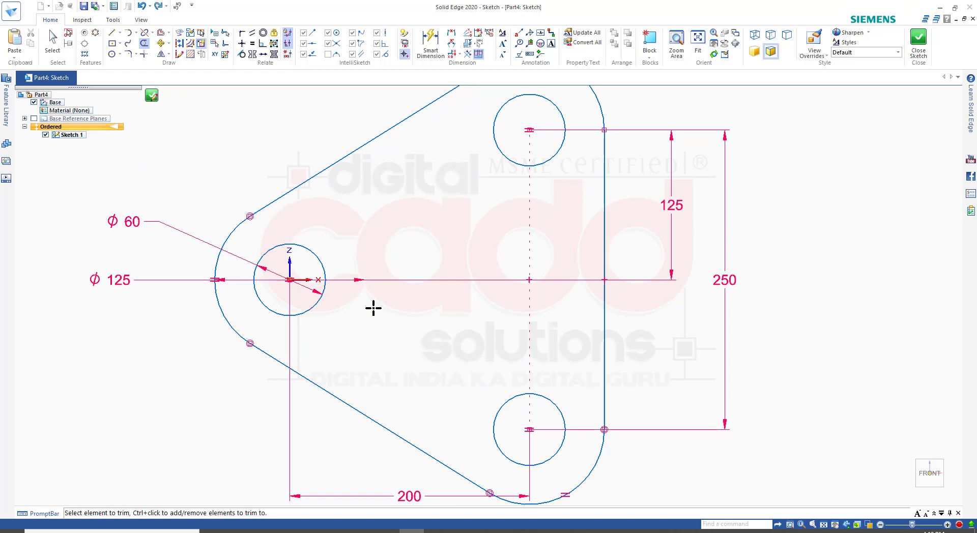
scroll(433, 294, "down", 2)
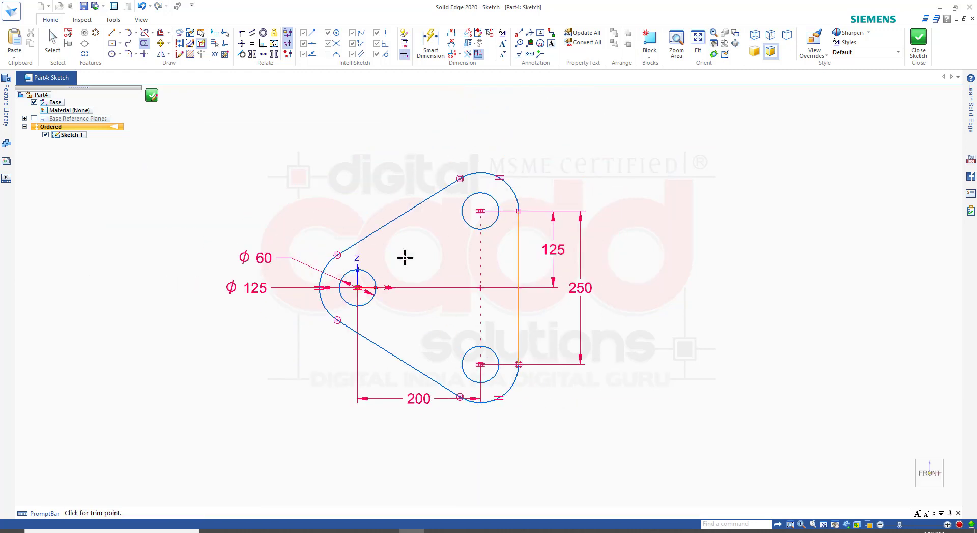
scroll(484, 303, "up", 2)
scroll(394, 349, "down", 2)
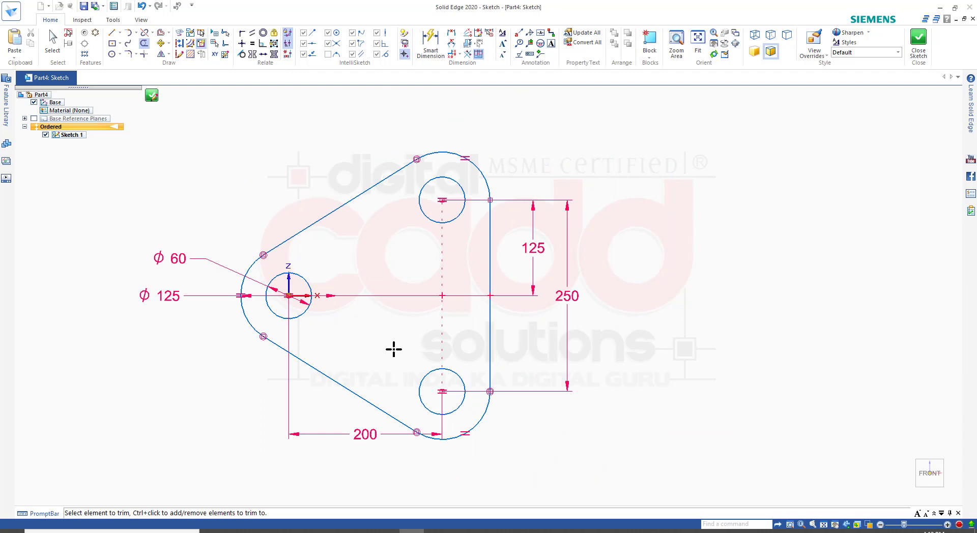
scroll(429, 322, "down", 2)
scroll(717, 307, "up", 1)
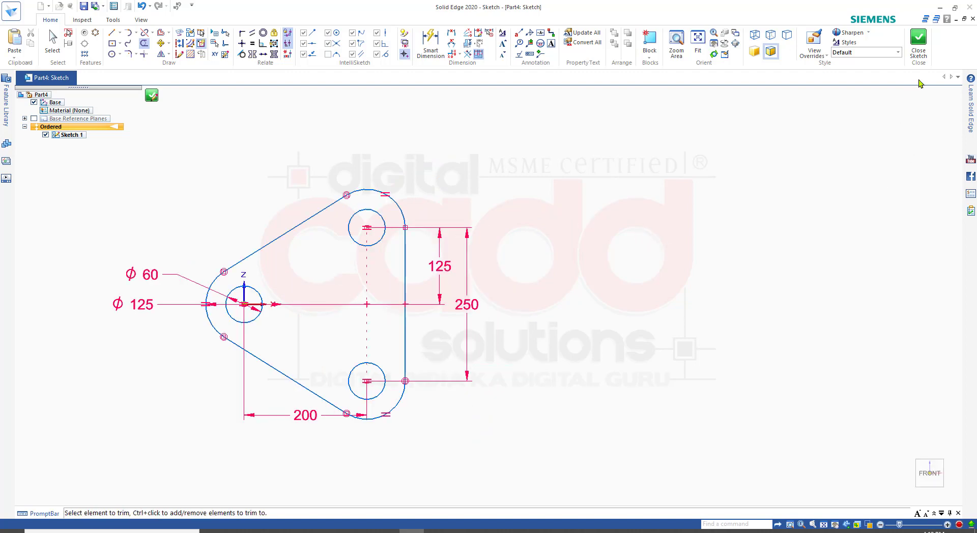
left_click(918, 43)
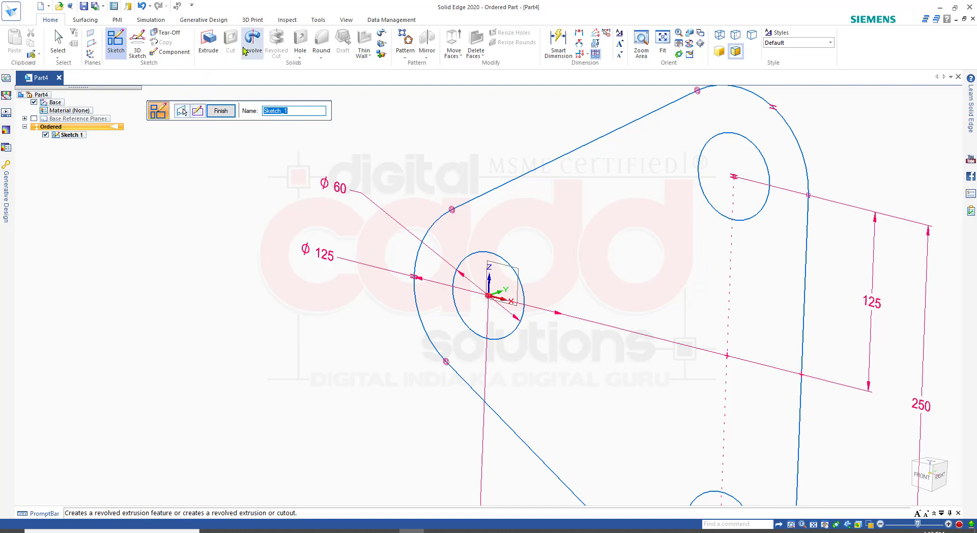
Start a Revolve from the sketch, using the rounded triangular outline and all three hole circles as the profile
left_click(253, 46)
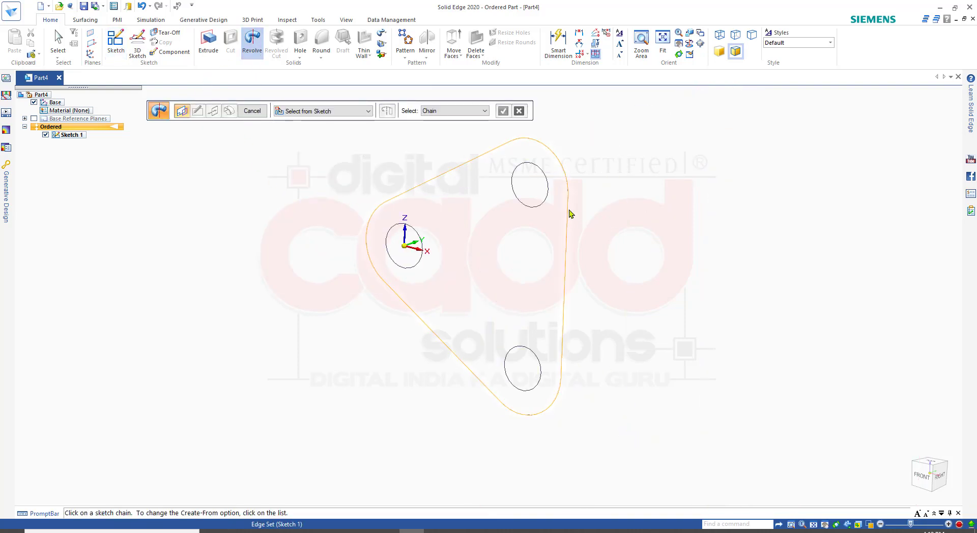
left_click(572, 212)
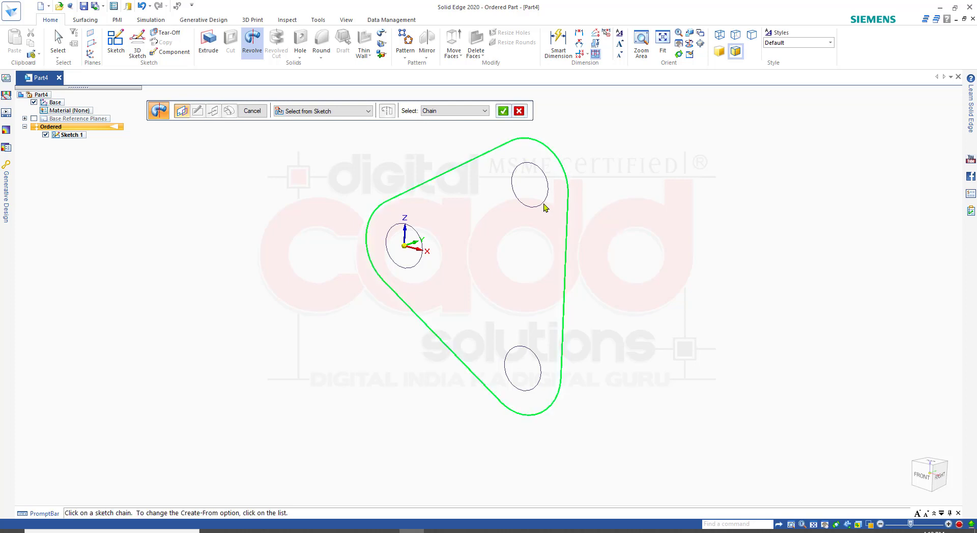
left_click(544, 206)
left_click(529, 355)
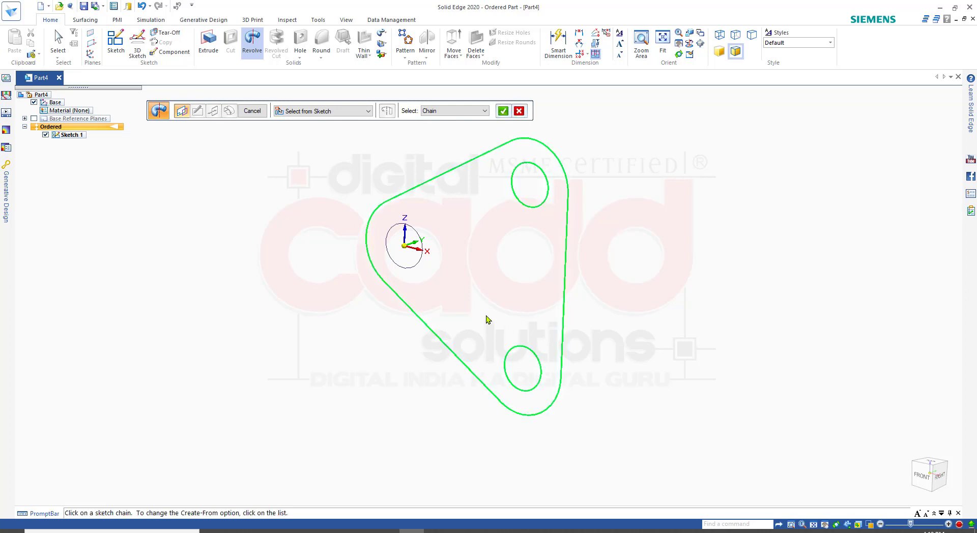
left_click(421, 257)
left_click(504, 114)
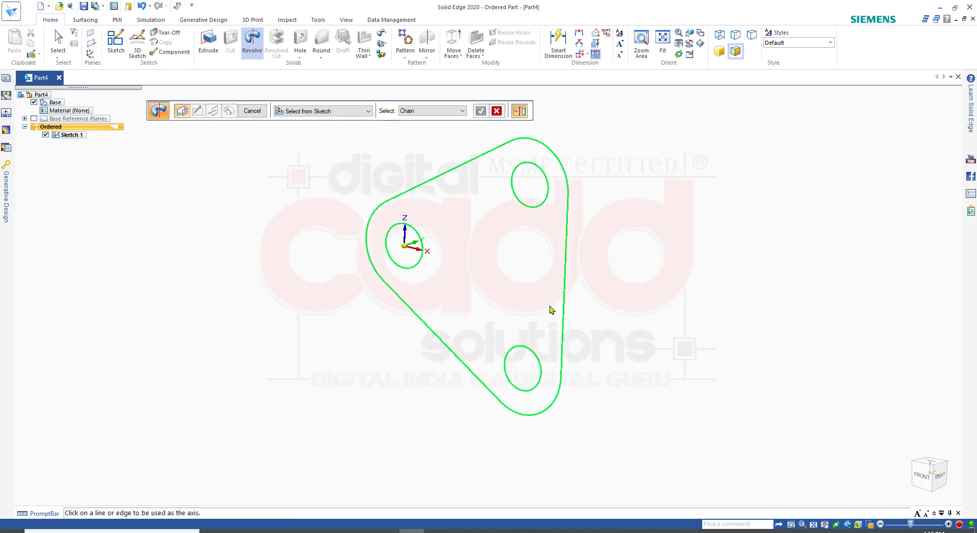
Revolve the profile 360° about the plate's straight vertical edge and finish the feature
left_click(565, 298)
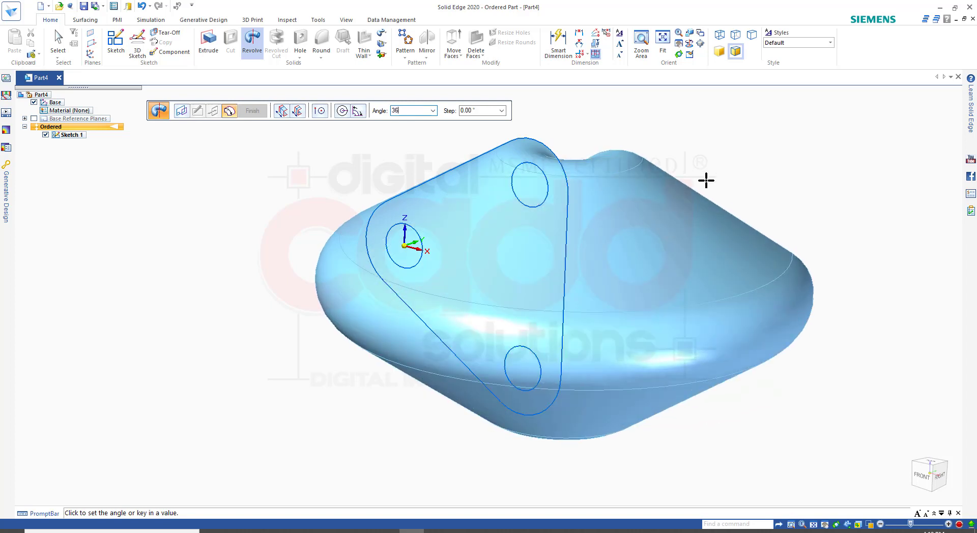
key("Return")
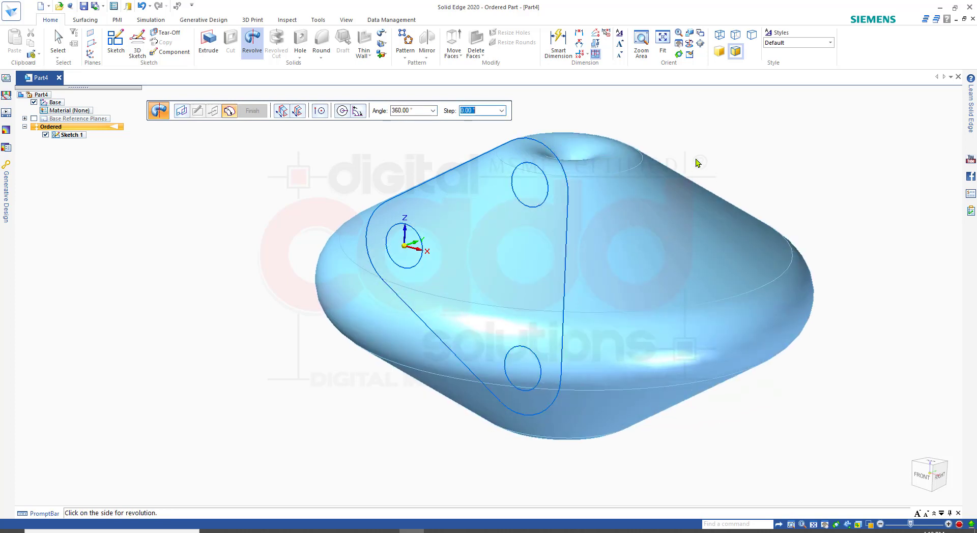
left_click(697, 163)
middle_click_drag(693, 156, 319, 208)
left_click(243, 114)
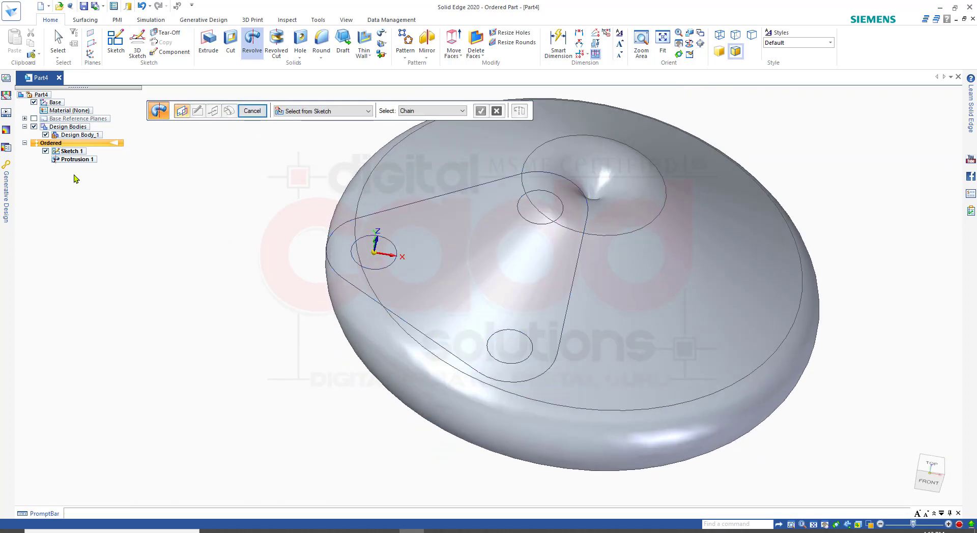
left_click(252, 110)
Edit the revolved protrusion's definition to set its revolution angle to 180° toward the same side, and finish the feature
left_click(88, 161)
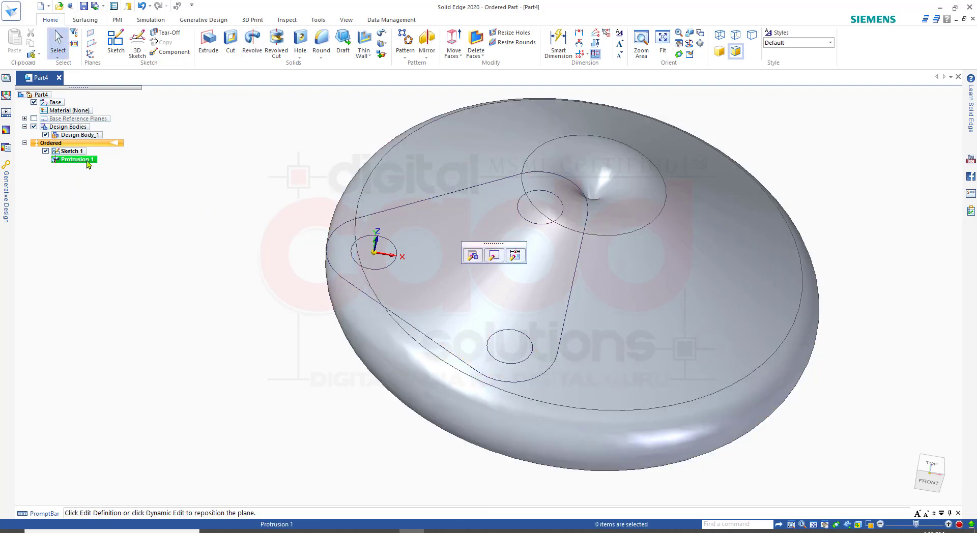
left_click(473, 255)
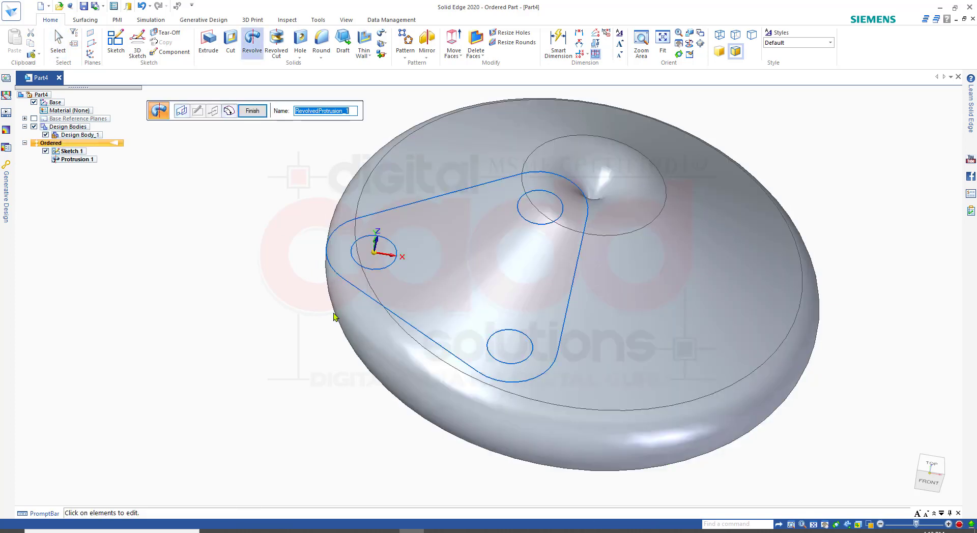
middle_click_drag(698, 309, 665, 304)
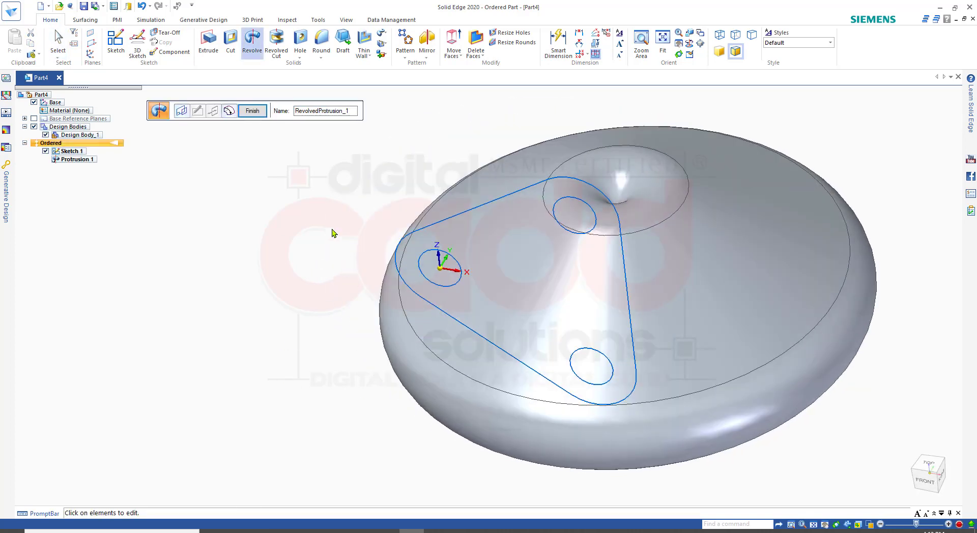
left_click(229, 111)
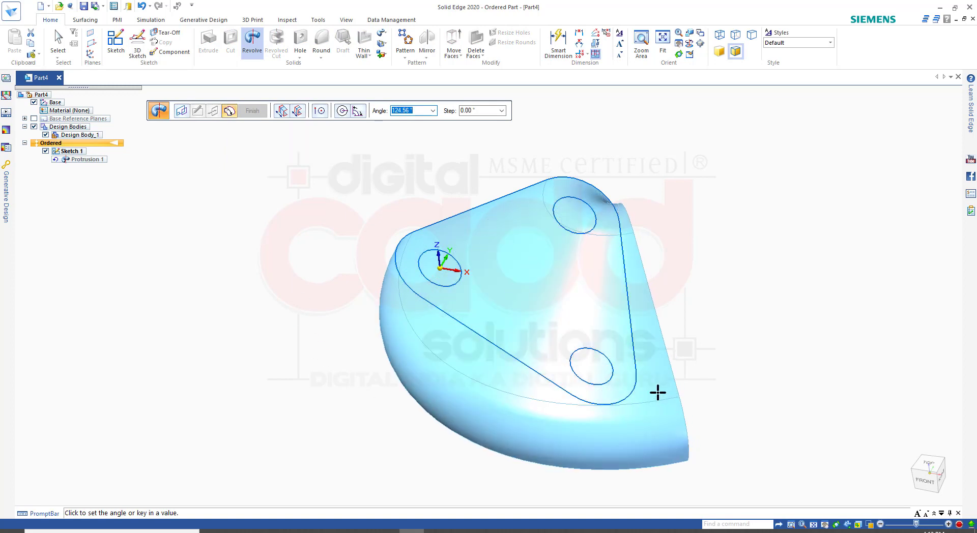
type("180")
key("Return")
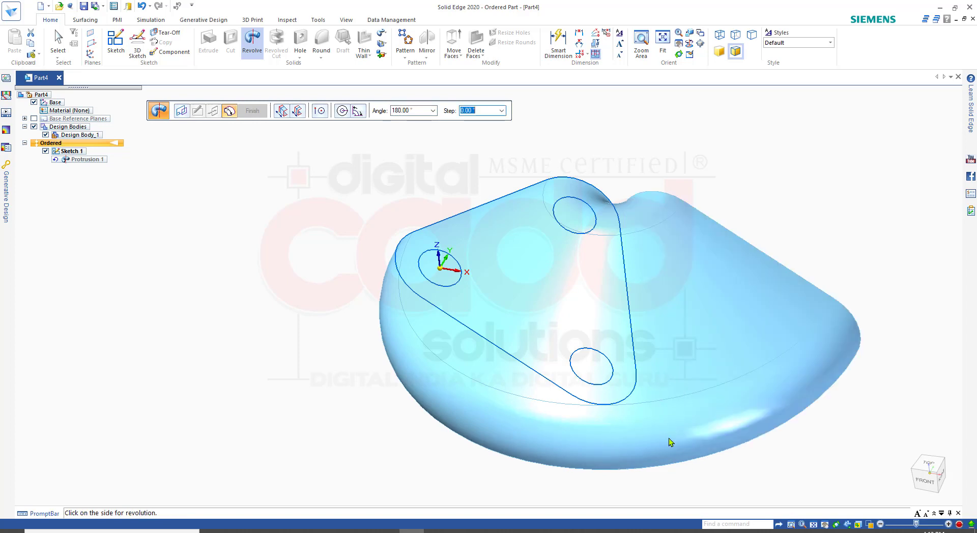
middle_click_drag(737, 380, 470, 414)
left_click(616, 387)
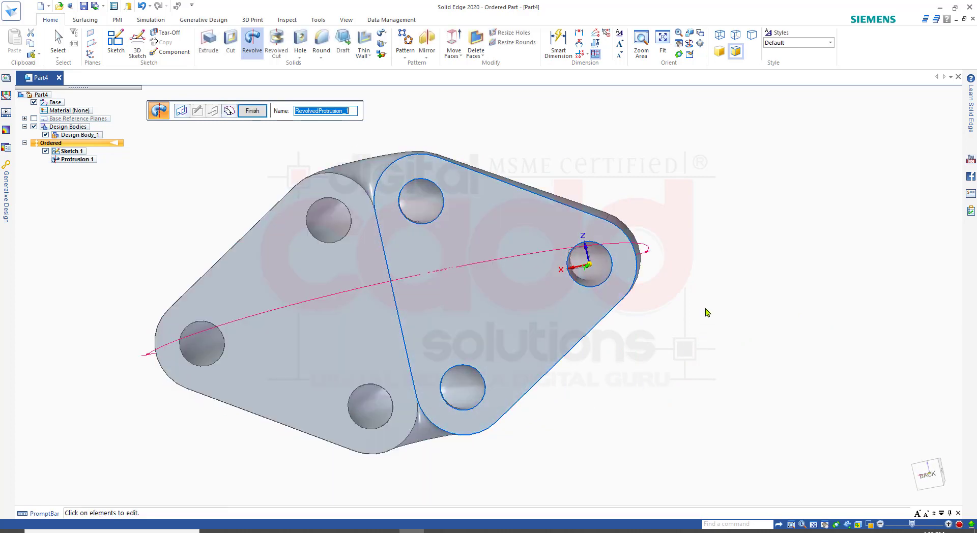
middle_click_drag(704, 311, 654, 374)
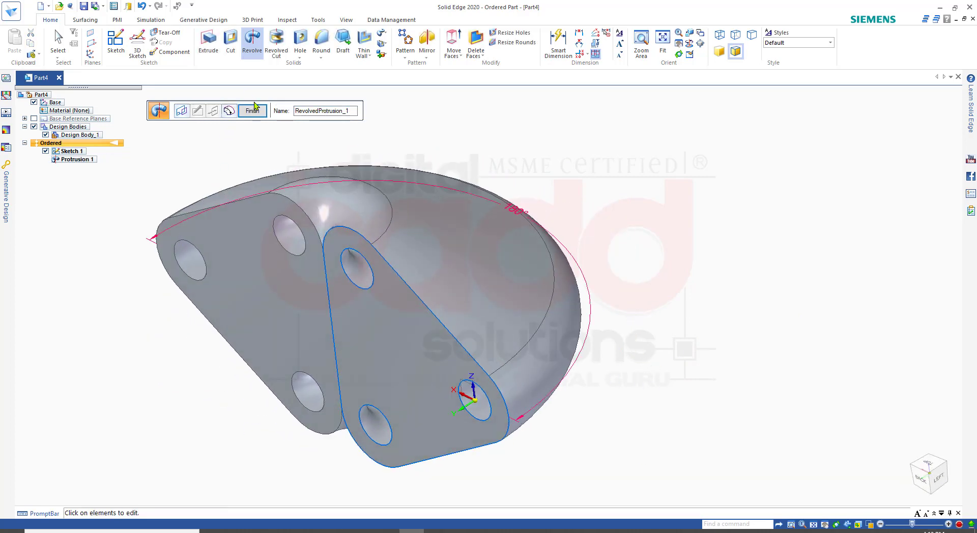
left_click(254, 109)
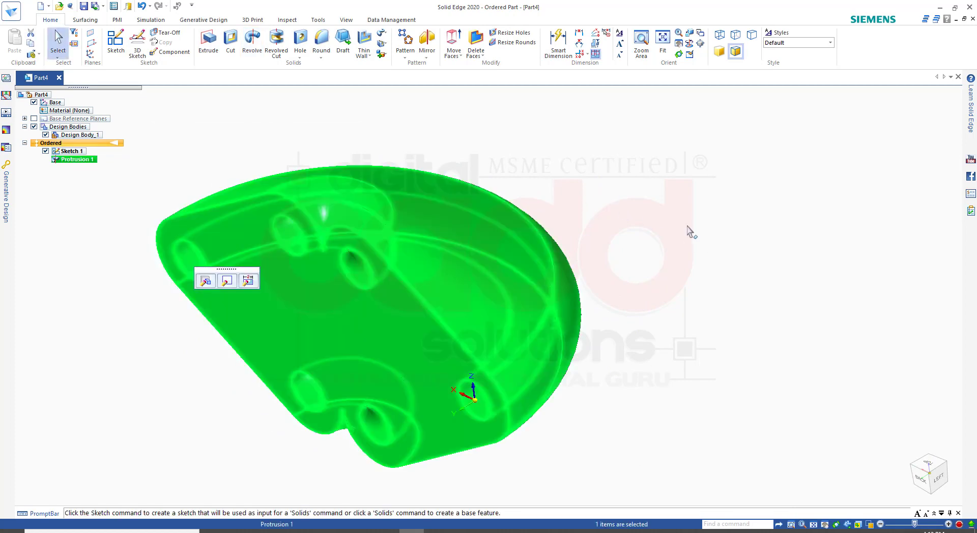
Hide Sketch 1 and inspect the half-revolved body with its holes
left_click(621, 361)
middle_click_drag(621, 362, 676, 366)
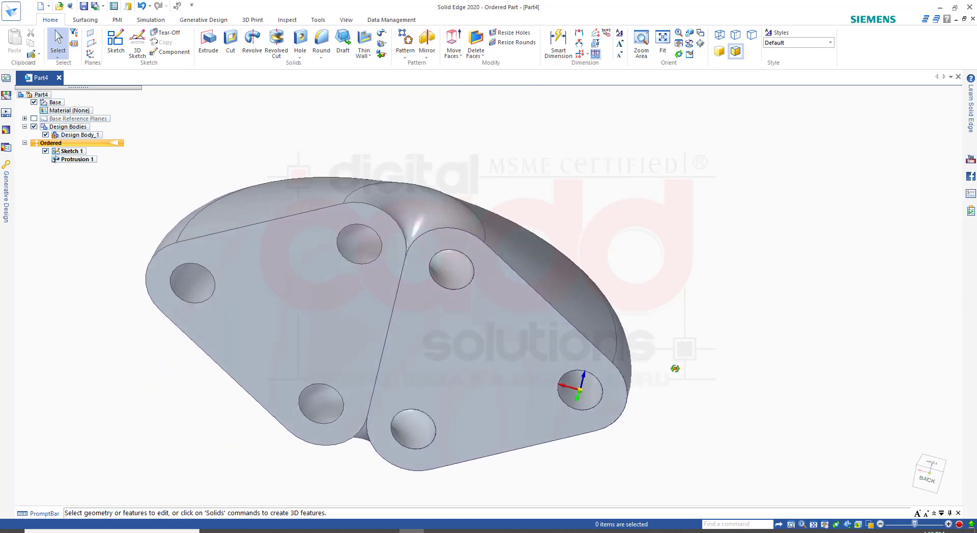
left_click(45, 151)
middle_click_drag(753, 343, 700, 306)
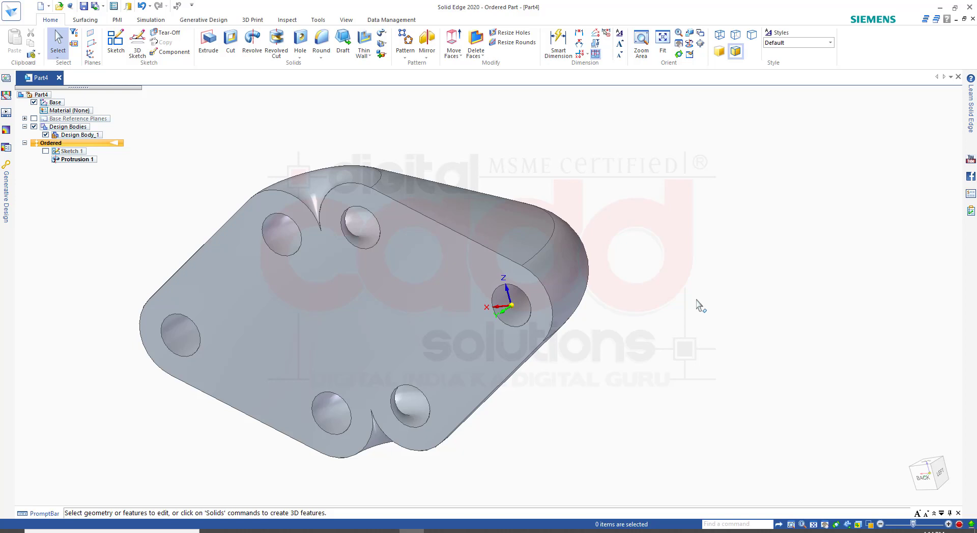
mouse_move(514, 360)
middle_mouse_down()
mouse_move(458, 312)
mouse_move(523, 364)
mouse_move(514, 376)
middle_mouse_up()
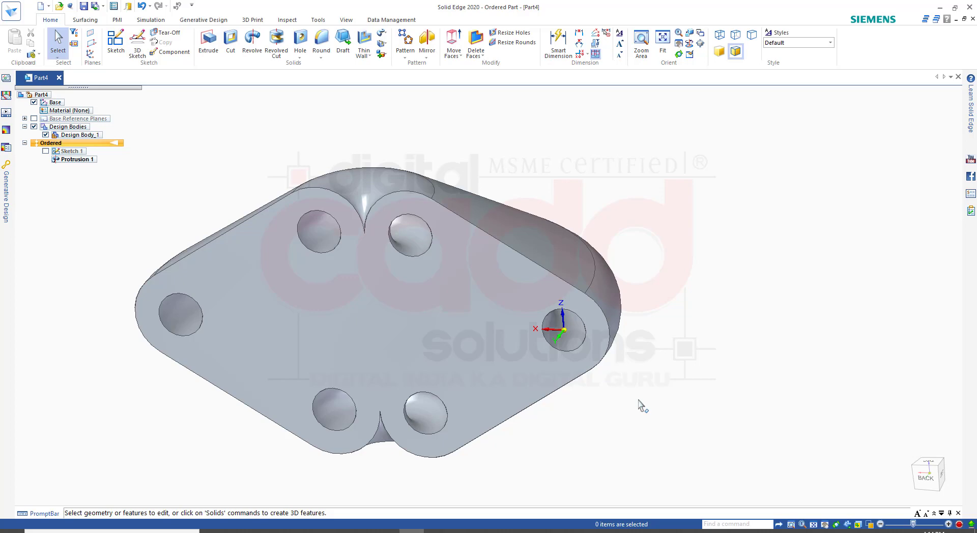
middle_click_drag(533, 333, 514, 303)
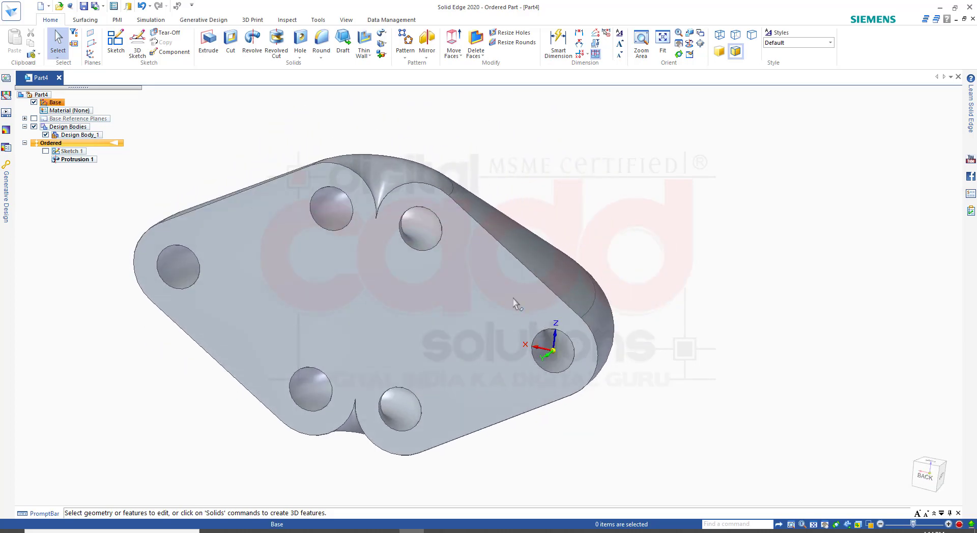
Close the part without saving and create a new part from the iso metric part.par template
left_click(972, 18)
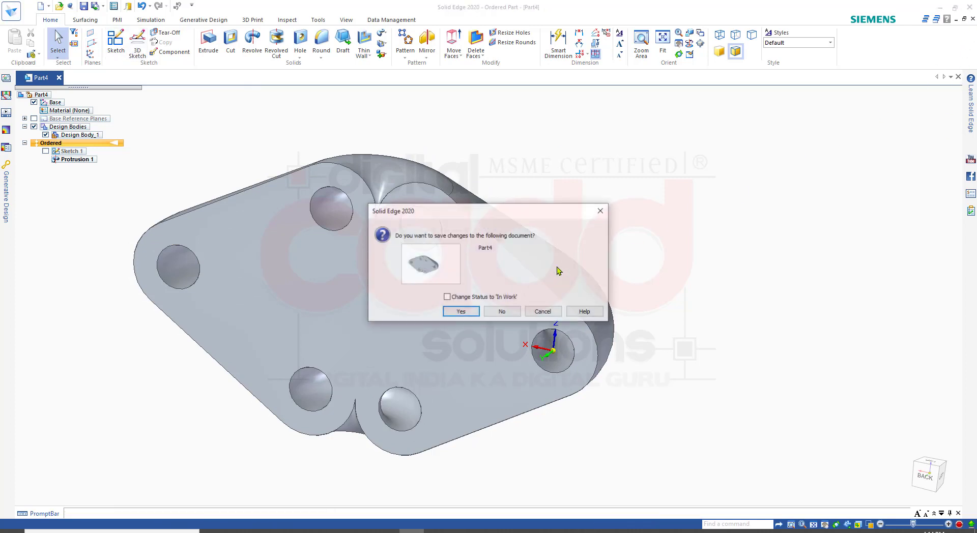
left_click(502, 312)
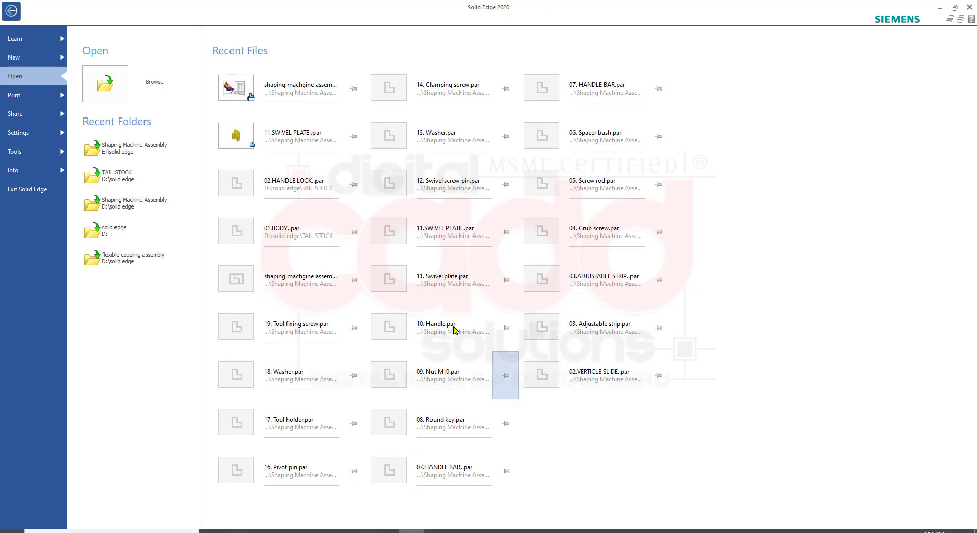
left_click(34, 62)
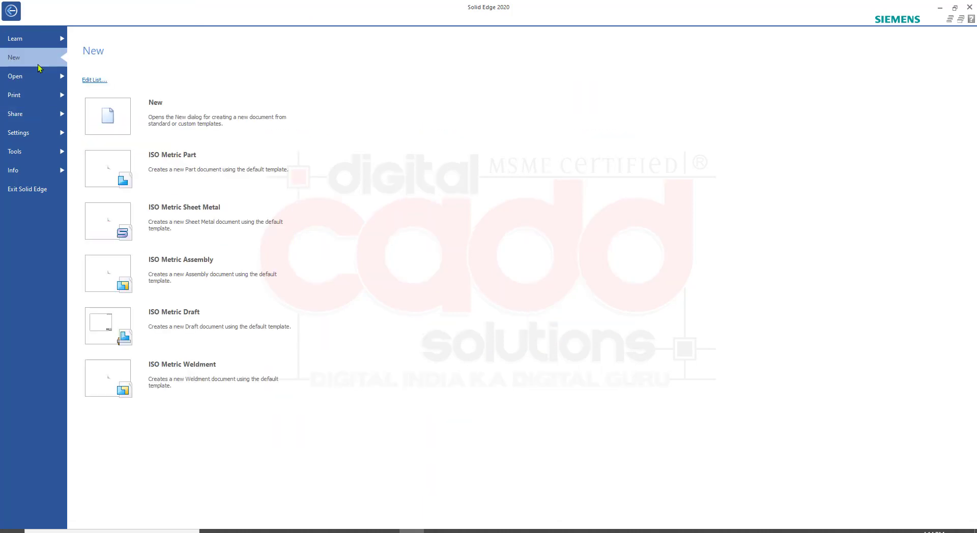
left_click(153, 112)
left_click(538, 121)
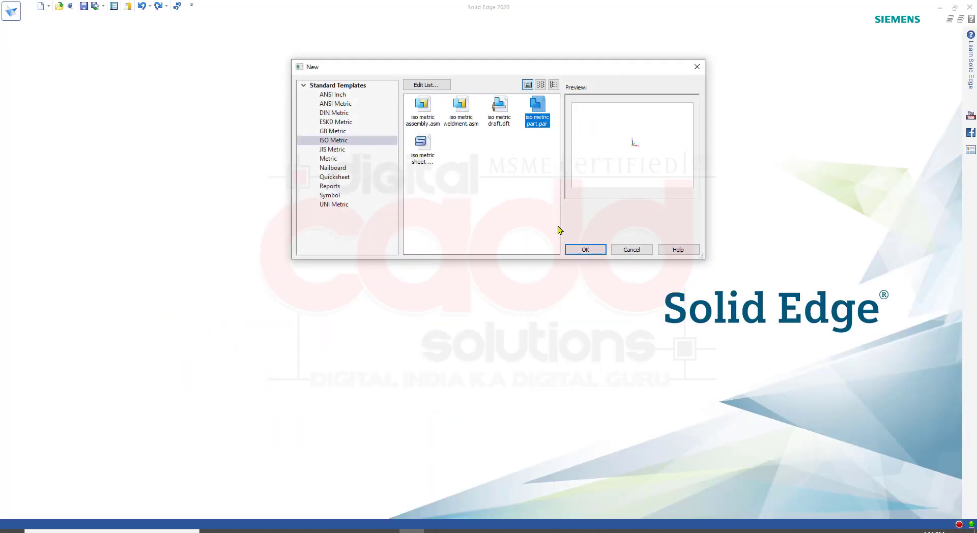
left_click(579, 250)
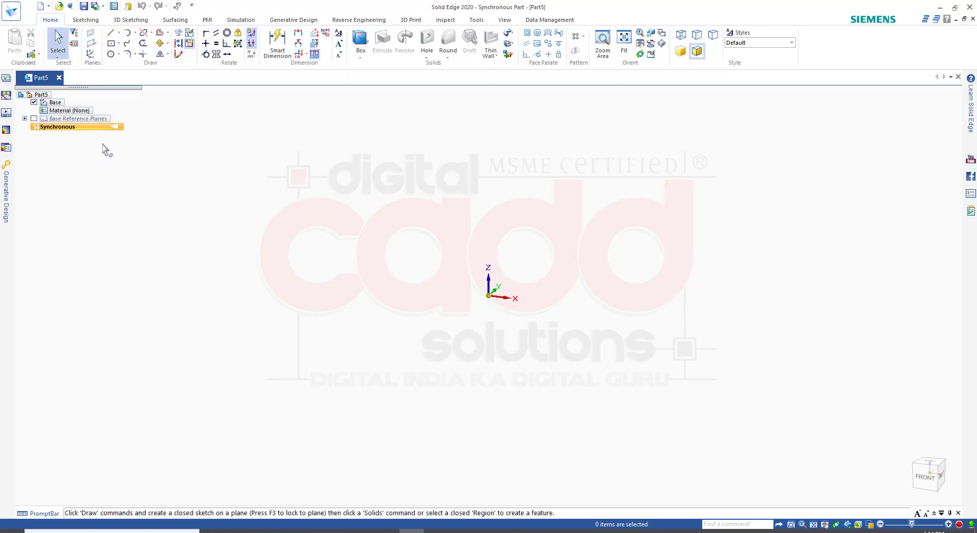
Transition the new part to the ordered environment and start a sketch on the front (XZ) plane
right_click(111, 131)
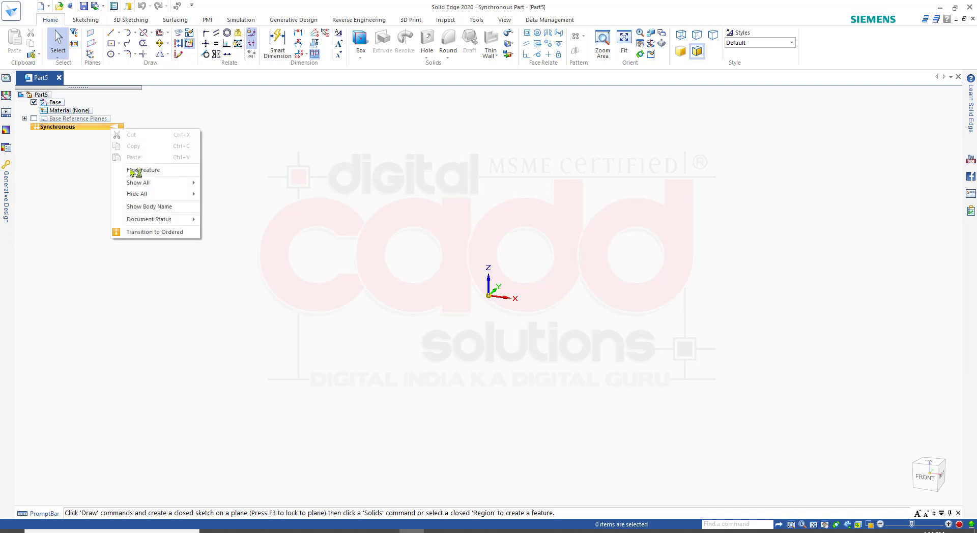
left_click(155, 234)
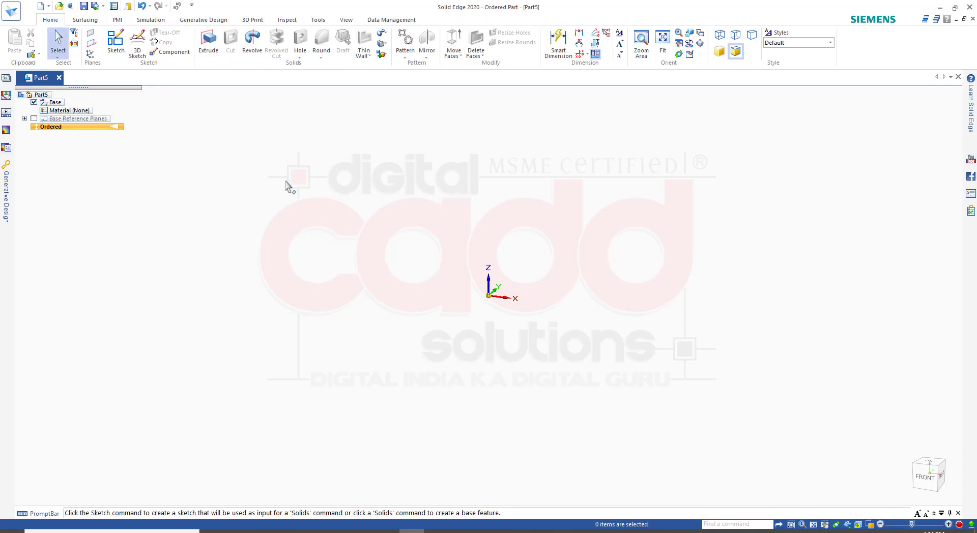
left_click(117, 48)
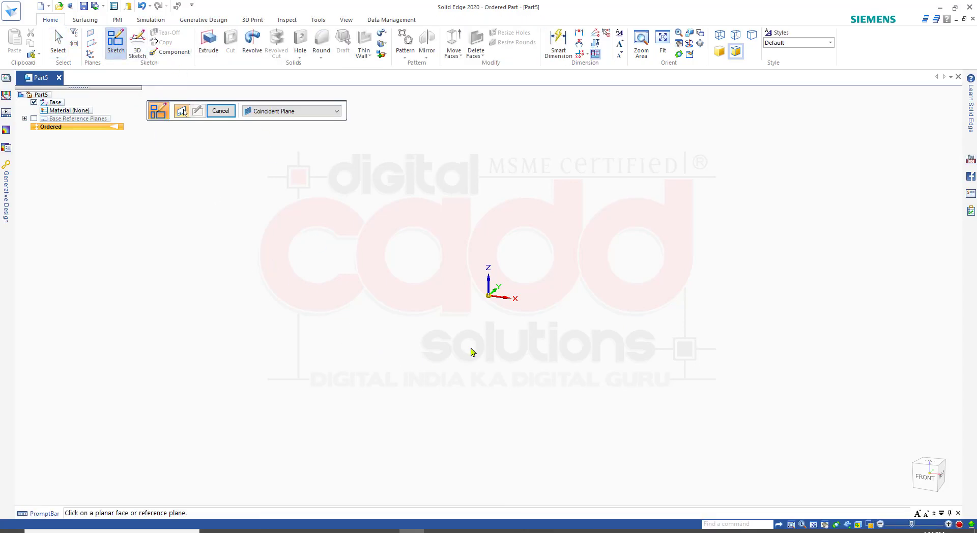
left_click(507, 301)
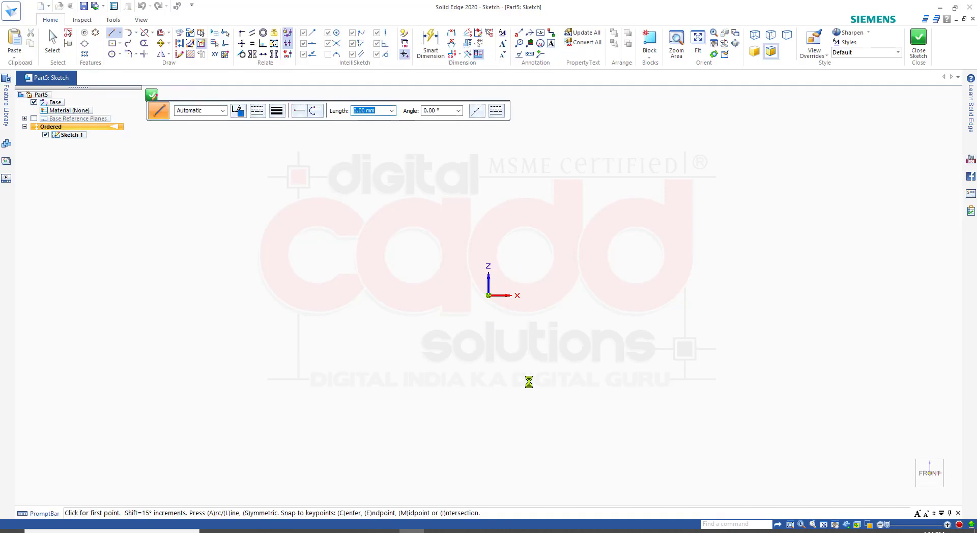
Sketch a circle about 162 mm in diameter centred on the origin
left_click(112, 54)
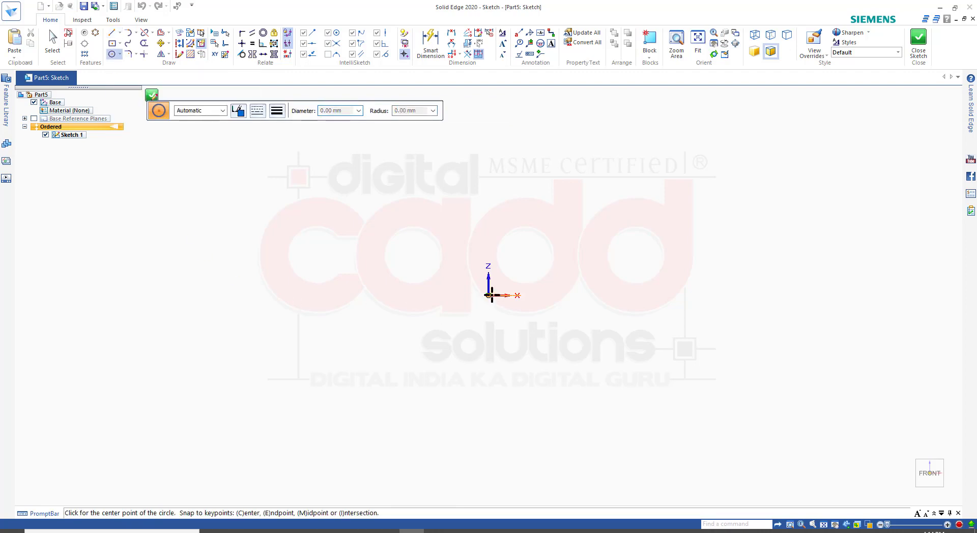
left_click(489, 295)
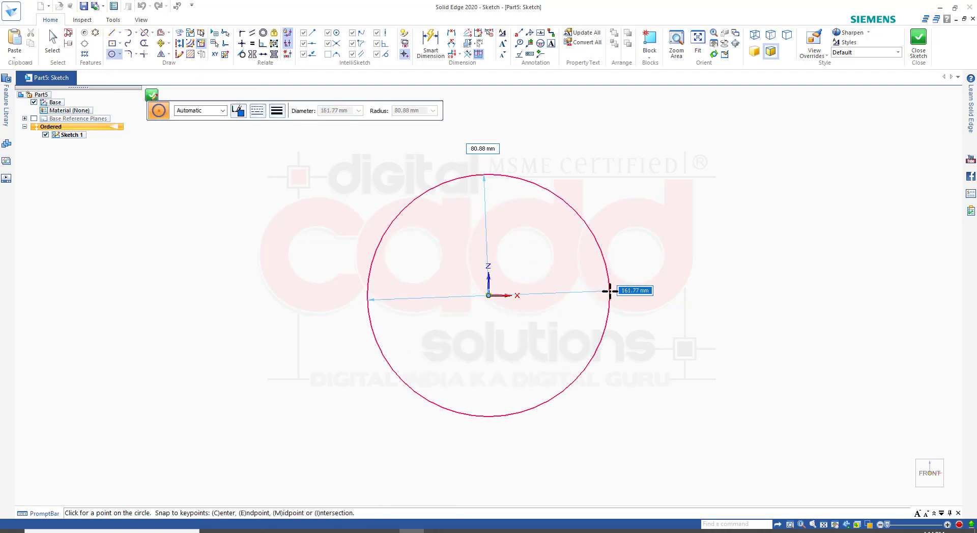
left_click(609, 291)
Dimension the circle's diameter with Smart Dimension and set it to 150 mm
left_click(431, 43)
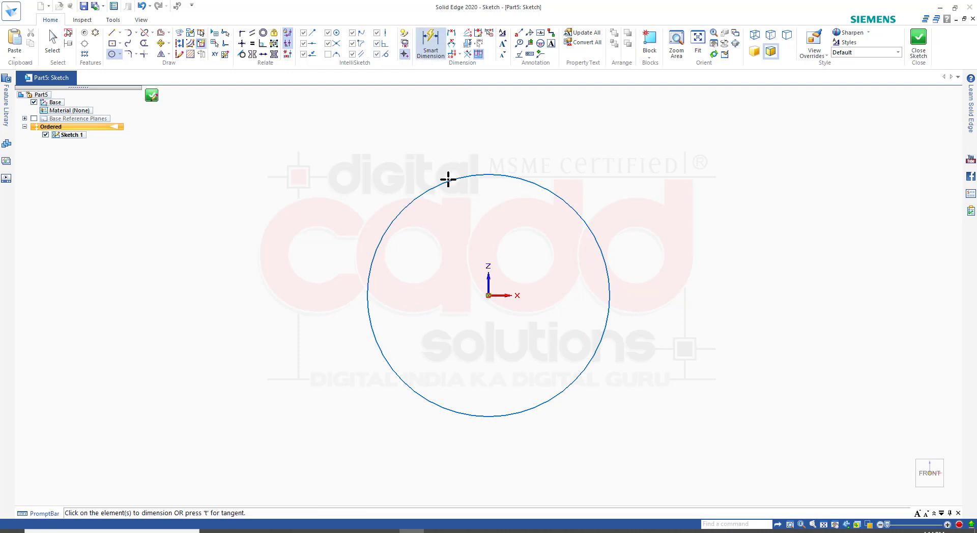
left_click(412, 203)
left_click(374, 183)
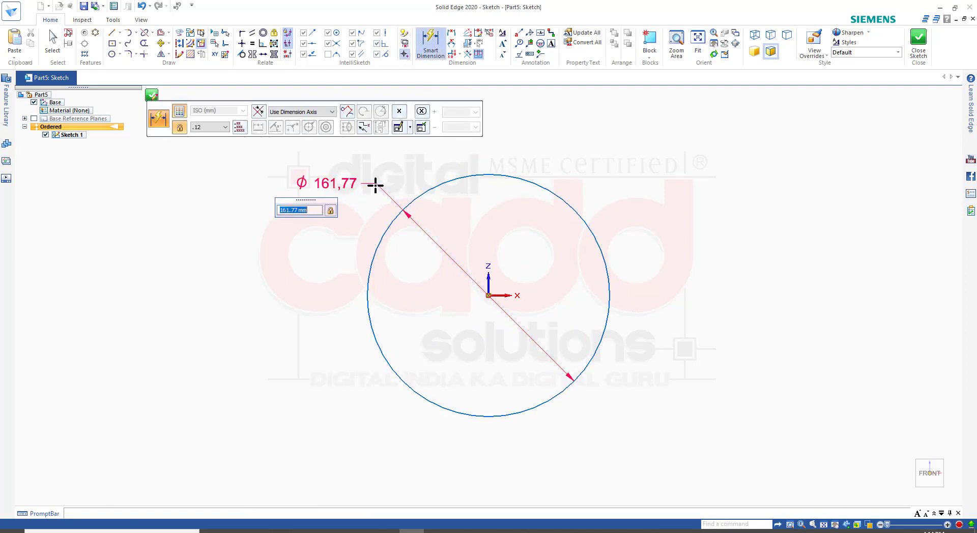
type("150")
key("Return")
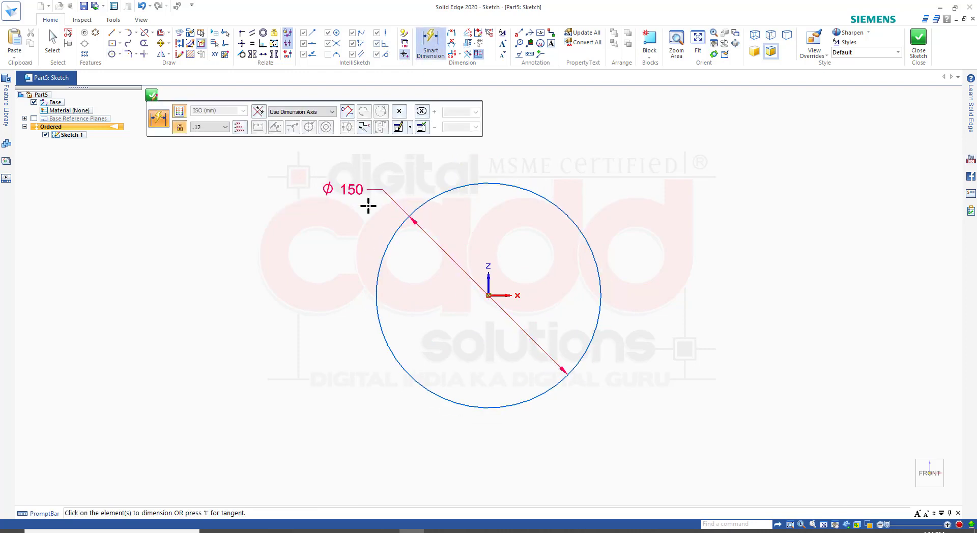
key("Escape")
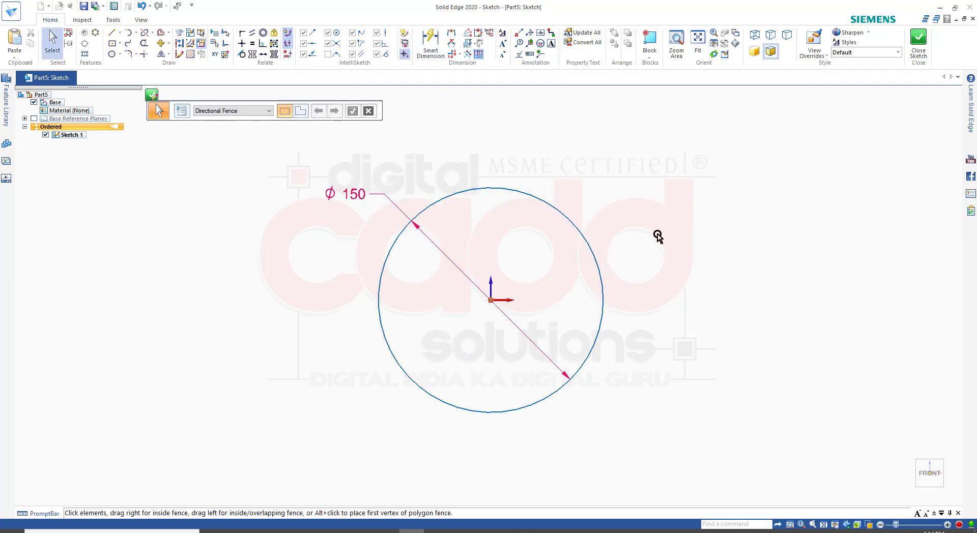
scroll(648, 235, "up", 2)
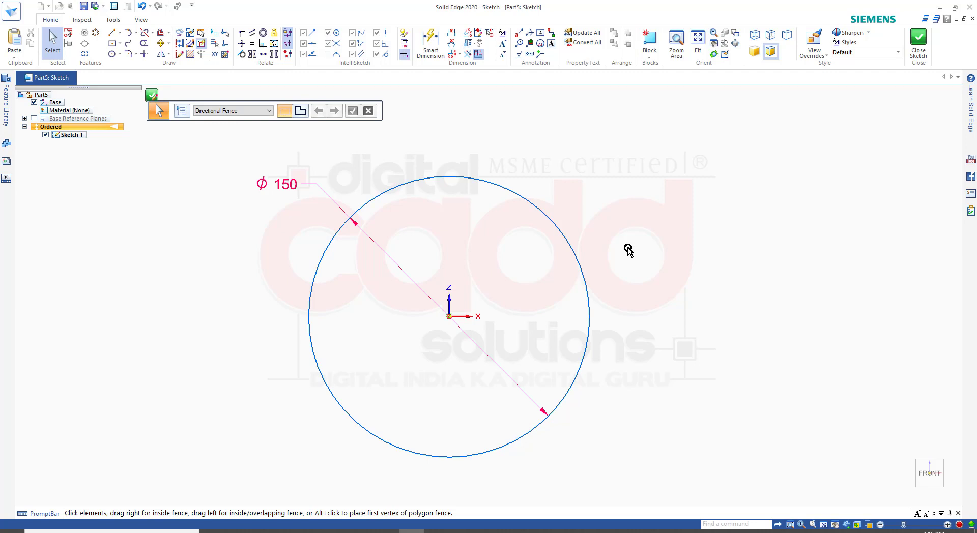
Sketch a rectangle by center to the right of the circle, with its centre level with the circle's centre
scroll(279, 287, "down", 3)
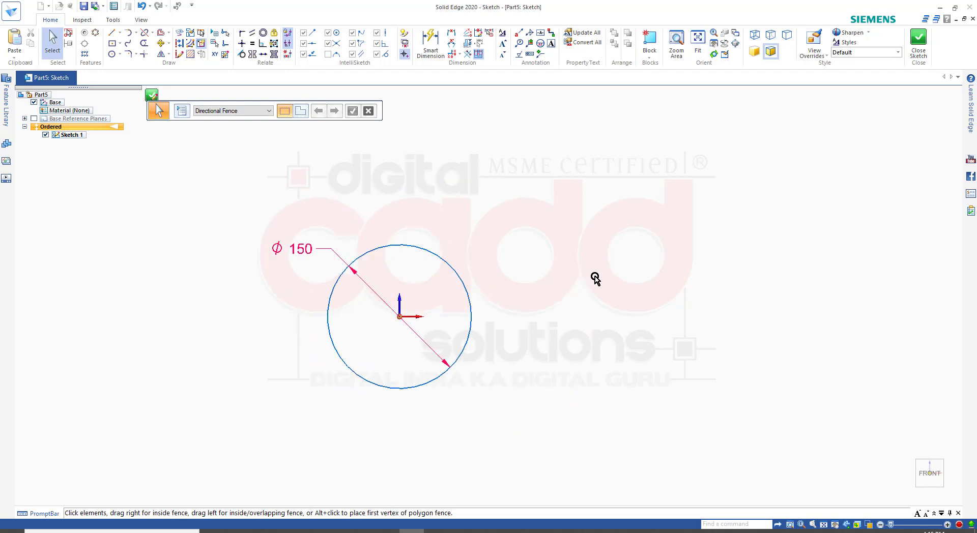
left_click(114, 45)
left_click(734, 316)
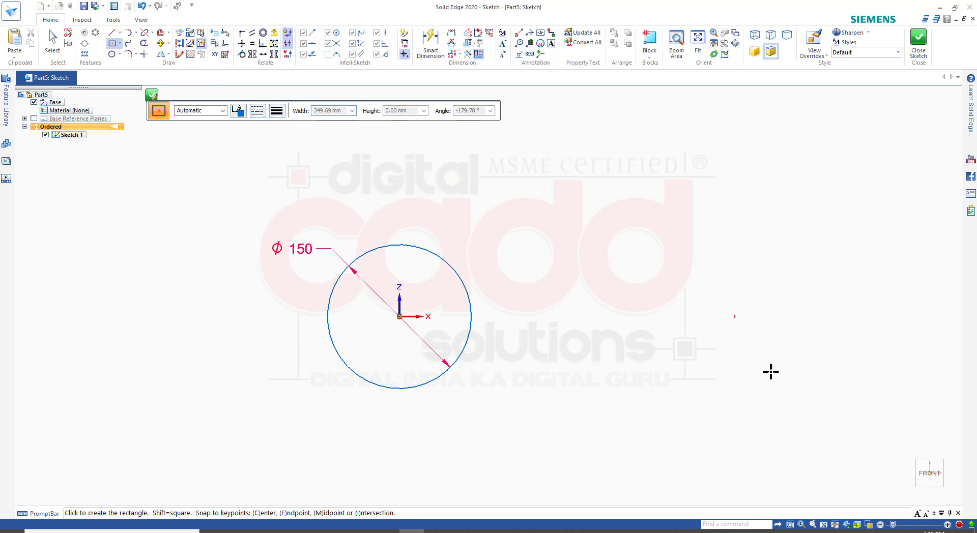
left_click(846, 389)
key("Escape")
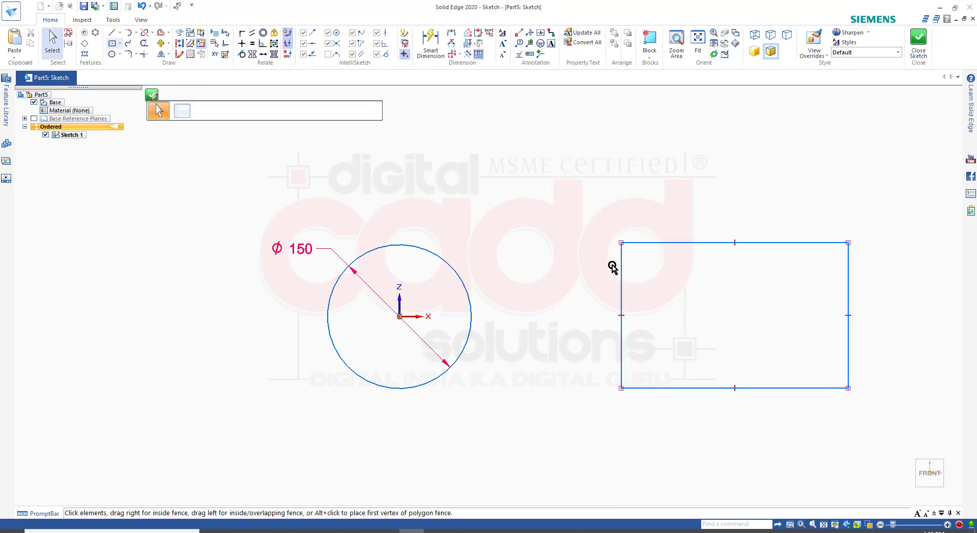
scroll(615, 262, "up", 2)
scroll(530, 262, "down", 3)
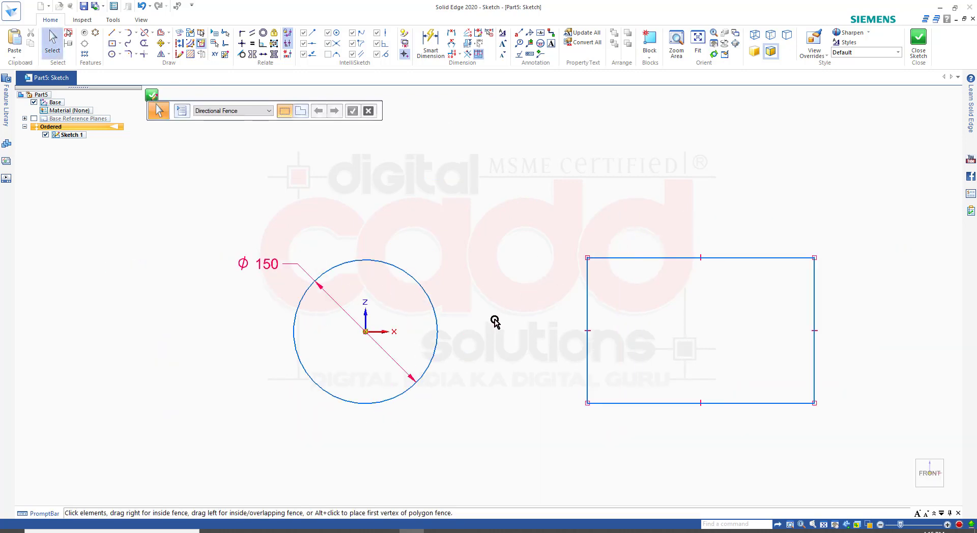
scroll(495, 322, "up", 1)
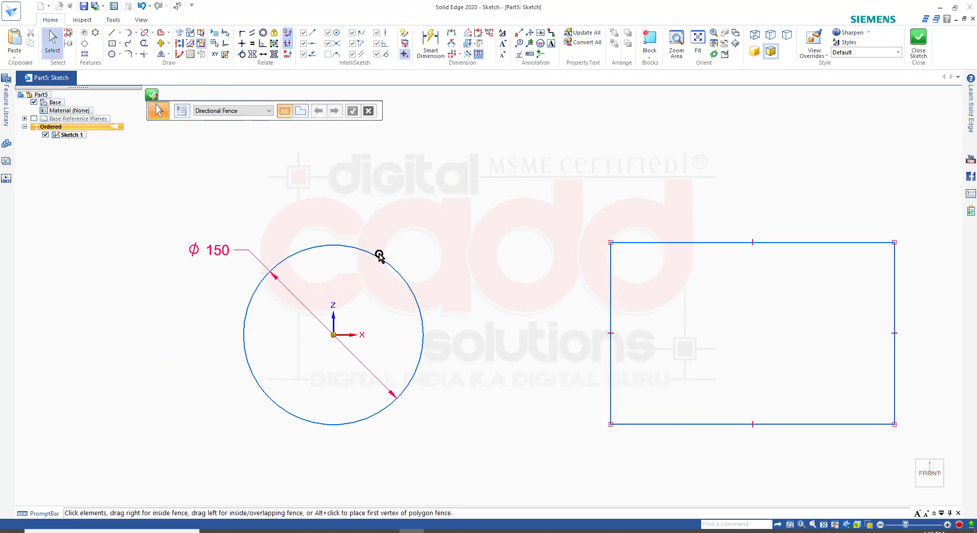
Split the circle at its top and right quadrant points with the Split tool
left_click(152, 33)
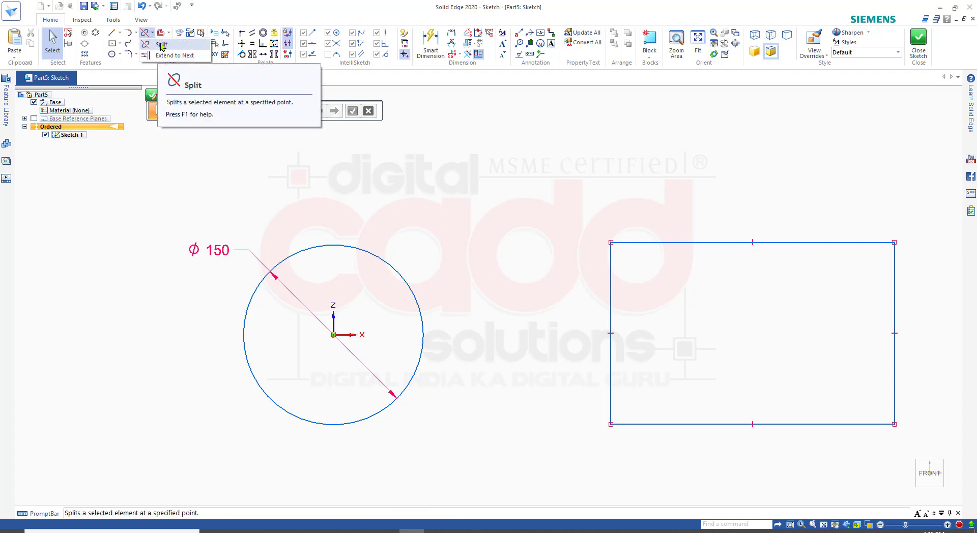
left_click(161, 45)
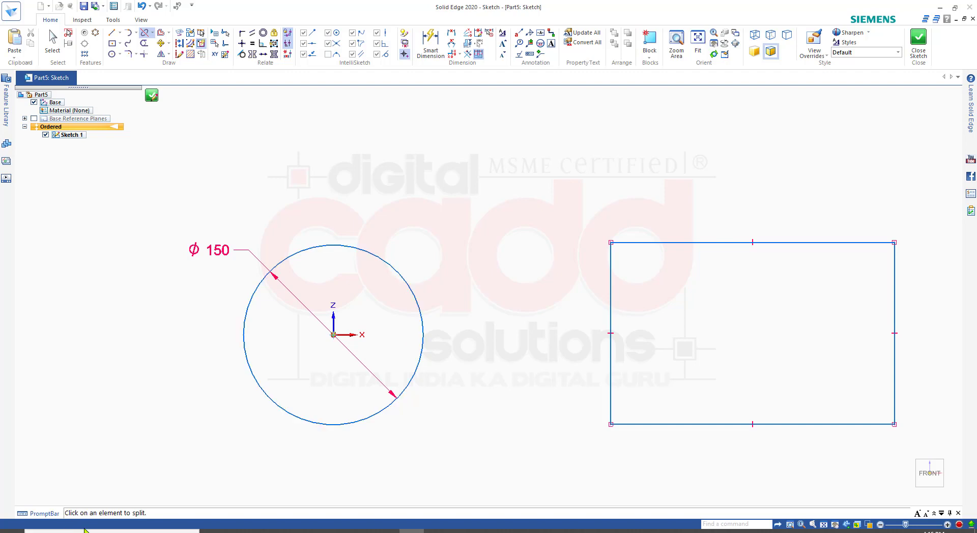
left_click_drag(48, 499, 161, 523)
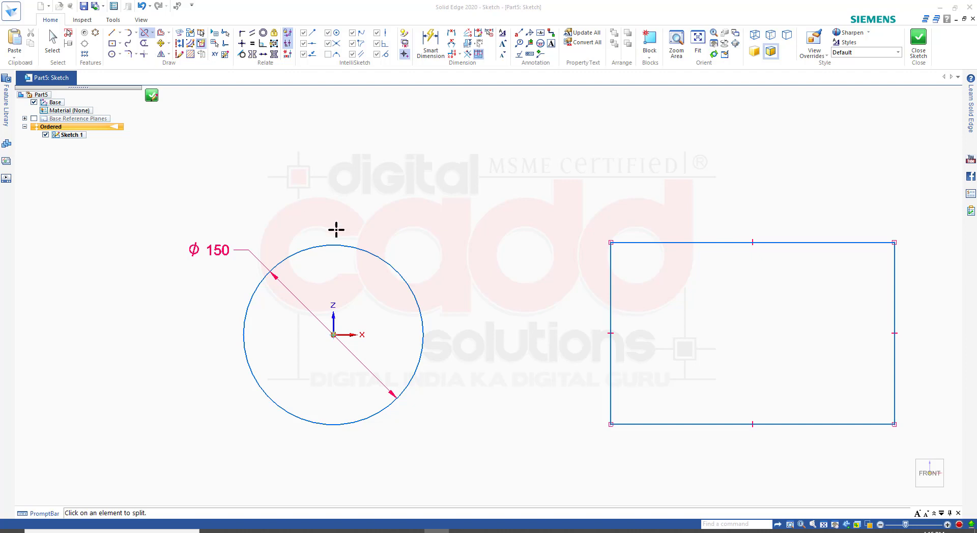
left_click(358, 248)
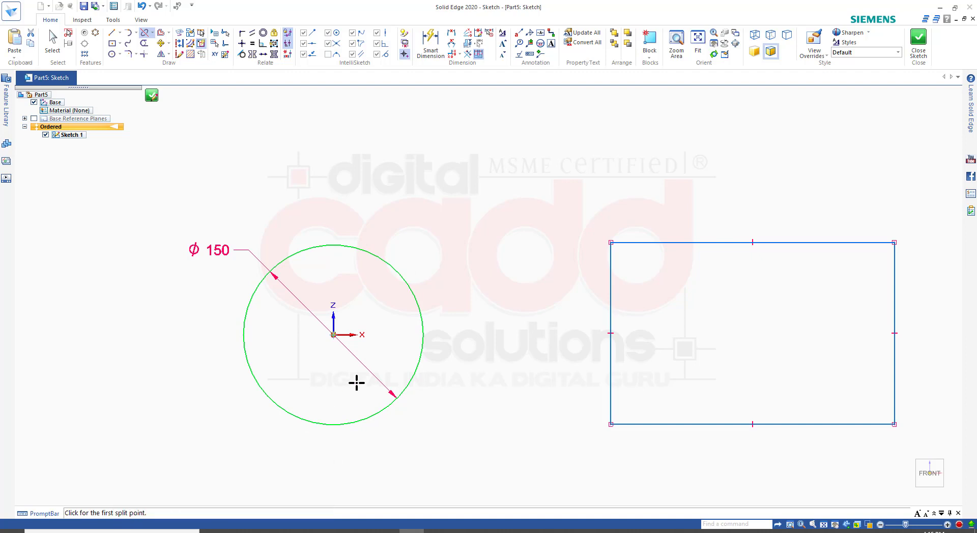
left_click(334, 245)
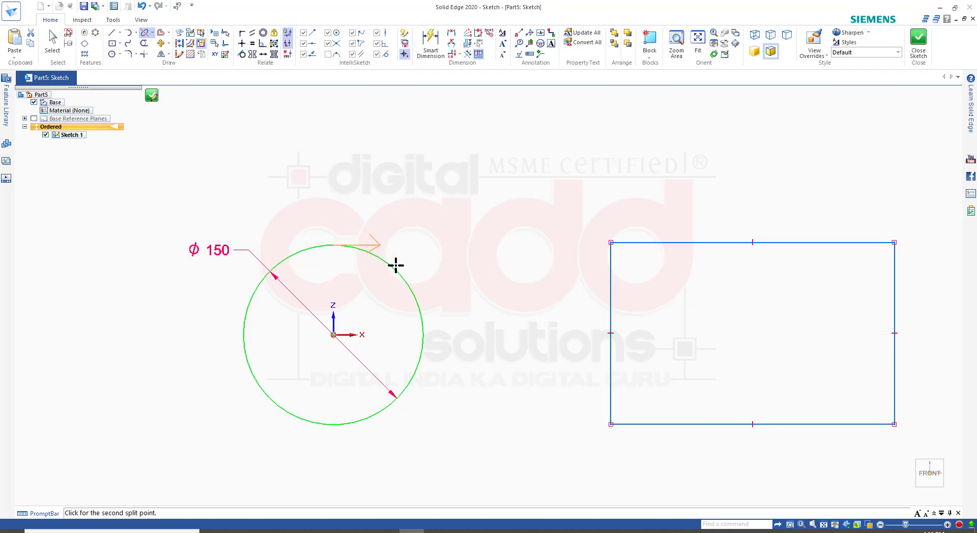
left_click(424, 336)
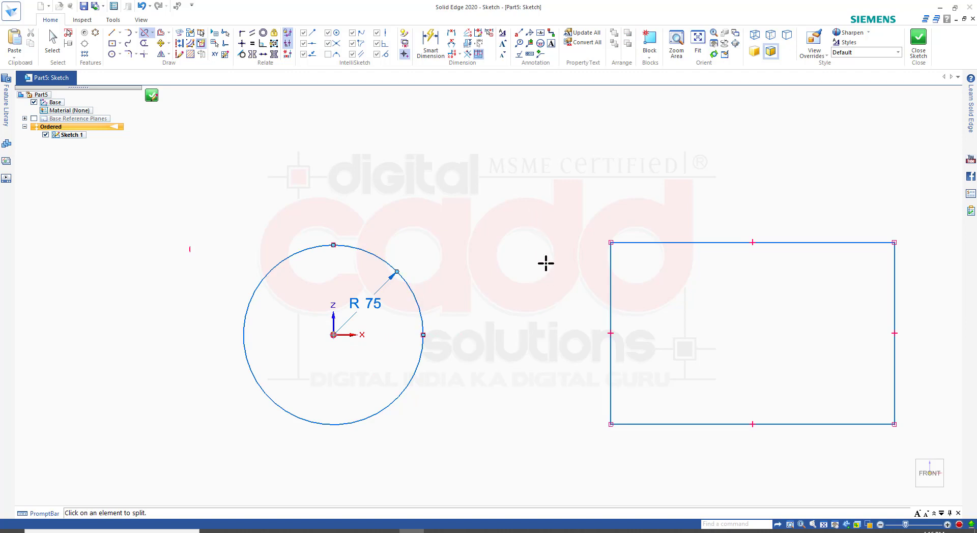
key("Escape")
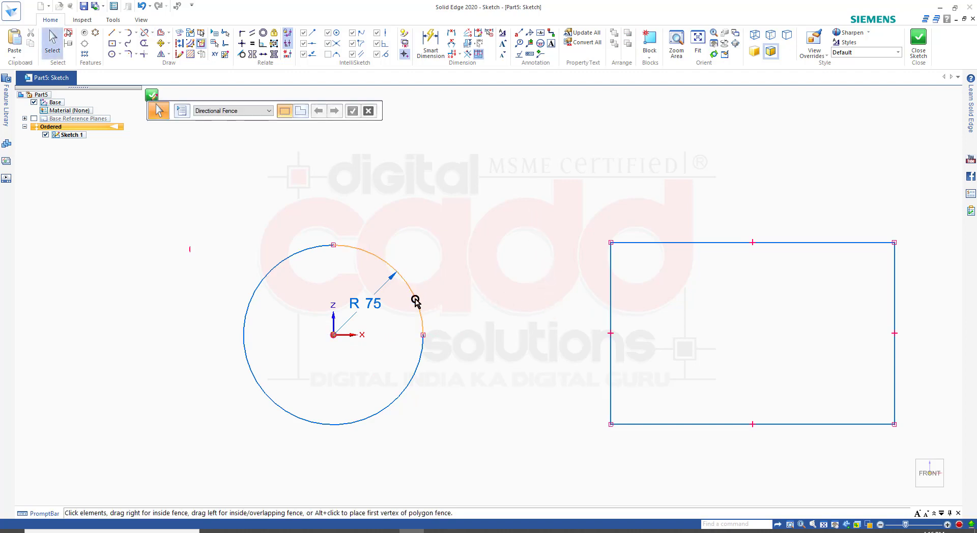
Select the upper-right quarter arc and the remaining large arc in turn to examine the two split pieces
left_click(419, 310)
left_click(488, 388)
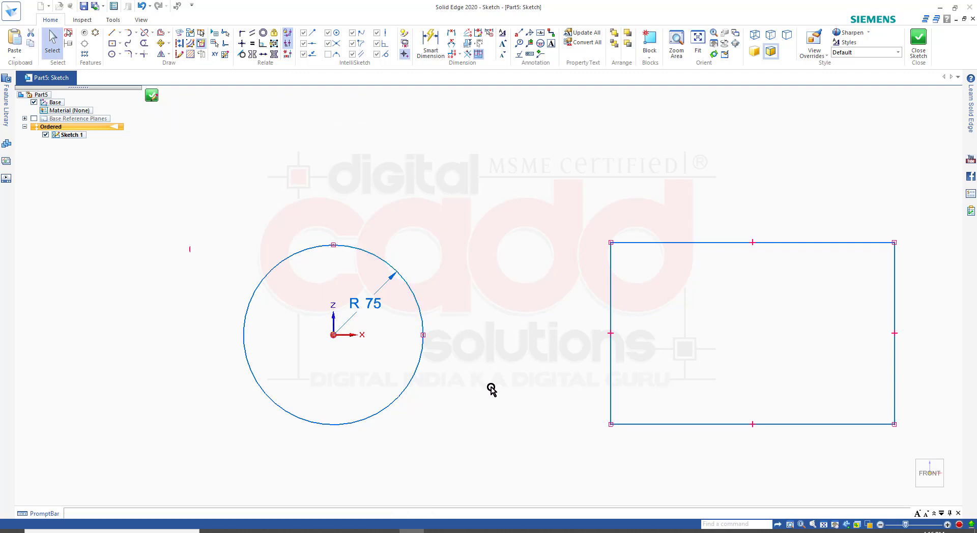
left_click(399, 408)
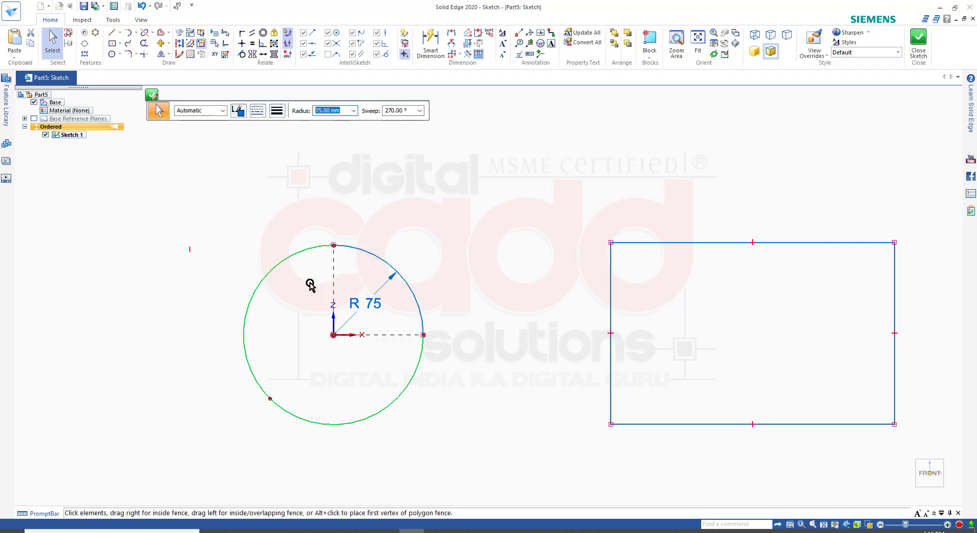
left_click(493, 370)
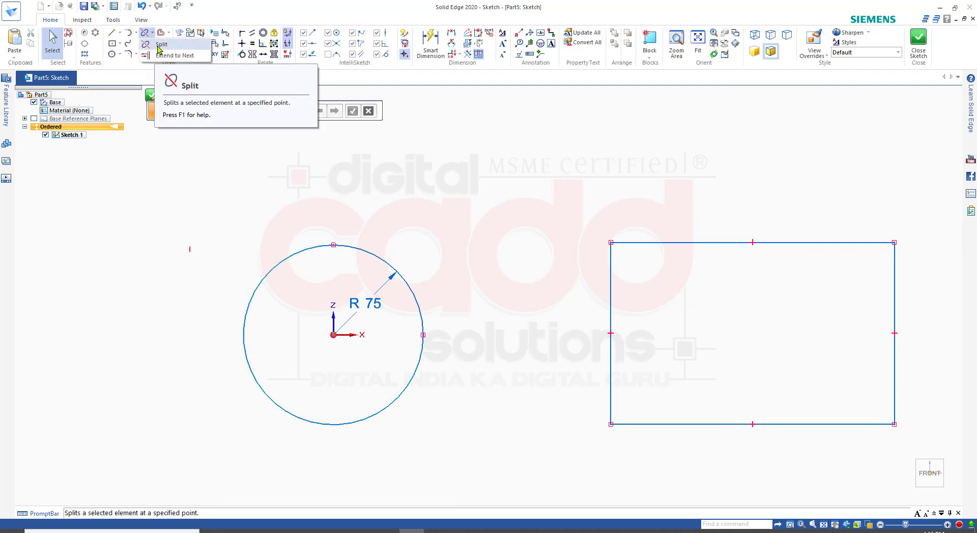
Split the large arc at its midpoint on the circle's lower-left side
left_click(160, 45)
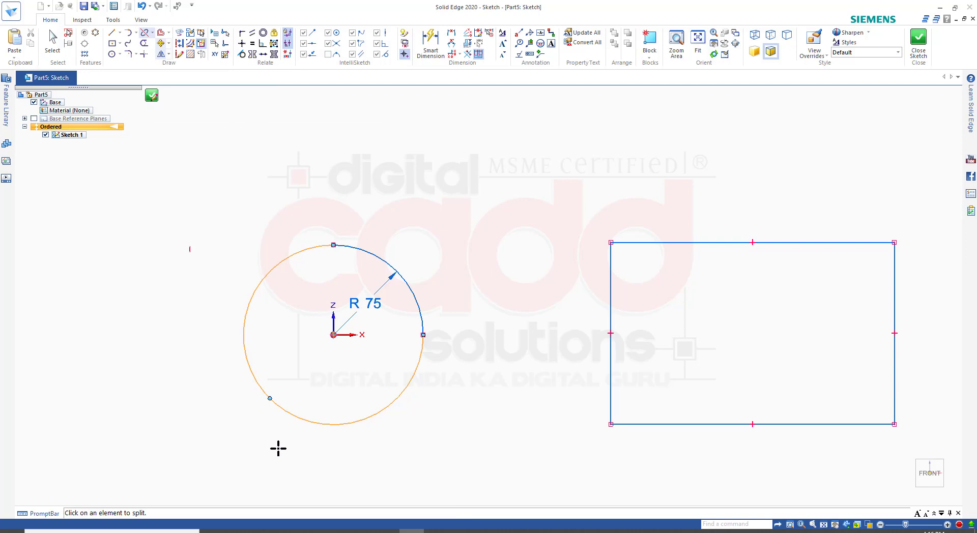
left_click(323, 424)
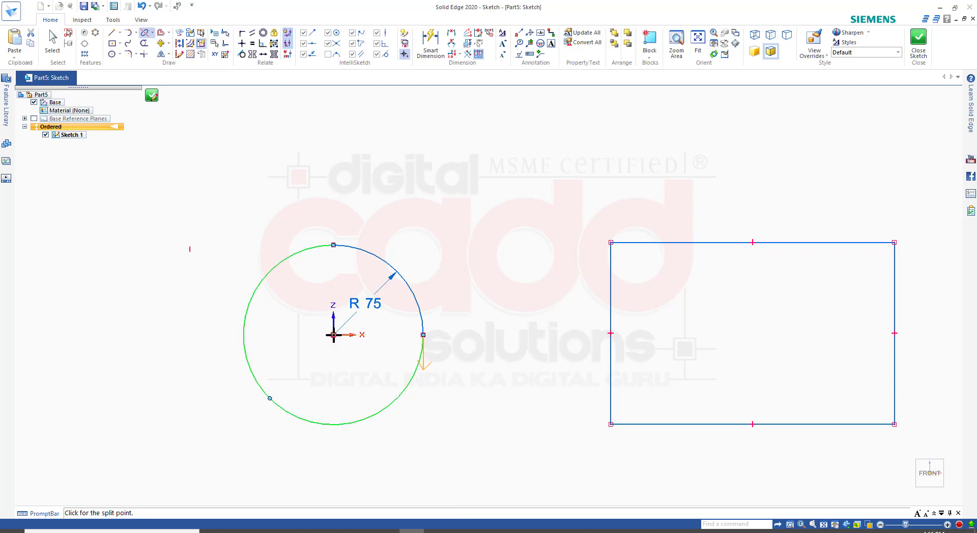
left_click(423, 333)
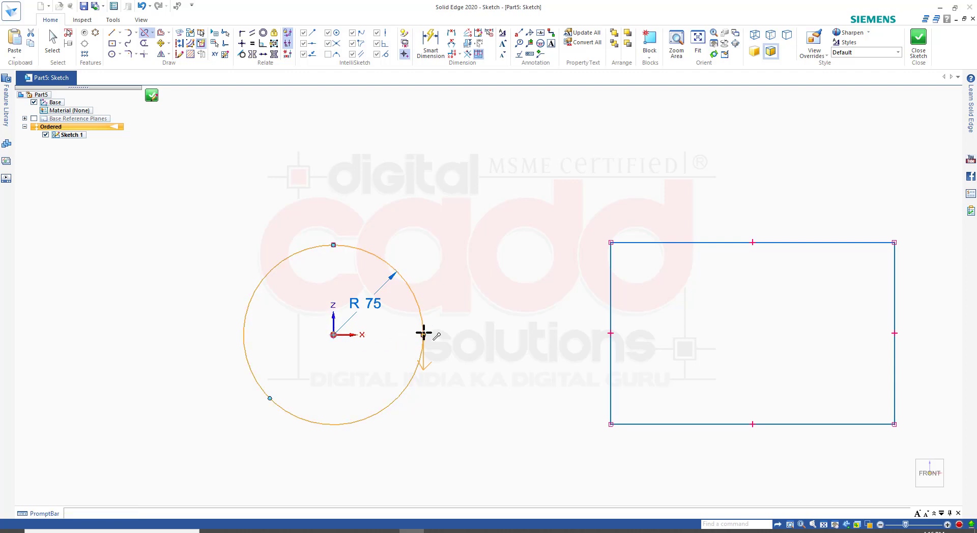
left_click(270, 397)
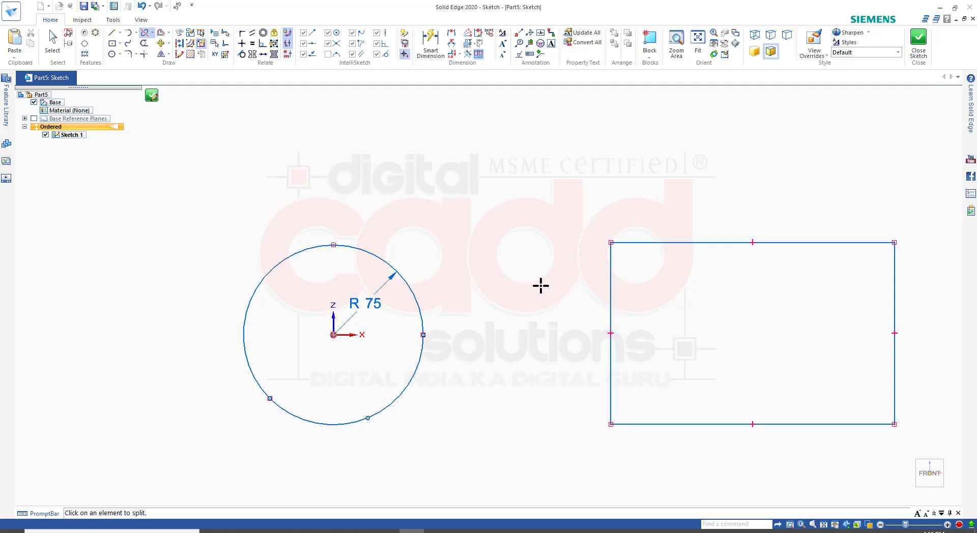
key("Escape")
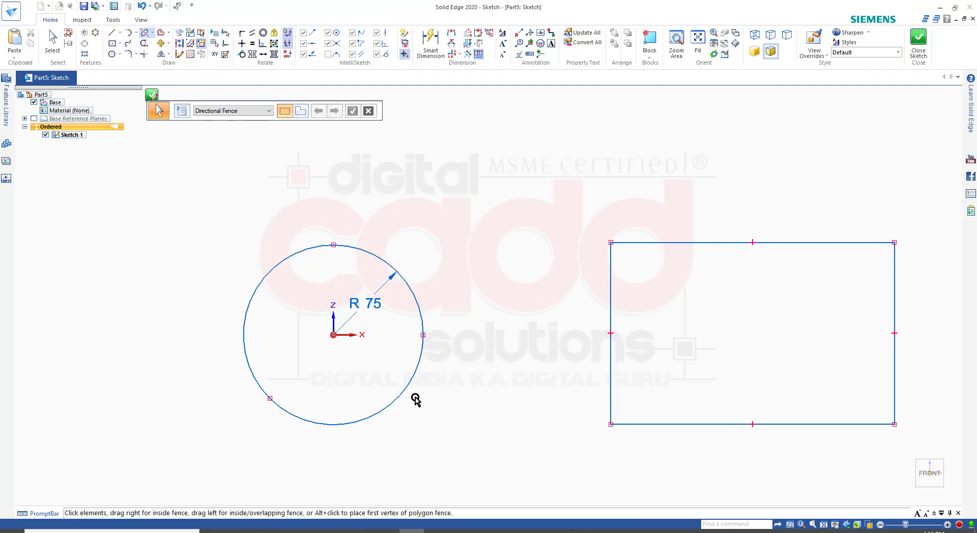
Select the lower arc and the upper-right quarter arc in turn to examine their extents
left_click(408, 390)
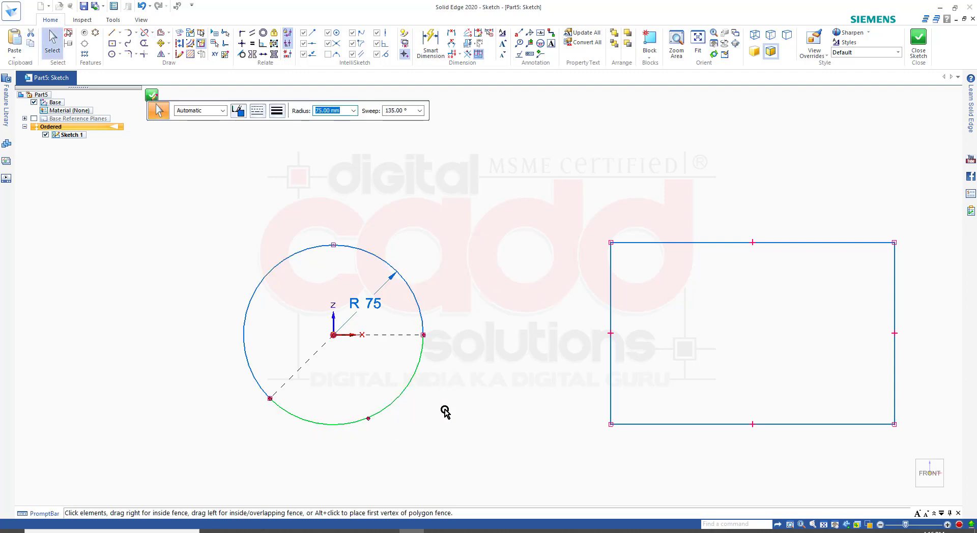
left_click(448, 275)
left_click(414, 294)
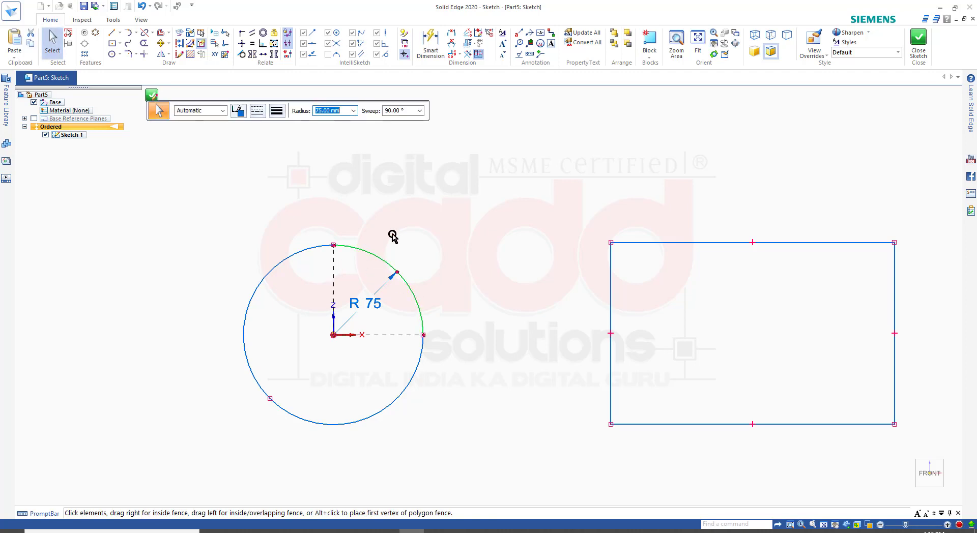
left_click(432, 226)
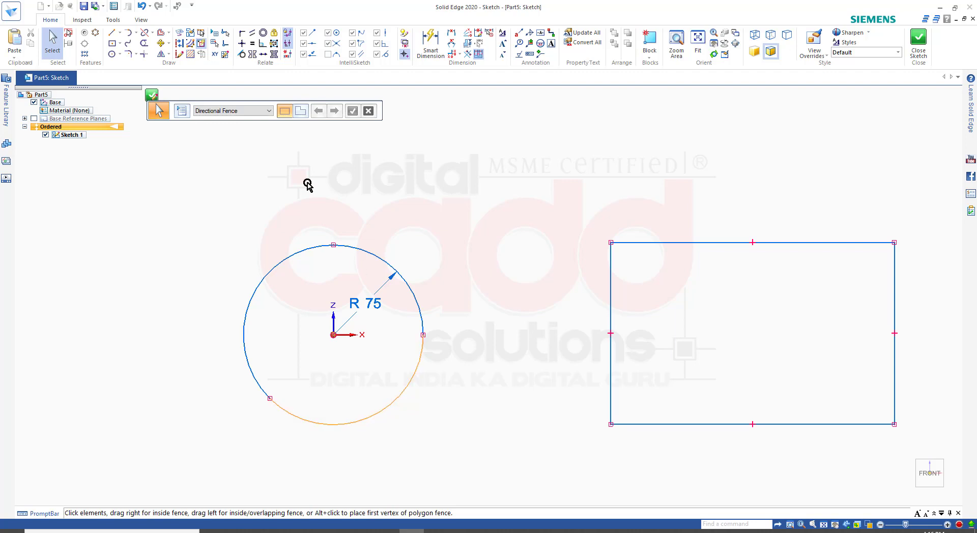
Split the lower arc between the right quadrant and lower-left split points at its midpoint
left_click(145, 33)
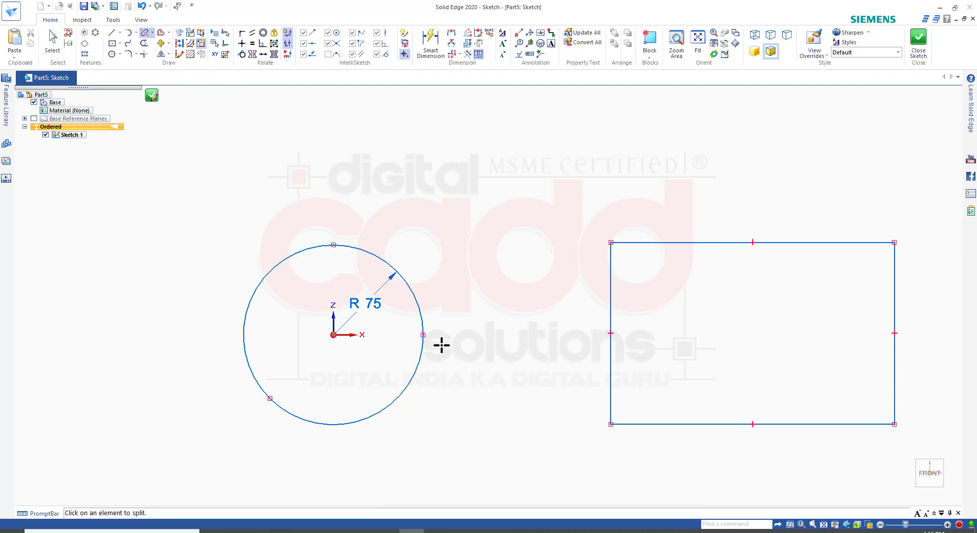
left_click(413, 374)
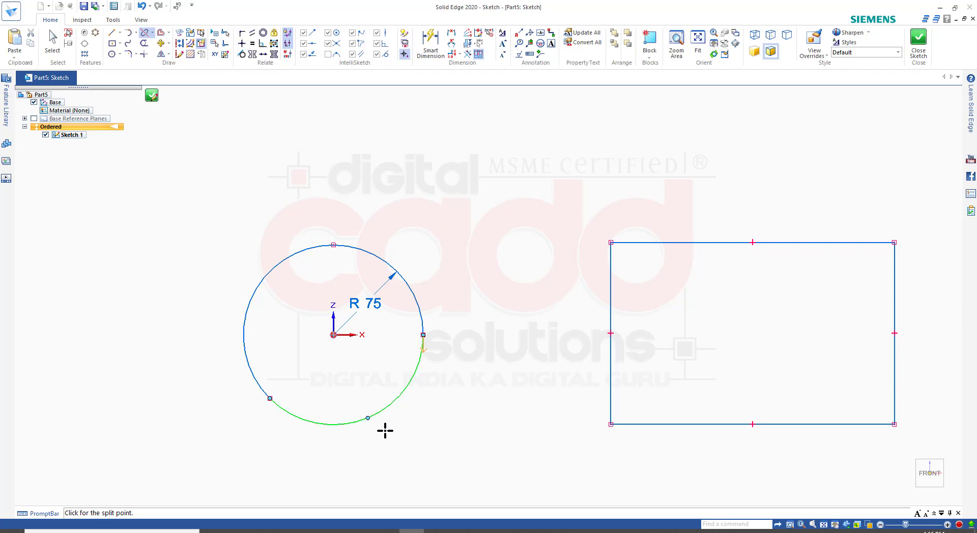
left_click(423, 335)
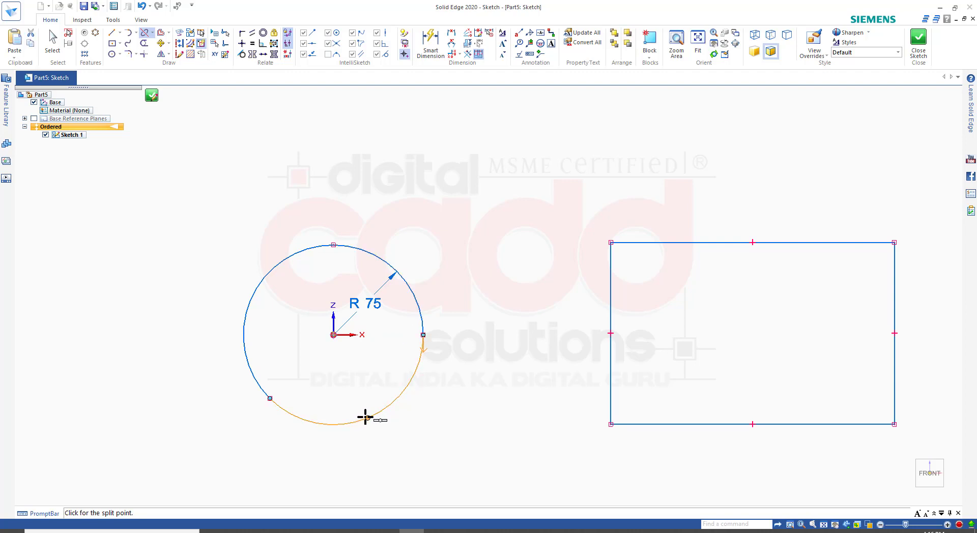
left_click(366, 418)
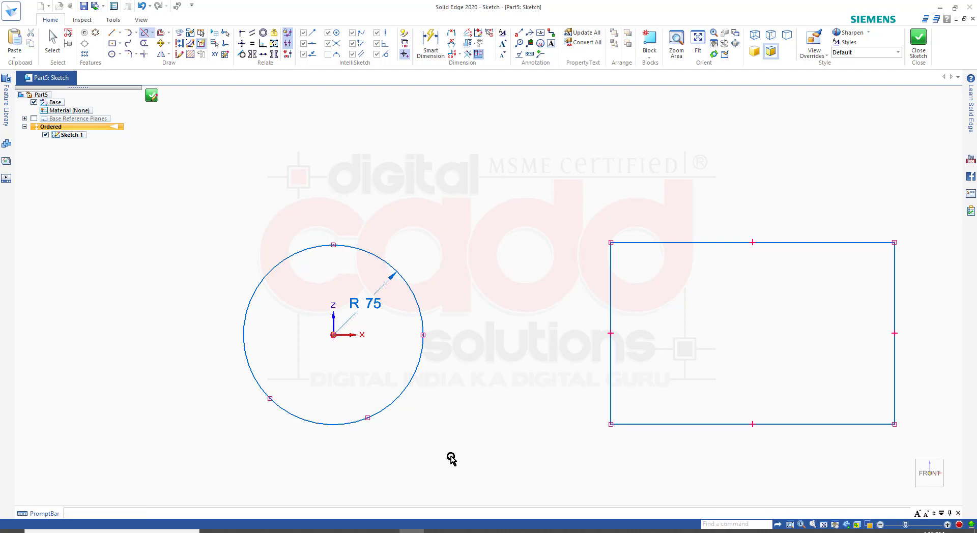
key("Escape")
Select each arc around the split circle in turn to examine the separate segments
left_click(403, 391)
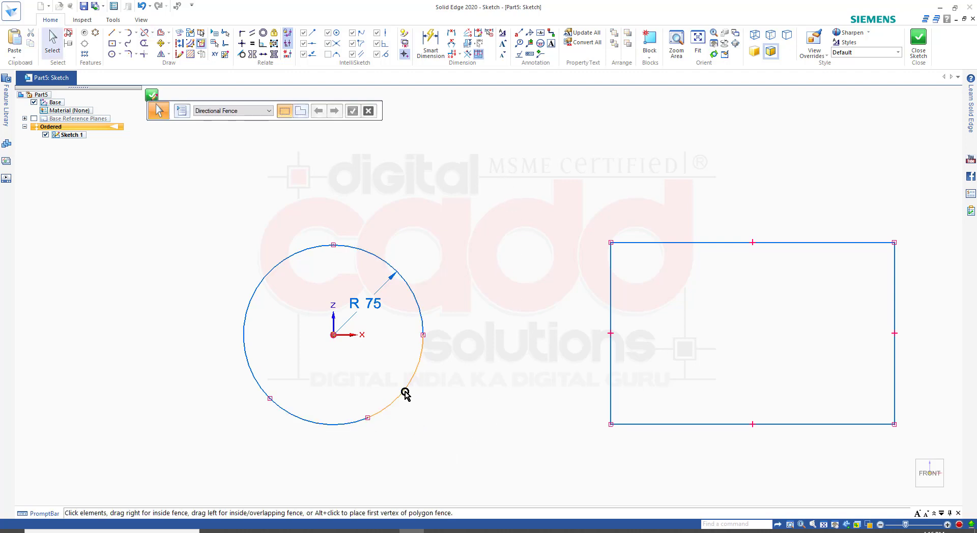
left_click(328, 426)
left_click(258, 376)
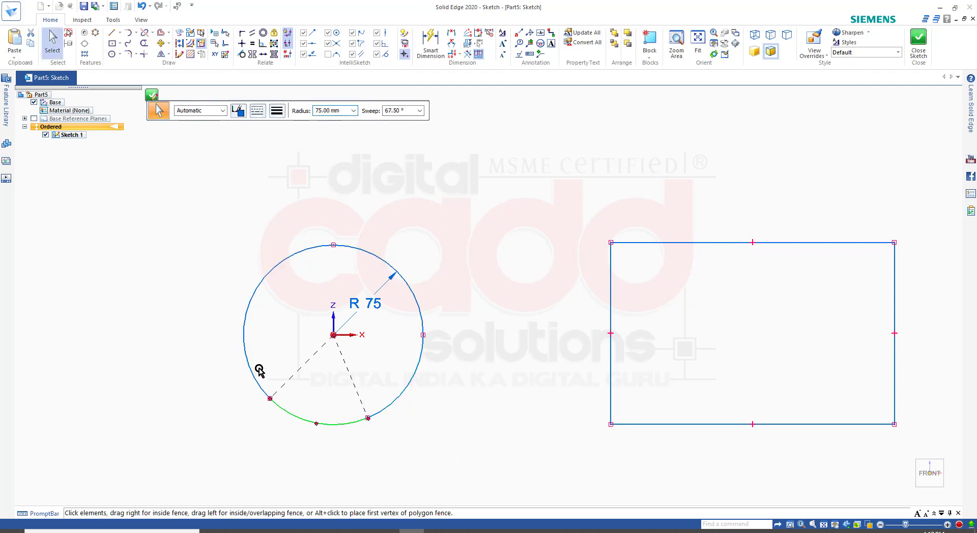
left_click(395, 269)
left_click(509, 336)
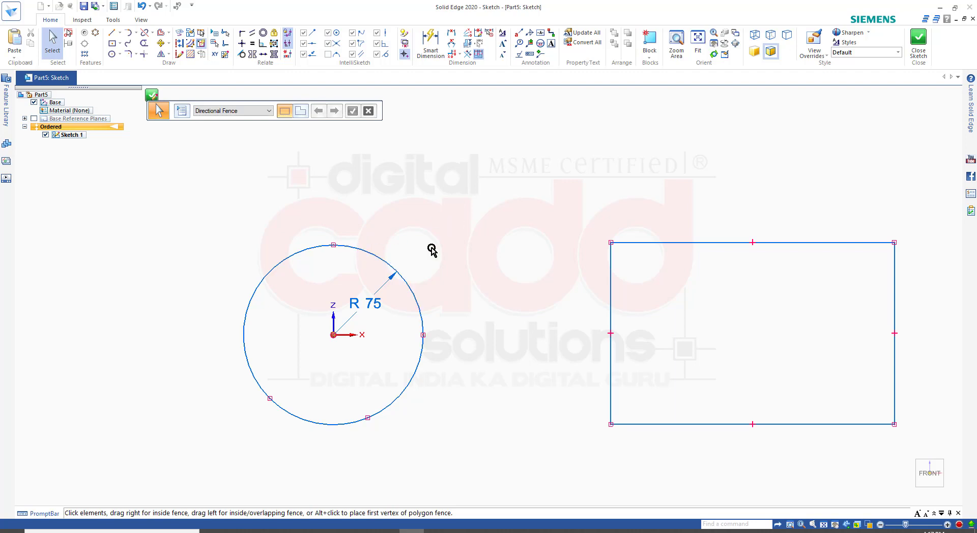
left_click(416, 310)
left_click(493, 339)
Delete the connect relationships at the right and top ends of the upper-right quarter arc
left_click(424, 341)
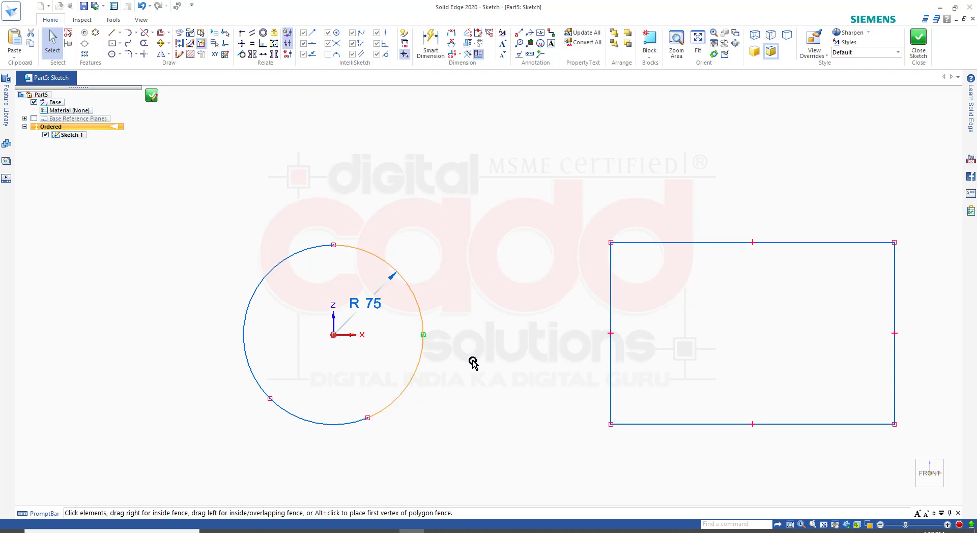
key("Delete")
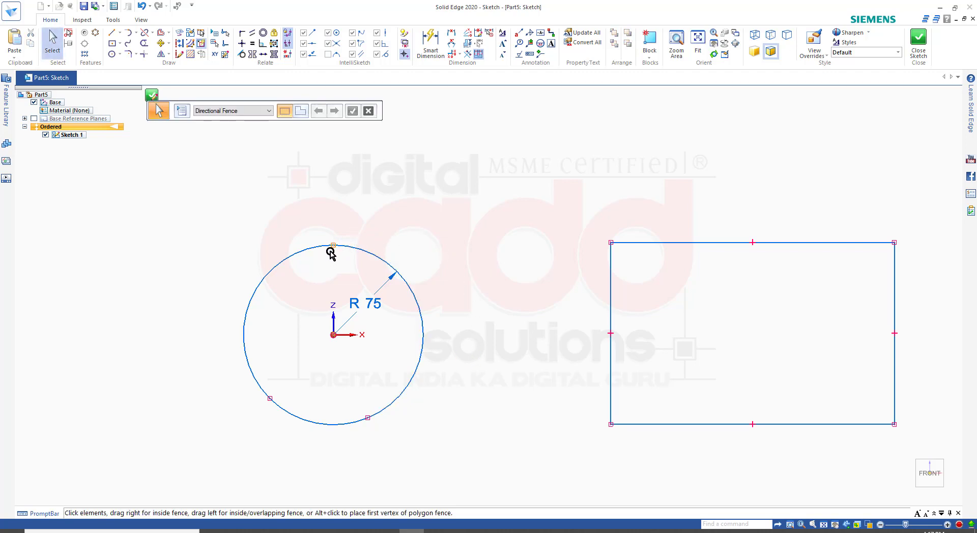
left_click_drag(316, 226, 339, 257)
key("Delete")
Move the freed upper-right quarter arc outward from the circle to a radius of about 149 mm
left_click(421, 305)
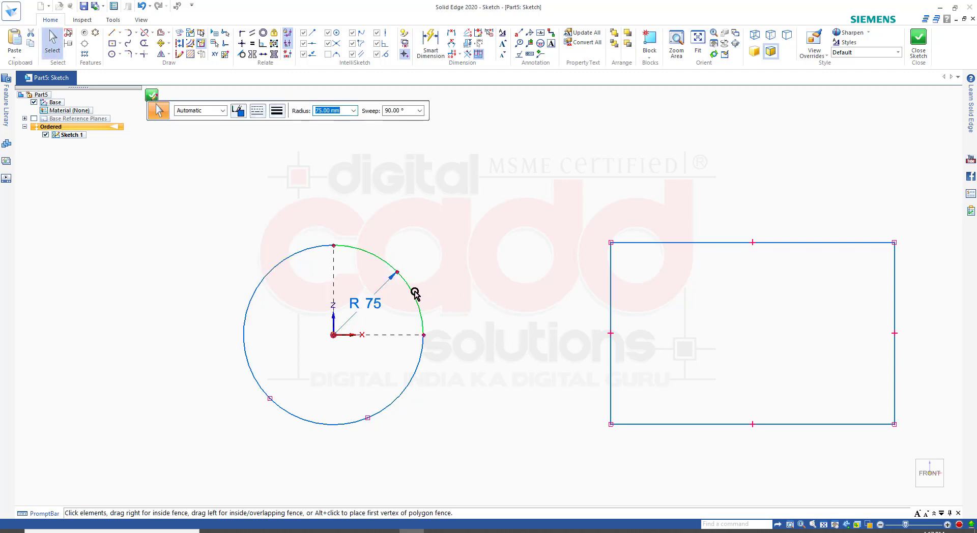
left_click_drag(409, 287, 467, 207)
left_click(527, 373)
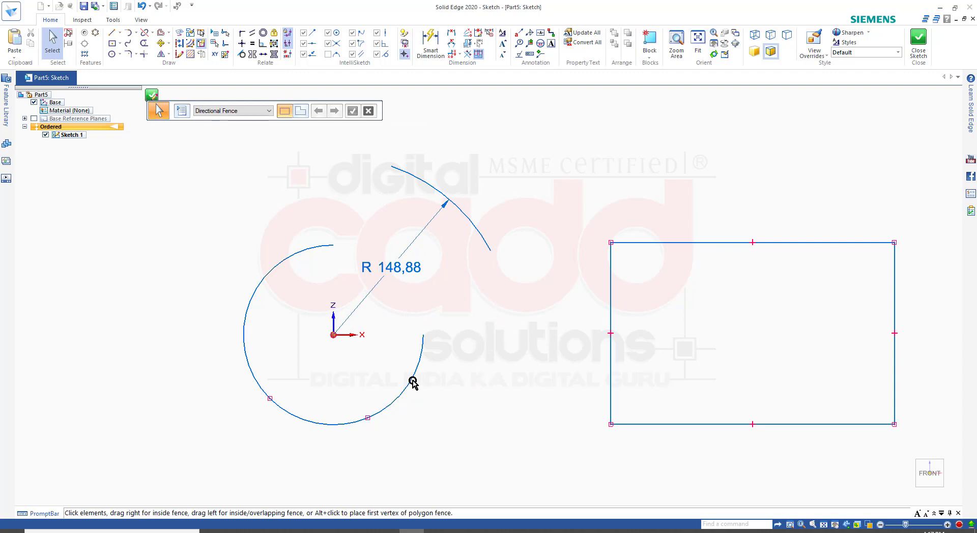
Delete the connect relationship at the circle's lower-right split point and move the freed lower-right arc outward
left_click(371, 424)
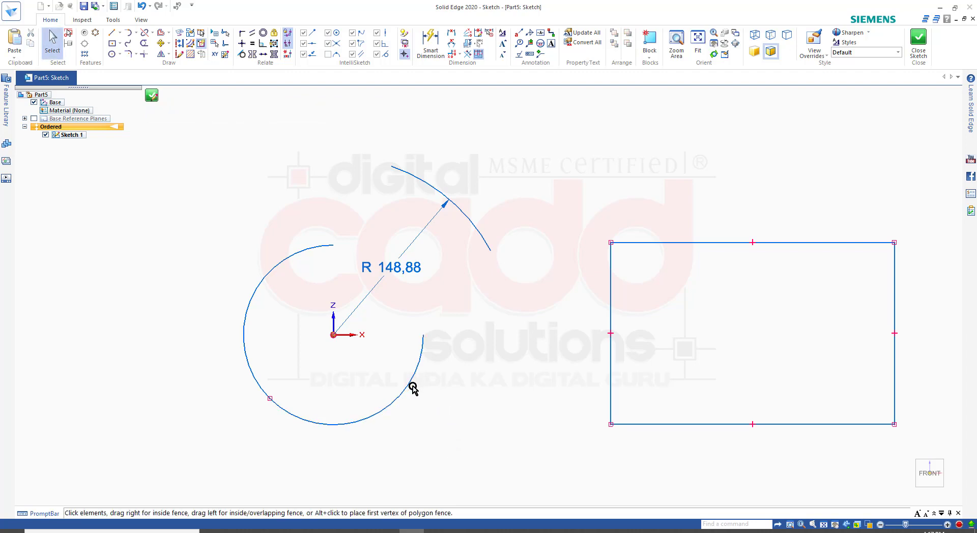
left_click_drag(410, 388, 484, 377)
left_click(542, 423)
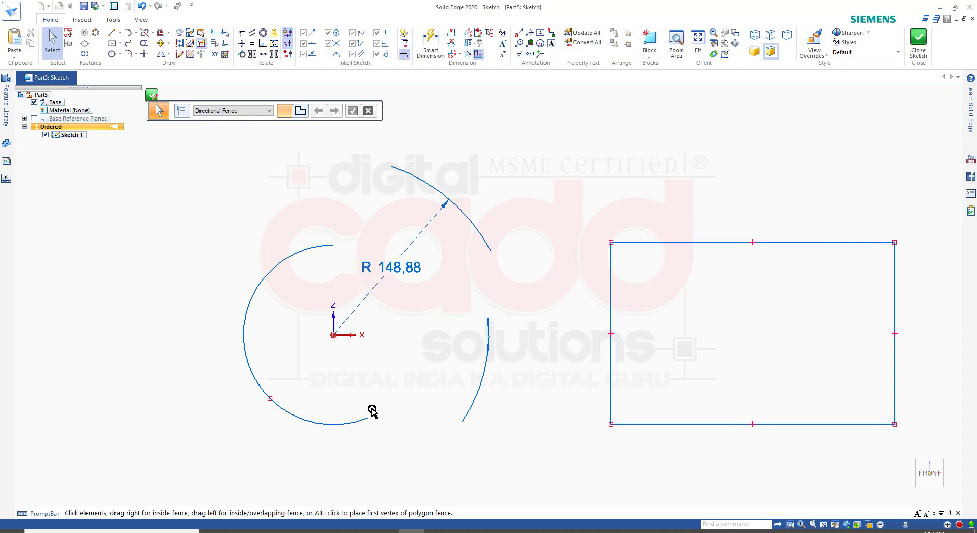
Undo the arc moves and relationship deletions until the split segments form the full 75 mm radius circle again
key("ctrl+z")
key("ctrl+z")
key("ctrl+z")
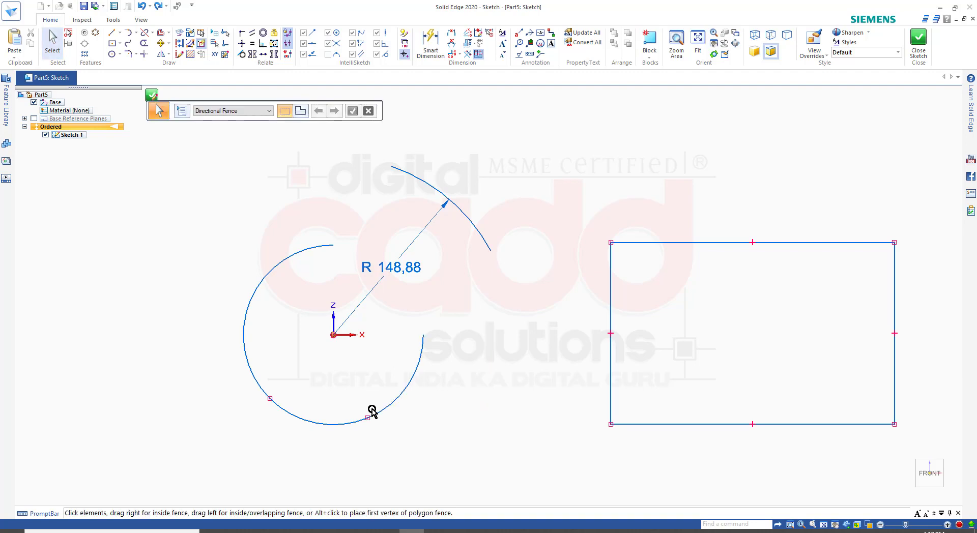
key("Escape")
scroll(438, 344, "down", 2)
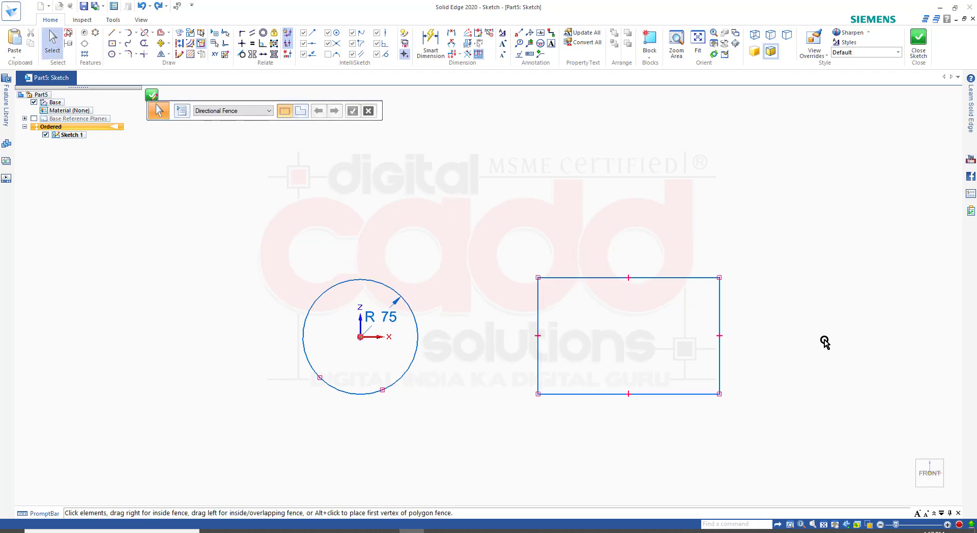
Split the rectangle's top edge at its midpoint
scroll(823, 338, "up", 3)
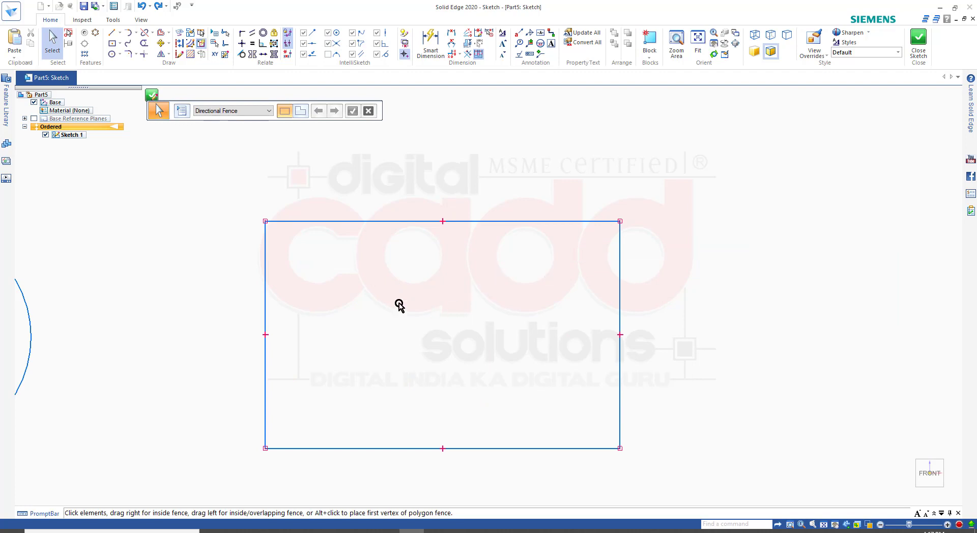
left_click(146, 33)
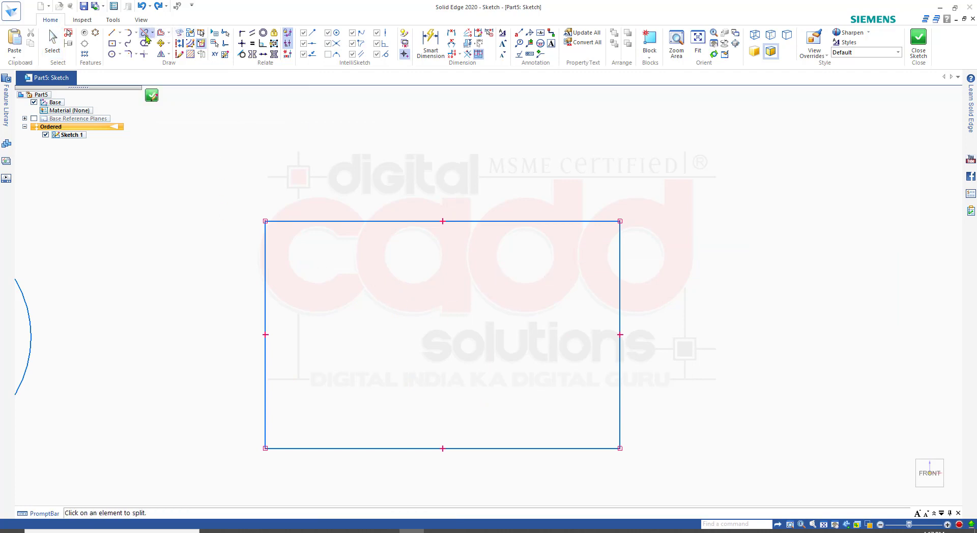
left_click(265, 334)
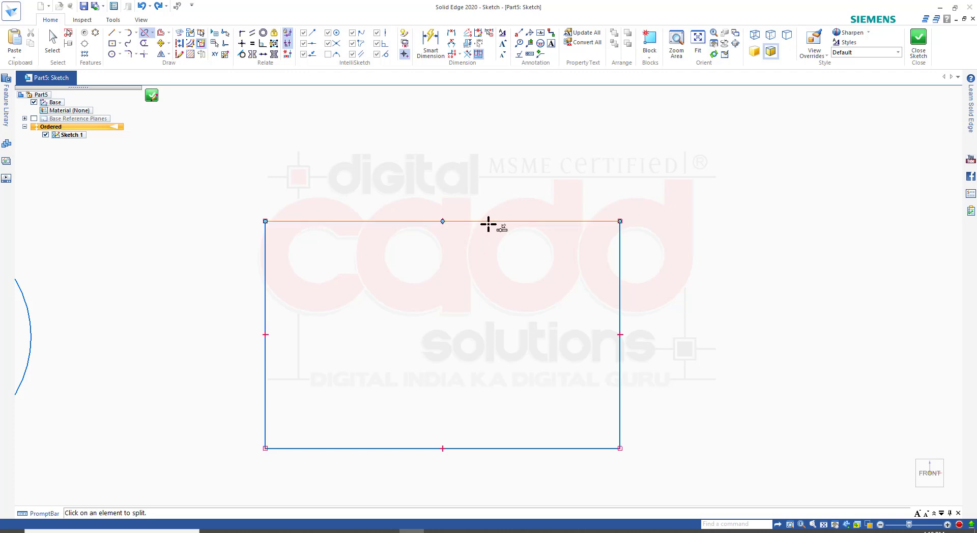
left_click(486, 222)
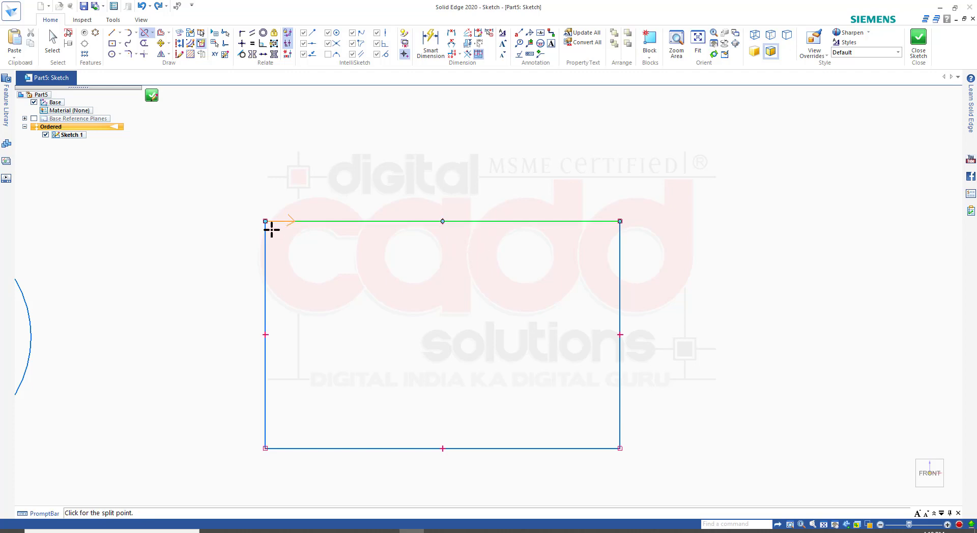
left_click(444, 221)
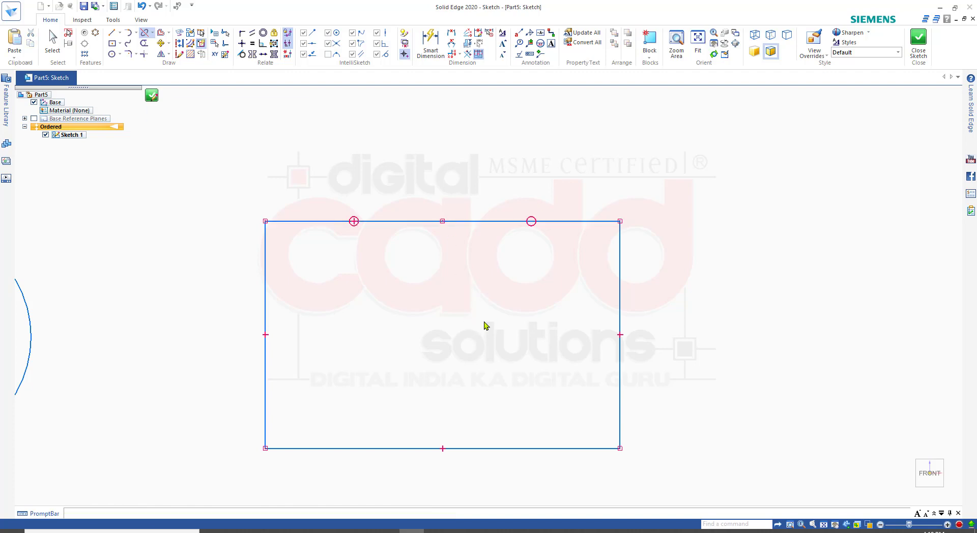
key("Escape")
Select the right and left halves of the split top edge in turn to examine the separate segments
left_click(477, 222)
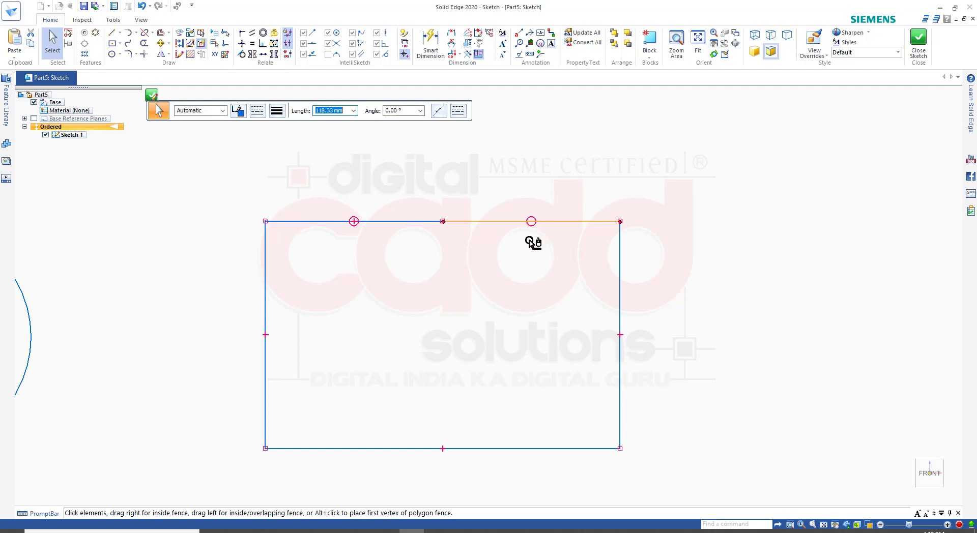
key("Escape")
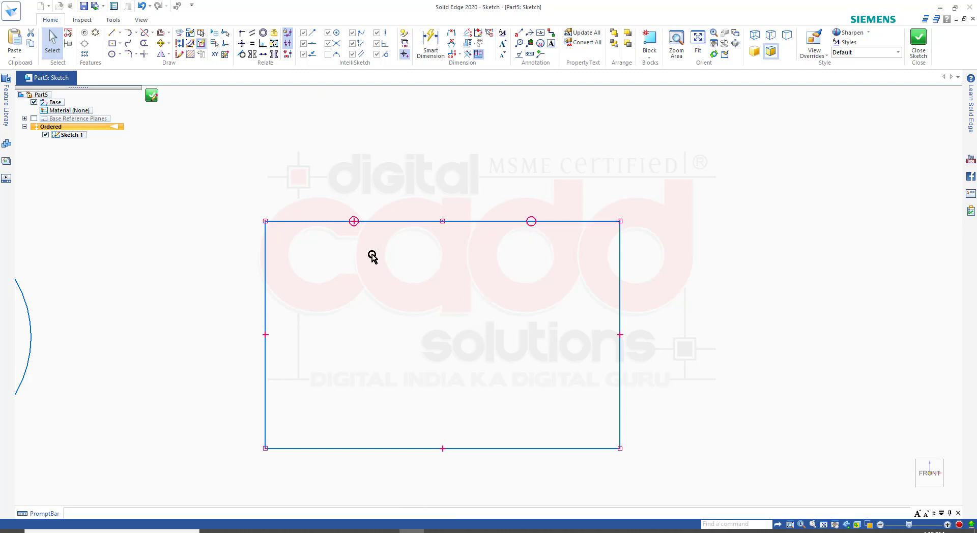
left_click(381, 222)
key("Escape")
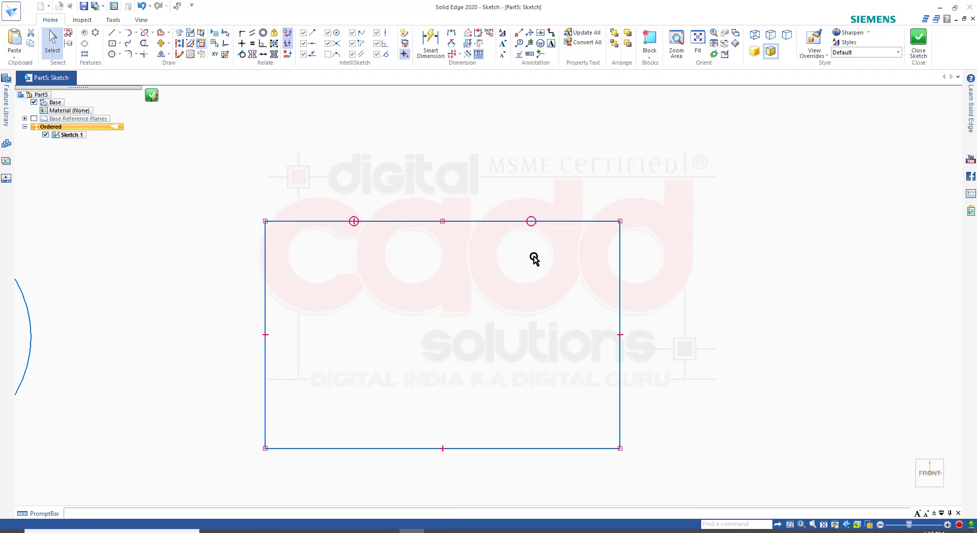
Delete the connect relationships at the top edge's split point and upper-right corner, and move the right half of that edge upward
left_click_drag(431, 198, 455, 253)
key("Delete")
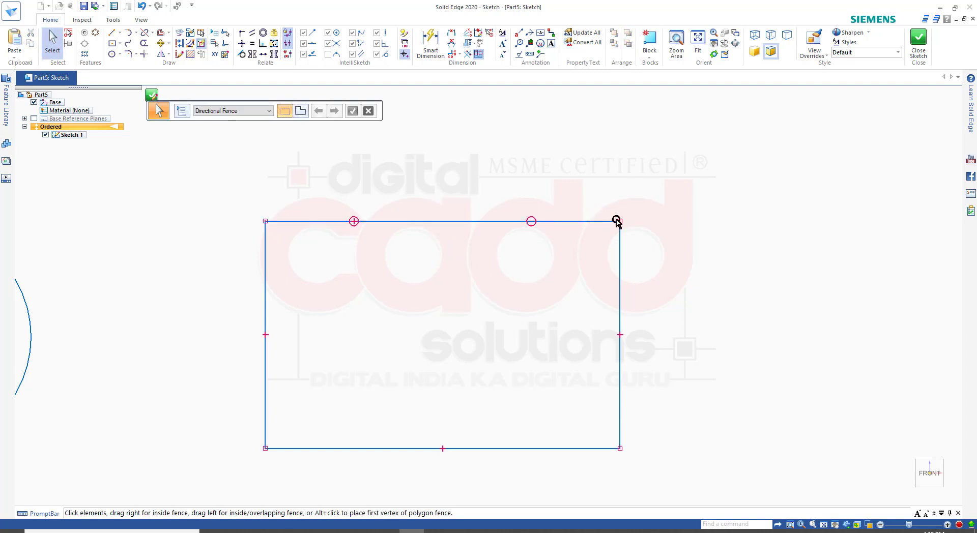
left_click_drag(604, 204, 639, 246)
key("Delete")
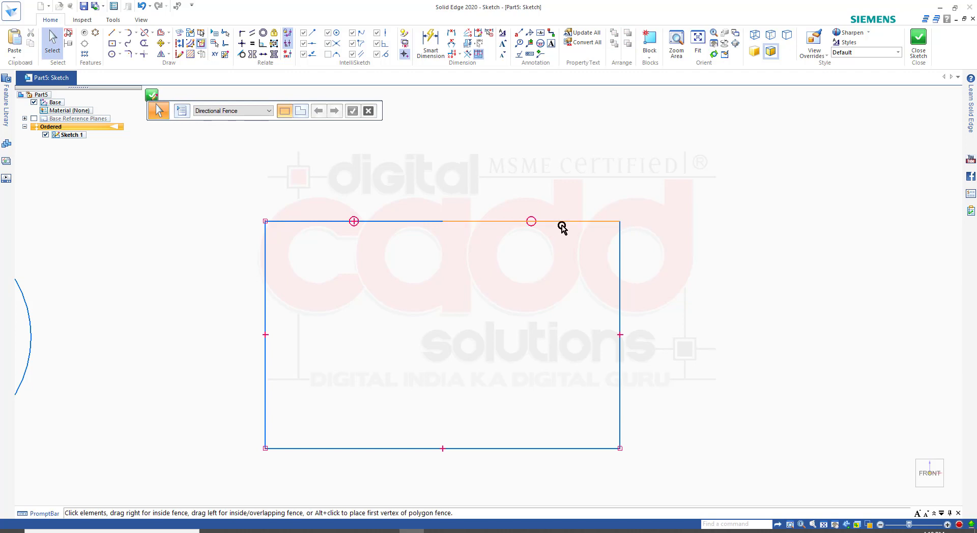
left_click_drag(562, 222, 570, 148)
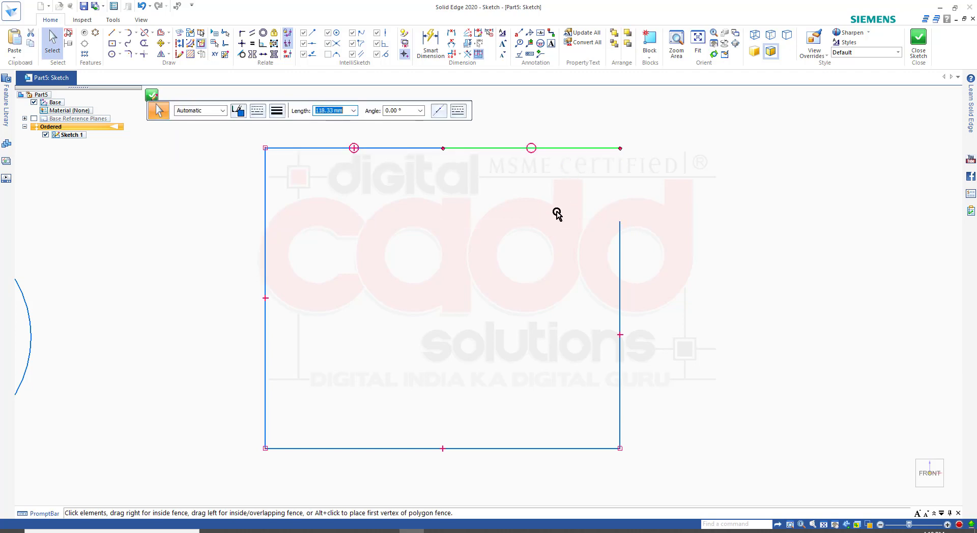
left_click(533, 261)
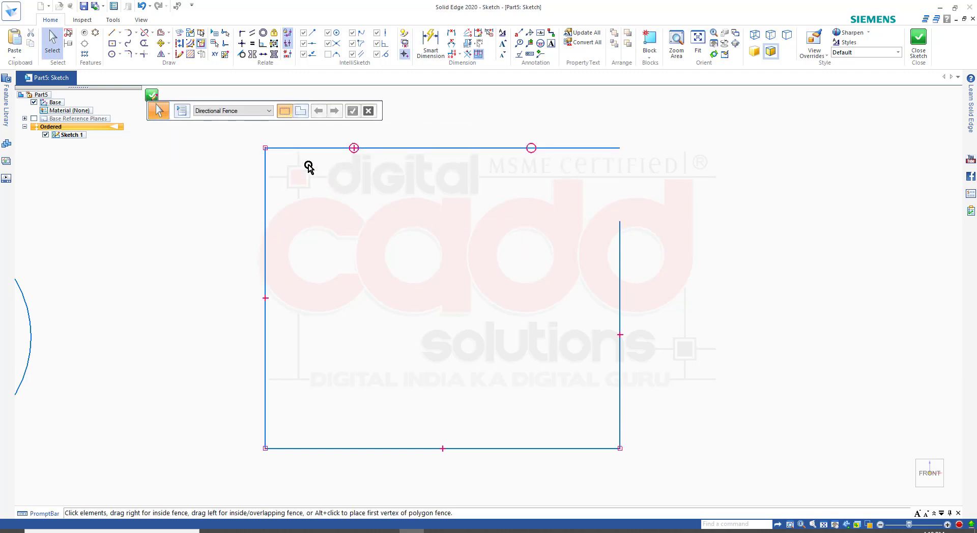
Delete the connect relationship at the rectangle's upper-left corner and the collinear relationship on the top edge's right half
left_click_drag(248, 130, 280, 174)
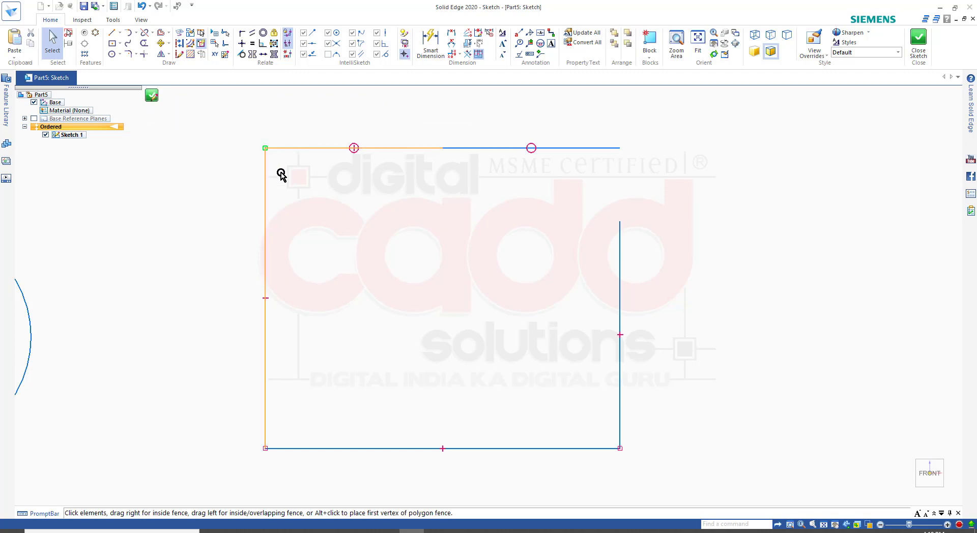
left_click(467, 216)
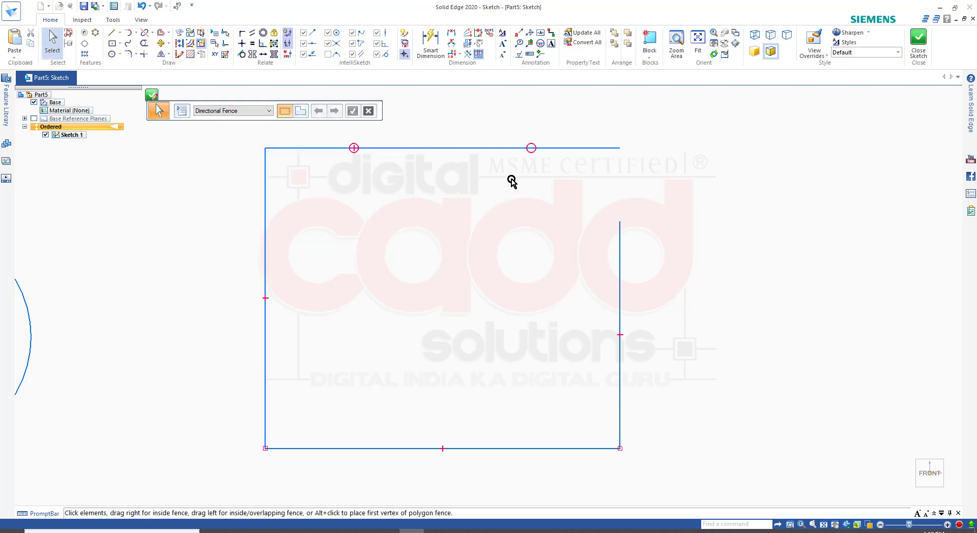
left_click_drag(514, 118, 539, 175)
left_click(532, 149)
key("Delete")
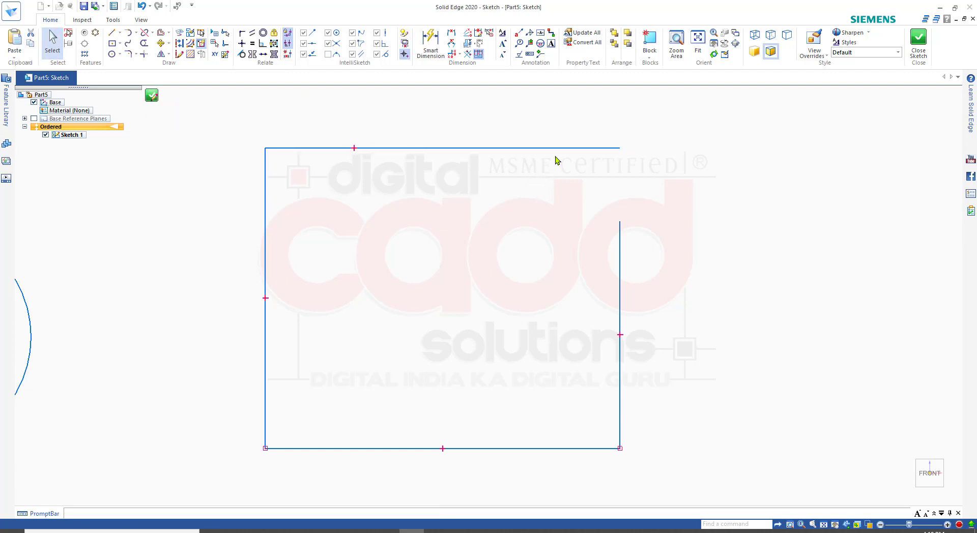
Move the freed right half of the top edge downward, below the level of the left half
left_click(558, 149)
left_click_drag(557, 149, 556, 203)
left_click(512, 262)
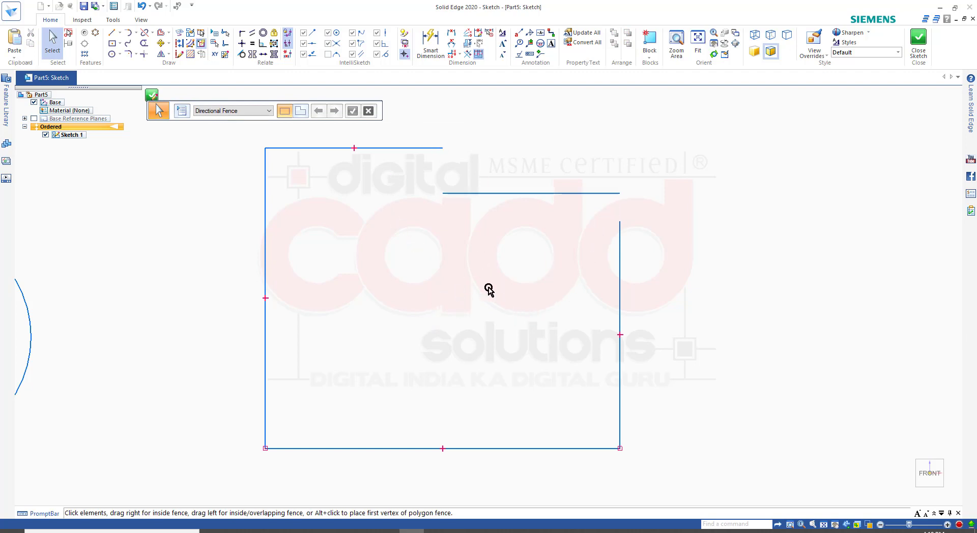
scroll(489, 289, "down", 3)
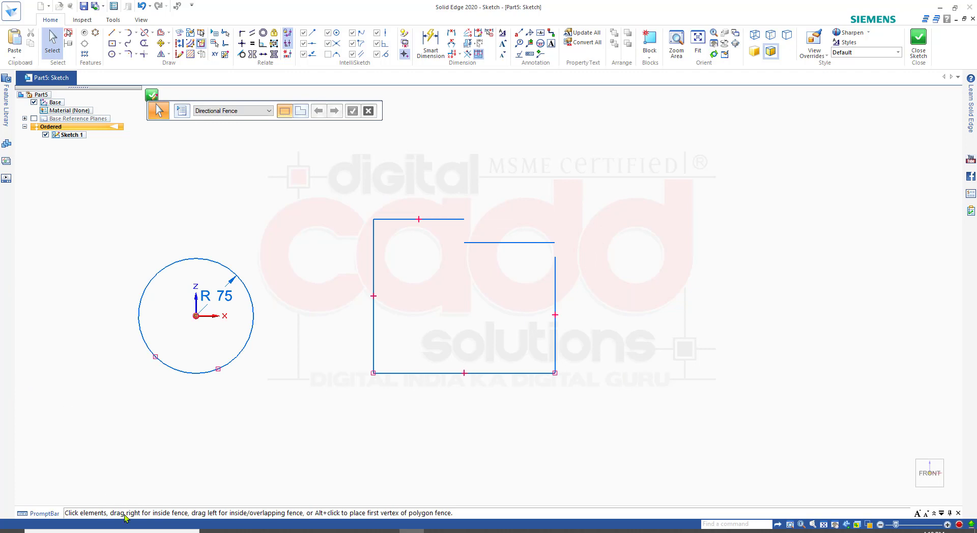
scroll(286, 317, "down", 1)
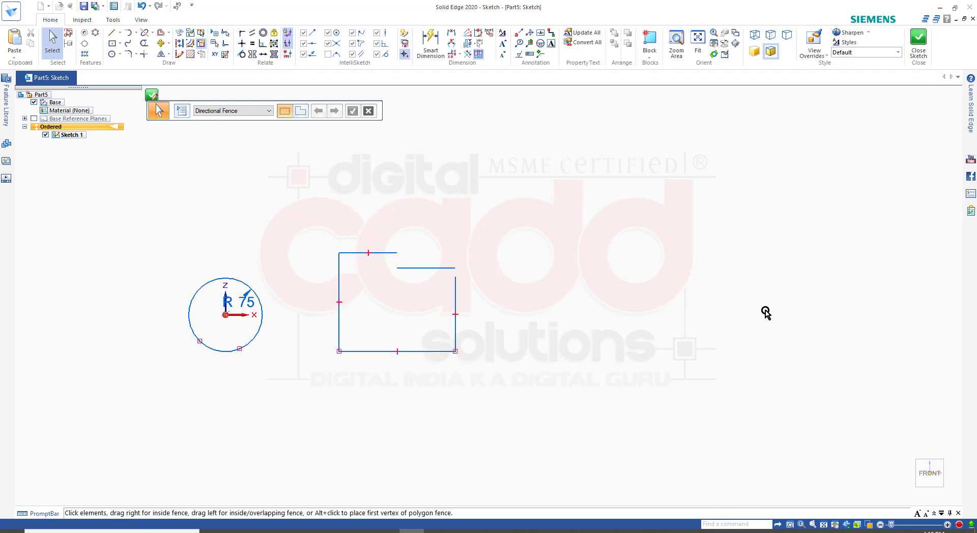
scroll(765, 314, "up", 2)
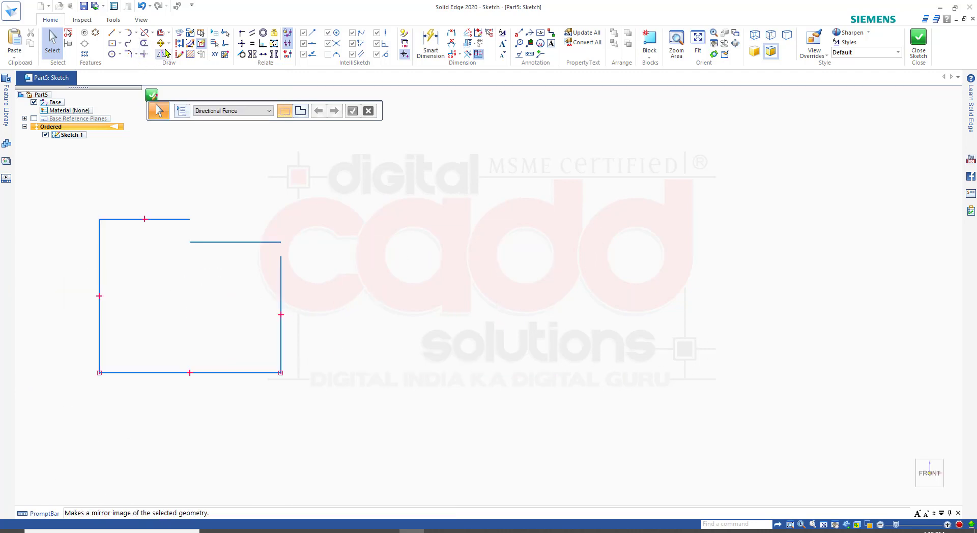
left_click(120, 44)
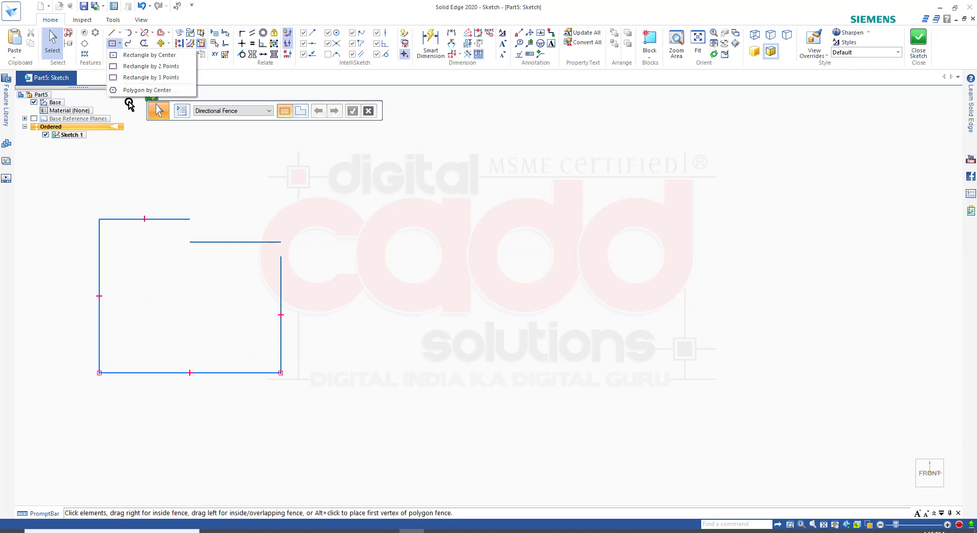
left_click(121, 33)
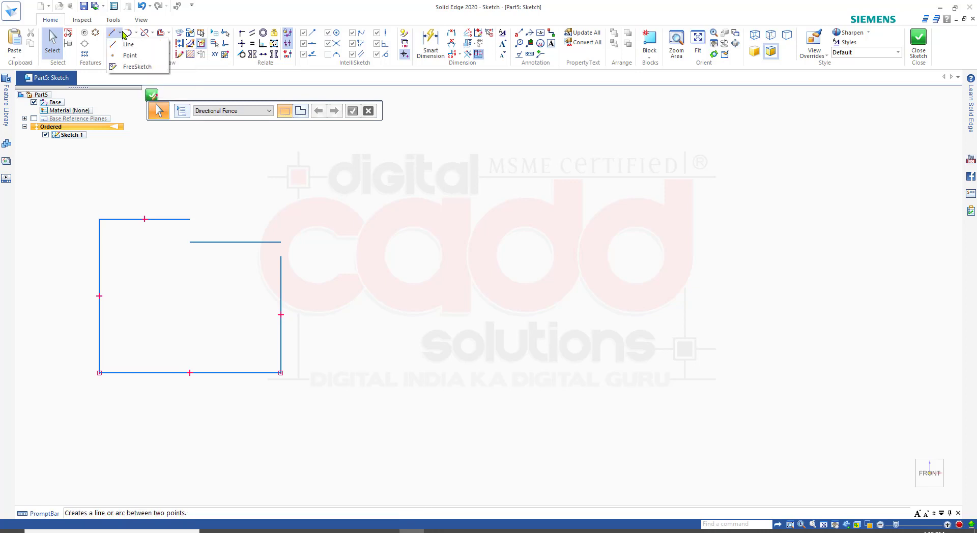
left_click(124, 35)
key("Escape")
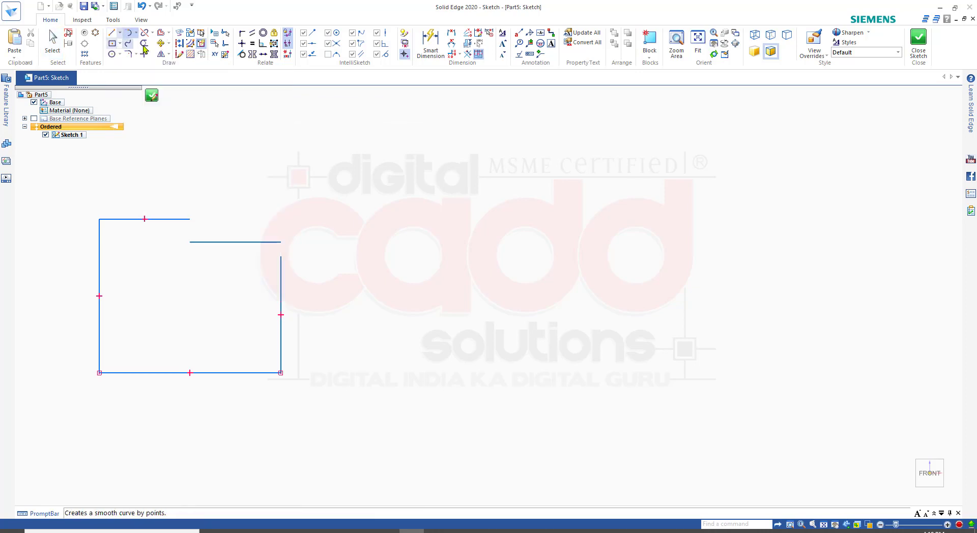
left_click(135, 32)
key("Escape")
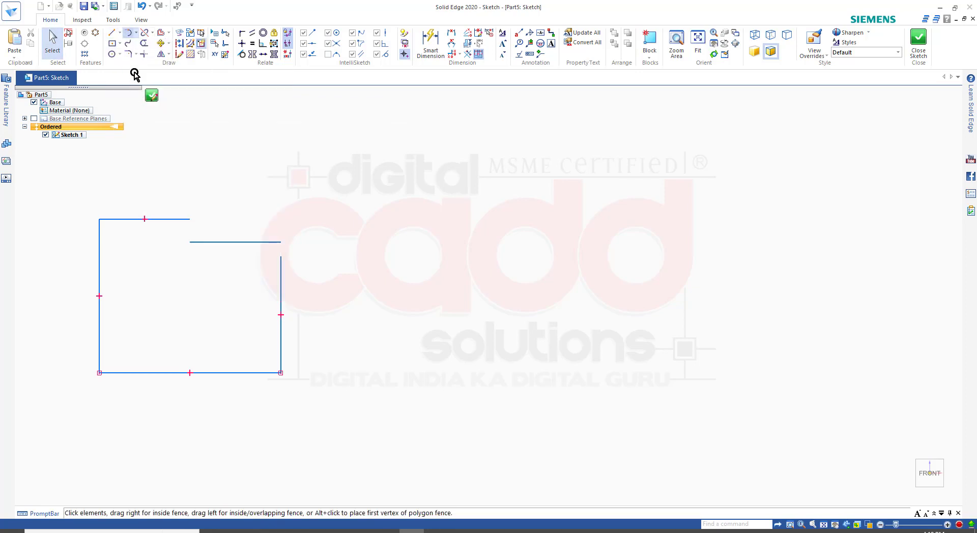
left_click(152, 34)
key("Escape")
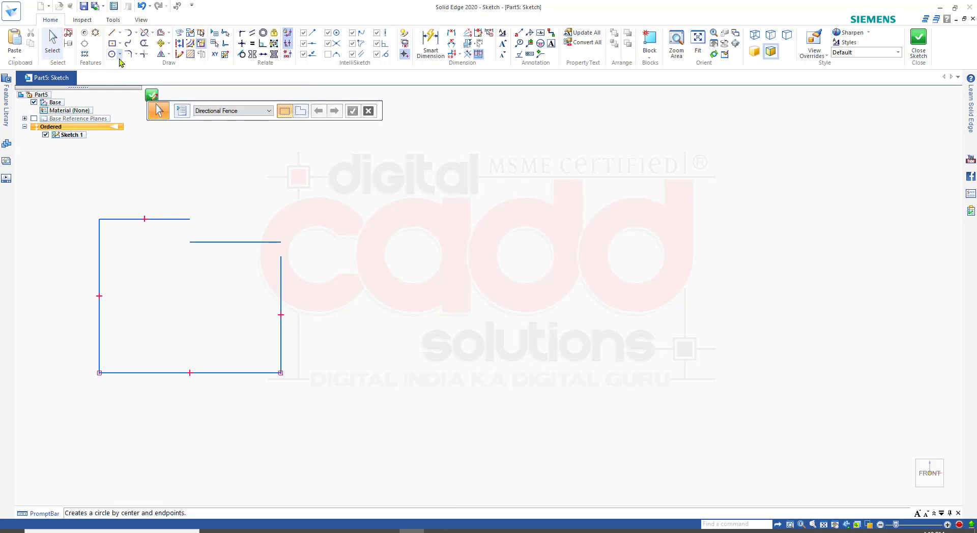
Draw an ellipse by center point beside the rectangle, about 113 mm by 73 mm with its primary axis at about -1°
left_click(119, 53)
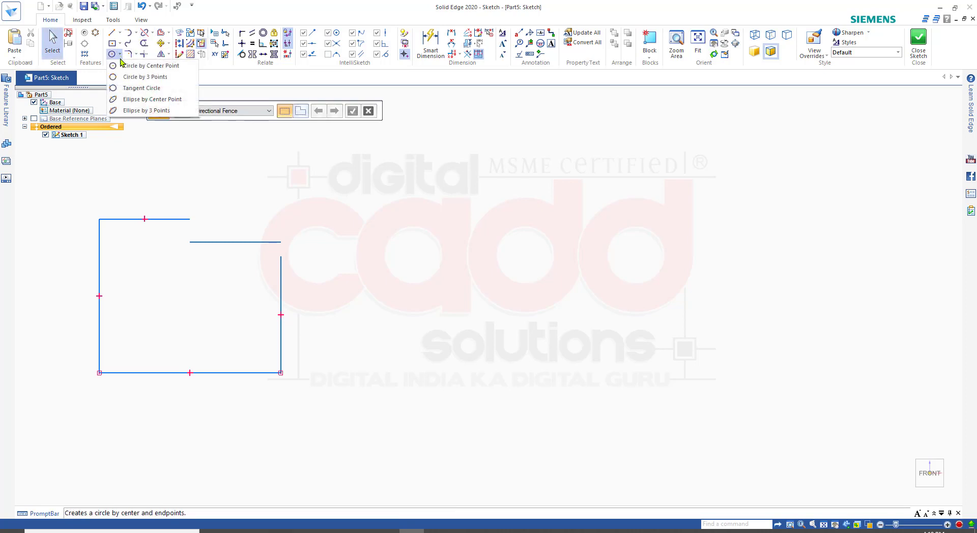
left_click(154, 102)
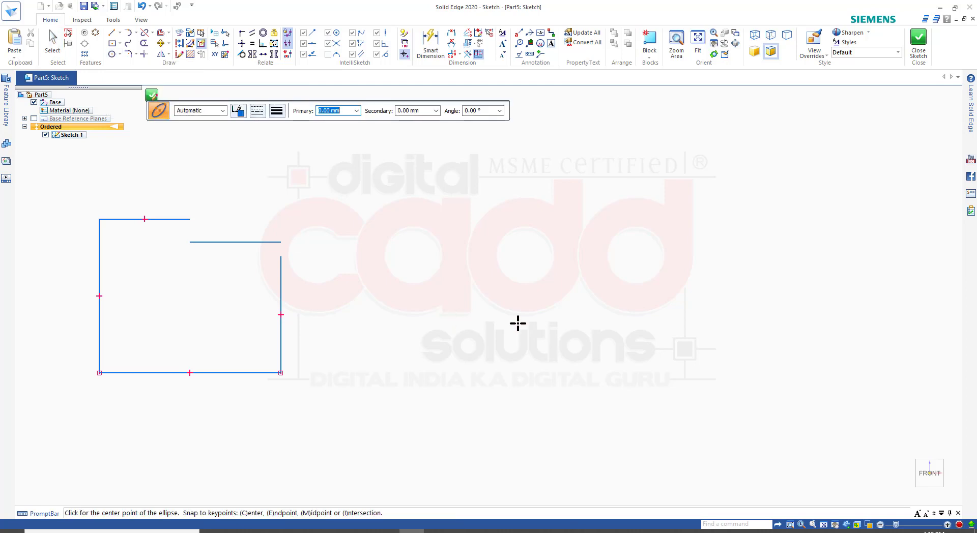
left_click(575, 324)
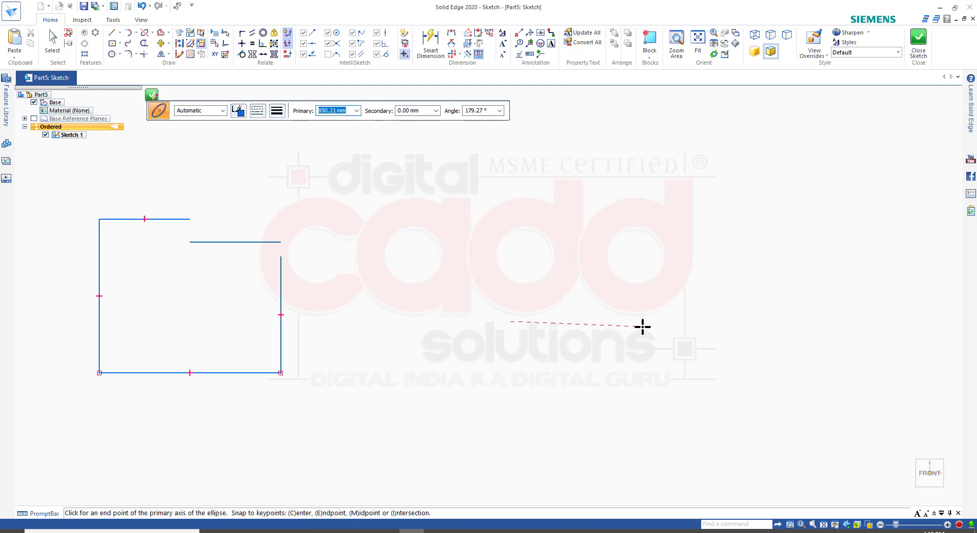
left_click(660, 326)
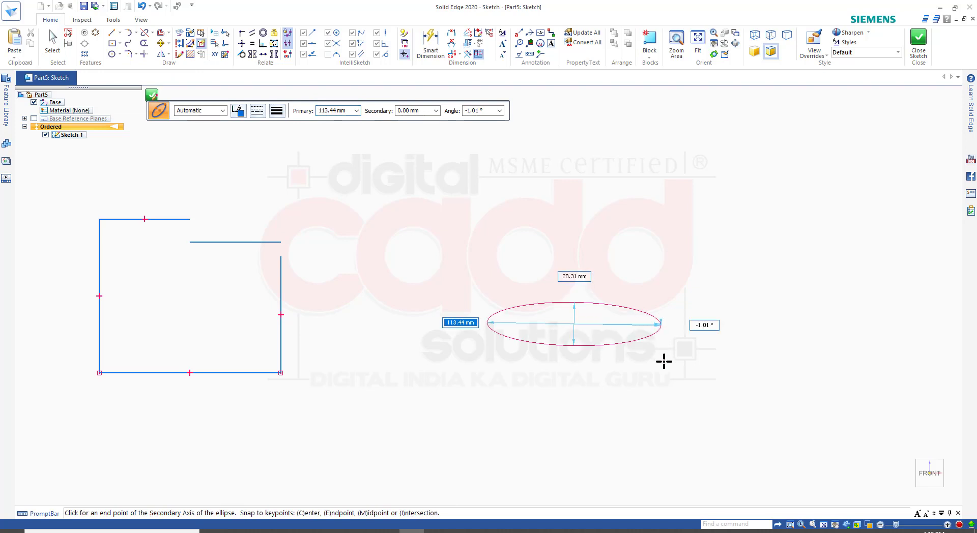
left_click(663, 375)
key("Escape")
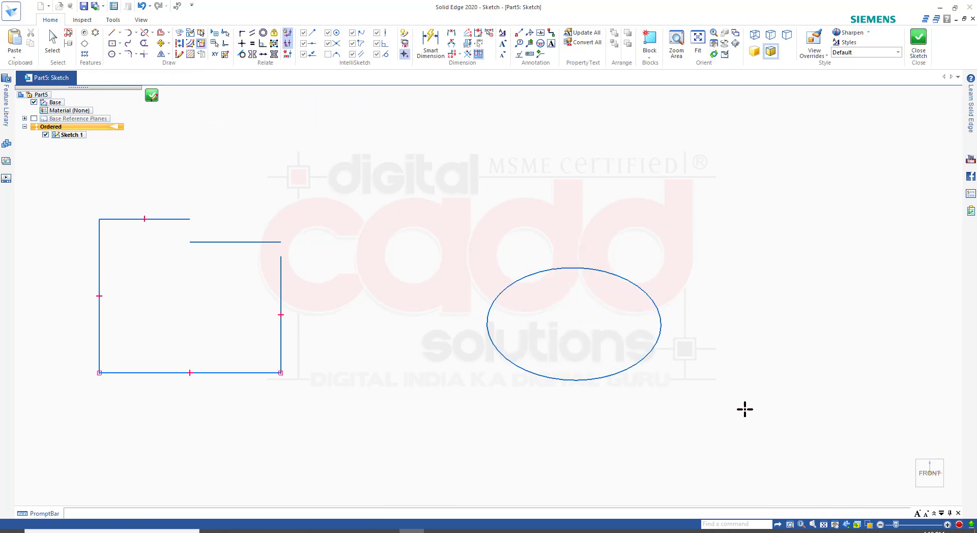
Move the ellipse straight upward in the sketch
scroll(714, 326, "down", 1)
scroll(715, 326, "up", 3)
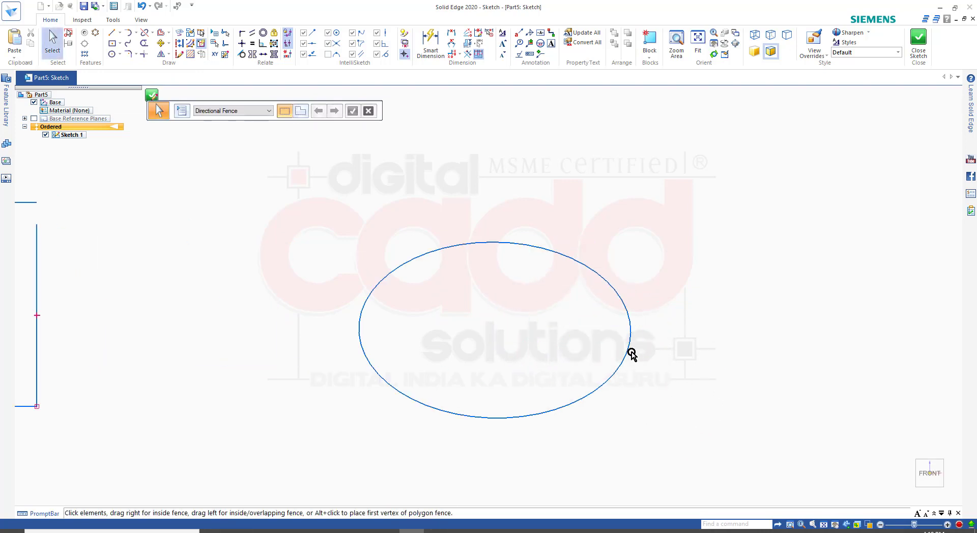
left_click_drag(634, 338, 634, 290)
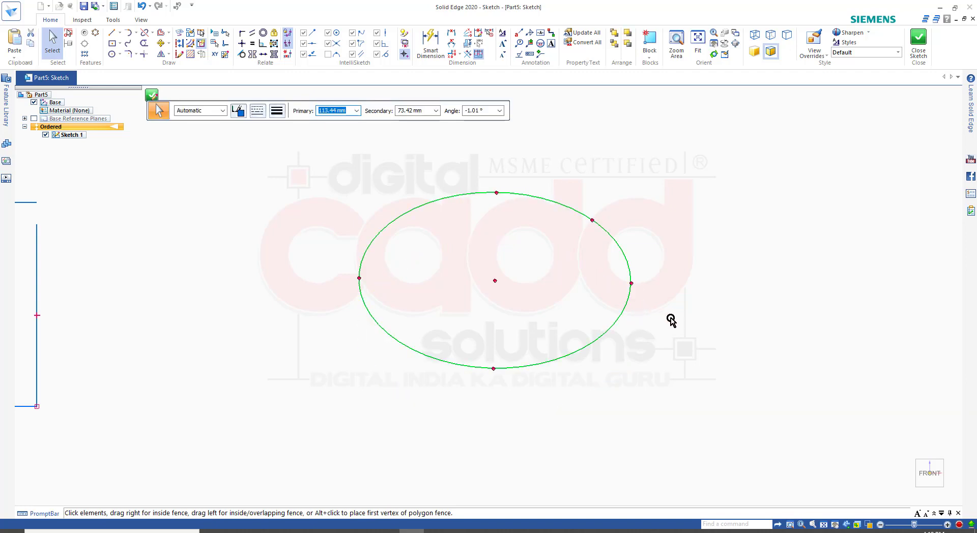
Tilt the ellipse by its right axis point, and draw a Chain-type line between the two ends of its primary axis
left_click_drag(630, 284, 630, 328)
left_click(666, 403)
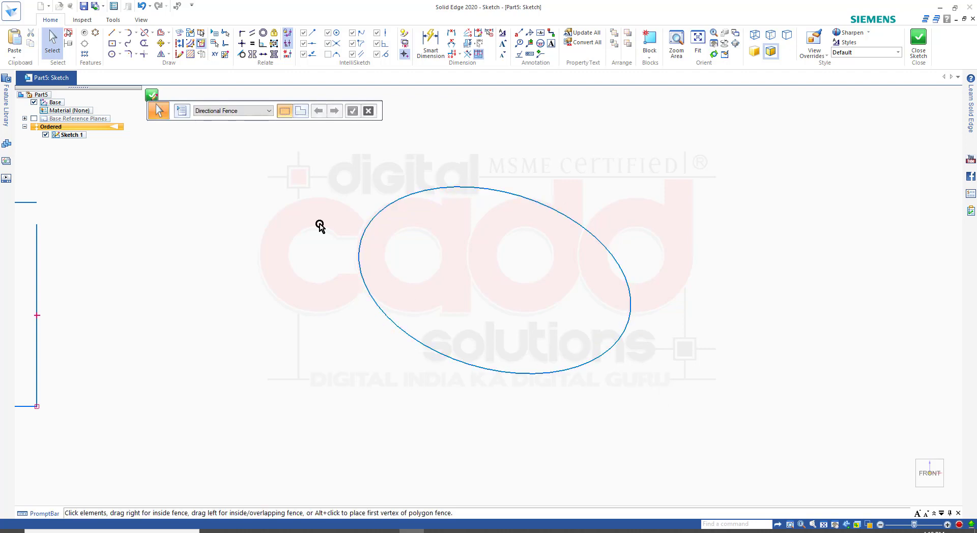
left_click(111, 32)
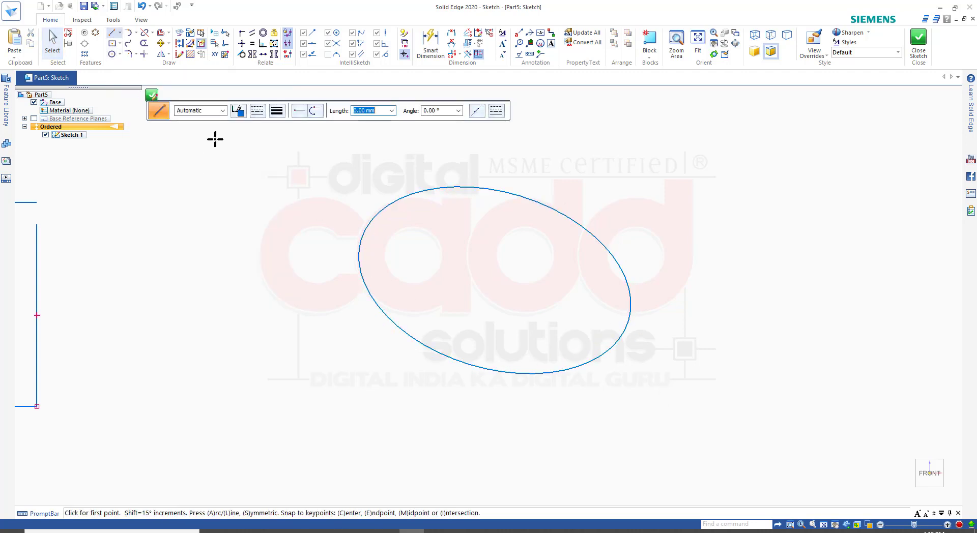
left_click(257, 111)
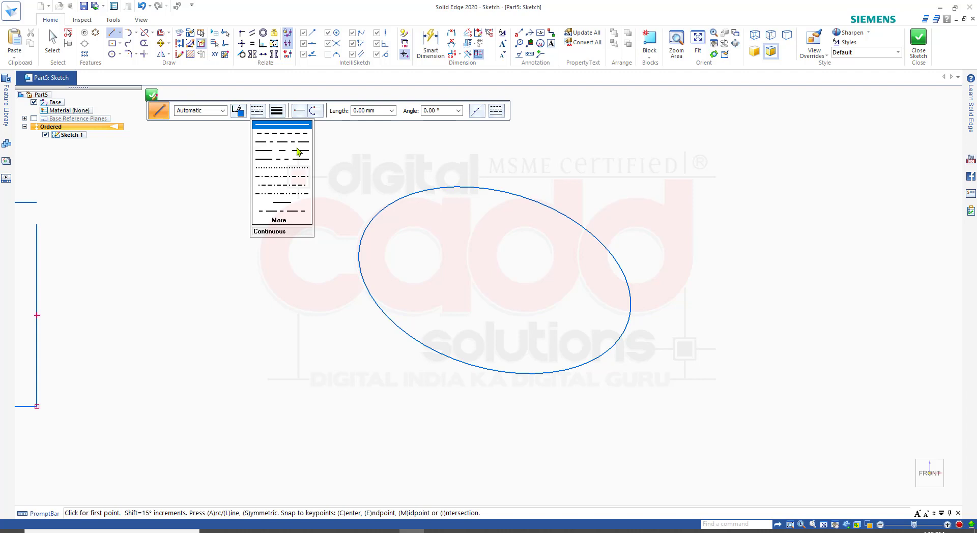
left_click(334, 184)
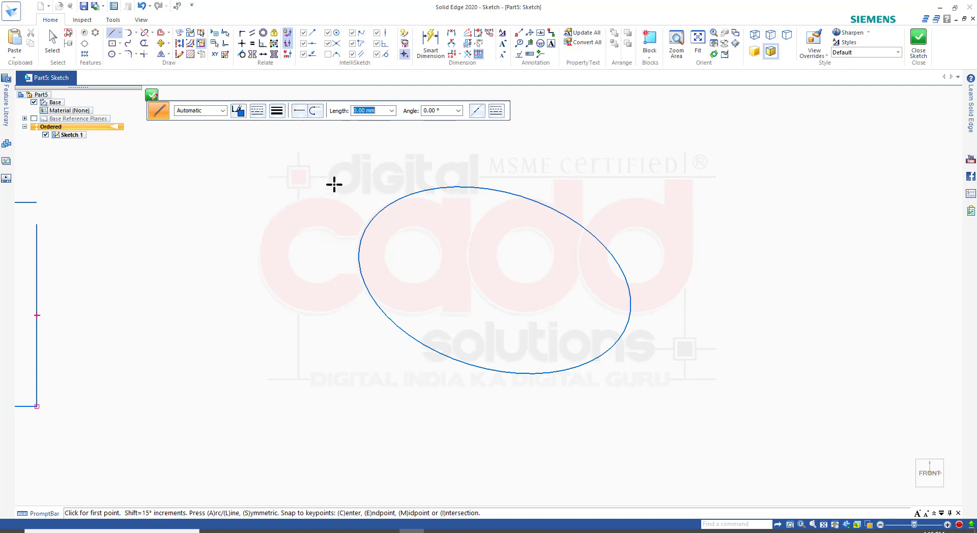
left_click(361, 240)
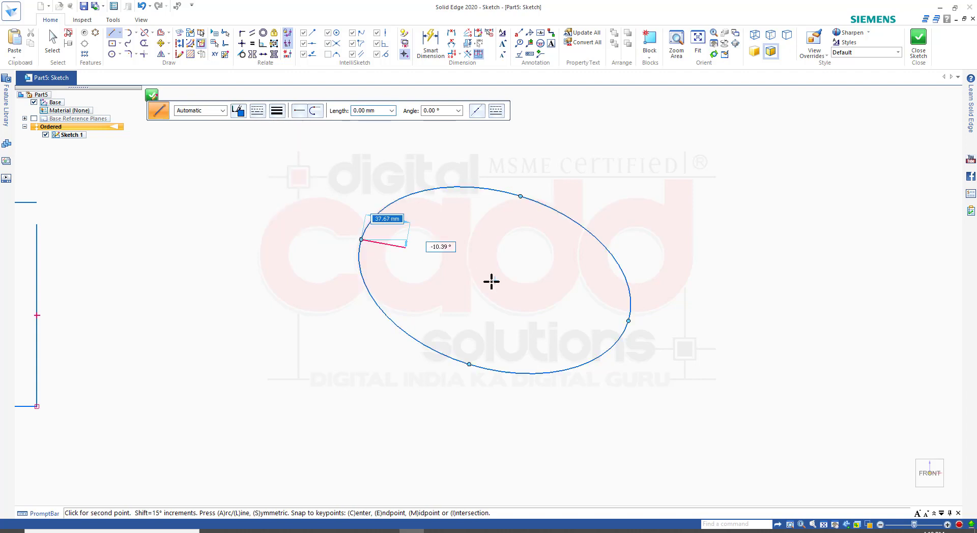
left_click(628, 321)
key("Escape")
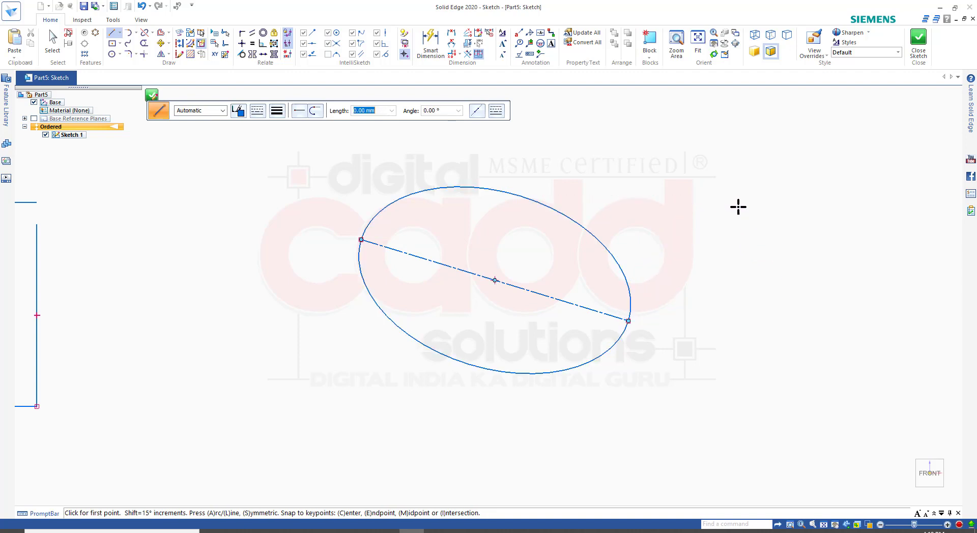
key("Escape")
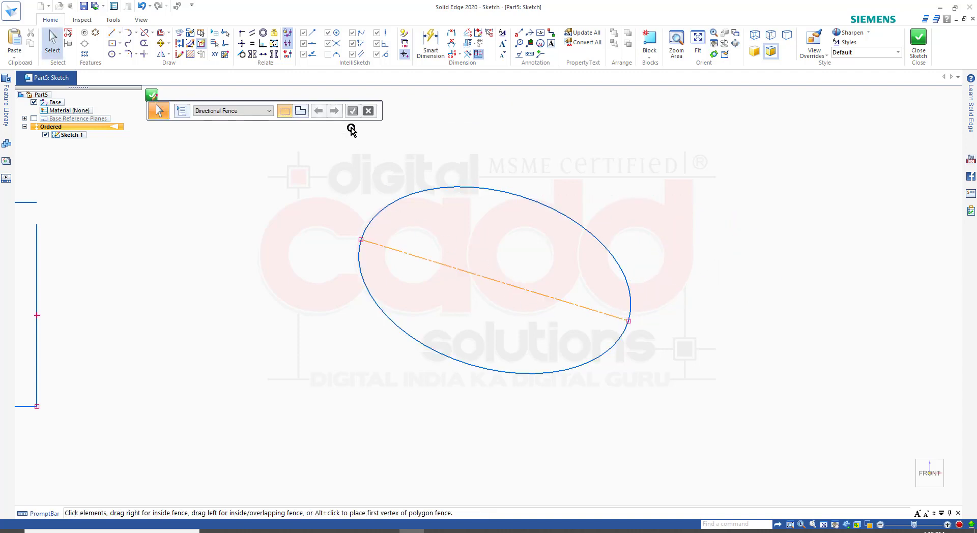
Apply a horizontal/vertical relationship to the chain line through the ellipse so that it lies horizontal
left_click(243, 45)
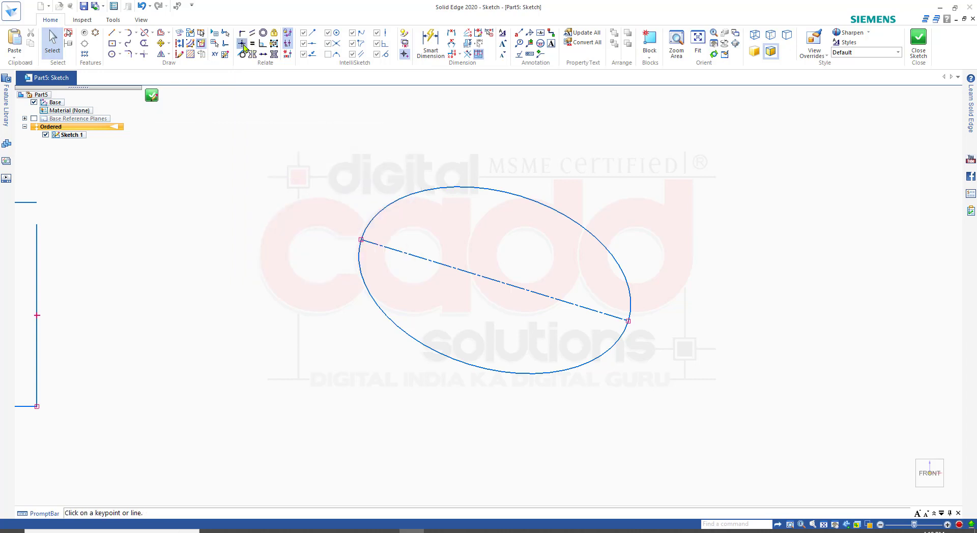
left_click(475, 273)
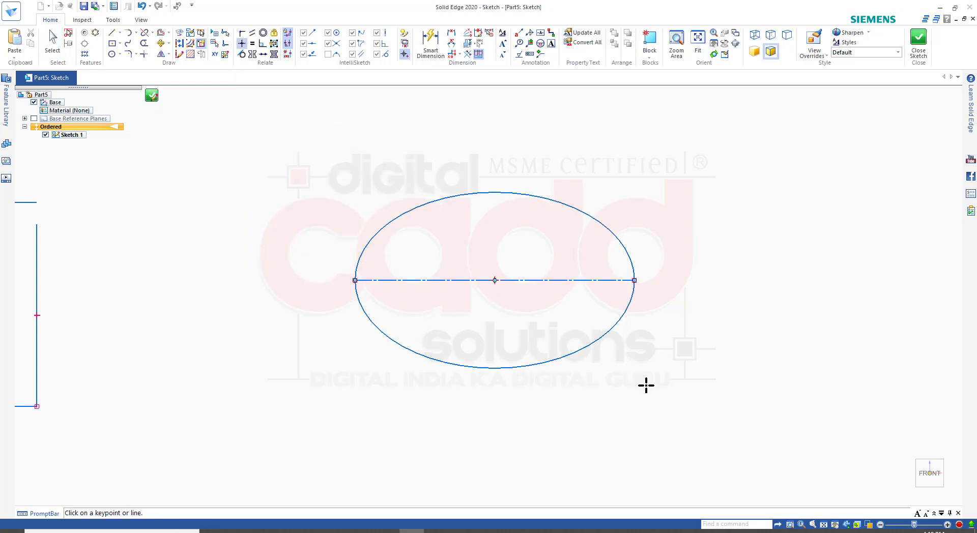
key("Escape")
Split the ellipse into upper and lower halves at the left and right endpoints of the axis line
scroll(436, 399, "down", 3)
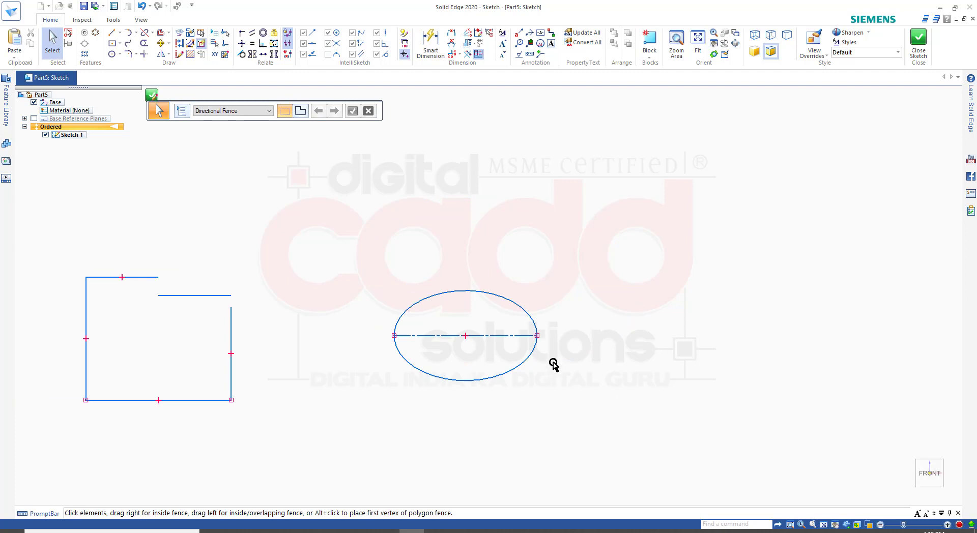
scroll(560, 362, "up", 3)
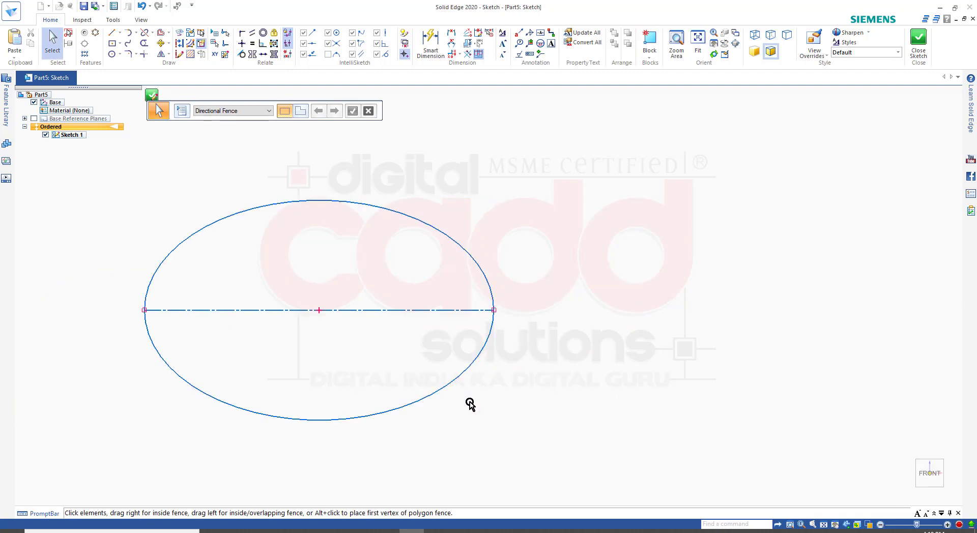
left_click(145, 35)
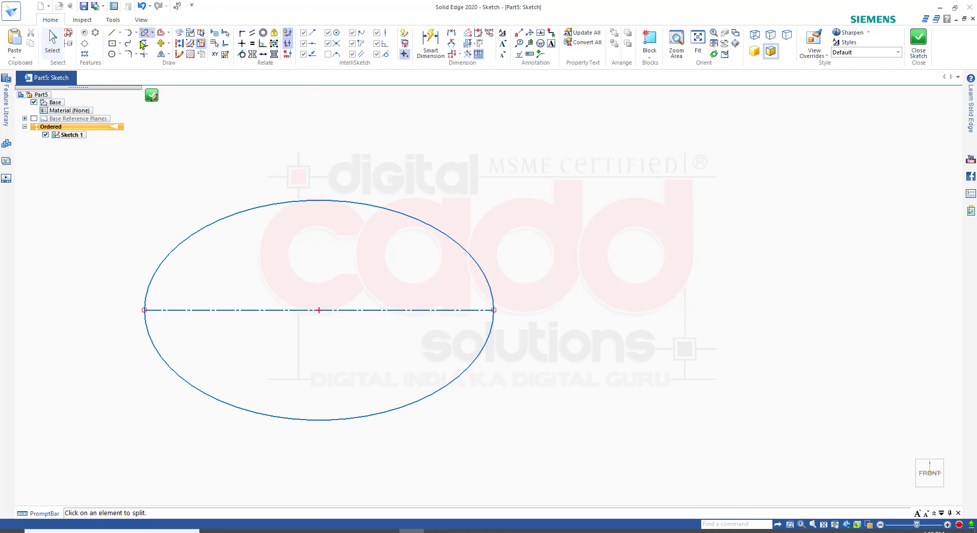
left_click(216, 221)
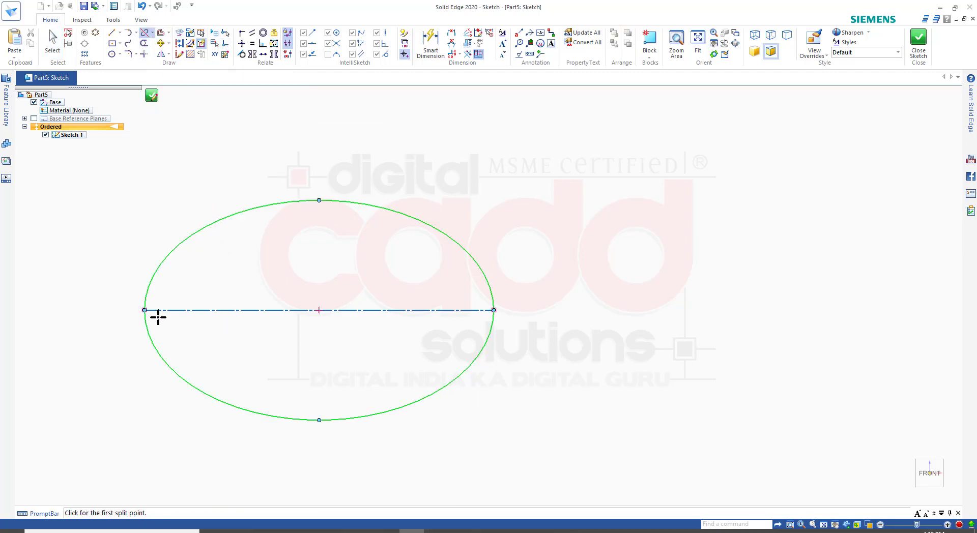
left_click(145, 309)
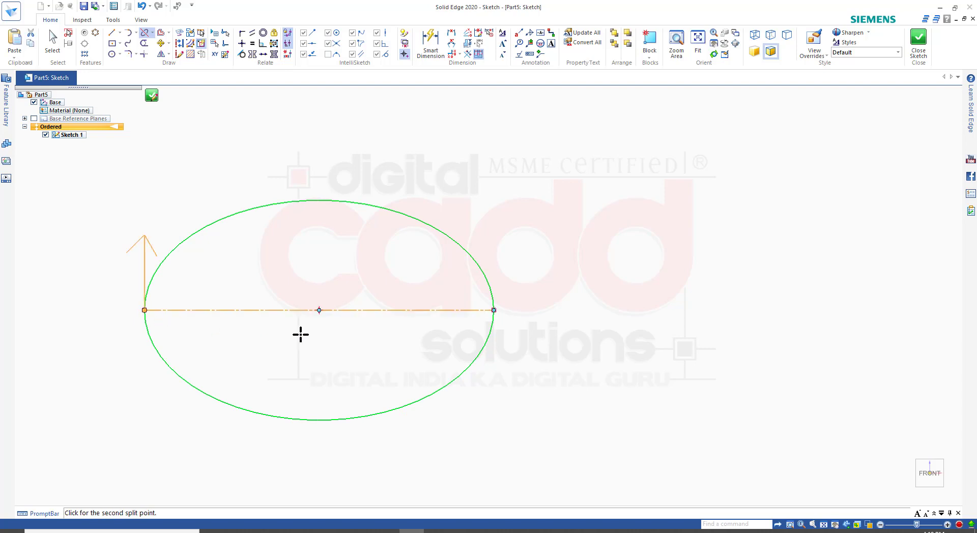
left_click(493, 309)
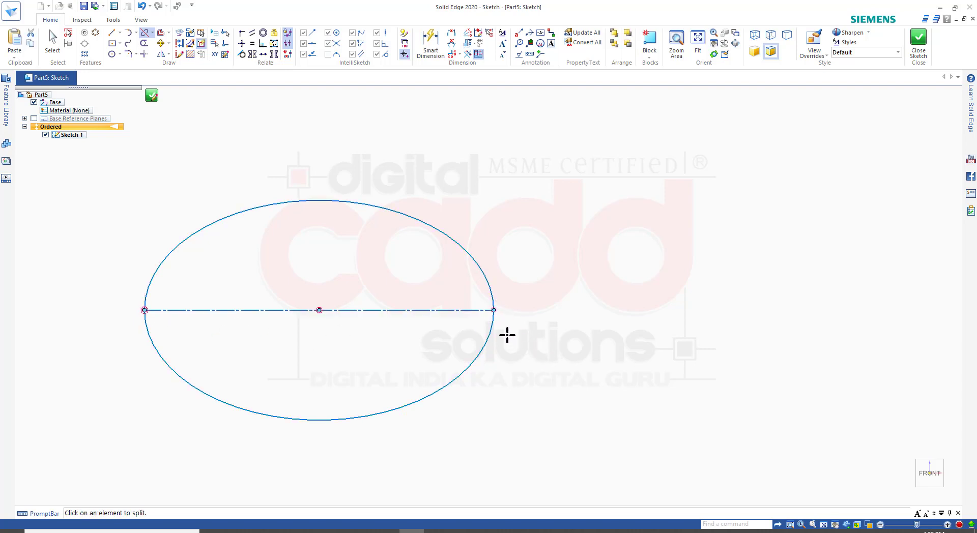
key("Escape")
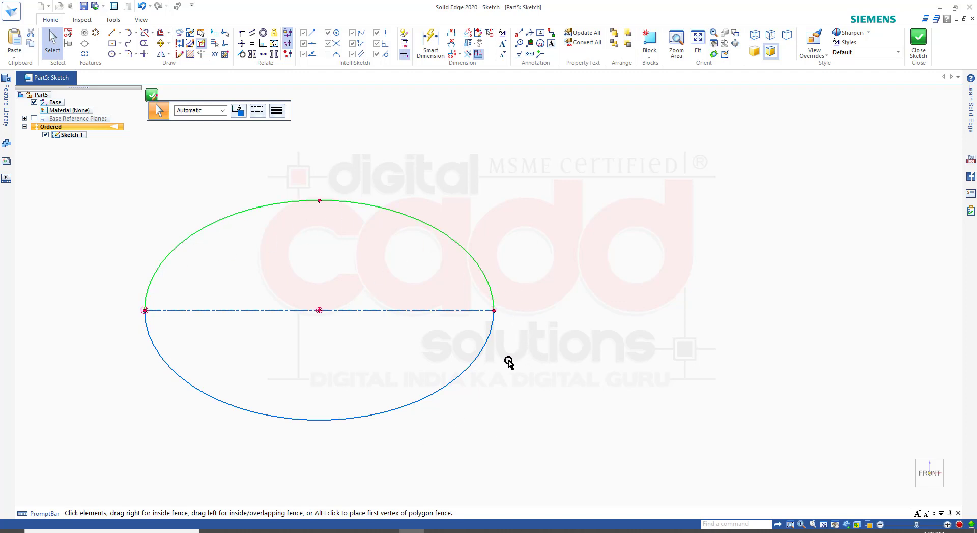
left_click(320, 265)
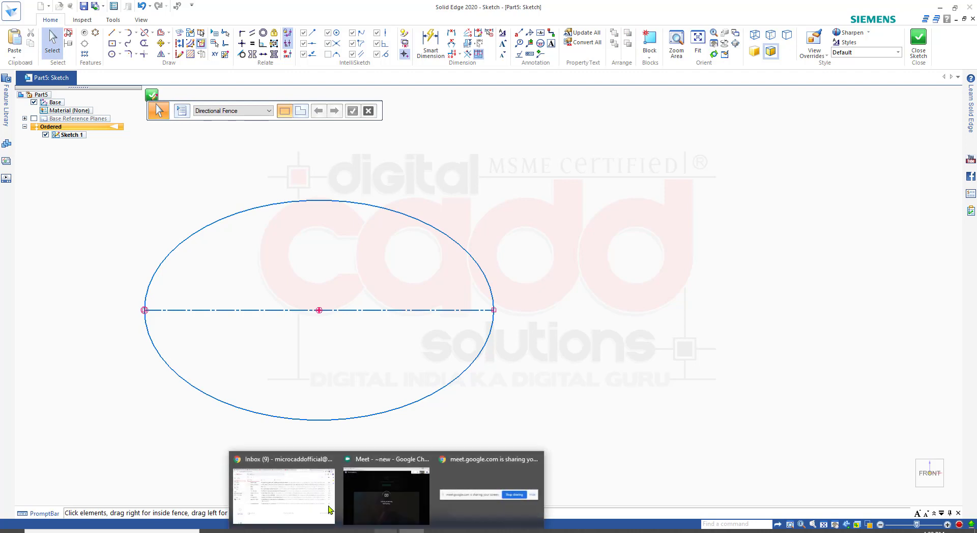
Look over the circle, rectangle and ellipse together in the isometric view and return to the front view
scroll(305, 300, "down", 3)
scroll(434, 301, "up", 2)
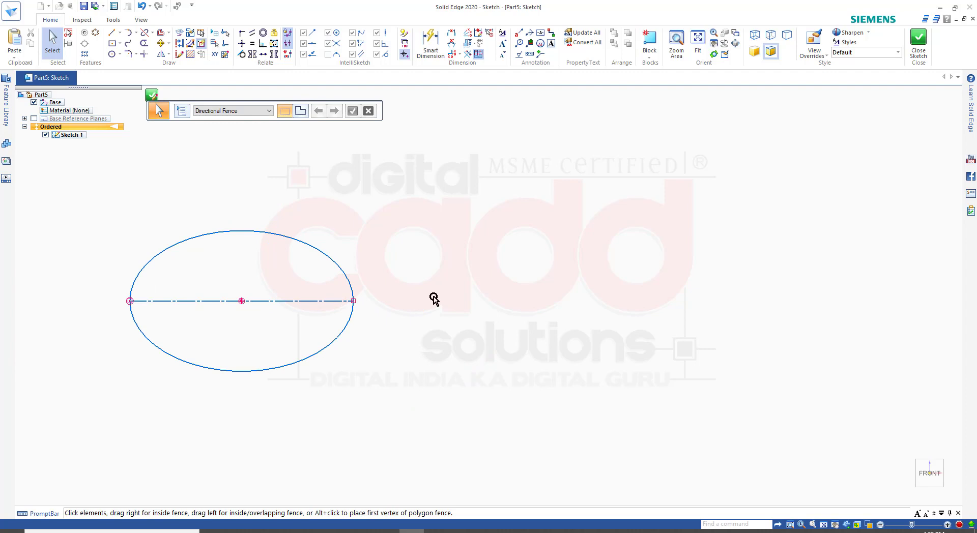
scroll(449, 359, "down", 4)
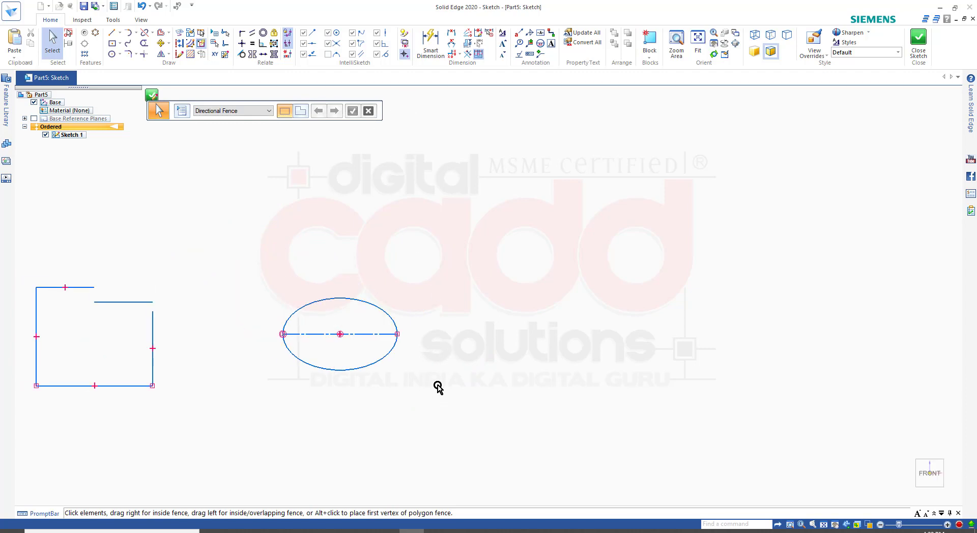
middle_click_drag(204, 399, 432, 396)
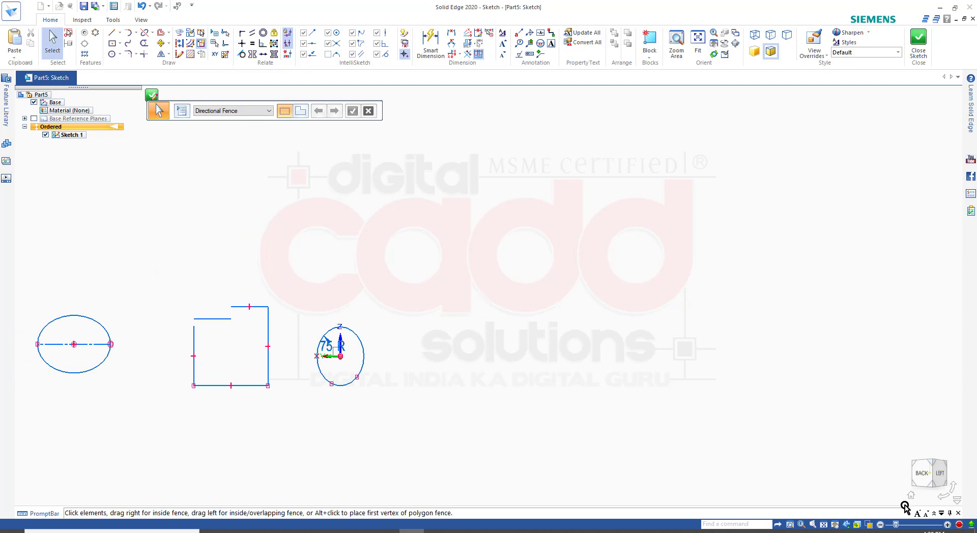
left_click(913, 496)
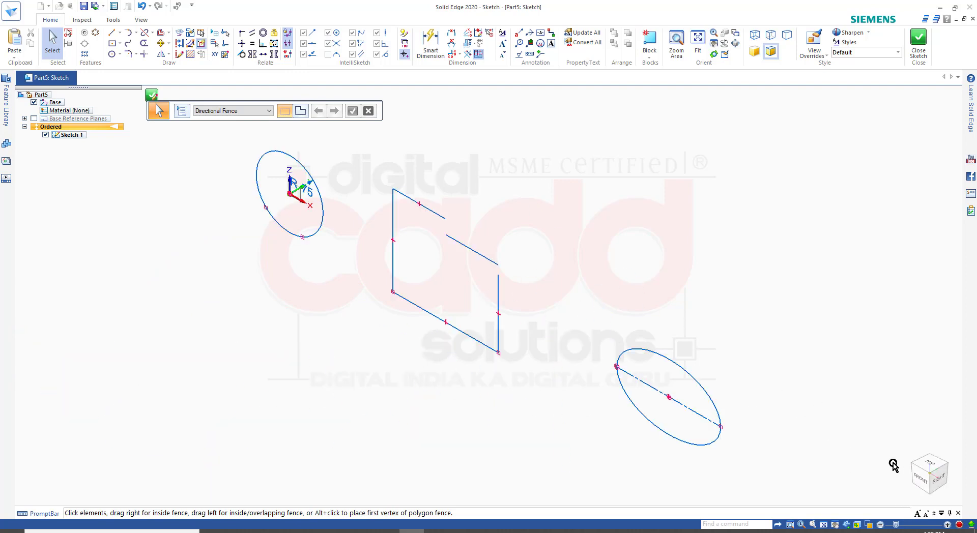
left_click(920, 477)
scroll(484, 375, "down", 3)
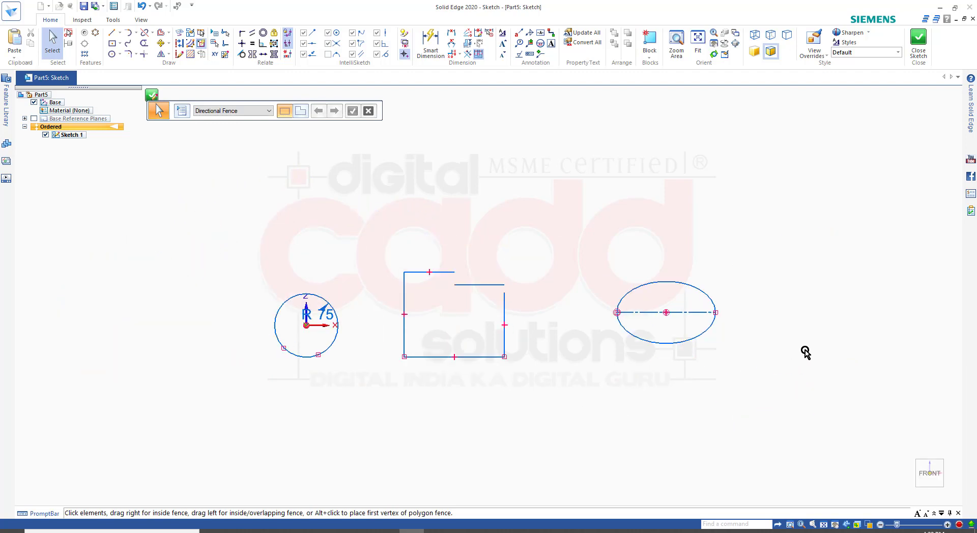
Draw a horizontal Chain-type line about 215 mm long in an empty area of the sketch
scroll(753, 345, "down", 4)
scroll(898, 333, "up", 8)
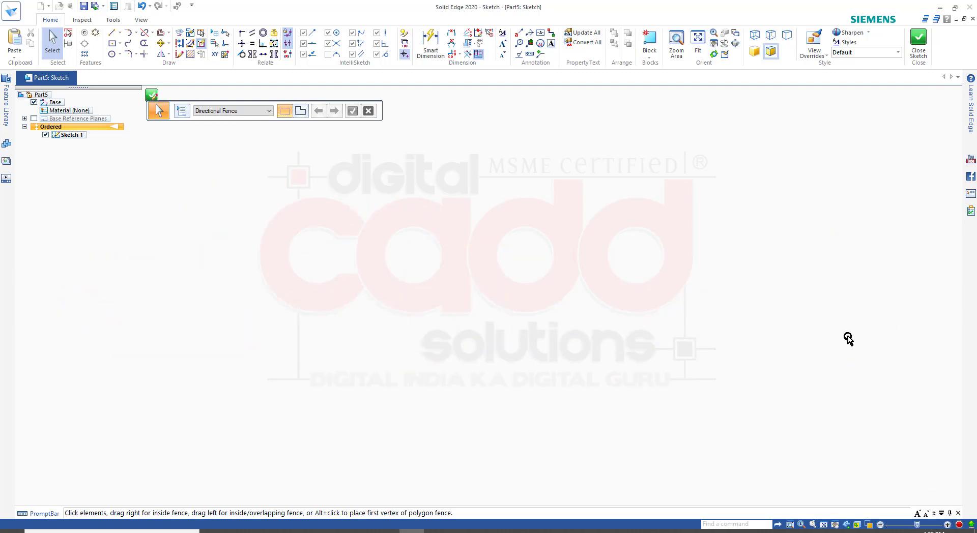
left_click(111, 33)
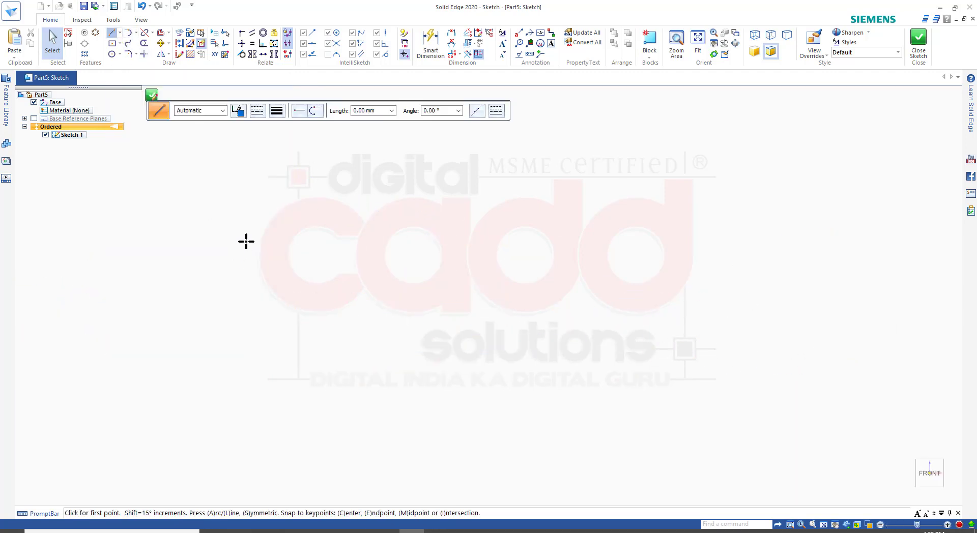
left_click(246, 230)
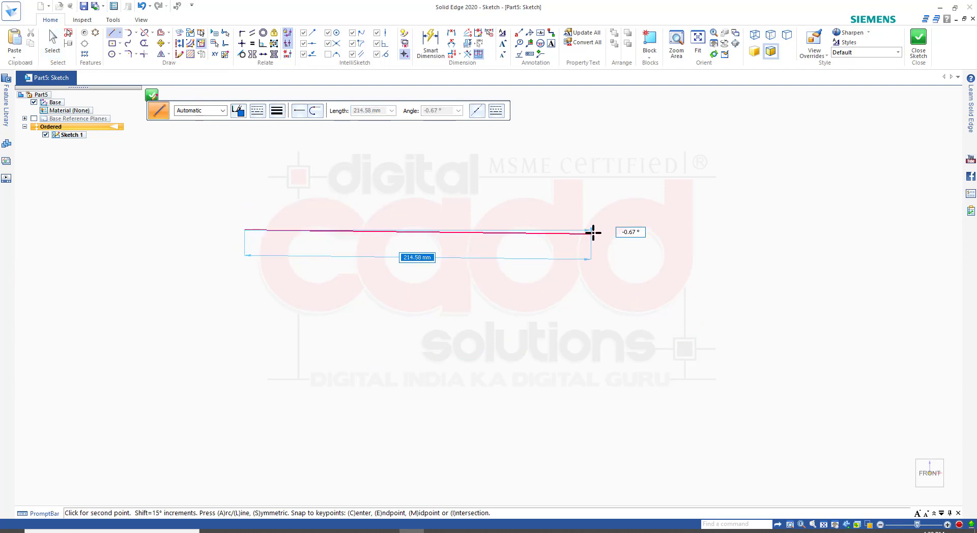
left_click(592, 229)
right_click(685, 181)
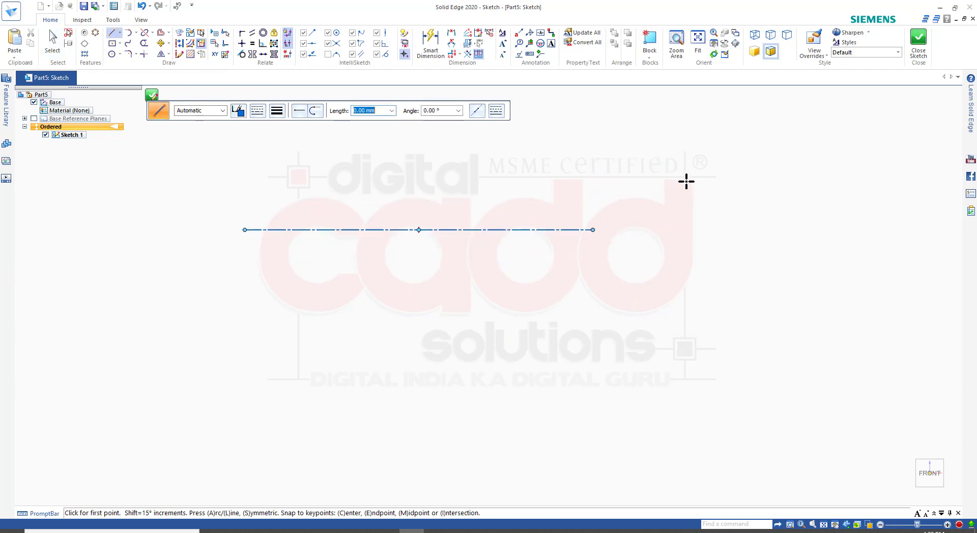
key("Escape")
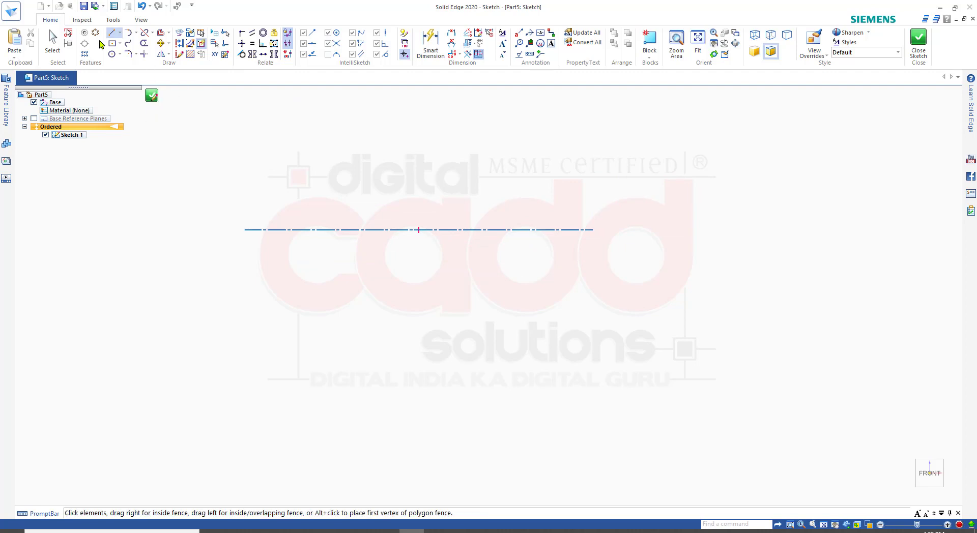
Set the line type to Continuous and draw a slightly shorter horizontal line a short distance below the chain line
left_click(121, 35)
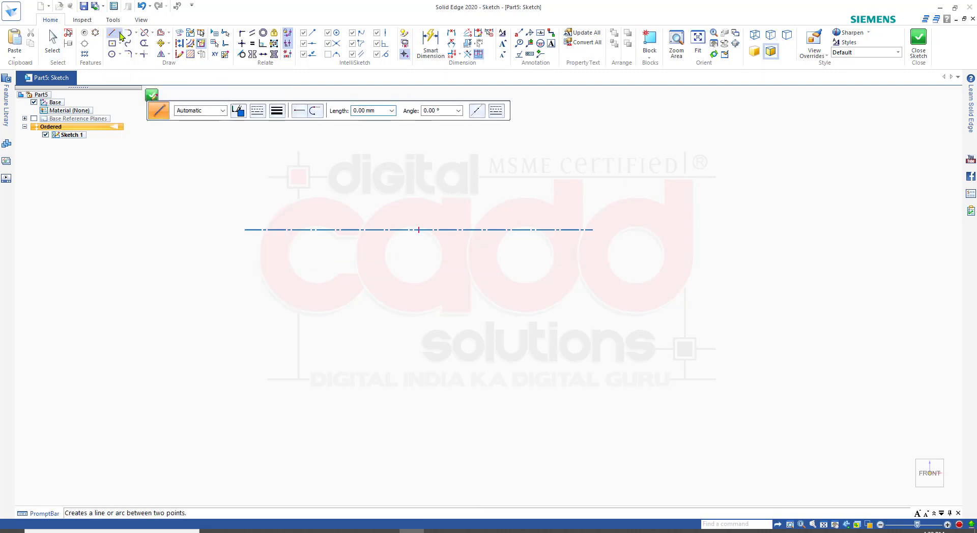
left_click(120, 33)
left_click(120, 44)
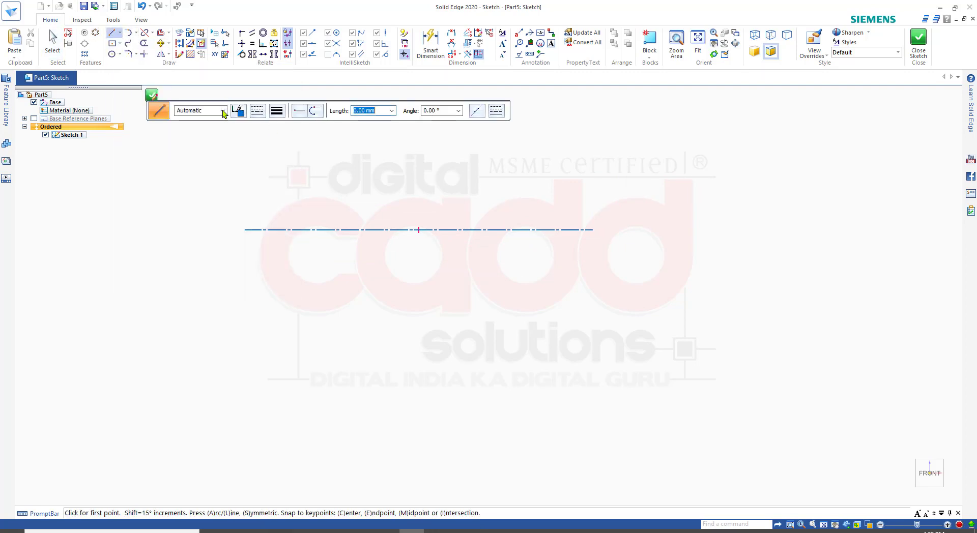
left_click(257, 112)
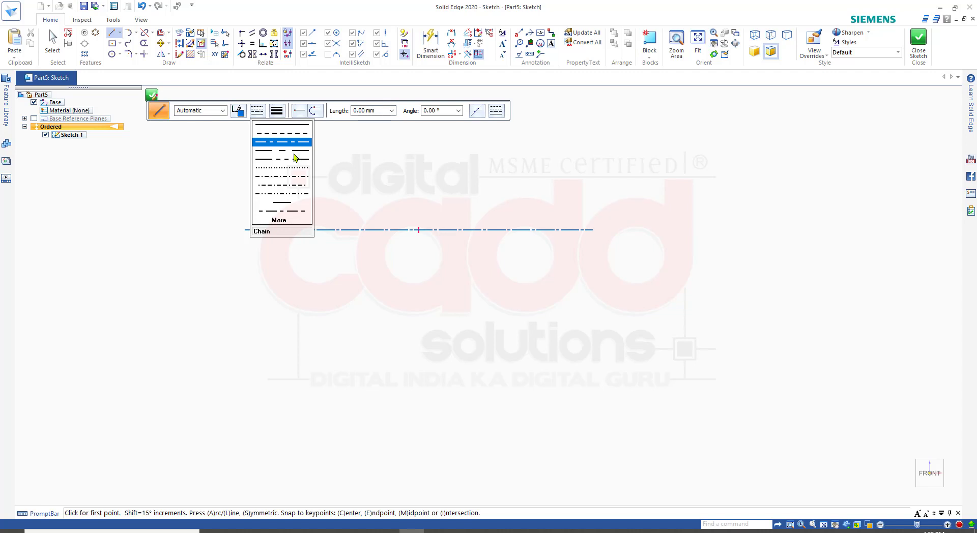
left_click(297, 126)
left_click(252, 284)
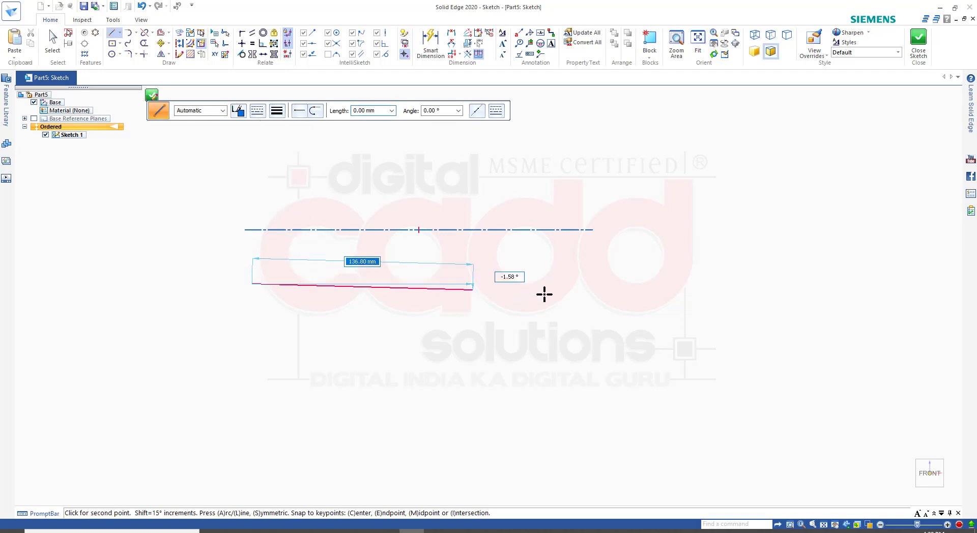
left_click(587, 283)
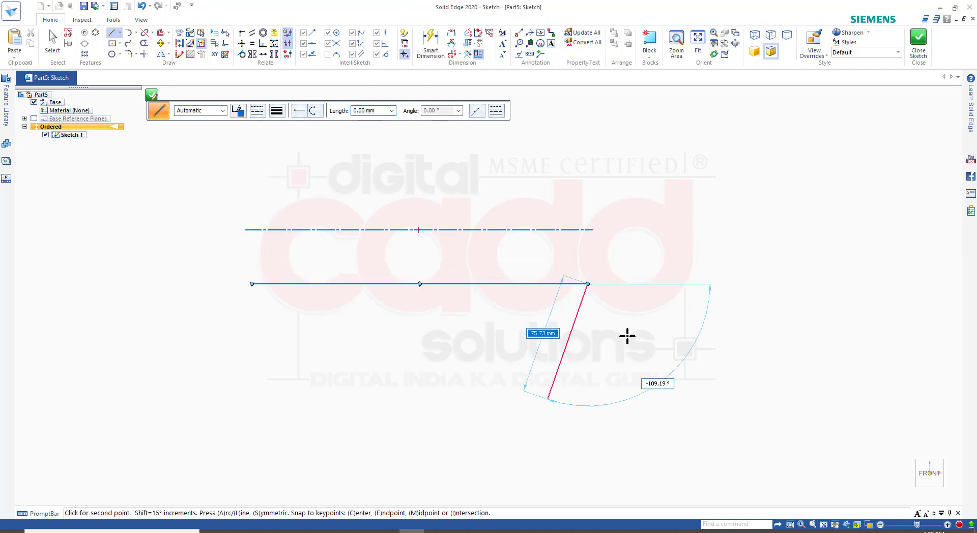
right_click(658, 244)
Draw two longer horizontal Continuous lines below the existing pair, placing the second one between the first and the existing lines
left_click(214, 369)
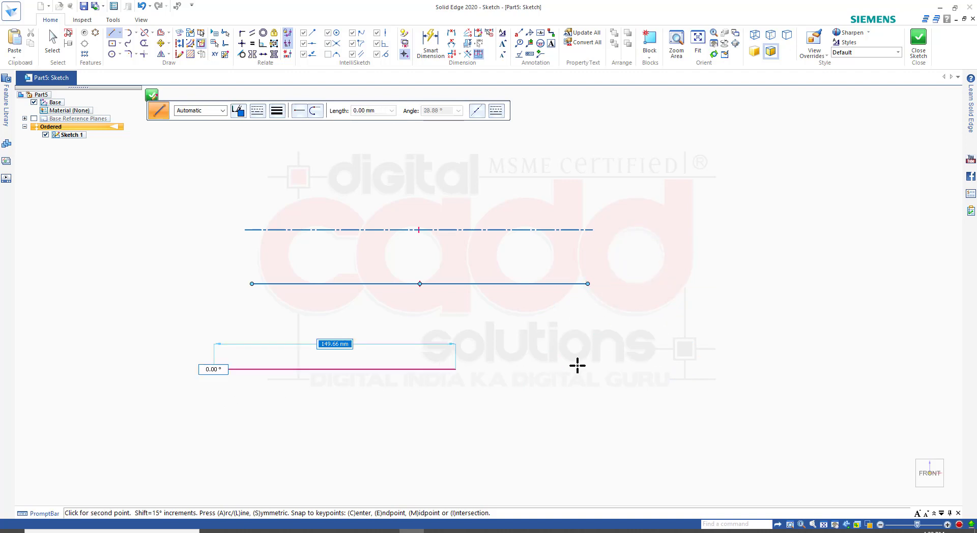
left_click(618, 369)
right_click(676, 191)
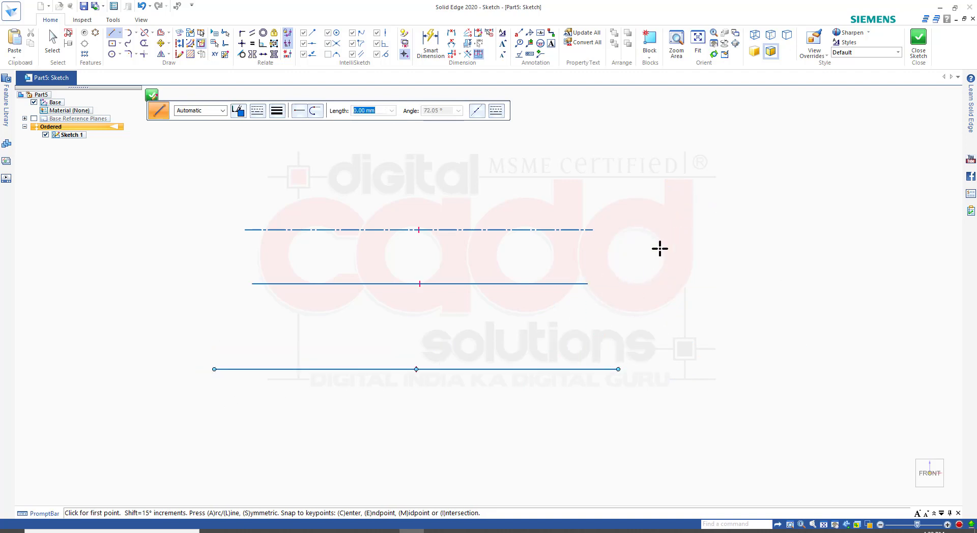
left_click(193, 327)
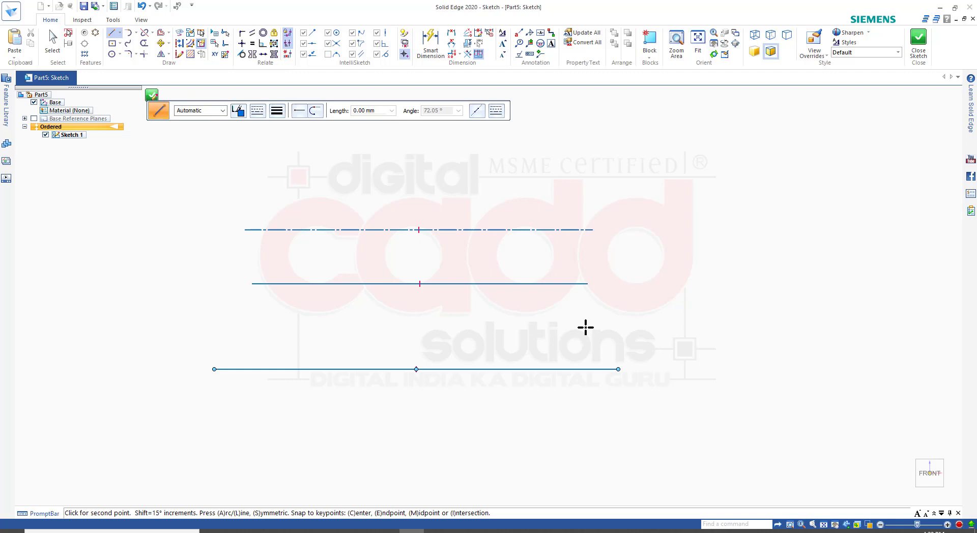
left_click(638, 326)
right_click(711, 293)
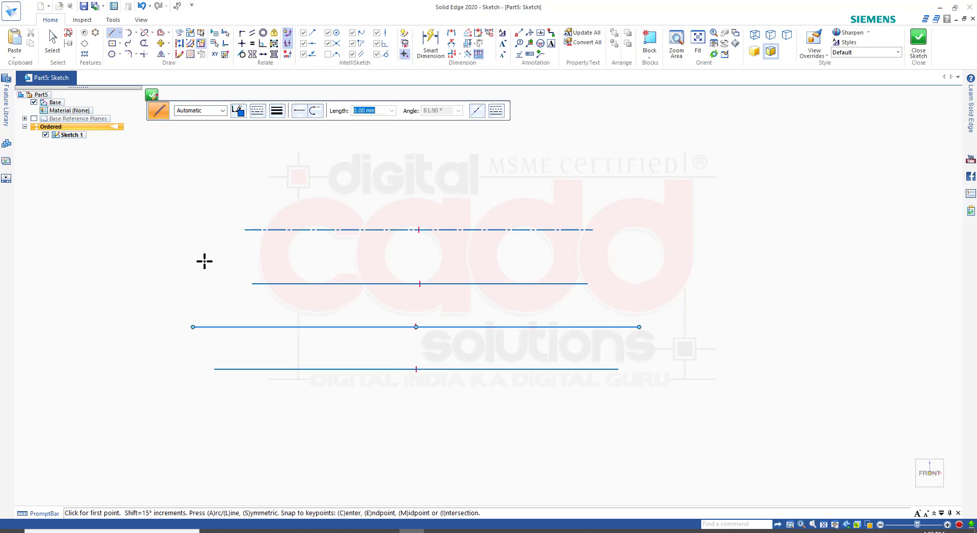
Draw three separate vertical lines about 127, 154 and 155 mm long, side by side below the horizontal lines
scroll(118, 197, "down", 2)
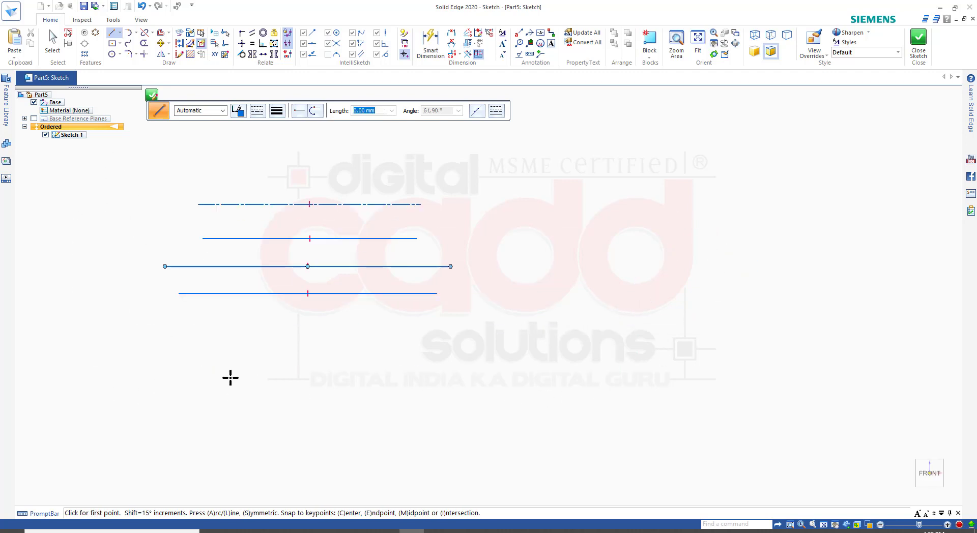
left_click(232, 328)
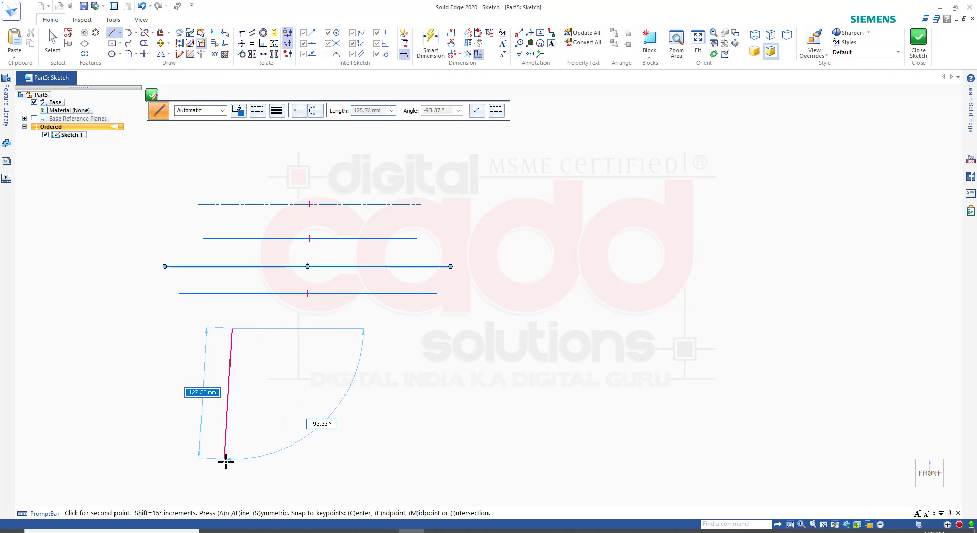
left_click(232, 461)
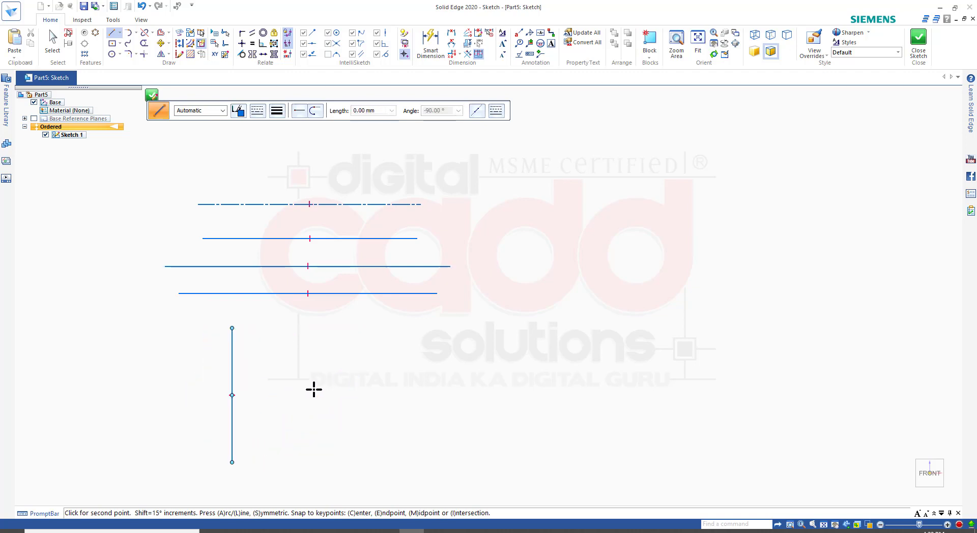
right_click(277, 328)
left_click(285, 321)
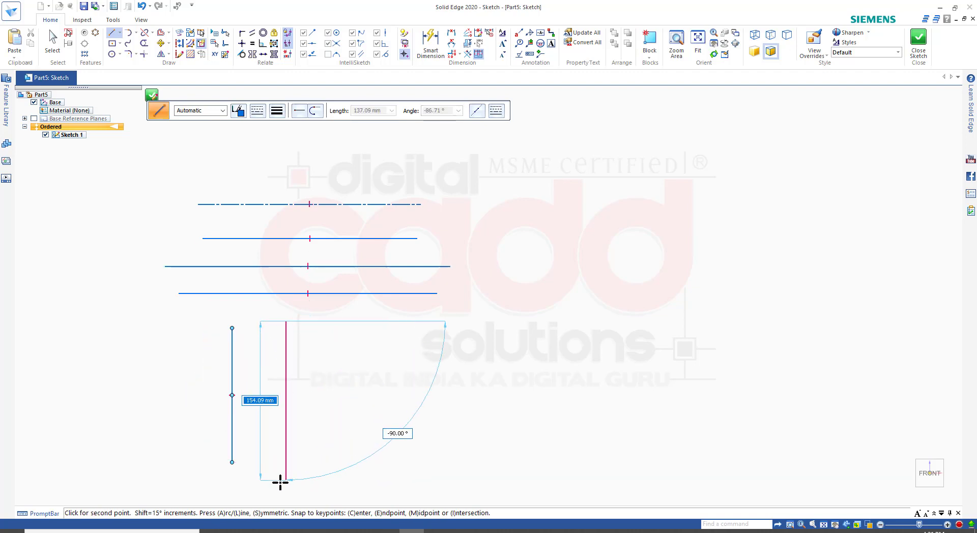
left_click(286, 482)
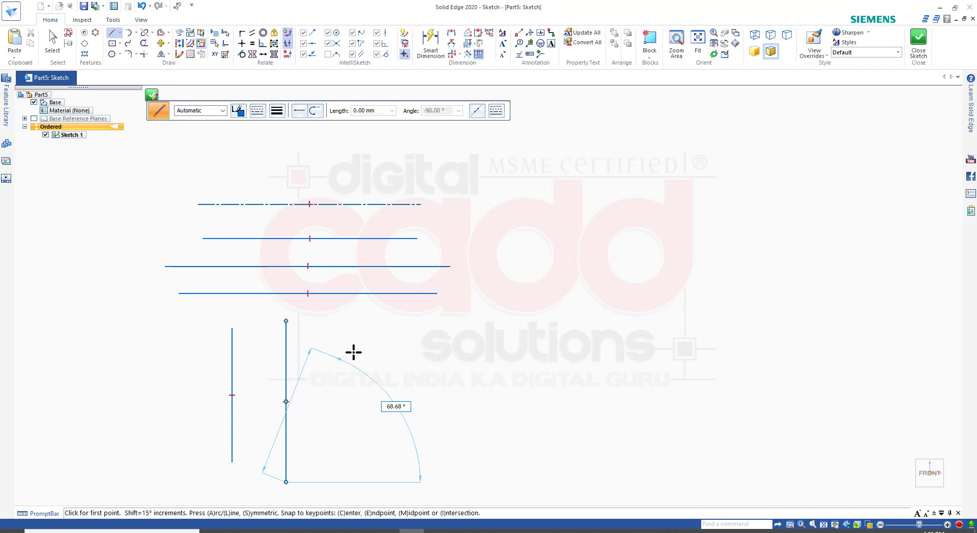
right_click(353, 325)
left_click(356, 328)
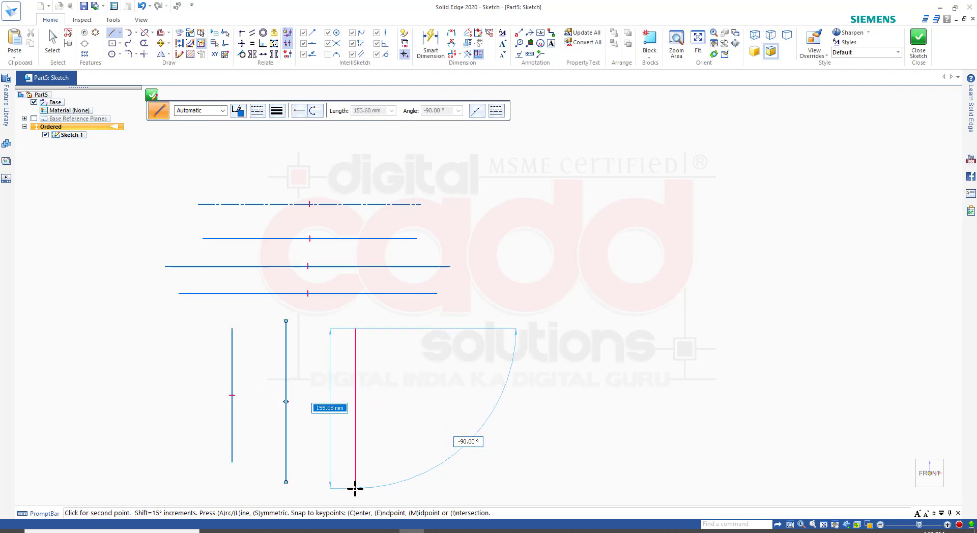
left_click(356, 488)
right_click(501, 283)
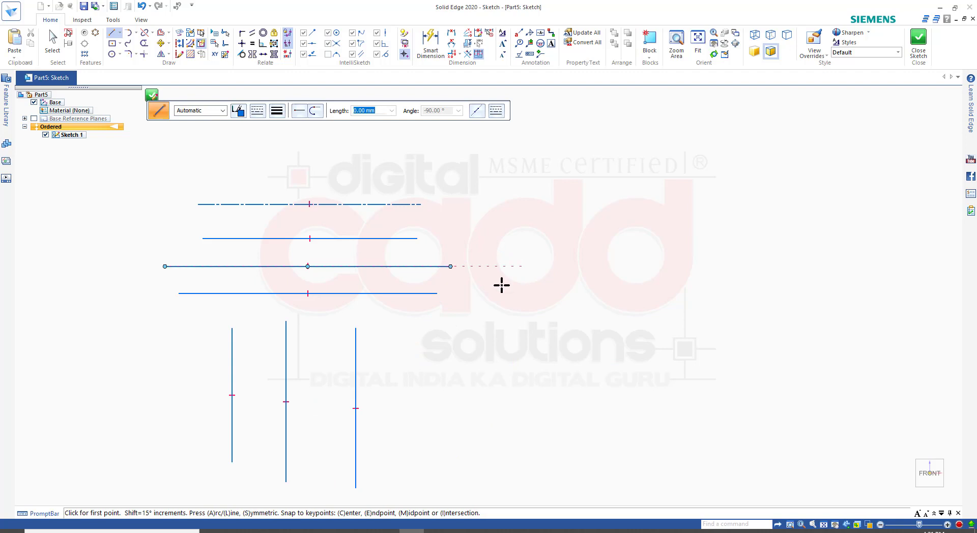
key("Escape")
Change the line type of the uppermost horizontal line from Chain to Continuous
scroll(425, 364, "down", 3)
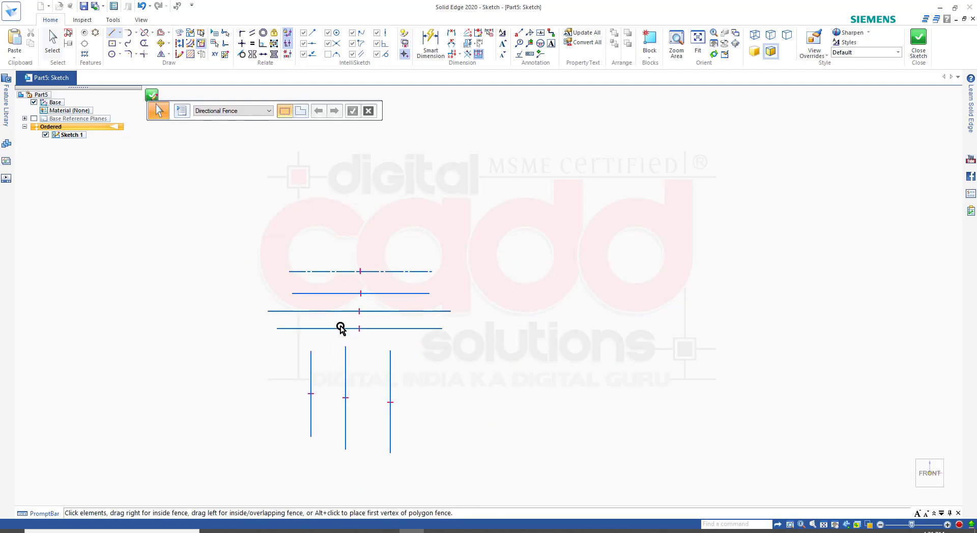
scroll(342, 327, "up", 3)
left_click(441, 236)
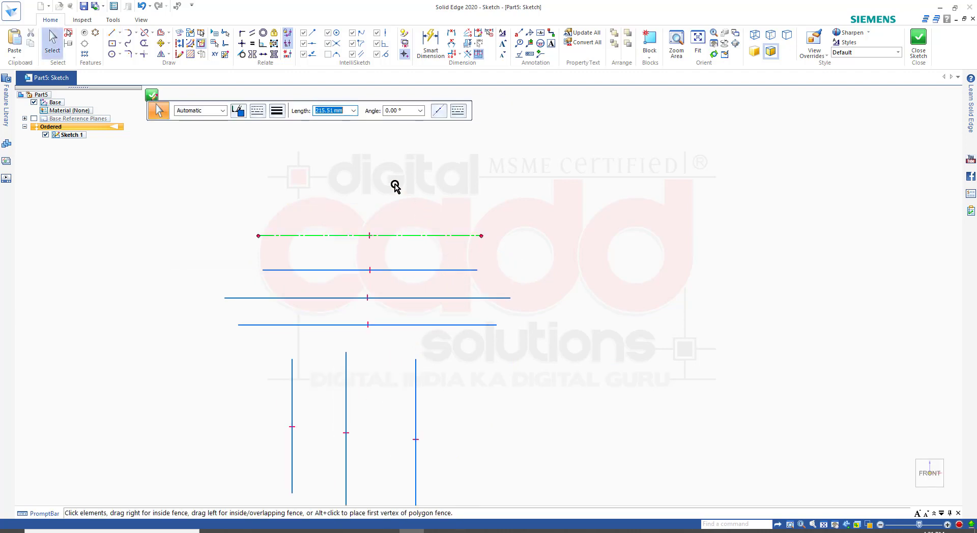
left_click(257, 110)
left_click(266, 127)
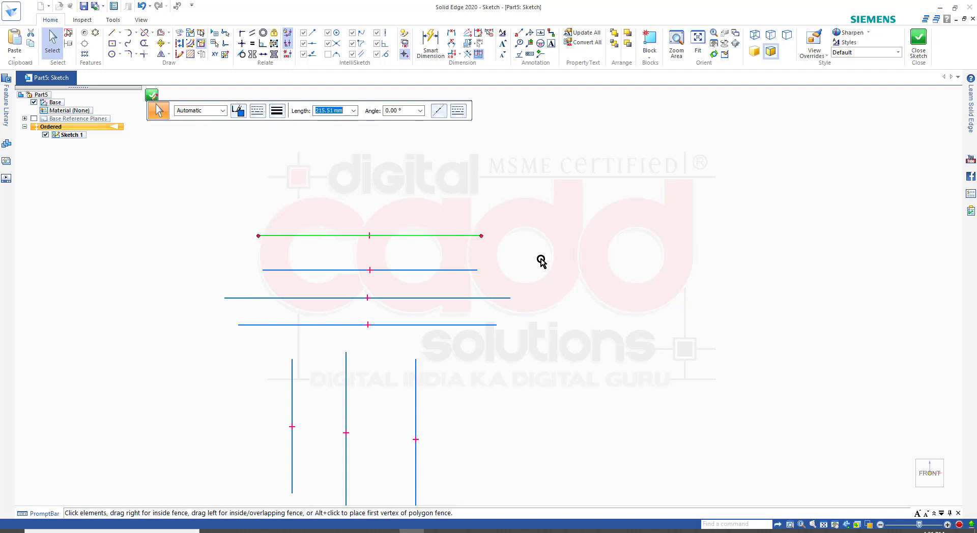
left_click(639, 261)
scroll(451, 394, "down", 2)
scroll(450, 395, "up", 2)
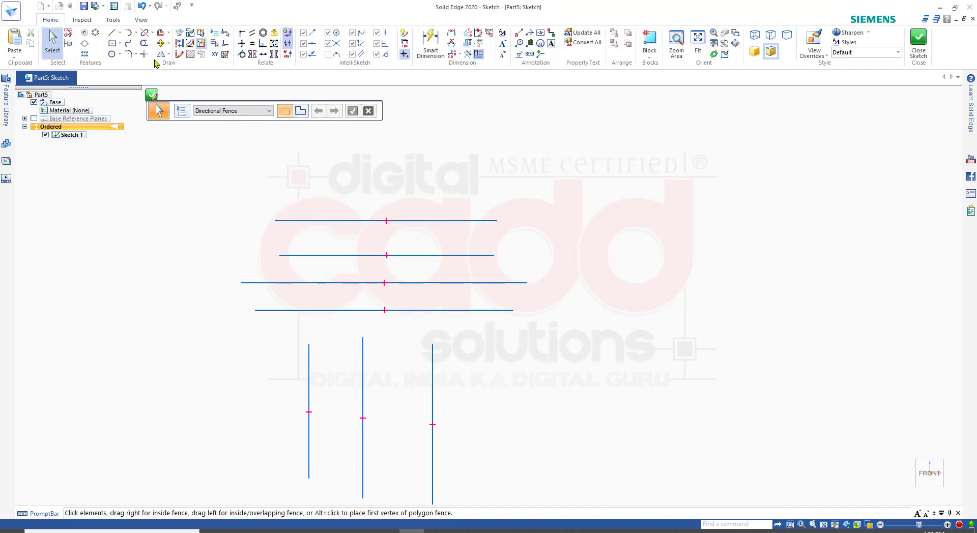
Use Extend to Next to lengthen the three vertical lines upward, one intersection at a time, up to the uppermost horizontal line
left_click(152, 32)
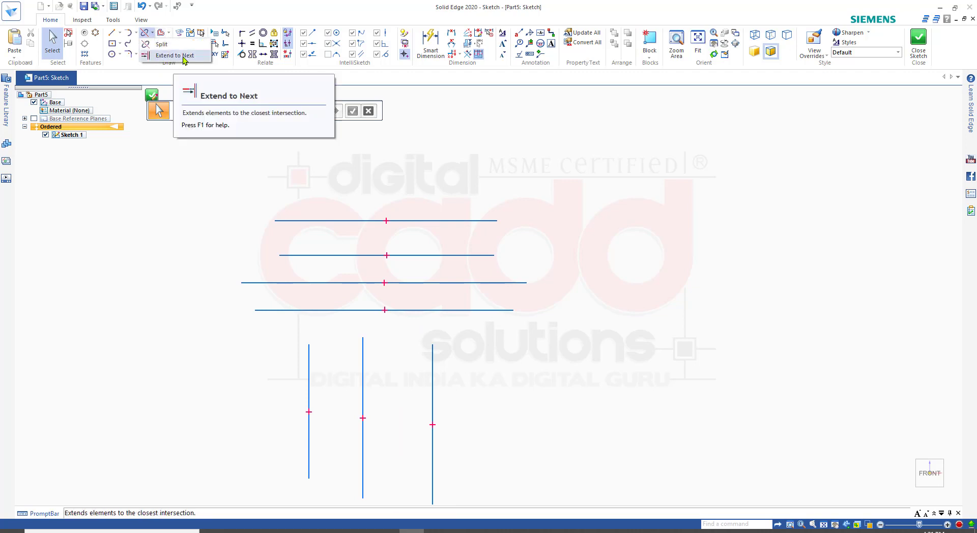
left_click(182, 56)
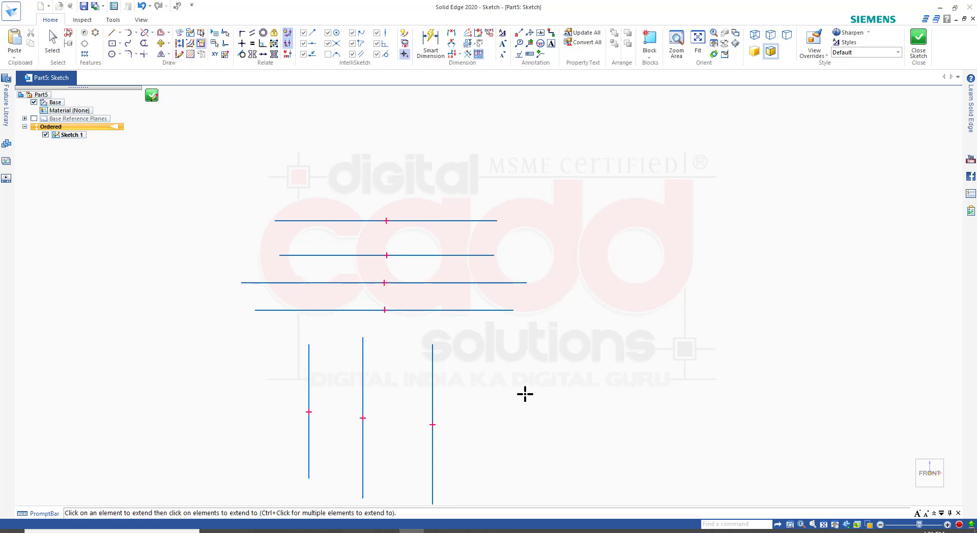
left_click_drag(524, 392, 360, 412)
left_click_drag(268, 408, 265, 409)
left_click_drag(320, 379, 268, 393)
left_click_drag(513, 337, 250, 350)
left_click_drag(478, 340, 255, 337)
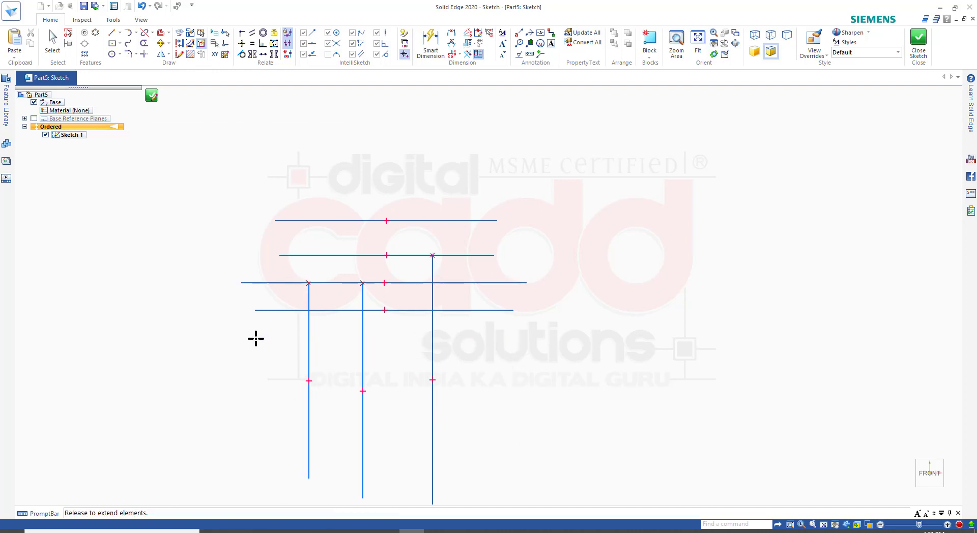
mouse_move(483, 346)
left_mouse_down()
mouse_move(262, 342)
mouse_move(288, 342)
left_mouse_up()
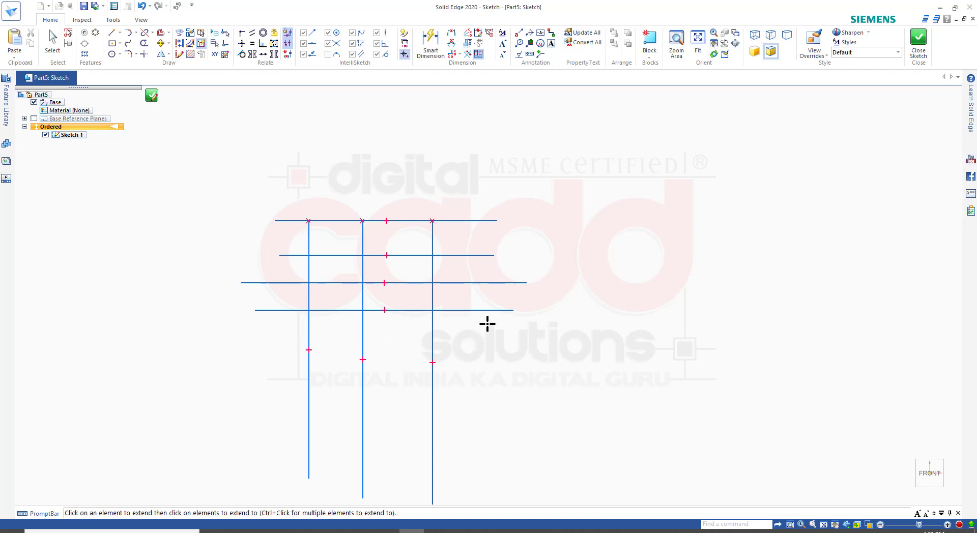
Extend each of the four horizontal lines leftward to the near side of the ellipse with Extend to Next
scroll(398, 407, "down", 2)
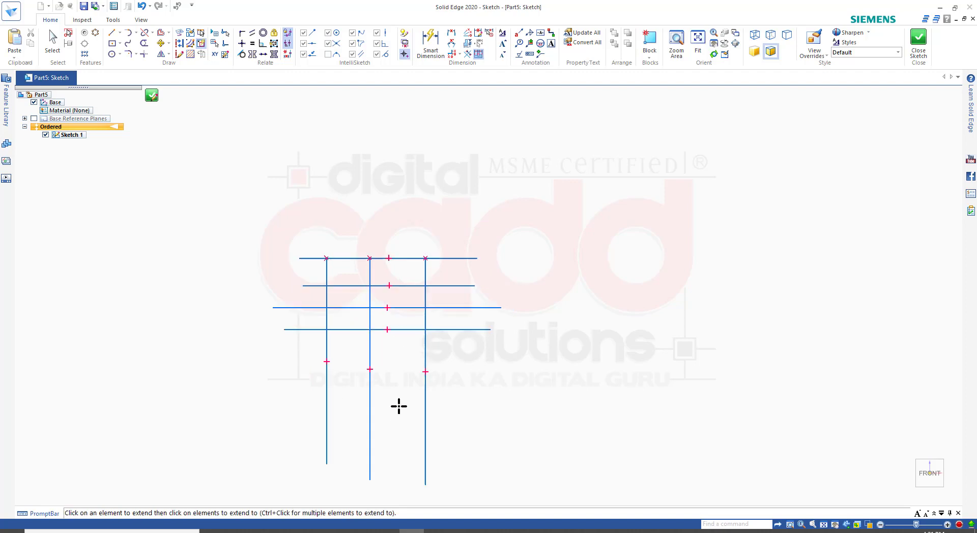
scroll(418, 400, "up", 3)
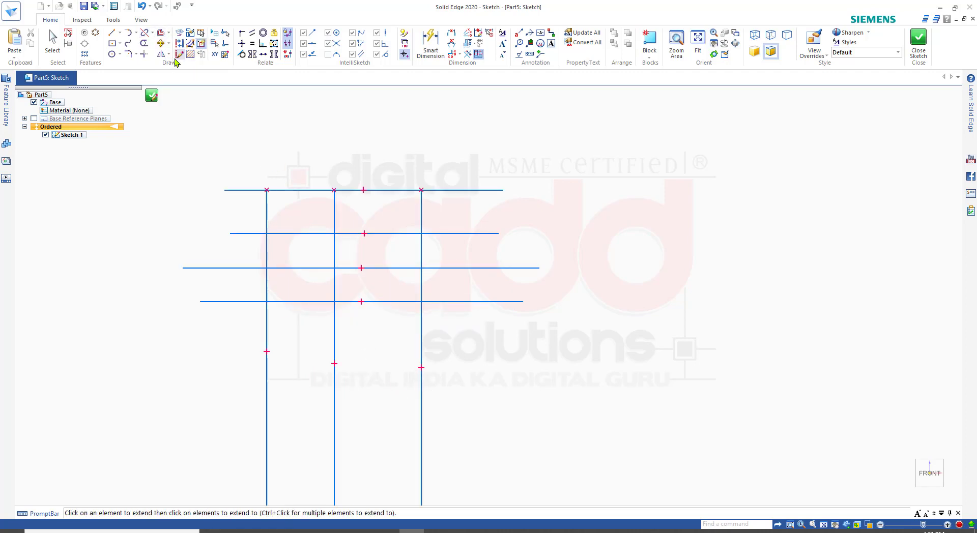
scroll(462, 295, "down", 2)
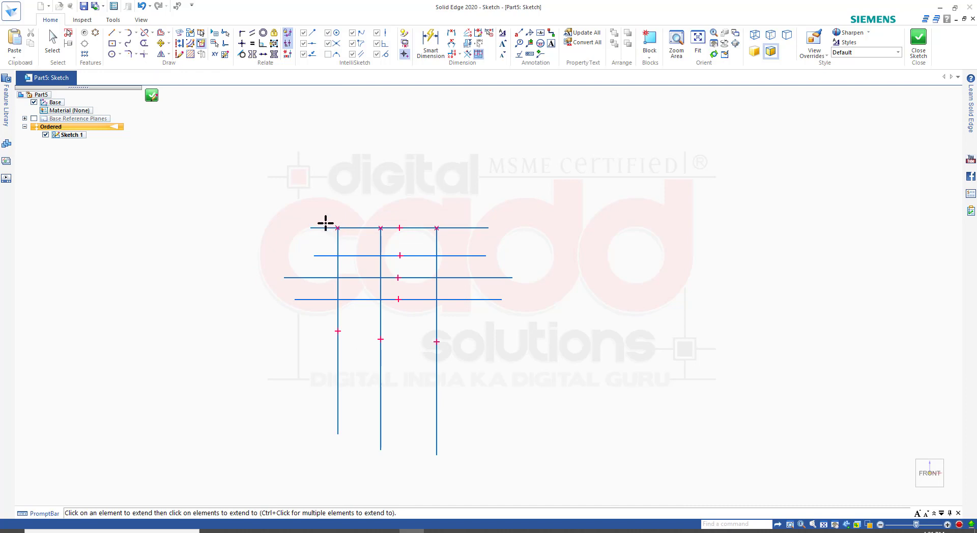
scroll(400, 320, "down", 3)
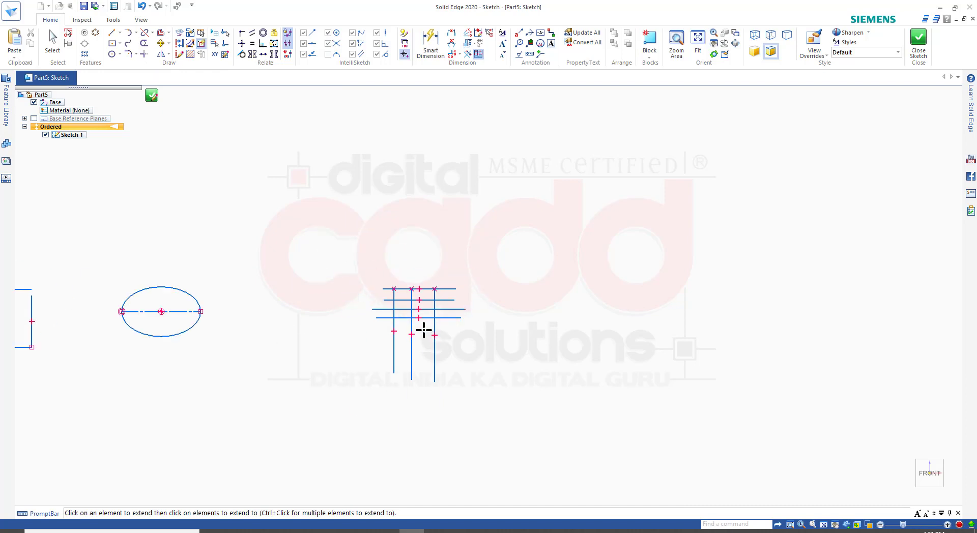
scroll(382, 292, "up", 2)
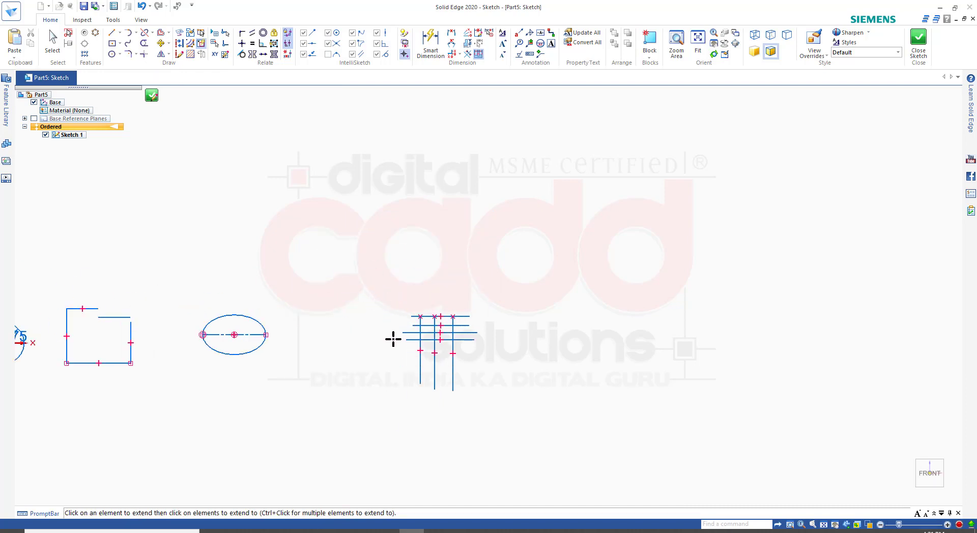
left_click(411, 332)
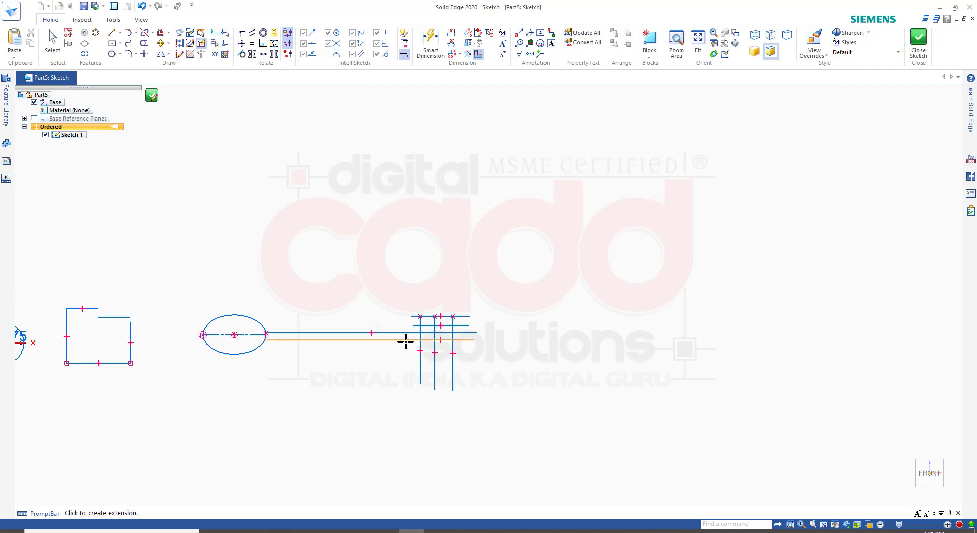
left_click(406, 340)
left_click(412, 325)
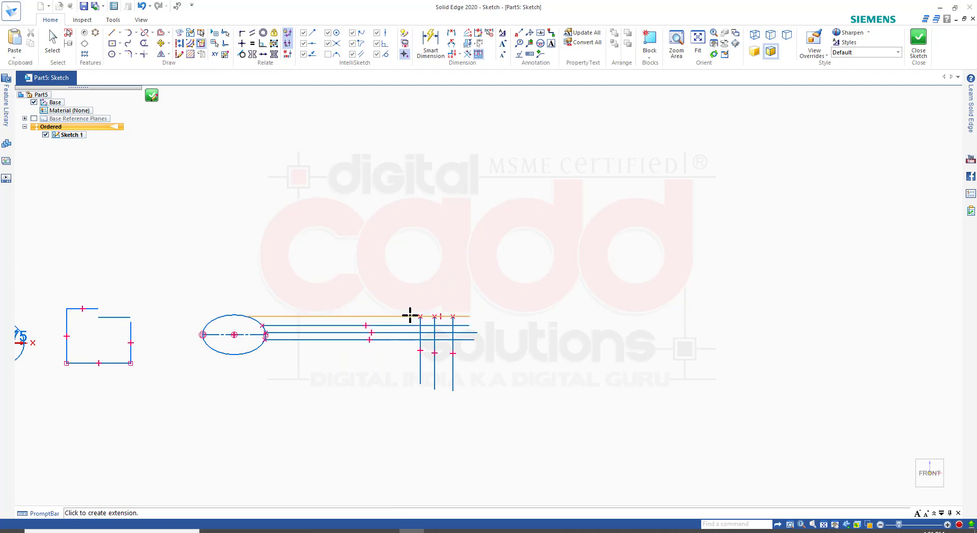
left_click(410, 316)
left_click(278, 340)
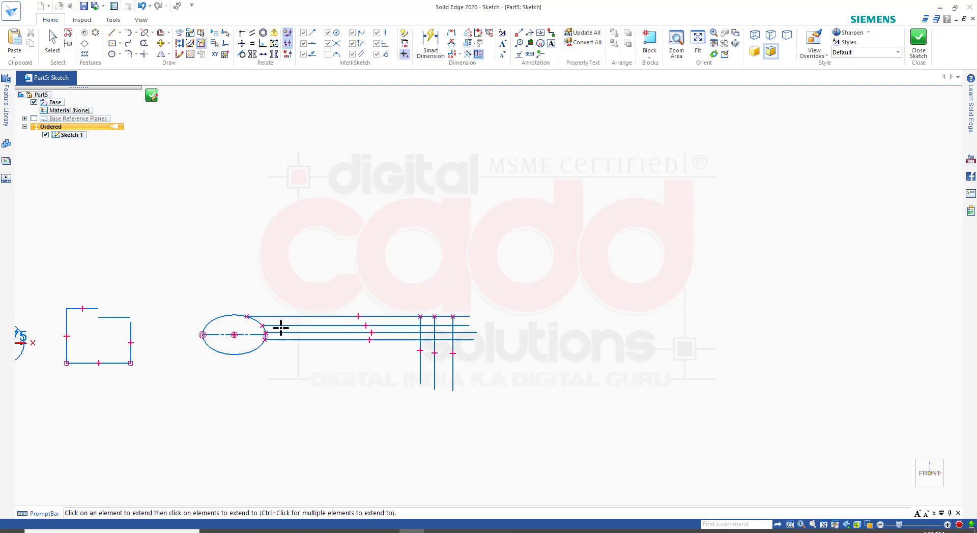
Extend all four horizontal lines together across the ellipse to its far left side
scroll(281, 333, "up", 2)
scroll(109, 366, "up", 3)
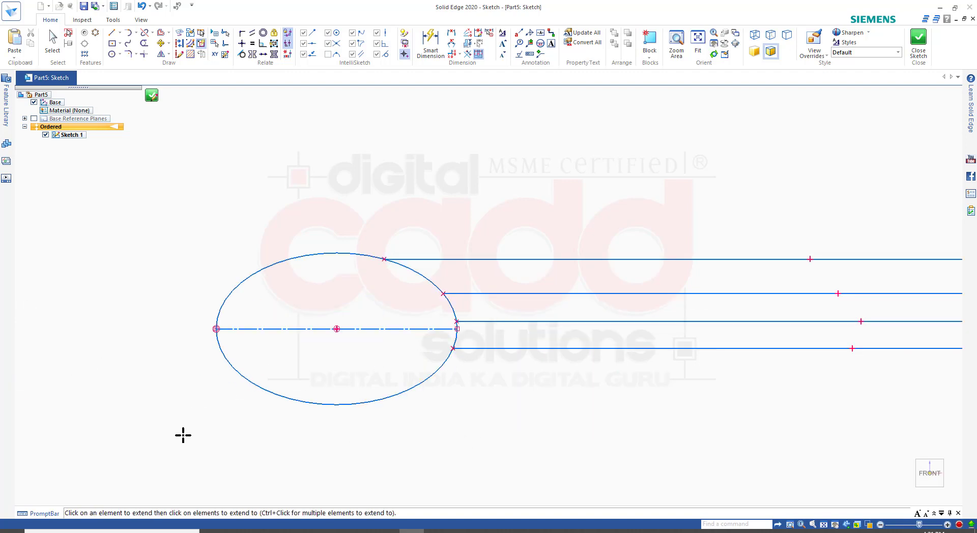
left_click_drag(597, 224, 615, 215)
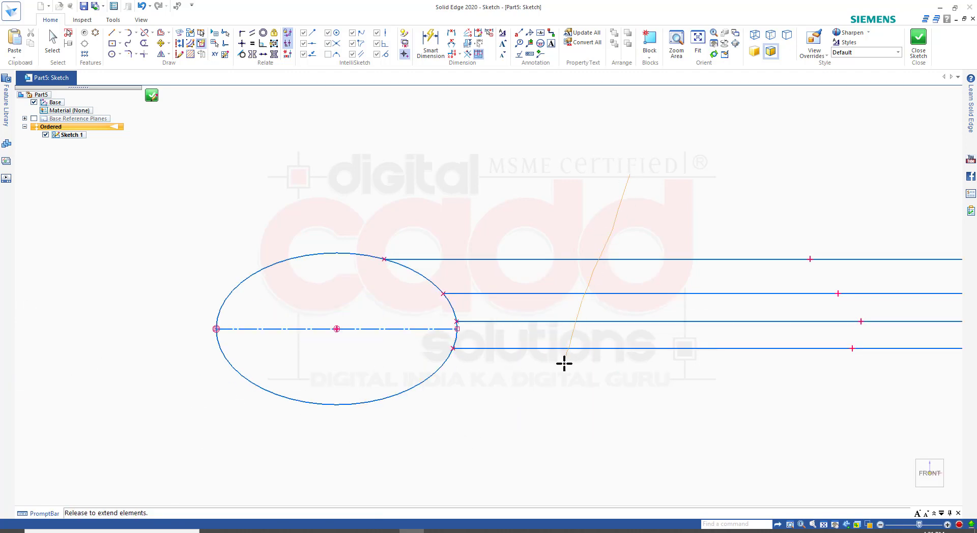
left_click_drag(564, 363, 562, 369)
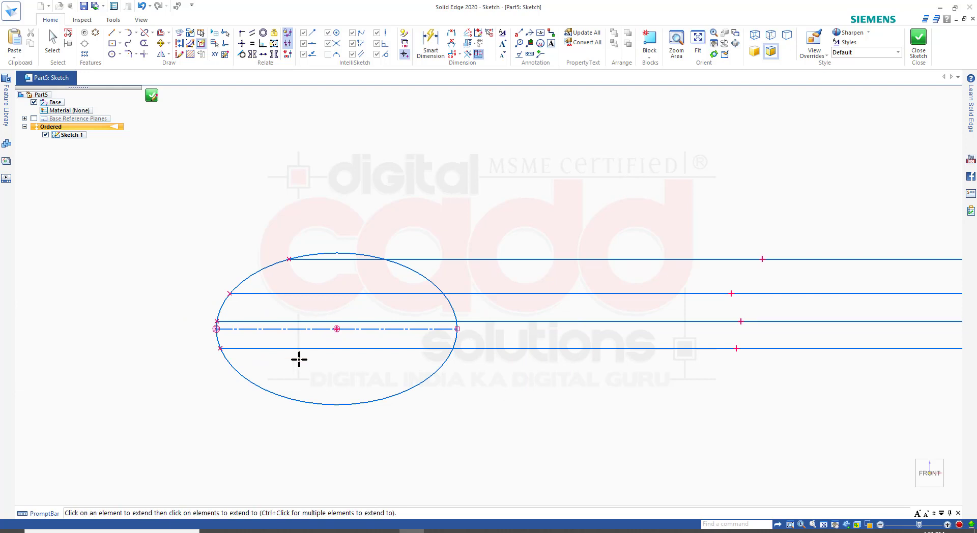
Extend the four horizontal lines further left through the rectangle until they all reach its left edge
scroll(554, 293, "down", 4)
scroll(551, 384, "down", 2)
left_click_drag(589, 286, 570, 398)
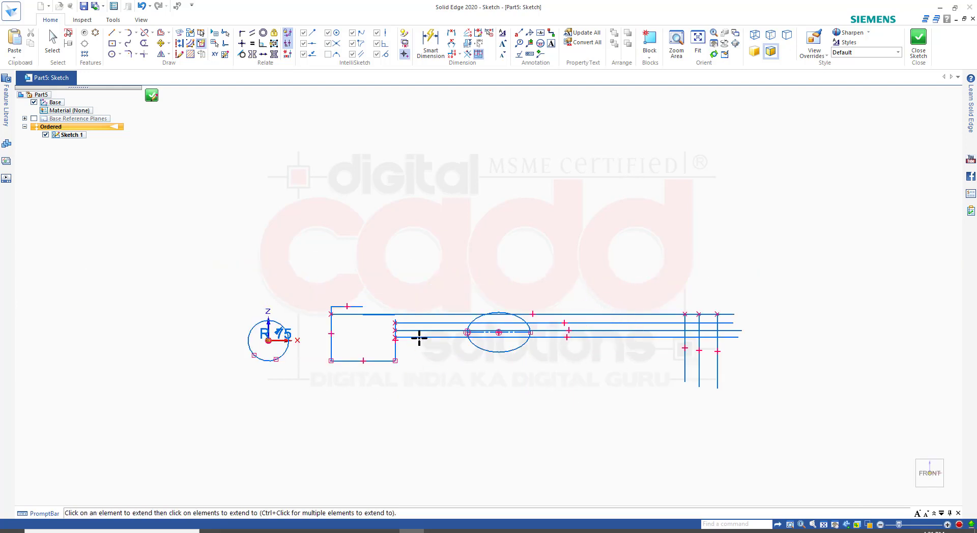
left_click_drag(429, 285, 407, 386)
Extend the three lower horizontal lines from the rectangle's left edge across the circle to its far left side
scroll(329, 362, "up", 2)
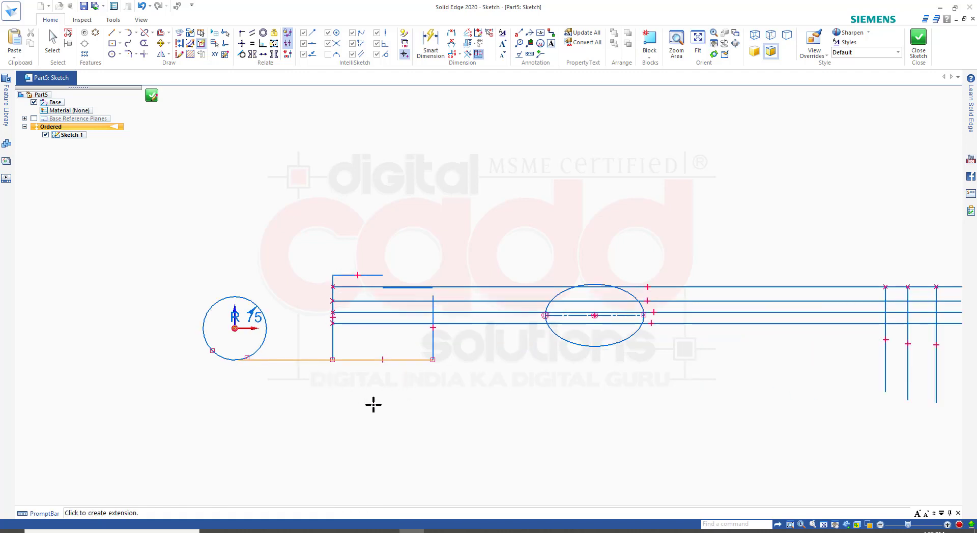
left_click_drag(508, 246, 494, 301)
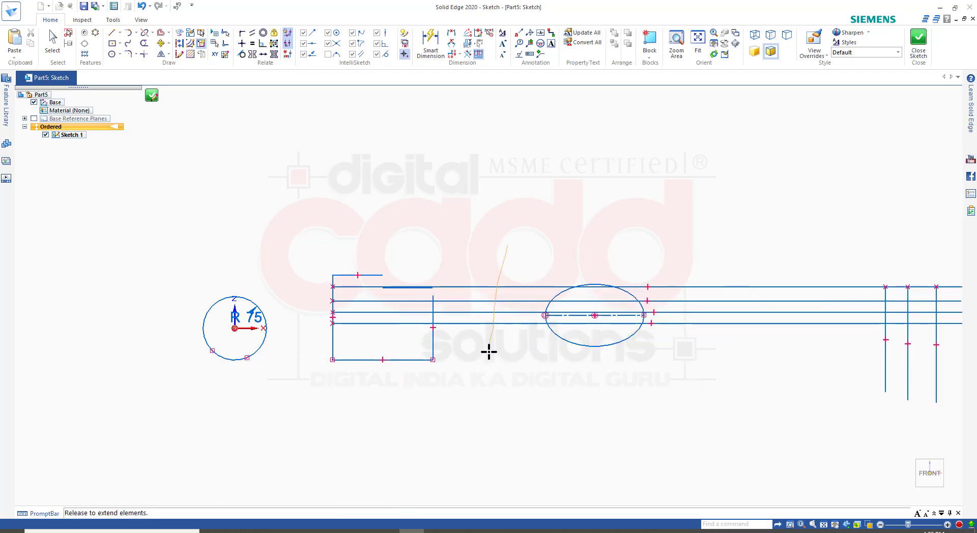
left_click_drag(488, 351, 405, 392)
left_click_drag(513, 256, 515, 366)
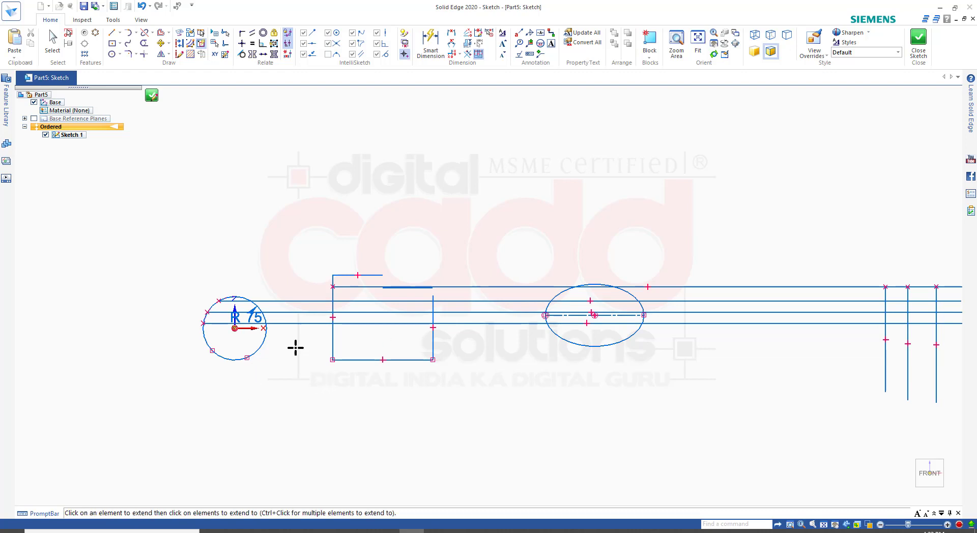
scroll(295, 347, "down", 3)
scroll(668, 384, "down", 3)
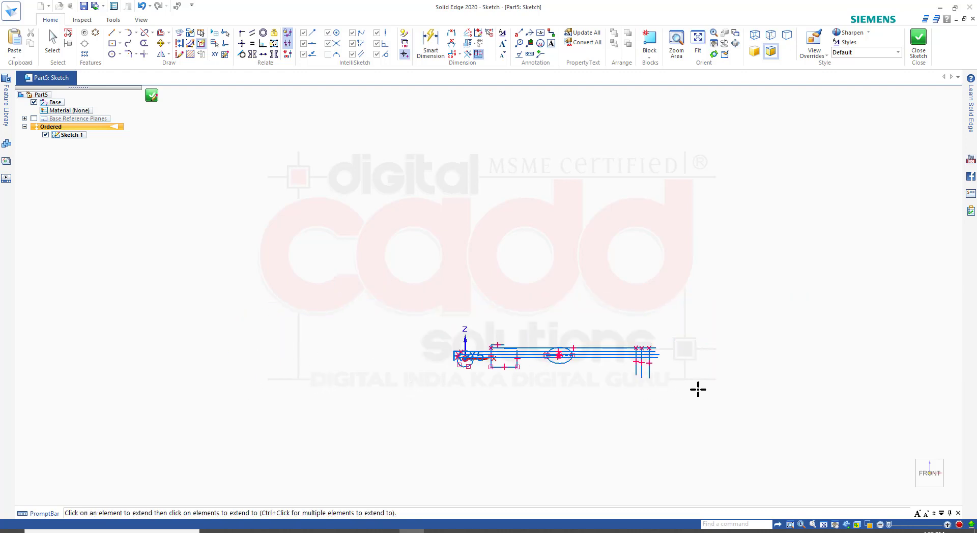
Use Trim Corner to join the lowest horizontal line and the rightmost vertical line into an L-shaped corner
middle_click_drag(683, 389, 228, 351)
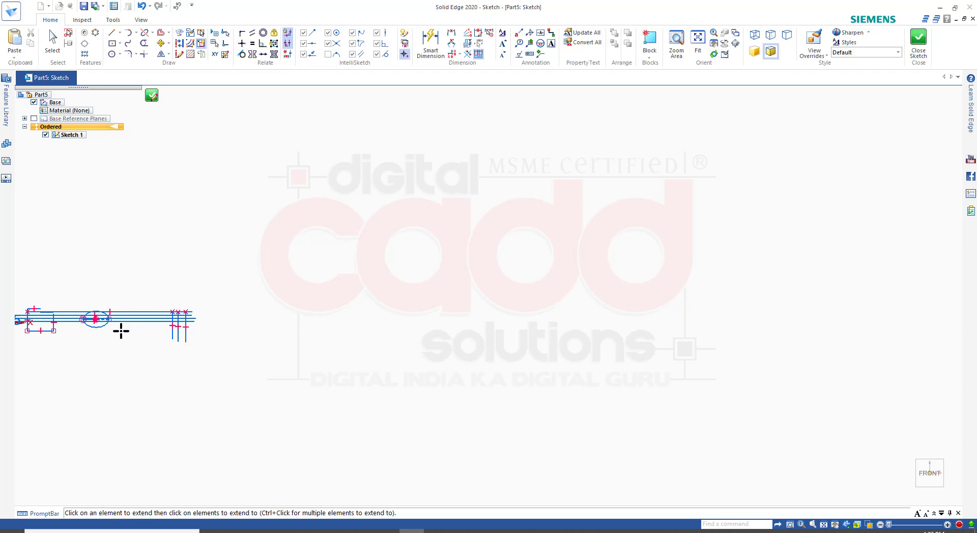
scroll(37, 324, "up", 5)
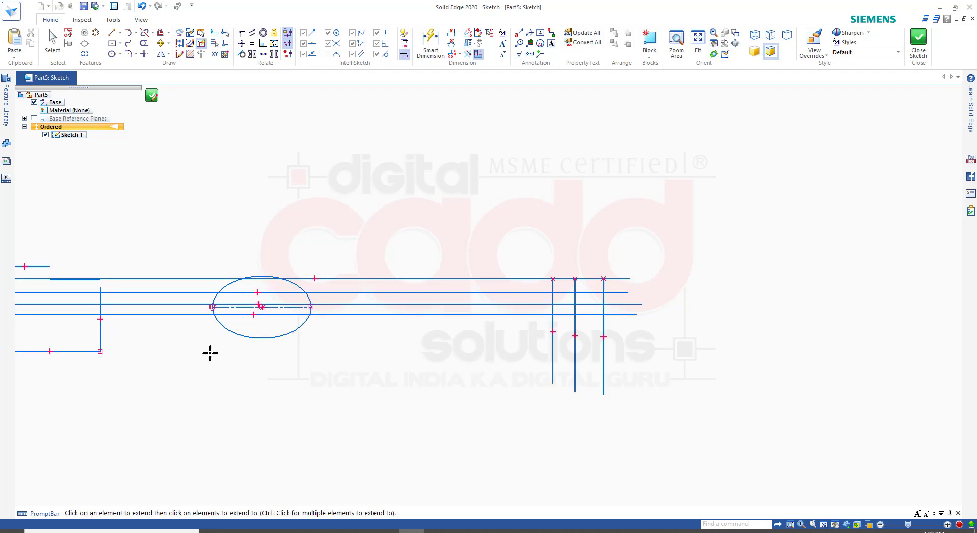
scroll(715, 347, "up", 2)
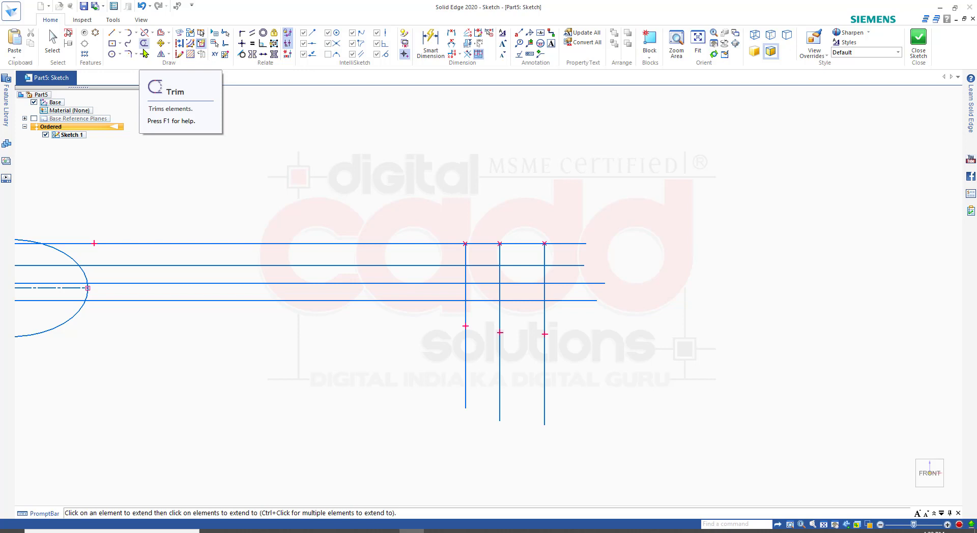
left_click(145, 53)
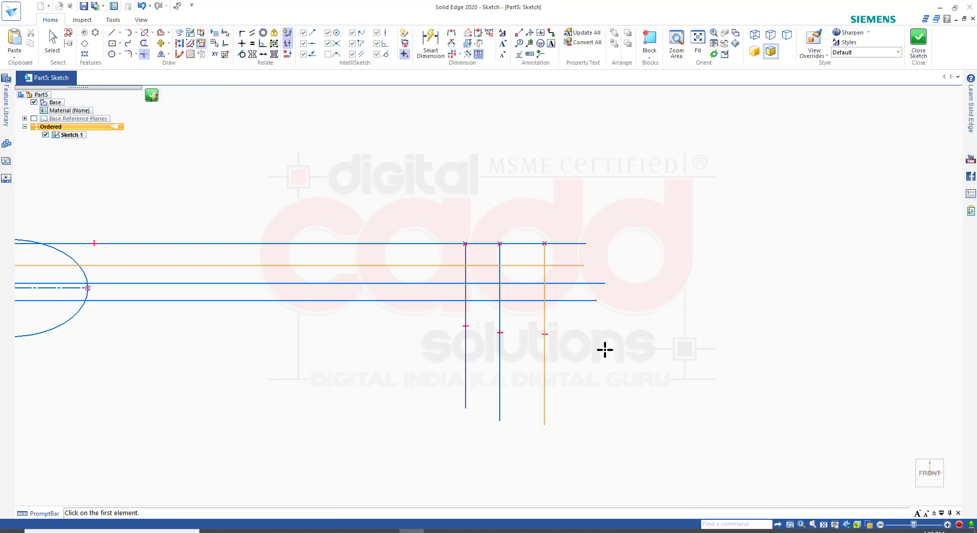
scroll(604, 350, "up", 2)
left_click(567, 276)
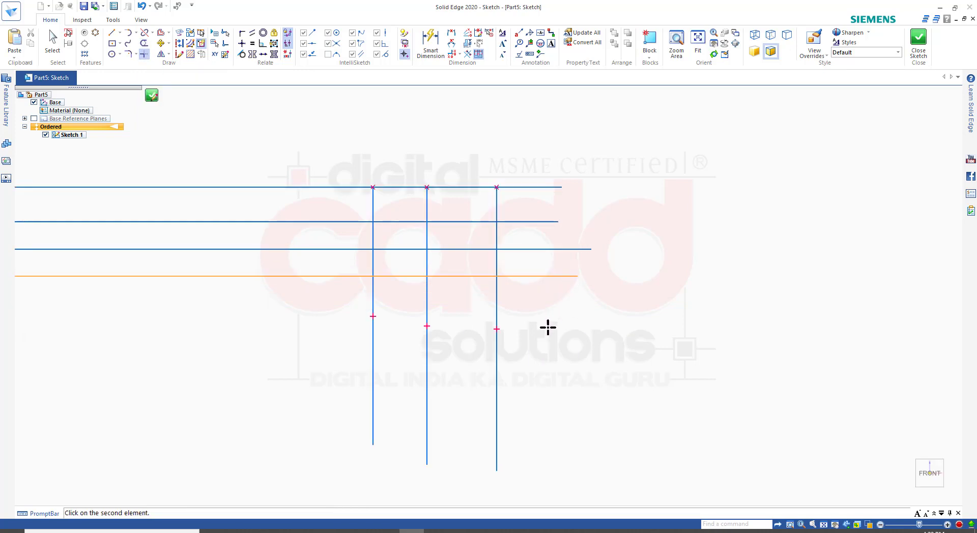
left_click(496, 360)
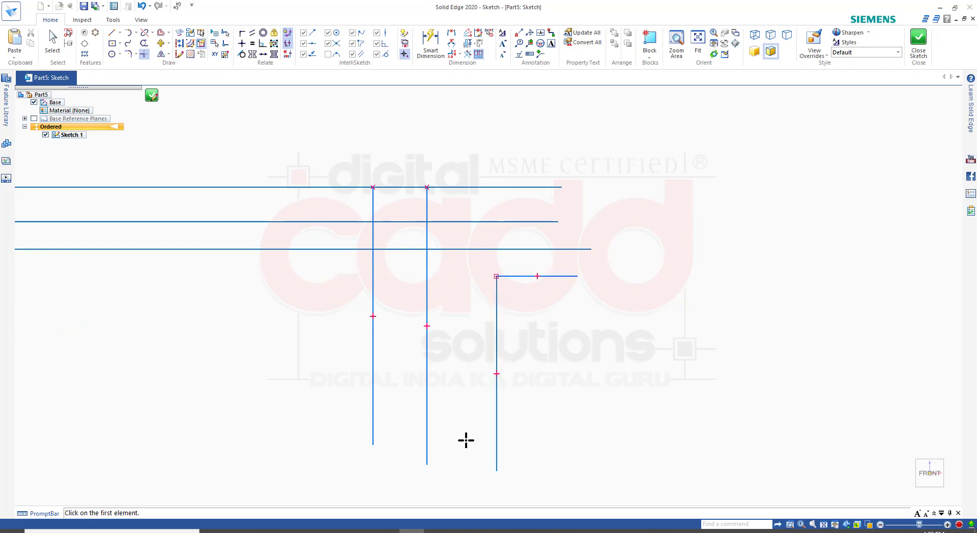
Trim the third horizontal with the middle vertical line, and the second horizontal with the leftmost vertical, into L-shaped corners
left_click(473, 249)
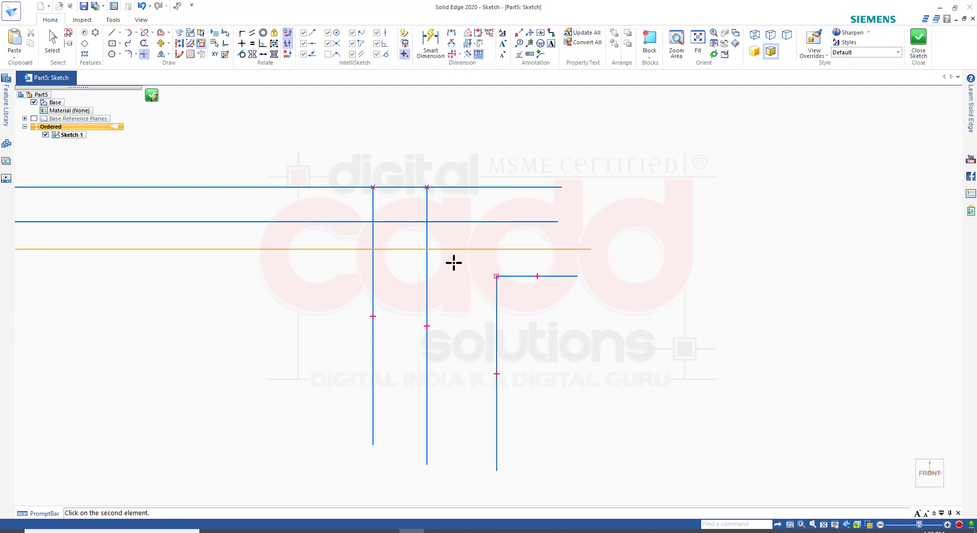
left_click(426, 282)
left_click(413, 222)
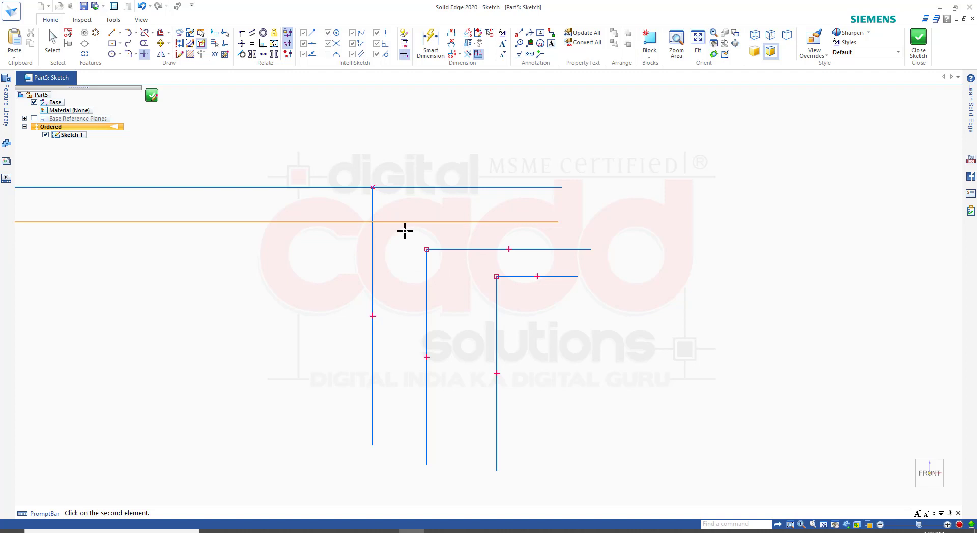
left_click(373, 252)
scroll(382, 214, "down", 4)
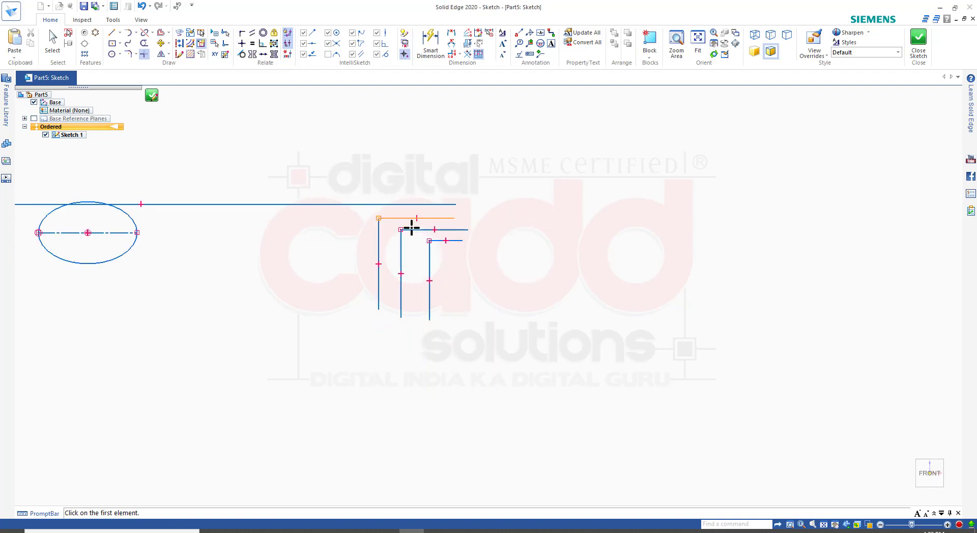
scroll(811, 209, "up", 3)
scroll(561, 294, "down", 3)
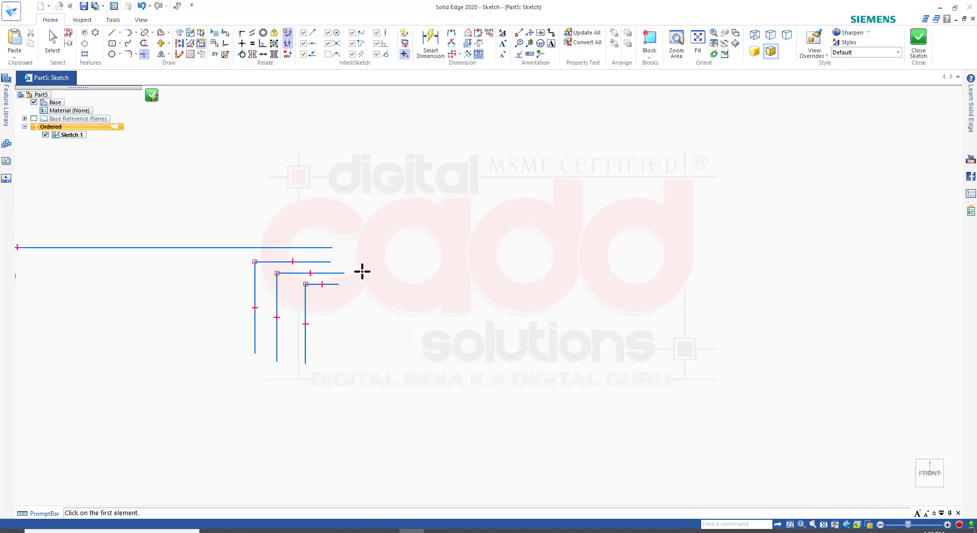
scroll(362, 272, "up", 2)
left_click(229, 308)
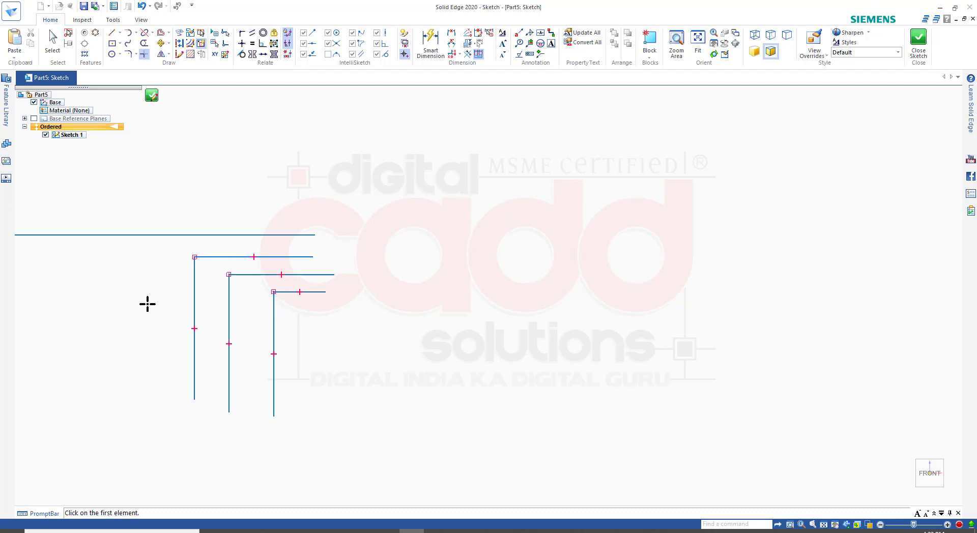
key("Escape")
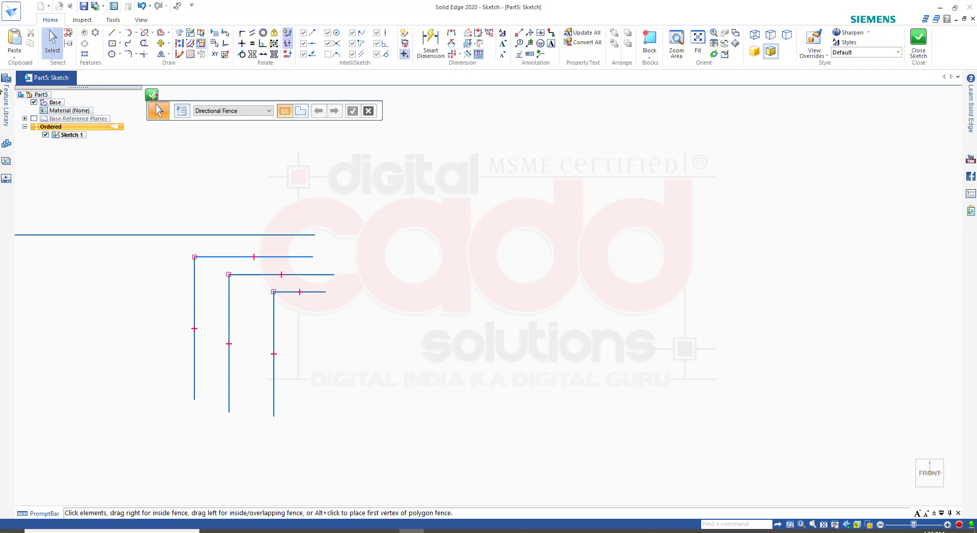
Draw an open triangle beside the corners: a slanted left side, a horizontal base about 320 mm long and a short right side about 145 mm long
left_click(112, 33)
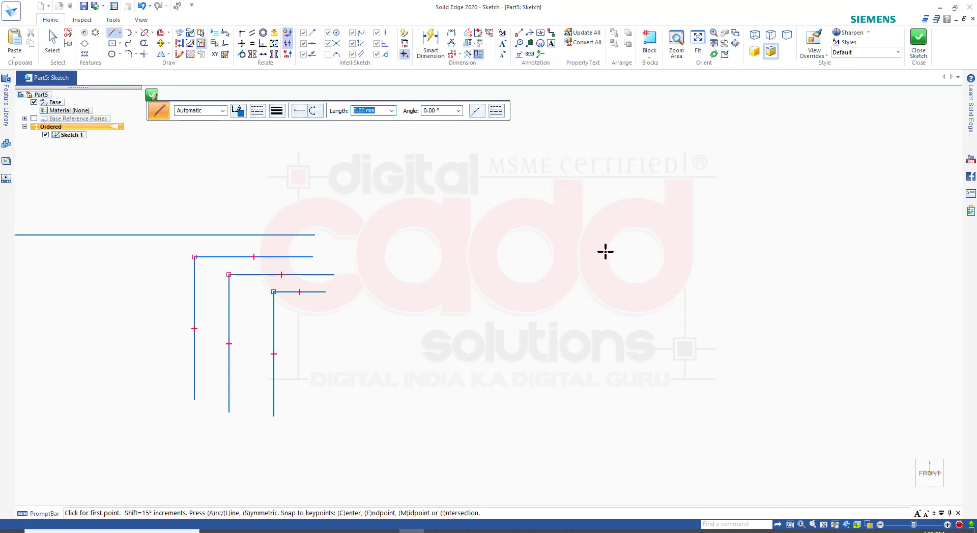
left_click(668, 173)
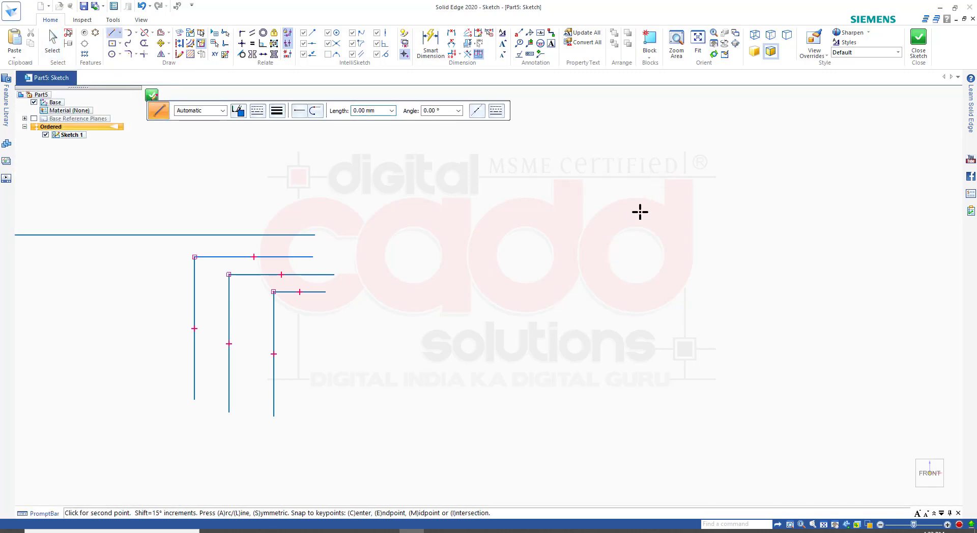
left_click(578, 311)
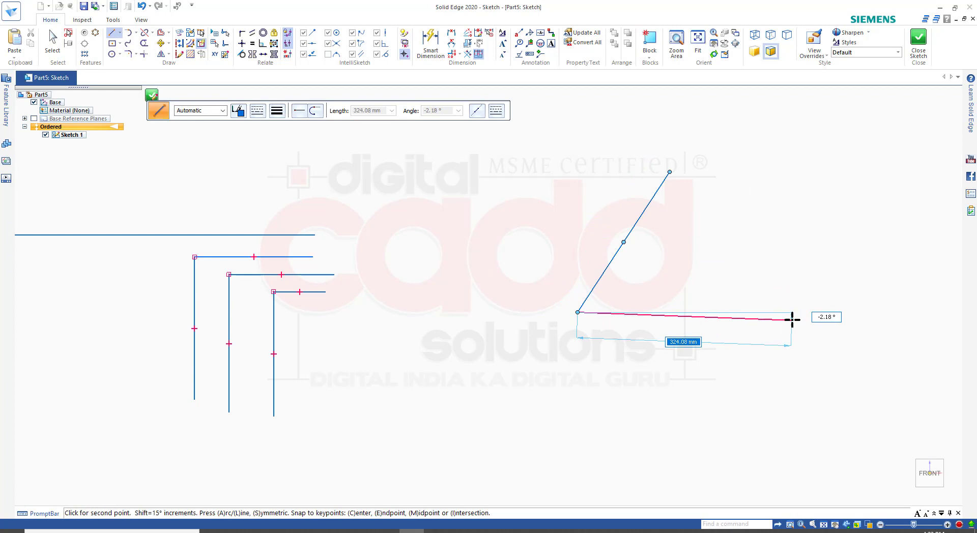
left_click(789, 312)
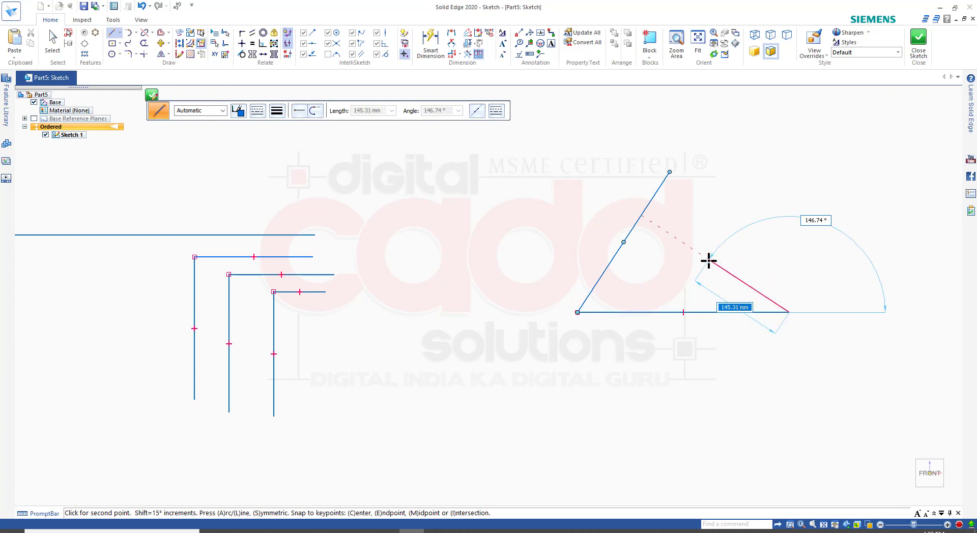
right_click(786, 159)
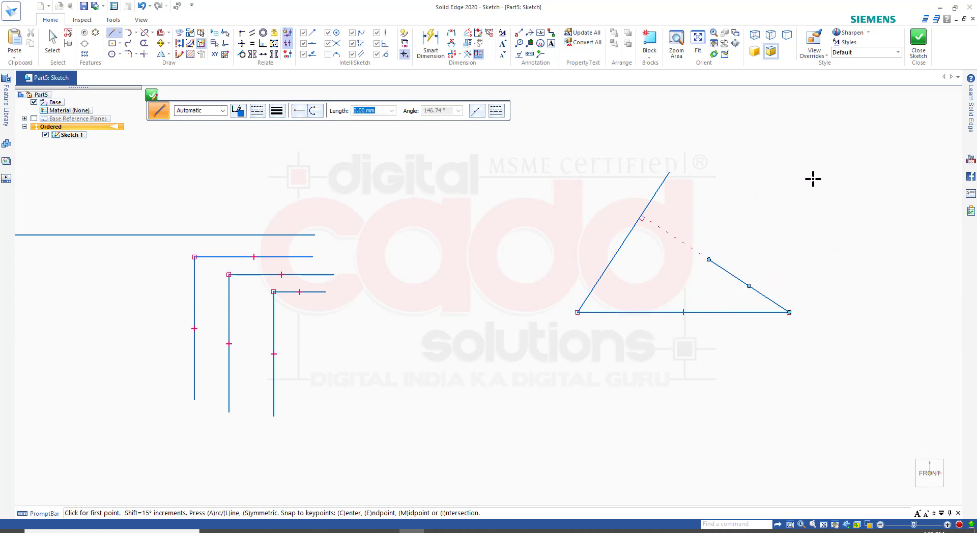
key("Escape")
scroll(835, 201, "up", 5)
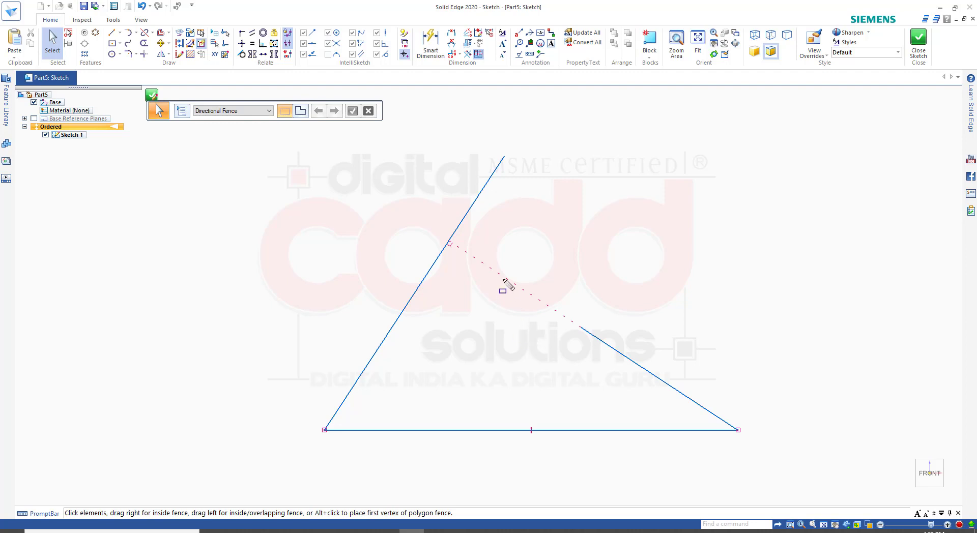
left_click_drag(459, 254, 598, 351)
left_click_drag(449, 243, 585, 332)
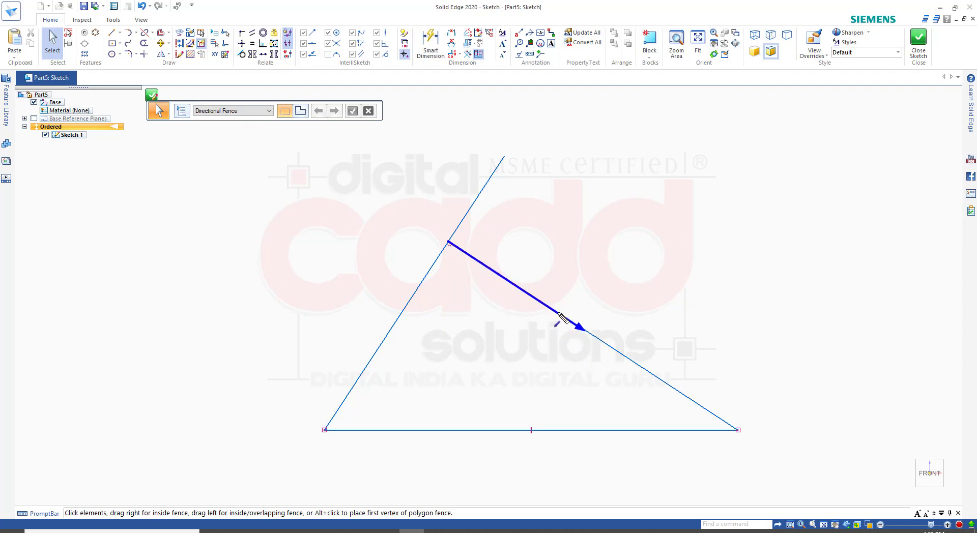
mouse_move(523, 152)
left_mouse_down()
mouse_move(489, 218)
mouse_move(477, 220)
left_mouse_up()
key("ctrl+z")
left_click_drag(538, 142, 462, 204, "ctrl")
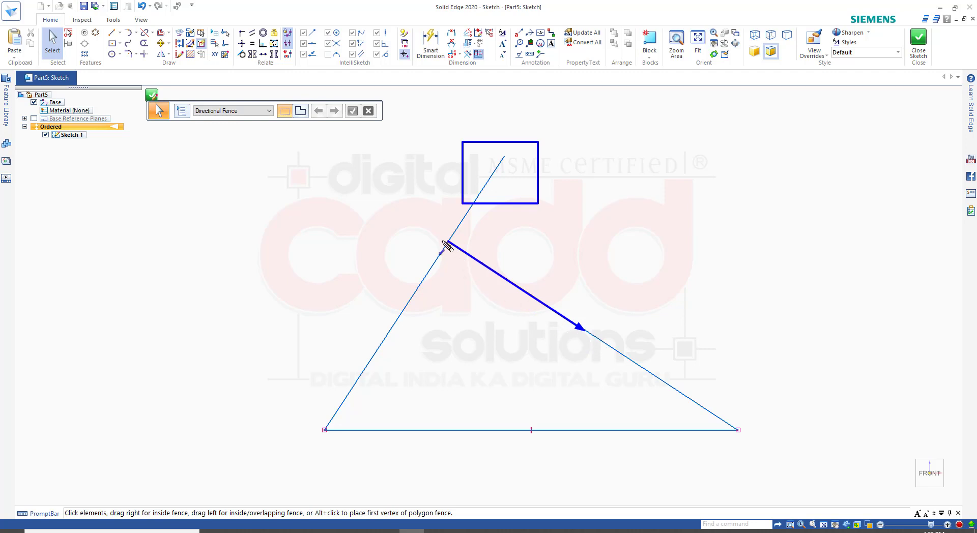
key("Escape")
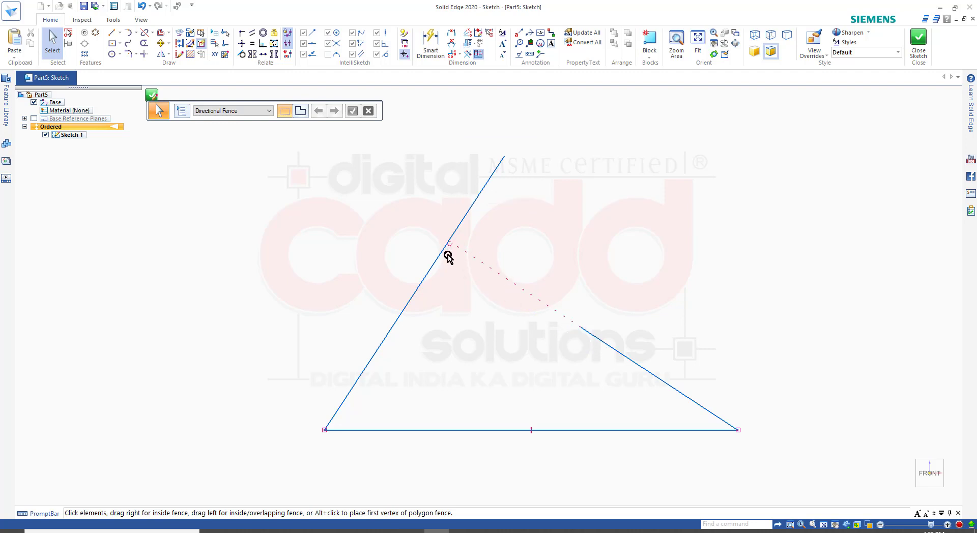
Use Trim Corner on the short right side and the slanted left side to close the triangle's apex
left_click(144, 54)
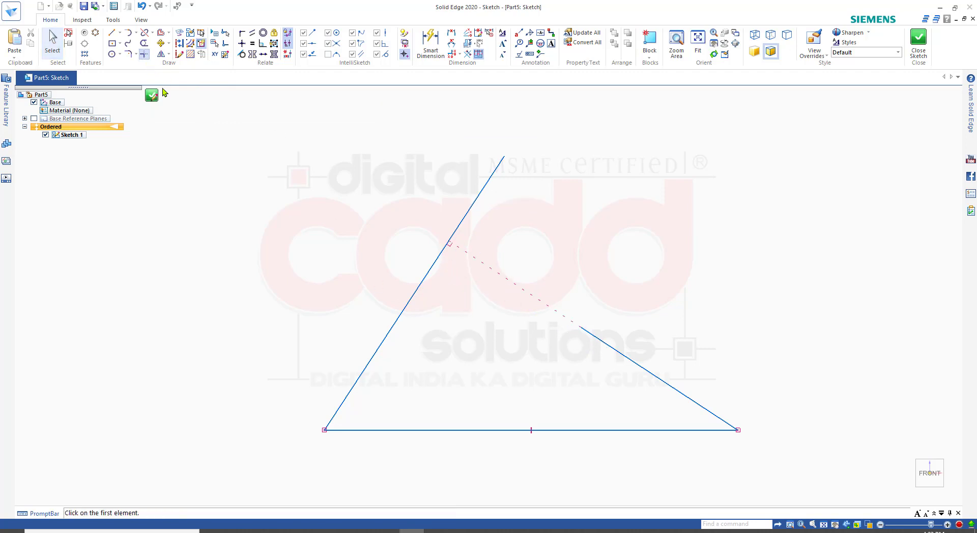
left_click(610, 361)
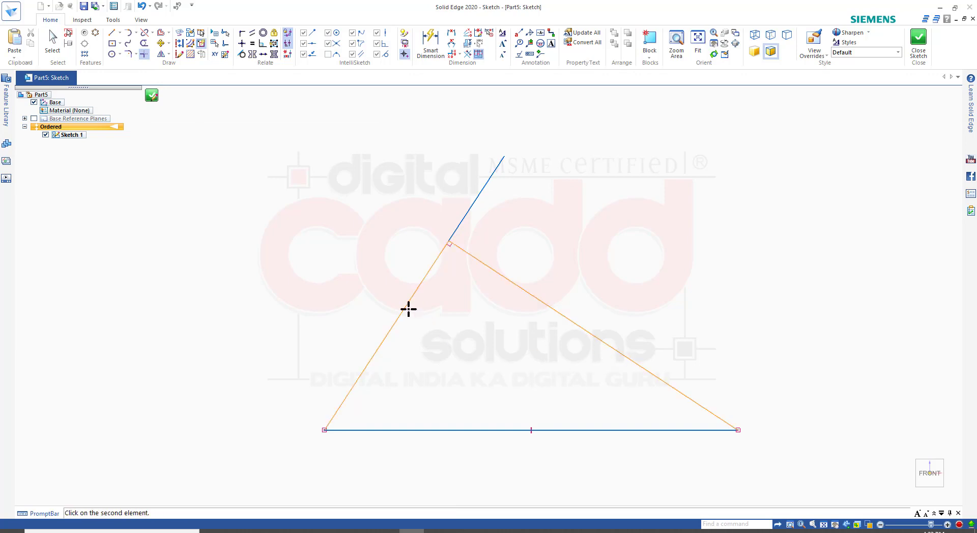
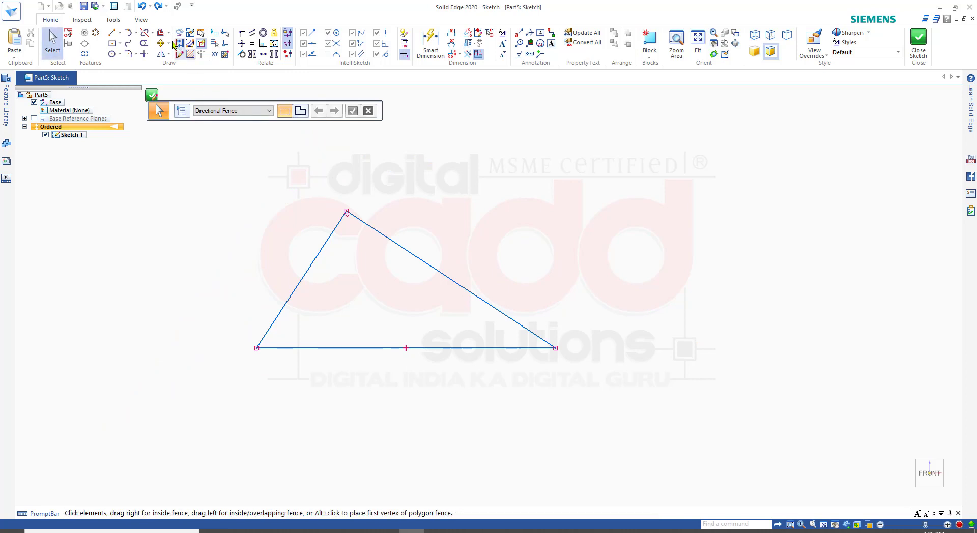
Offset the whole triangle chain outward three times in succession at a distance of 30 mm
left_click(161, 32)
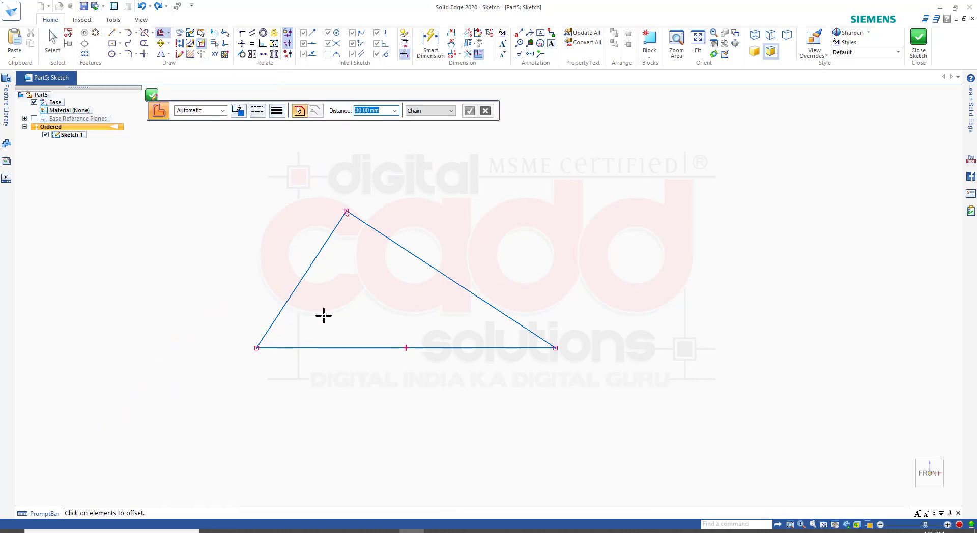
left_click(426, 270)
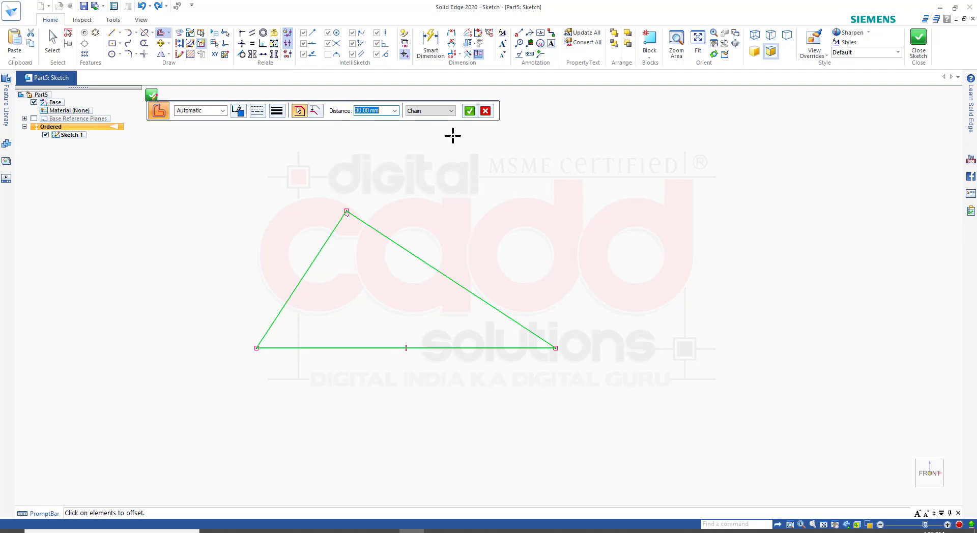
left_click(470, 111)
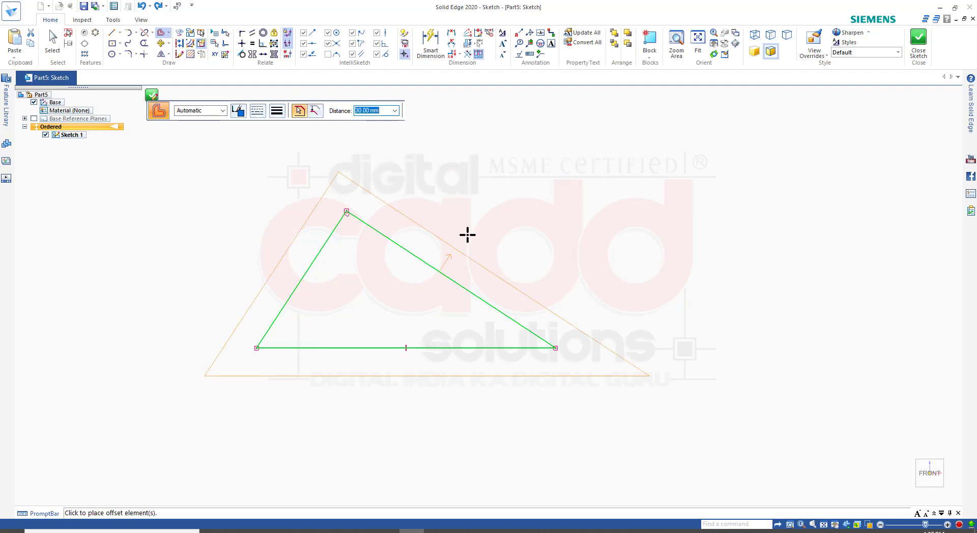
left_click(554, 202)
left_click(580, 199)
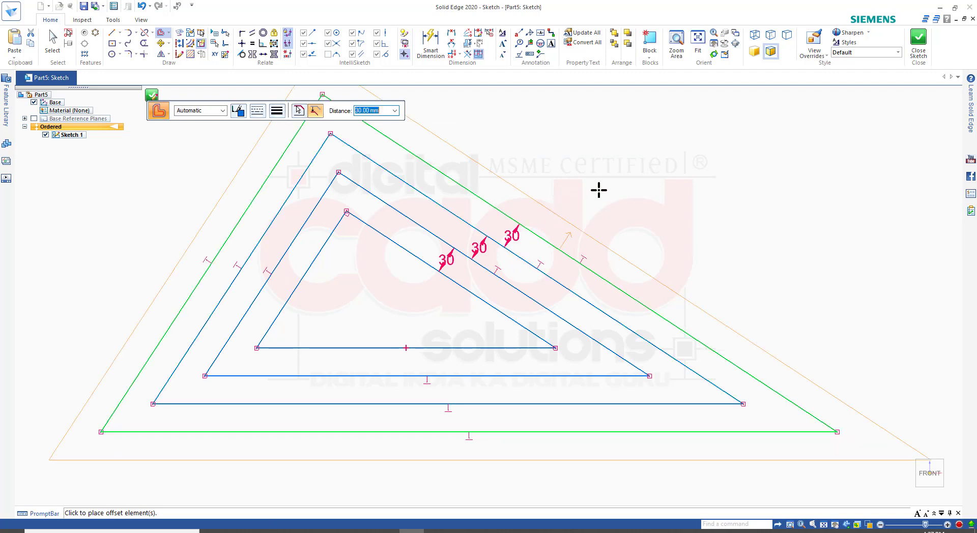
Try to offset the outermost and innermost triangles together at a distance of 30 mm
left_click(299, 111)
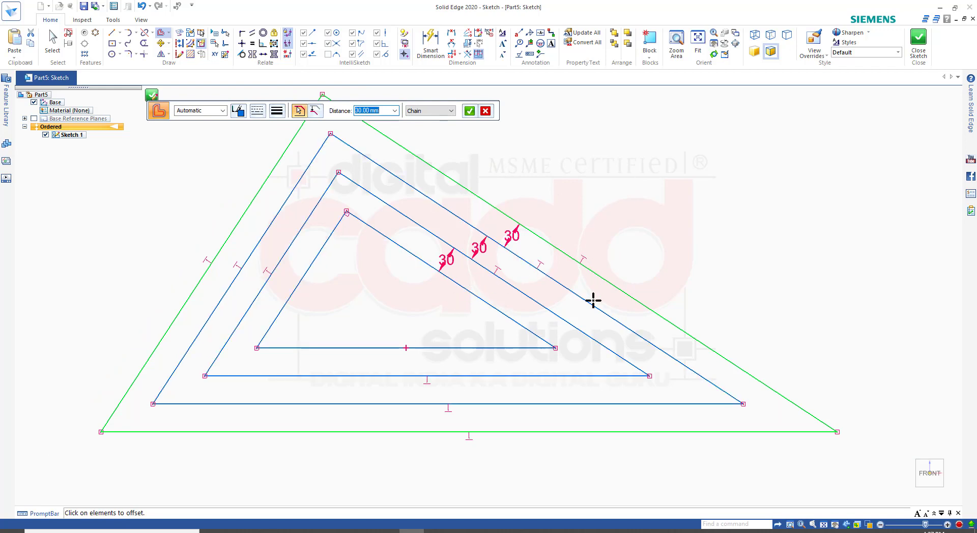
left_click(486, 303)
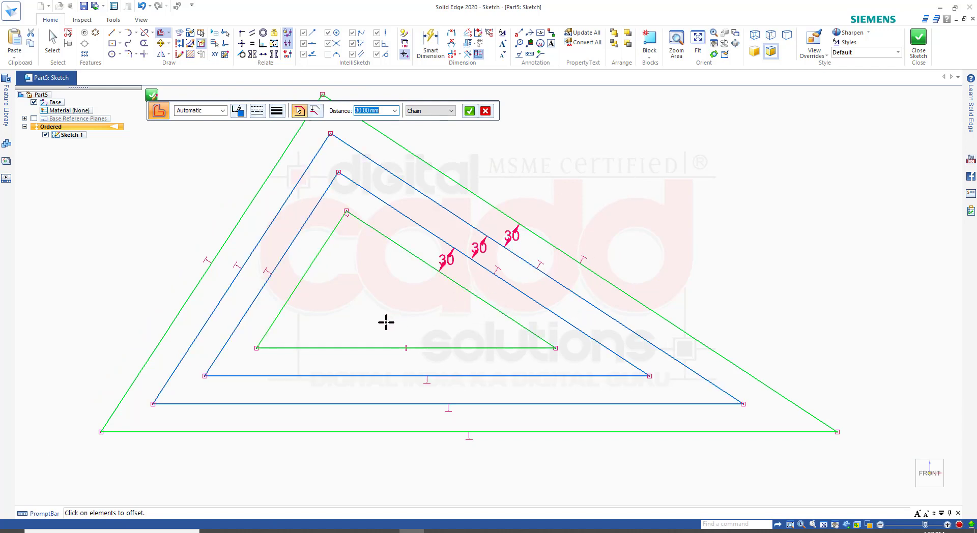
left_click(469, 110)
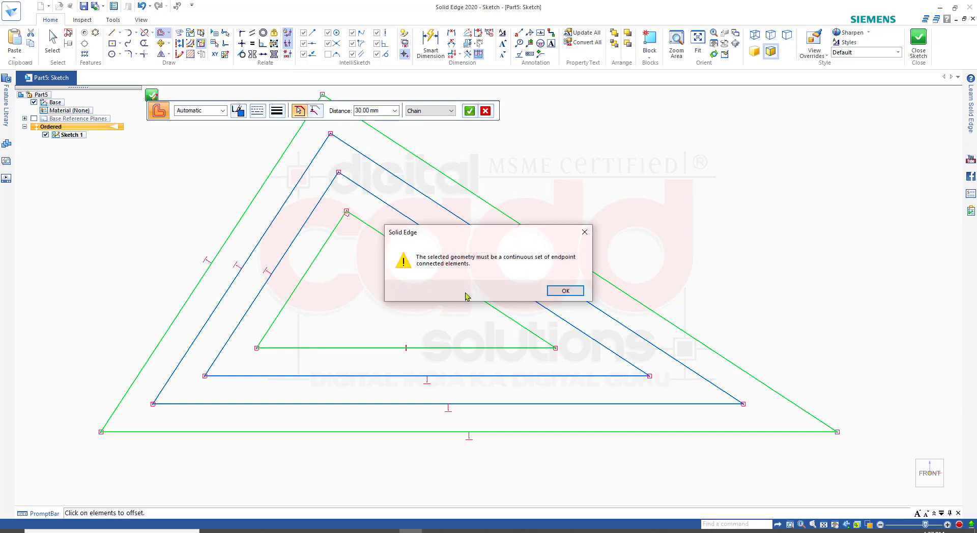
left_click(557, 298)
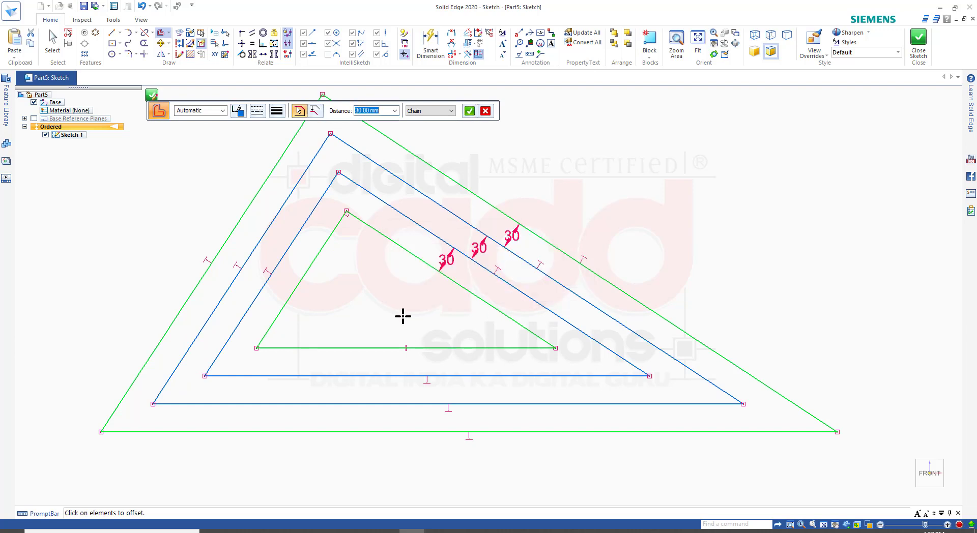
left_click(298, 110)
left_click(307, 247)
key("Escape")
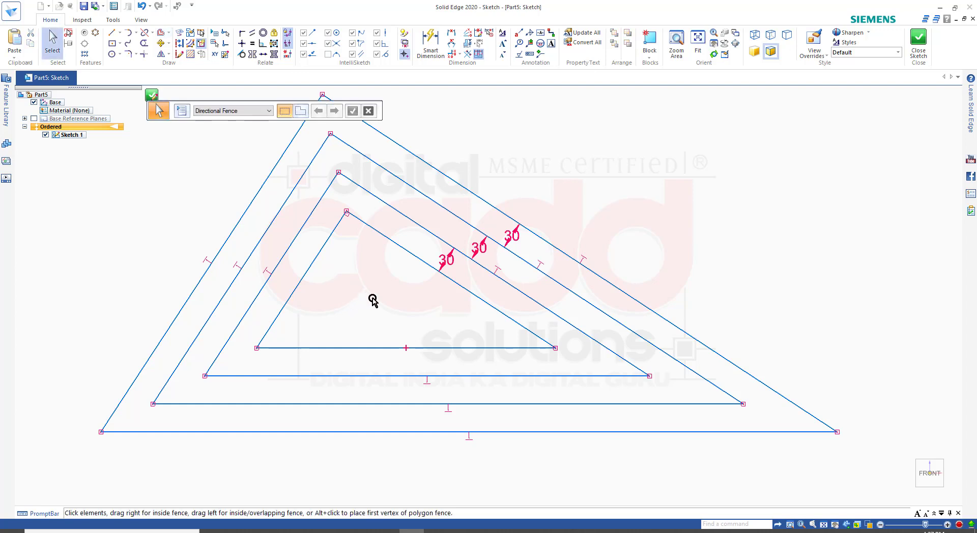
scroll(414, 308, "down", 4)
scroll(424, 291, "up", 2)
scroll(402, 315, "down", 3)
scroll(578, 323, "up", 6)
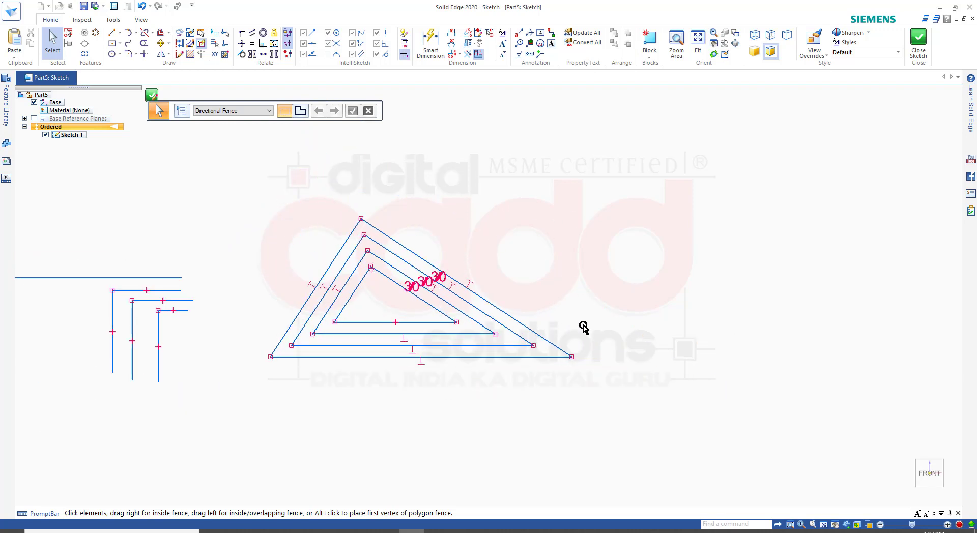
scroll(283, 270, "down", 2)
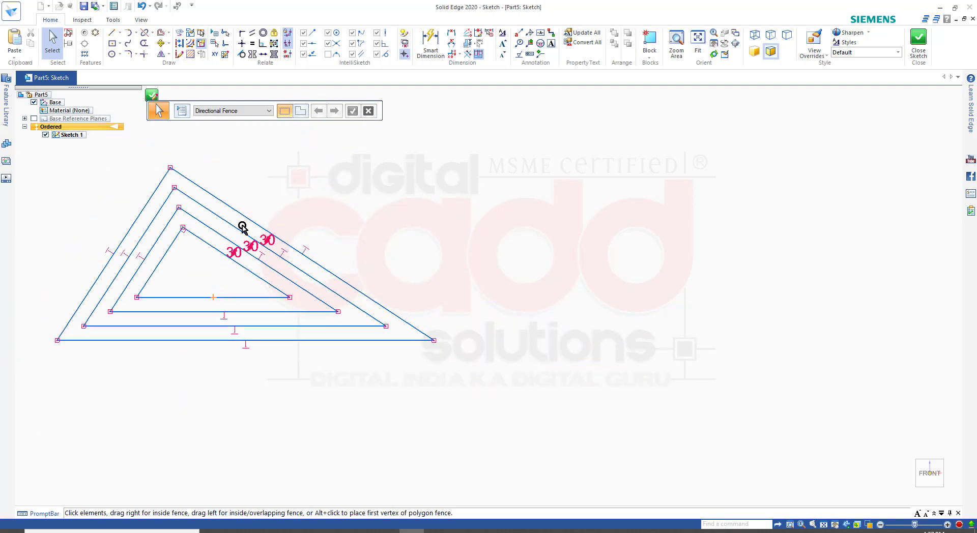
Undo the three outward 30 mm offsets so that only the original triangle is left
scroll(79, 246, "up", 2)
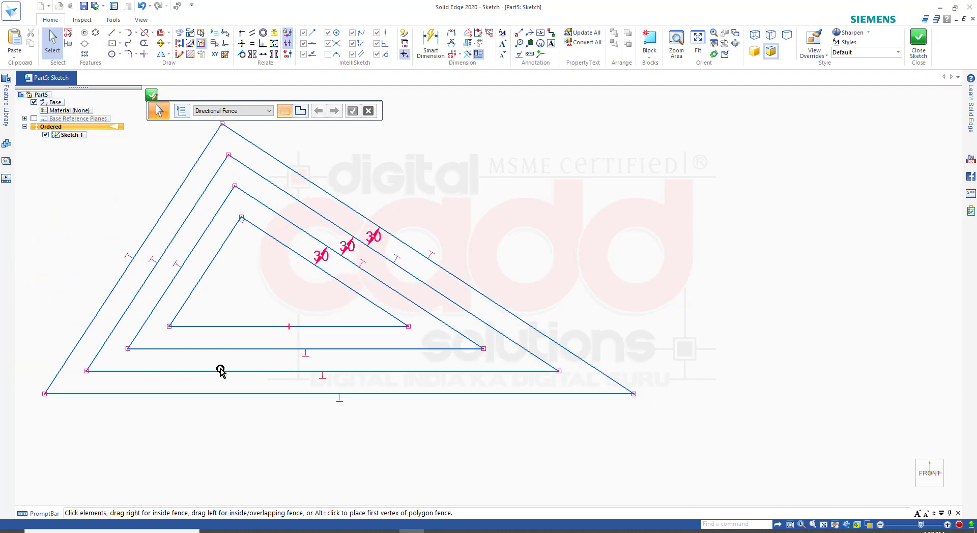
key("ctrl+z")
key("ctrl+z")
key("ctrl+z")
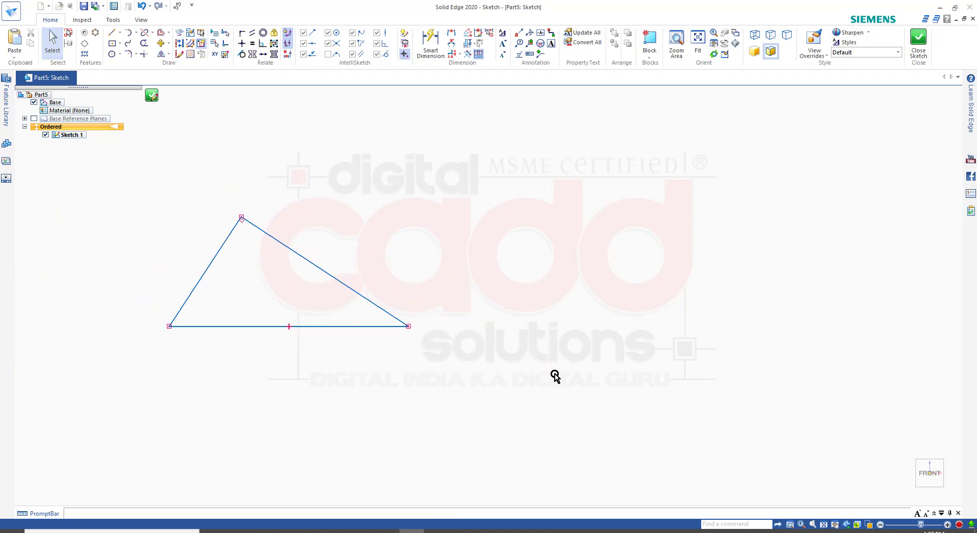
Offset the whole triangle chain outward by 30 mm using a dash-dot line type
scroll(81, 246, "up", 2)
left_click(161, 33)
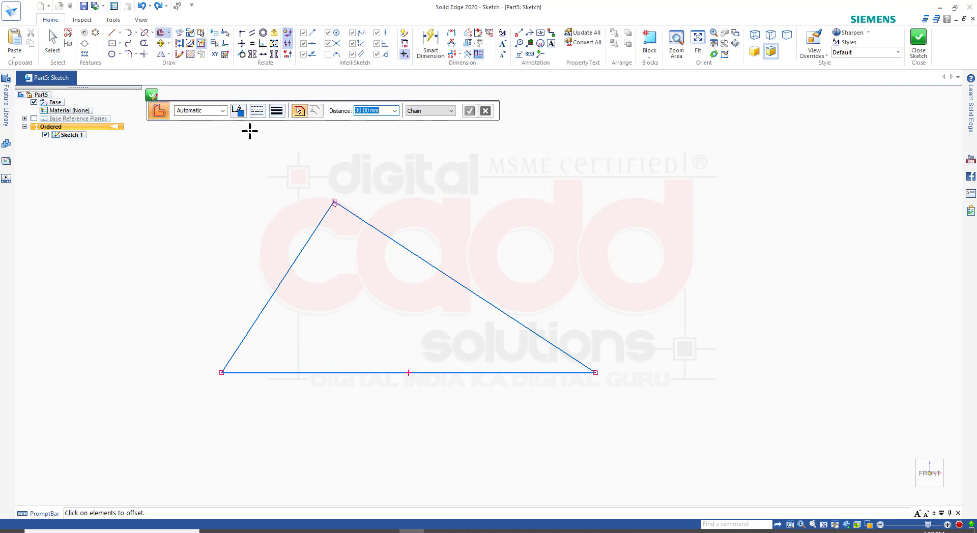
left_click(258, 111)
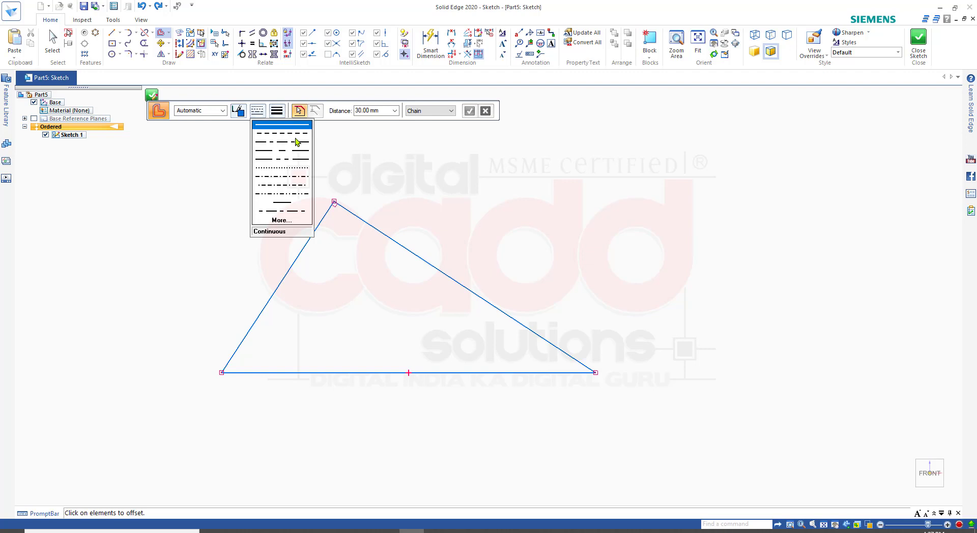
left_click(297, 145)
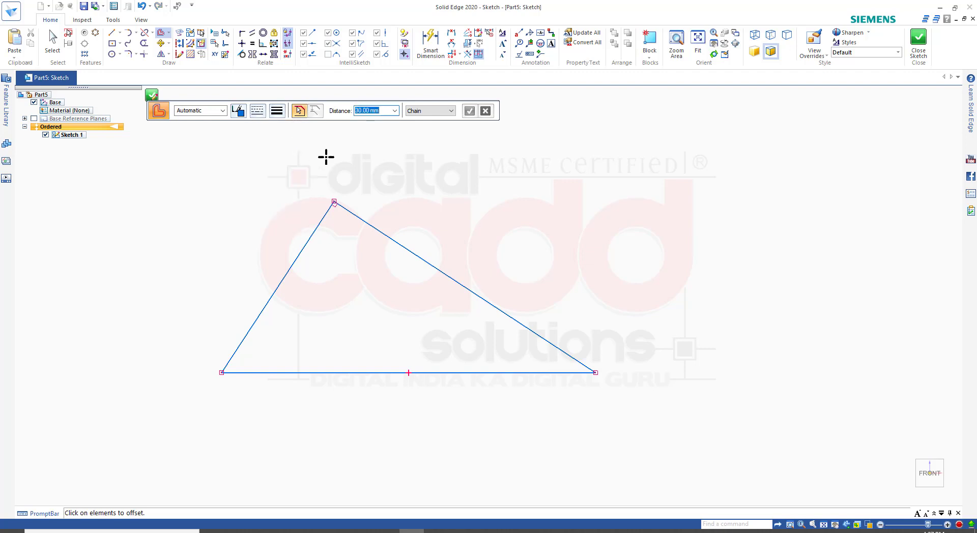
left_click(414, 254)
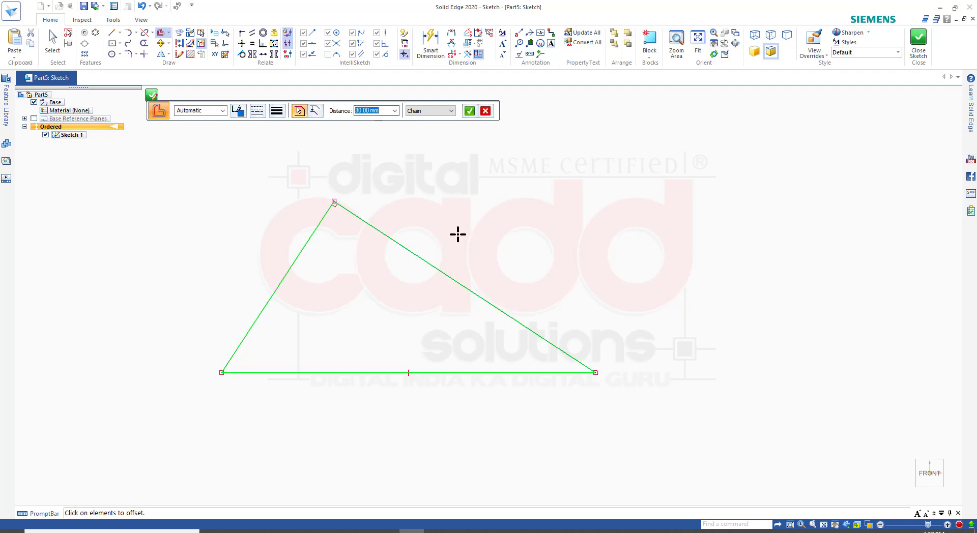
left_click(469, 111)
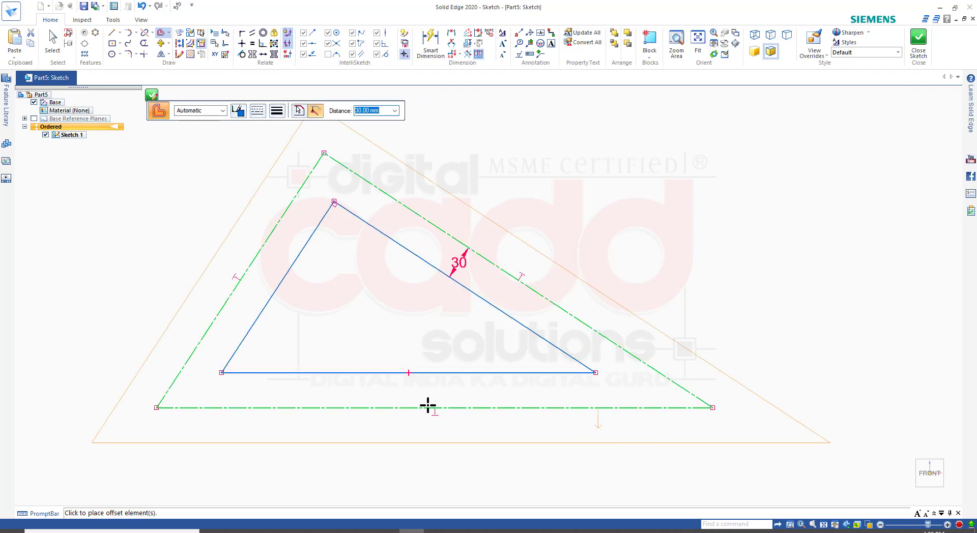
Switch the line type to dashed and place a second triangle offset 30 mm outside the dash-dot one
left_click(257, 111)
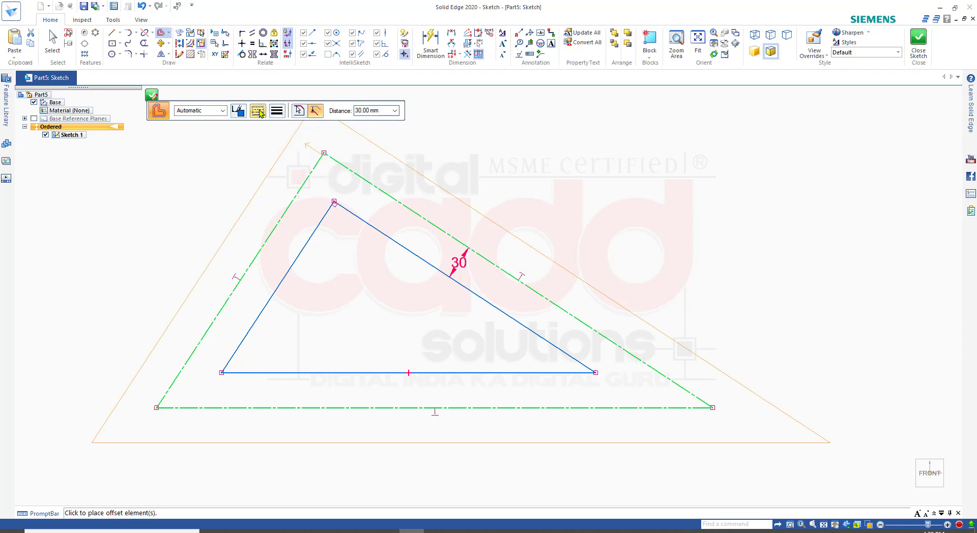
left_click(302, 138)
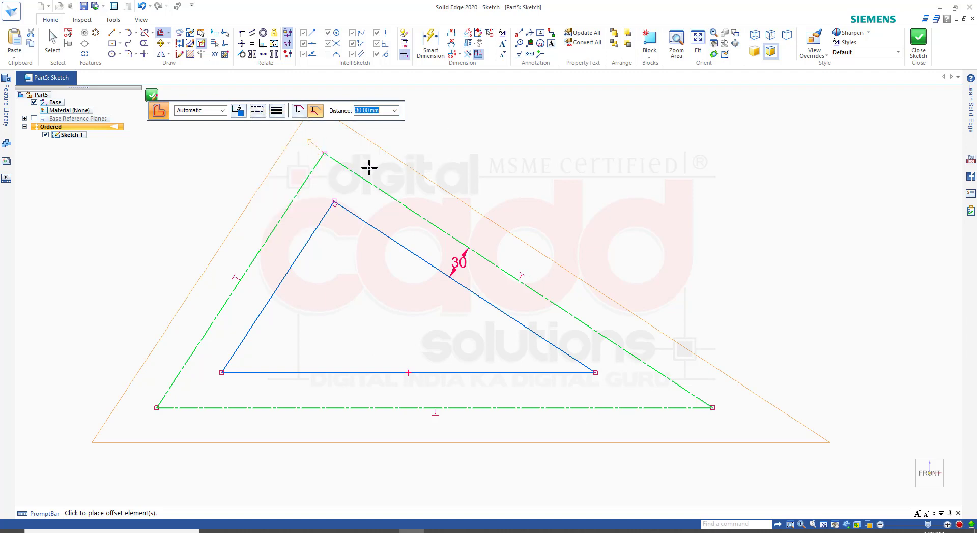
left_click(625, 197)
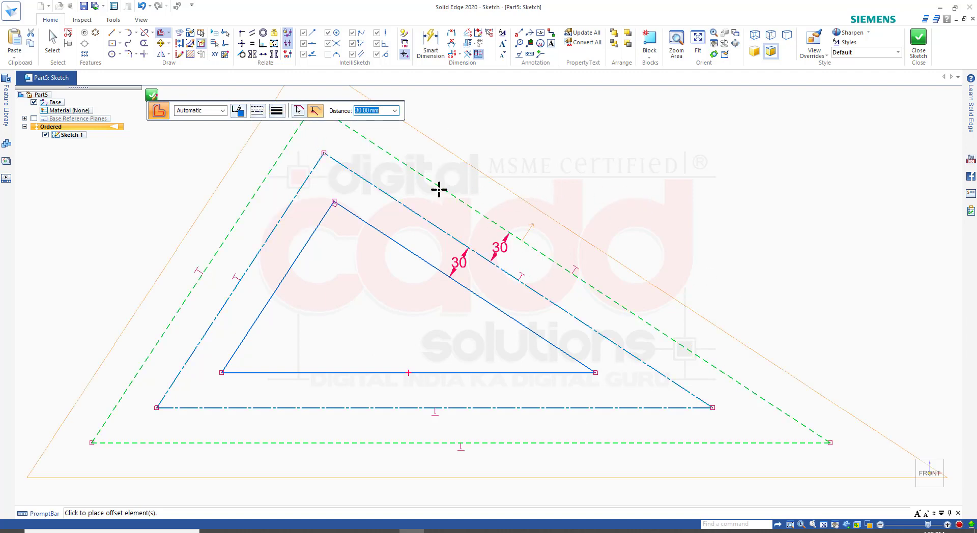
Place a third 30 mm outward offset of the triangle with a continuous line type and 1.40 mm line width
left_click(253, 116)
left_click(264, 127)
left_click(280, 115)
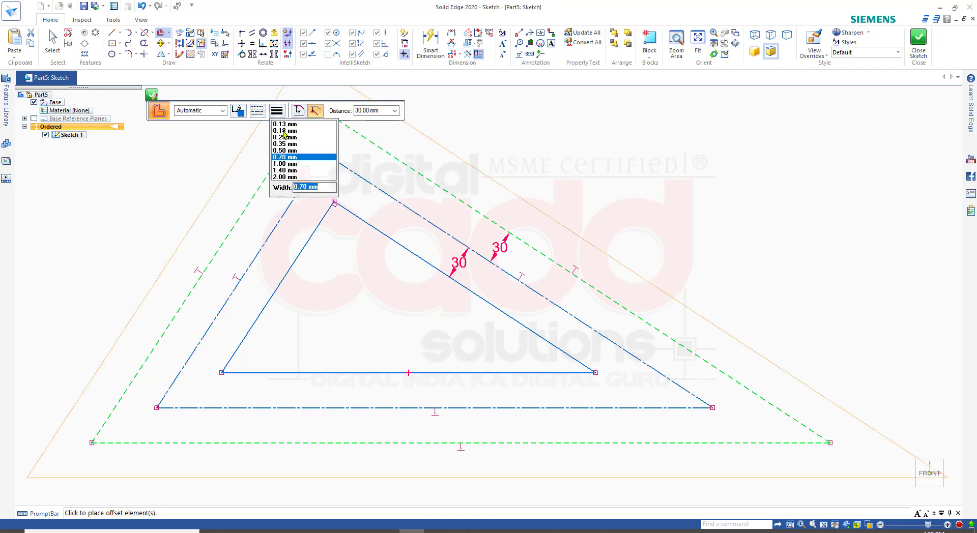
left_click(291, 170)
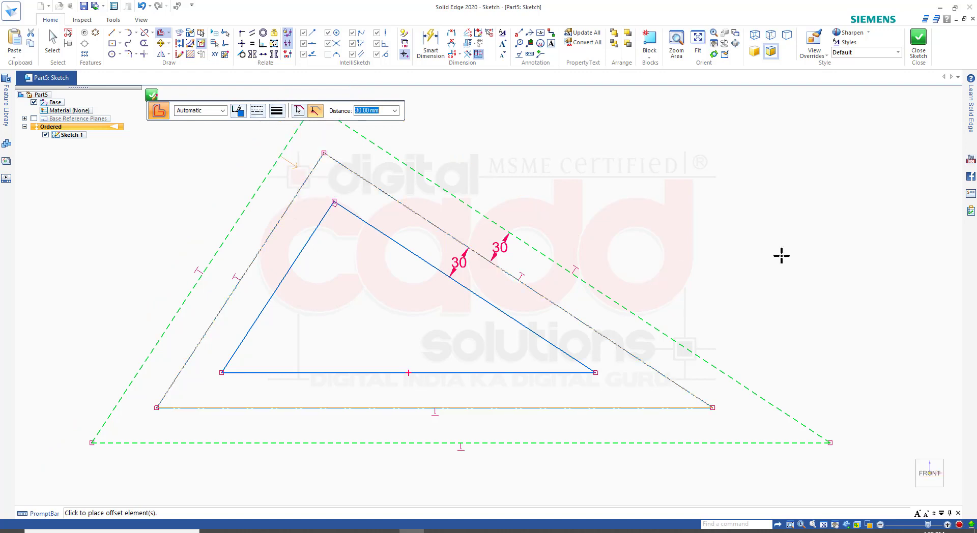
left_click(791, 221)
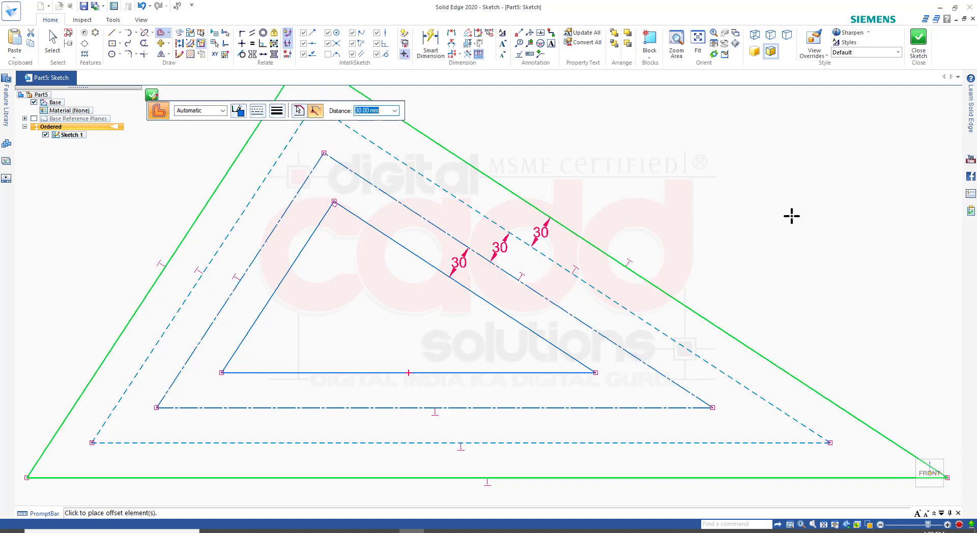
scroll(661, 233, "down", 2)
right_click(696, 191)
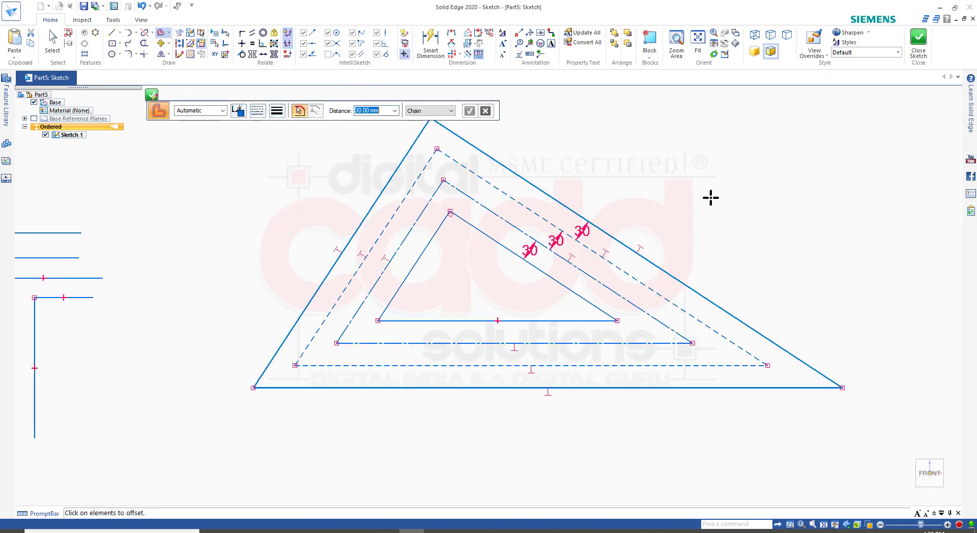
key("Escape")
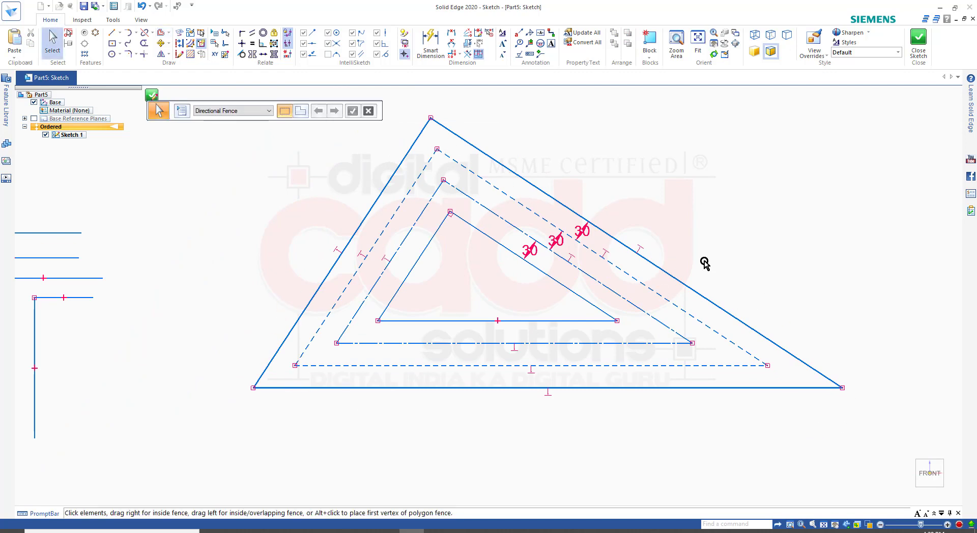
scroll(691, 289, "down", 3)
scroll(682, 290, "up", 2)
scroll(519, 316, "up", 1)
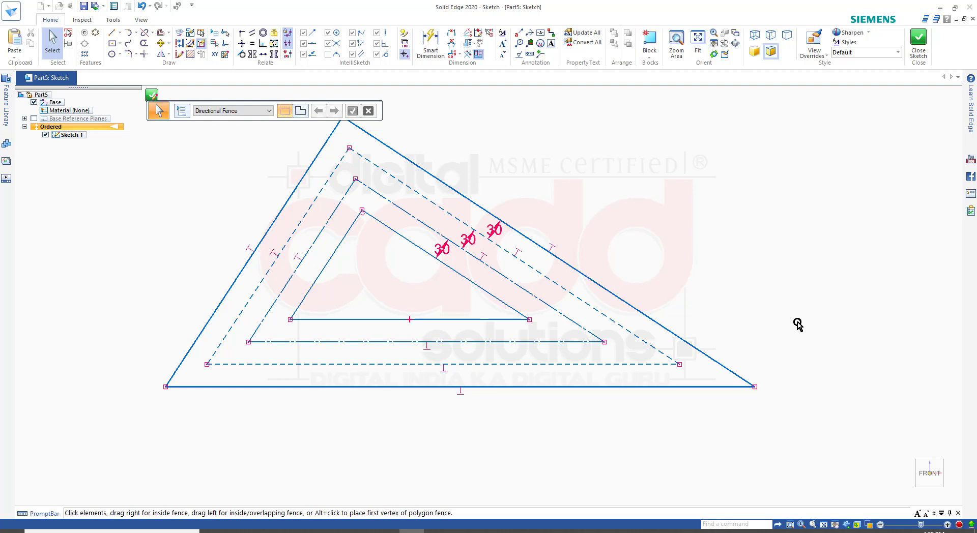
left_click(436, 531)
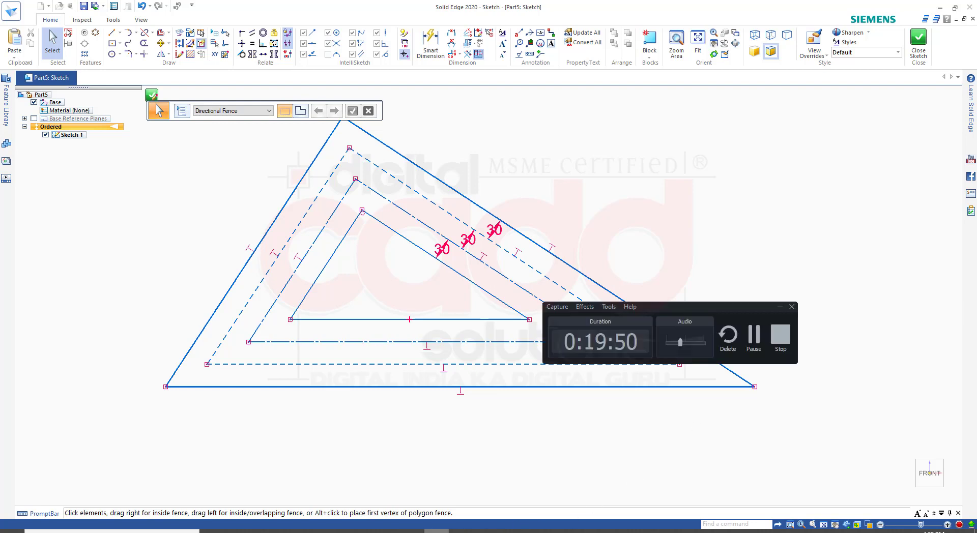
left_click(436, 531)
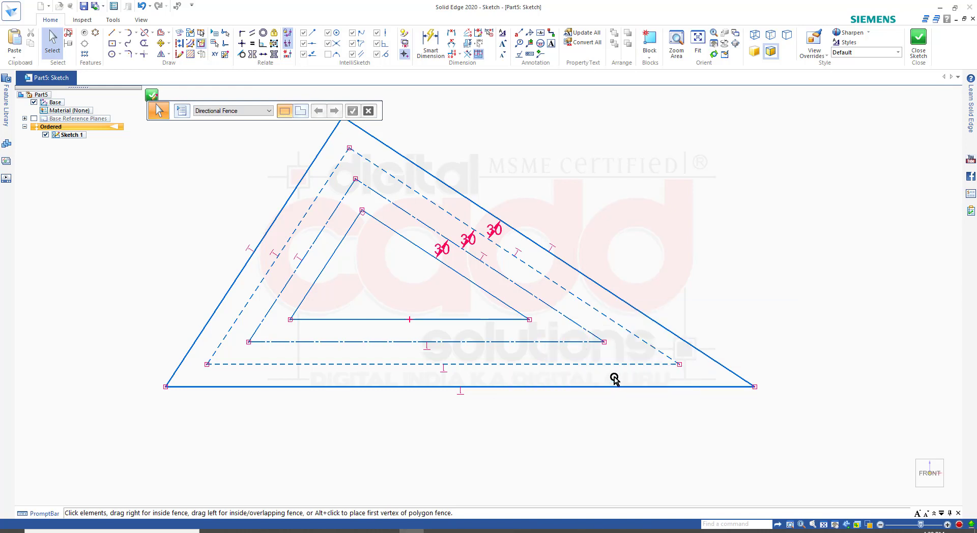
scroll(314, 285, "down", 5)
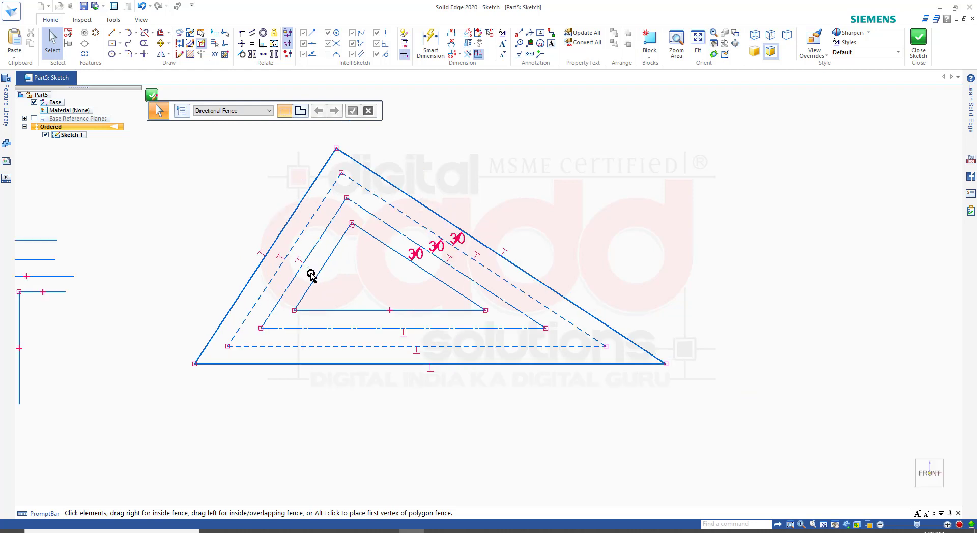
scroll(482, 297, "up", 5)
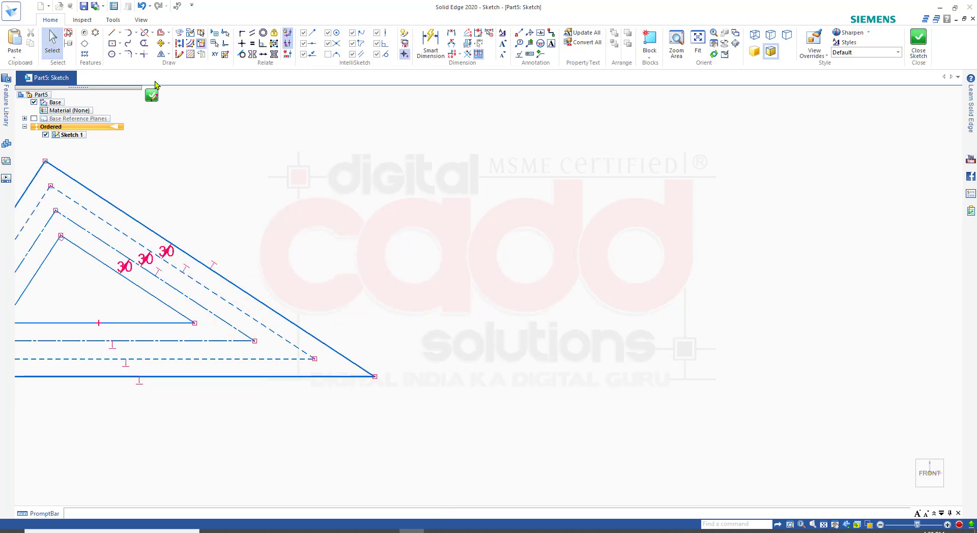
left_click(168, 32)
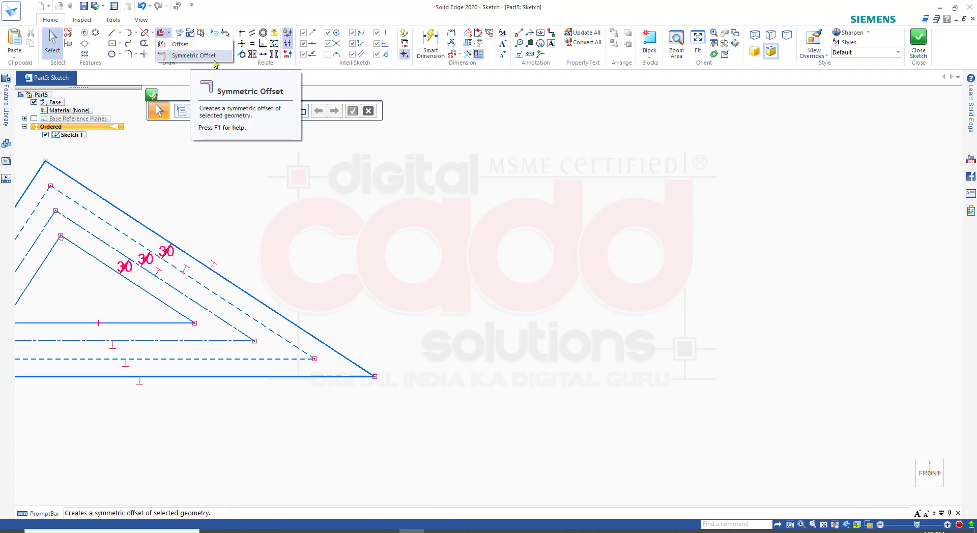
left_click(214, 60)
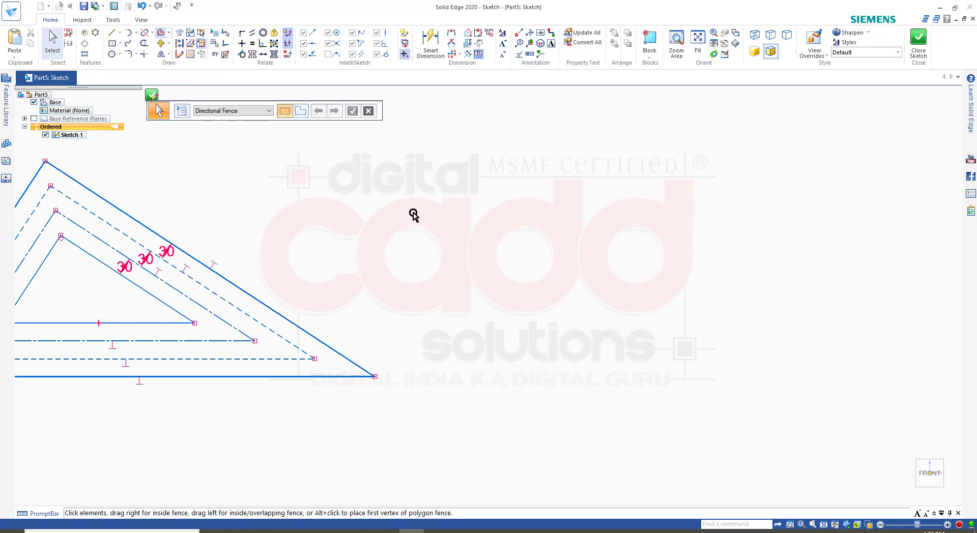
key("Escape")
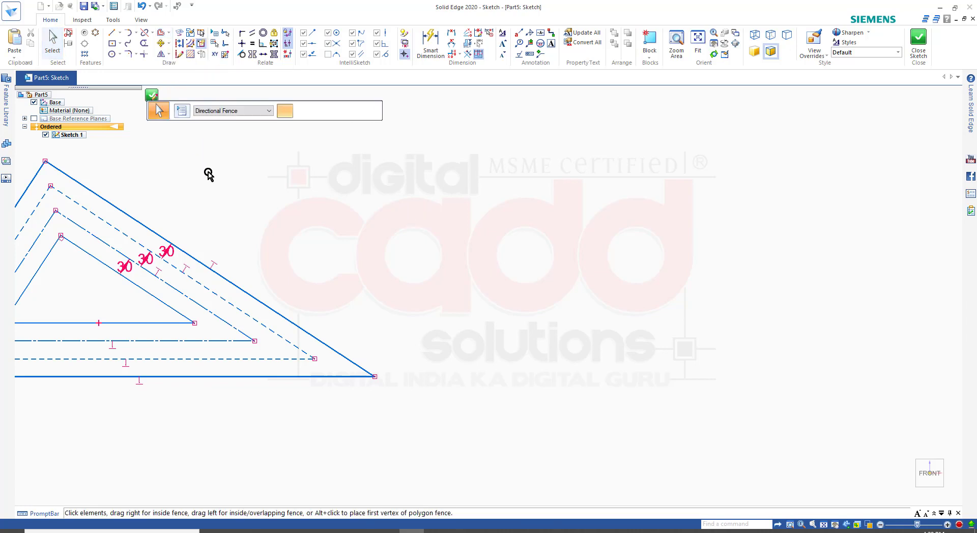
right_click(269, 157)
left_click(437, 179)
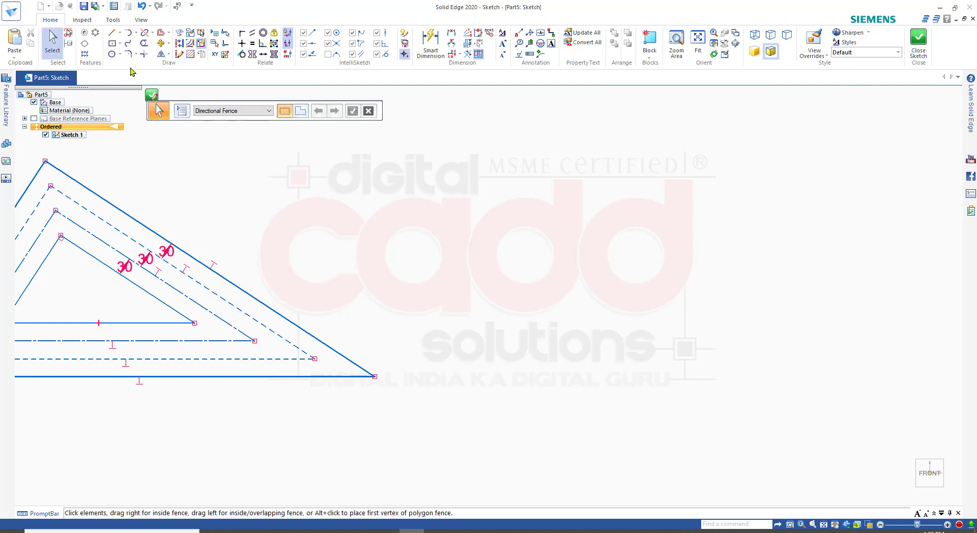
Draw a single horizontal line in the empty area beside the offset triangles
left_click(111, 32)
left_click(550, 227)
left_click(692, 227)
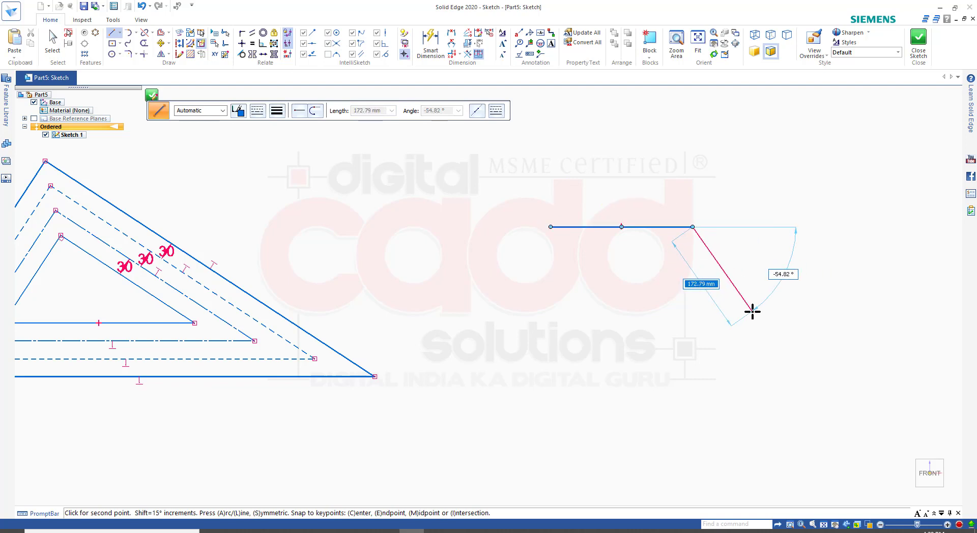
right_click(747, 192)
scroll(636, 319, "down", 1)
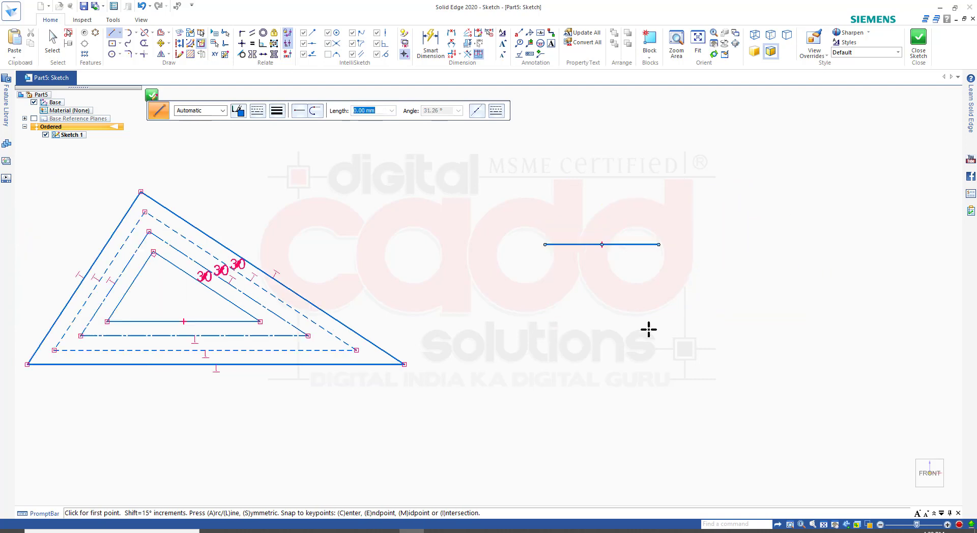
scroll(809, 251, "up", 2)
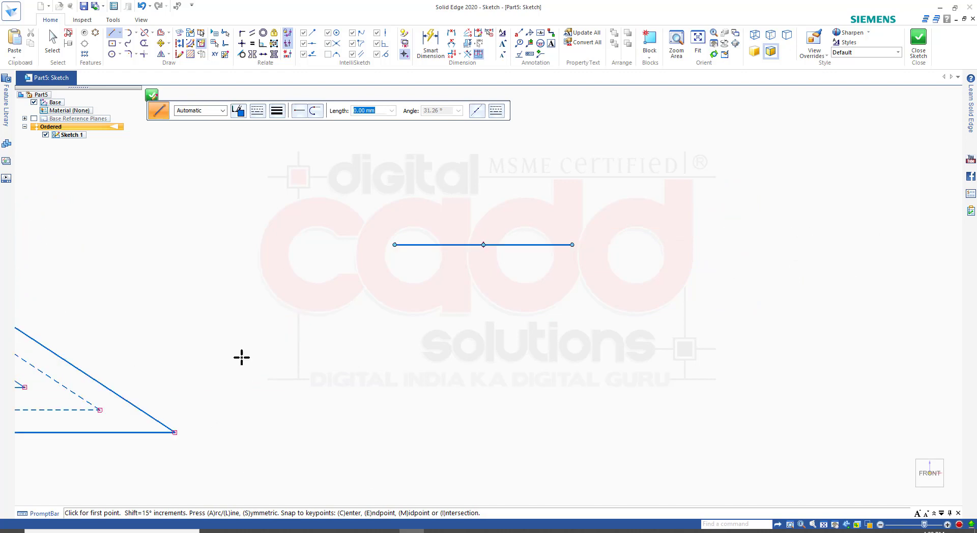
Draw an Arc by 3 Points with a radius of about 92 mm beside the horizontal line
left_click(136, 33)
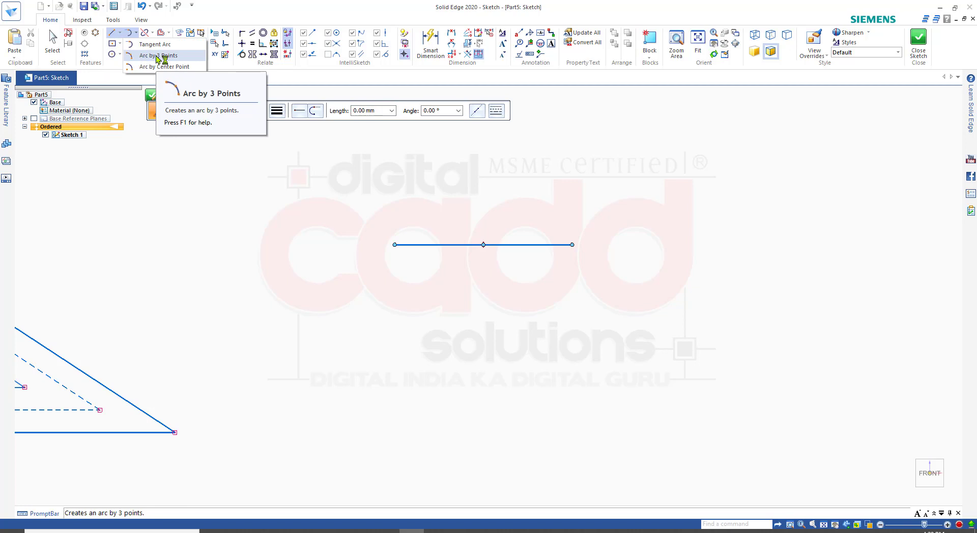
left_click(158, 56)
left_click(814, 237)
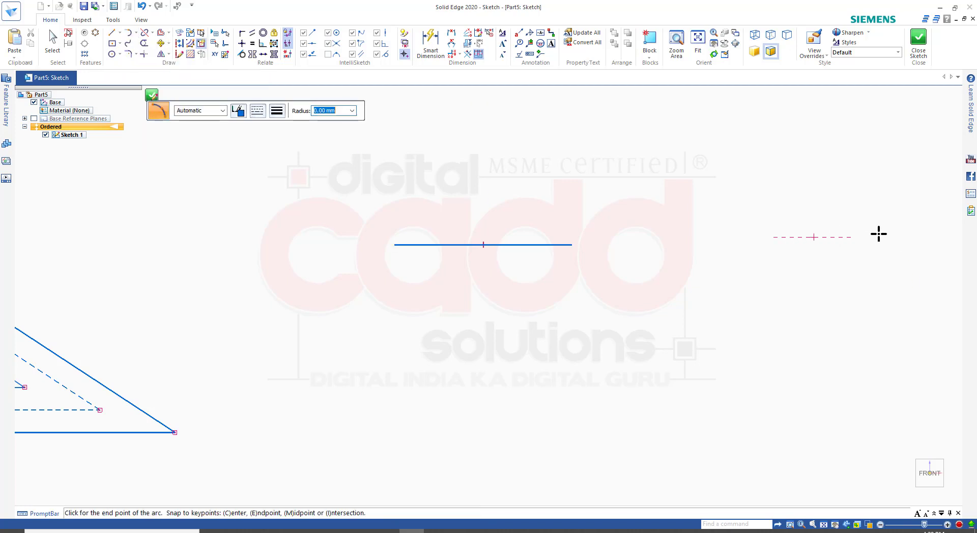
left_click(894, 238)
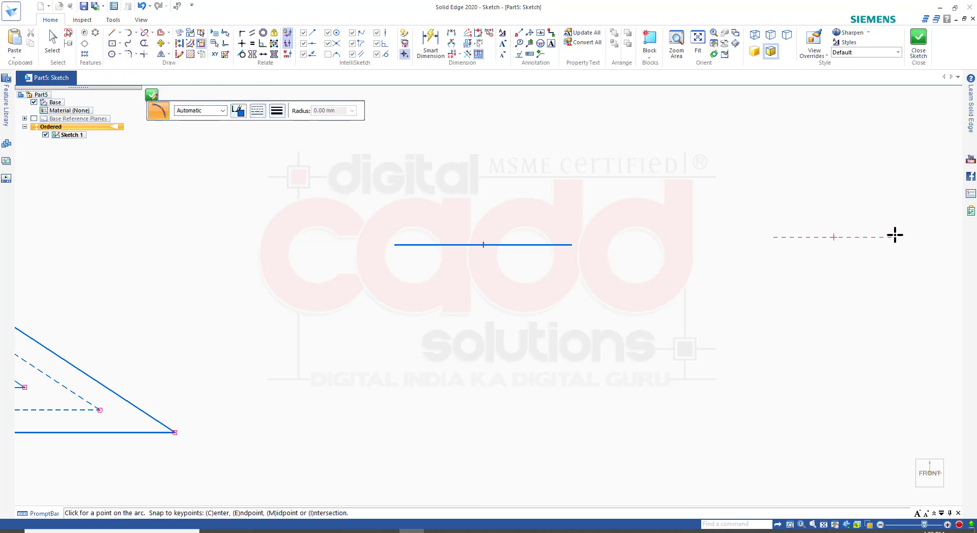
left_click(889, 310)
scroll(450, 333, "down", 3)
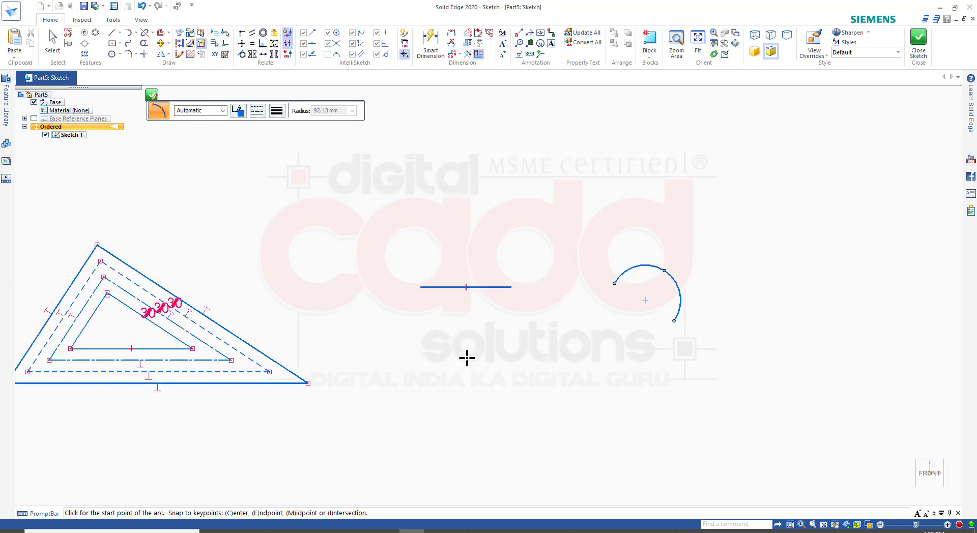
scroll(763, 262, "up", 2)
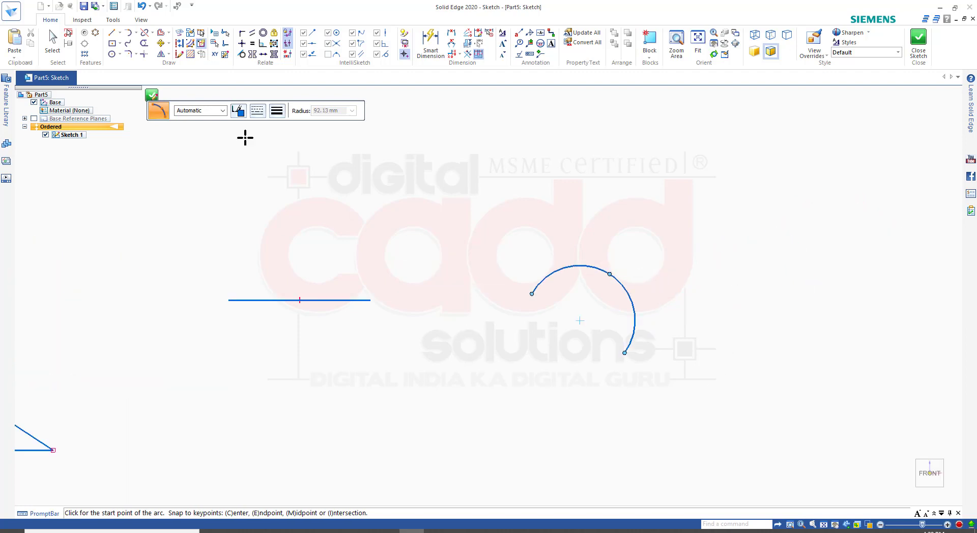
Draw an Arc by Center Point above the horizontal line, with a radius of about 97 mm and a sweep of about 179°
left_click(136, 33)
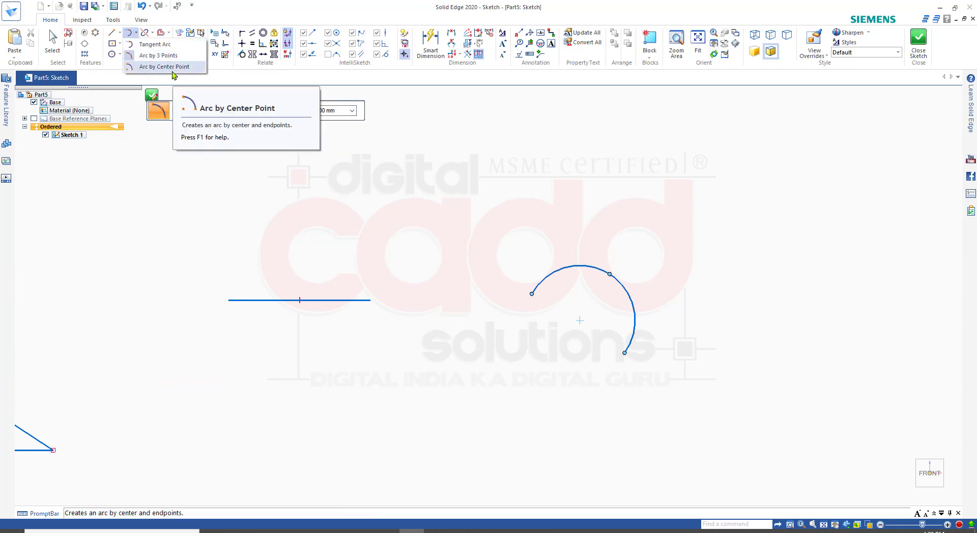
left_click(171, 67)
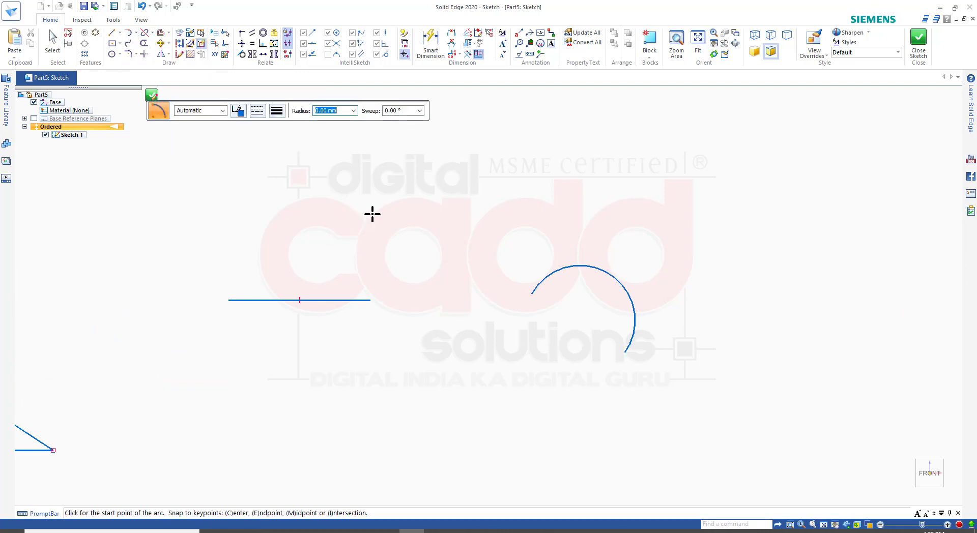
left_click(403, 214)
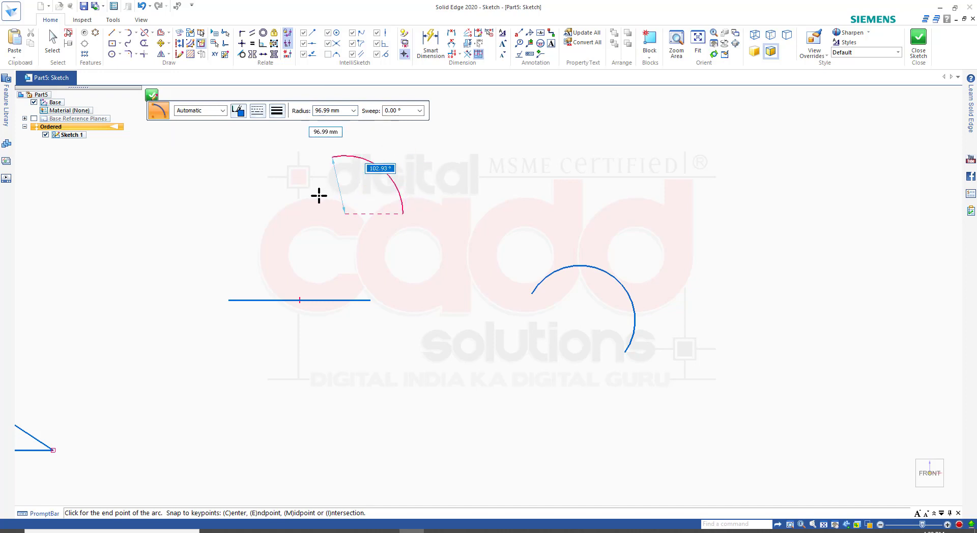
left_click(310, 212)
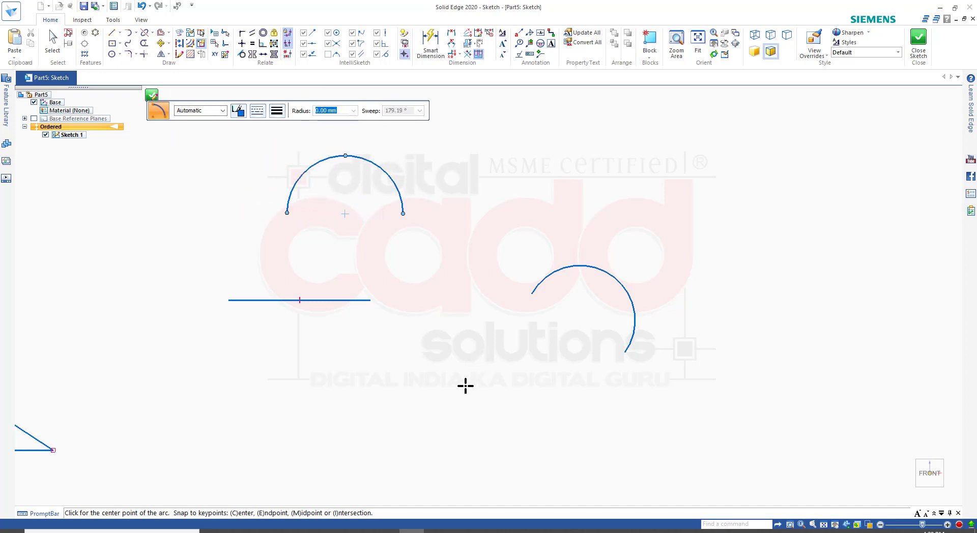
key("Escape")
scroll(475, 158, "up", 2)
scroll(366, 283, "down", 2)
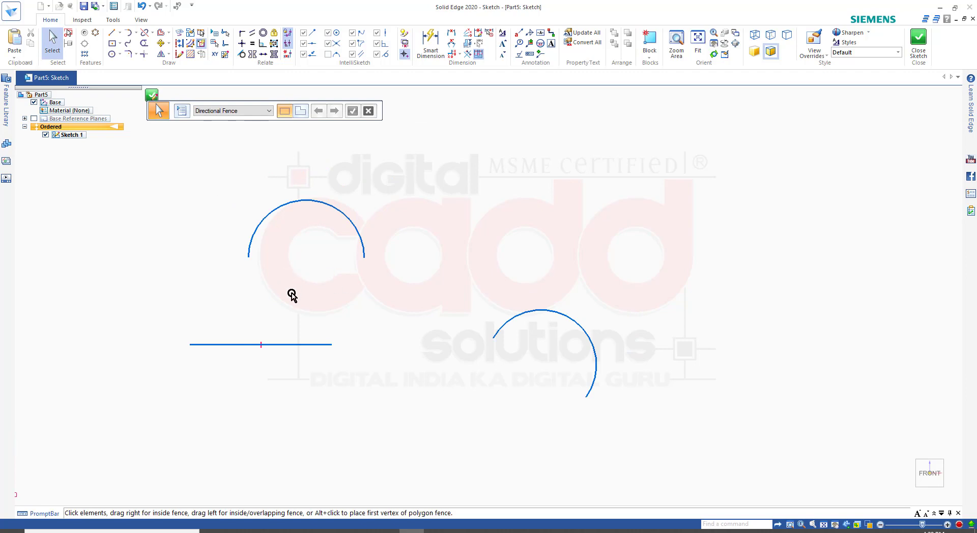
scroll(216, 326, "up", 2)
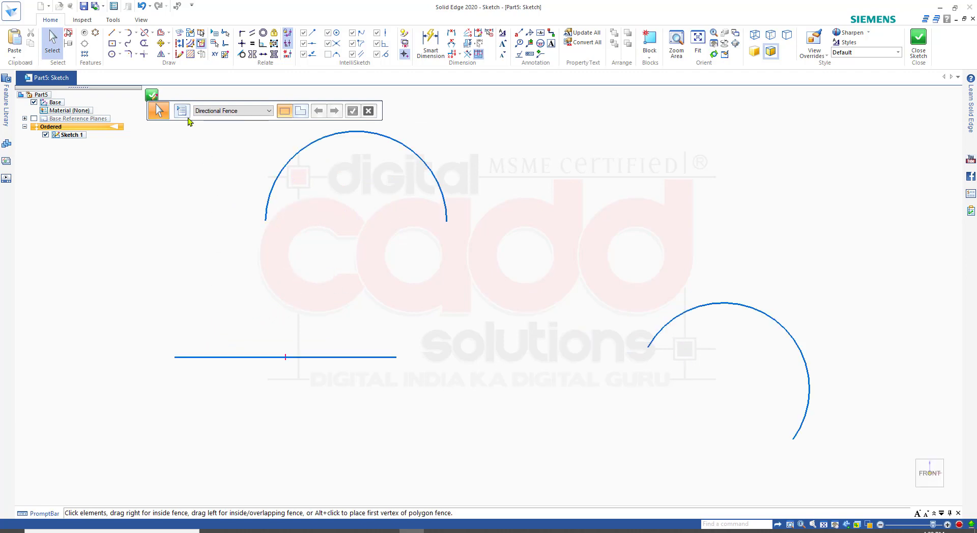
Start Symmetric Offset and examine its width, radius, cap type, cap fillet radius and apply-radii options
left_click(169, 33)
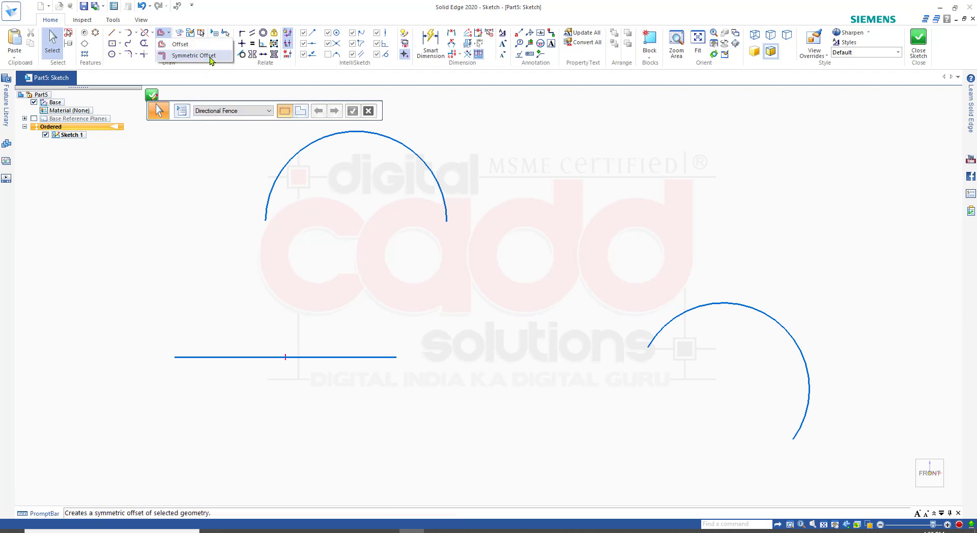
left_click(210, 57)
left_click_drag(478, 211, 593, 117)
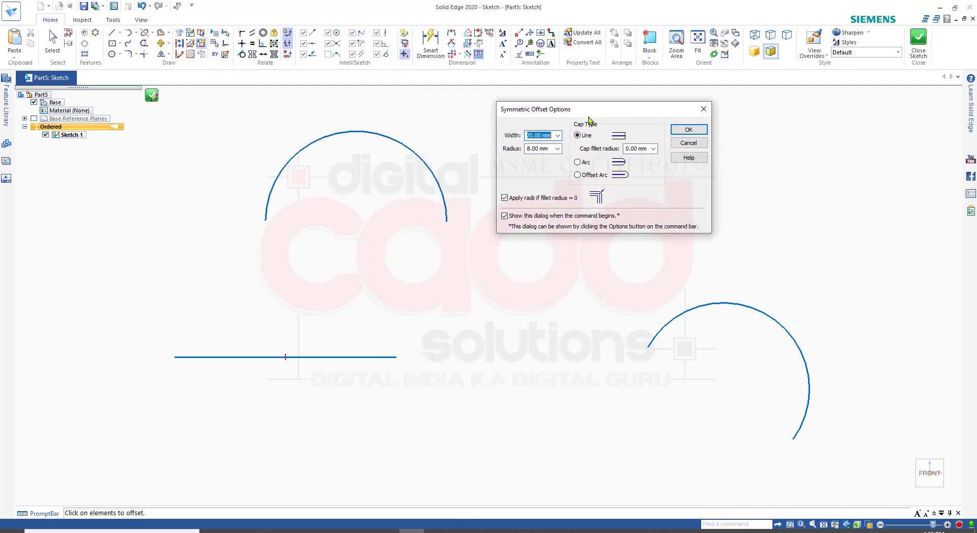
mouse_move(486, 92)
left_mouse_down()
mouse_move(504, 117)
mouse_move(716, 241)
left_mouse_up()
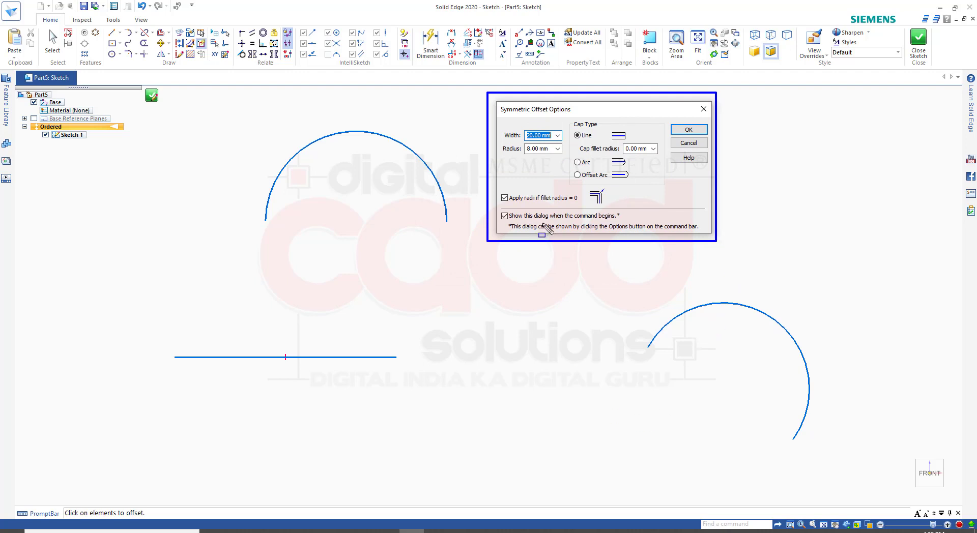
mouse_move(568, 118)
left_mouse_down()
mouse_move(591, 142)
mouse_move(660, 155)
left_mouse_up()
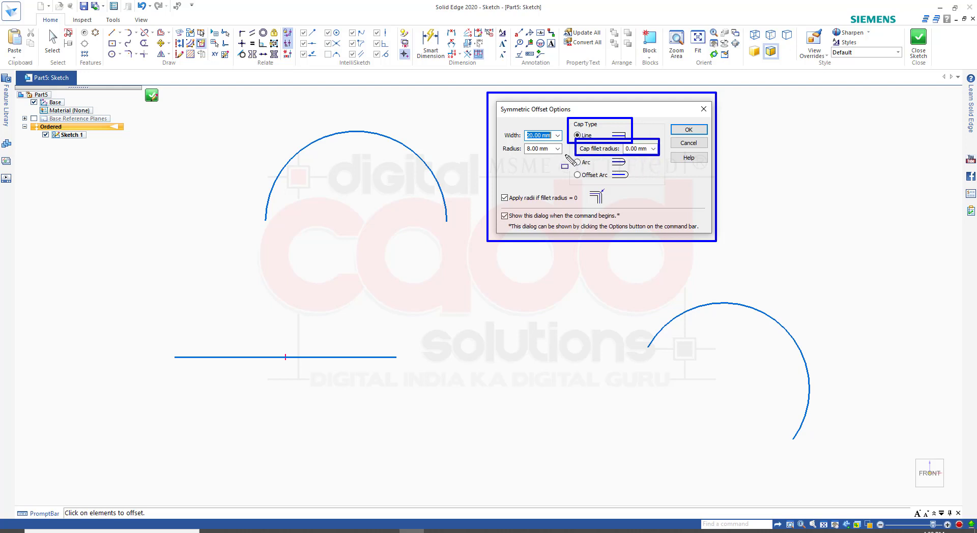
left_click_drag(565, 152, 643, 186)
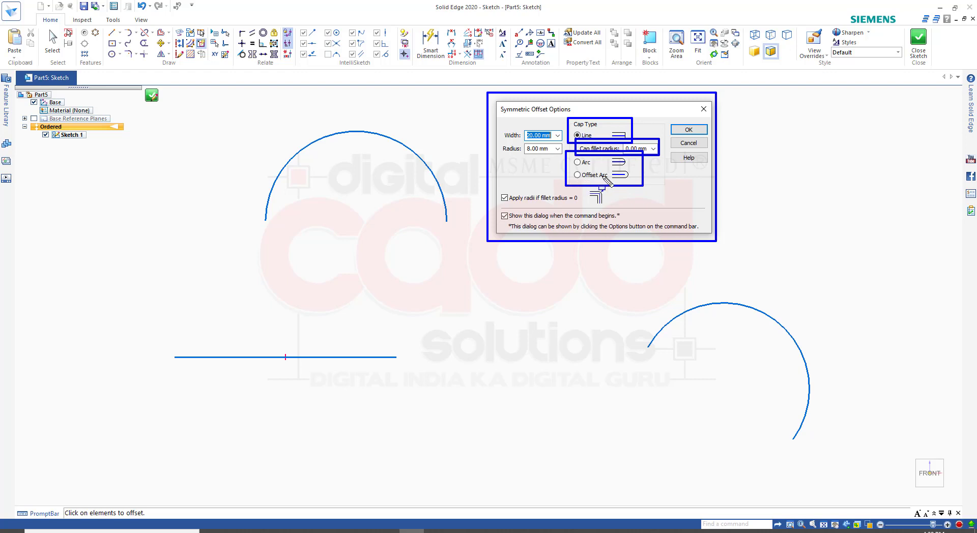
mouse_move(493, 186)
left_mouse_down()
mouse_move(543, 206)
mouse_move(607, 209)
left_mouse_up()
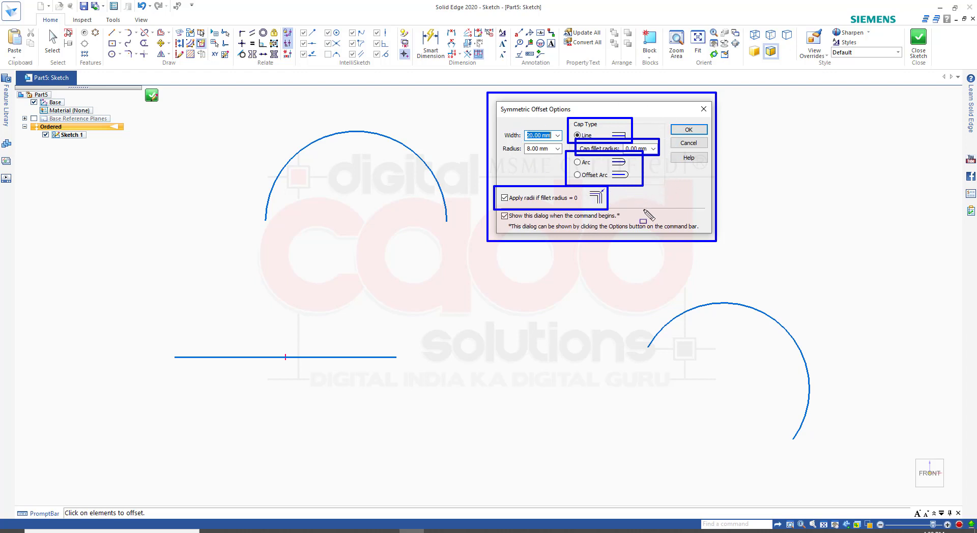
key("Escape")
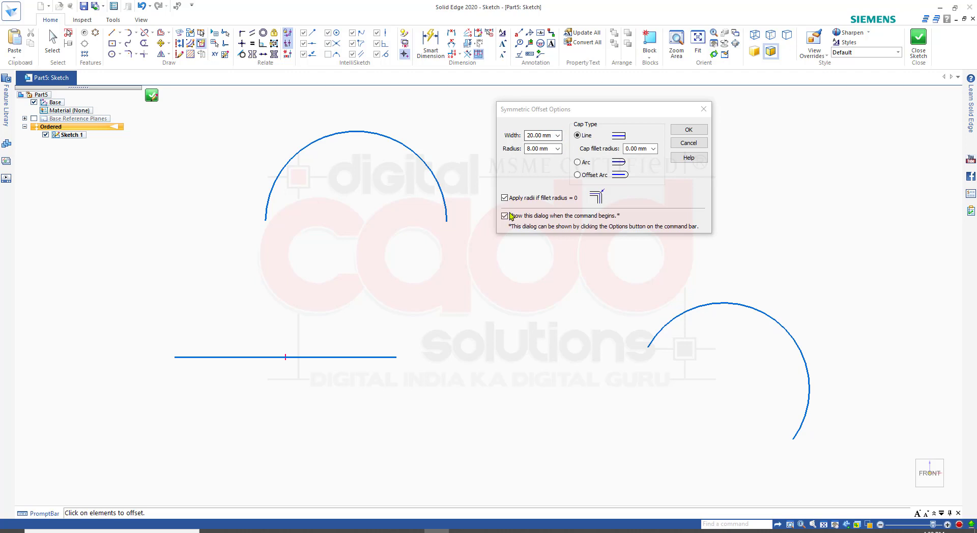
Set the symmetric offset width to 30 mm with Line caps and apply it to the horizontal line
left_click(549, 134)
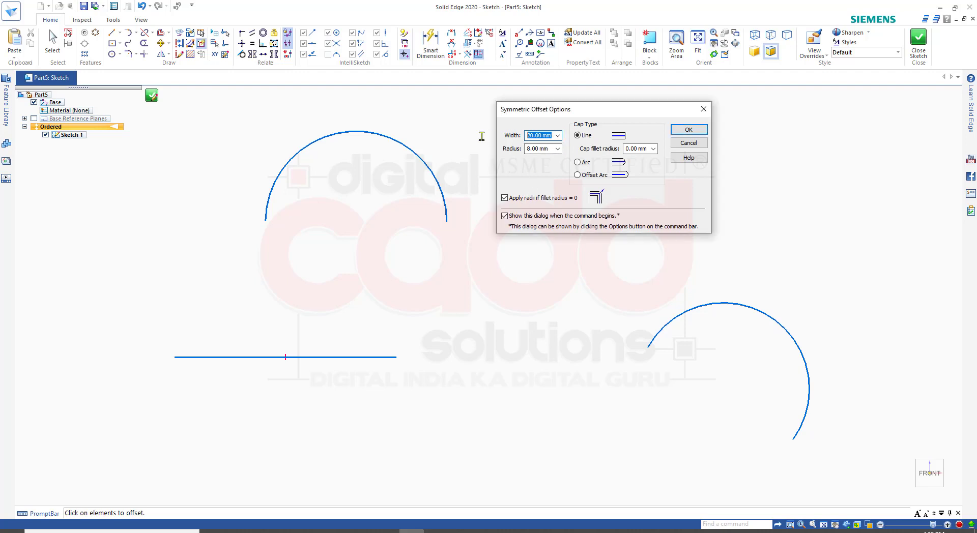
type("30")
left_click(685, 130)
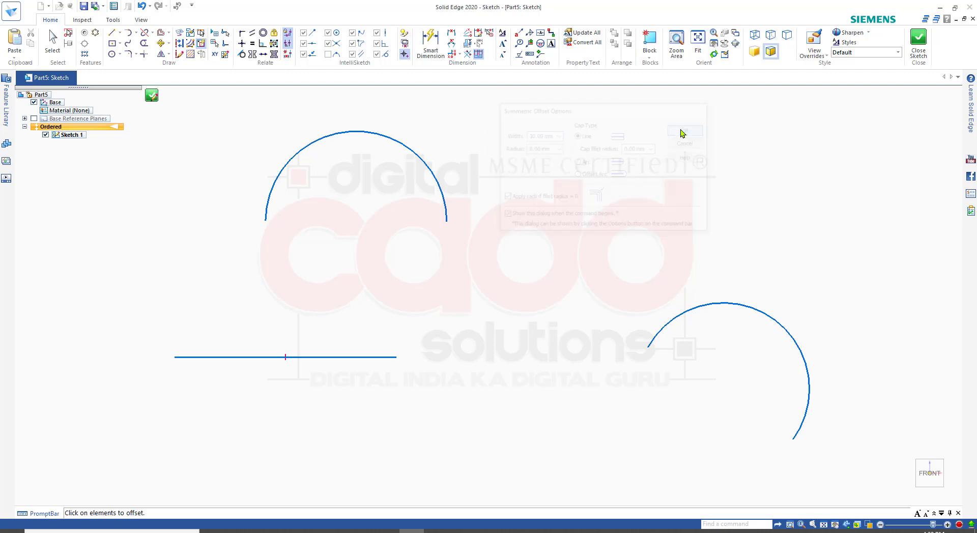
left_click(340, 358)
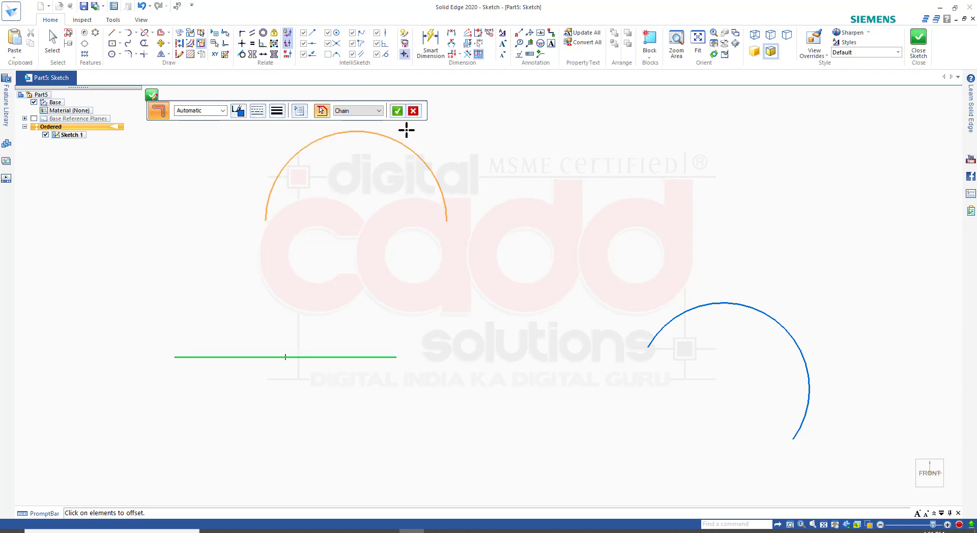
left_click(397, 110)
scroll(219, 355, "down", 3)
scroll(207, 359, "up", 5)
scroll(179, 363, "up", 3)
scroll(159, 395, "down", 3)
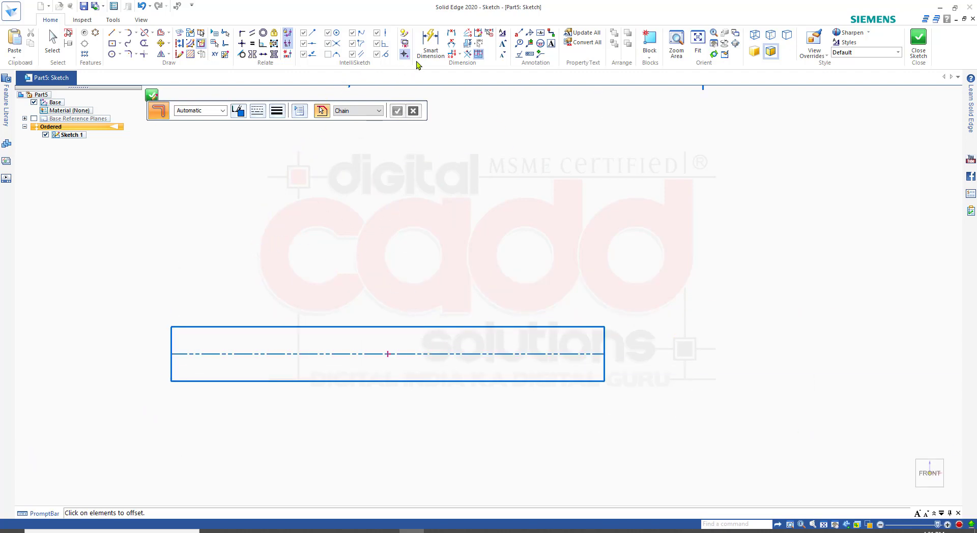
Add a Smart Dimension to the short end edge of the symmetric offset rectangle
left_click(429, 45)
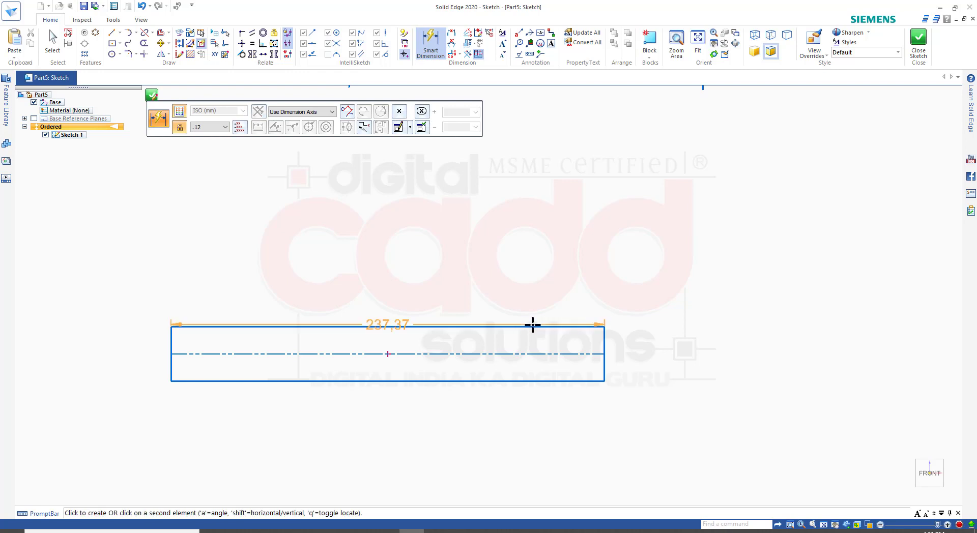
left_click(604, 358)
left_click(638, 366)
scroll(661, 425, "down", 2)
scroll(669, 407, "up", 3)
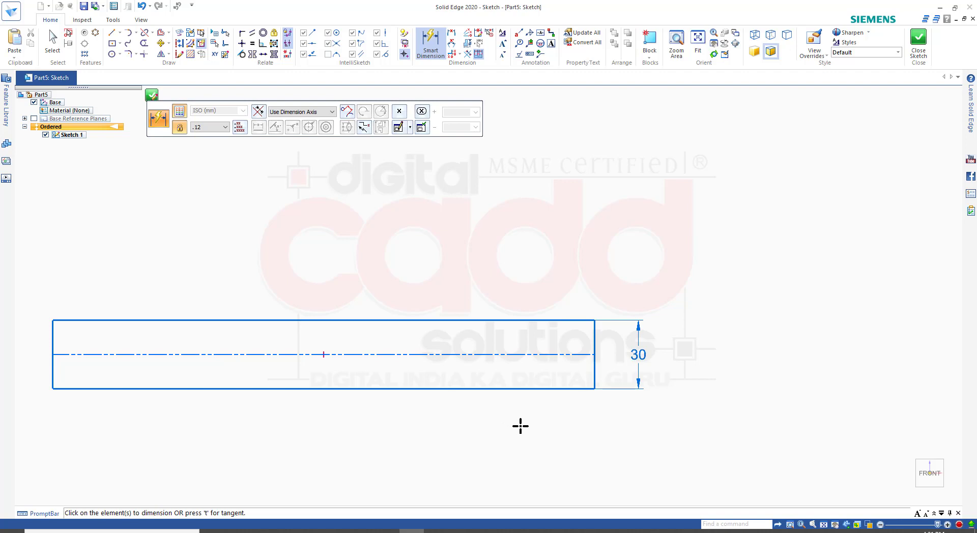
Undo the end-edge dimension and the symmetric offset of the horizontal line
key("Escape")
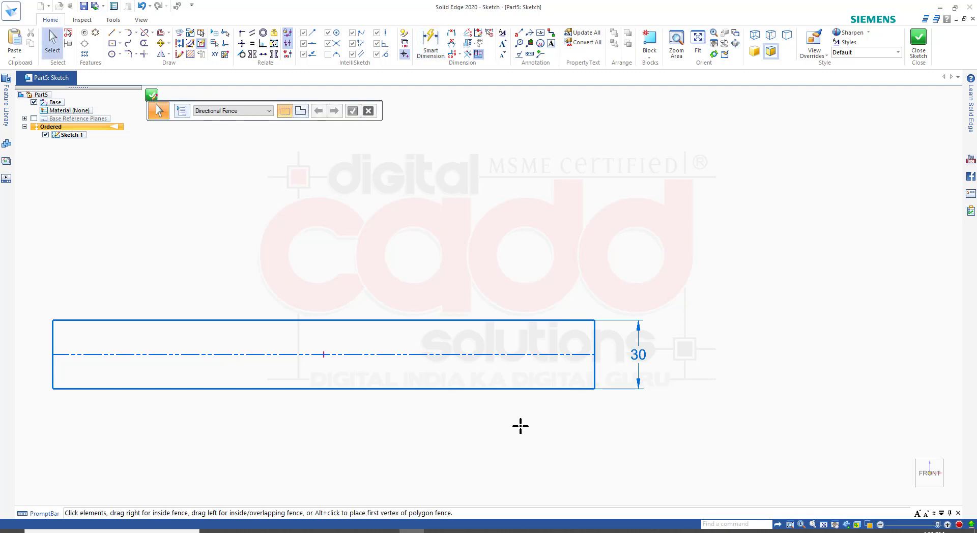
key("ctrl+z")
key("Escape")
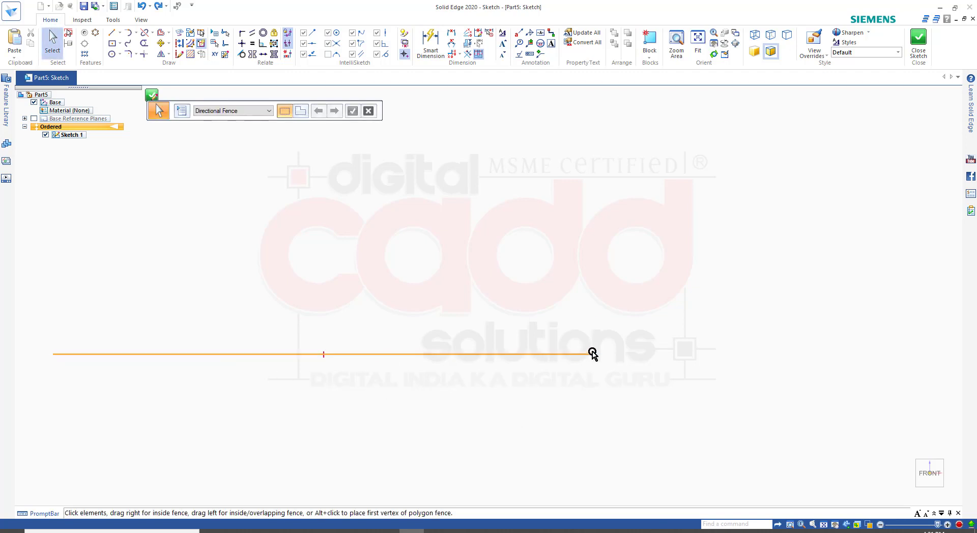
Create a symmetric offset of the horizontal line, 30 mm wide with Line caps and a 0 mm cap fillet radius
left_click(169, 33)
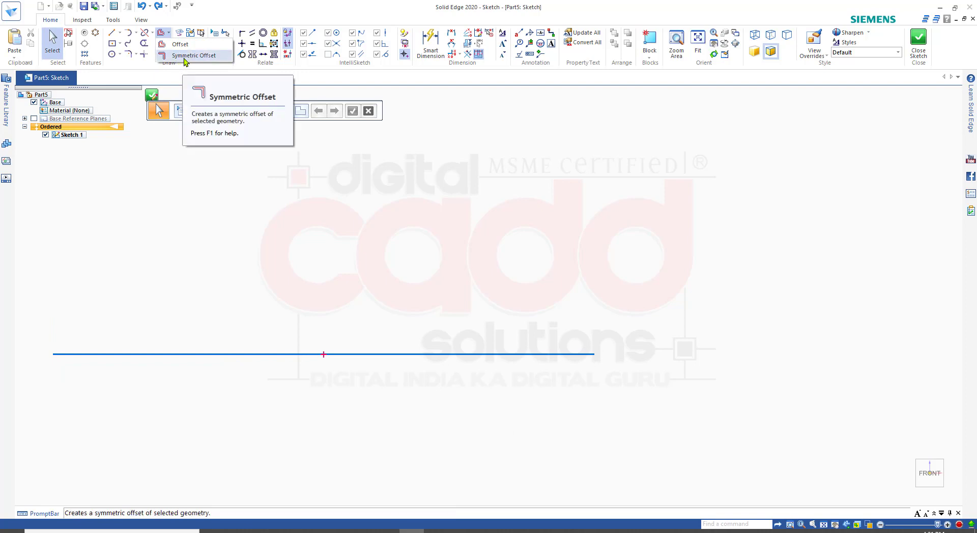
left_click(185, 56)
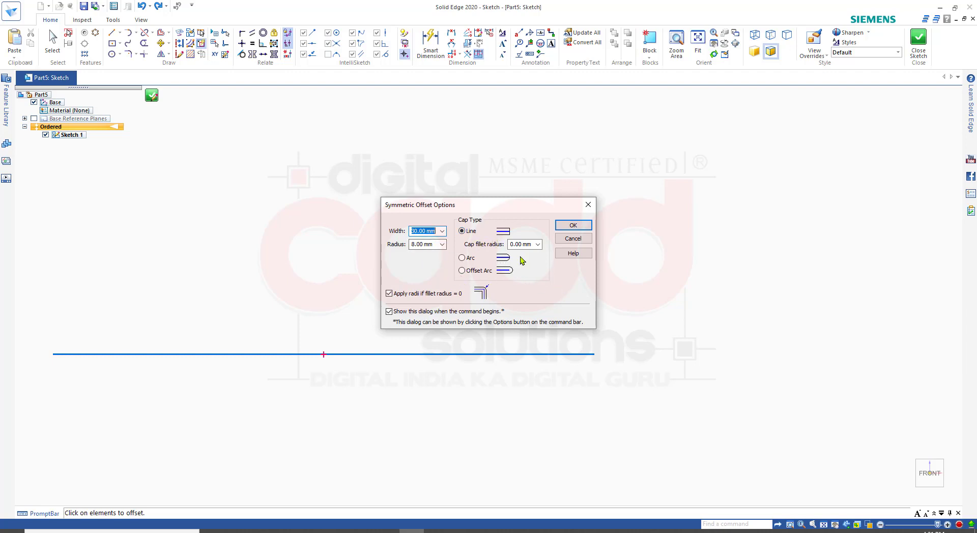
left_click(573, 226)
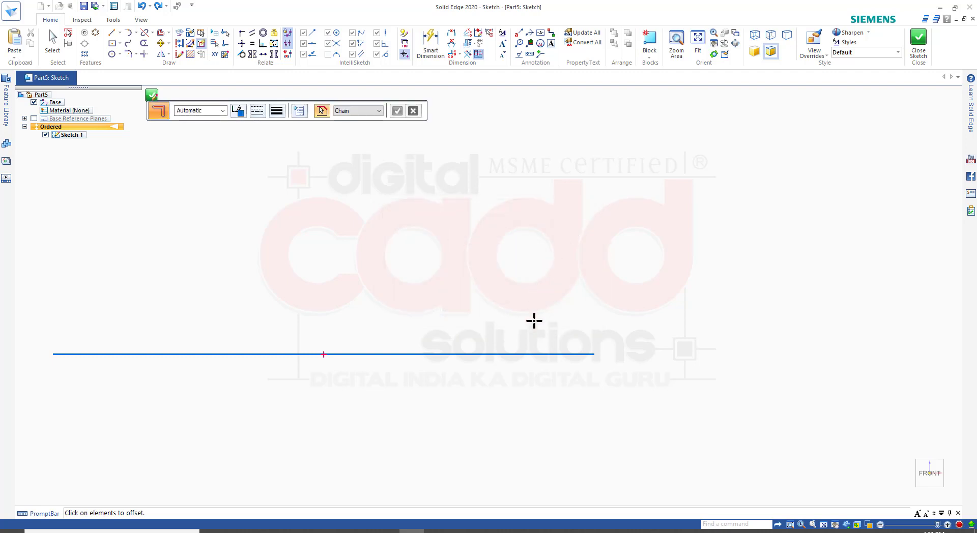
left_click(532, 354)
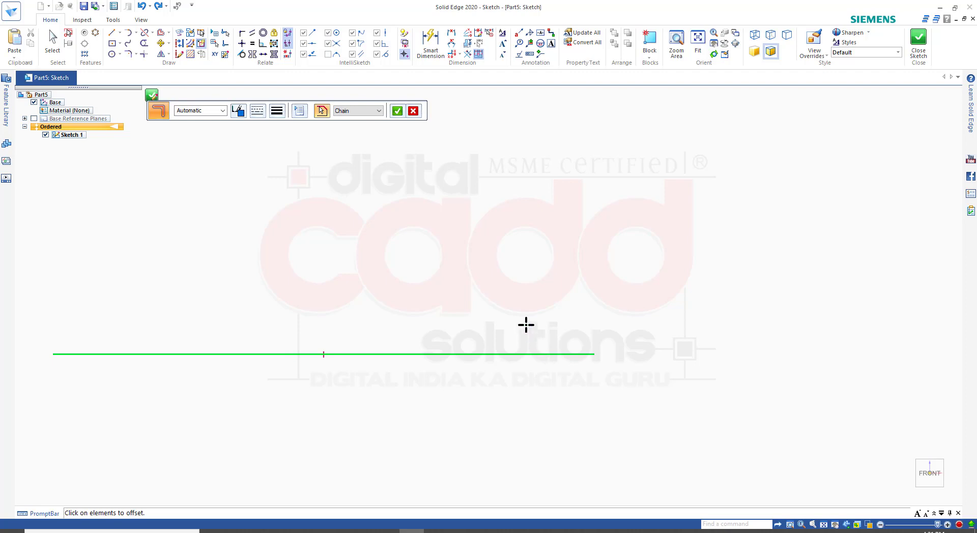
left_click(398, 111)
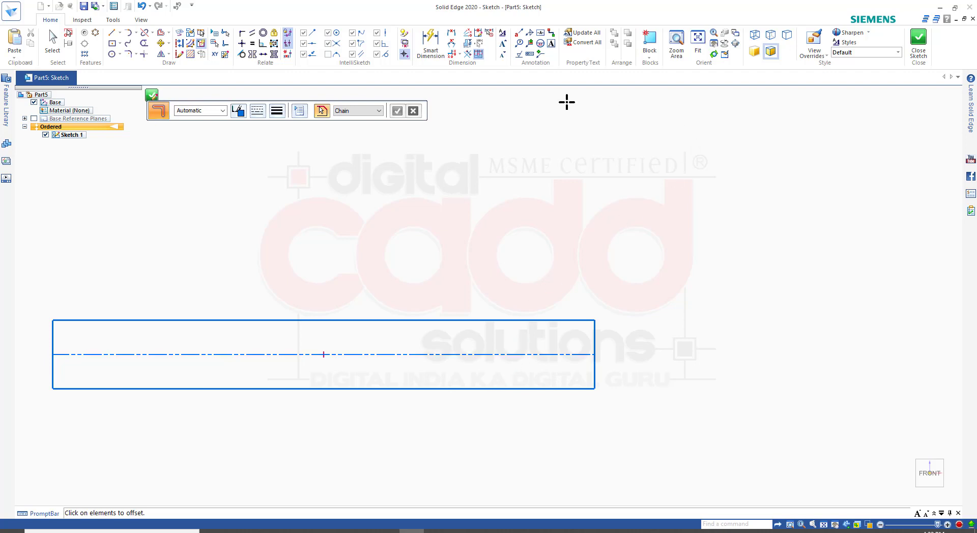
Dimension the distance between the two long edges of the symmetric offset rectangle
left_click(430, 43)
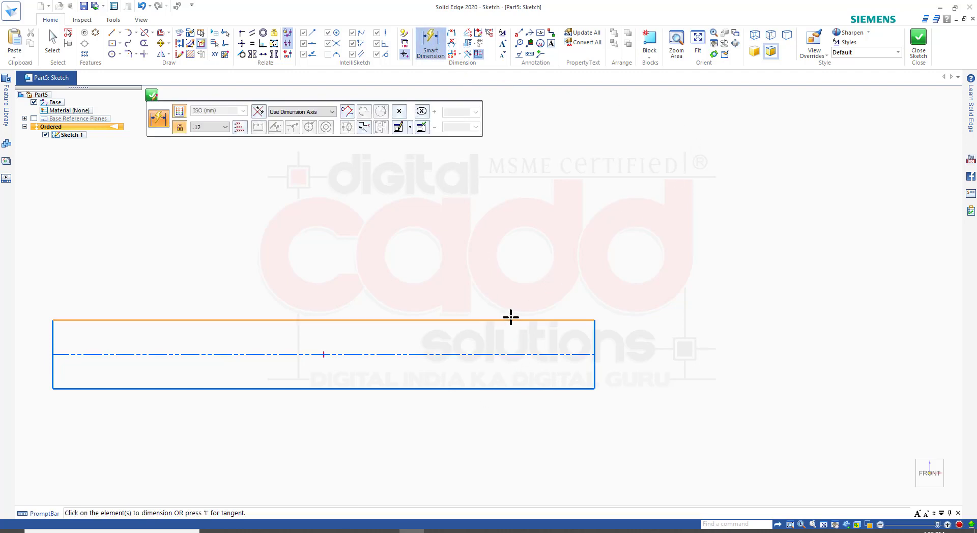
left_click(510, 320)
left_click(512, 389)
left_click(649, 393)
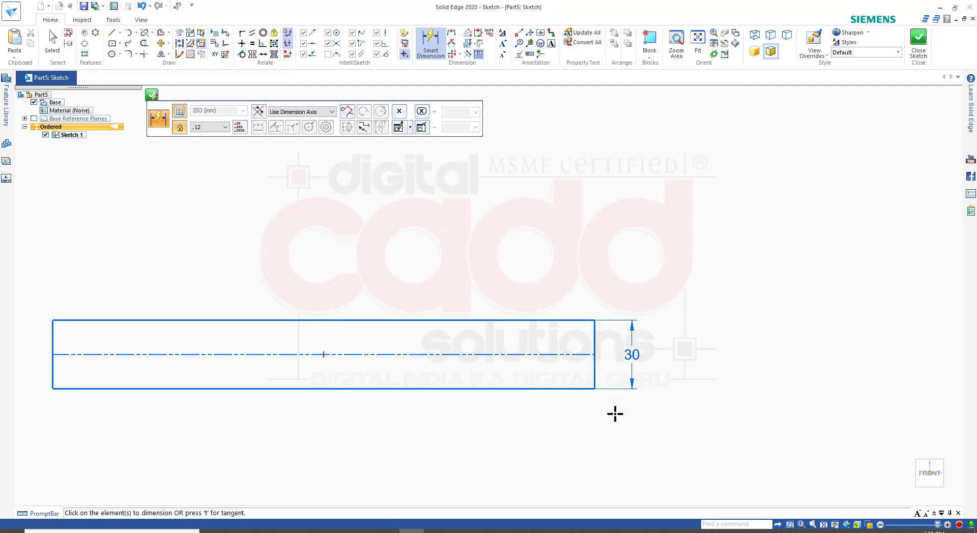
Undo the dimension between the long edges and the symmetric offset around the line
key("Escape")
key("ctrl+z")
key("ctrl+z")
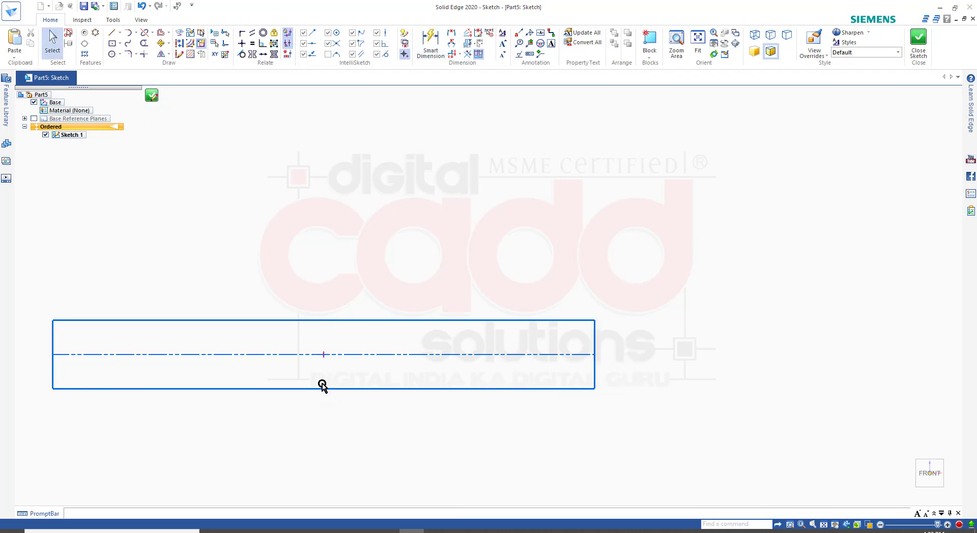
Create a 30 mm wide symmetric offset of the horizontal line with Line caps and a 5 mm cap fillet radius
left_click(168, 33)
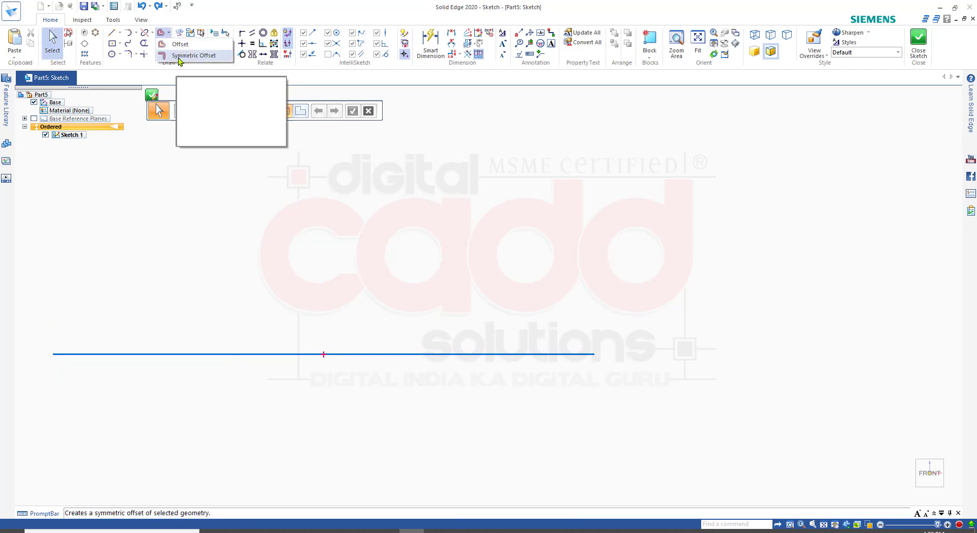
left_click(175, 56)
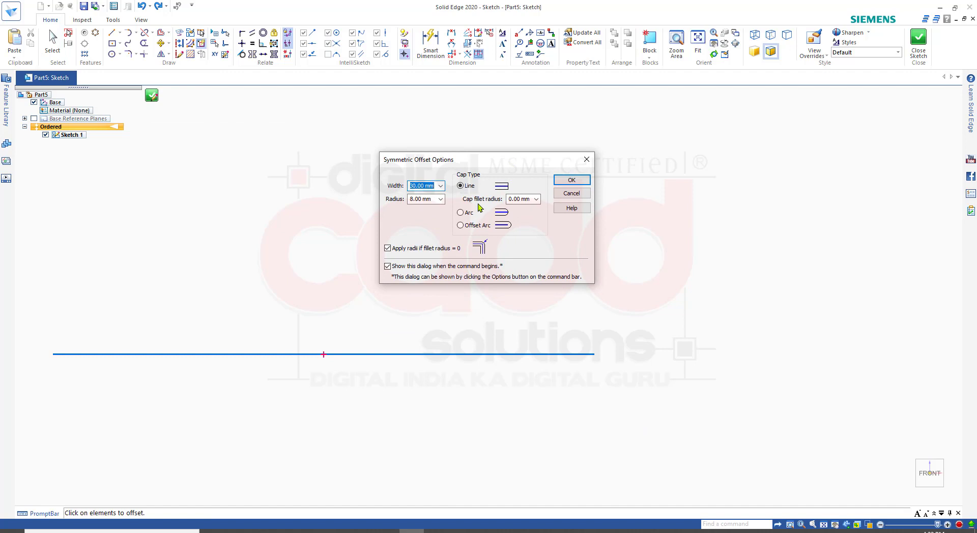
left_click(520, 199)
type("5")
left_click(572, 180)
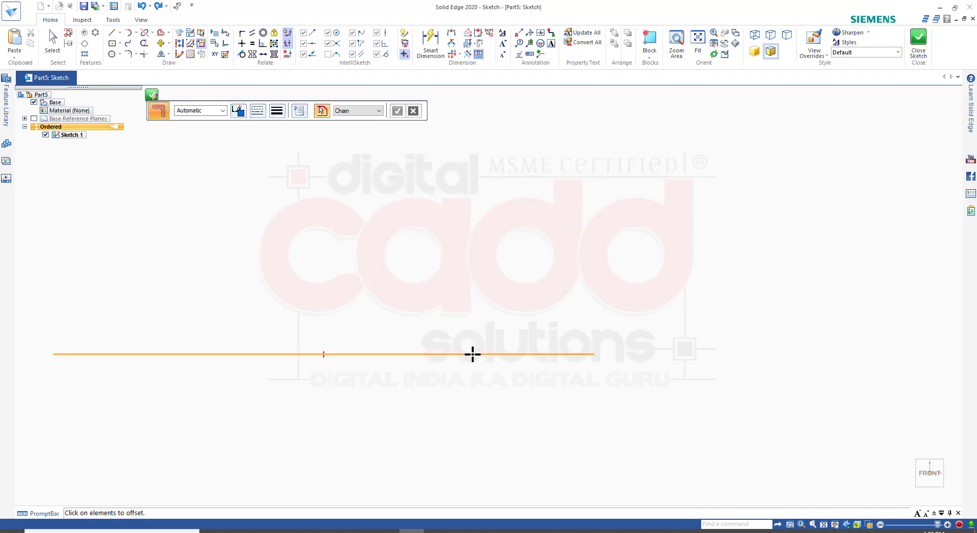
left_click(472, 354)
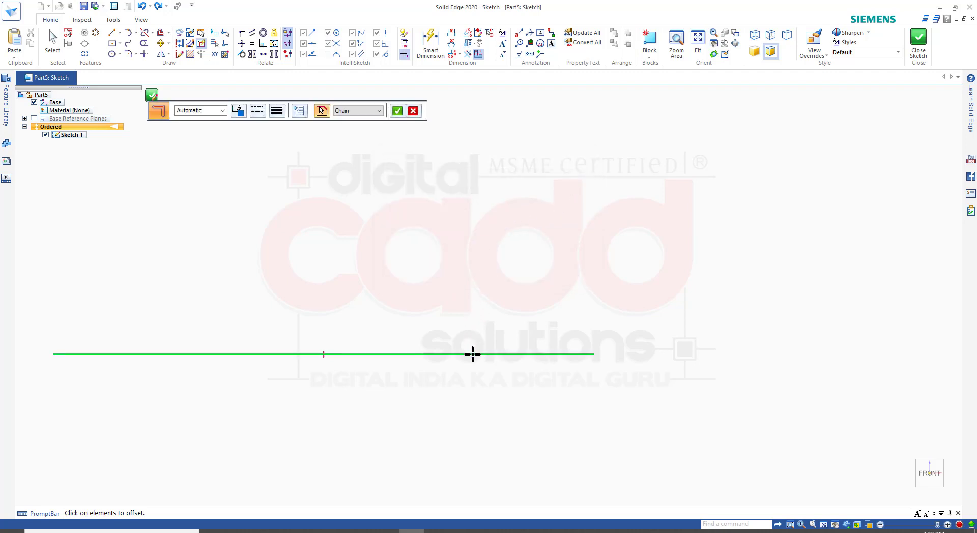
left_click(394, 114)
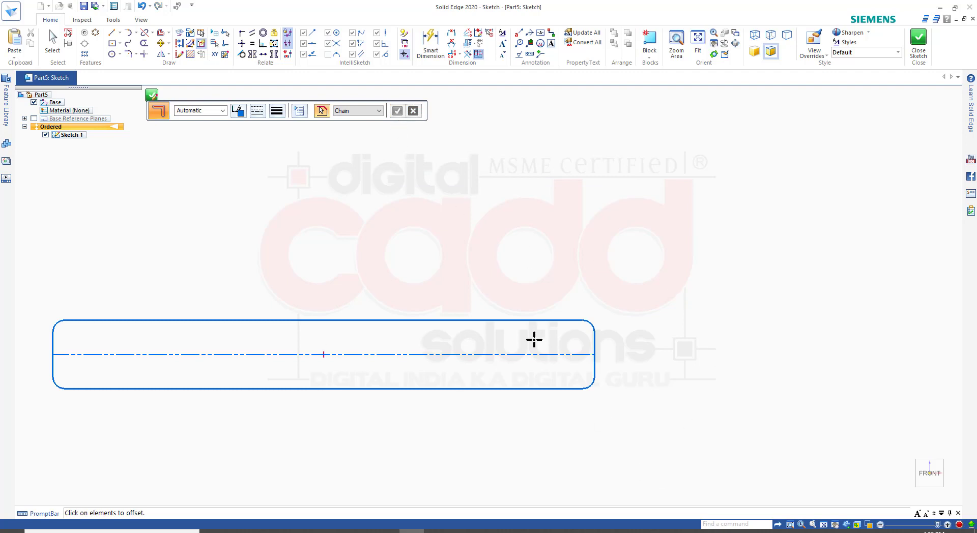
scroll(596, 394, "down", 3)
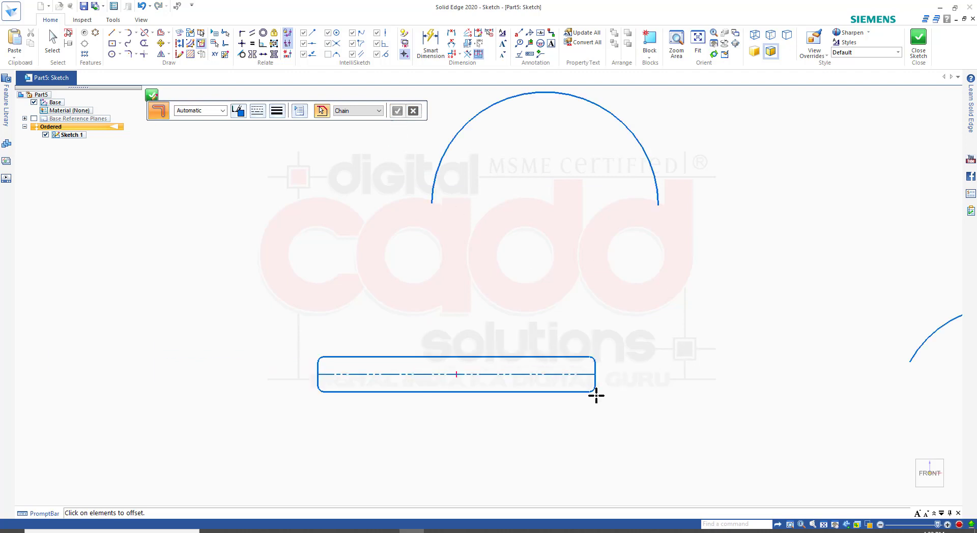
Dimension the radius of the upper fillet at the right end of the symmetric offset
scroll(593, 393, "up", 5)
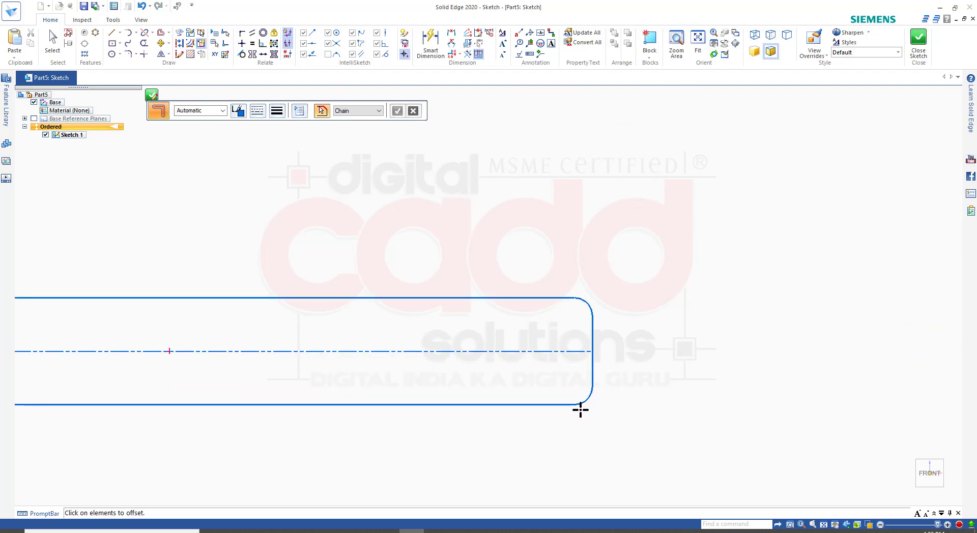
left_click(432, 51)
left_click(590, 303)
left_click(620, 273)
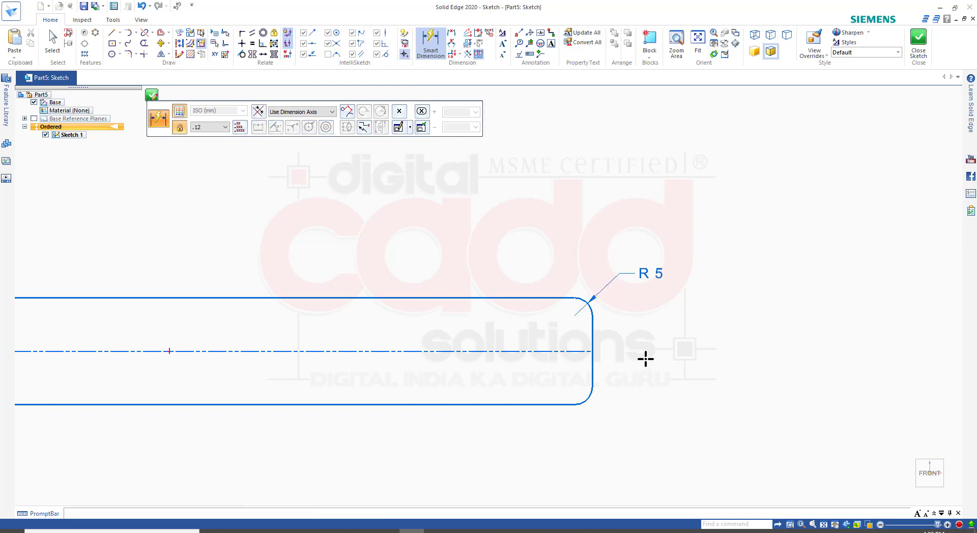
scroll(636, 340, "up", 3)
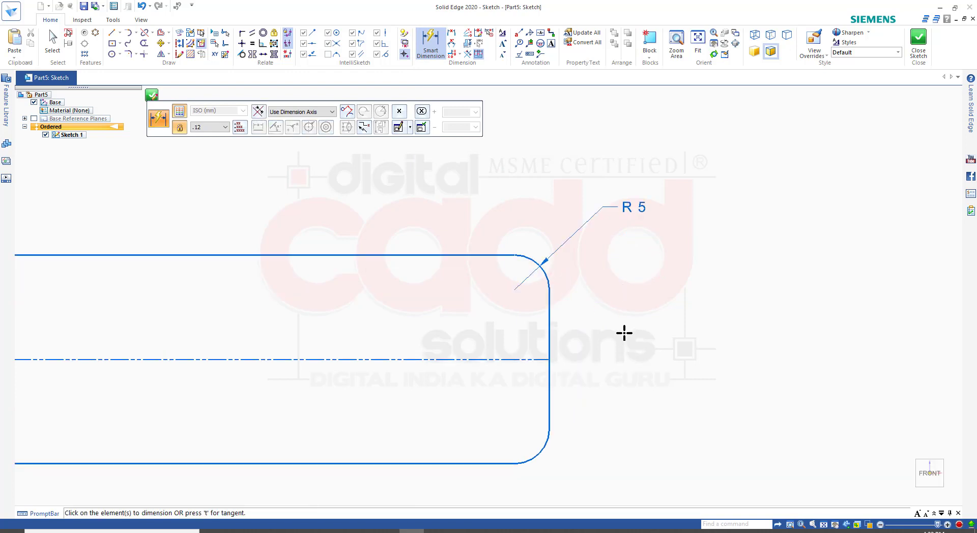
Dimension the radii of the upper and lower fillets at the left end of the symmetric offset
scroll(633, 321, "down", 5)
scroll(346, 351, "up", 6)
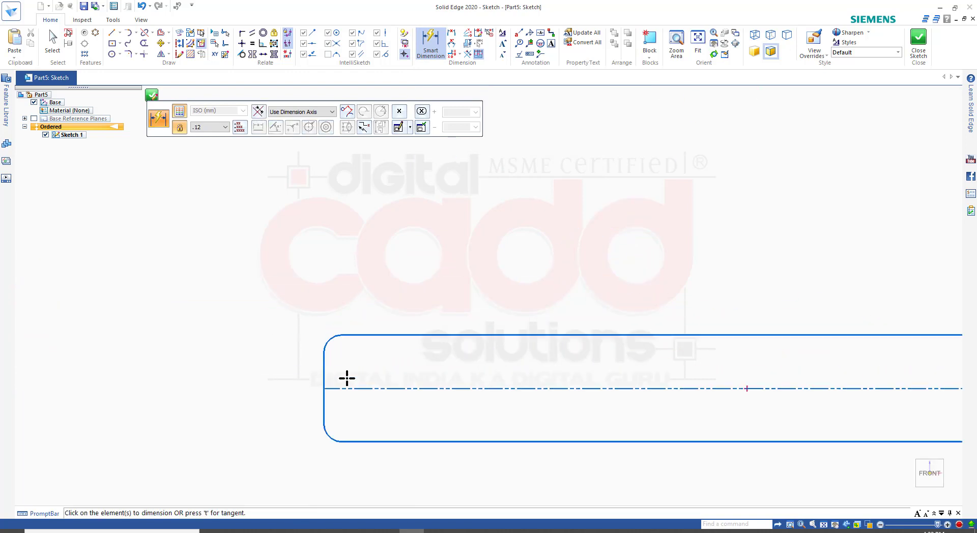
left_click(317, 349)
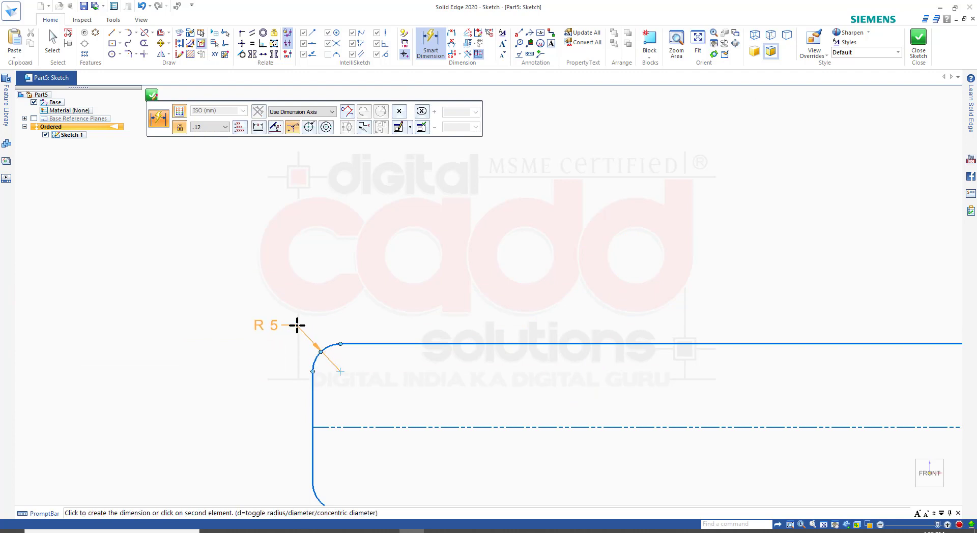
left_click(298, 325)
scroll(275, 277, "down", 3)
scroll(274, 402, "up", 2)
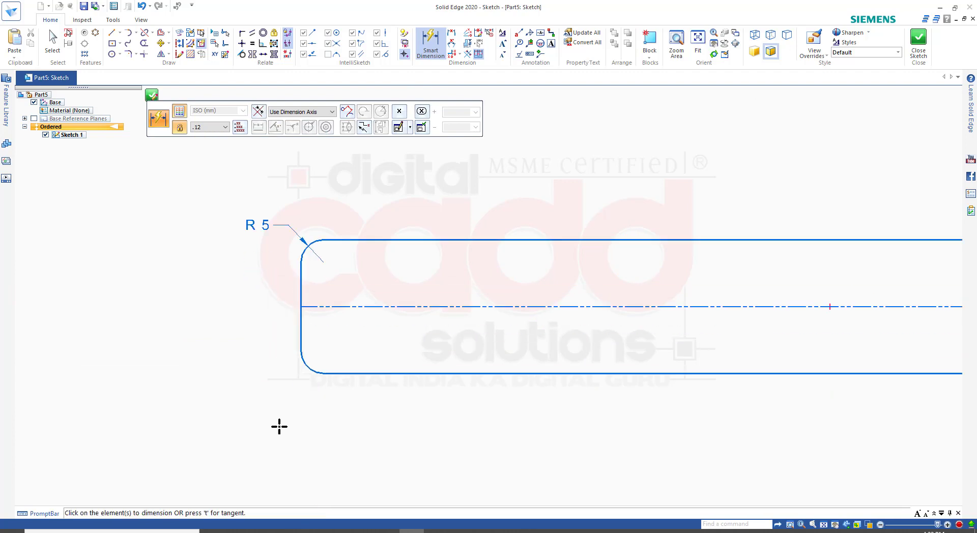
left_click(303, 366)
left_click(277, 394)
scroll(194, 337, "down", 2)
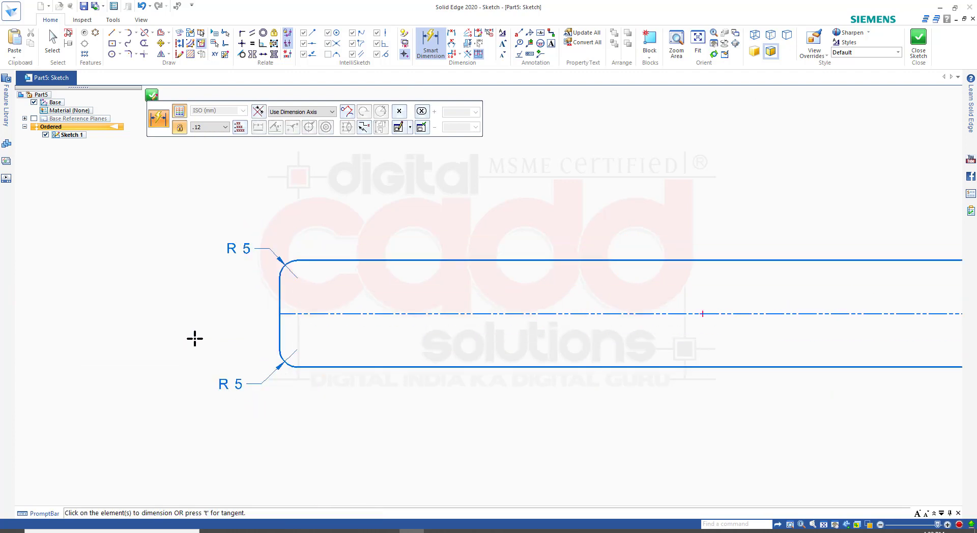
Dimension the radius of the lower fillet at the right end of the symmetric offset
scroll(916, 375, "down", 2)
scroll(949, 343, "up", 3)
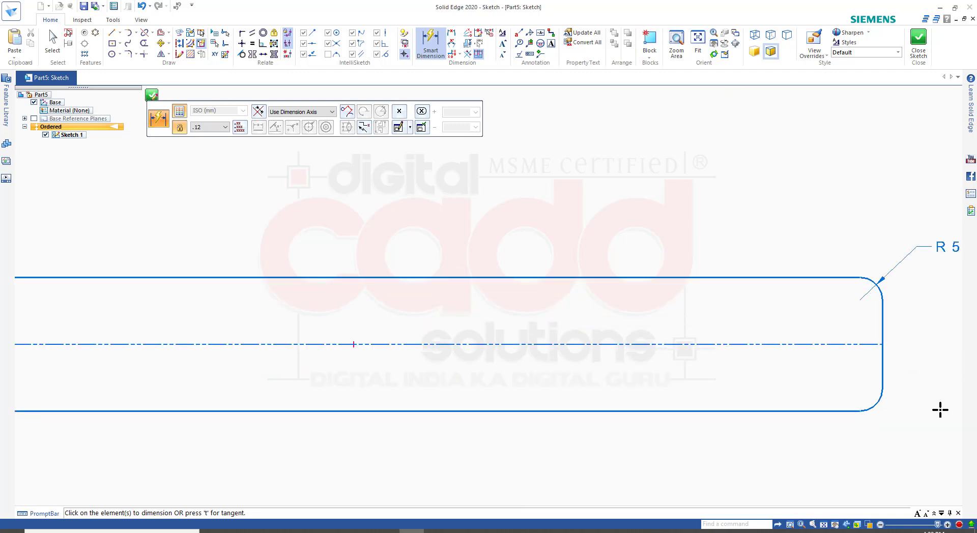
left_click(863, 402)
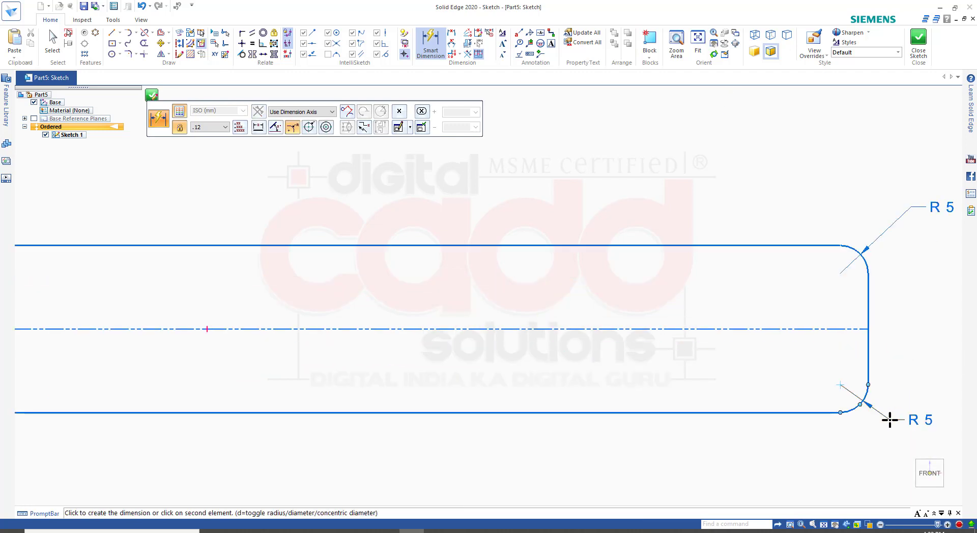
left_click(889, 419)
scroll(597, 360, "down", 4)
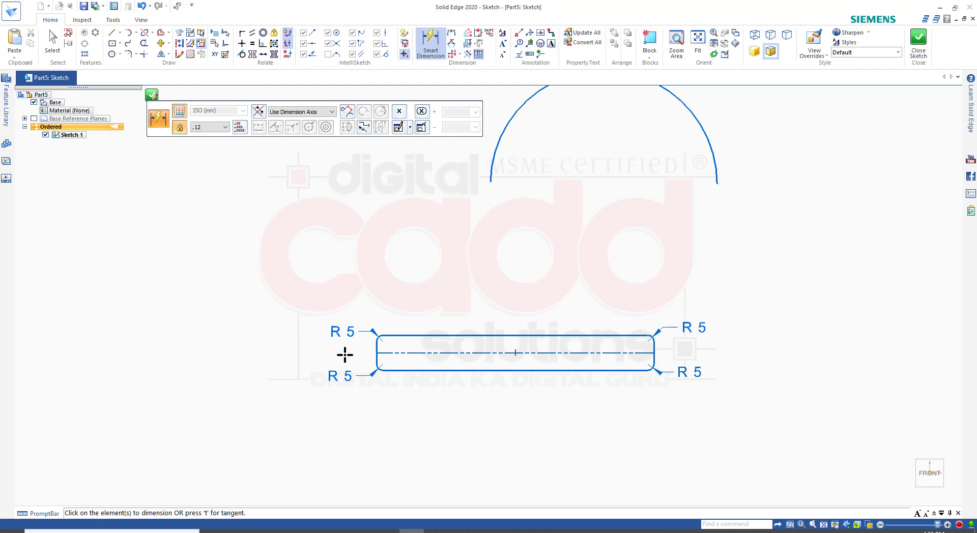
Undo the four fillet radius dimensions and the symmetric offset around the horizontal line
key("Escape")
key("ctrl+z")
key("ctrl+z")
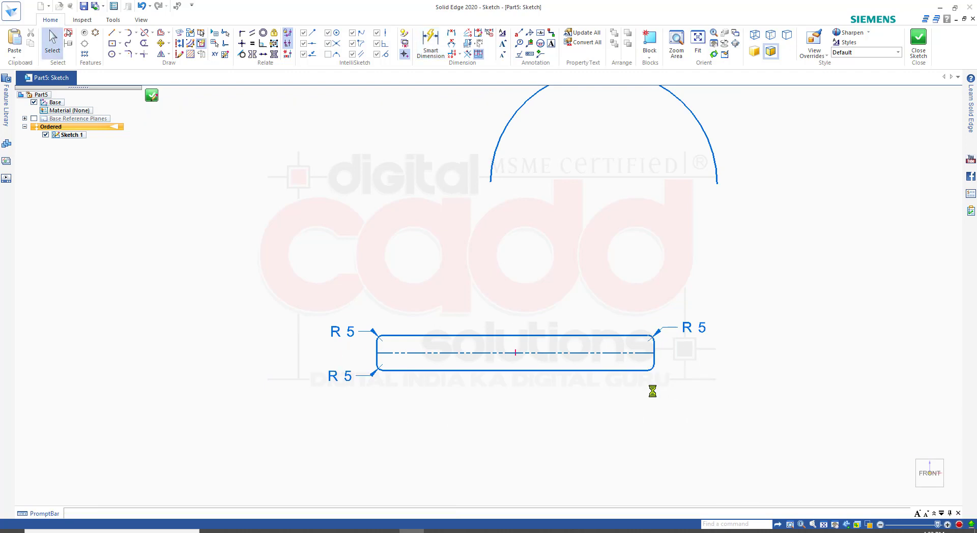
key("ctrl+z")
key("ctrl+z")
key("ctrl+z")
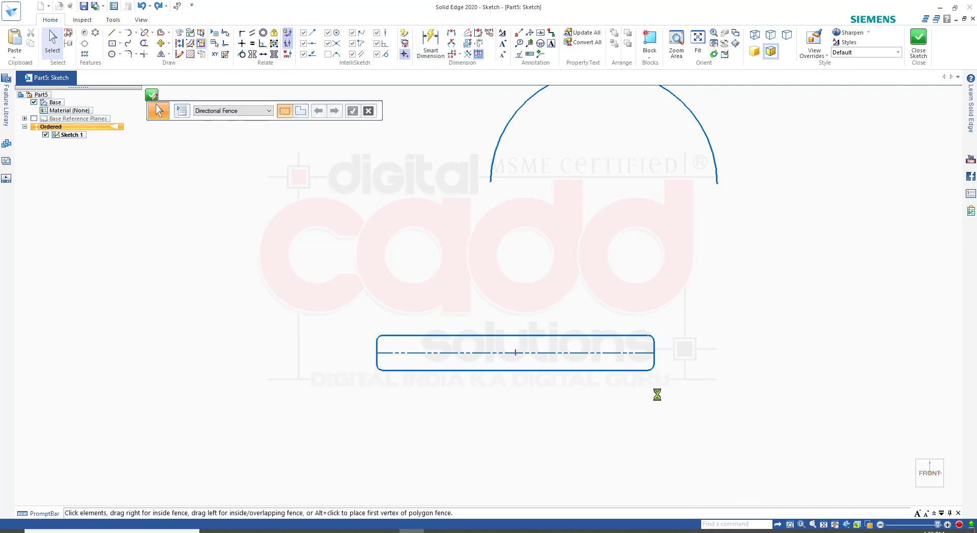
Create a 30 mm wide symmetric offset of the horizontal line with the Arc cap type
left_click(168, 32)
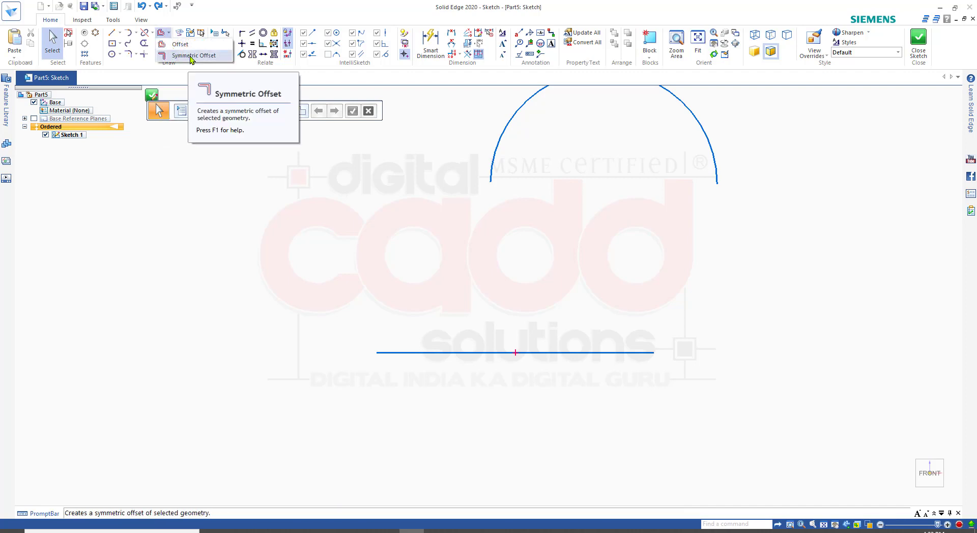
left_click(192, 57)
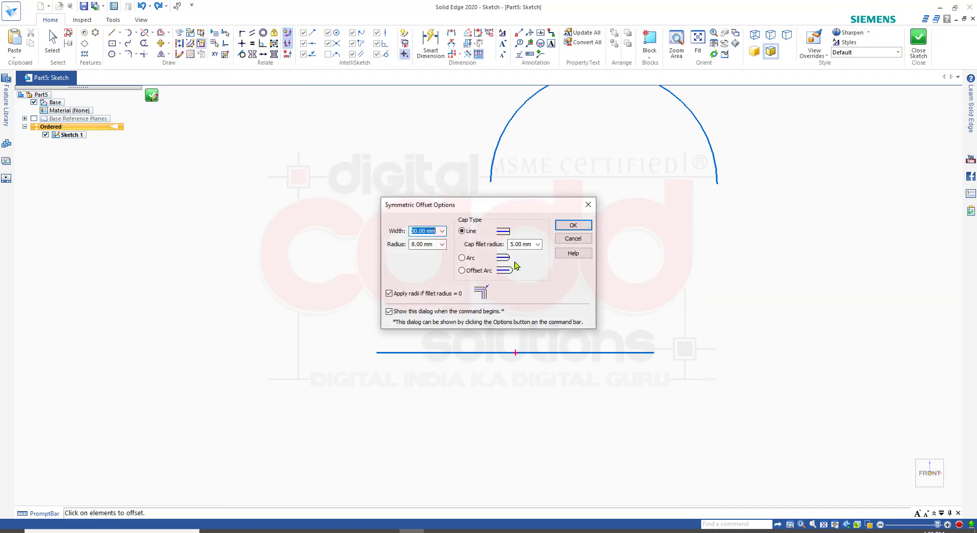
left_click(462, 257)
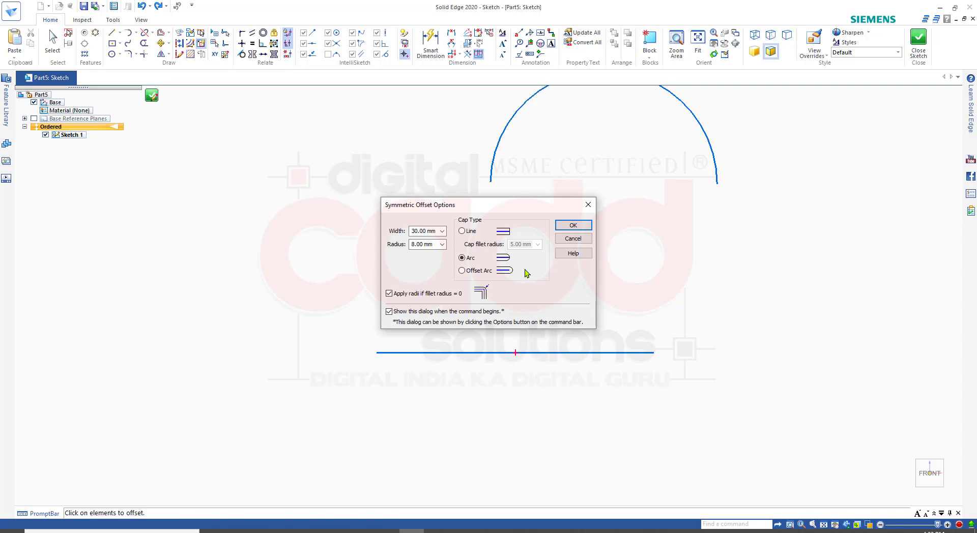
left_click_drag(490, 249, 522, 268)
key("p")
key("Escape")
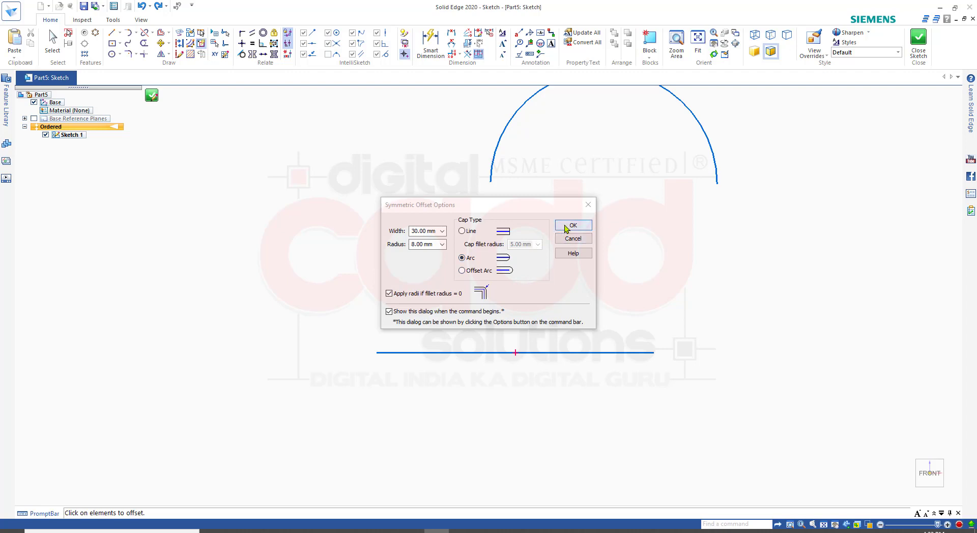
left_click(568, 225)
left_click(552, 354)
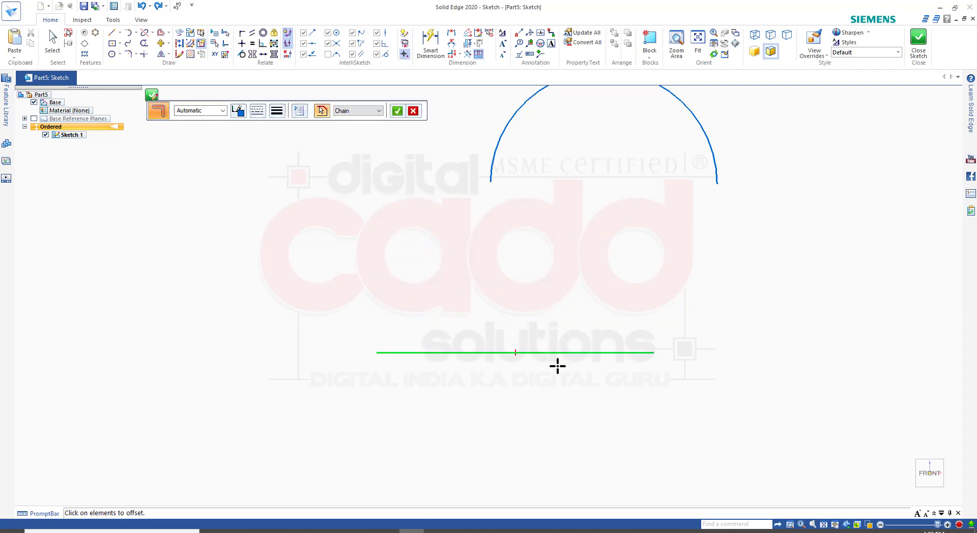
left_click(396, 111)
scroll(667, 368, "down", 3)
scroll(671, 372, "up", 6)
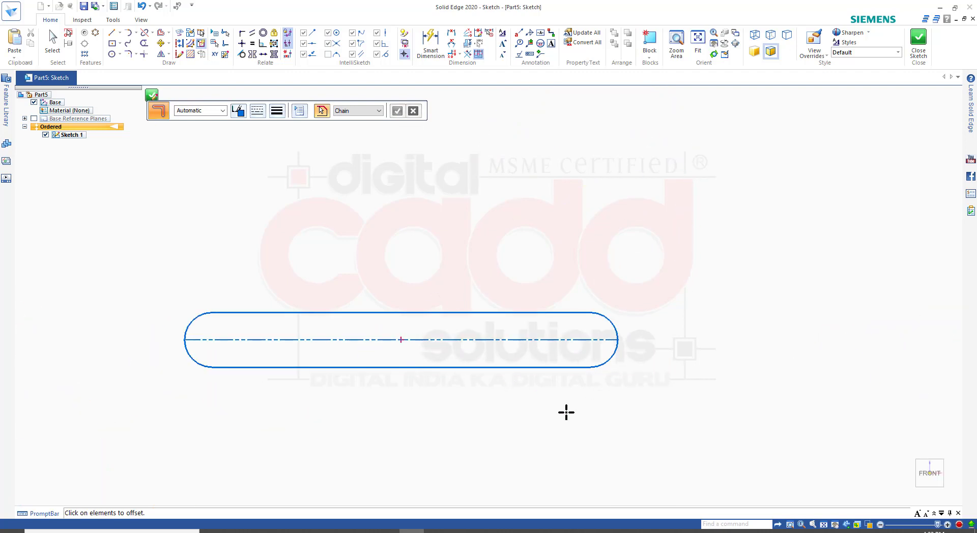
Dimension the radius of the arc cap at the right end of the slot shape
left_click(426, 43)
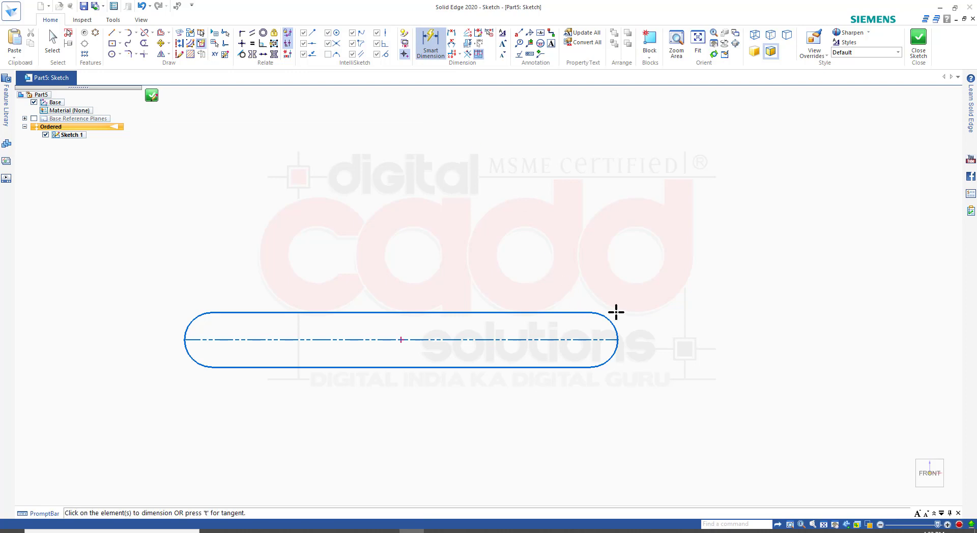
left_click(614, 327)
left_click(631, 292)
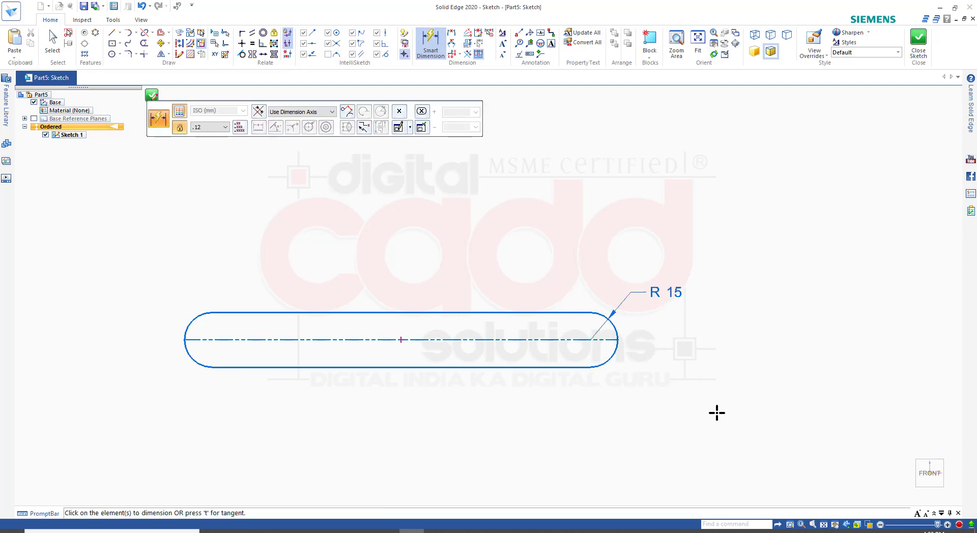
key("Escape")
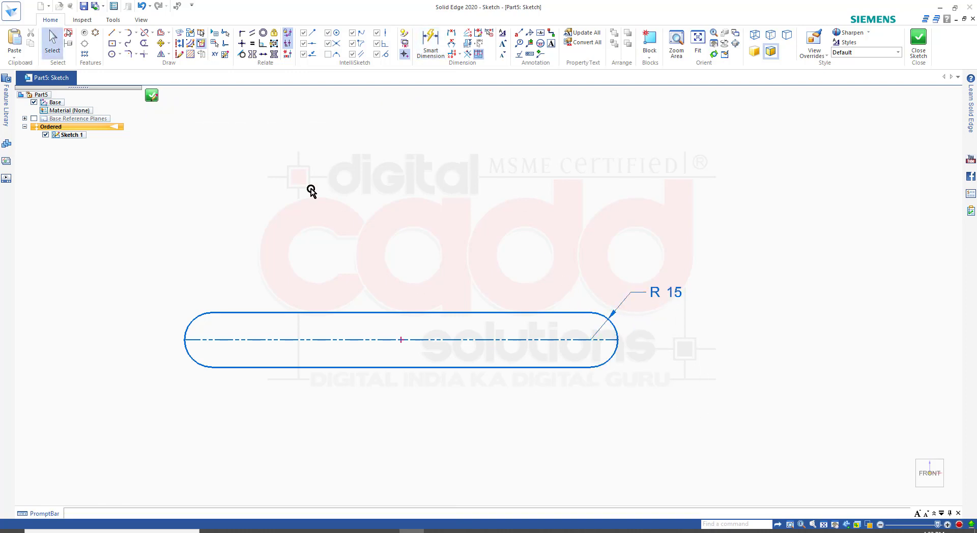
left_click(169, 33)
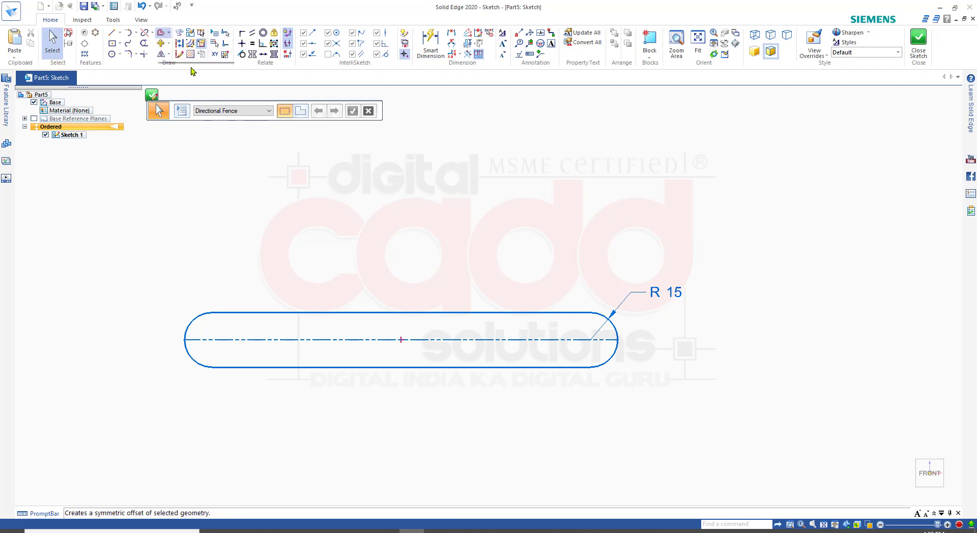
left_click(181, 55)
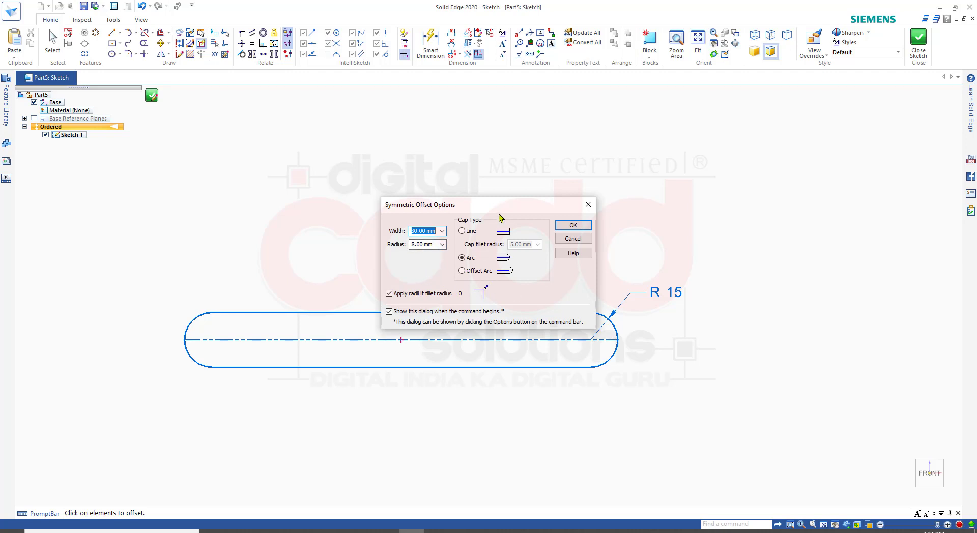
left_click_drag(499, 209, 479, 131)
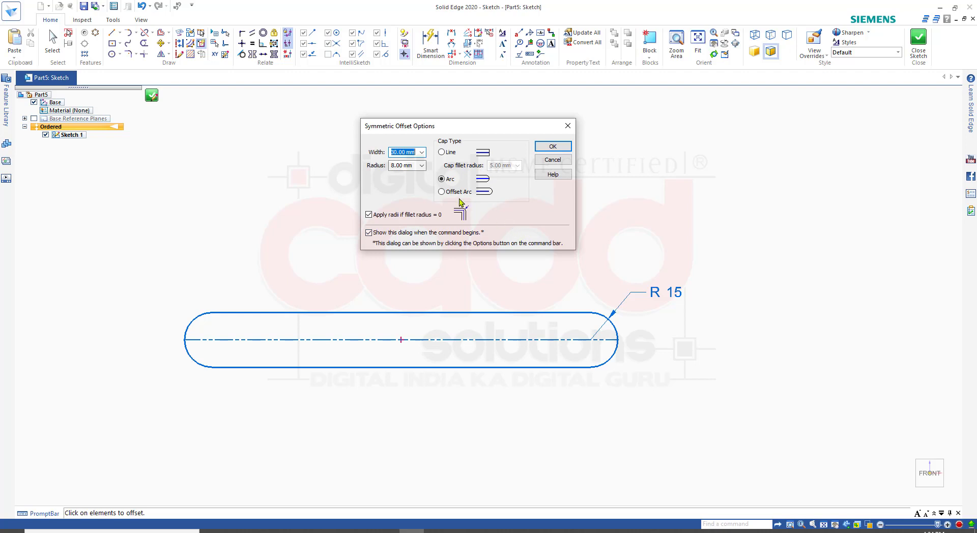
key("Escape")
Draw a separate horizontal line below the arc-capped slot, slightly shorter than the slot
scroll(392, 244, "down", 3)
left_click(111, 36)
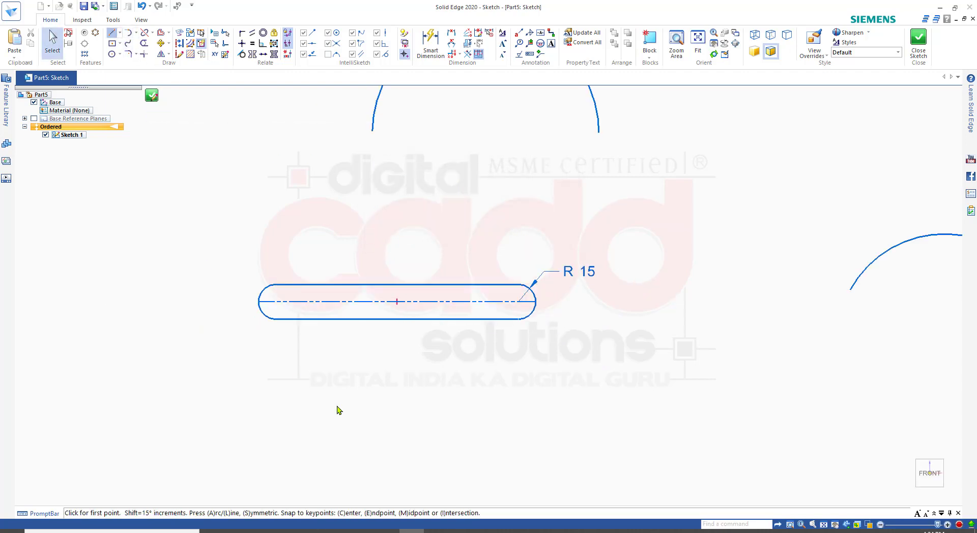
left_click(279, 402)
left_click(504, 402)
right_click(716, 236)
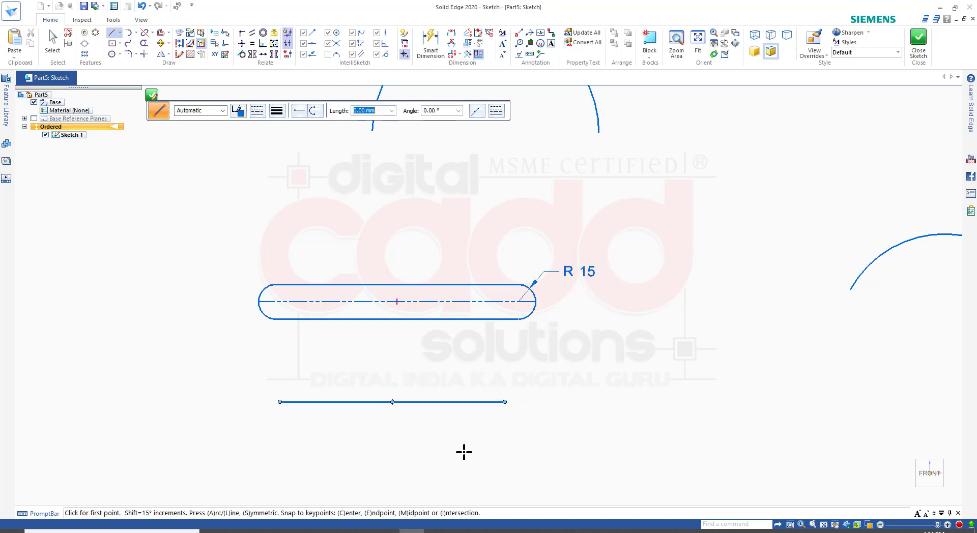
key("Escape")
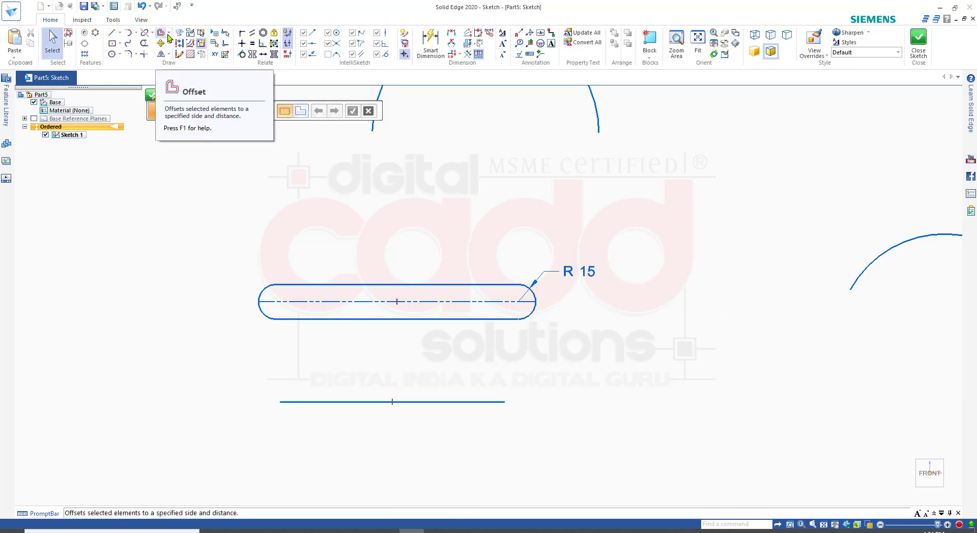
Create a 30 mm wide symmetric offset of the new lower line with the Offset Arc cap type
left_click(168, 32)
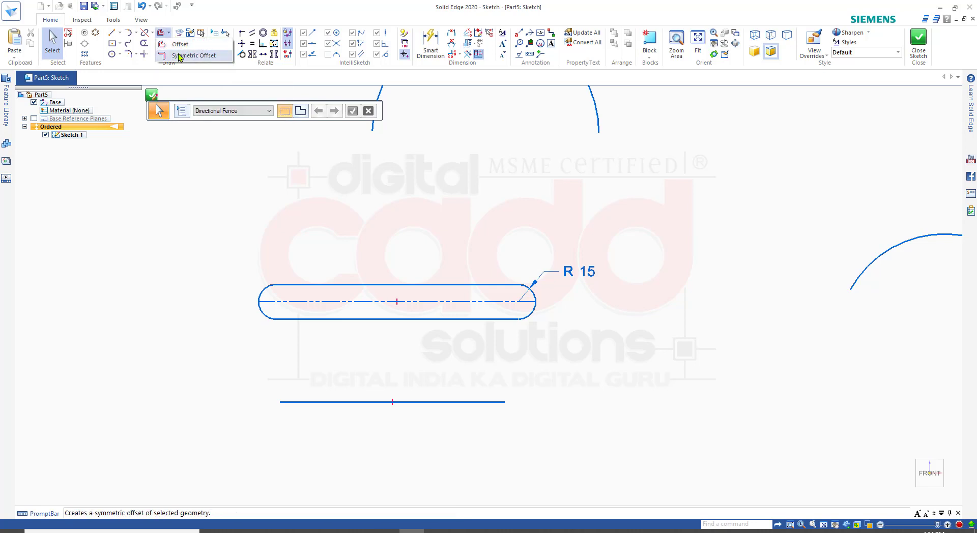
left_click(179, 56)
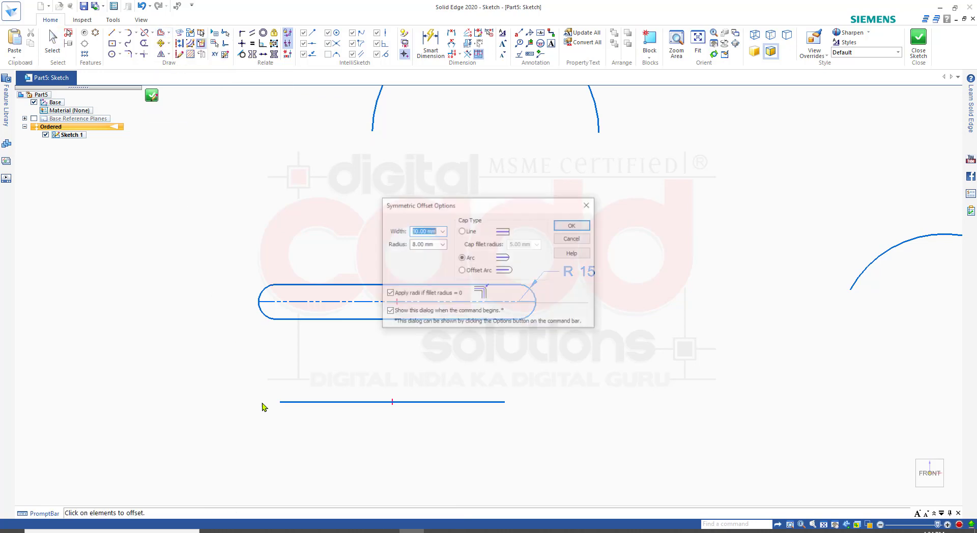
left_click(472, 271)
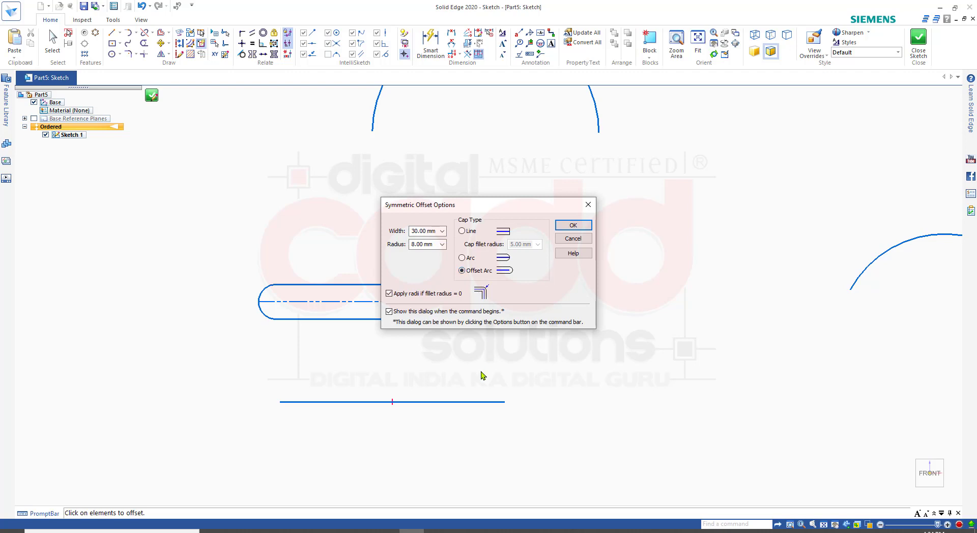
left_click(573, 224)
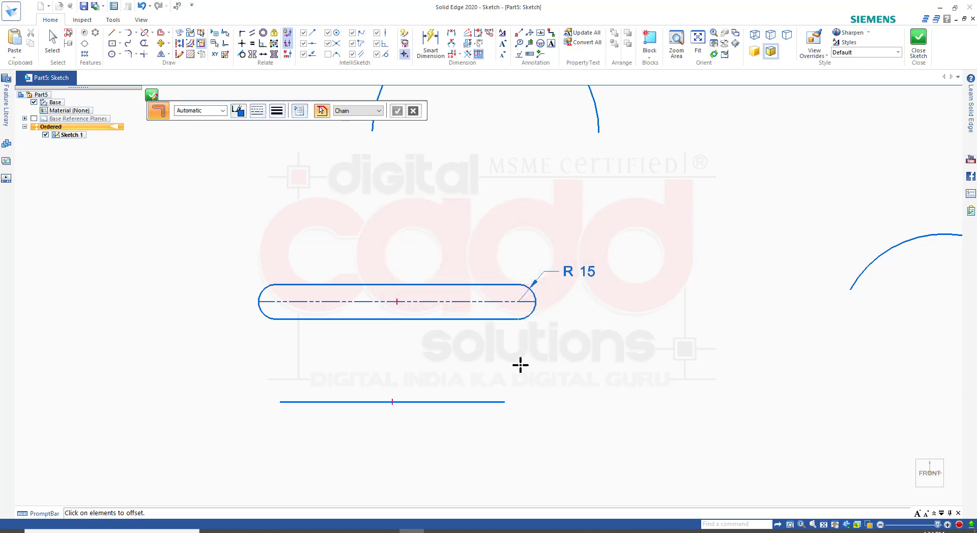
left_click(471, 401)
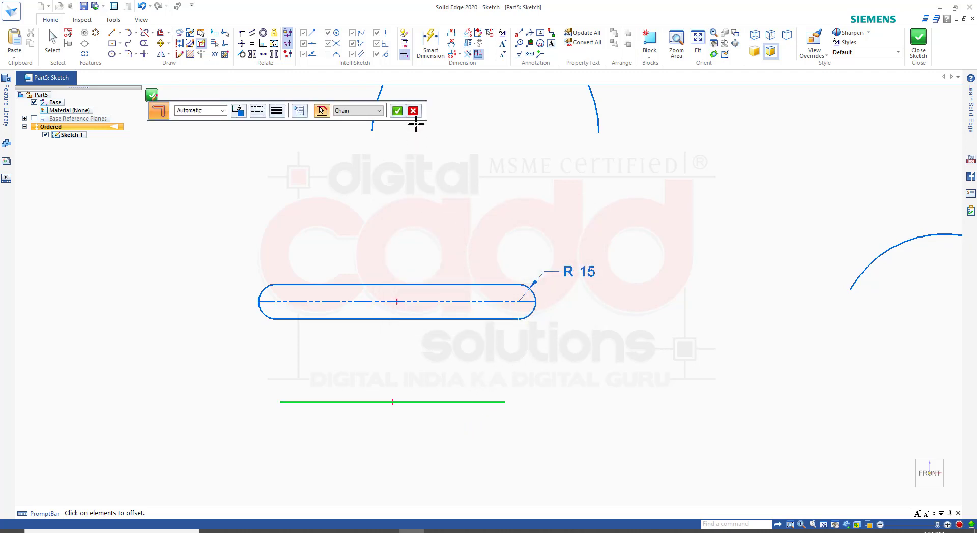
Complete the symmetric offset around the lower line and dimension the radius of the resulting slot's end arc
left_click(397, 110)
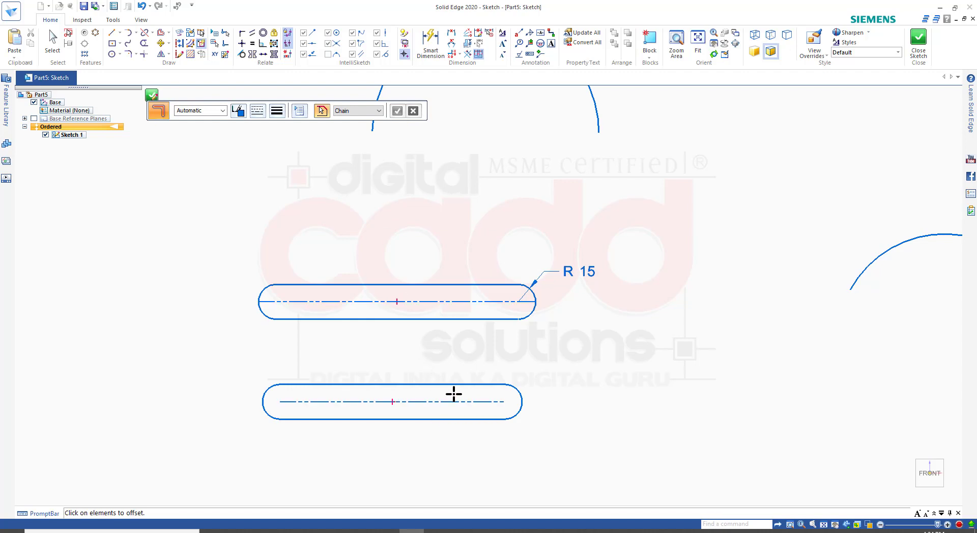
scroll(453, 394, "up", 1)
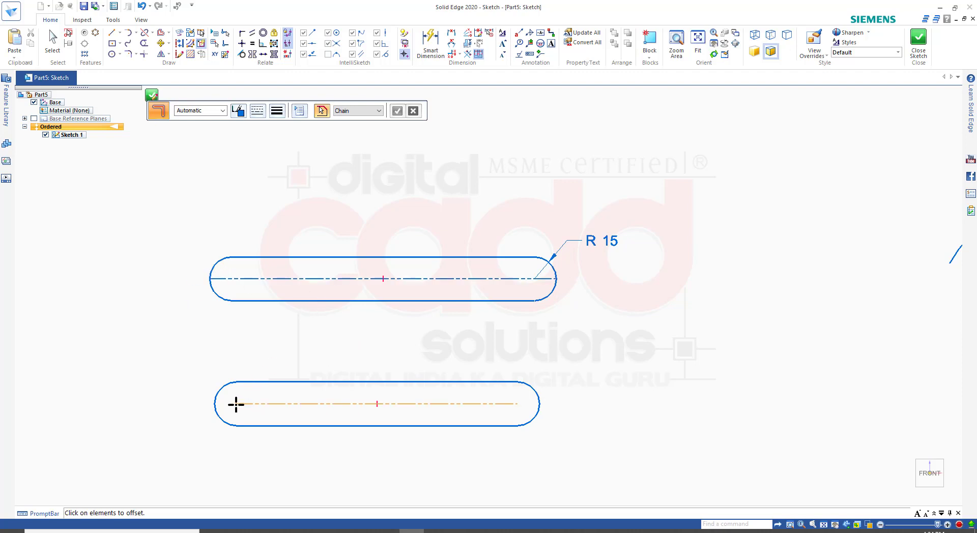
left_click(430, 51)
left_click(537, 391)
left_click(561, 361)
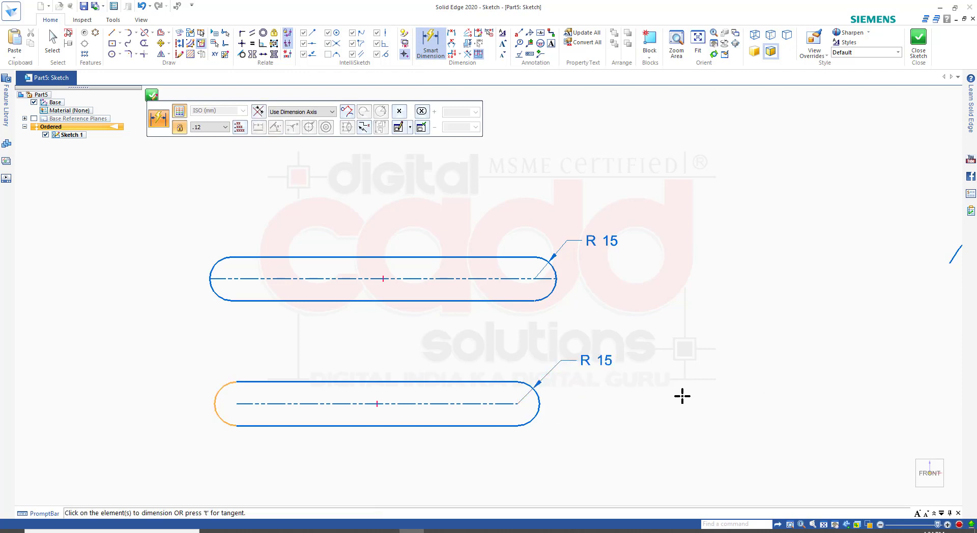
Dimension the centre lines of the upper and lower straight slots, setting each length to 230 mm
left_click(444, 278)
left_click(422, 319)
type("230")
key("Return")
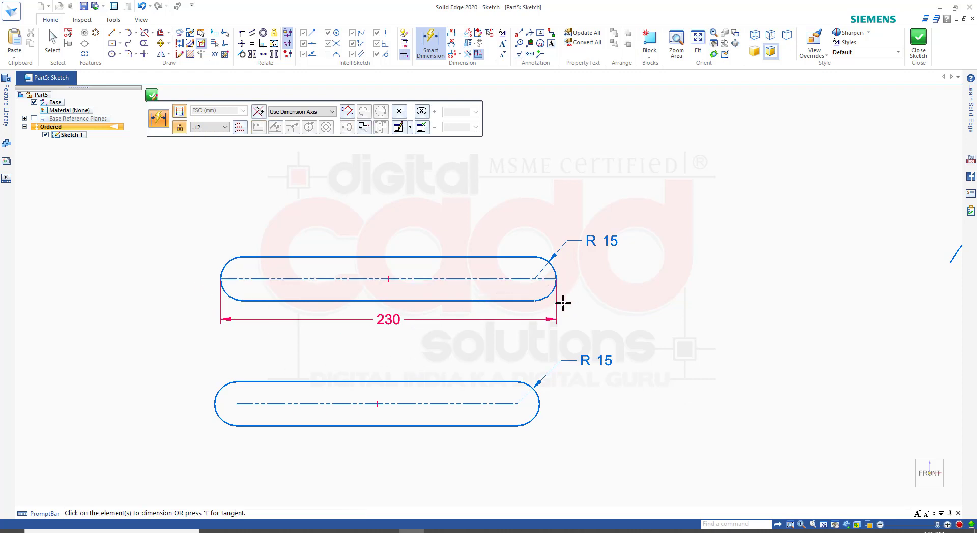
left_click(450, 404)
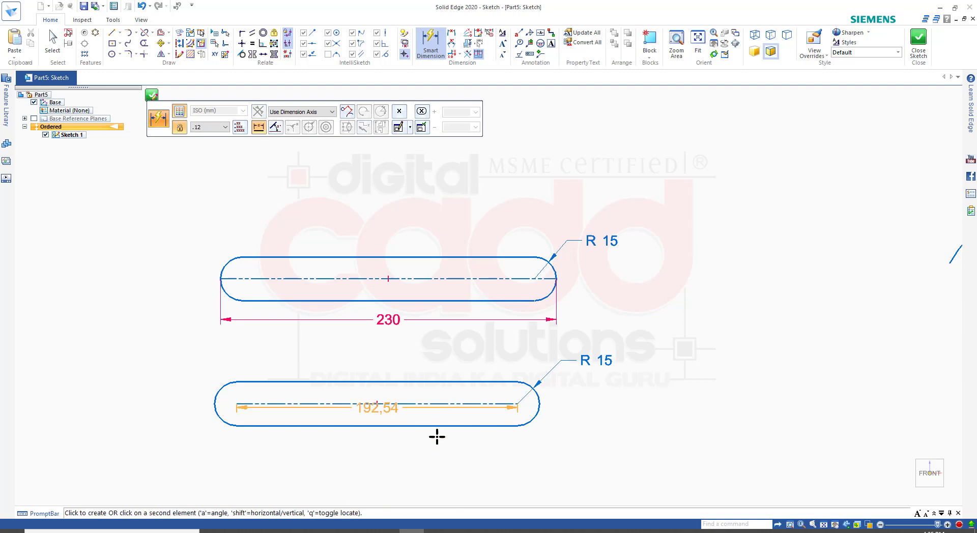
left_click(432, 465)
type("230")
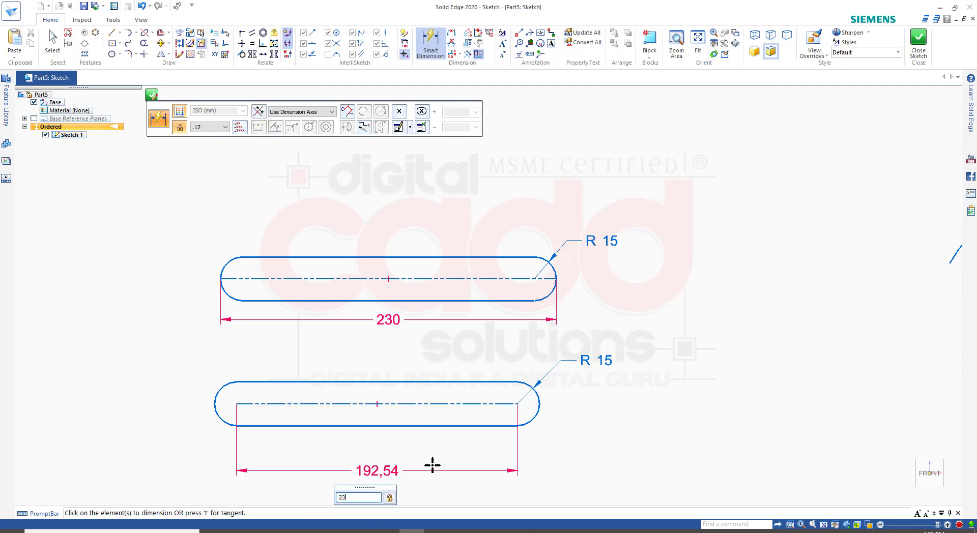
key("Return")
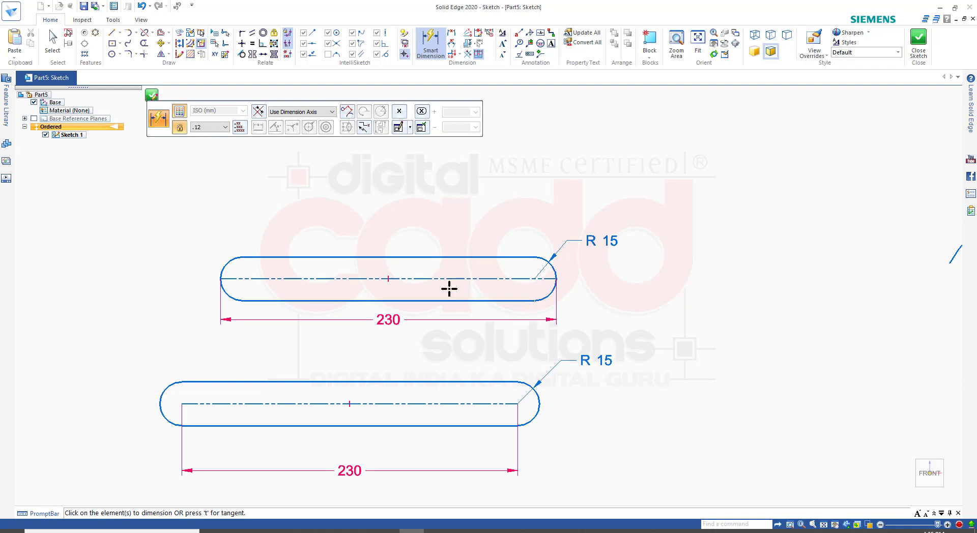
Create symmetric offset slots with Offset Arc caps around the semicircular arc and the tilted arc
scroll(444, 277, "down", 5)
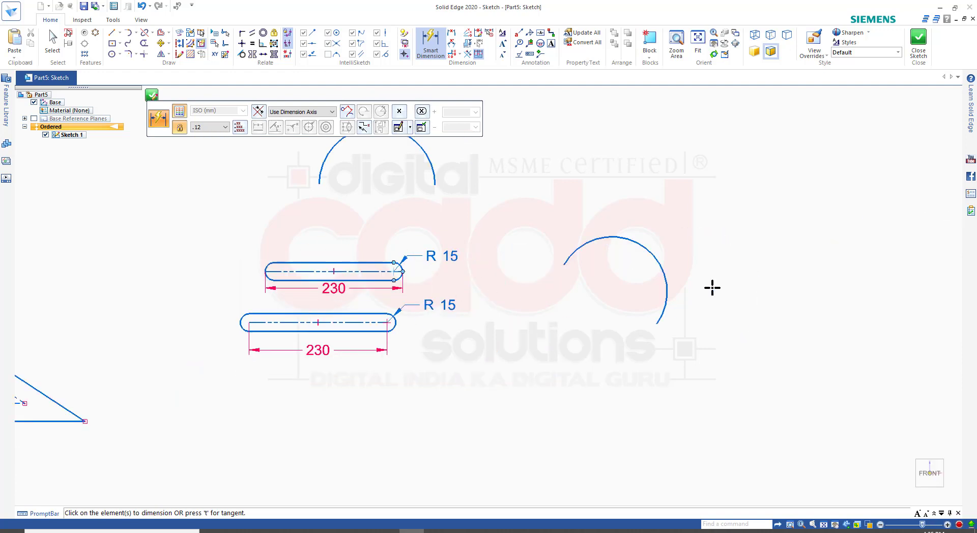
scroll(567, 309, "up", 3)
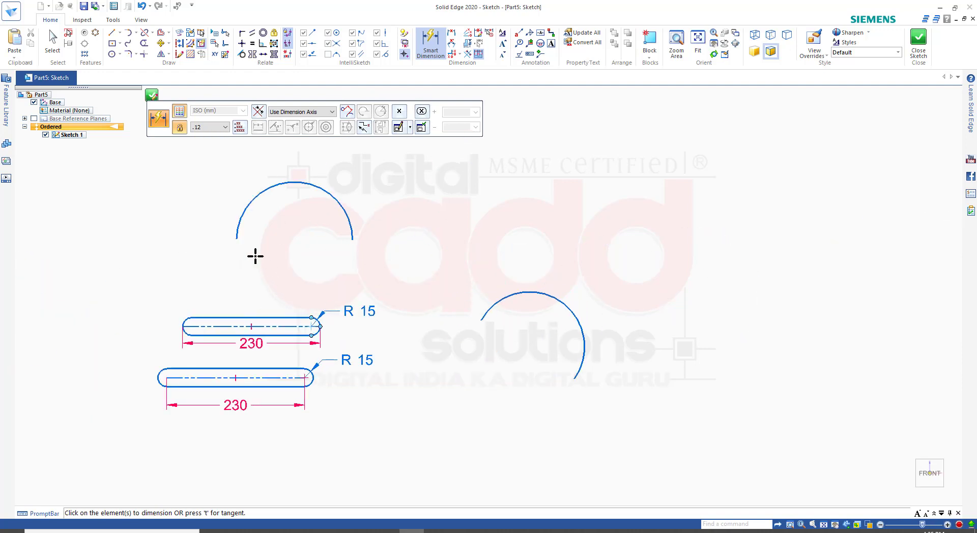
left_click(169, 32)
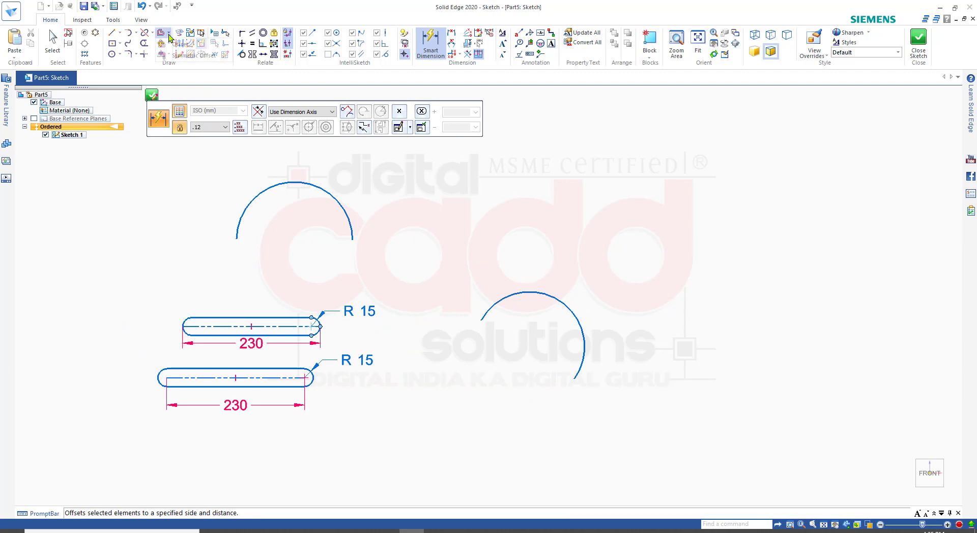
left_click(188, 55)
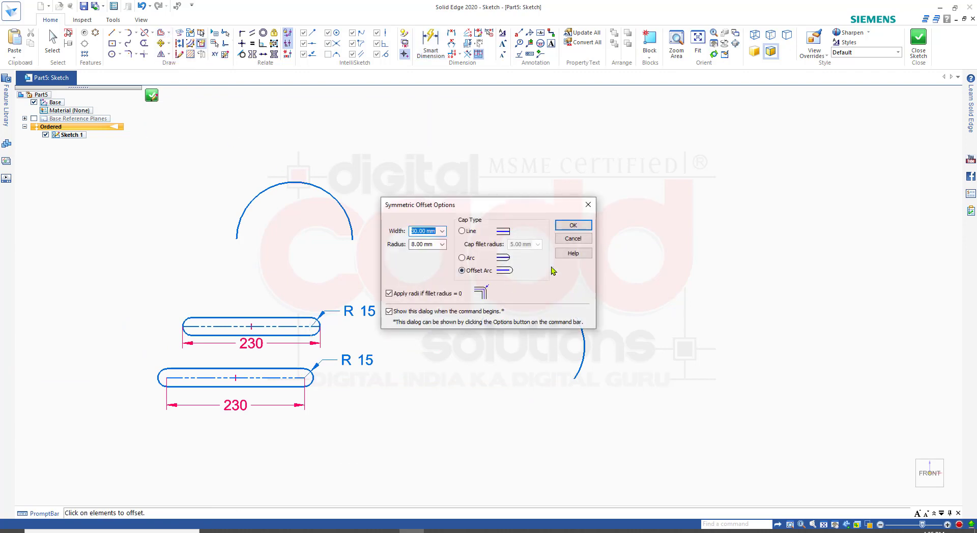
left_click(573, 225)
left_click(324, 195)
left_click(397, 112)
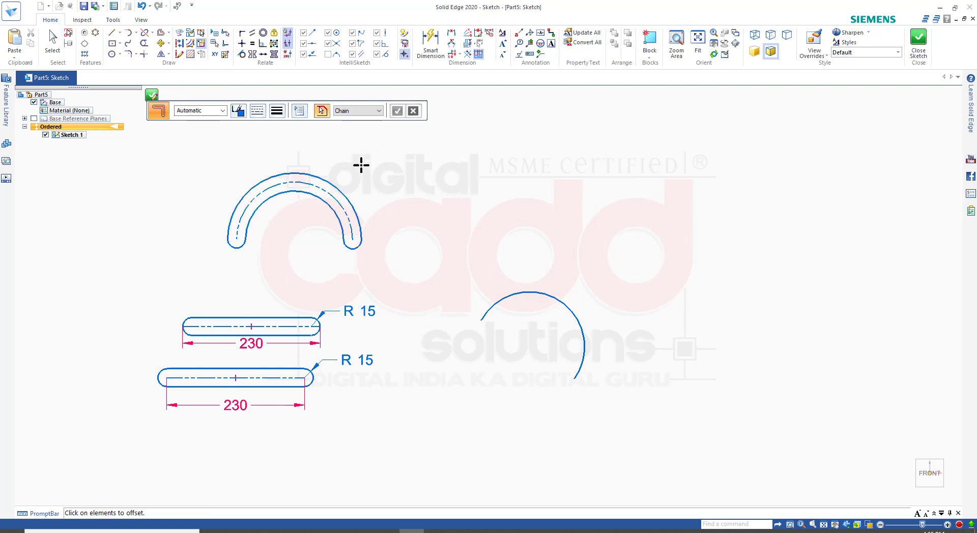
scroll(354, 190, "up", 2)
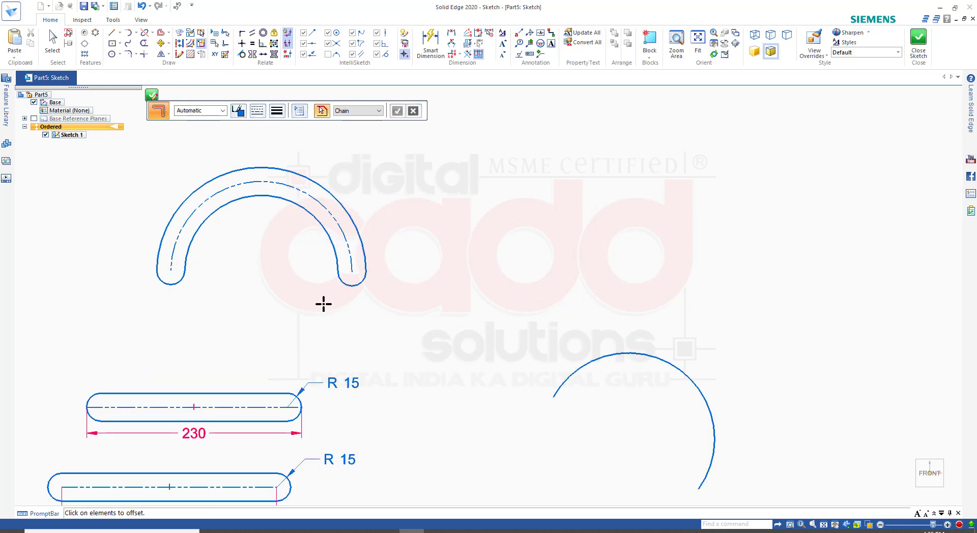
scroll(325, 303, "down", 2)
left_click(563, 359)
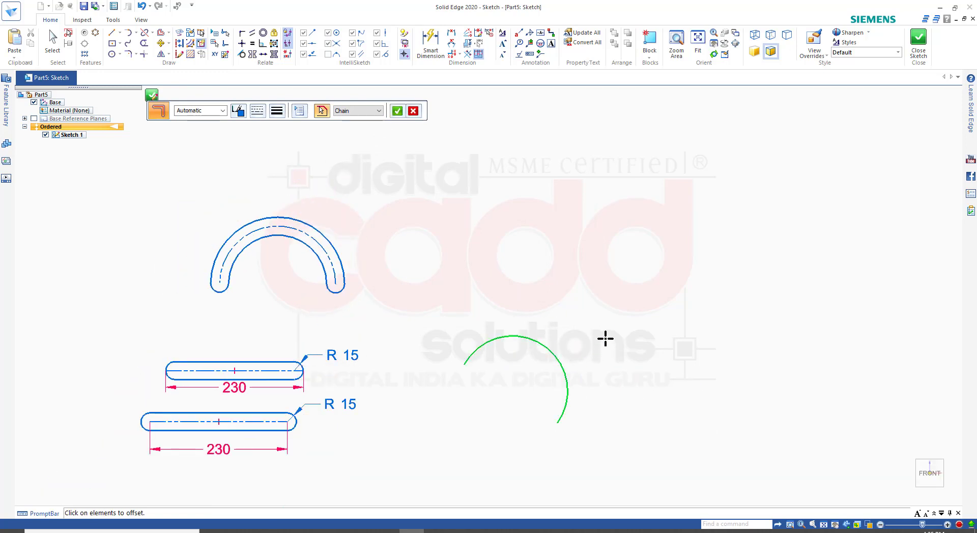
left_click(397, 111)
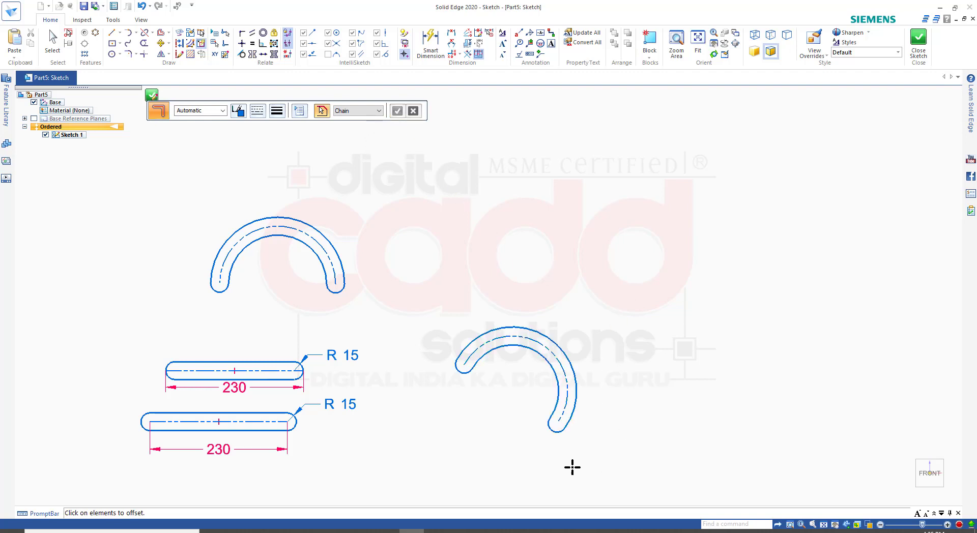
Undo the symmetric offsets of both arcs
scroll(464, 451, "down", 1)
scroll(538, 439, "up", 2)
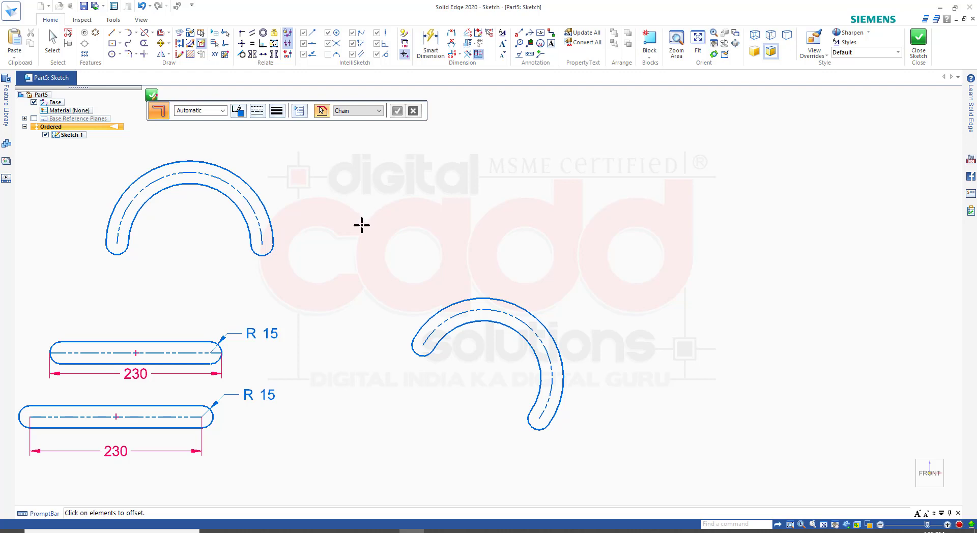
key("ctrl+z")
key("ctrl+z")
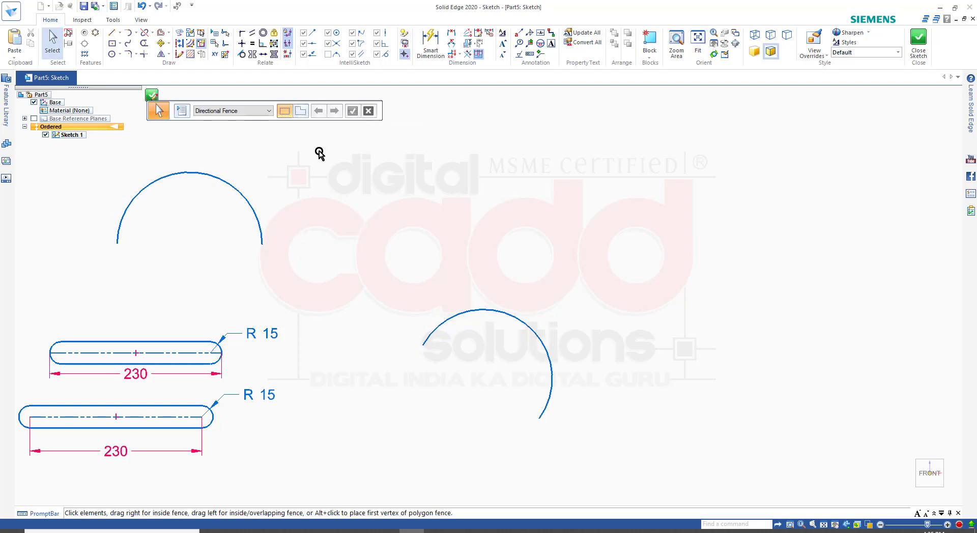
Create a symmetric offset slot around the semicircular arc above the straight slots, using the Arc cap type
left_click(169, 43)
left_click(193, 63)
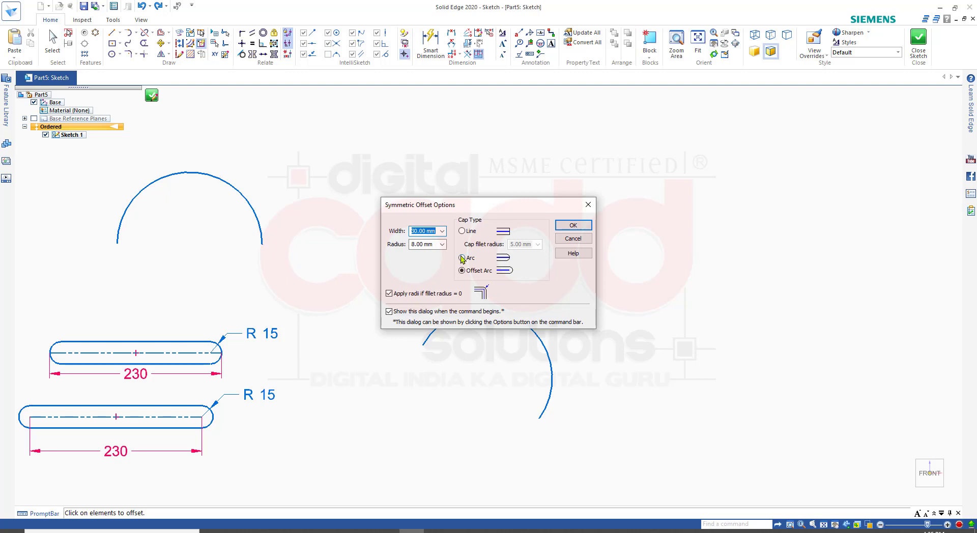
left_click(569, 226)
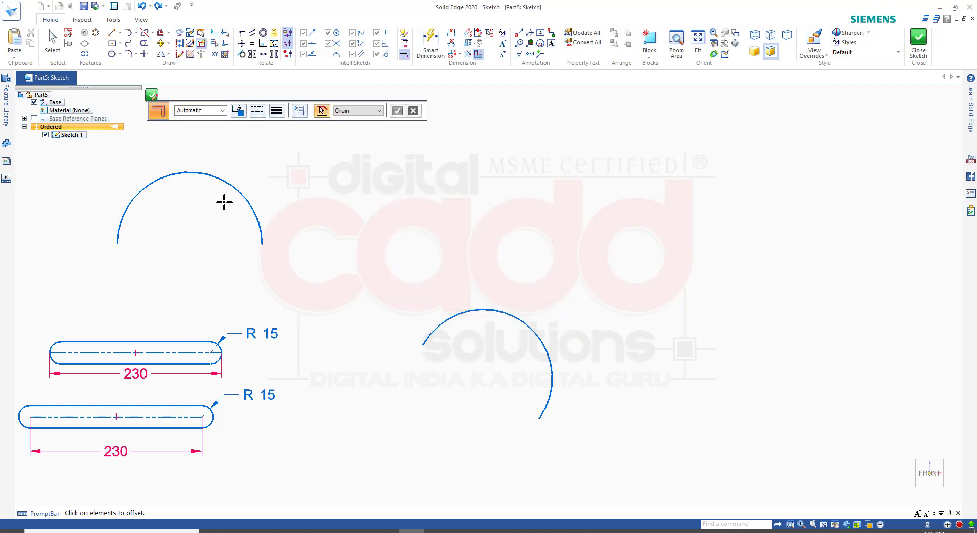
left_click(237, 189)
left_click(397, 111)
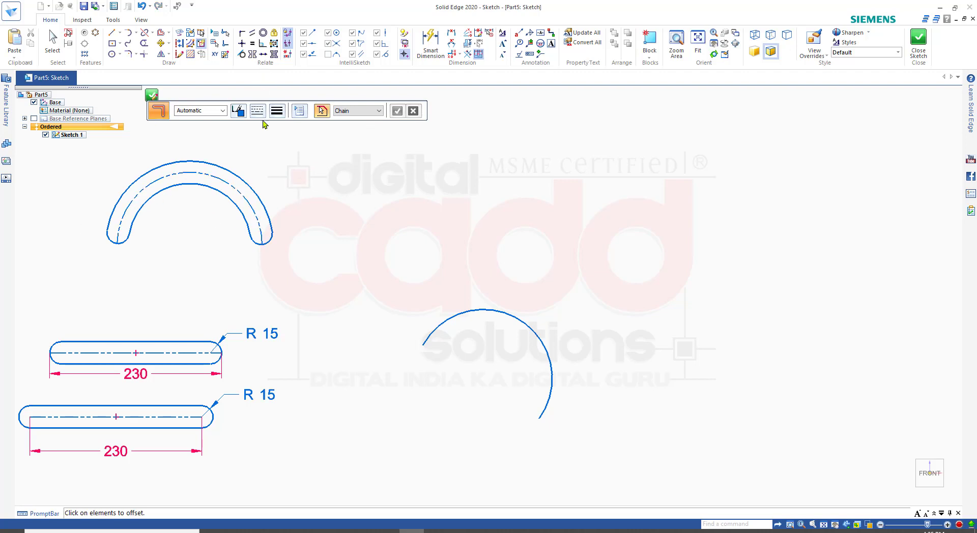
Create a symmetric offset slot around the remaining tilted arc, using the Offset Arc cap type
left_click(527, 321)
key("Escape")
left_click(172, 38)
left_click(188, 97)
left_click(478, 273)
key("Return")
left_click(529, 331)
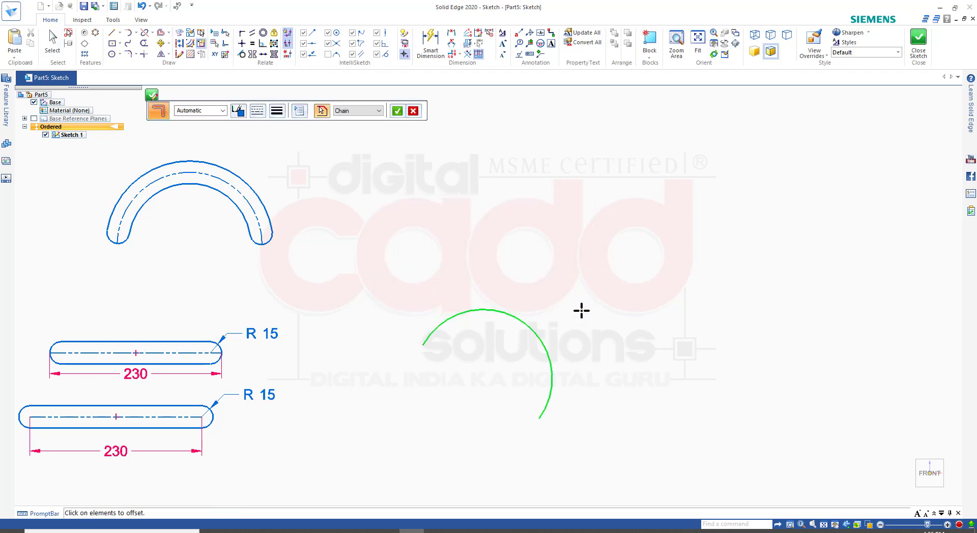
left_click(397, 114)
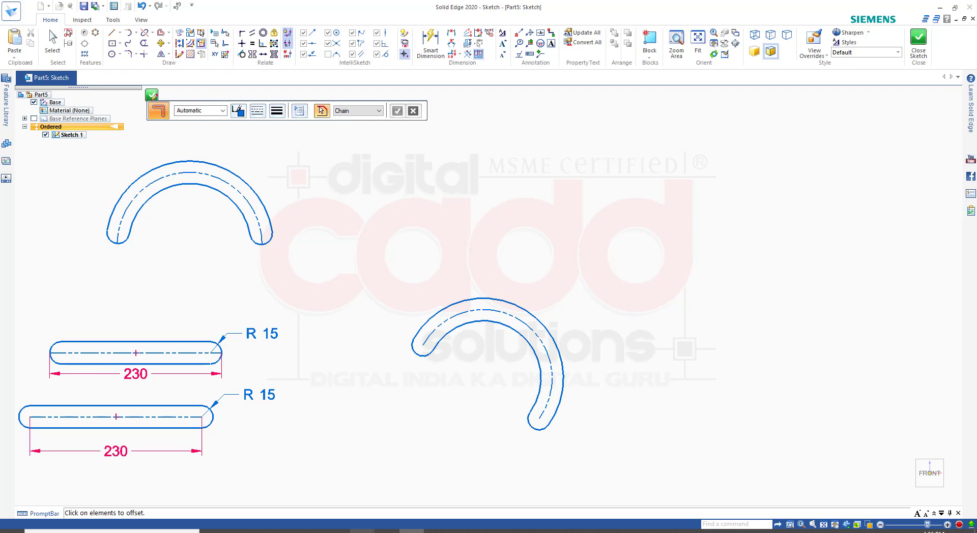
Draw a horizontal line about 214 mm long and a connected vertical line about 225 mm down from its end, beyond the curved slots
scroll(326, 345, "down", 3)
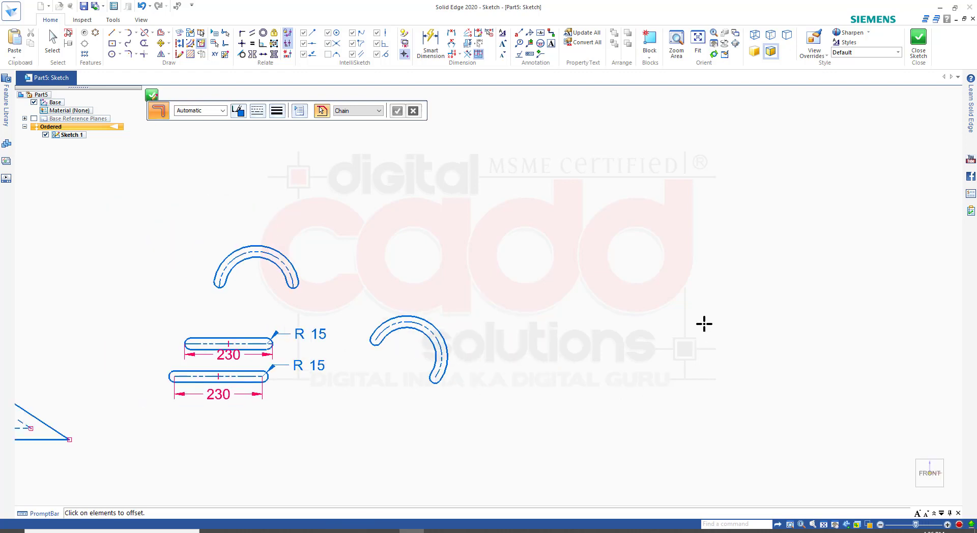
scroll(702, 333, "up", 2)
left_click(111, 32)
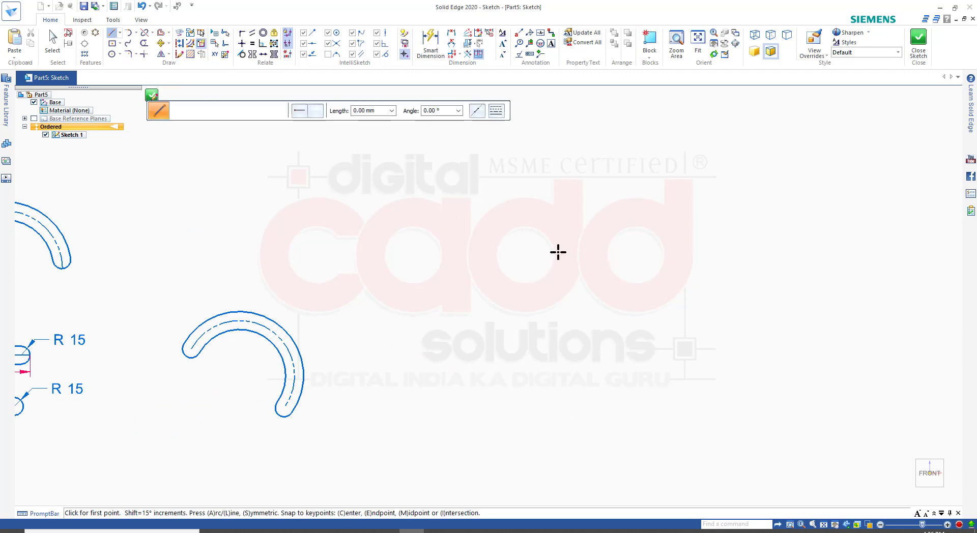
left_click(484, 259)
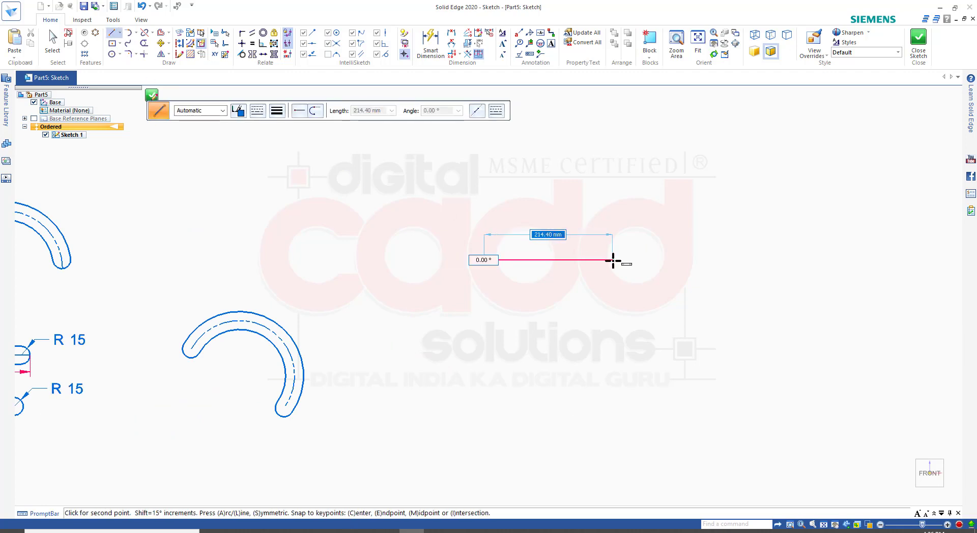
left_click(612, 260)
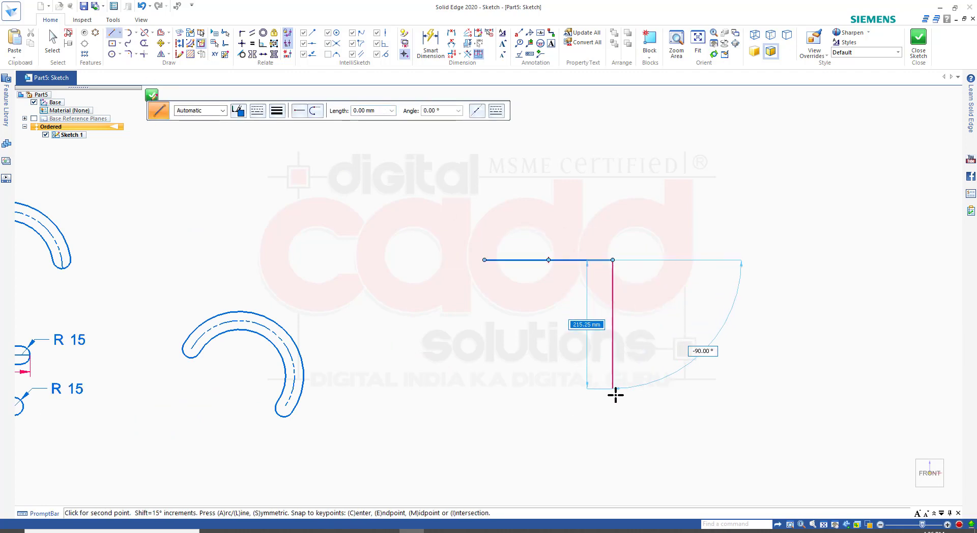
left_click(612, 395)
right_click(712, 180)
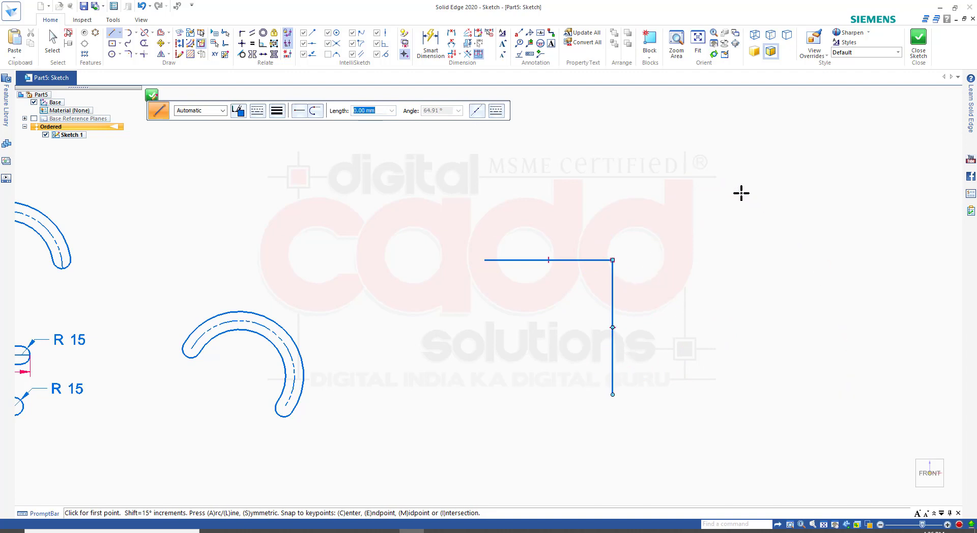
key("Escape")
Dimension the horizontal and vertical lines of the L-shaped profile, setting each length to 250 mm
scroll(747, 321, "up", 1)
left_click(430, 43)
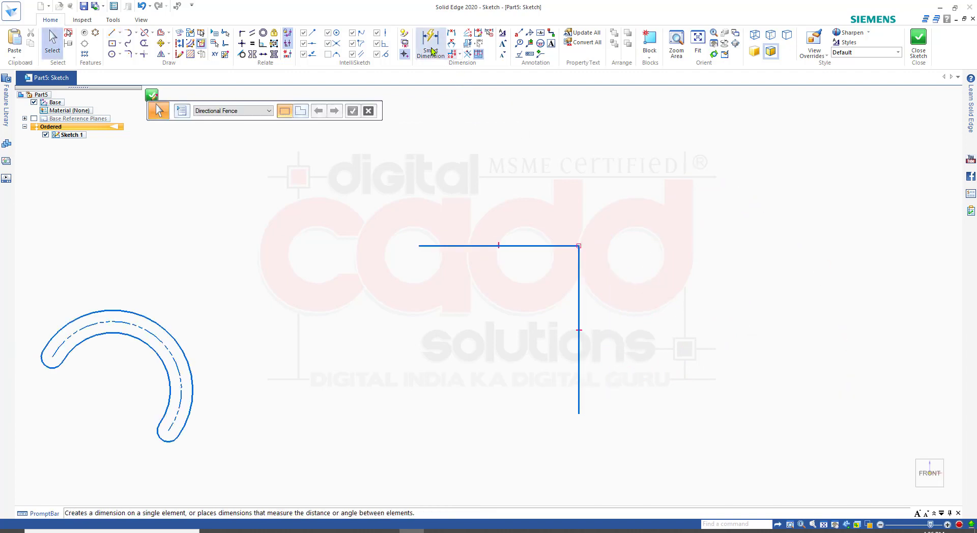
left_click(519, 246)
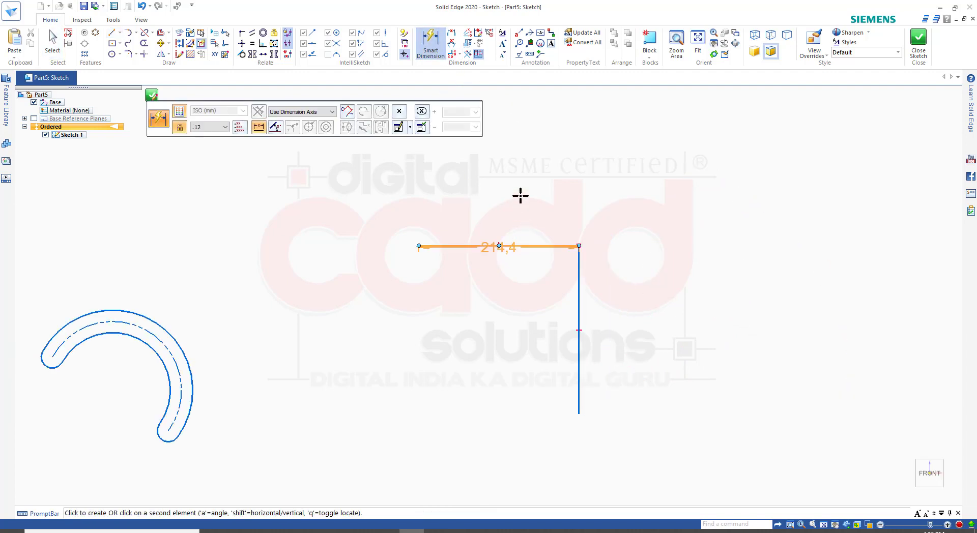
left_click(549, 191)
type("25")
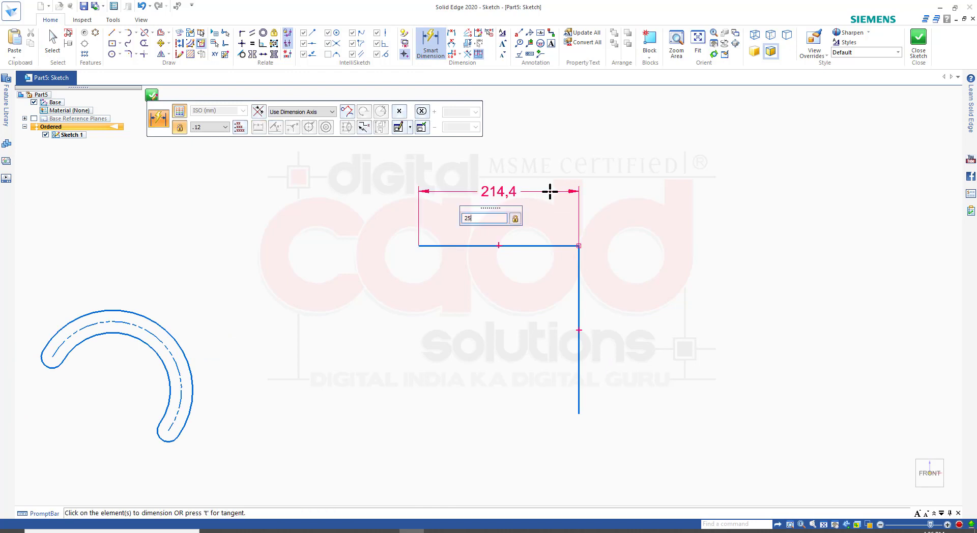
type("0")
key("Return")
left_click(578, 271)
left_click(616, 399)
type("25")
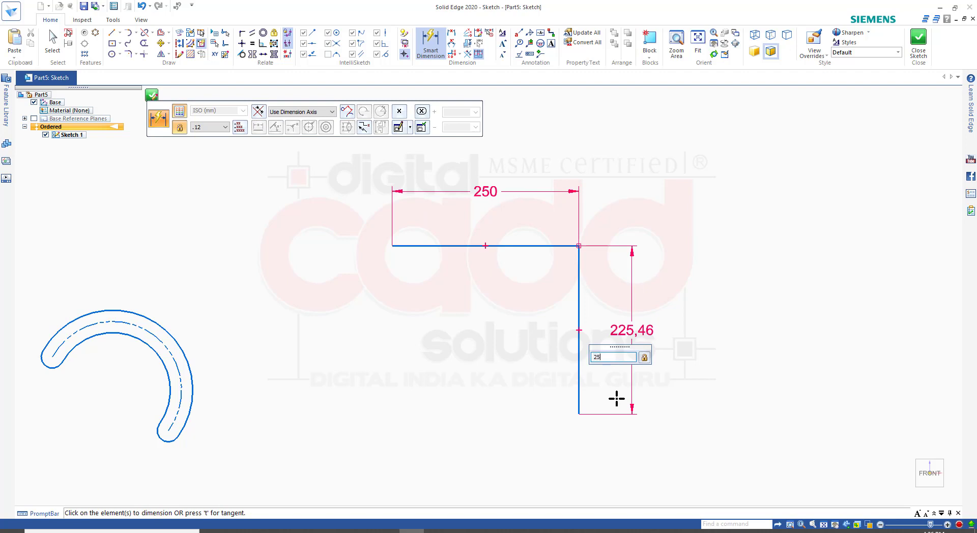
key("Return")
key("Escape")
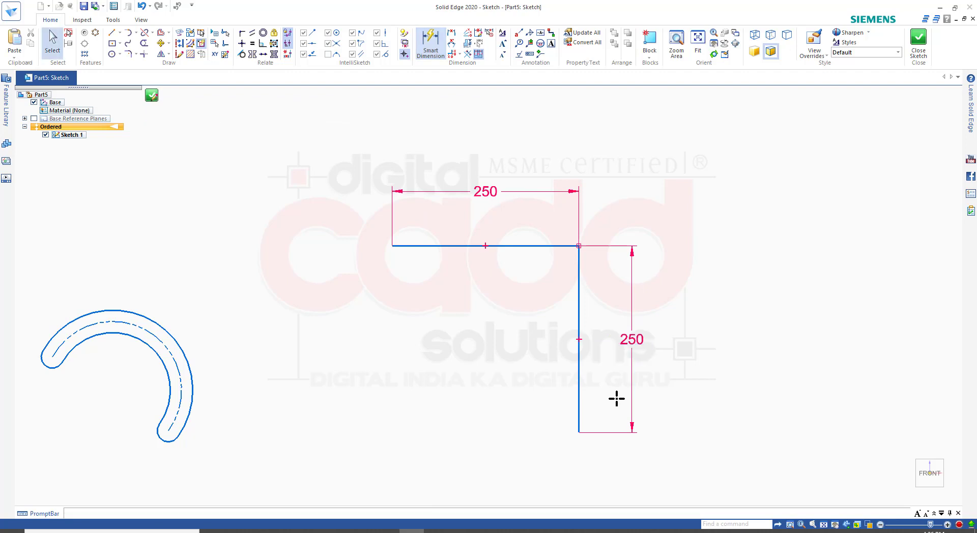
Create a symmetric offset around the L-shaped profile with 30 mm width, 8 mm corner radius and Offset Arc caps
left_click(168, 33)
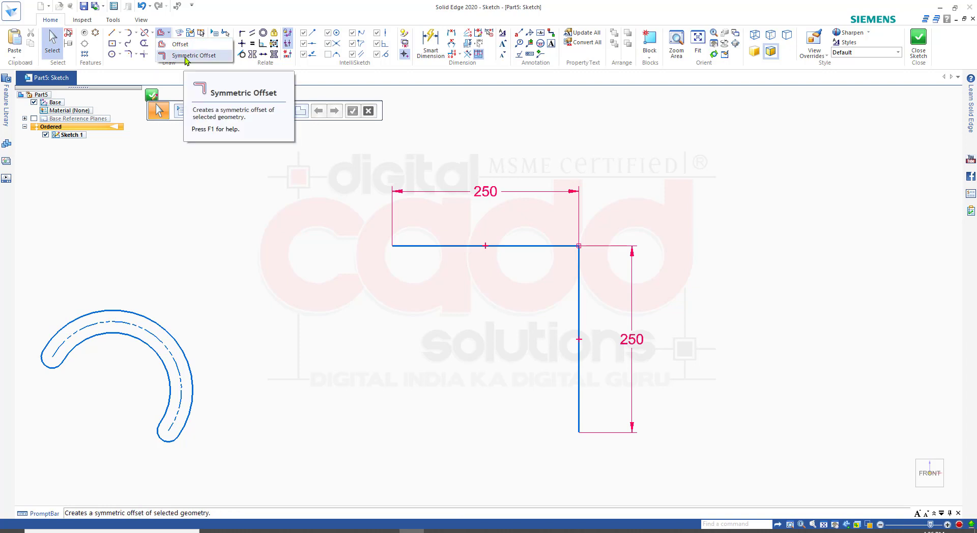
left_click(184, 55)
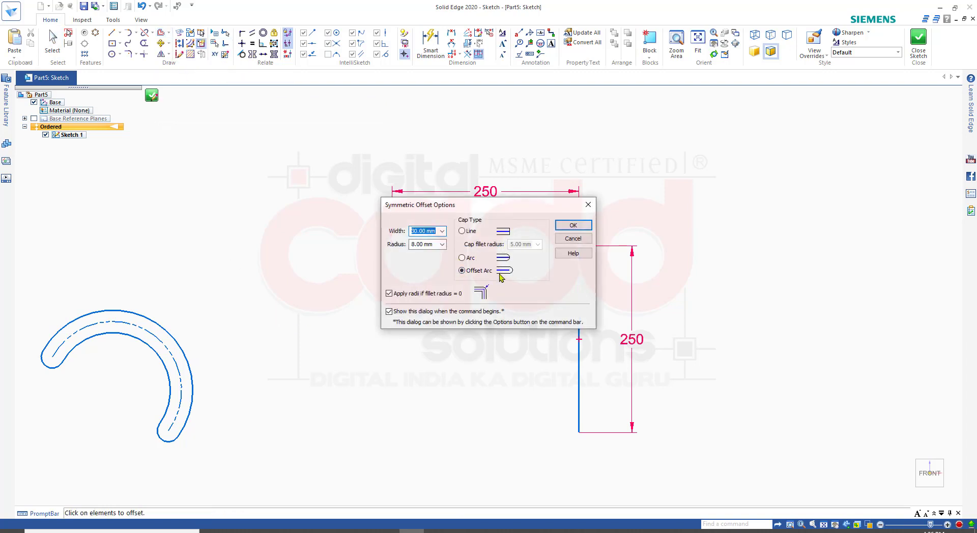
left_click(585, 227)
left_click(554, 246)
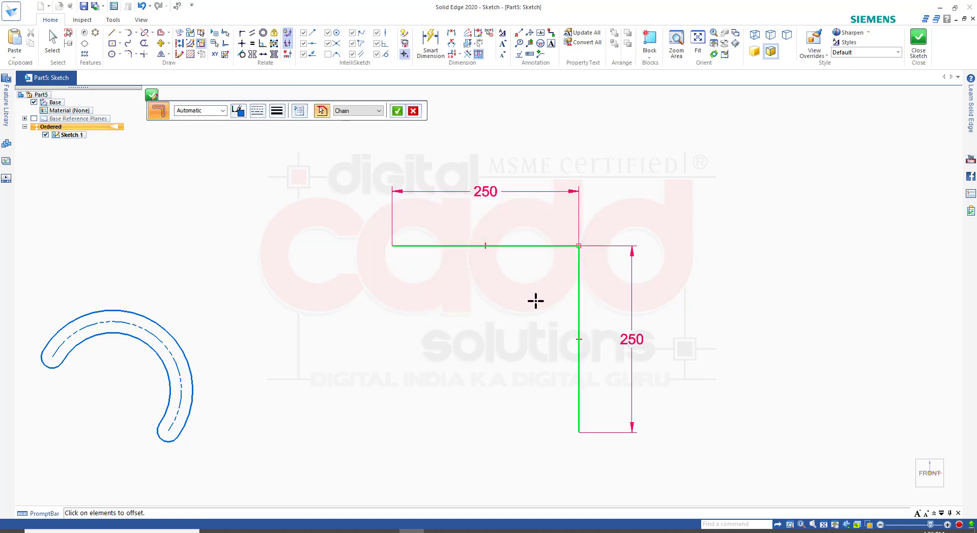
left_click(398, 111)
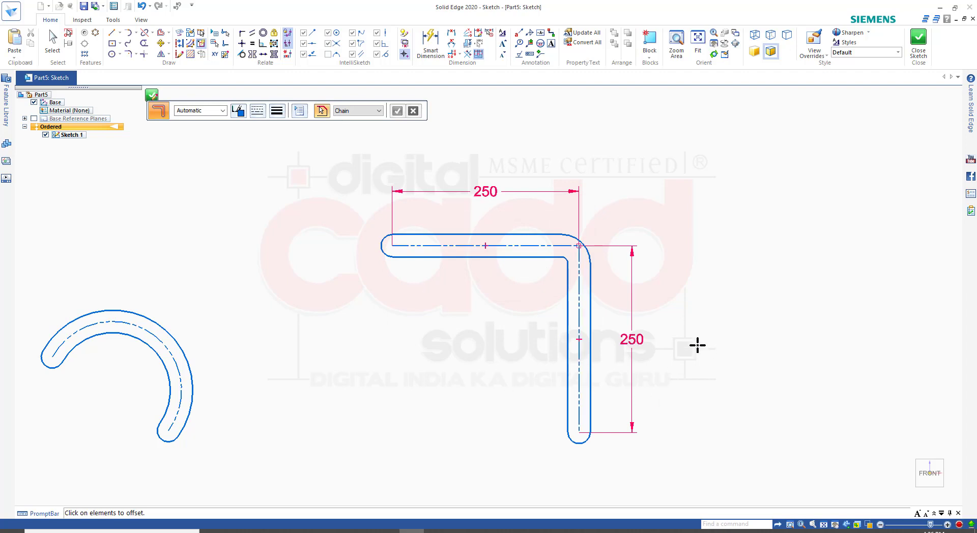
Dimension the radius of the inner corner arc of the L-shaped slot
scroll(670, 252, "up", 3)
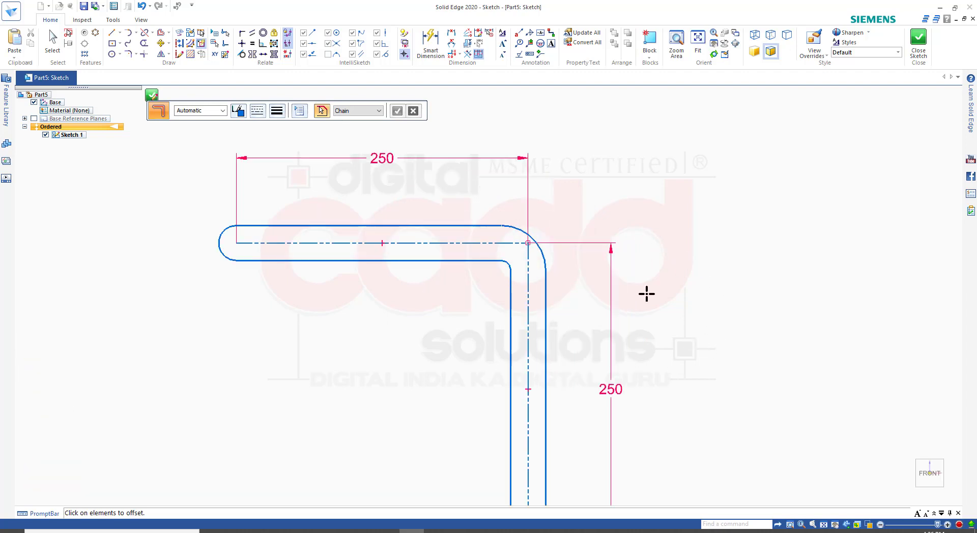
left_click(430, 46)
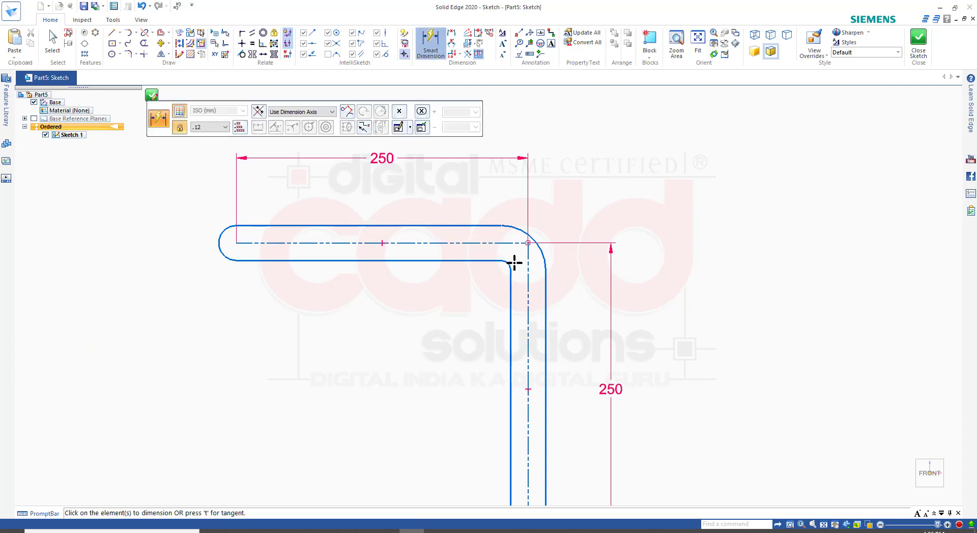
left_click(506, 263)
left_click(569, 212)
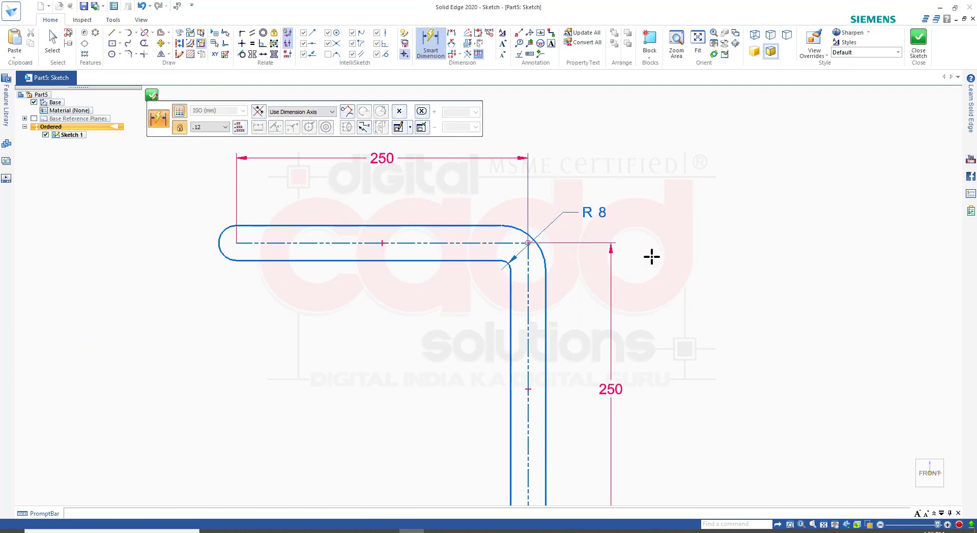
scroll(605, 158, "up", 2)
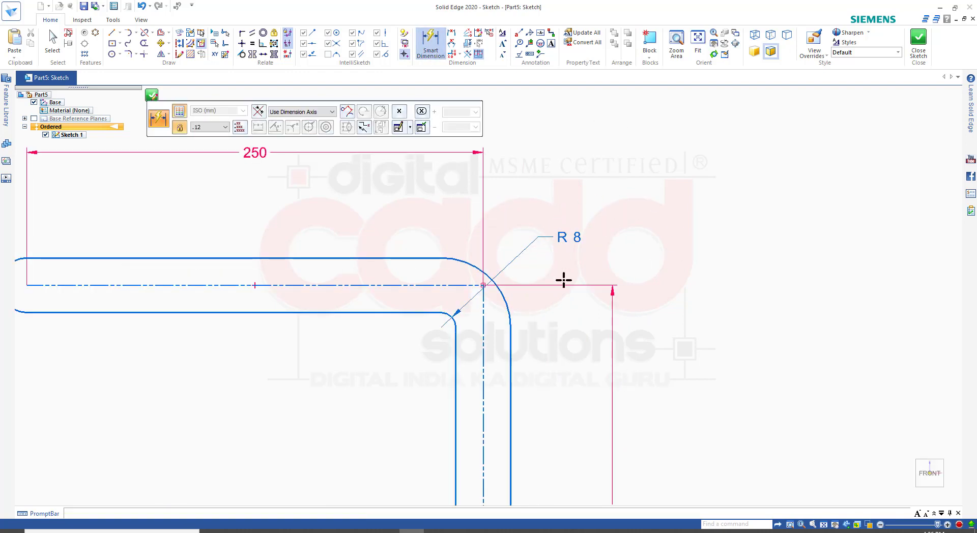
key("Escape")
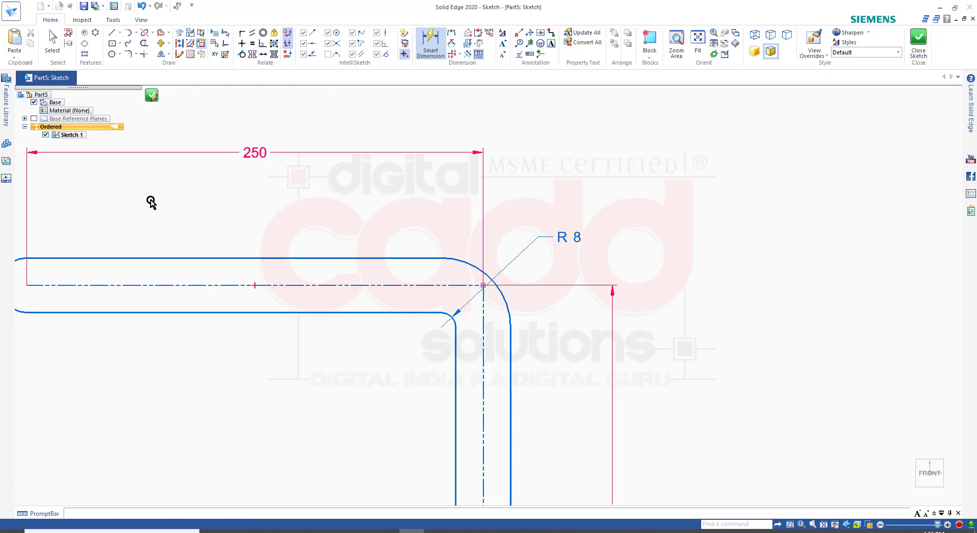
Review the radius and width settings in the Symmetric Offset options against the rounded corner of the L-shaped slot
left_click(169, 32)
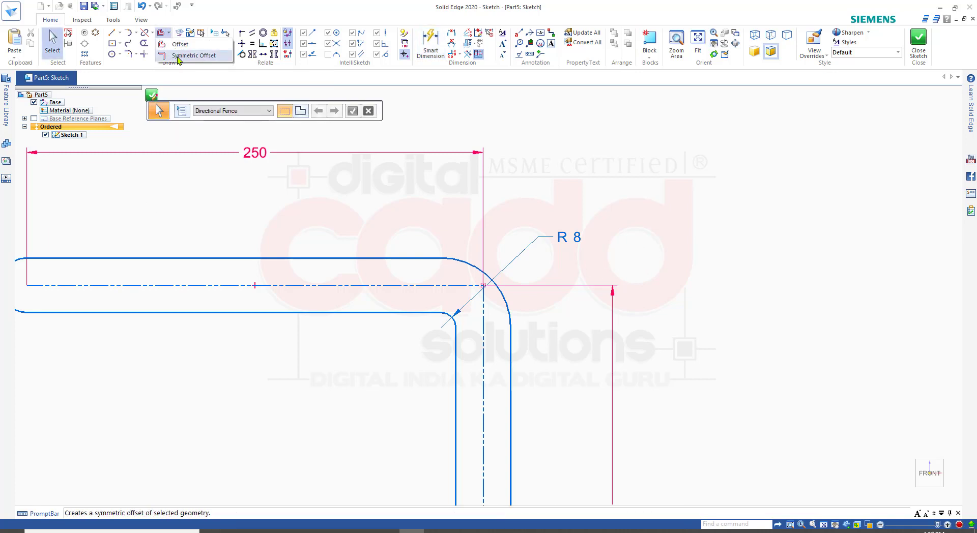
left_click(178, 57)
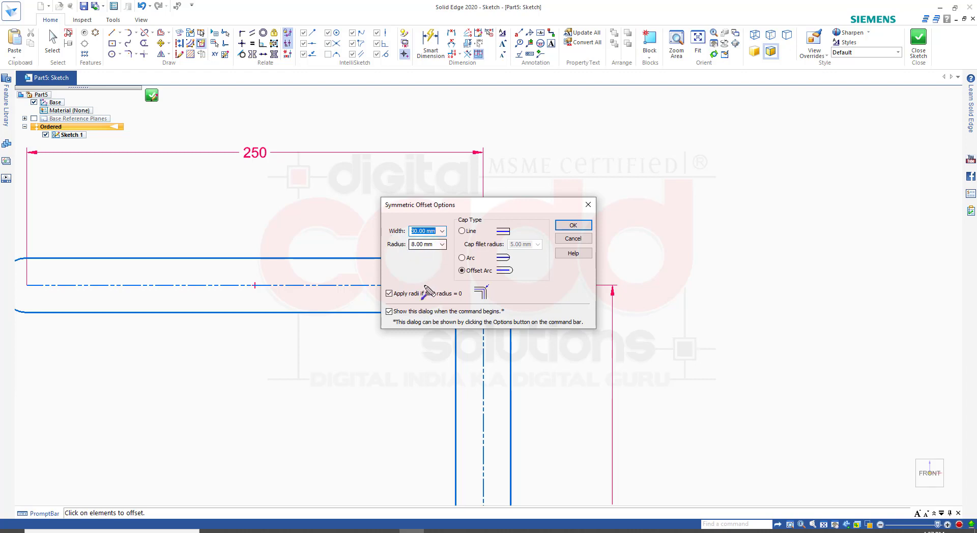
left_click_drag(385, 236, 452, 253)
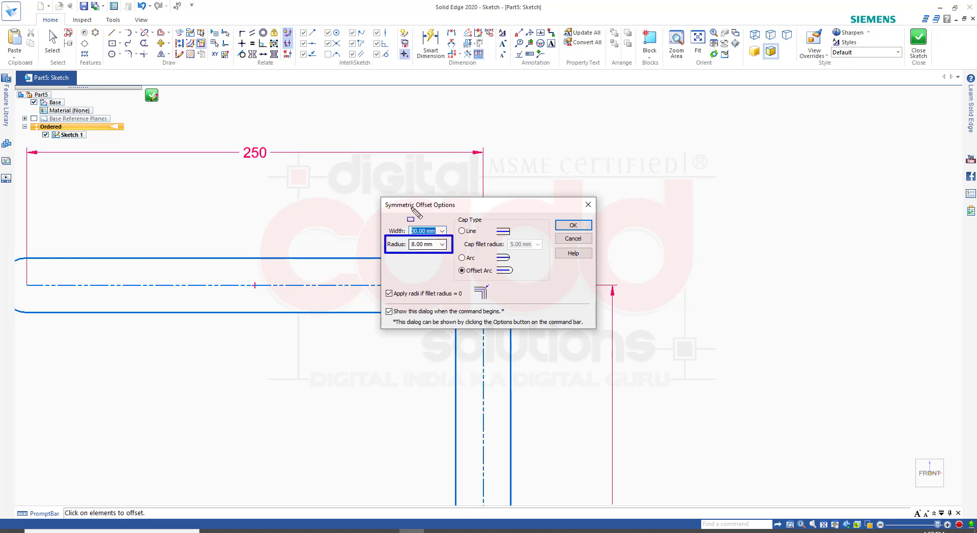
mouse_move(371, 185)
left_mouse_down()
mouse_move(607, 341)
mouse_move(602, 332)
left_mouse_up()
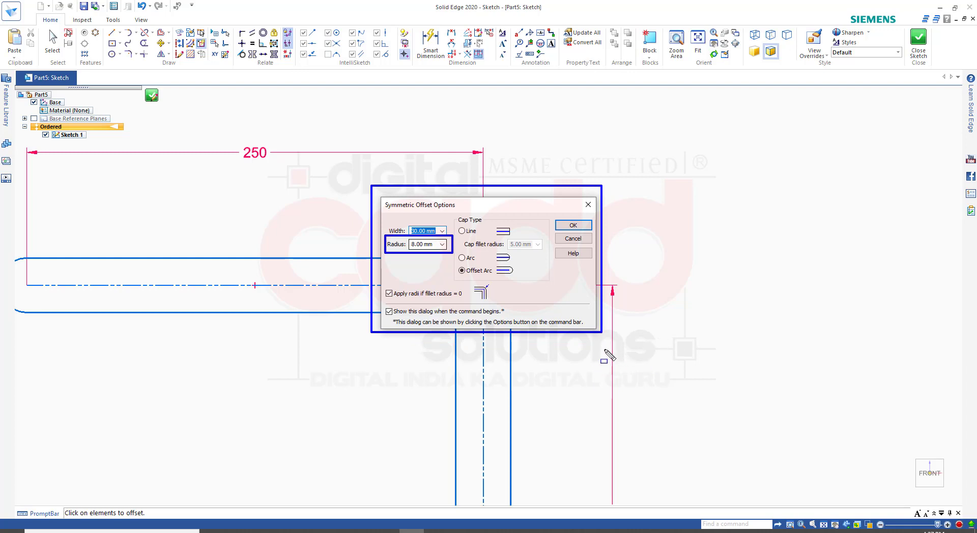
key("Escape")
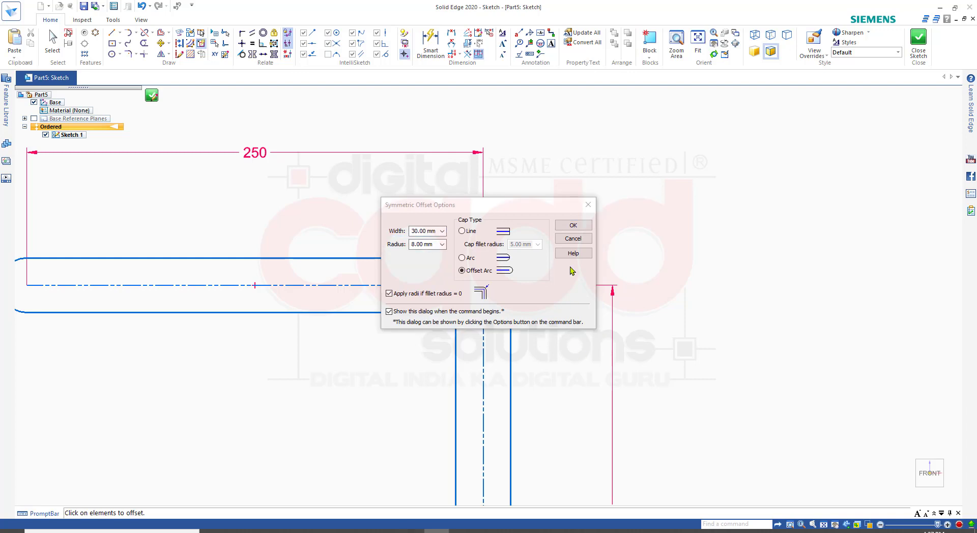
mouse_move(544, 204)
left_mouse_down()
mouse_move(589, 203)
mouse_move(796, 147)
left_mouse_up()
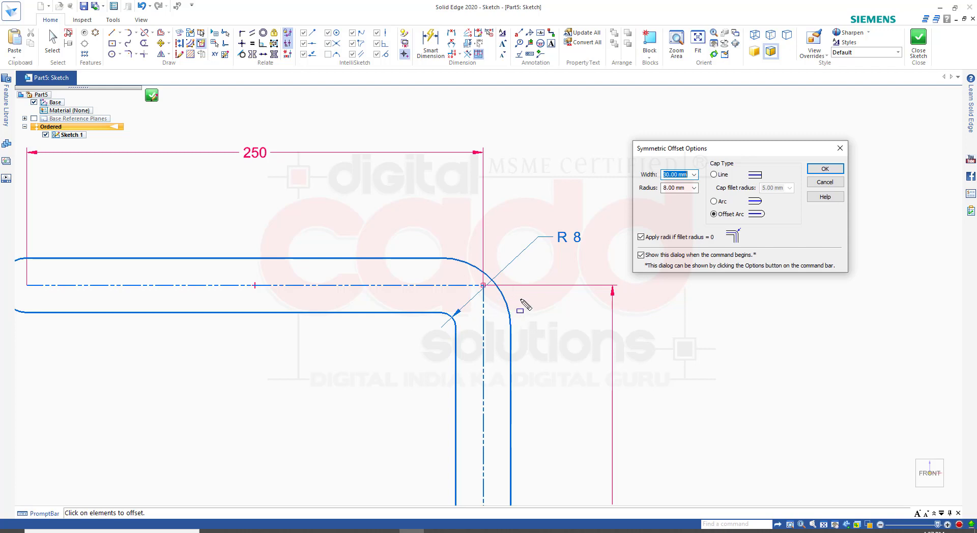
left_click_drag(395, 219, 579, 402)
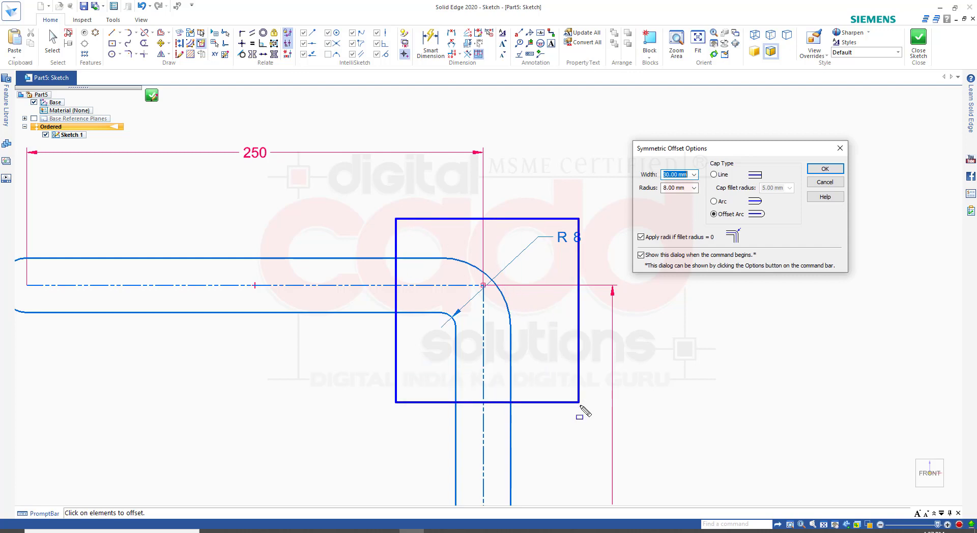
left_click_drag(469, 232, 453, 321)
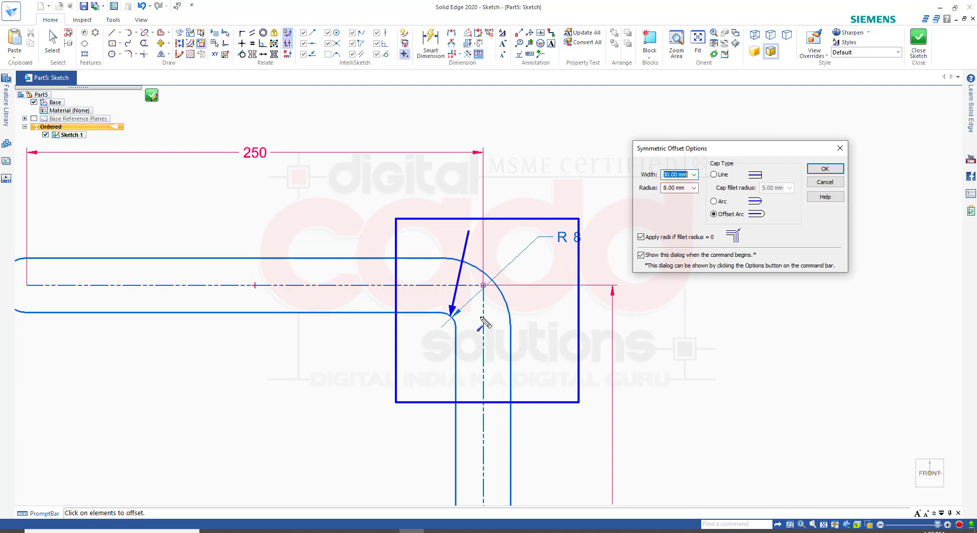
left_click_drag(563, 254, 509, 301)
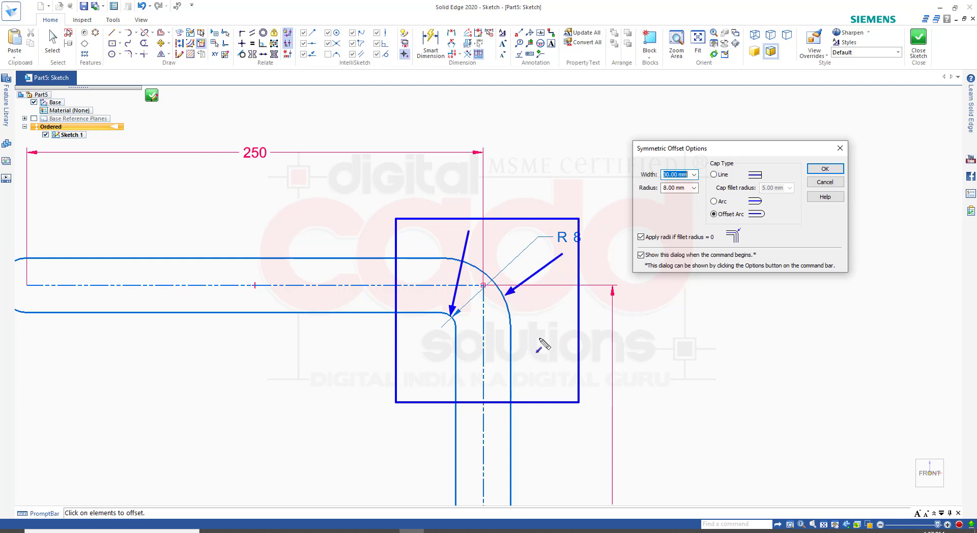
left_click_drag(287, 258, 286, 312)
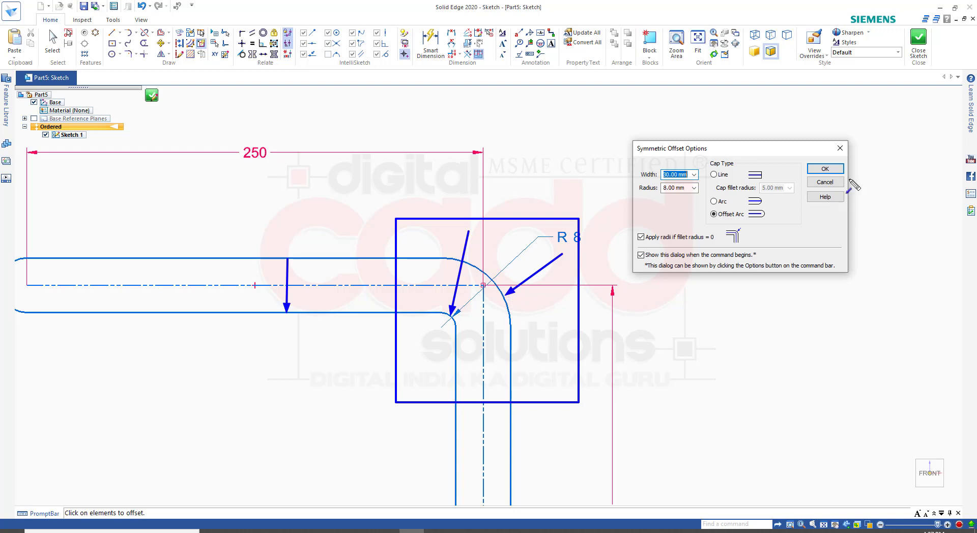
key("Escape")
left_click(824, 170)
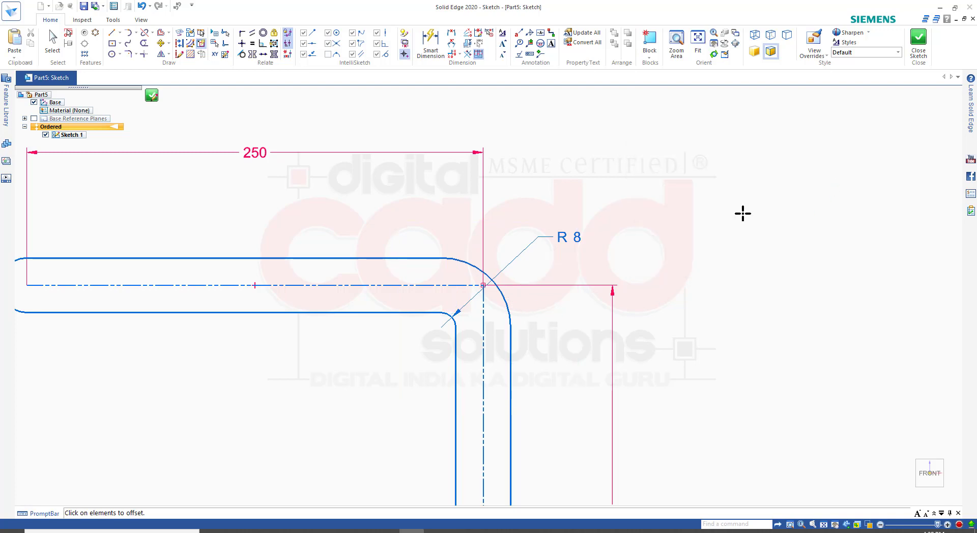
Dimension the radius of the outer corner arc of the L-shaped slot
left_click(431, 45)
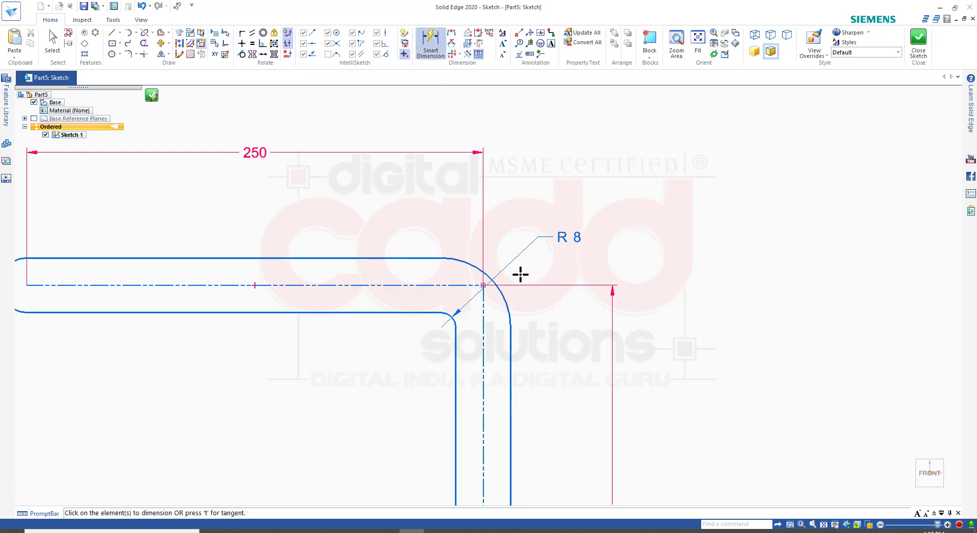
left_click(505, 300)
left_click(559, 264)
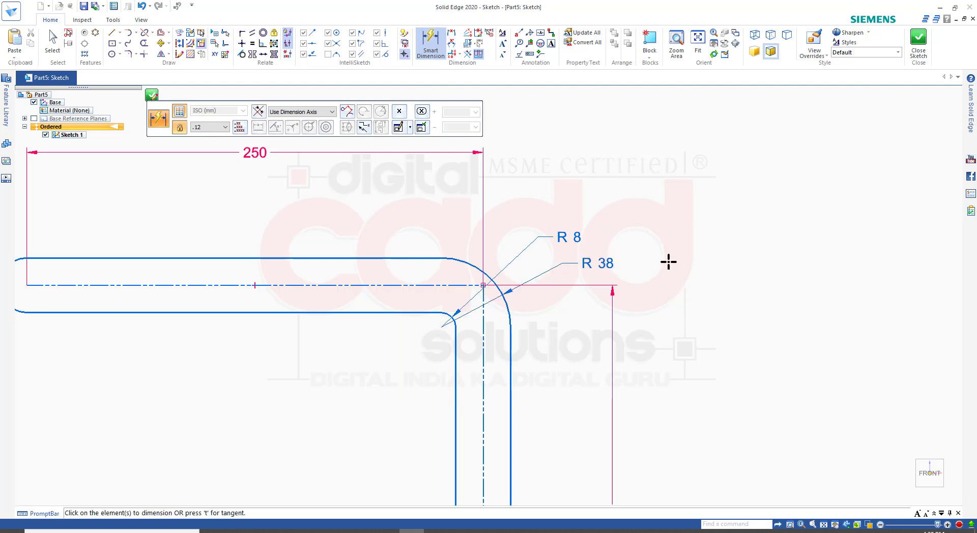
scroll(612, 255, "down", 4)
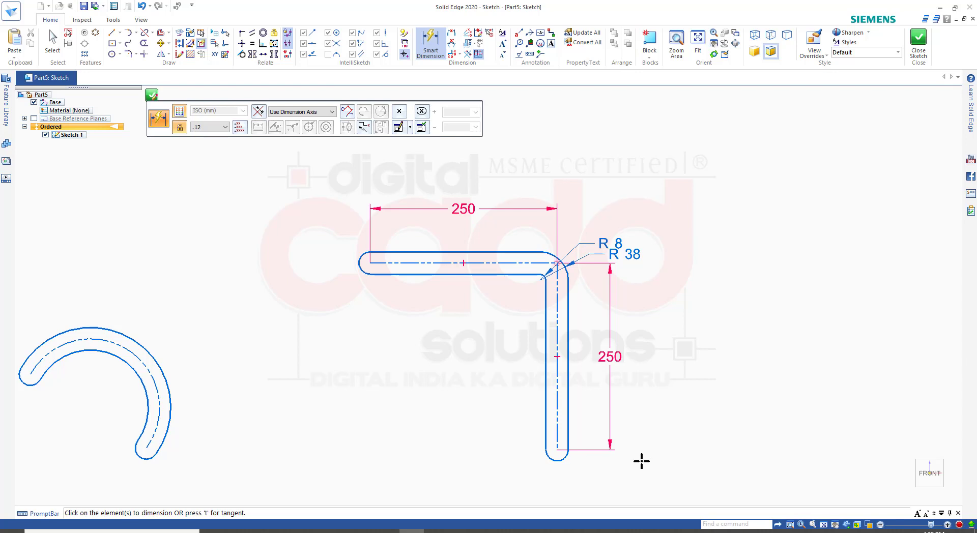
key("Escape")
Undo both corner radius dimensions and the symmetric offset around the L-shaped profile
key("ctrl+z")
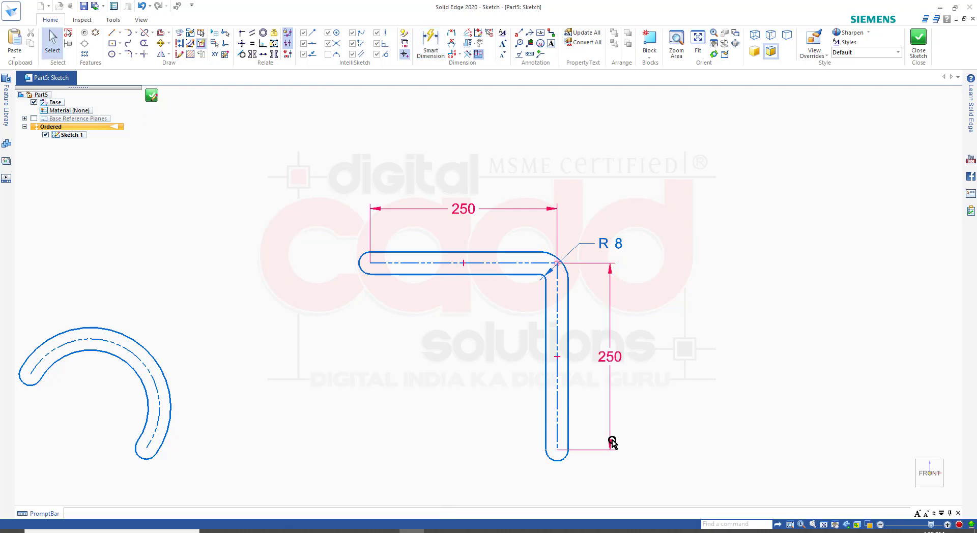
key("ctrl+z")
key("ctrl+z")
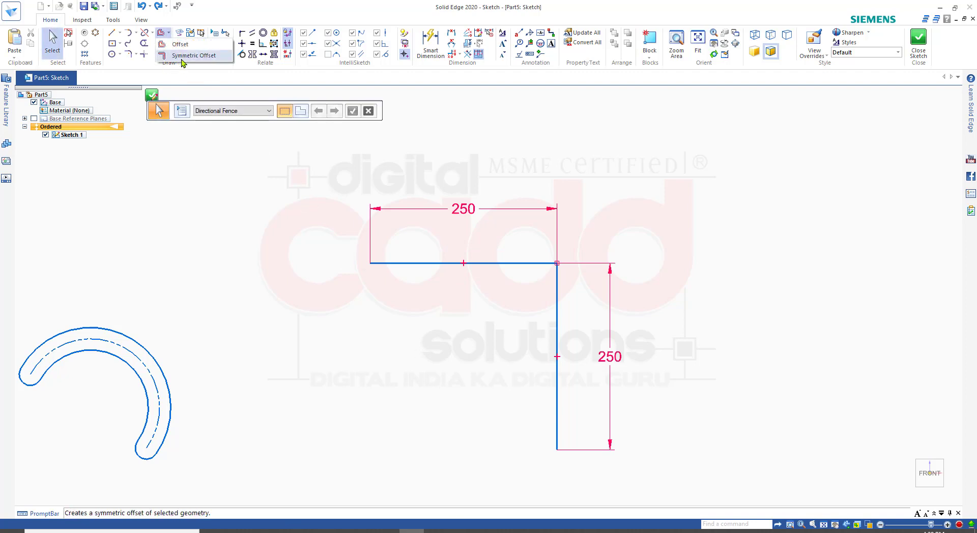
Create a symmetric offset around the L-shaped profile with 30 mm width, 15 mm corner radius and Offset Arc caps
left_click(160, 33)
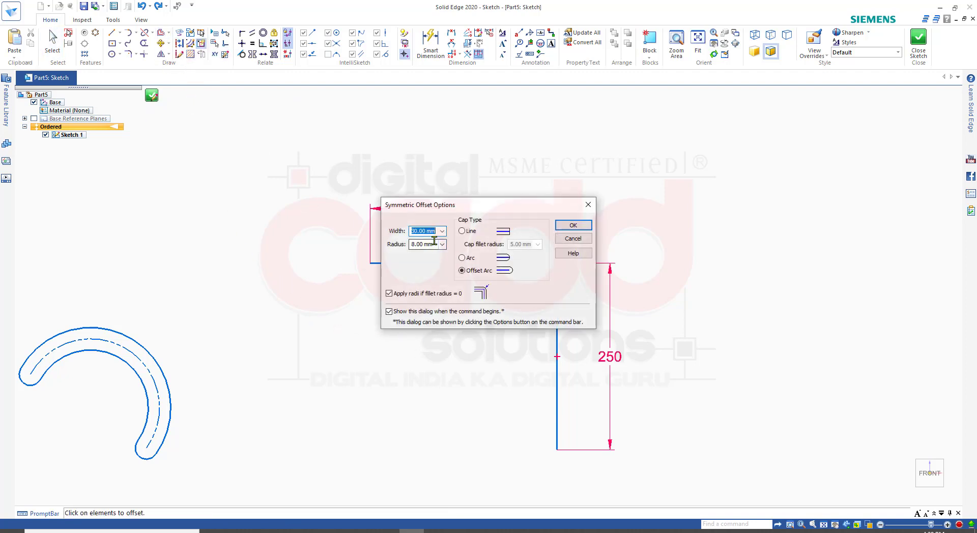
left_click_drag(434, 243, 370, 259)
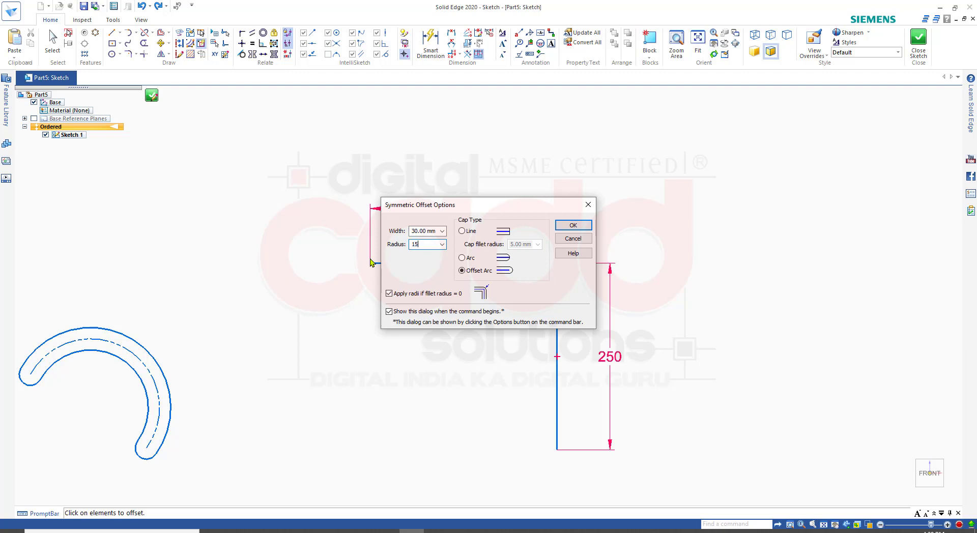
type("15")
key("Return")
left_click(483, 263)
left_click(397, 113)
Dimension the radii of the inner and outer corner arcs of the L-shaped slot
scroll(614, 242, "up", 3)
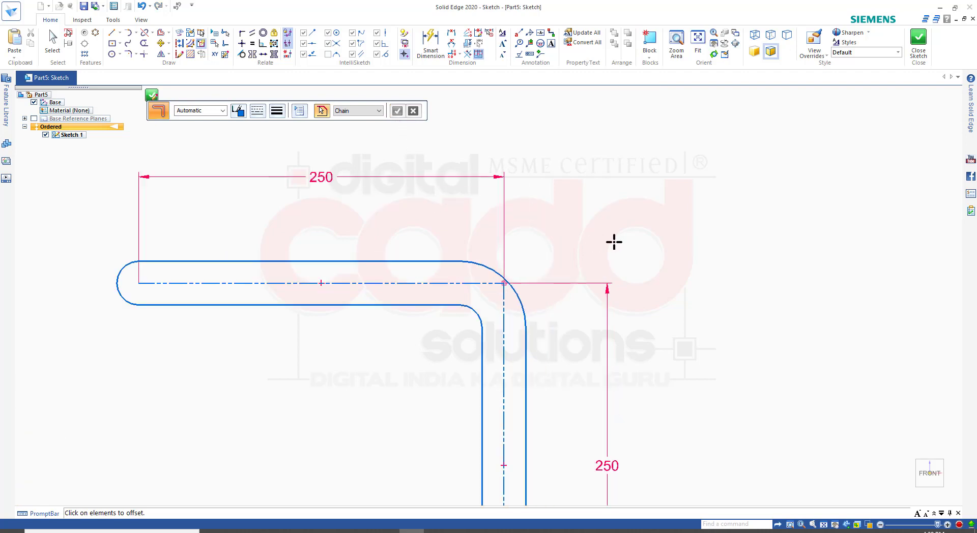
left_click(430, 43)
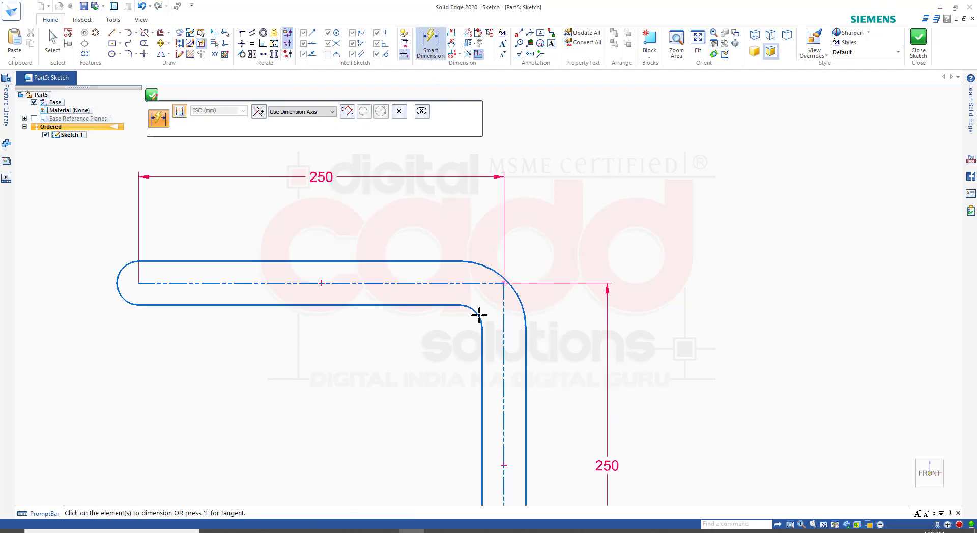
left_click(478, 316)
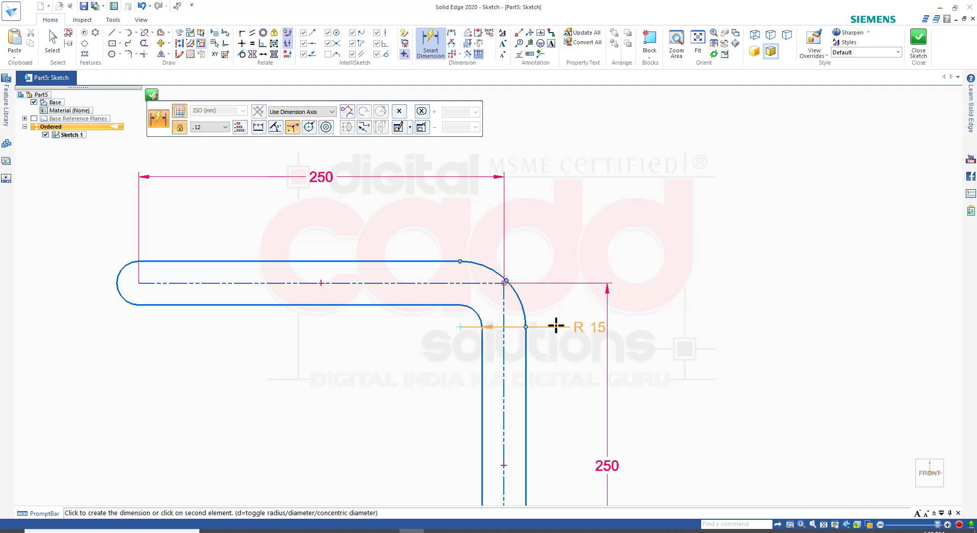
left_click(560, 309)
left_click(521, 297)
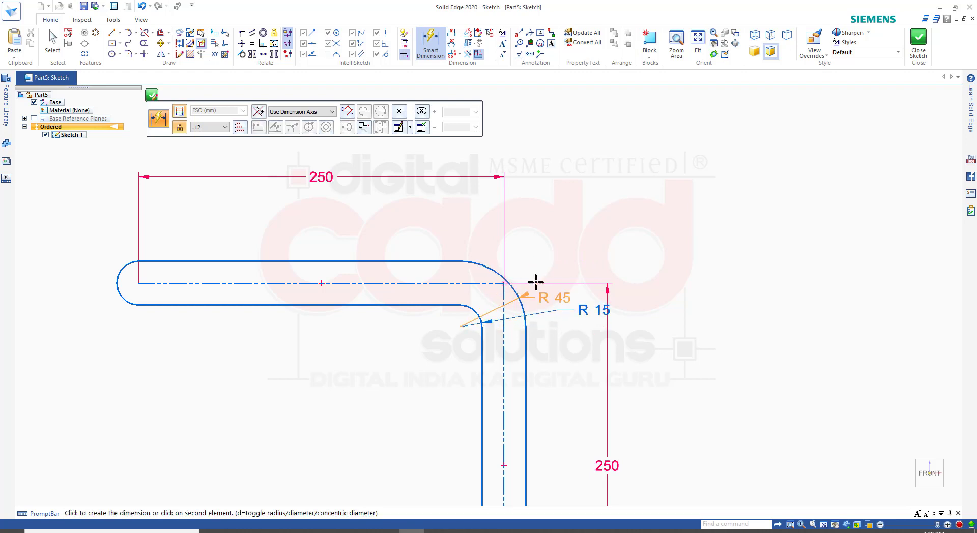
left_click(564, 258)
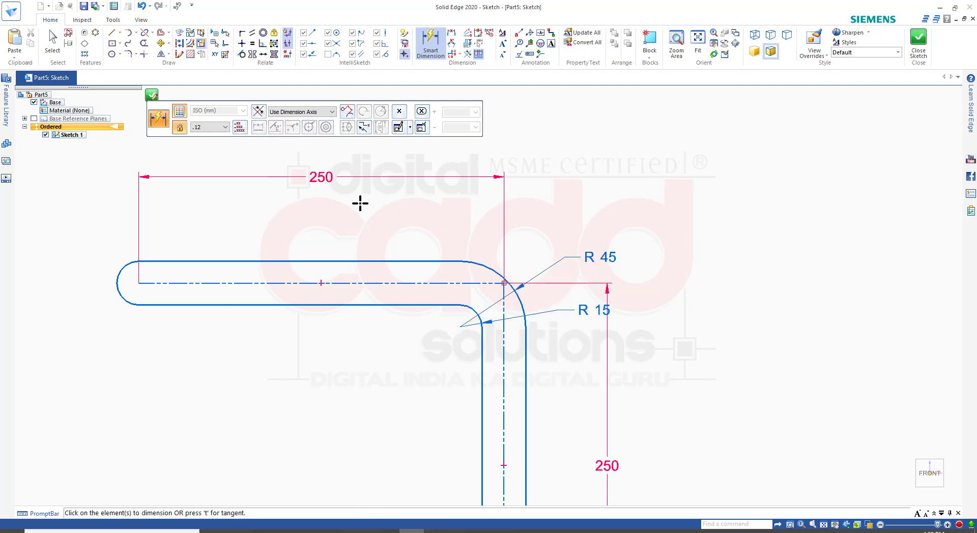
Look over the L-shaped slot, the straight and curved slots and the nested triangles across the whole sketch
scroll(431, 314, "down", 3)
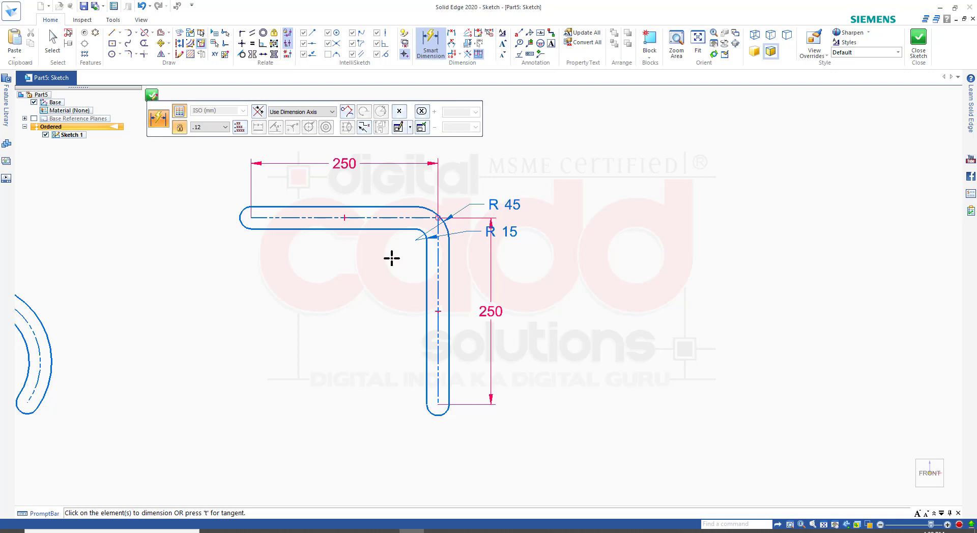
scroll(438, 245, "up", 2)
scroll(437, 259, "down", 3)
scroll(437, 260, "down", 3)
scroll(116, 234, "up", 7)
scroll(226, 305, "down", 3)
scroll(163, 366, "down", 3)
scroll(148, 418, "up", 5)
scroll(218, 464, "down", 4)
scroll(507, 385, "down", 3)
scroll(655, 405, "up", 3)
scroll(483, 329, "down", 4)
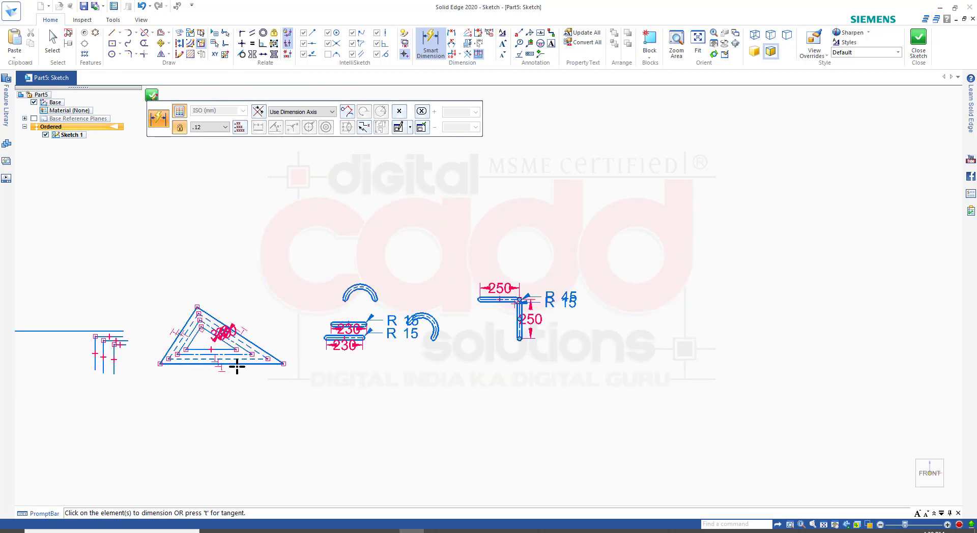
scroll(257, 366, "up", 4)
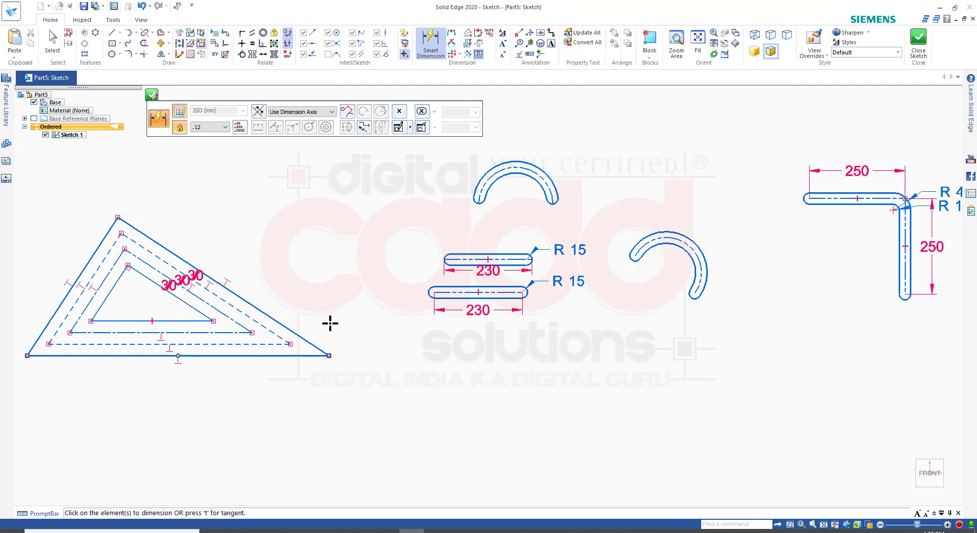
Examine the outer and inner corner arcs of the L-shaped slot up close
scroll(337, 315, "down", 4)
scroll(590, 320, "up", 4)
scroll(560, 341, "up", 6)
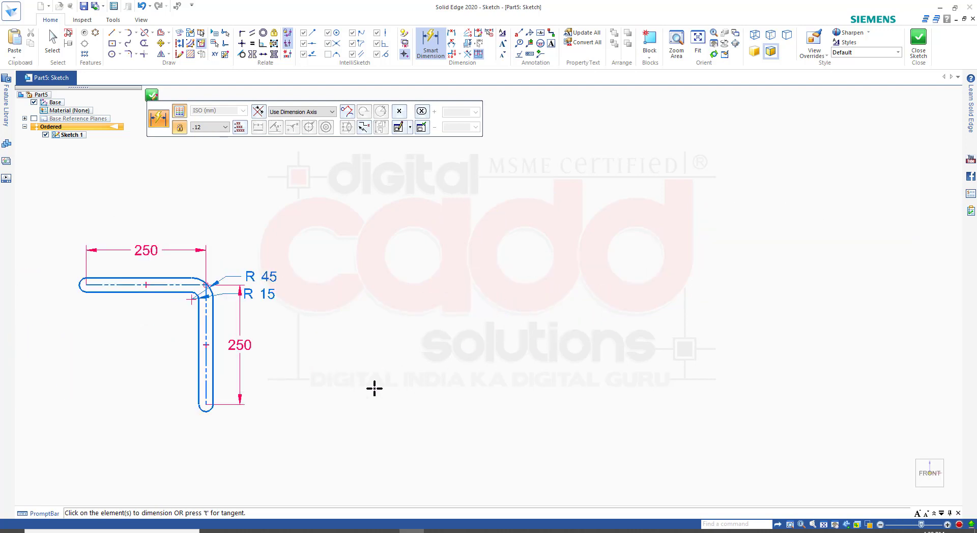
scroll(366, 356, "down", 3)
scroll(256, 334, "up", 3)
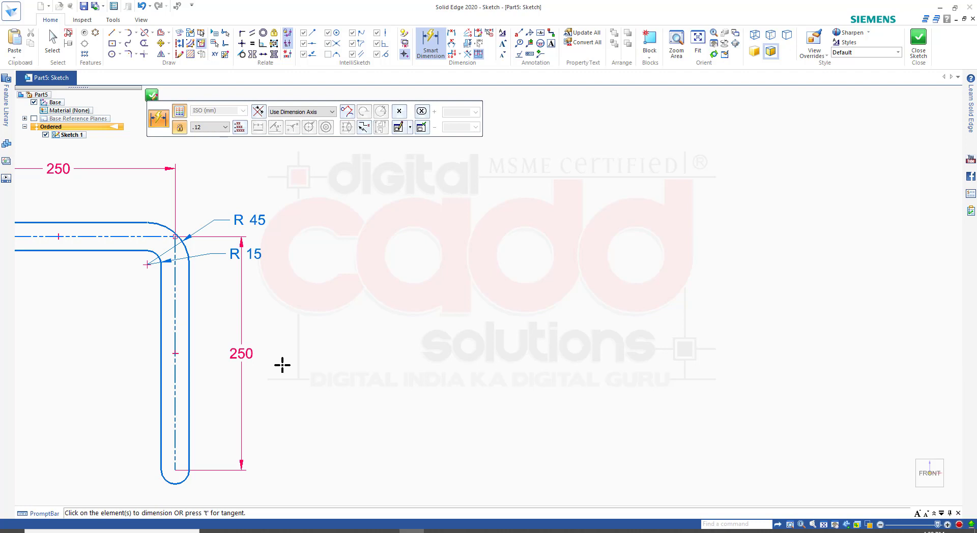
scroll(325, 341, "down", 2)
scroll(482, 355, "up", 2)
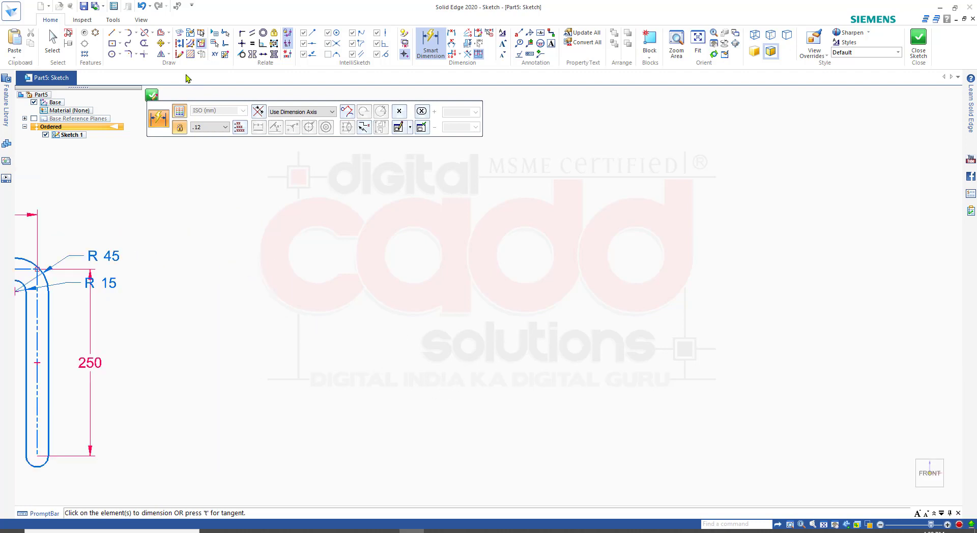
Sketch connected horizontal and vertical lines beside the L-shaped slot: a long base, a short end about 46 mm high, a ledge and an upright
left_click(111, 32)
left_click(397, 396)
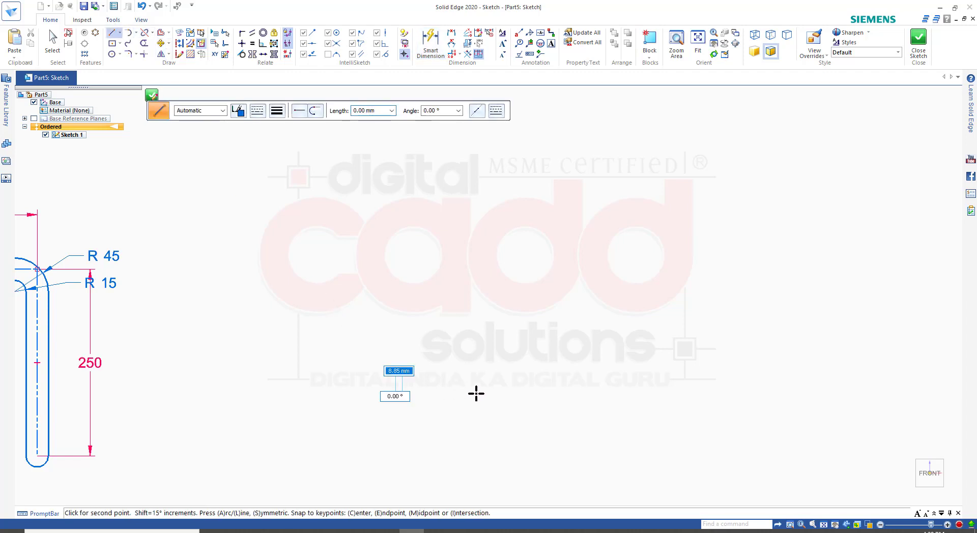
left_click(593, 397)
left_click(538, 363)
left_click(499, 362)
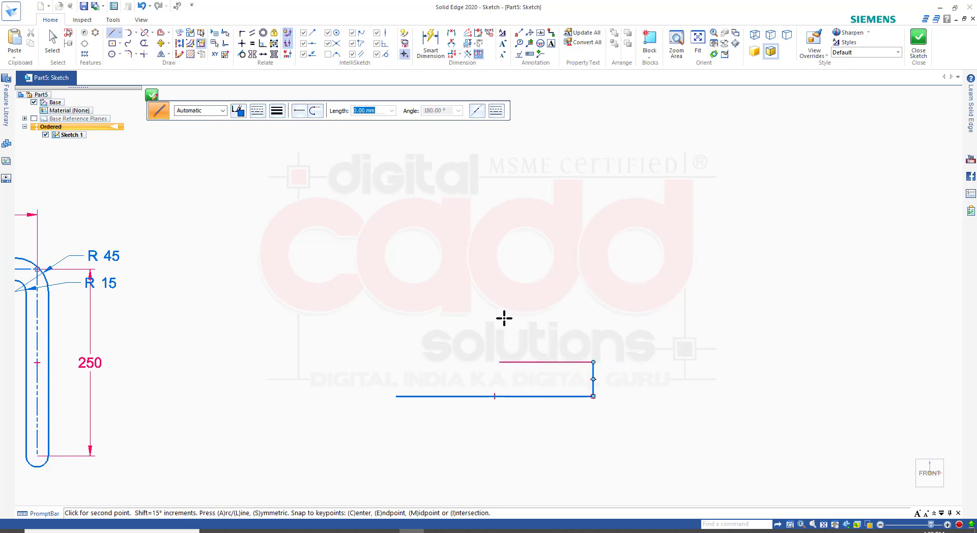
left_click(499, 294)
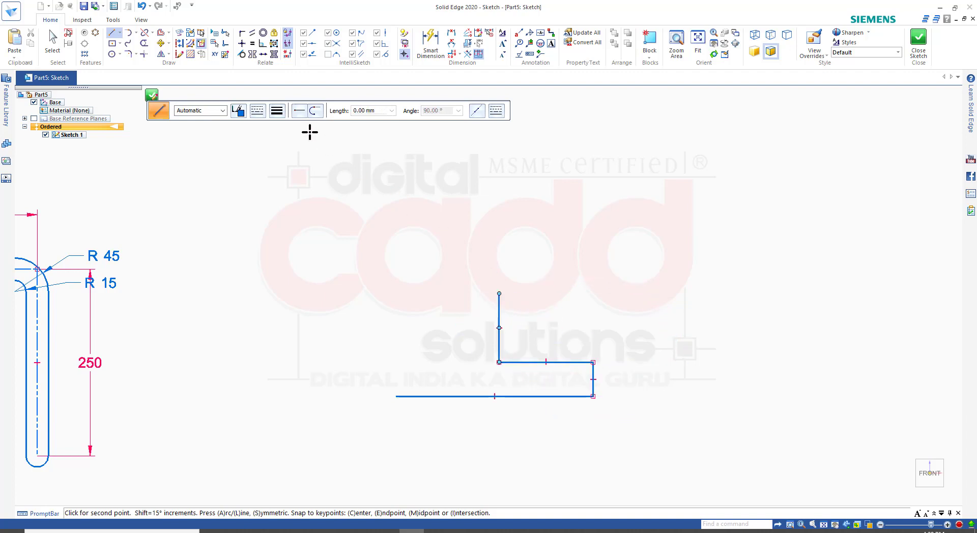
Add a 180° tangent arc over the upright and close the profile with a vertical line down to the base's free end
left_click(315, 110)
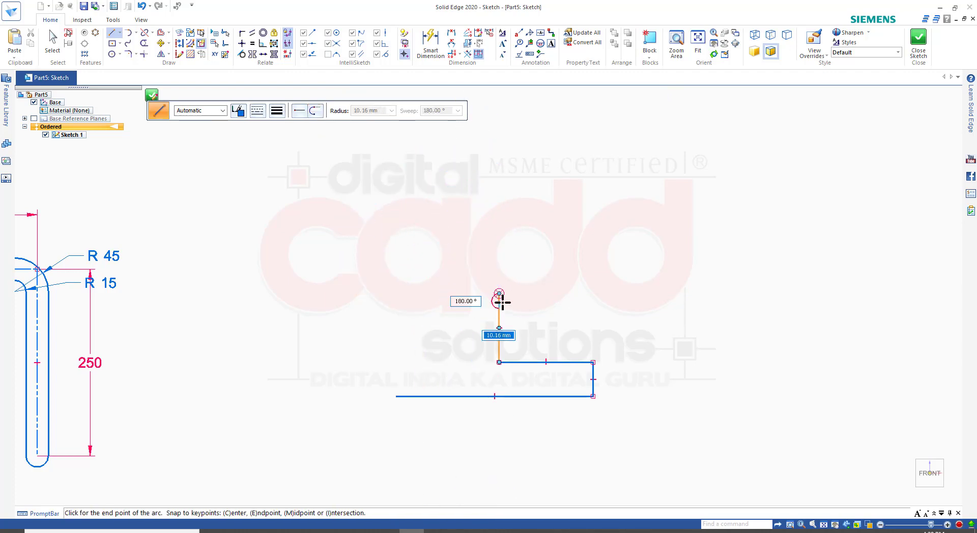
left_click(395, 294)
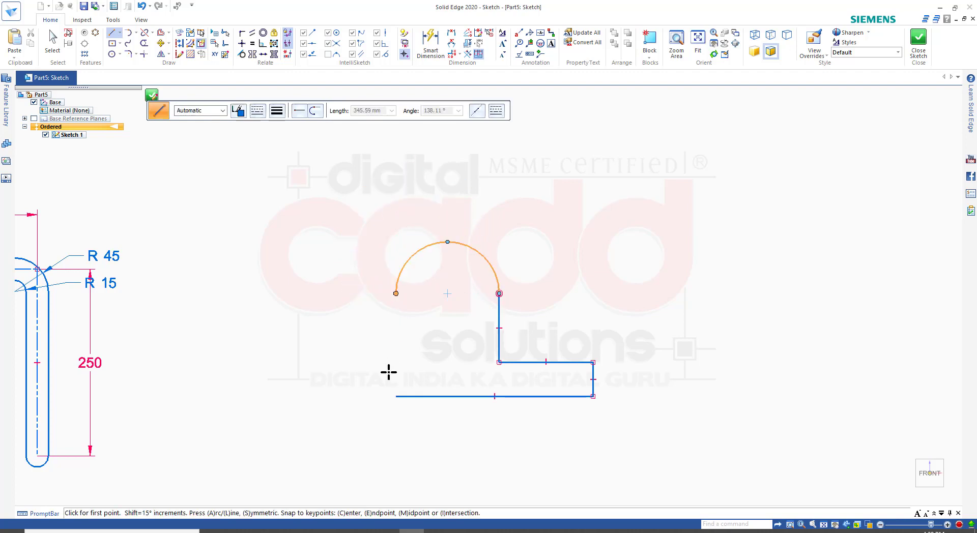
left_click(402, 401)
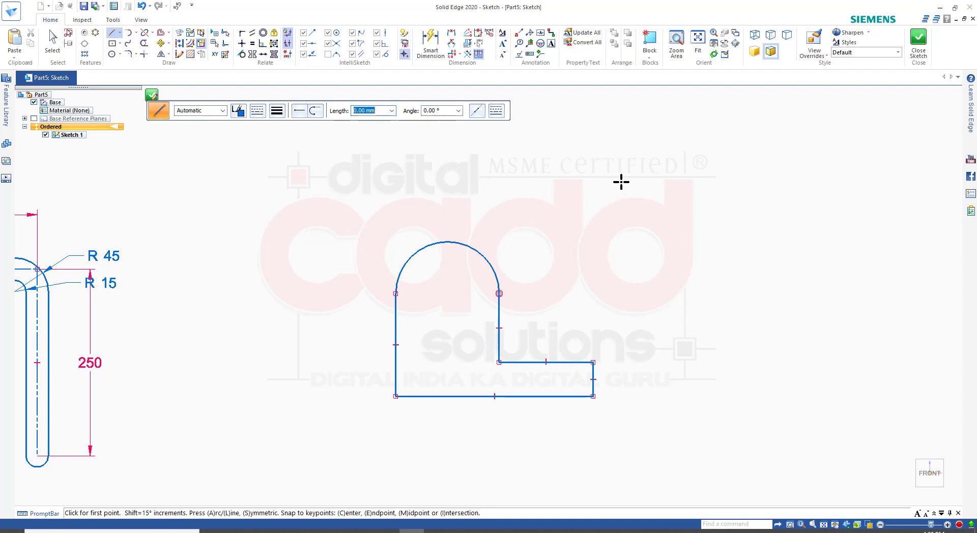
scroll(649, 393, "up", 2)
key("Escape")
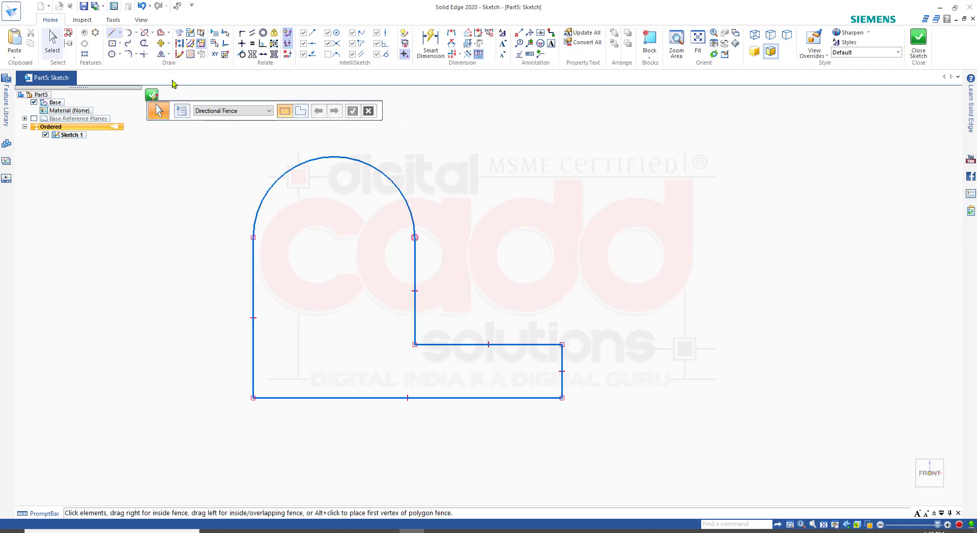
Draw a circle about 70 mm in diameter centred on the profile's arc centre
left_click(112, 55)
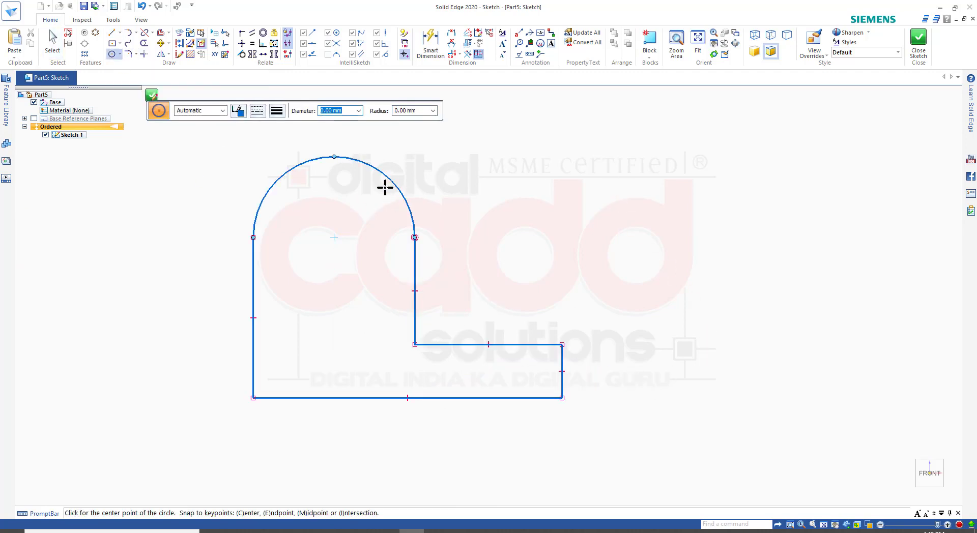
left_click(334, 237)
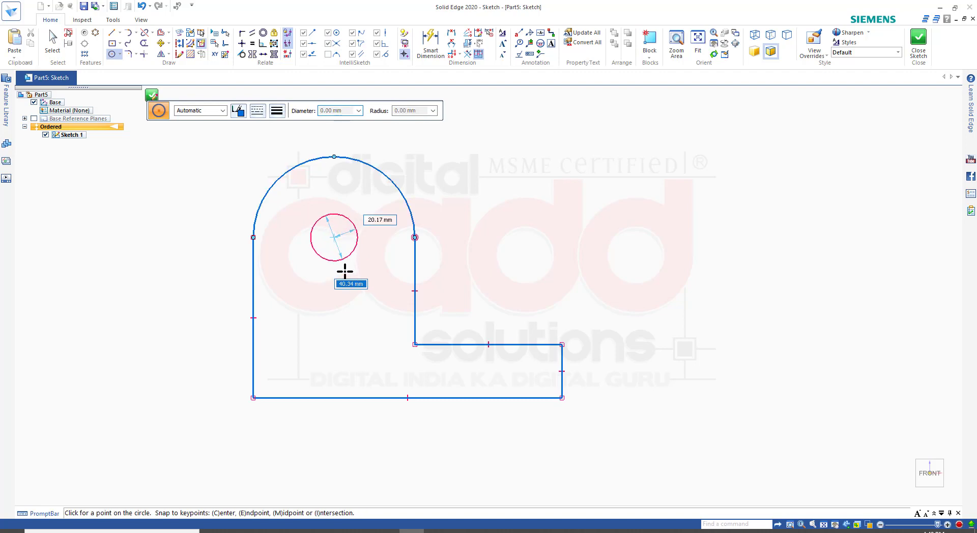
left_click(345, 277)
key("Escape")
Dimension the profile's base line at 260 mm
left_click(430, 50)
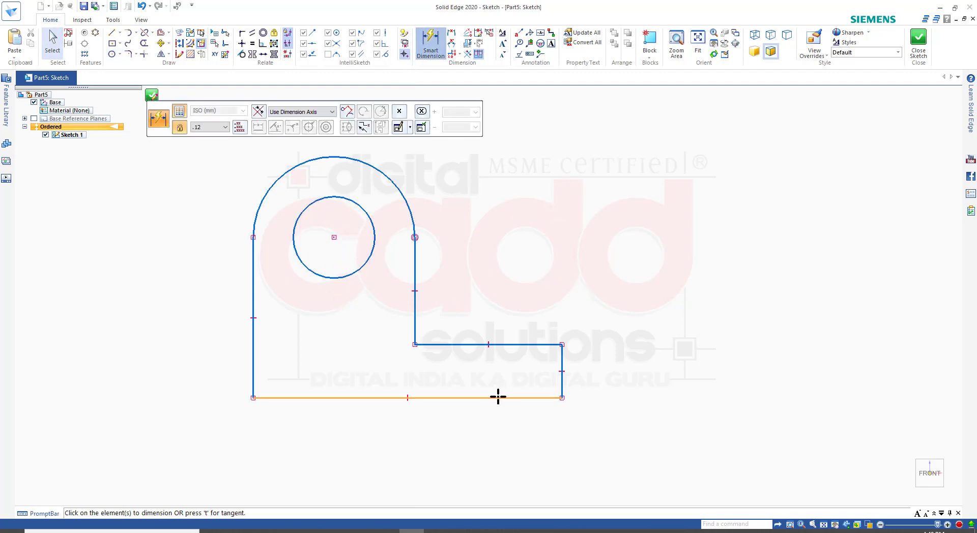
left_click(497, 397)
left_click(490, 436)
type("260")
key("Return")
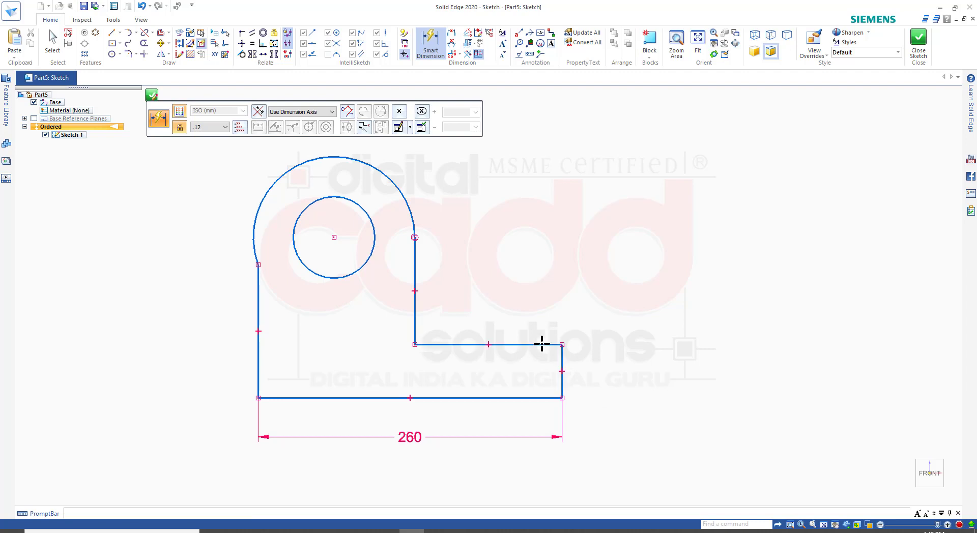
Dimension the short vertical end of the profile's foot at 45 mm
left_click(562, 371)
left_click(596, 371)
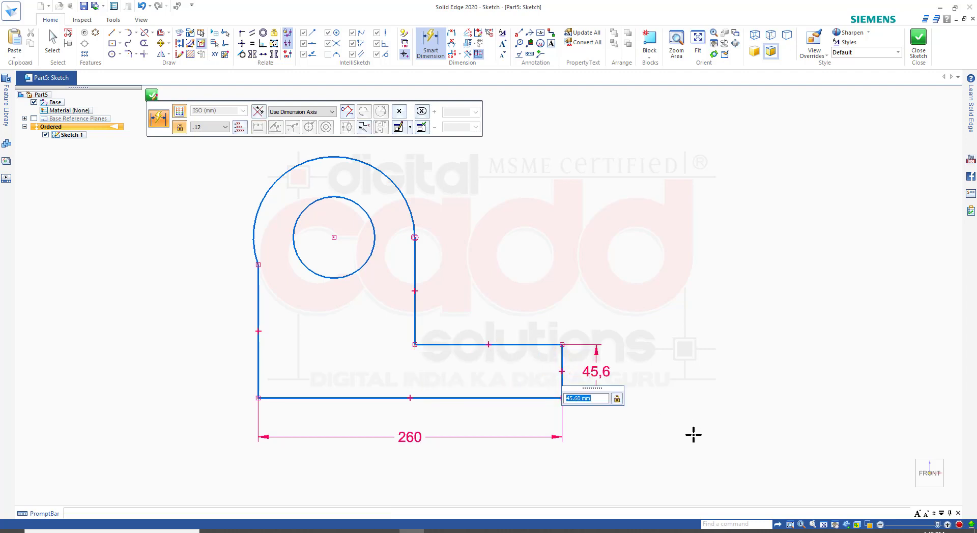
type("45")
key("Return")
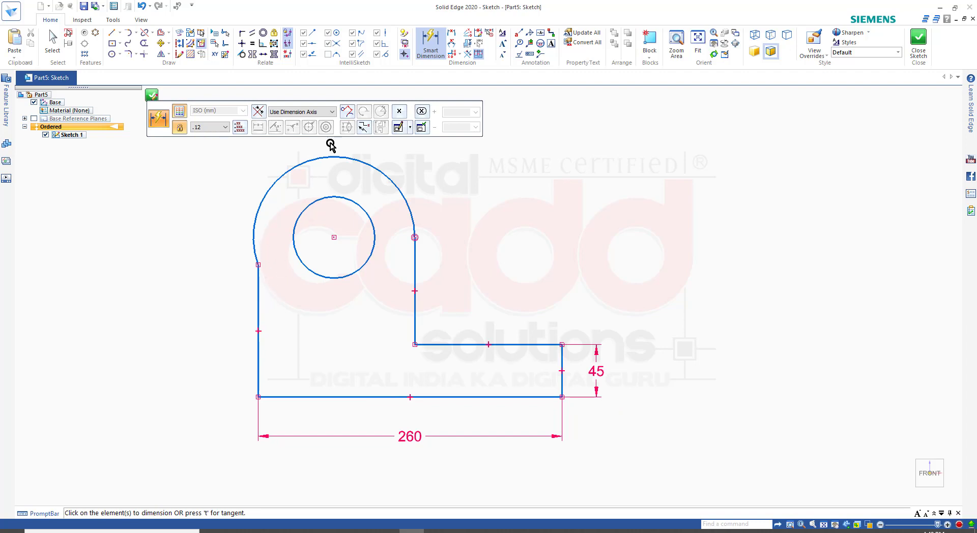
key("Escape")
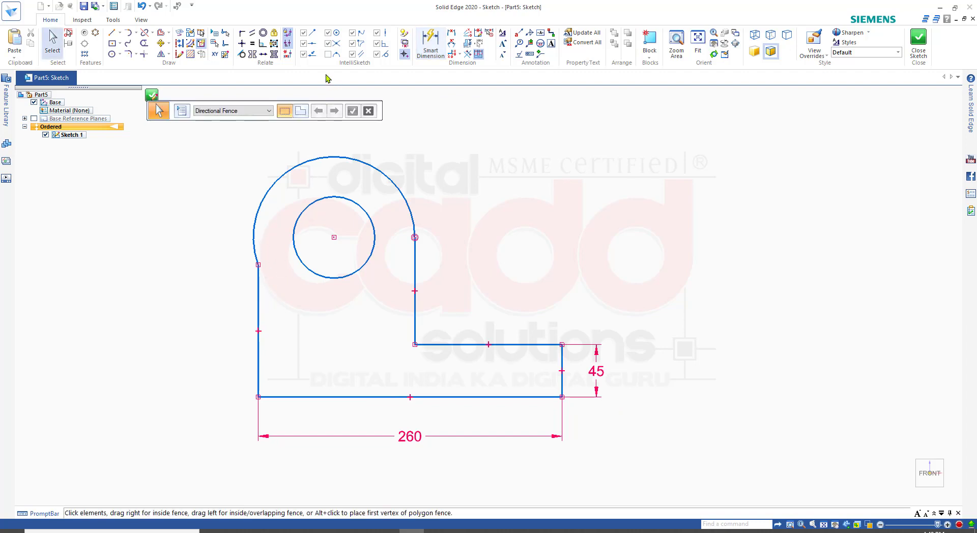
Apply a tangent relation between the long vertical side line and the profile's arc
left_click(241, 54)
left_click(258, 282)
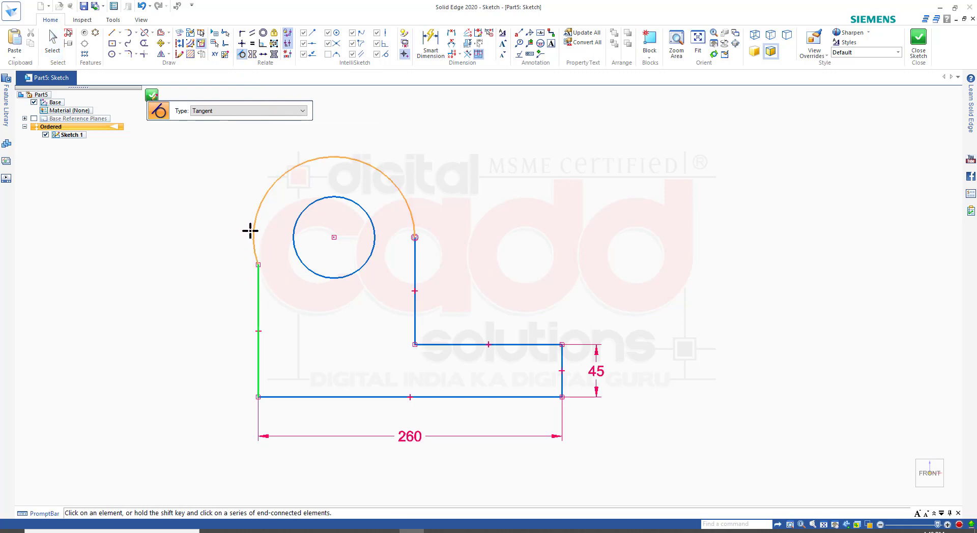
left_click(249, 231)
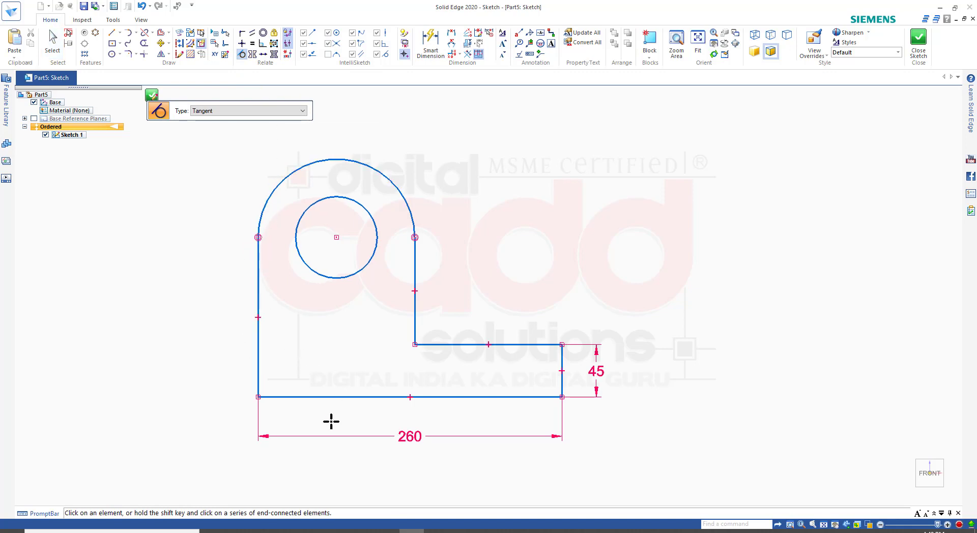
Dimension the vertical distance from the base line to the circle's centre at 140 mm
left_click(430, 43)
left_click(338, 397)
left_click(344, 276)
left_click(218, 324)
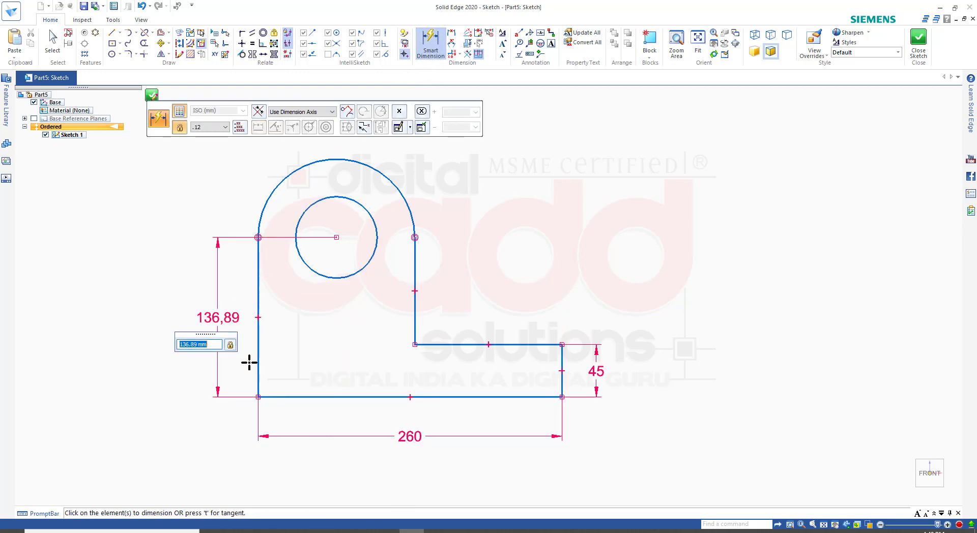
key("Return")
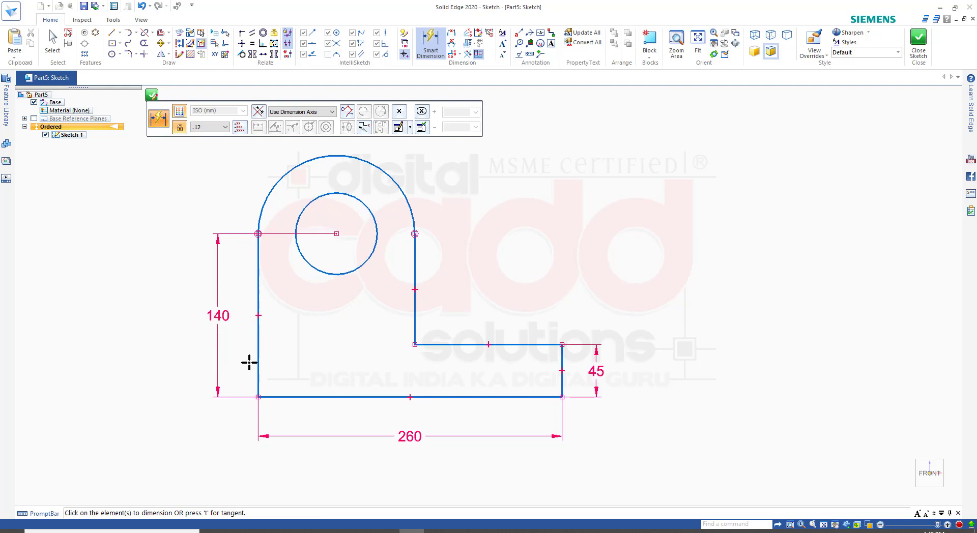
Dimension the profile's outer arc with a 65 mm radius
scroll(402, 334, "down", 3)
scroll(455, 262, "up", 2)
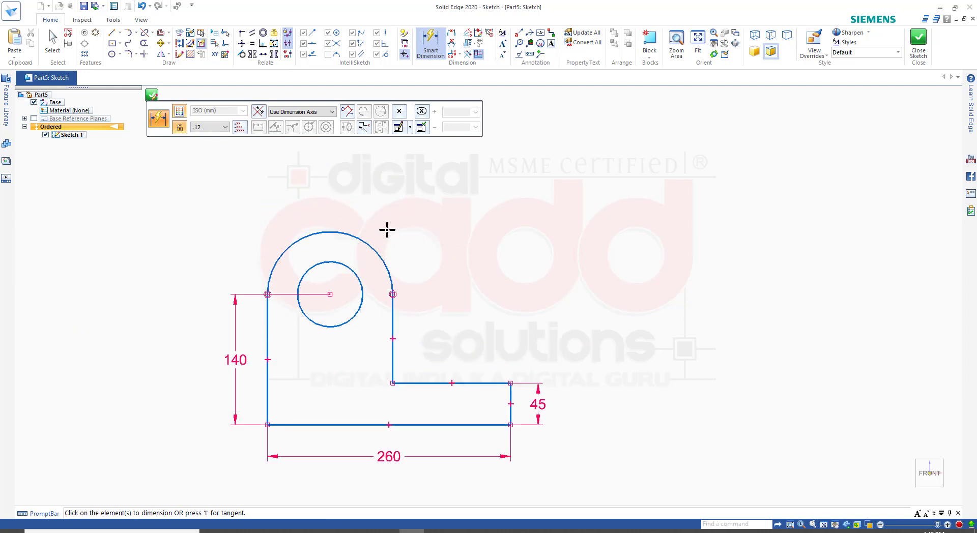
left_click(369, 238)
left_click(407, 205)
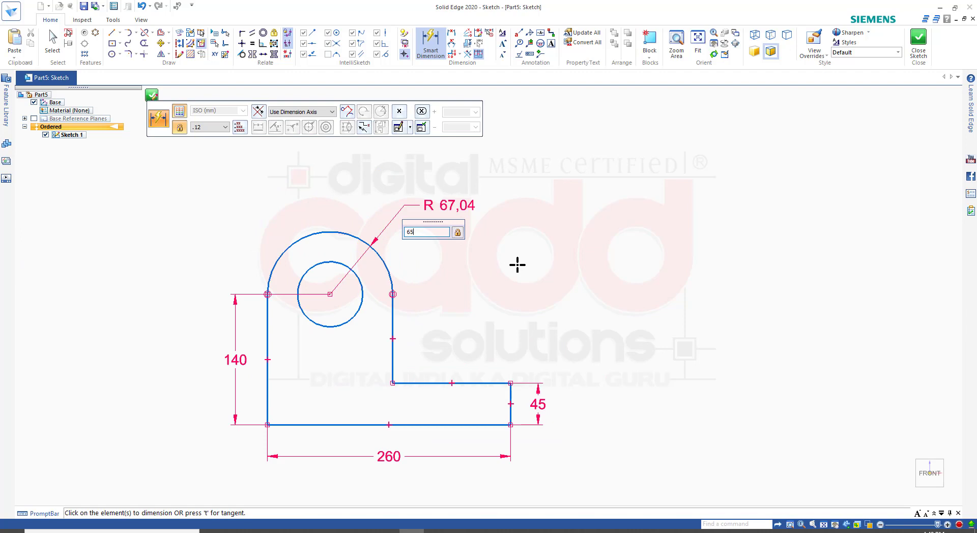
key("Return")
Dimension the inner circle with a 65 mm diameter
left_click(329, 262)
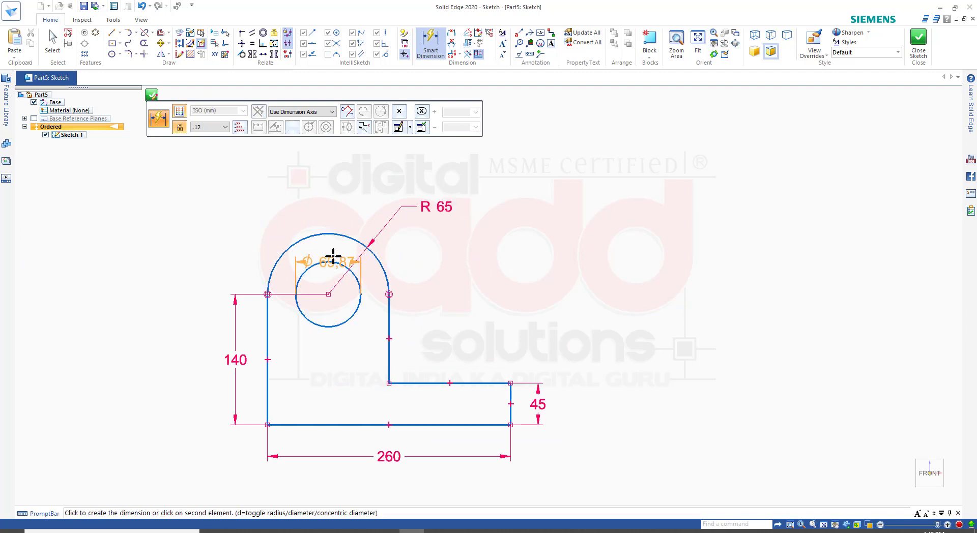
left_click(362, 181)
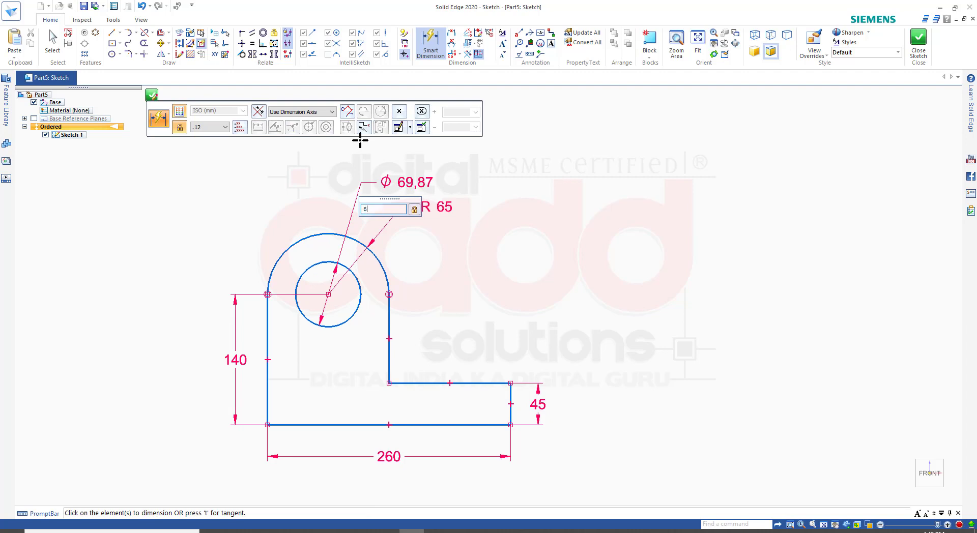
key("Return")
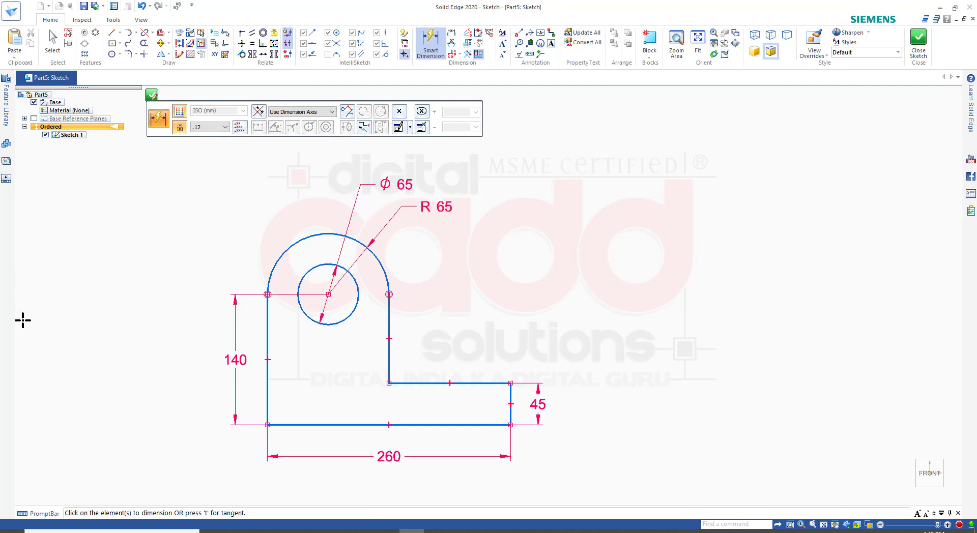
key("Escape")
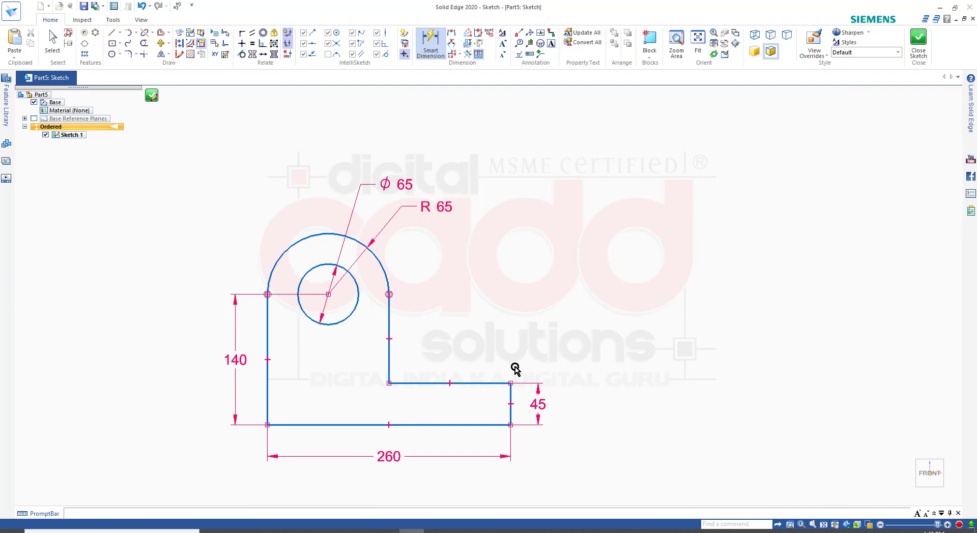
Select the whole dimensioned profile with its circle and move it across the sketch and back by its base line
left_click(385, 320)
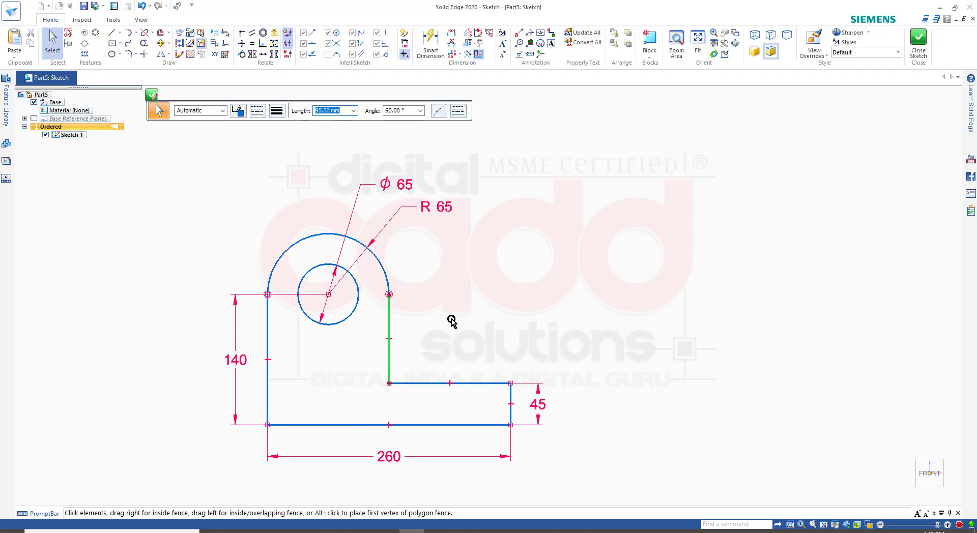
left_click(680, 360)
scroll(539, 314, "down", 2)
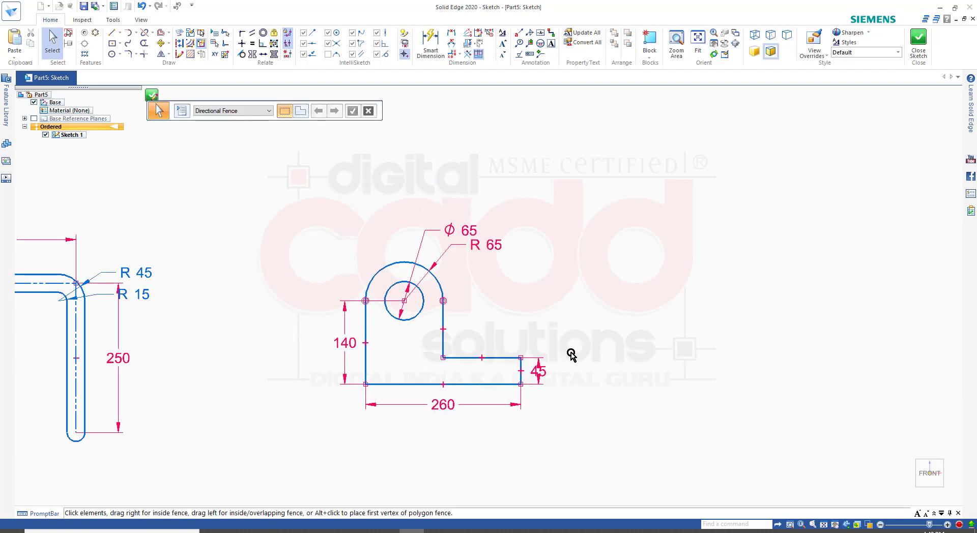
scroll(568, 356, "up", 1)
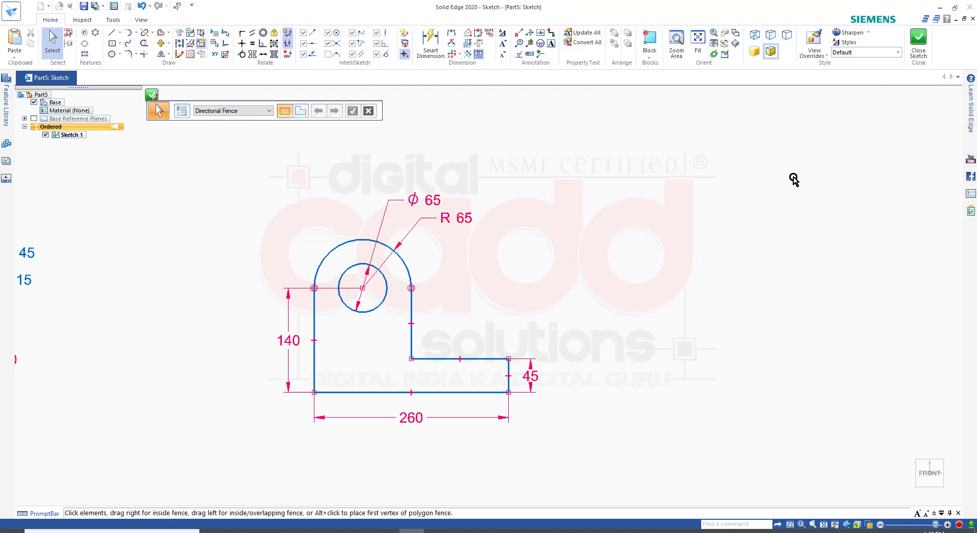
left_click_drag(229, 174, 556, 437)
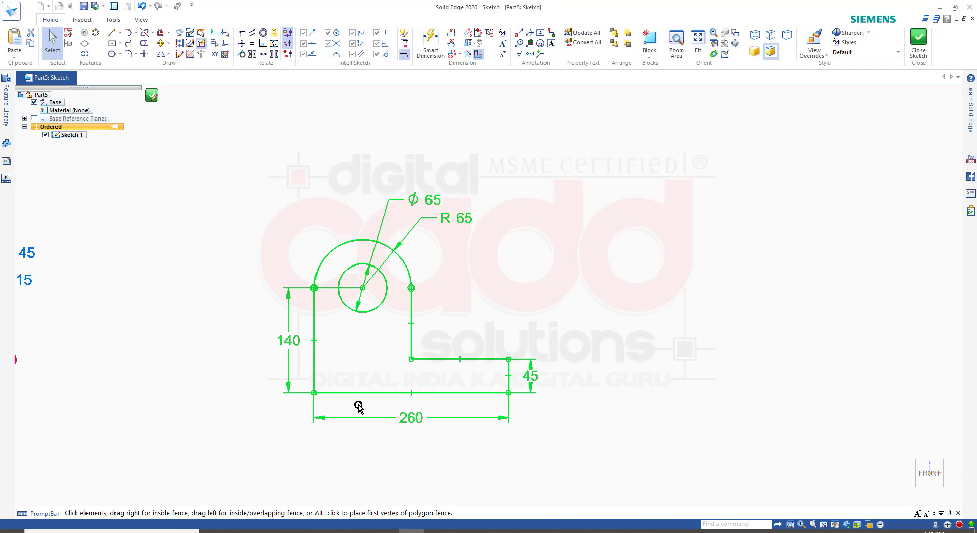
left_click_drag(370, 392, 697, 243)
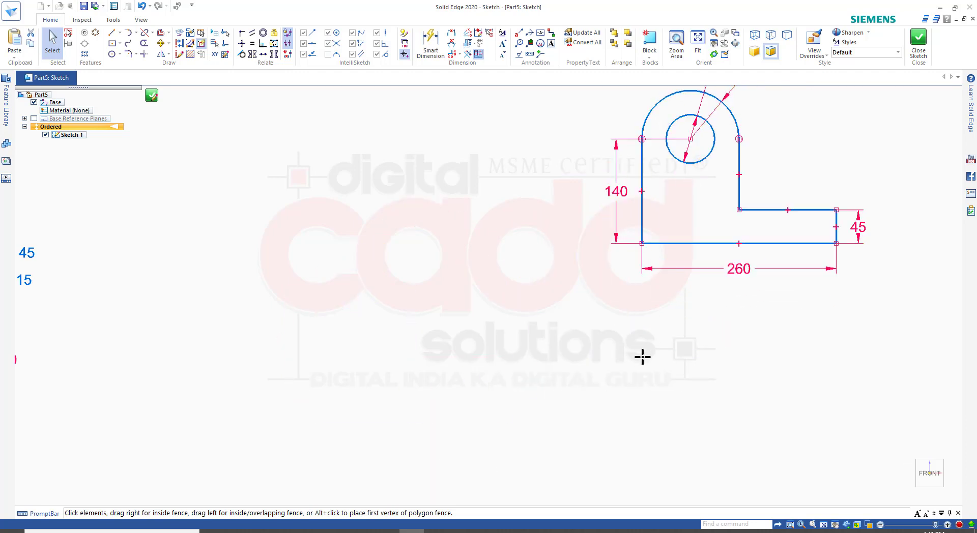
key("ctrl+c")
key("ctrl+v")
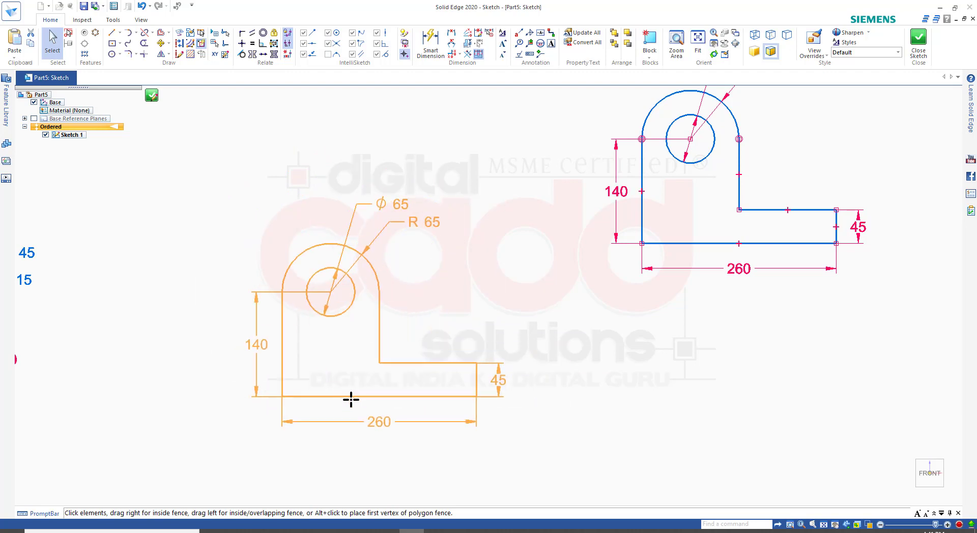
left_click(344, 398)
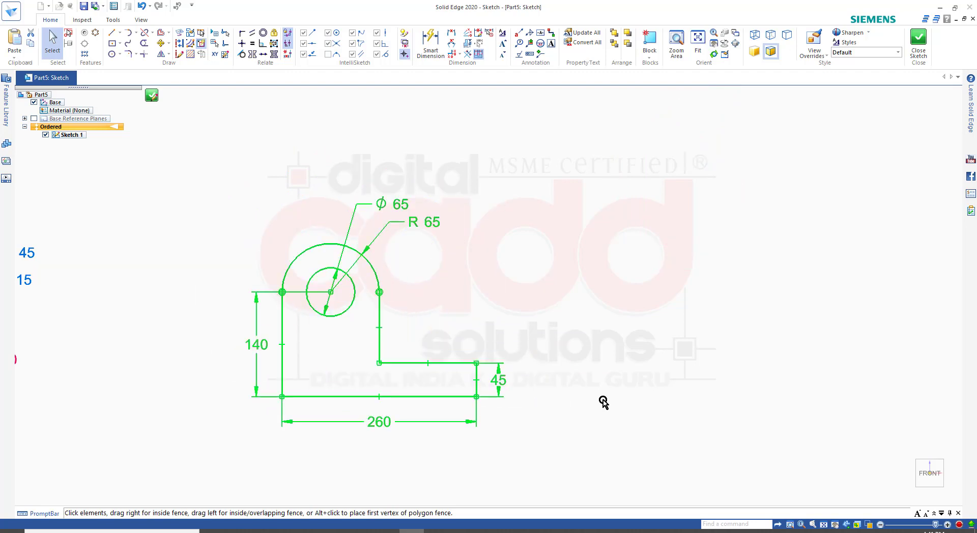
Reposition the dimensioned profile in the sketch by moving its base and long vertical side lines
left_click(340, 397)
mouse_move(631, 339)
left_mouse_down()
mouse_move(516, 257)
mouse_move(669, 324)
mouse_move(656, 331)
left_mouse_up()
left_click(283, 307)
mouse_move(654, 351)
left_mouse_down()
mouse_move(678, 339)
mouse_move(411, 305)
mouse_move(544, 328)
mouse_move(520, 356)
mouse_move(360, 396)
left_mouse_up()
left_click(431, 407)
left_click(404, 414)
left_click_drag(543, 377, 392, 376)
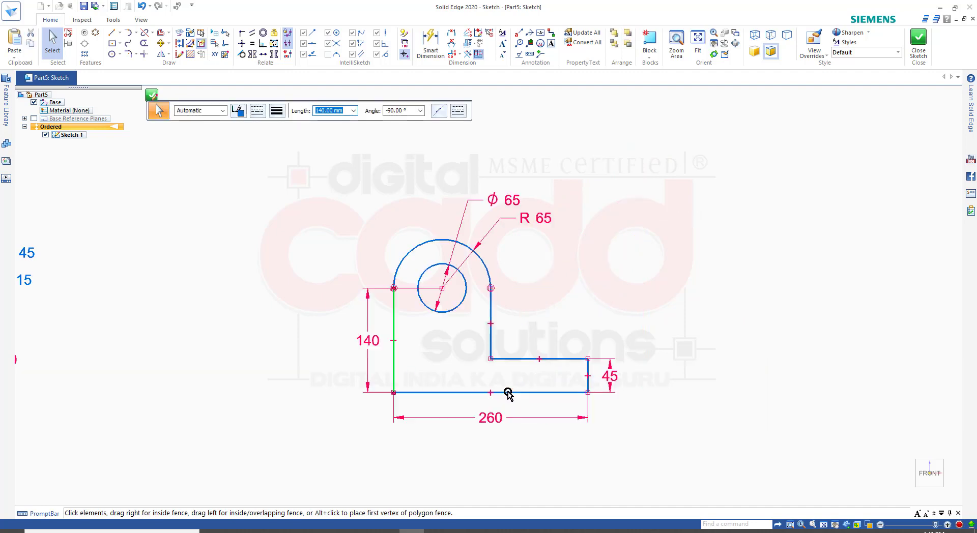
Select the whole dimensioned profile with its circle and start the Move command on it
left_click(618, 326)
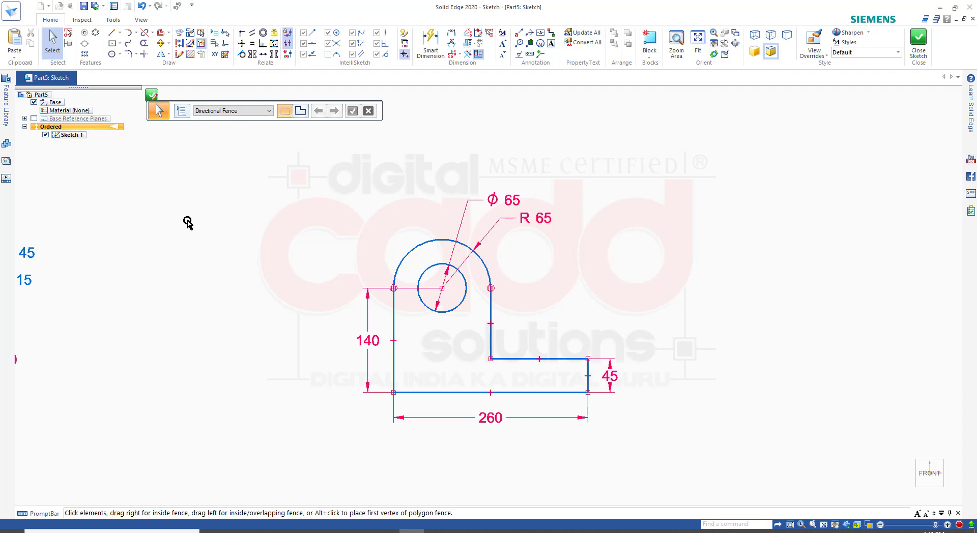
left_click(168, 46)
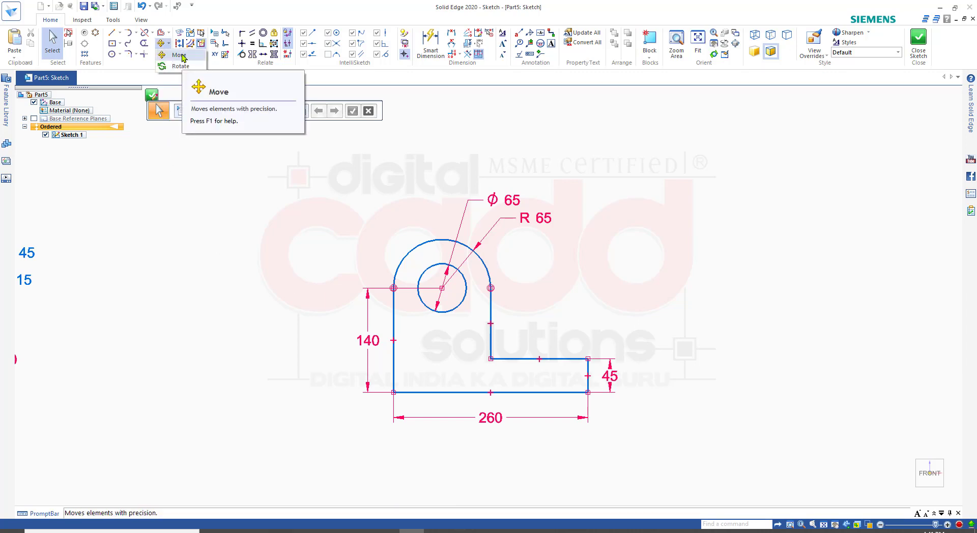
left_click(182, 56)
mouse_move(332, 198)
left_mouse_down()
mouse_move(599, 429)
mouse_move(642, 453)
left_mouse_up()
left_click(257, 171)
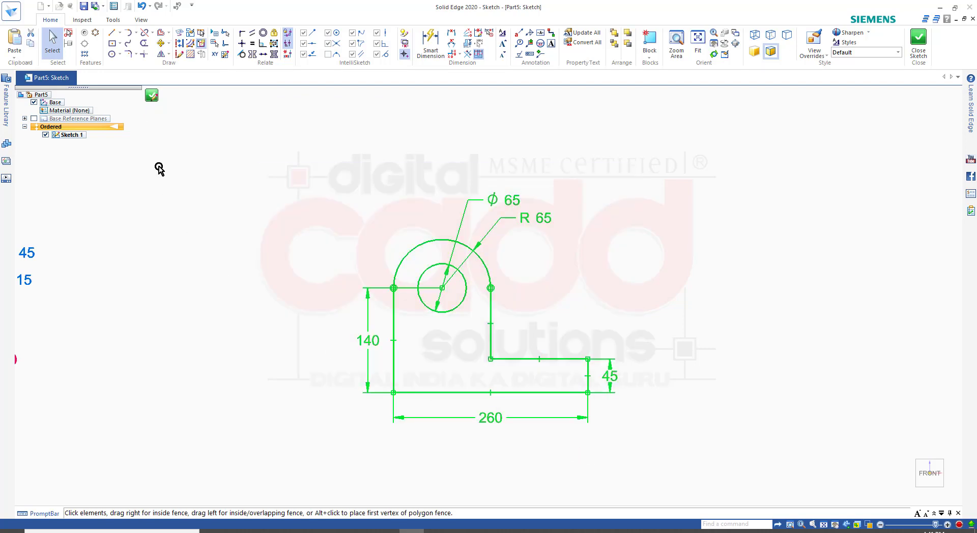
left_click(162, 44)
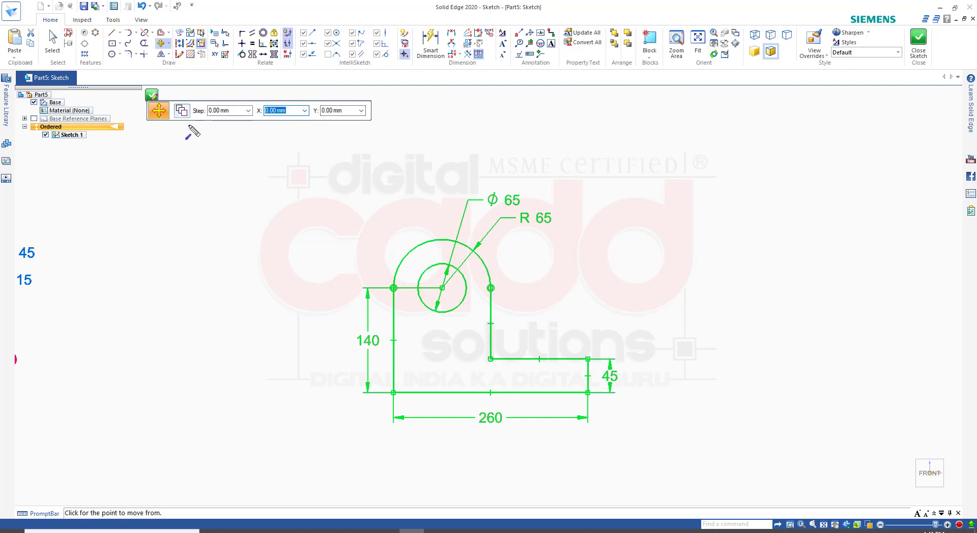
left_click_drag(211, 176, 271, 128)
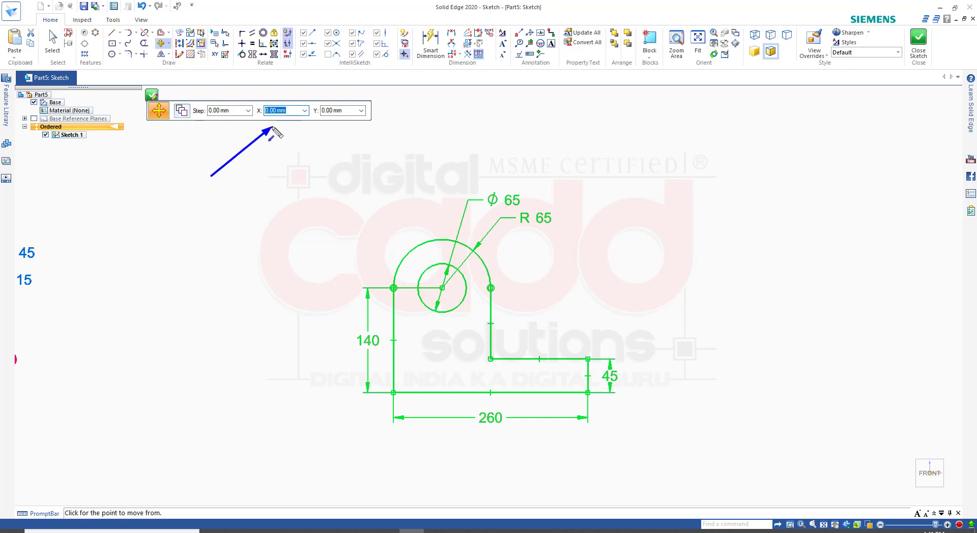
mouse_move(132, 96)
left_mouse_down()
mouse_move(175, 116)
mouse_move(377, 128)
left_mouse_up()
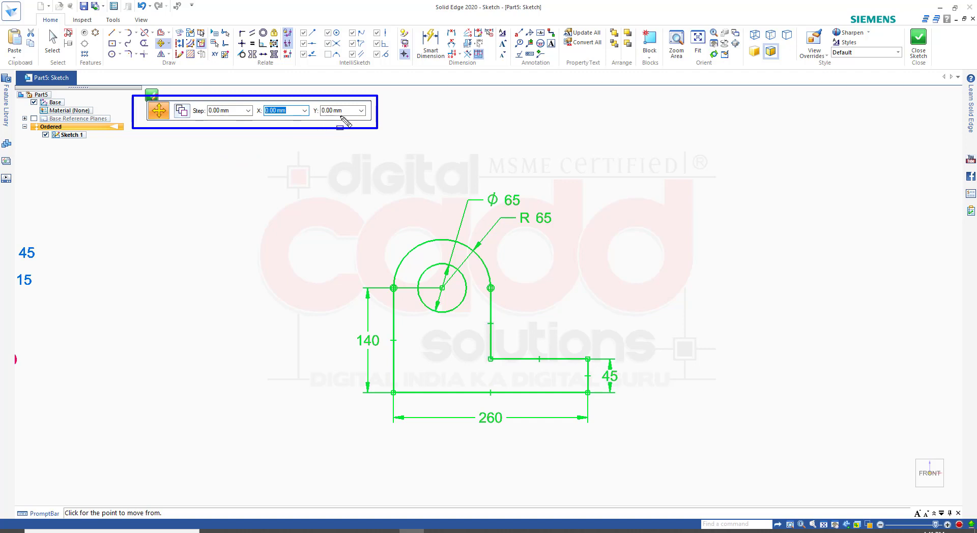
key("Escape")
Set the move offsets to X 50 mm and Y 60 mm and pick the profile's lower-left corner as the base point
left_click(286, 113)
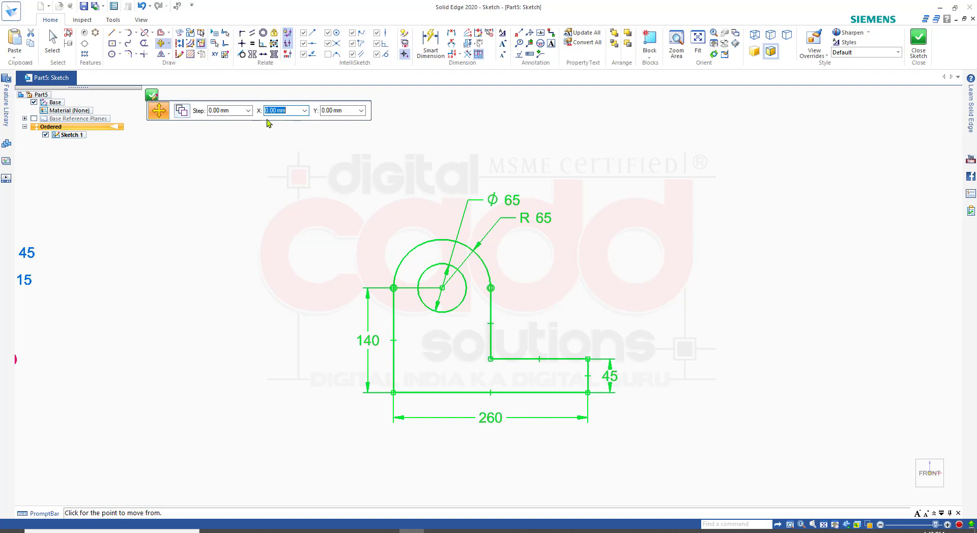
key("Tab")
type("60")
key("Tab")
left_click(394, 392)
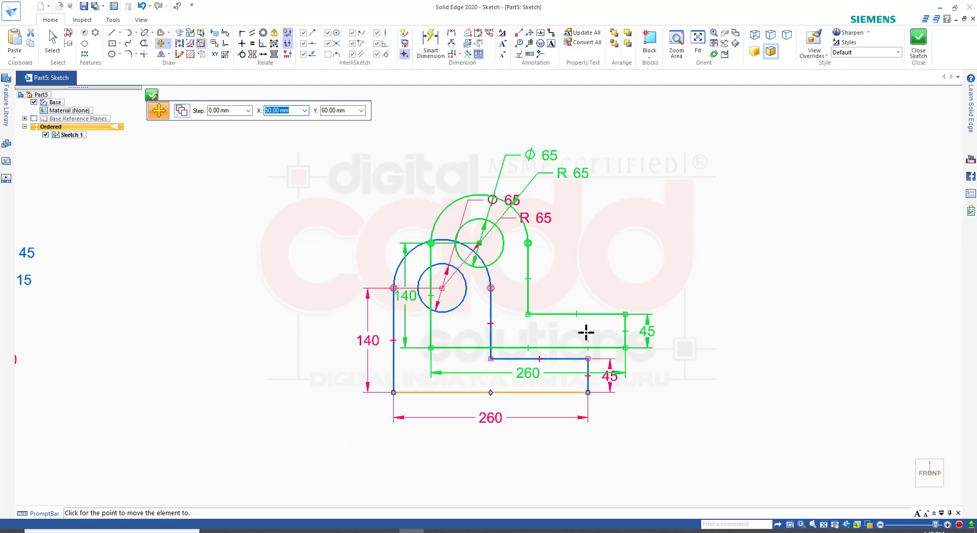
Set the move offsets to X 120 mm and Y 250 mm and place the profile at that location
type("120")
key("Tab")
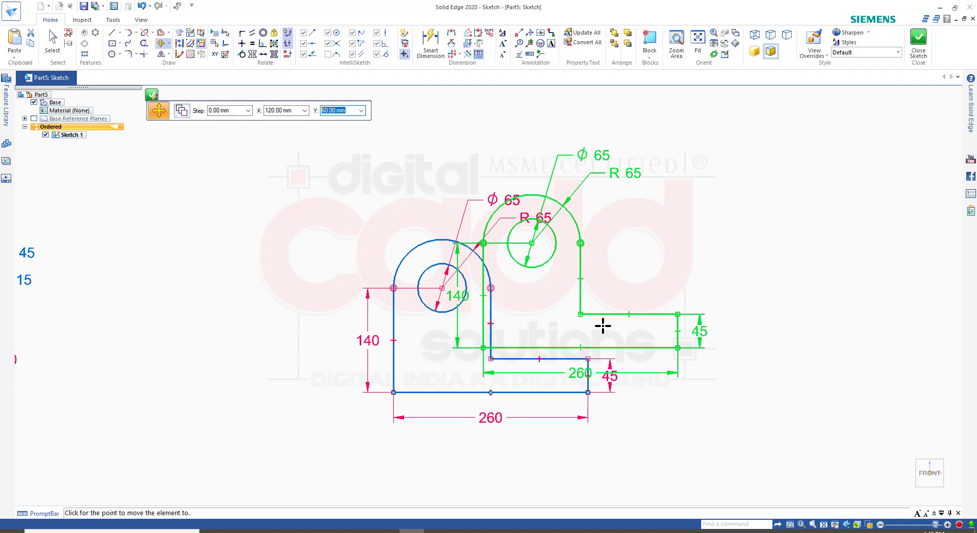
key("Tab")
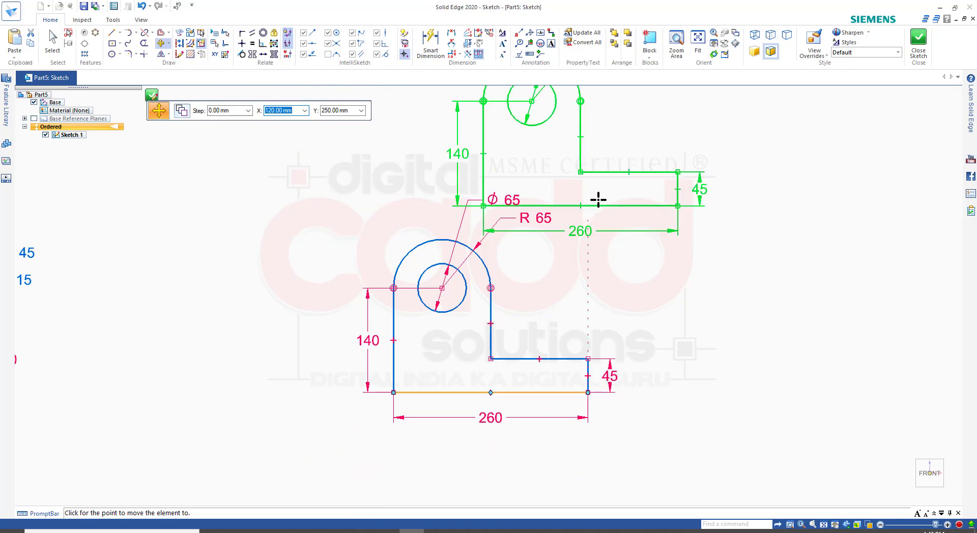
left_click(585, 238)
Restore the front view and select the whole moved profile with its circle and dimensions
mouse_move(588, 310)
middle_mouse_down()
mouse_move(514, 415)
mouse_move(525, 391)
middle_mouse_up()
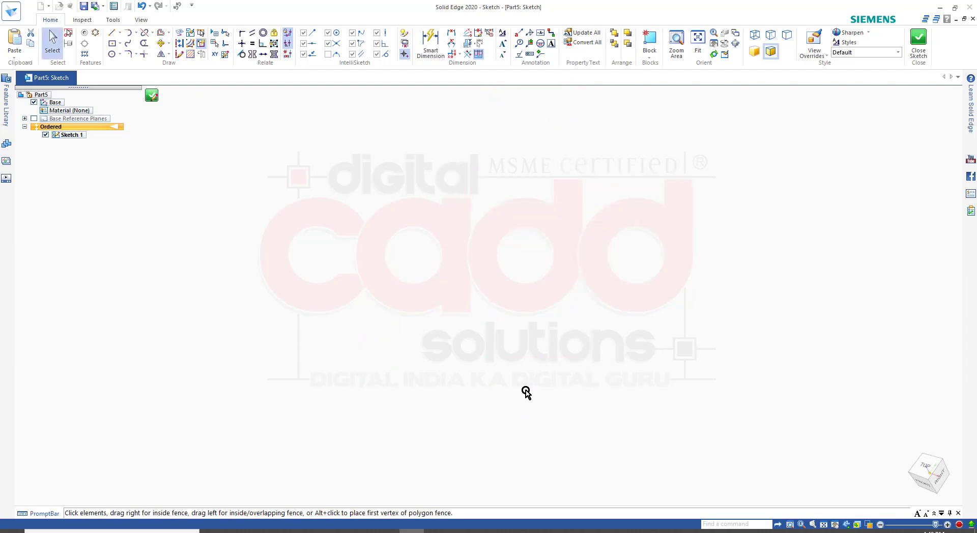
left_click(923, 490)
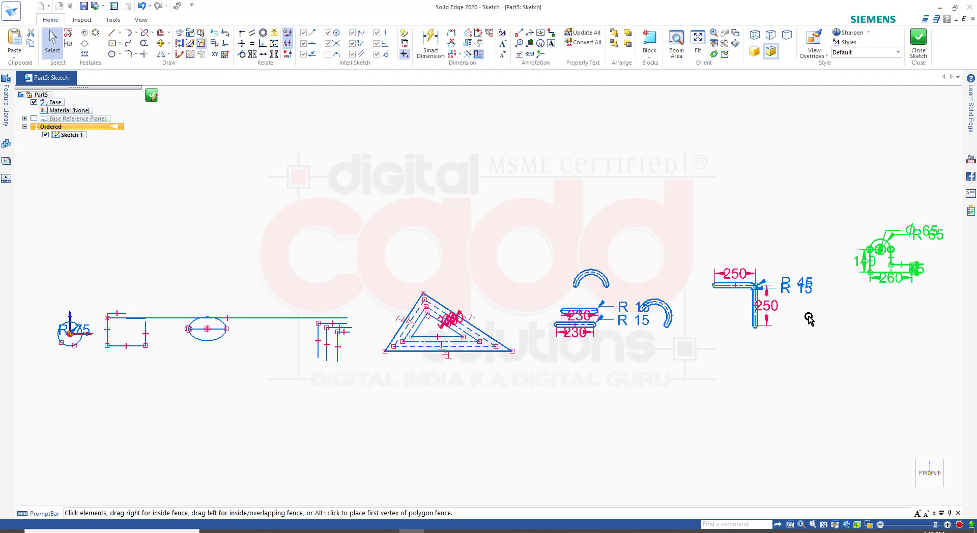
middle_click_drag(833, 315, 476, 373, "shift")
left_click(652, 348)
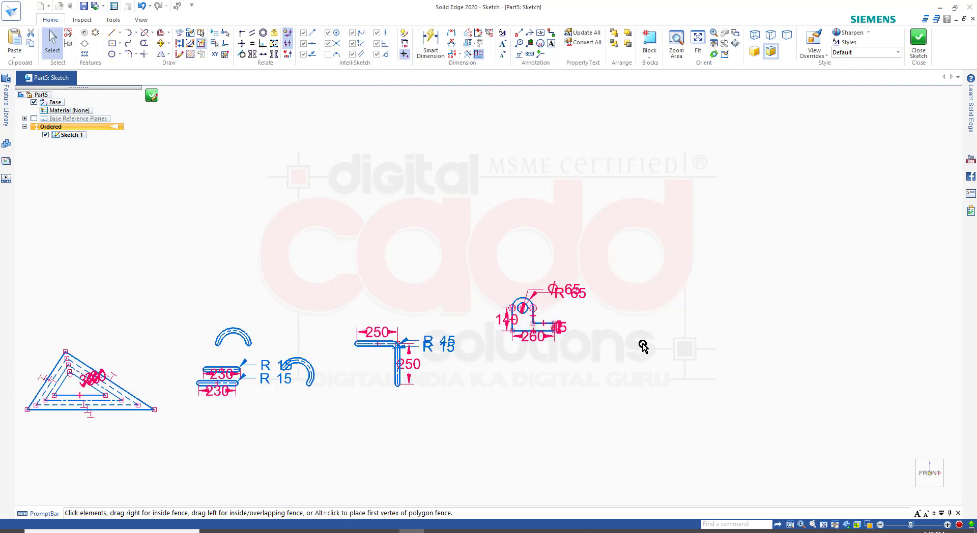
scroll(596, 306, "up", 4)
scroll(596, 306, "up", 2)
scroll(458, 371, "up", 4)
scroll(393, 359, "down", 2)
mouse_move(272, 220)
left_mouse_down()
mouse_move(377, 357)
mouse_move(483, 416)
left_mouse_up()
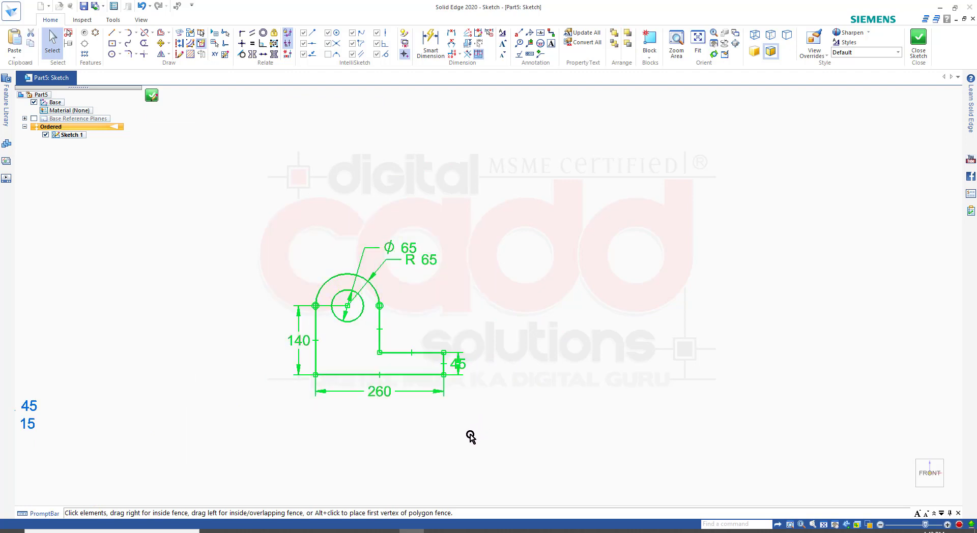
Start Move with the copy option enabled and pick the profile's lower-left corner as the base point
left_click(161, 43)
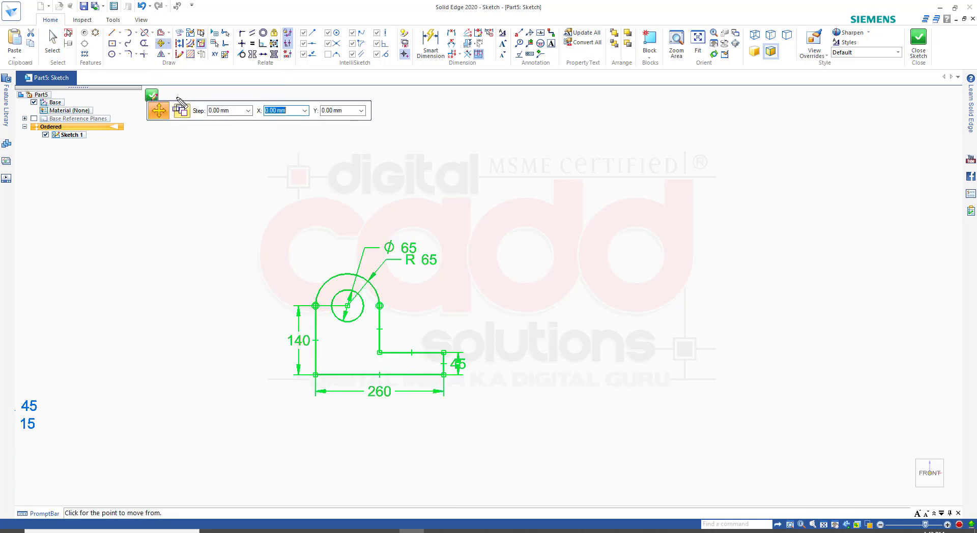
left_click_drag(169, 96, 194, 125)
key("Escape")
left_click(185, 117)
scroll(366, 319, "up", 3)
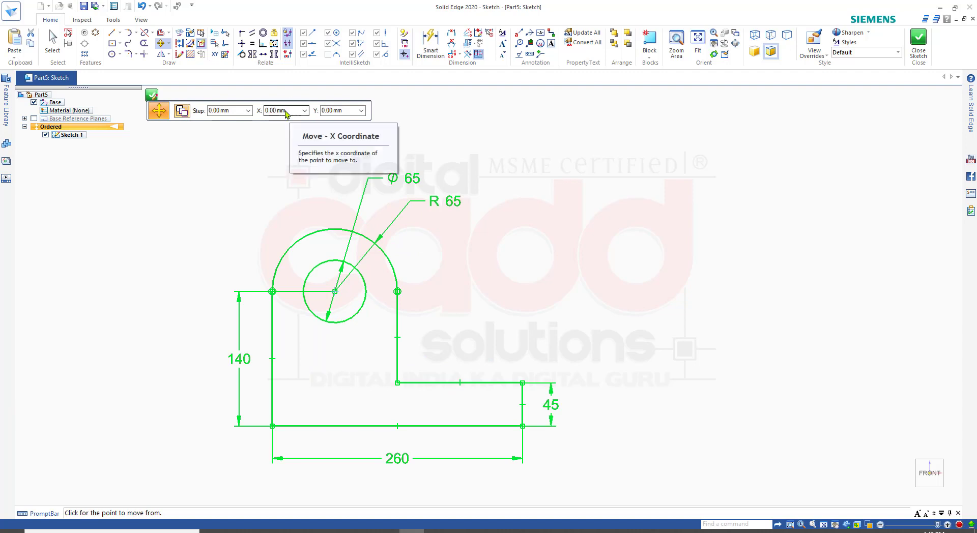
left_click(272, 426)
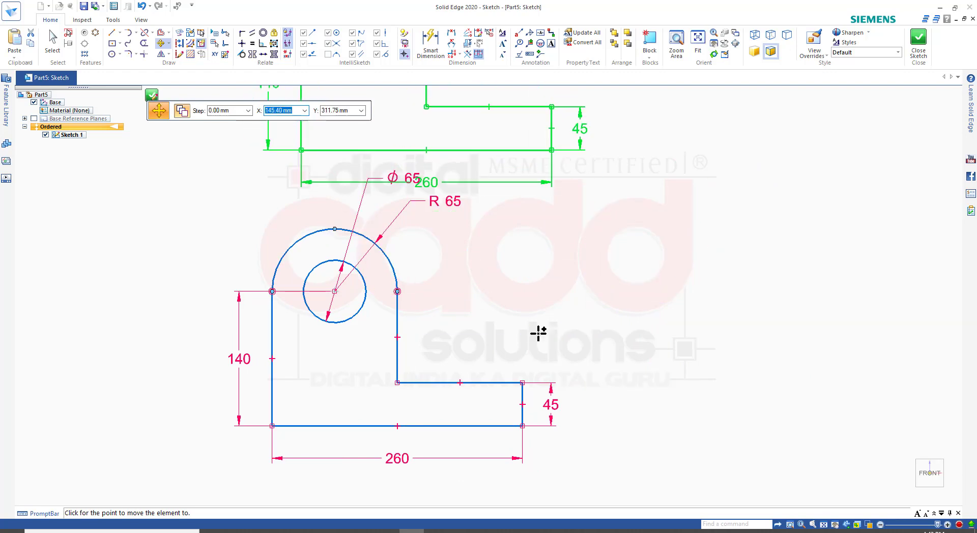
Set the copy offset first to X 200 mm, and adjust it to X 300 mm with Y 0 mm
type("200")
key("Tab")
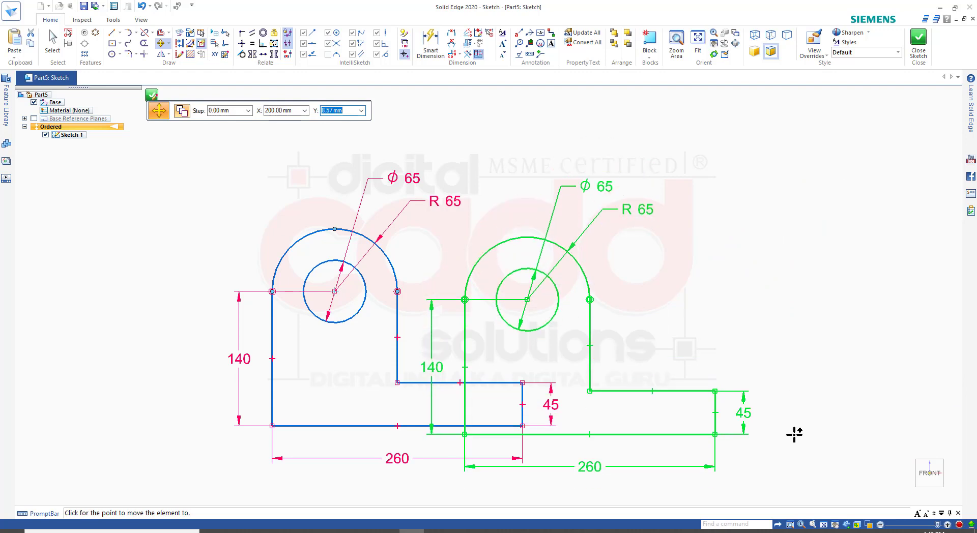
key("Tab")
key("Tab")
type("300")
key("Tab")
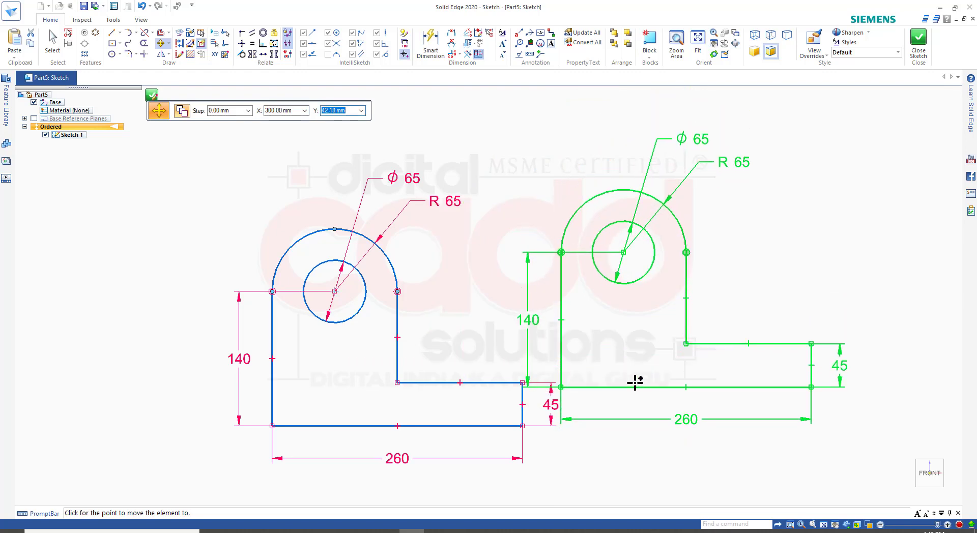
type("0")
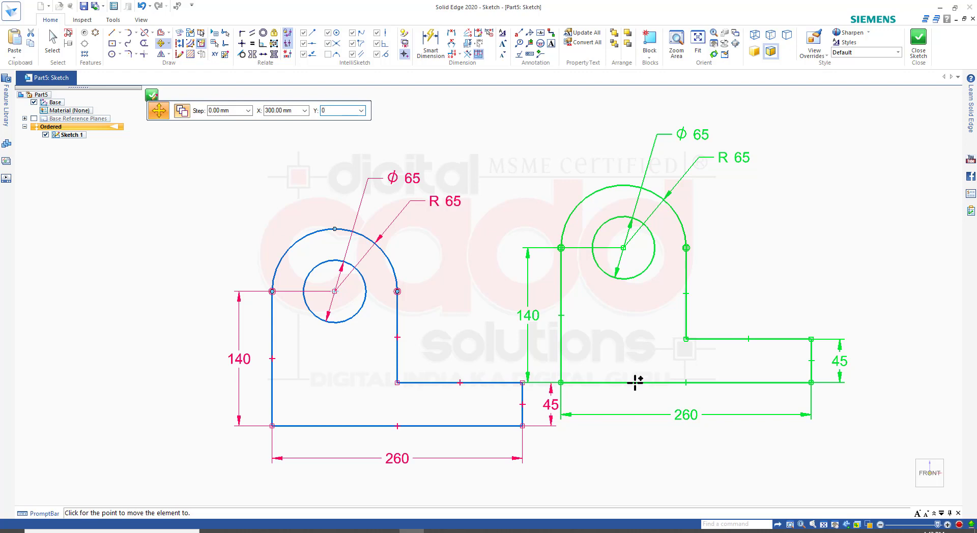
key("Tab")
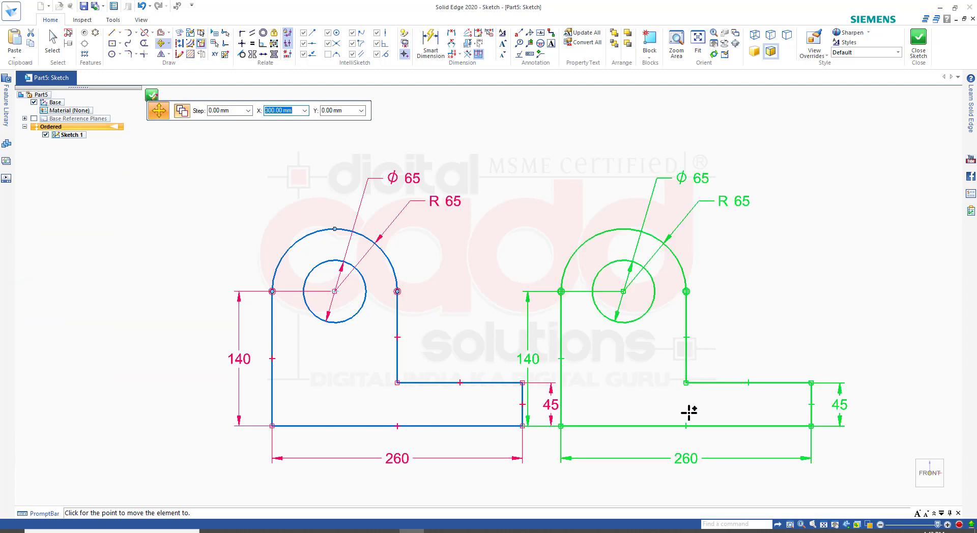
Try a Y offset of 400 mm for the profile copy and reset it to 0 mm
key("Tab")
type("400")
key("Return")
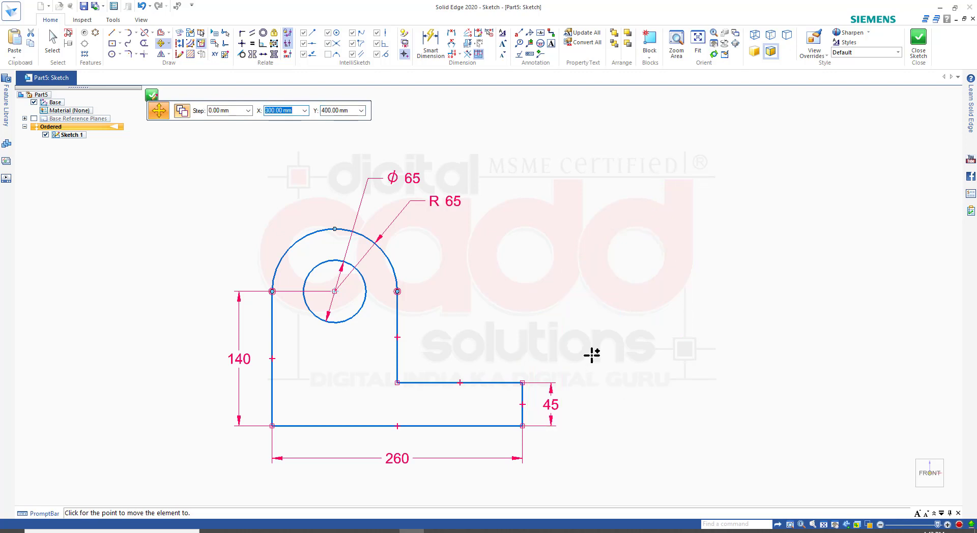
scroll(588, 337, "down", 4)
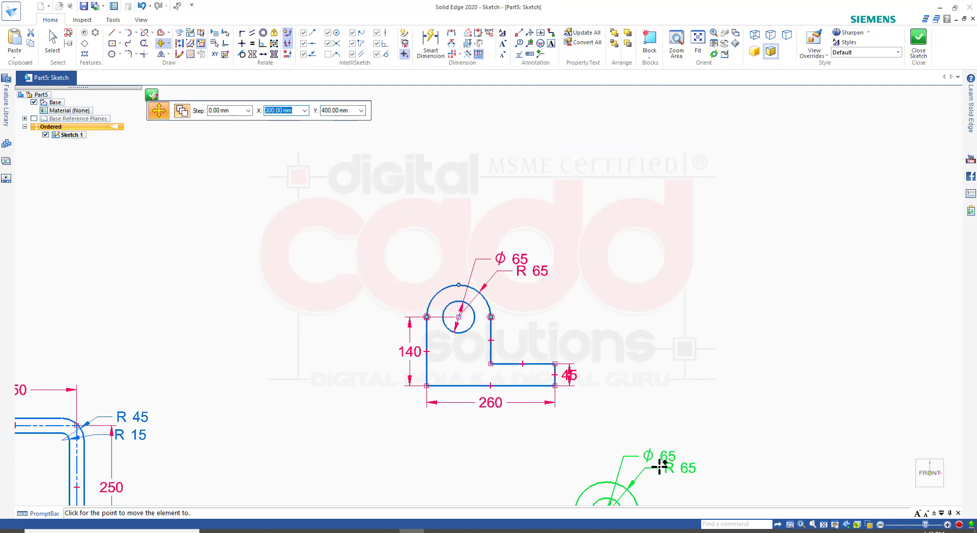
scroll(660, 468, "down", 3)
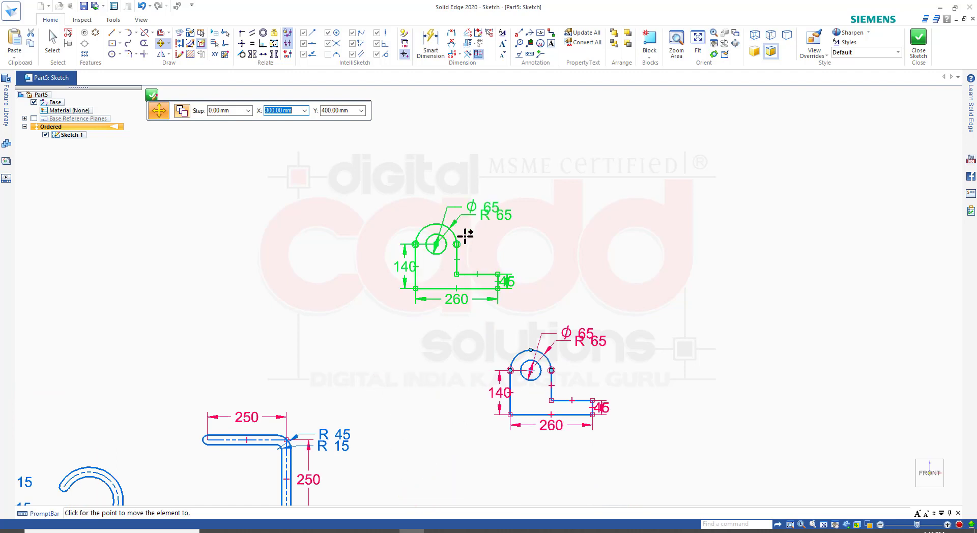
scroll(656, 409, "up", 3)
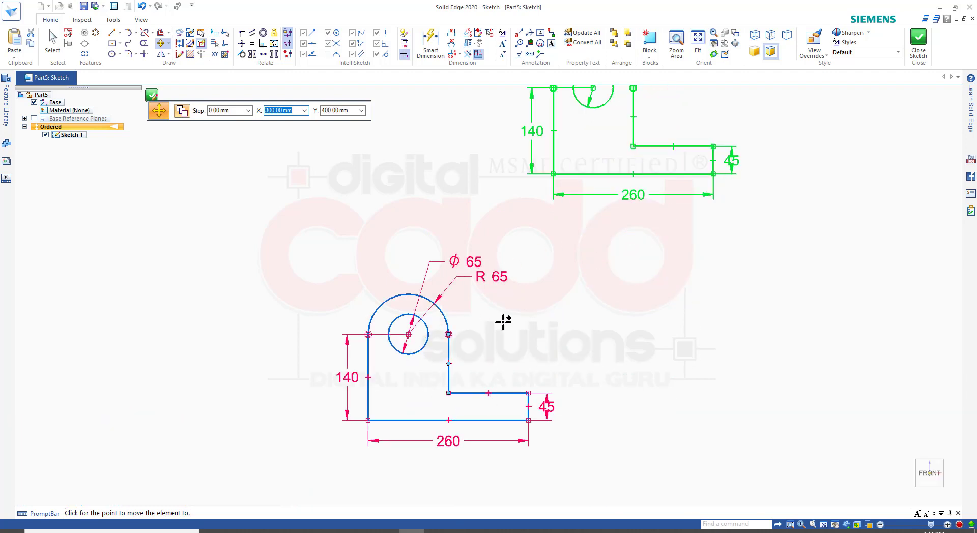
left_click_drag(352, 112, 263, 95)
type("0")
key("Tab")
key("Tab")
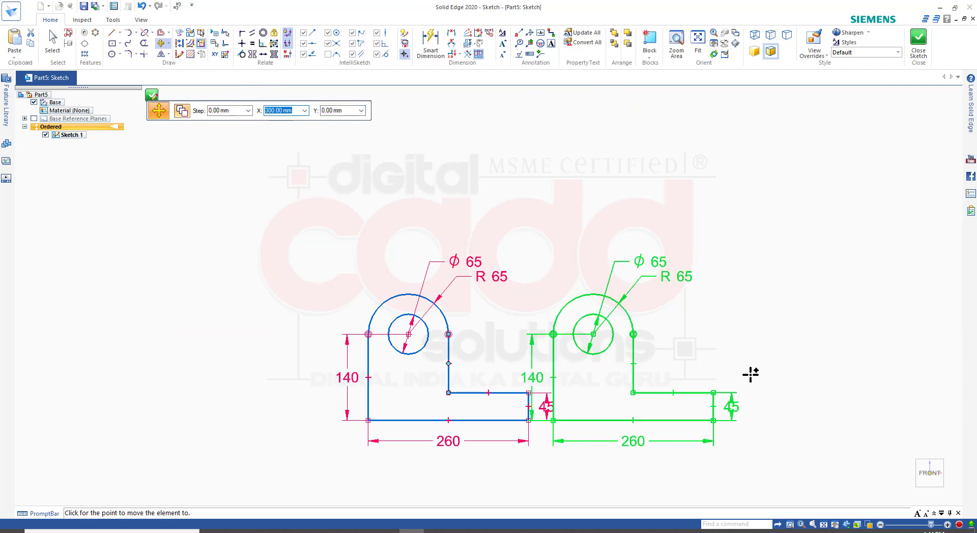
Place four copies of the profile in a horizontal row to the right of the original, spaced 300 mm apart
scroll(751, 390, "up", 1)
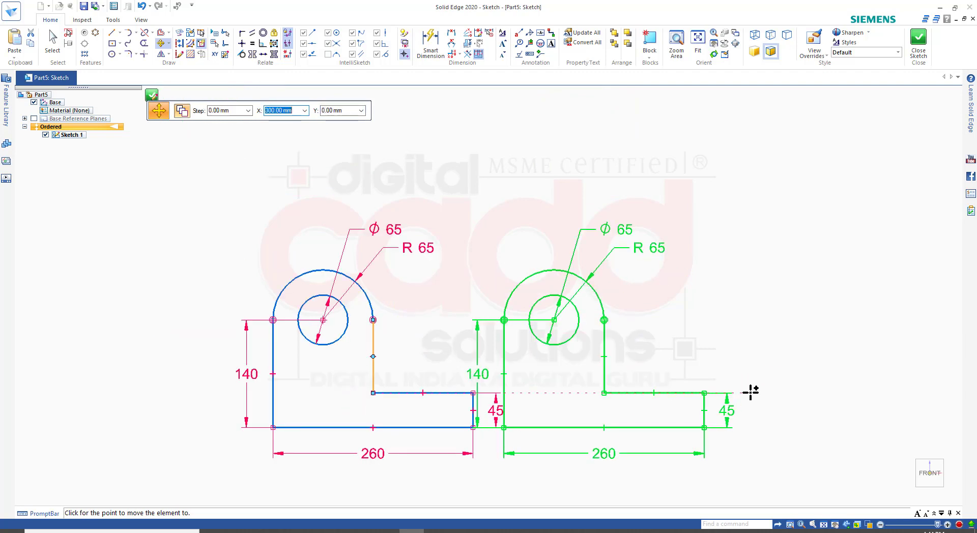
left_click(475, 427)
scroll(425, 287, "down", 2)
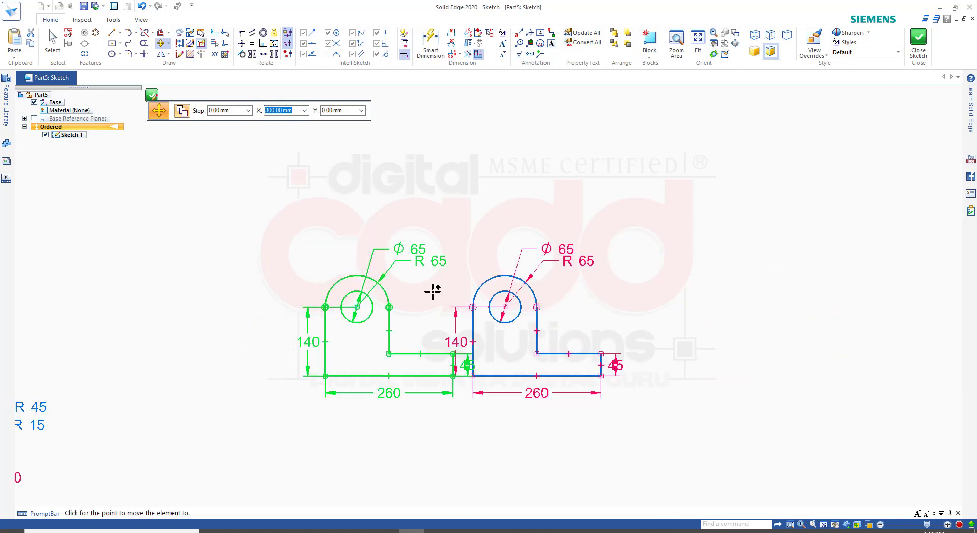
left_click(857, 359)
left_click(861, 364)
scroll(803, 374, "down", 1)
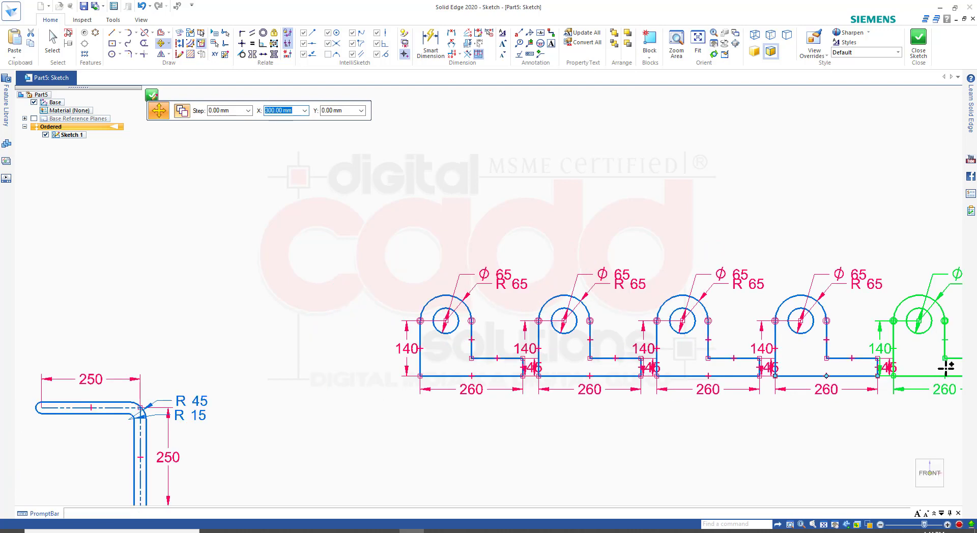
left_click(945, 365)
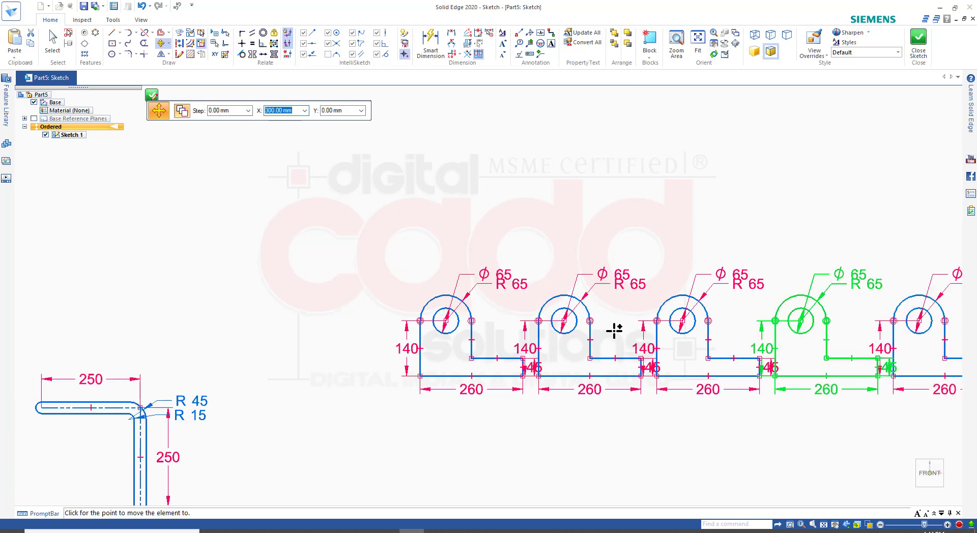
scroll(631, 330, "down", 3)
scroll(837, 333, "up", 2)
scroll(839, 327, "up", 1)
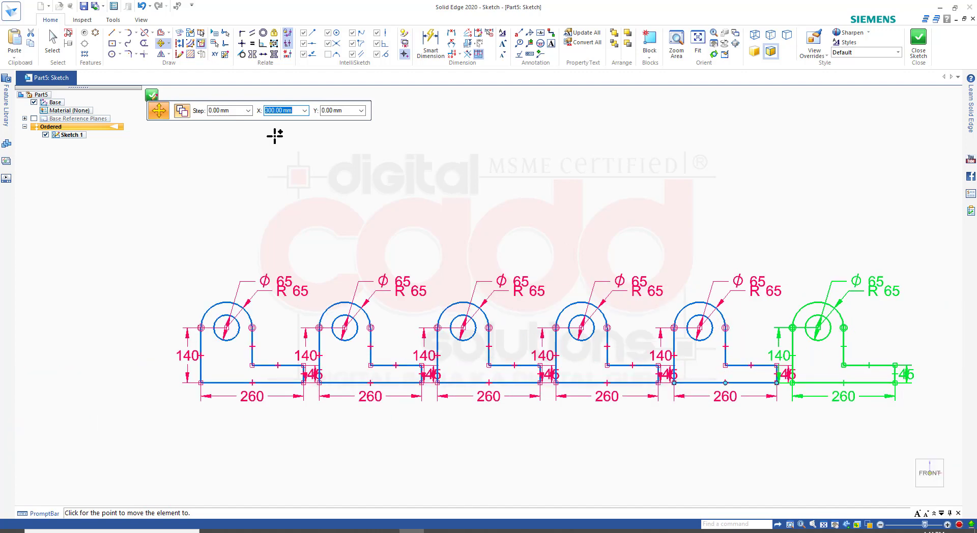
Set the copy offsets to X 0 mm and Y 250 mm and place two copies above the row's last profile
type("0")
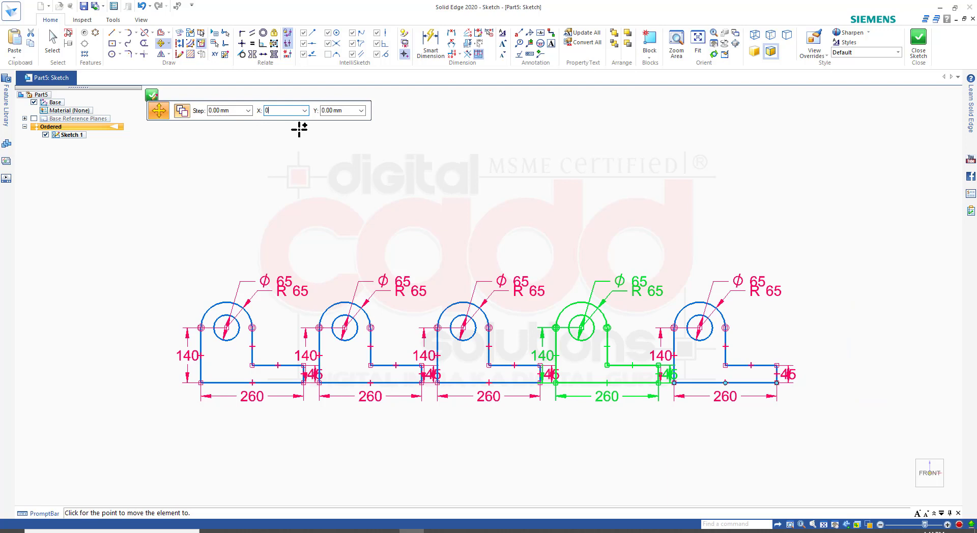
key("Tab")
type("250")
key("Tab")
key("Tab")
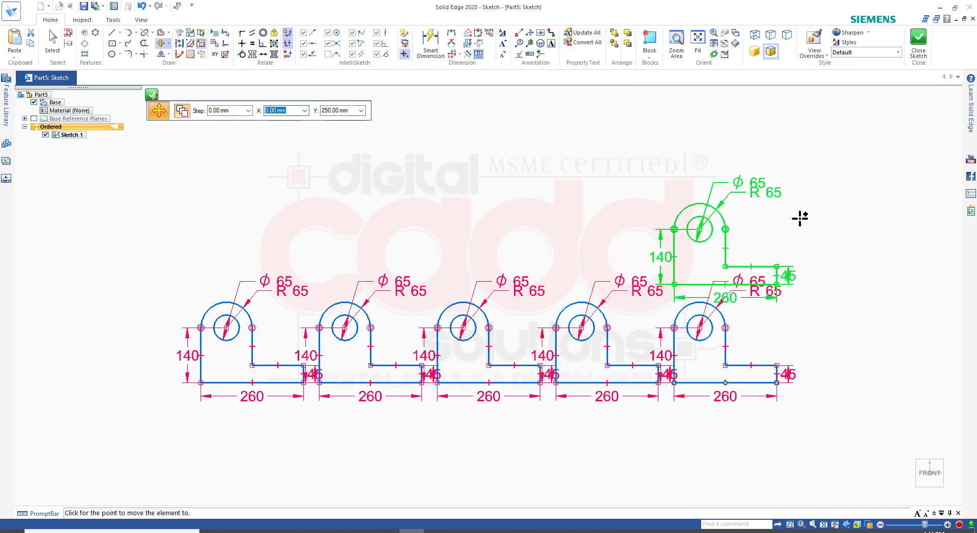
left_click(710, 198)
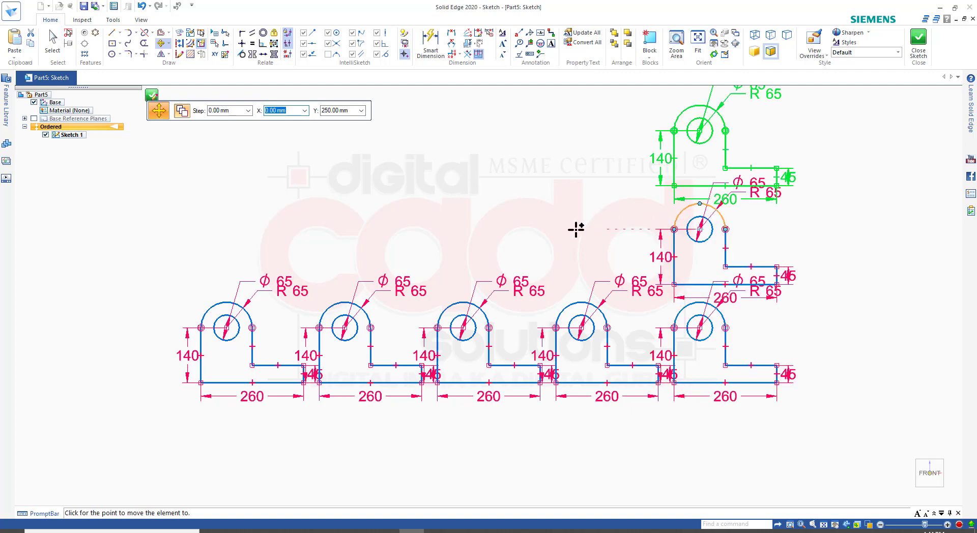
left_click(702, 183)
scroll(702, 225, "down", 2)
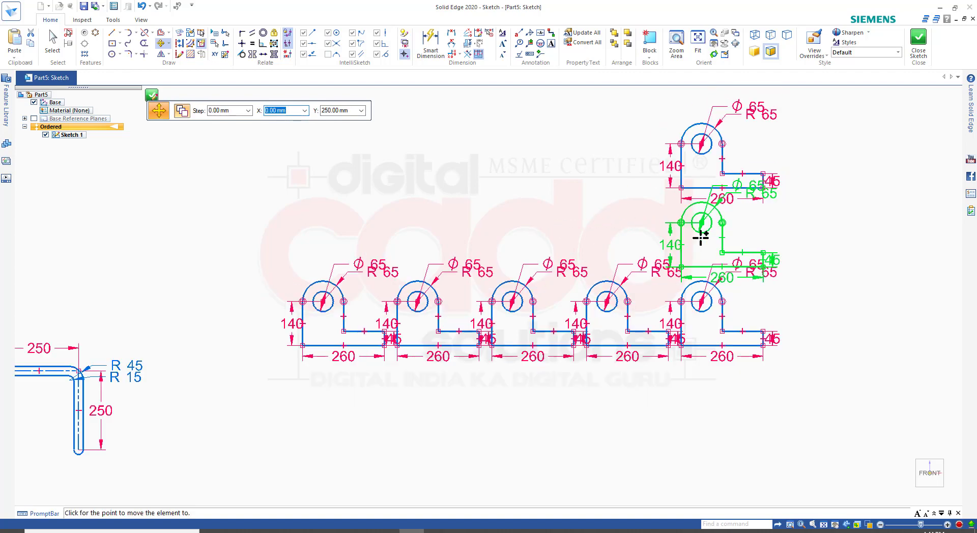
Place a third copy of the profile at the top of the column, 250 mm above the previous one, and leave the Move command
scroll(731, 129, "up", 1)
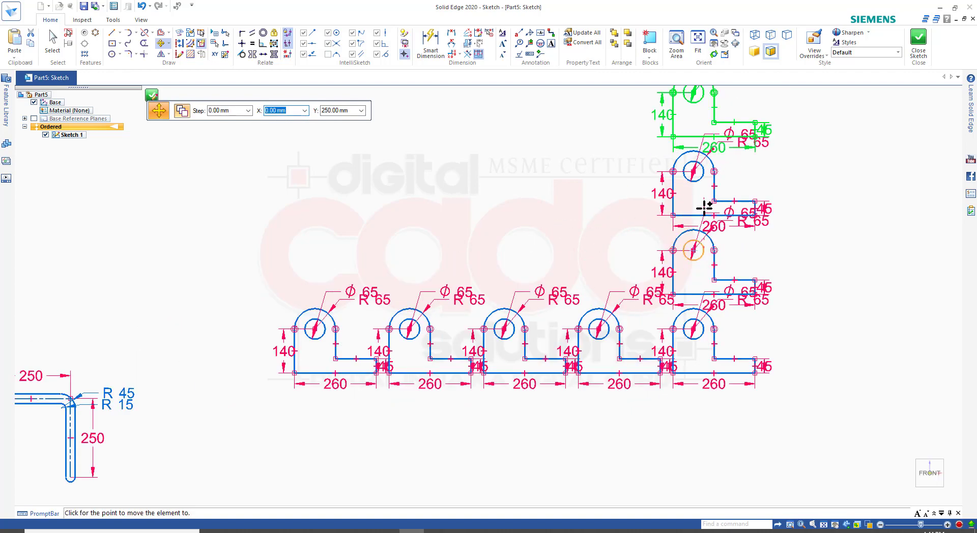
scroll(709, 205, "down", 1)
scroll(709, 205, "down", 1)
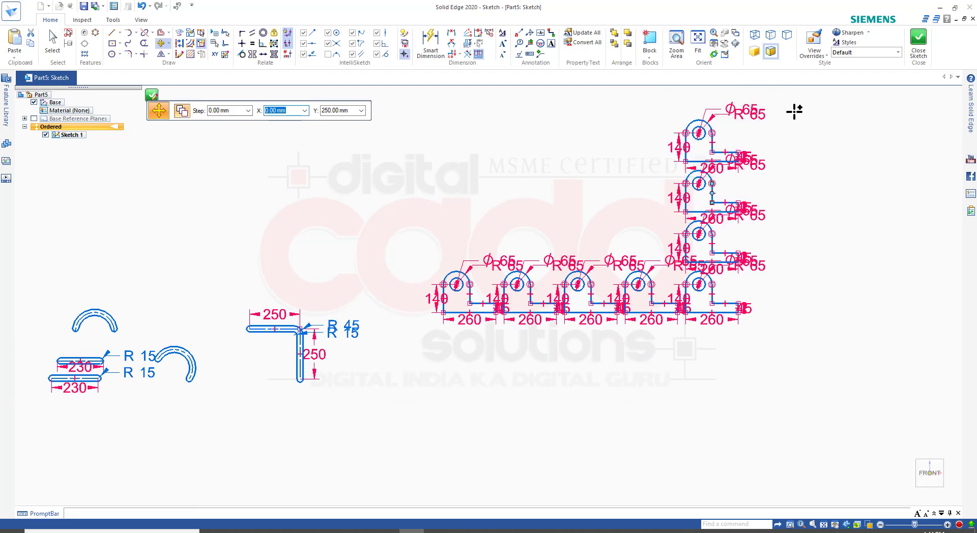
scroll(797, 109, "up", 1)
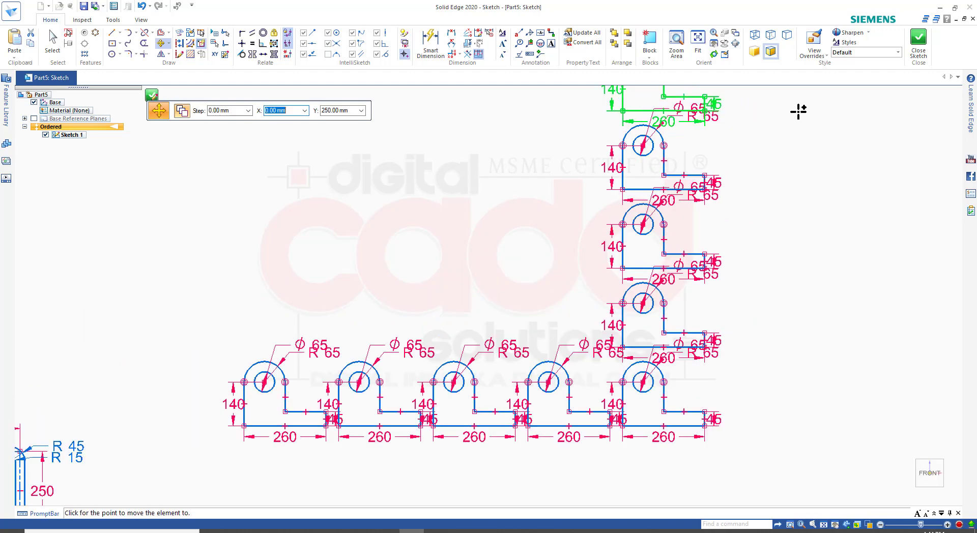
key("Escape")
key("Escape")
right_click(797, 178)
key("Escape")
key("Escape")
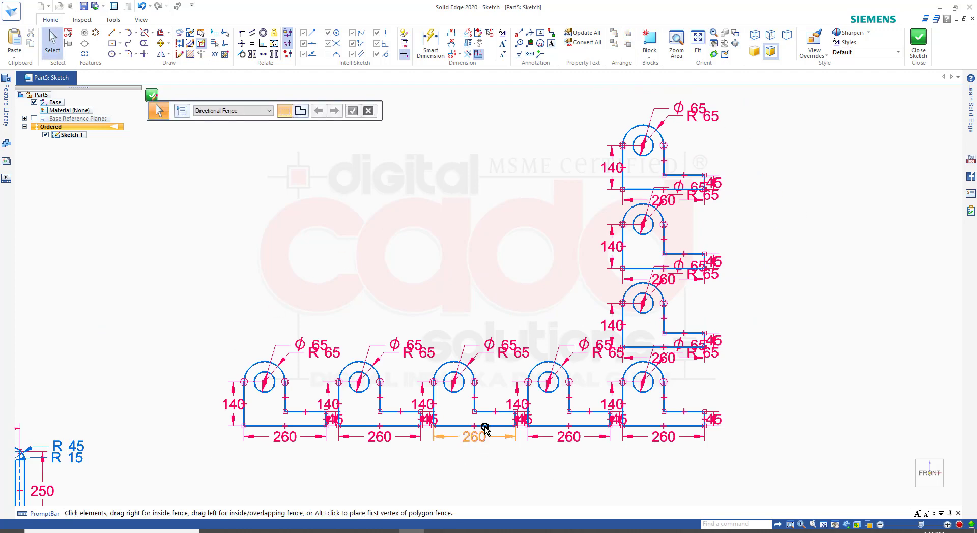
scroll(485, 428, "up", 1)
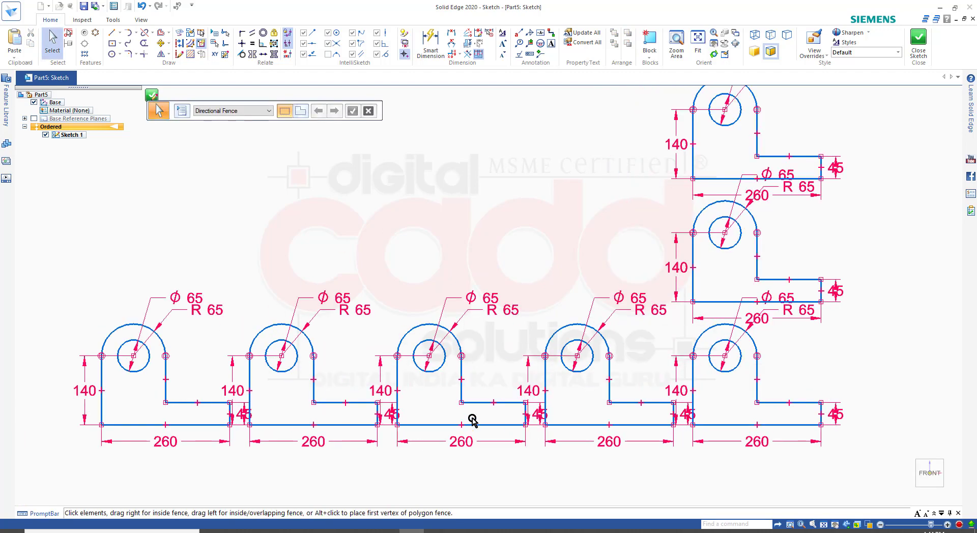
scroll(472, 420, "down", 4)
scroll(519, 442, "up", 3)
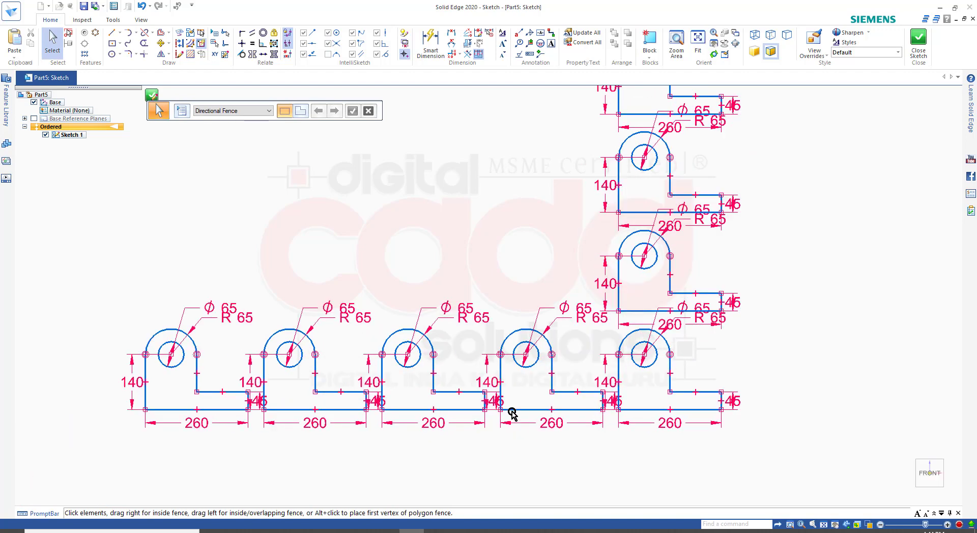
scroll(259, 312, "down", 2)
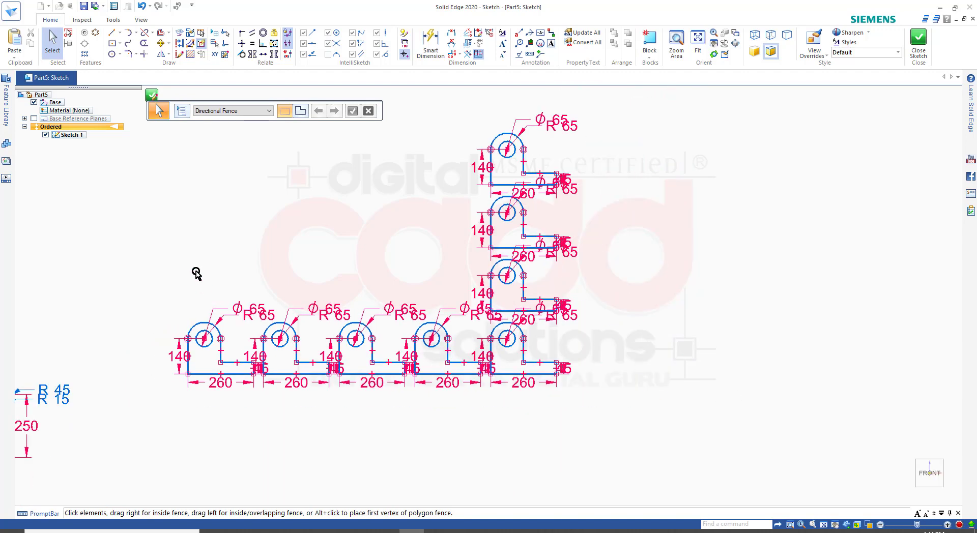
left_click(161, 44)
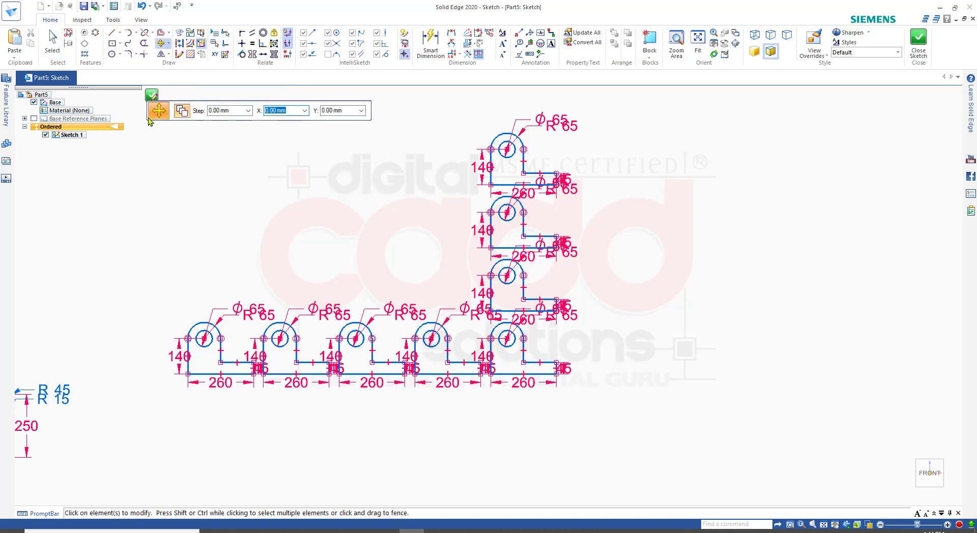
left_click(248, 110)
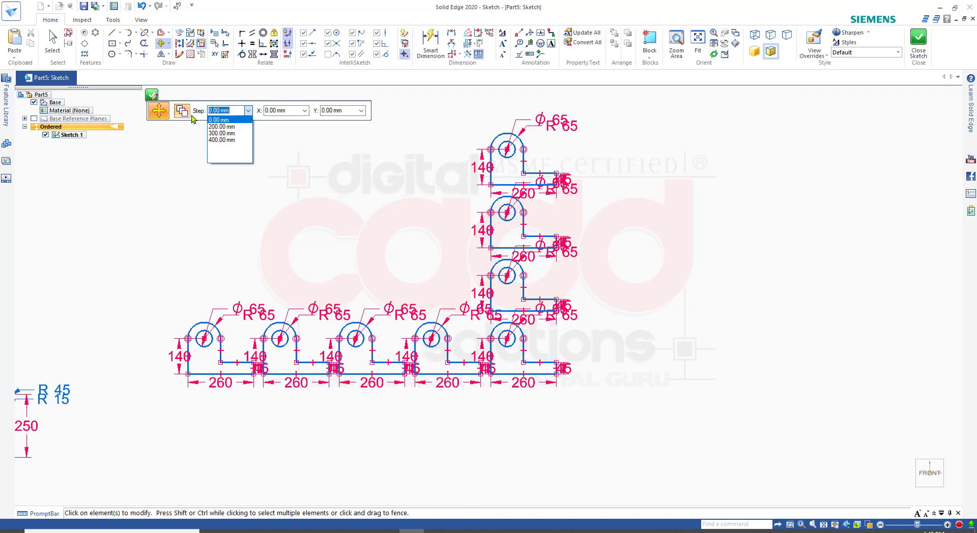
key("Escape")
key("Escape")
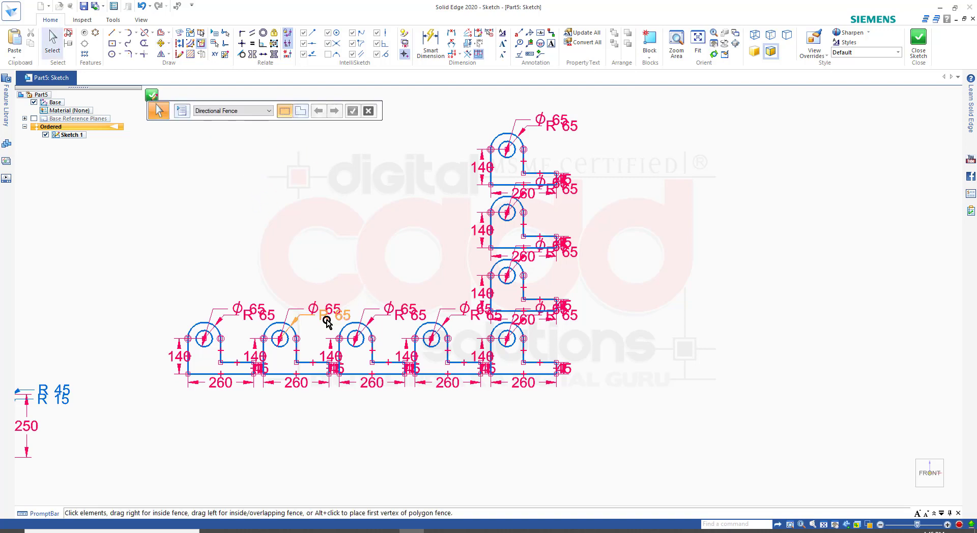
Undo all the profile copies in the row and the column, back to the original profile
key("ctrl+z")
key("ctrl+z")
key("ctrl+z")
key("ctrl+z")
key("ctrl+z")
key("ctrl+z")
key("ctrl+z")
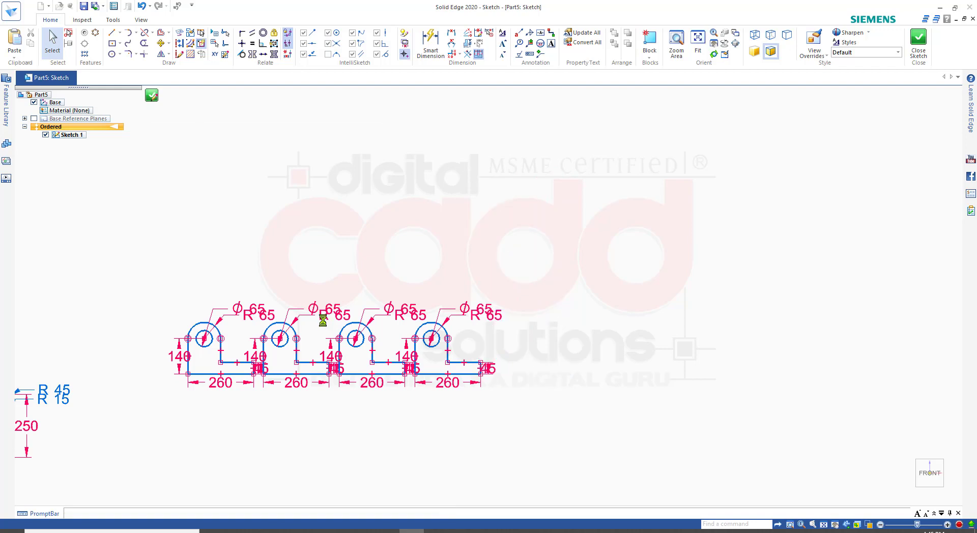
Select the whole original profile and start a Move copy from its lower-left corner with a 60 mm step
scroll(192, 351, "up", 6)
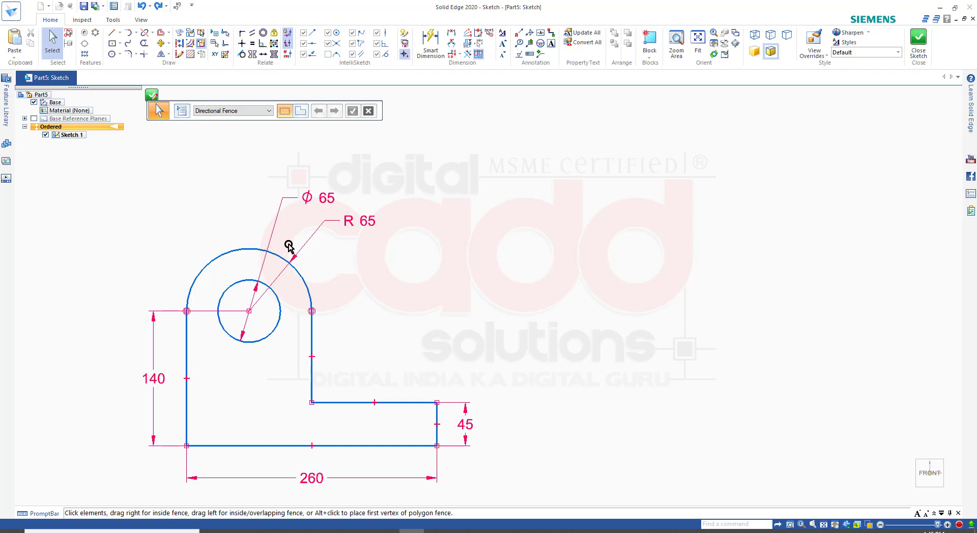
scroll(296, 229, "down", 1)
mouse_move(149, 167)
left_mouse_down()
mouse_move(278, 317)
mouse_move(451, 448)
left_mouse_up()
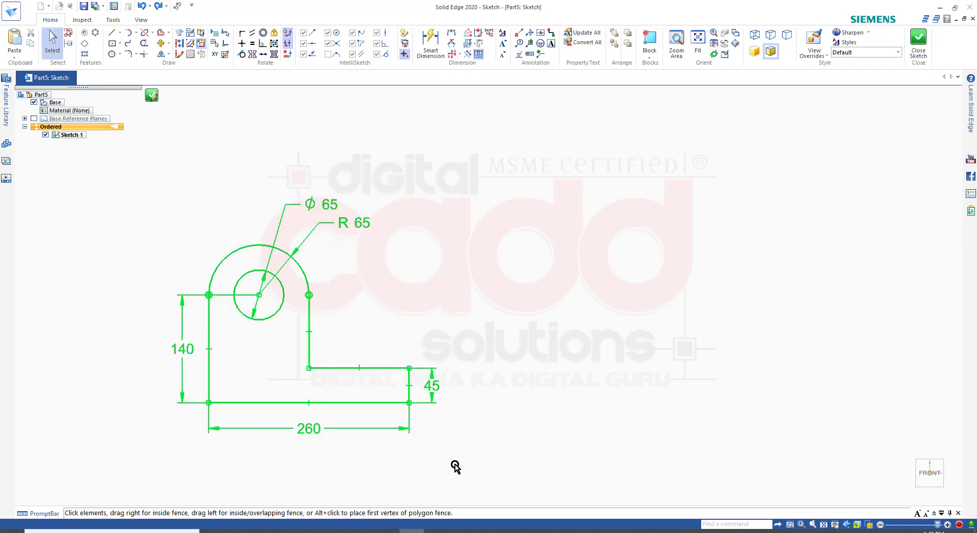
left_click(162, 44)
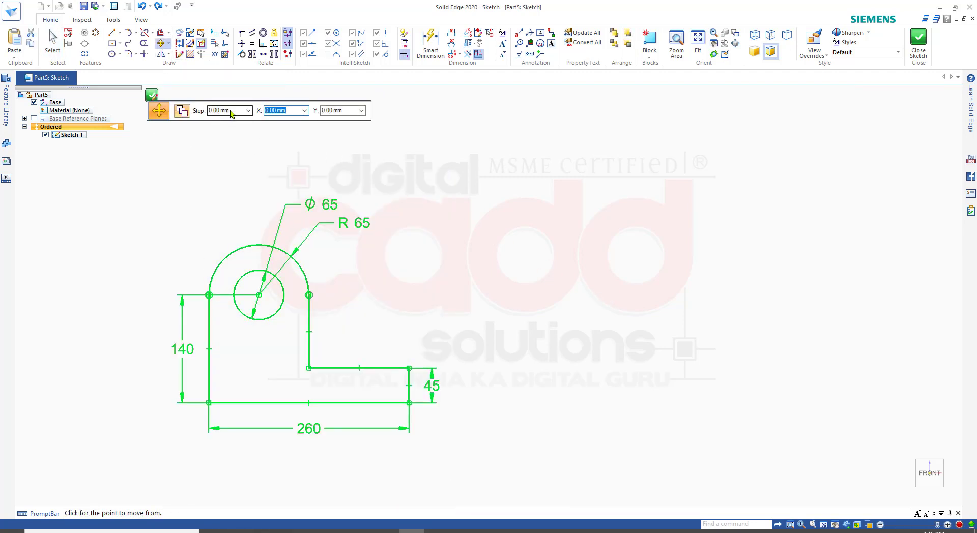
left_click(208, 113)
key("Return")
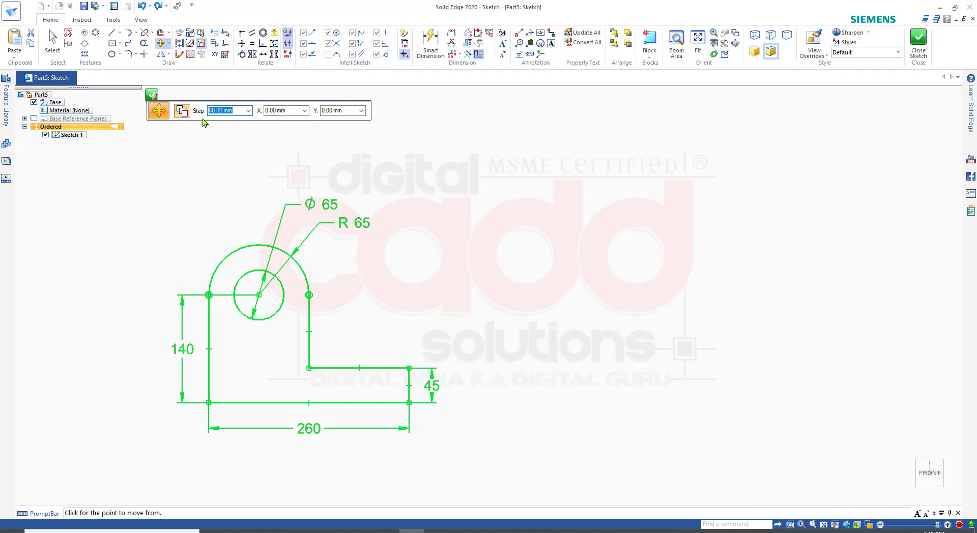
left_click(209, 403)
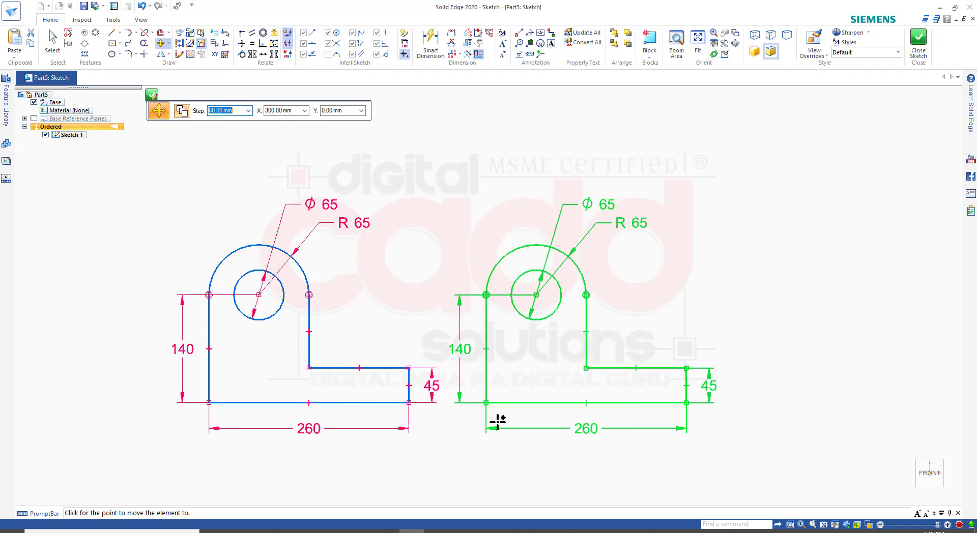
Set the step to 100 mm and place three copies in a horizontal row at successive X offsets of 400, 400 and 500 mm
type("100")
key("Return")
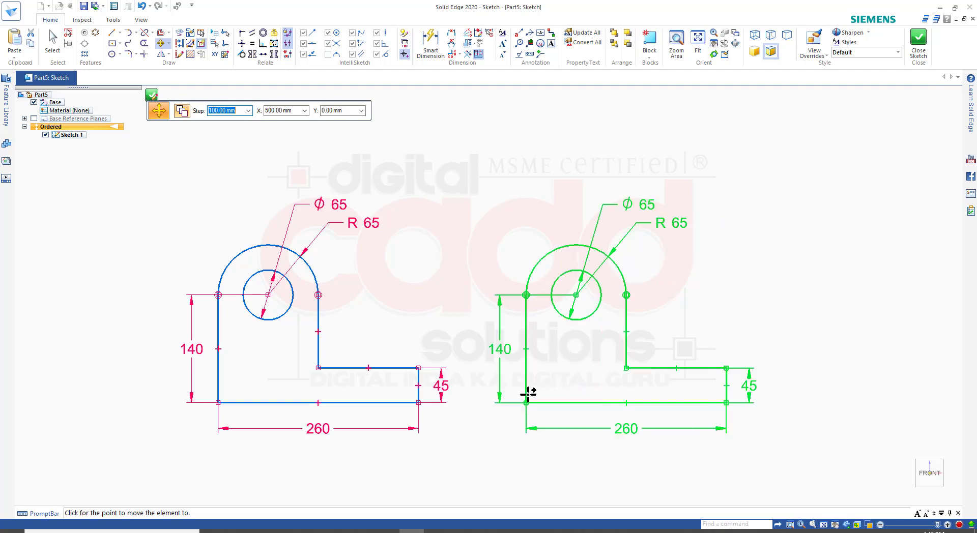
left_click(500, 394)
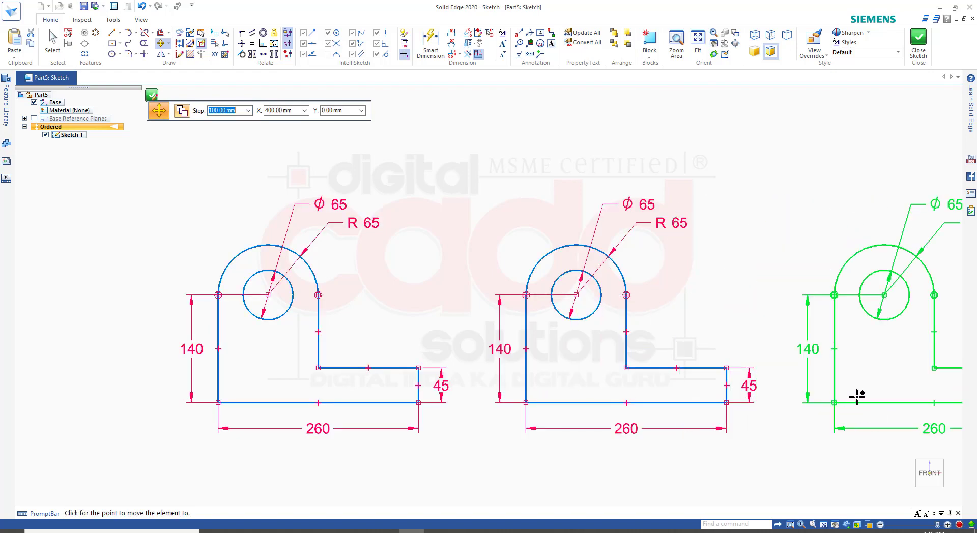
left_click(852, 399)
scroll(266, 327, "down", 3)
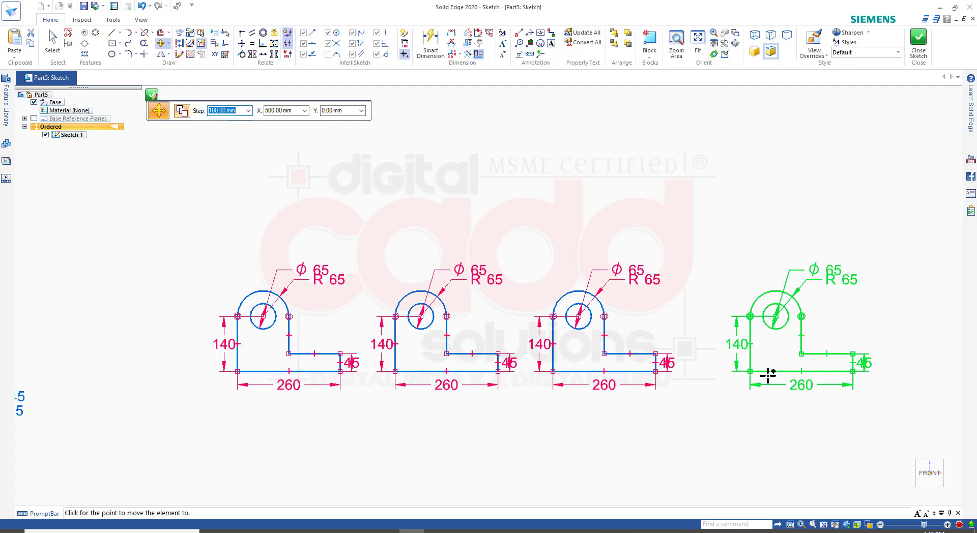
left_click(769, 376)
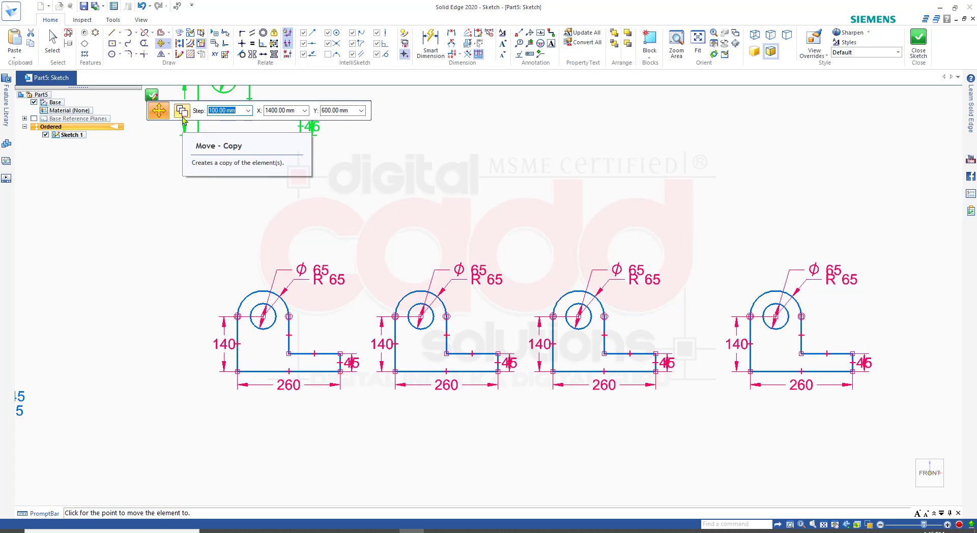
key("Escape")
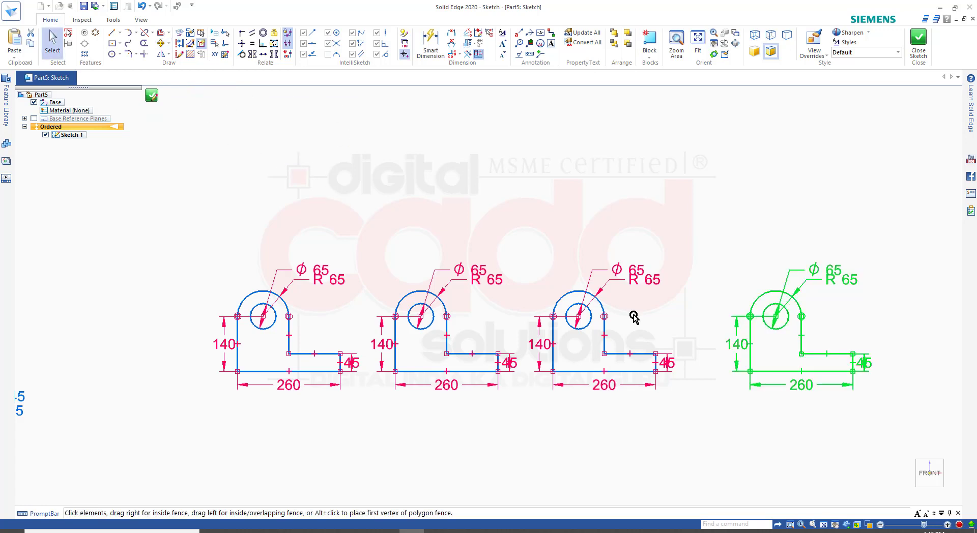
left_click(863, 332)
scroll(866, 373, "up", 1)
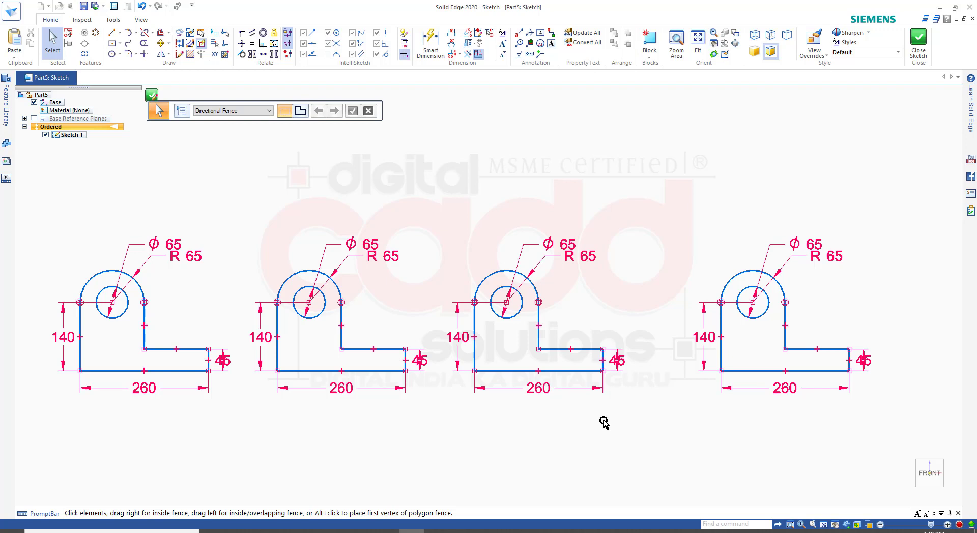
Undo the three stepped copies of the profile
key("ctrl+z")
key("ctrl+z")
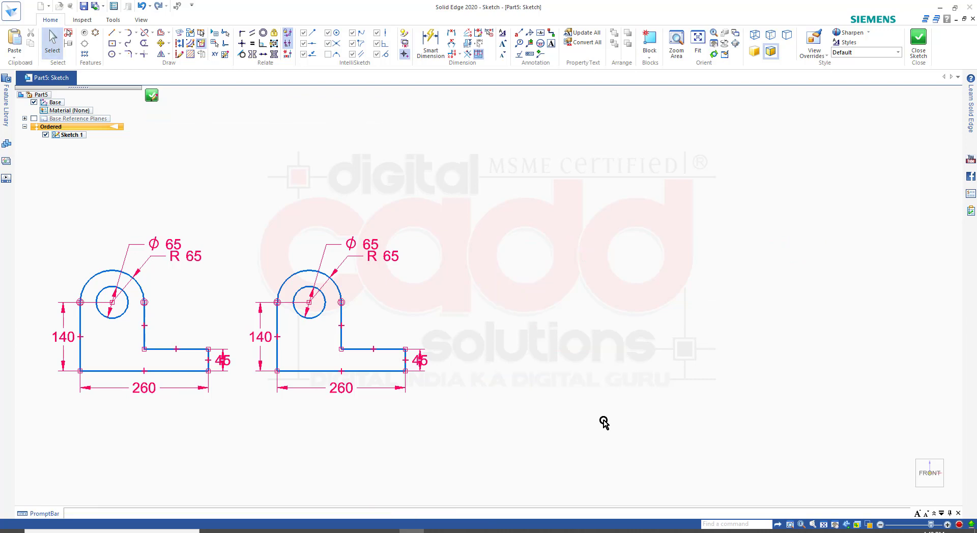
key("ctrl+z")
Select the whole profile with its dimensions and start the Rotate command with the profile's lower-left corner as the rotation center
scroll(678, 275, "down", 4)
scroll(530, 307, "up", 3)
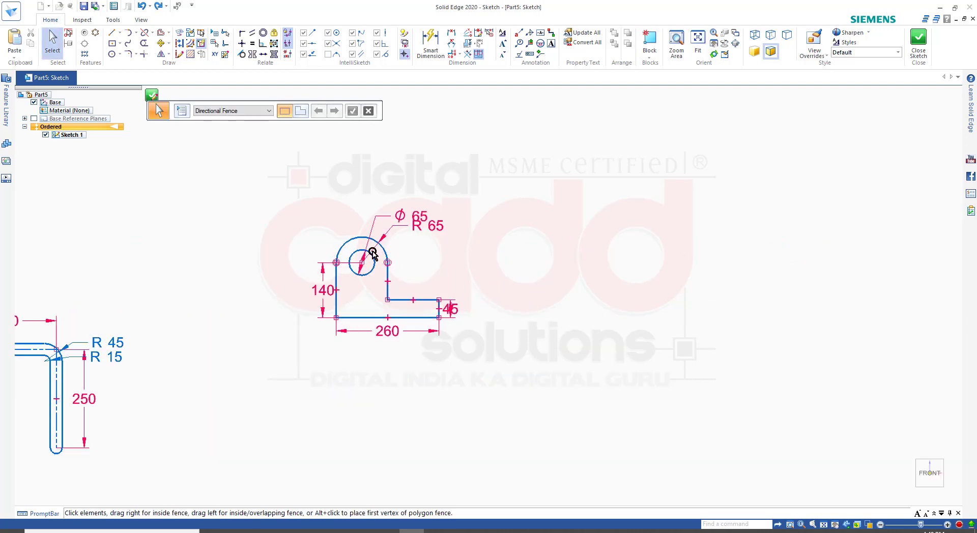
scroll(375, 256, "up", 3)
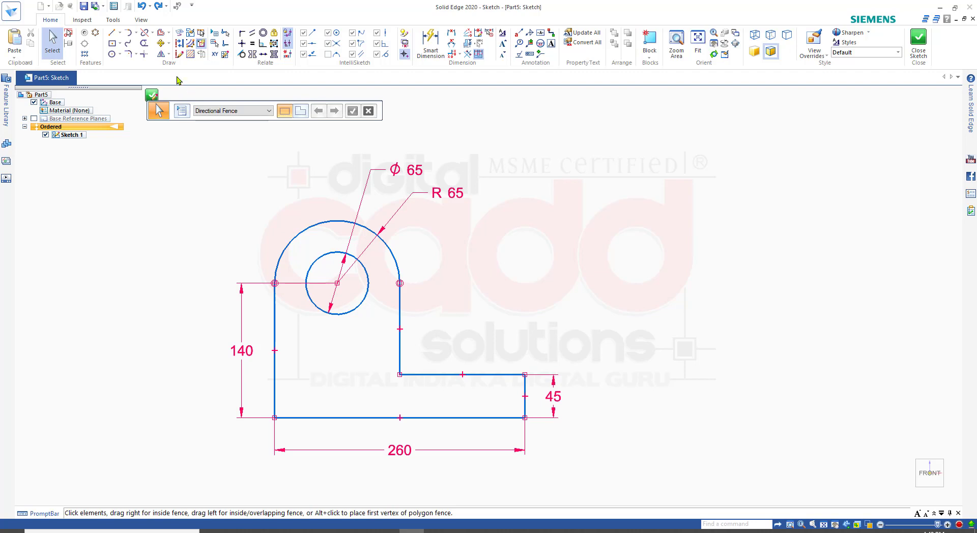
left_click(168, 44)
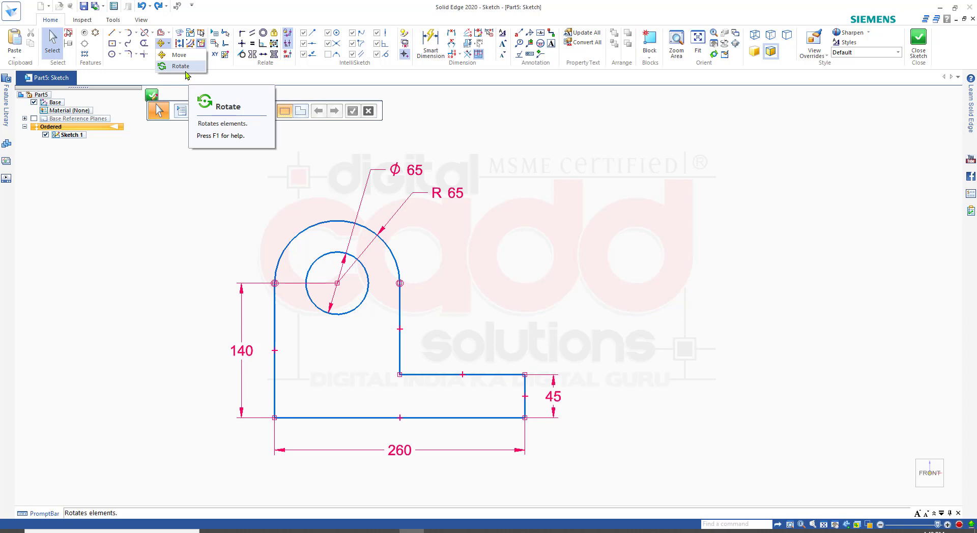
left_click(185, 73)
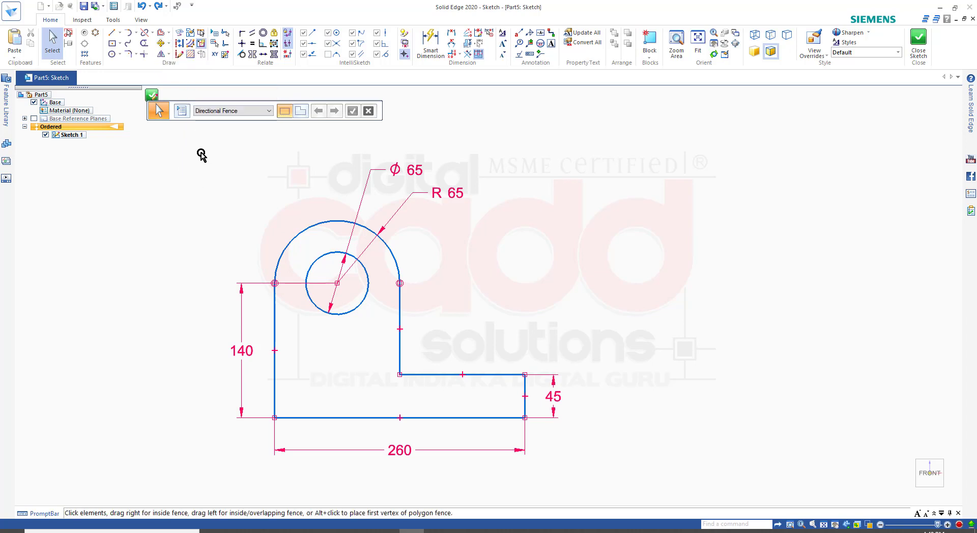
mouse_move(198, 137)
left_mouse_down()
mouse_move(301, 275)
mouse_move(471, 423)
mouse_move(559, 449)
mouse_move(585, 467)
left_mouse_up()
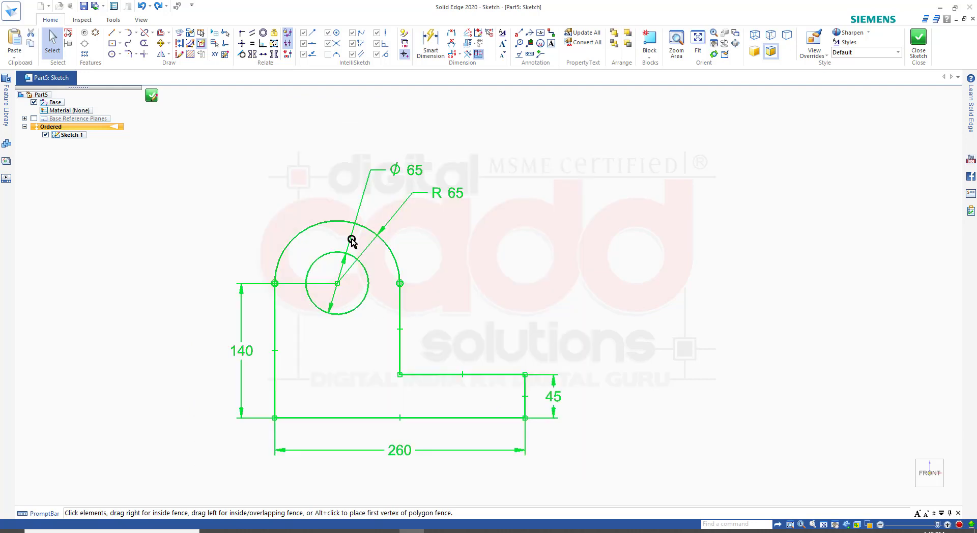
left_click(170, 47)
left_click(176, 65)
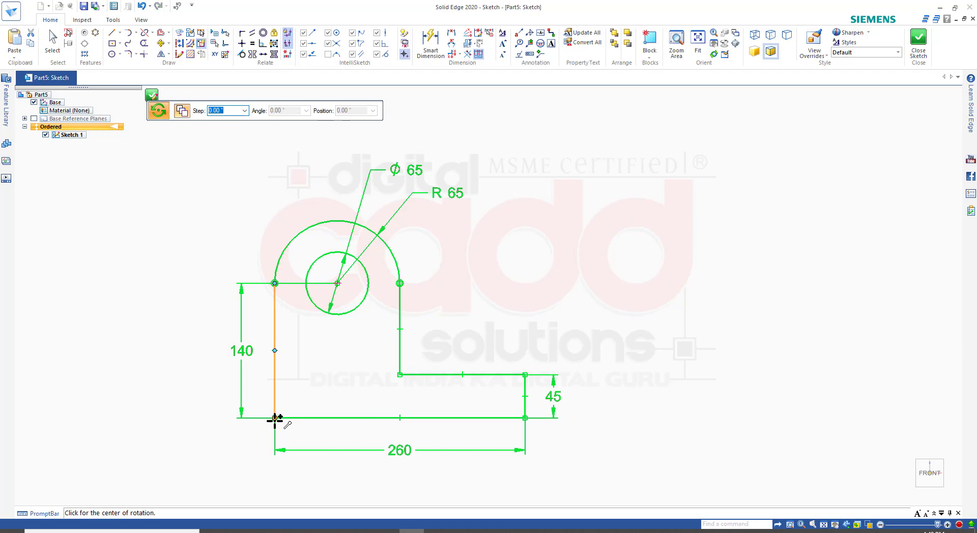
left_click(275, 418)
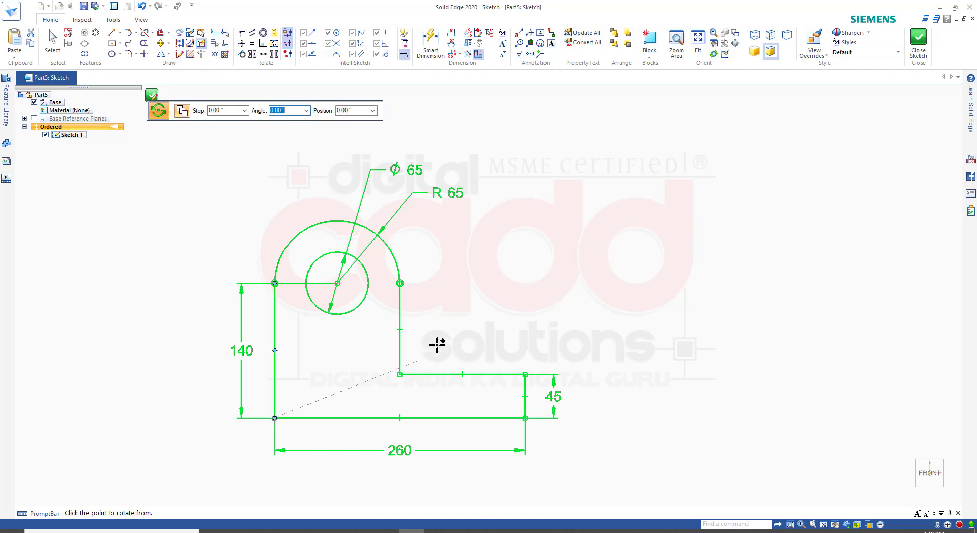
Set the rotation angle to 30° and pick the lower-right corner of the base line as the point to rotate from
type("30")
key("Tab")
left_click(291, 112)
type("0")
key("Tab")
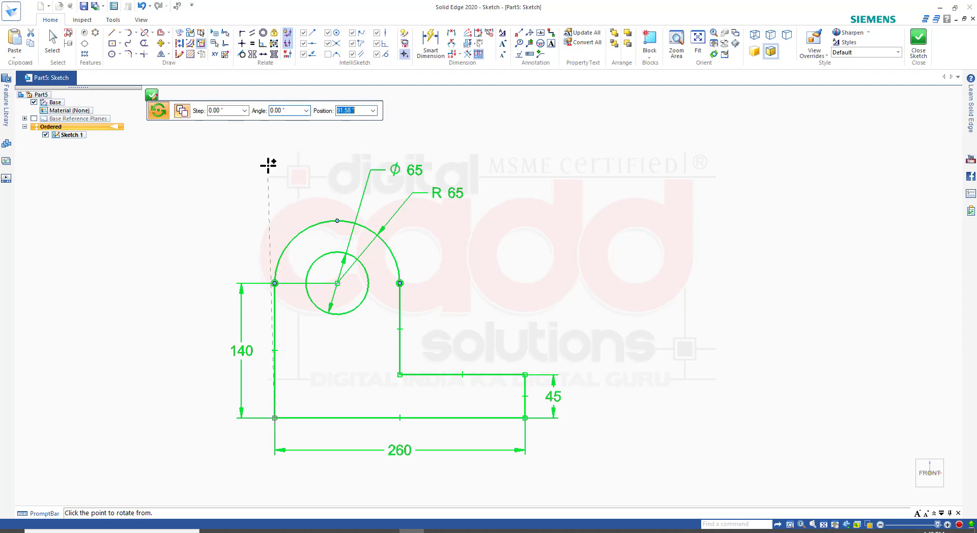
left_click(524, 417)
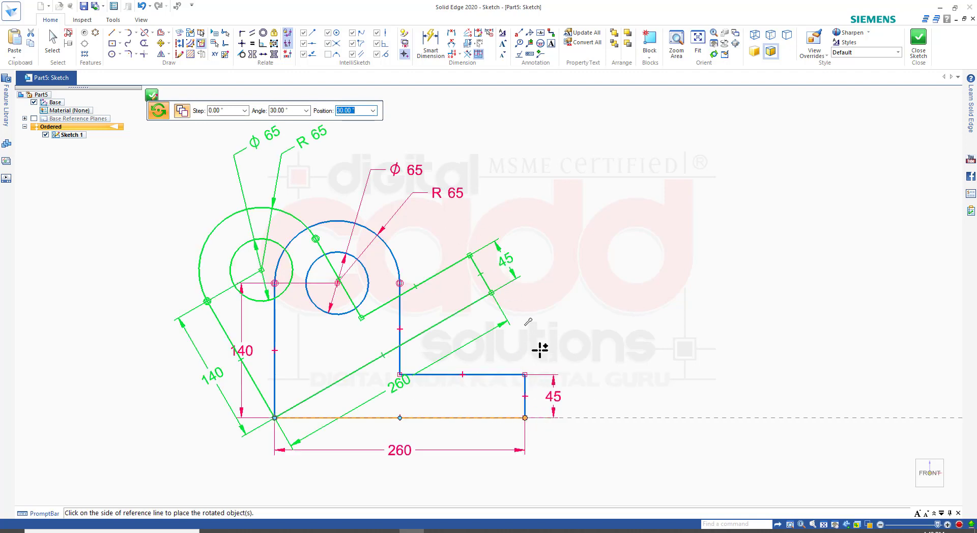
Set the rotation position to 60°, place the rotated copy of the profile and leave the Rotate command
type("60")
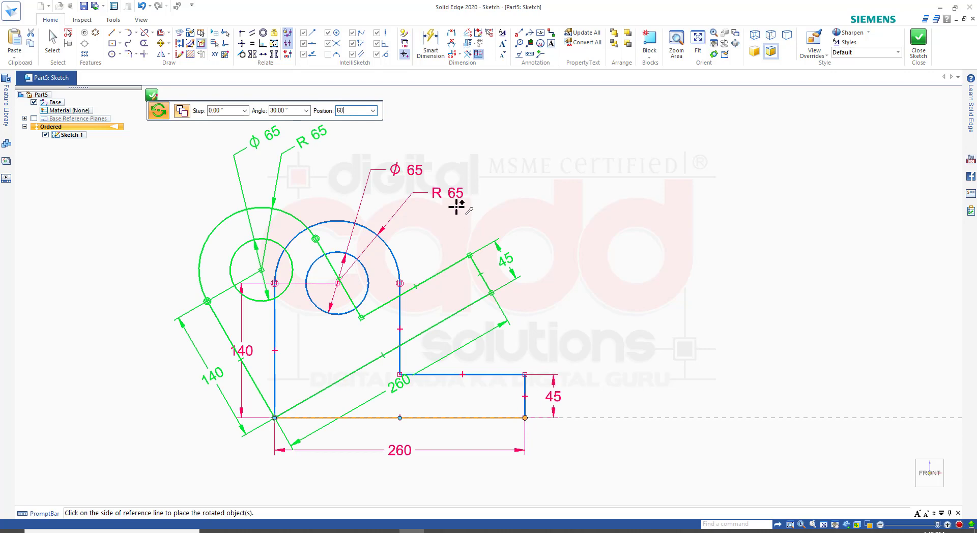
key("Return")
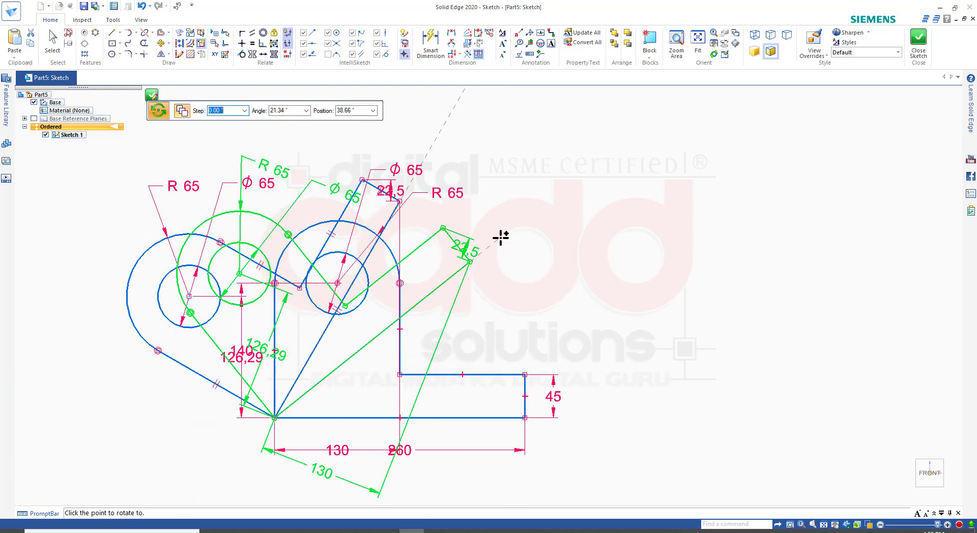
key("Escape")
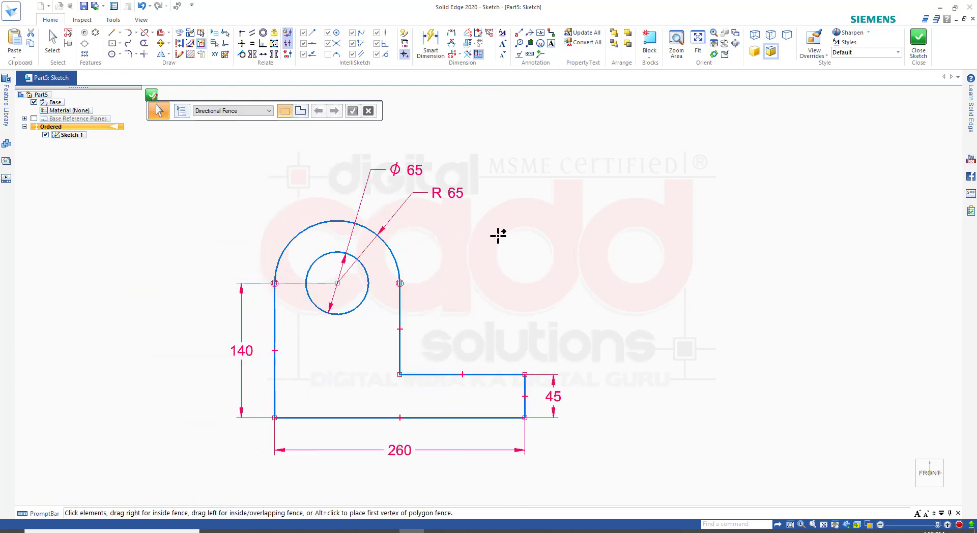
Select the whole profile with its dimensions and start the Rotate command with a step angle of 20°
mouse_move(204, 146)
left_mouse_down()
mouse_move(377, 321)
mouse_move(547, 462)
mouse_move(580, 471)
mouse_move(569, 476)
left_mouse_up()
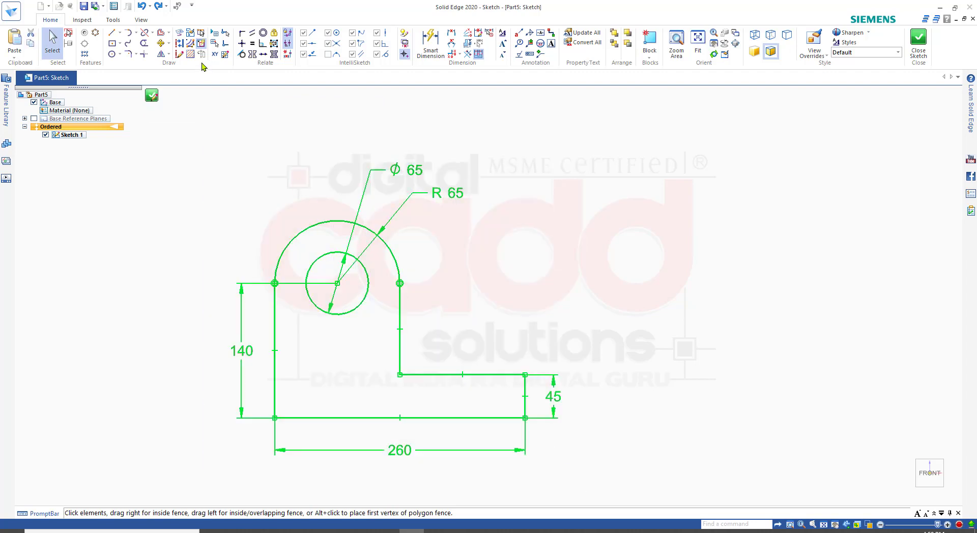
left_click(169, 44)
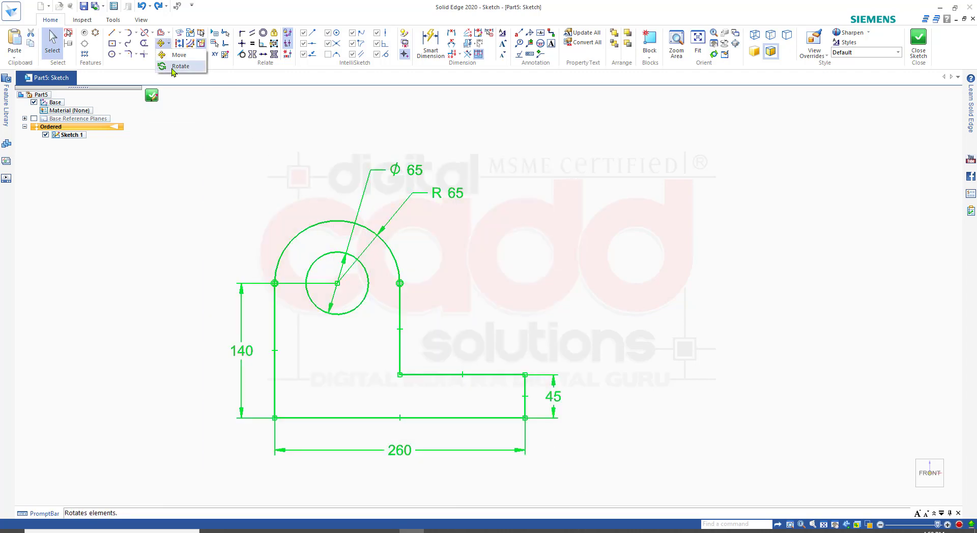
left_click(176, 65)
scroll(447, 254, "down", 1)
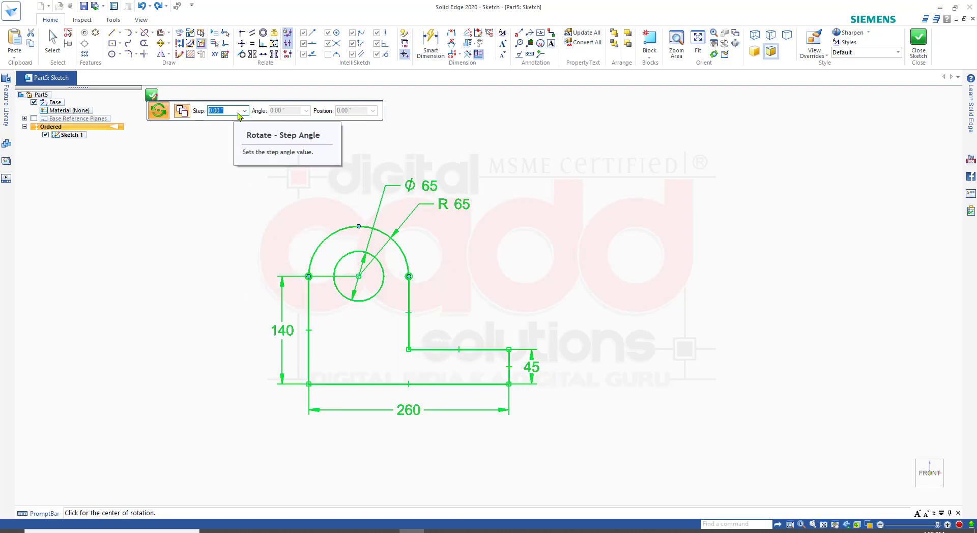
type("20")
key("Return")
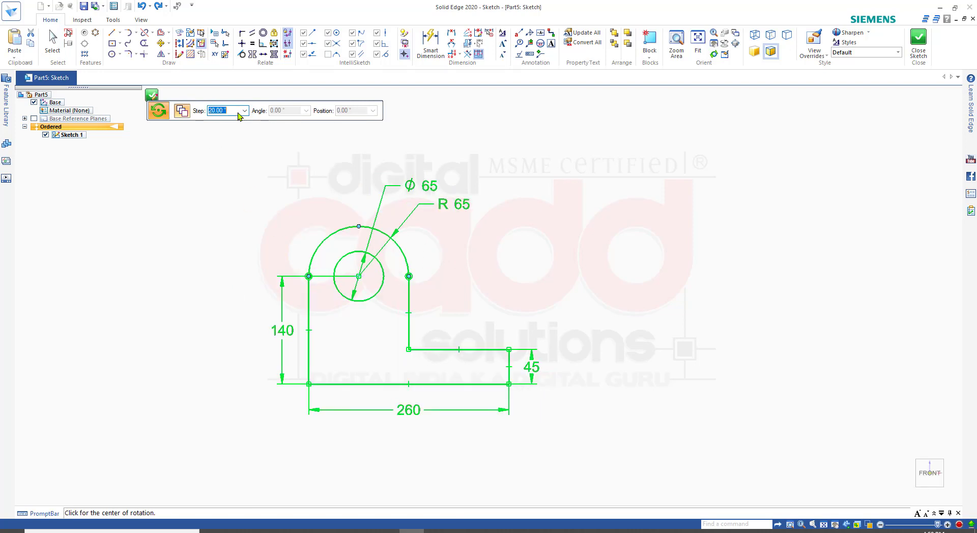
Rotate the profile 20° about its lower-left corner, starting from the base line's right endpoint, and undo the rotation
left_click(309, 383)
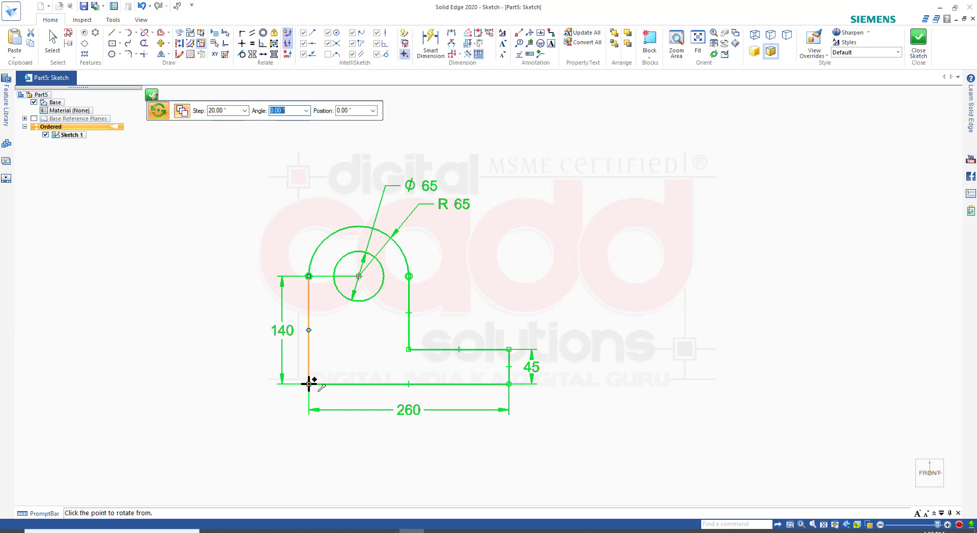
left_click(509, 383)
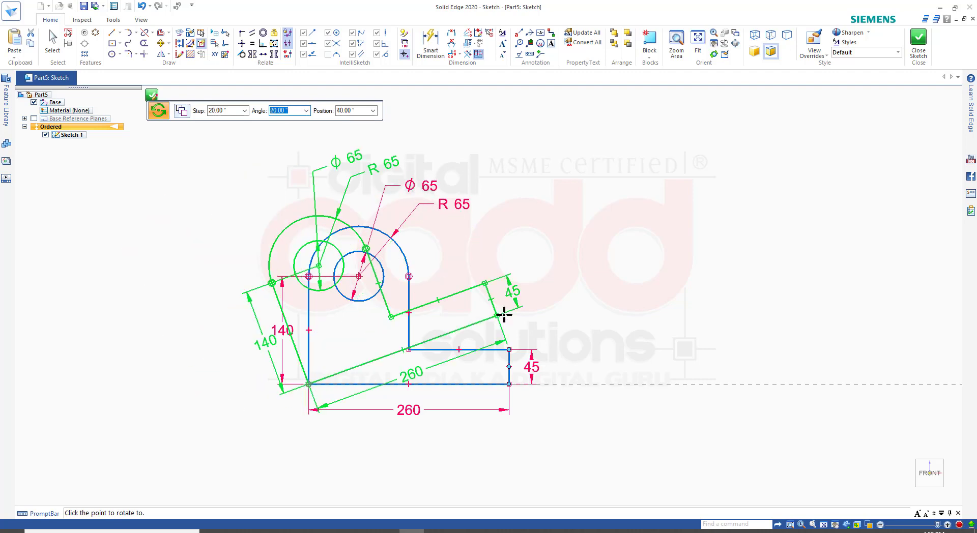
left_click(517, 291)
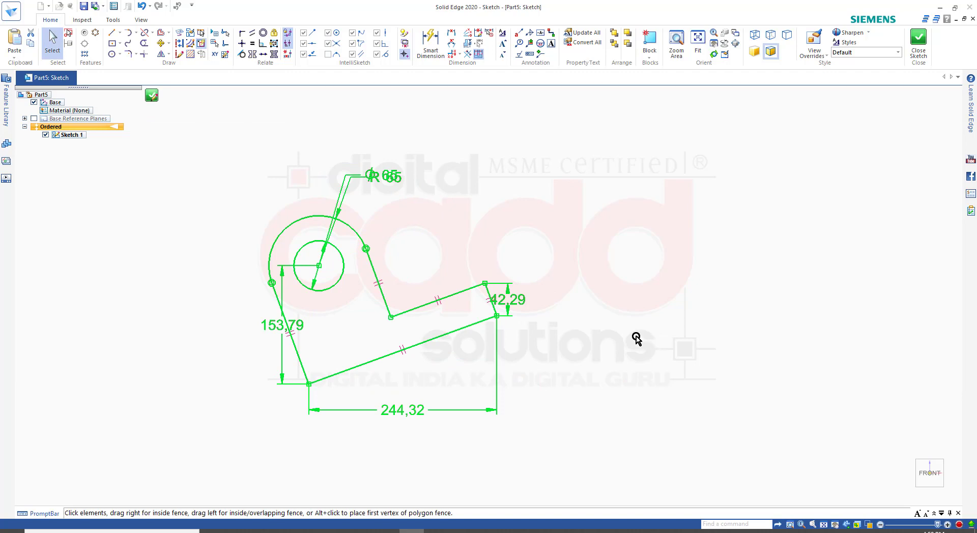
key("Escape")
key("ctrl+z")
Select the whole profile and start Rotate with copying on and the profile's lower-left corner as the rotation center
mouse_move(207, 157)
left_mouse_down()
mouse_move(549, 425)
mouse_move(586, 430)
left_mouse_up()
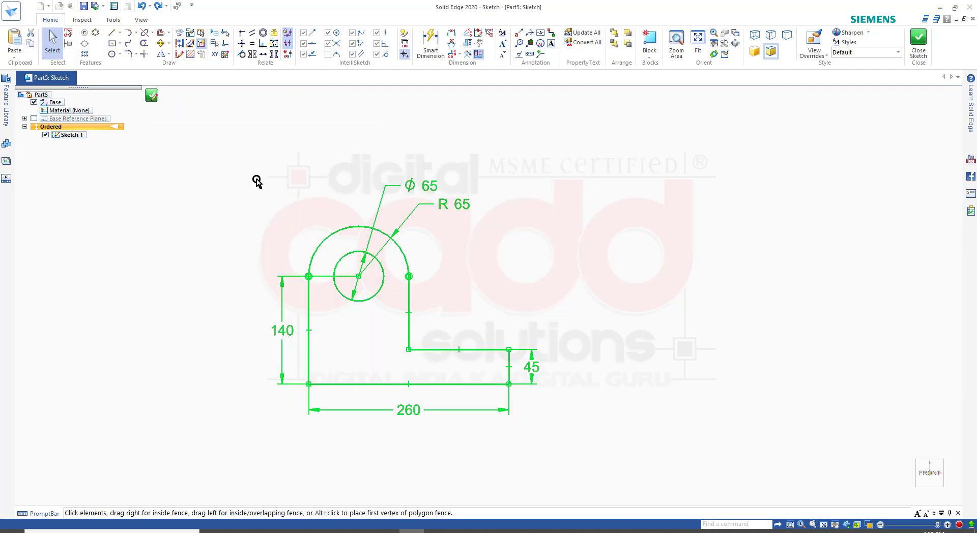
left_click(169, 44)
left_click(180, 66)
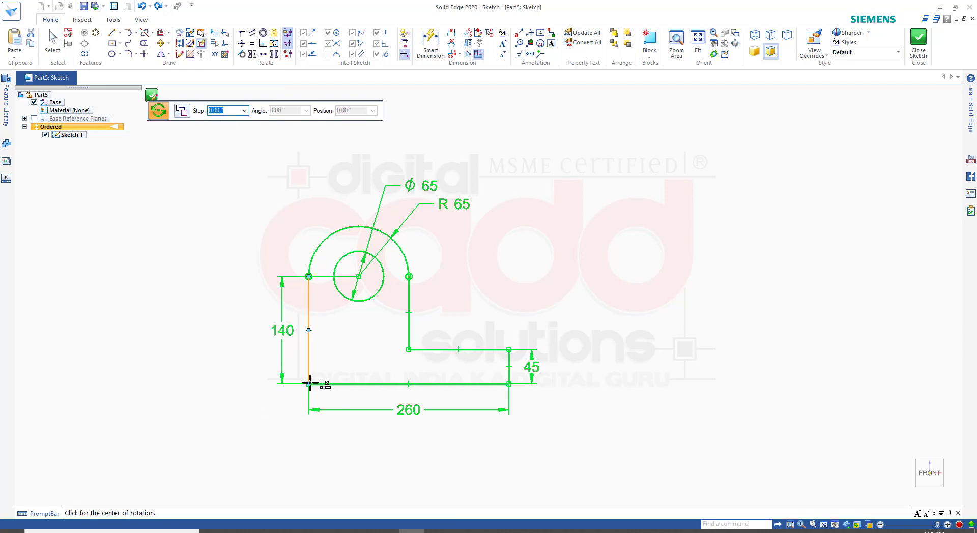
left_click(182, 111)
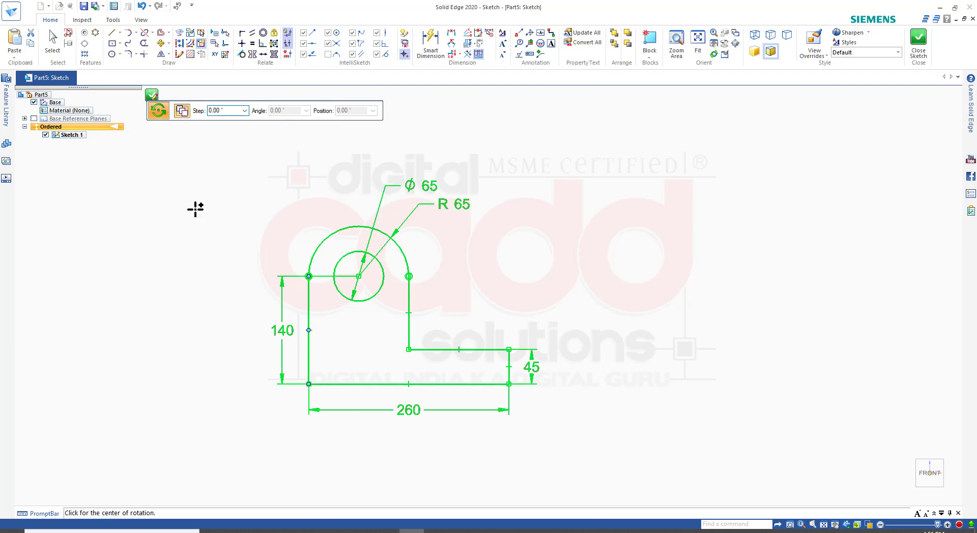
left_click(309, 383)
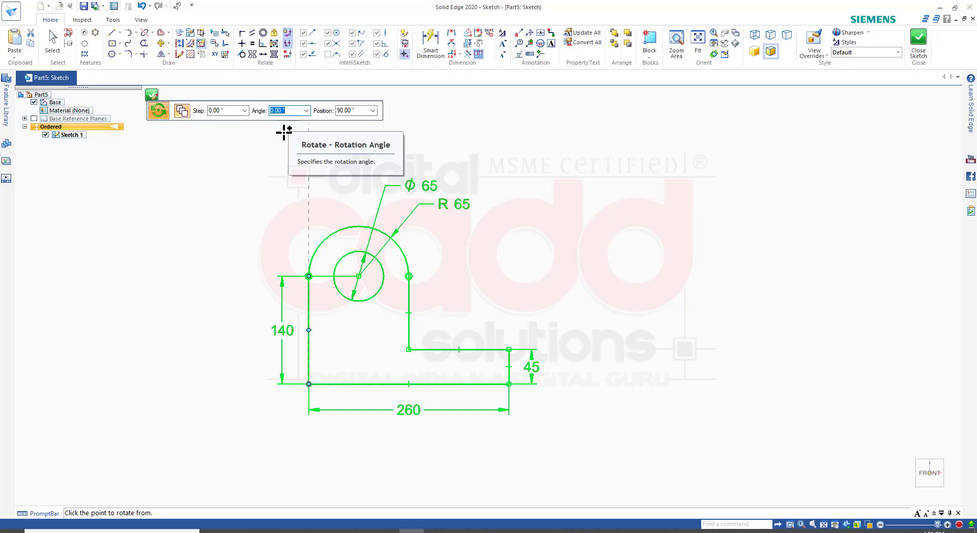
Place a copy of the profile rotated 45° from the base line's right endpoint
left_click(510, 384)
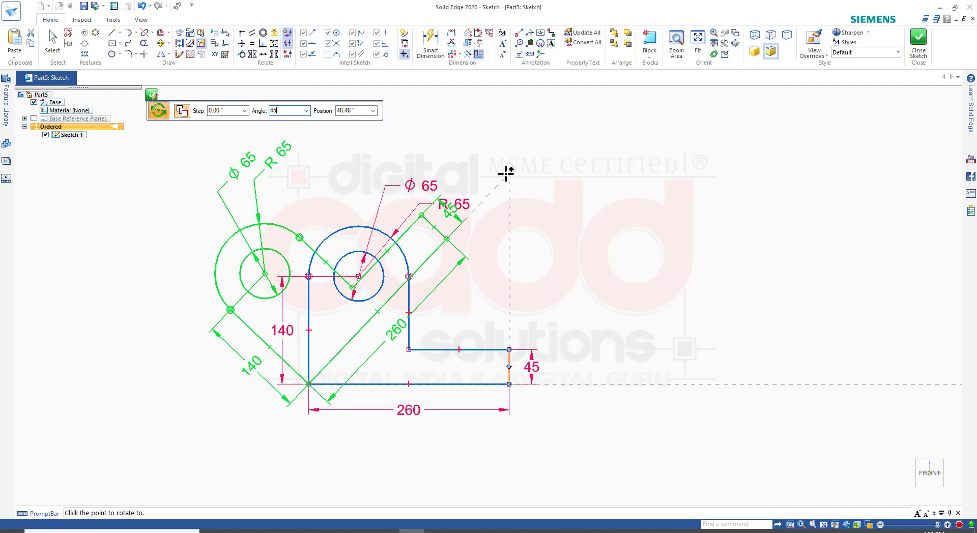
key("Return")
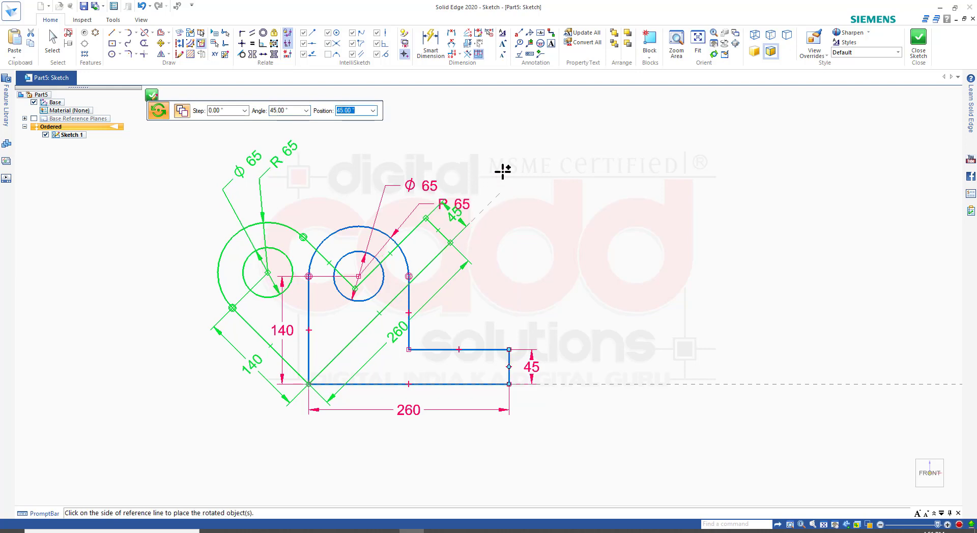
left_click(505, 170)
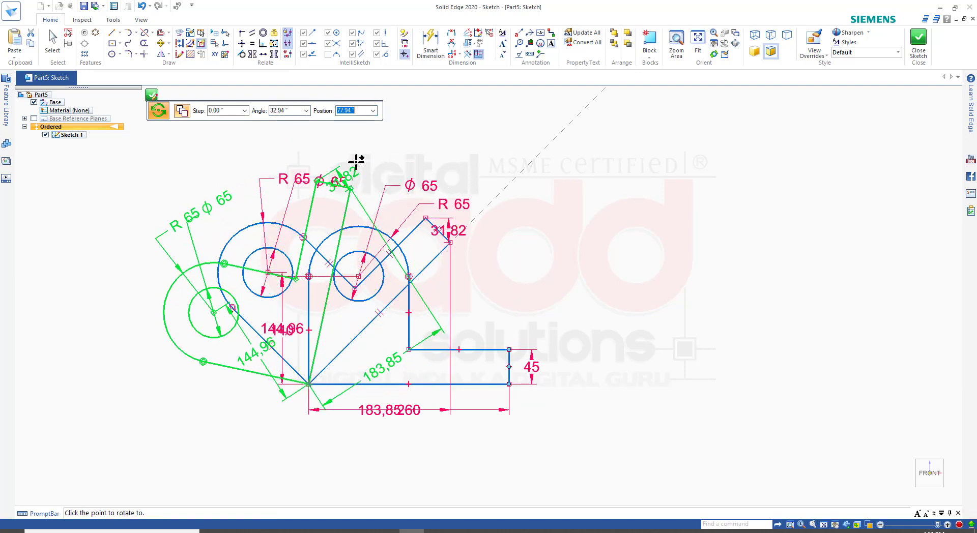
Place a second rotated copy at a further 45° and leave the Rotate command
left_click(297, 111)
type("45")
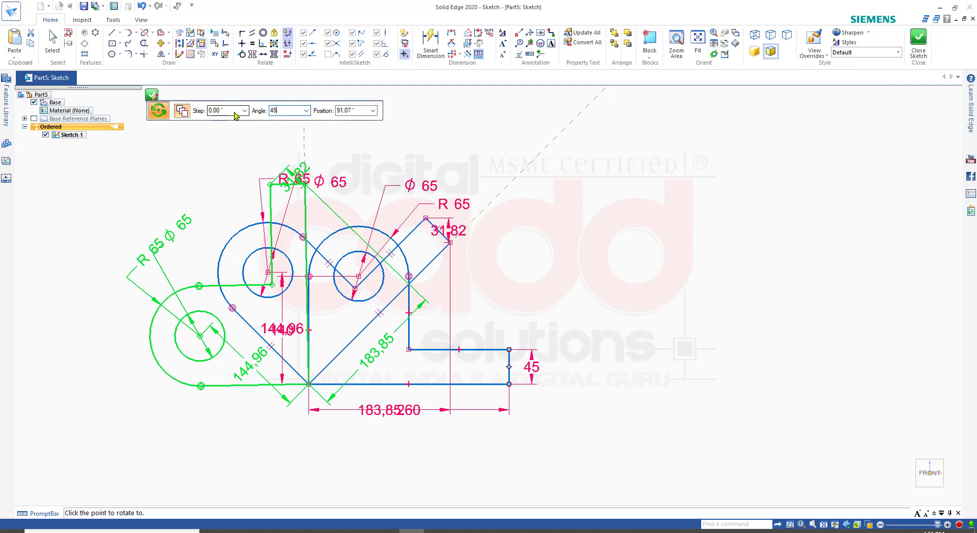
key("Return")
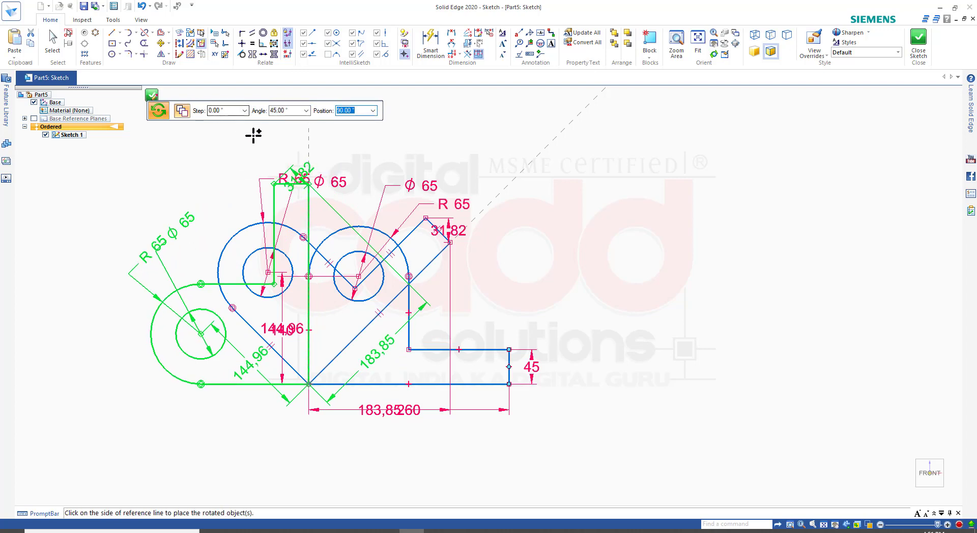
left_click(243, 162)
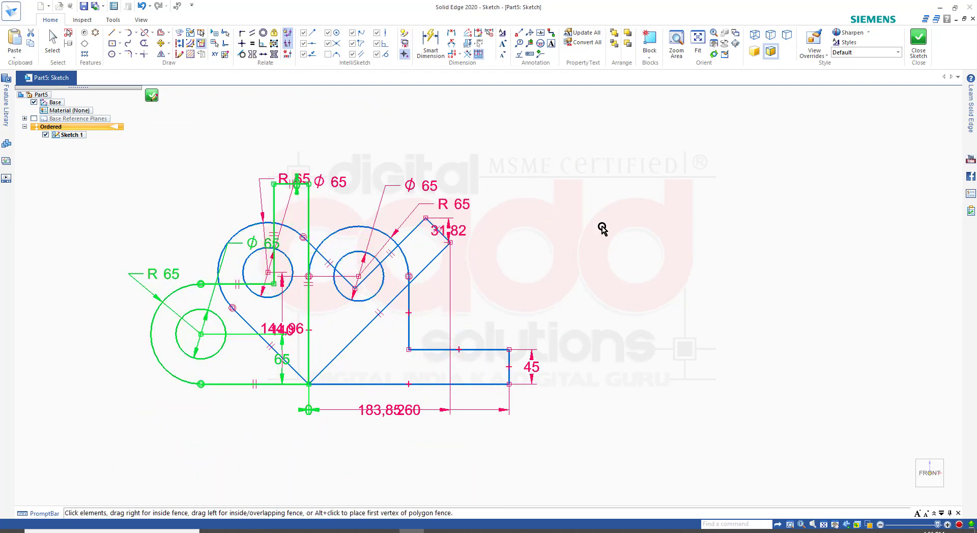
key("Escape")
scroll(399, 257, "up", 1)
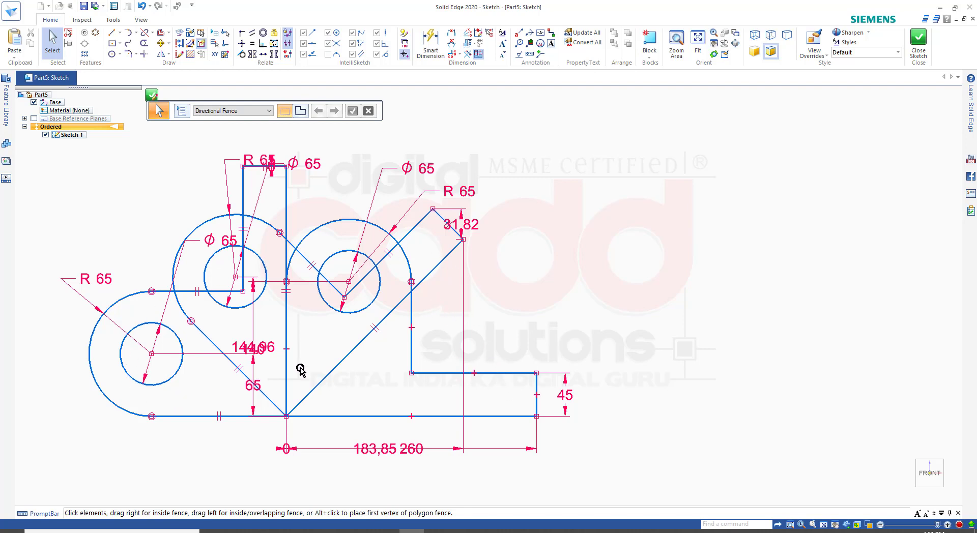
Undo both rotated copies of the profile
key("ctrl+z")
key("ctrl+z")
key("ctrl+z")
key("ctrl+z")
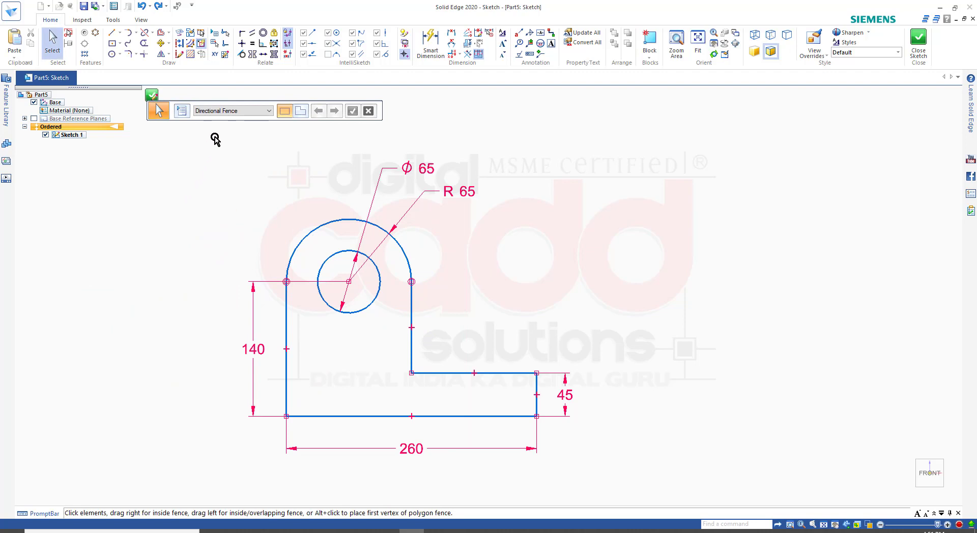
Select the whole profile and start Rotate with copying off and the profile's lower-left corner as the rotation center
scroll(215, 139, "down", 1)
mouse_move(214, 136)
left_mouse_down()
mouse_move(554, 443)
mouse_move(564, 431)
left_mouse_up()
left_click(169, 54)
left_click(175, 67)
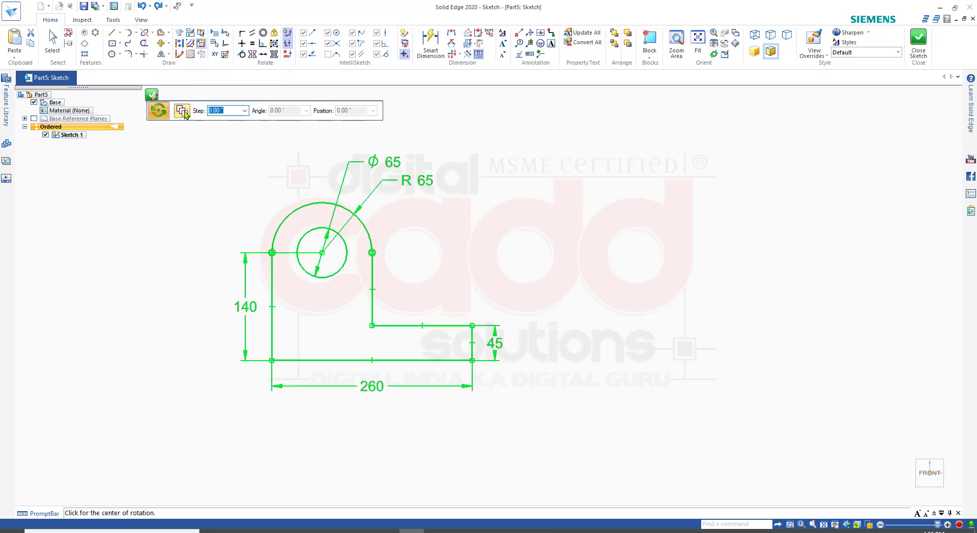
left_click(271, 361)
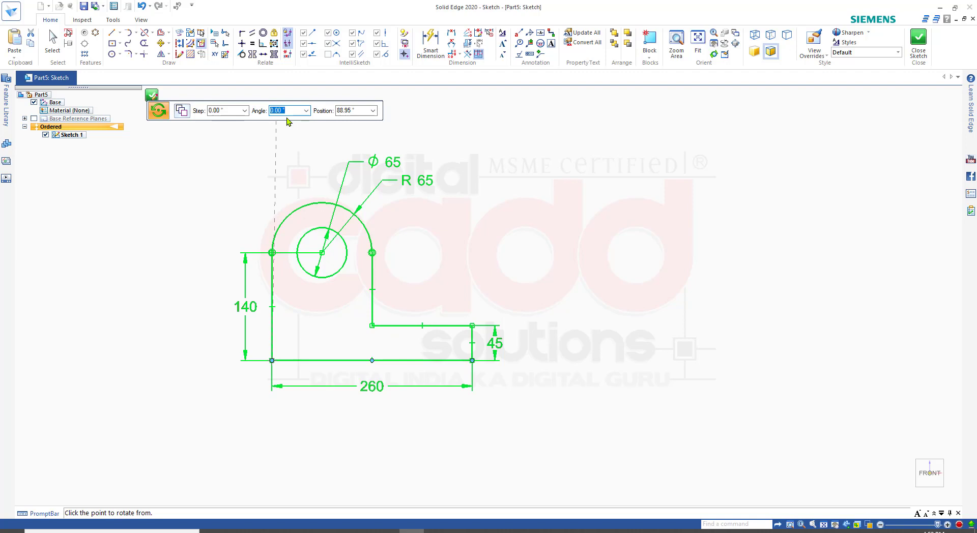
Set the rotation angle to 20° from a point beyond the profile's short right edge, set the position to 80° and place the rotated profile
type("20")
key("Tab")
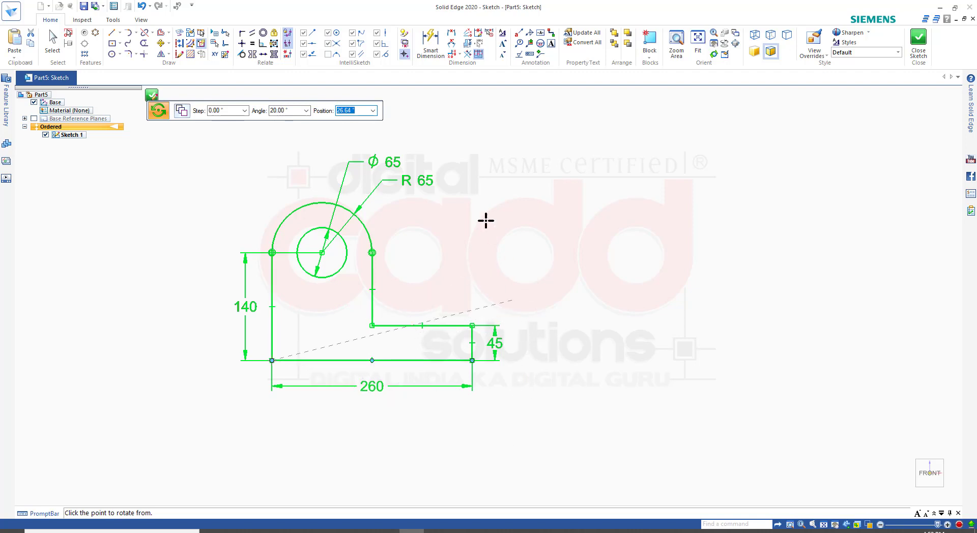
left_click(511, 309)
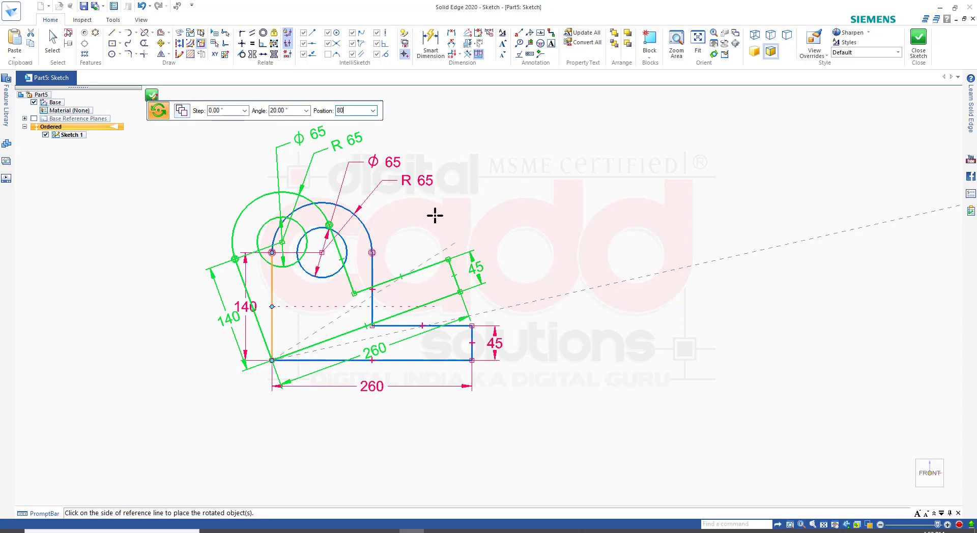
left_click(434, 215)
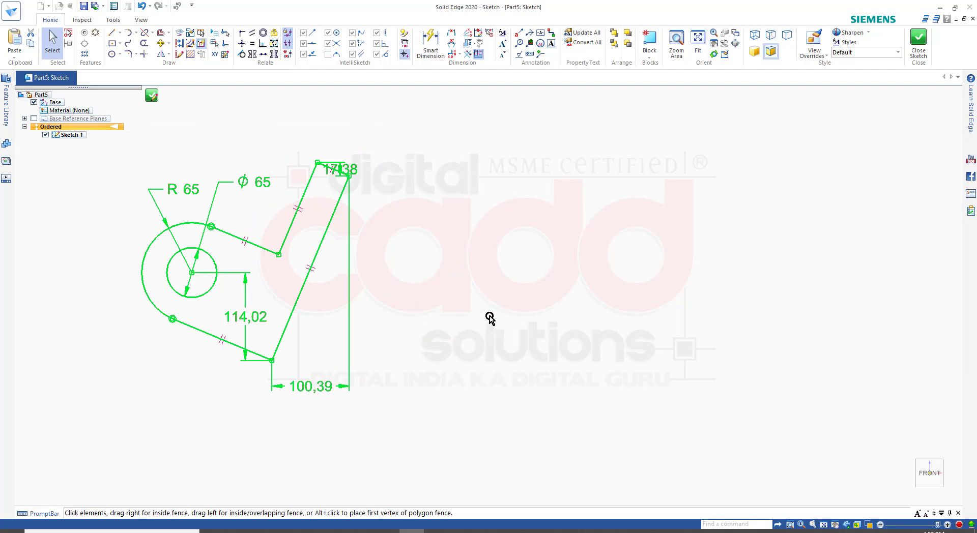
Draw a horizontal reference line to the right from the rotated profile's lowest corner
left_click(468, 247)
key("l")
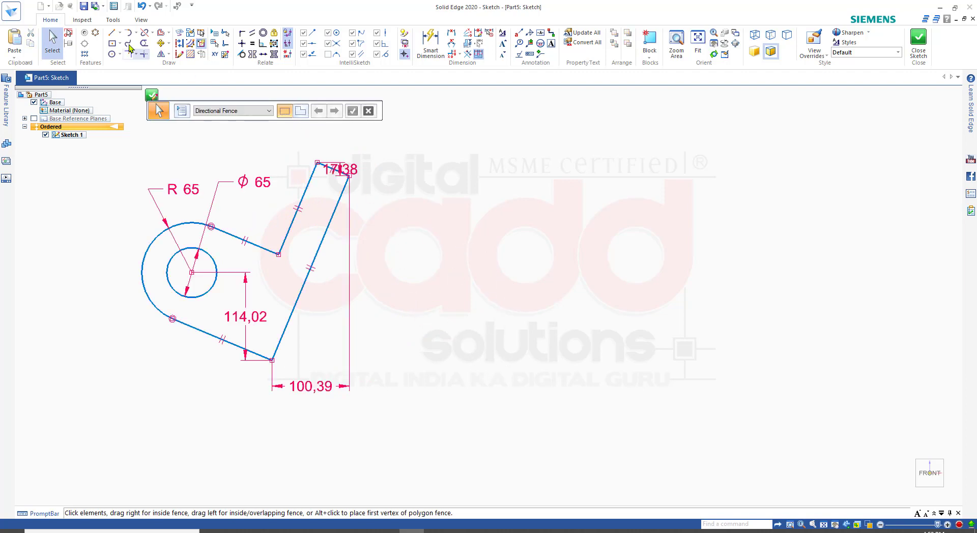
left_click(279, 361)
left_click(535, 360)
key("Escape")
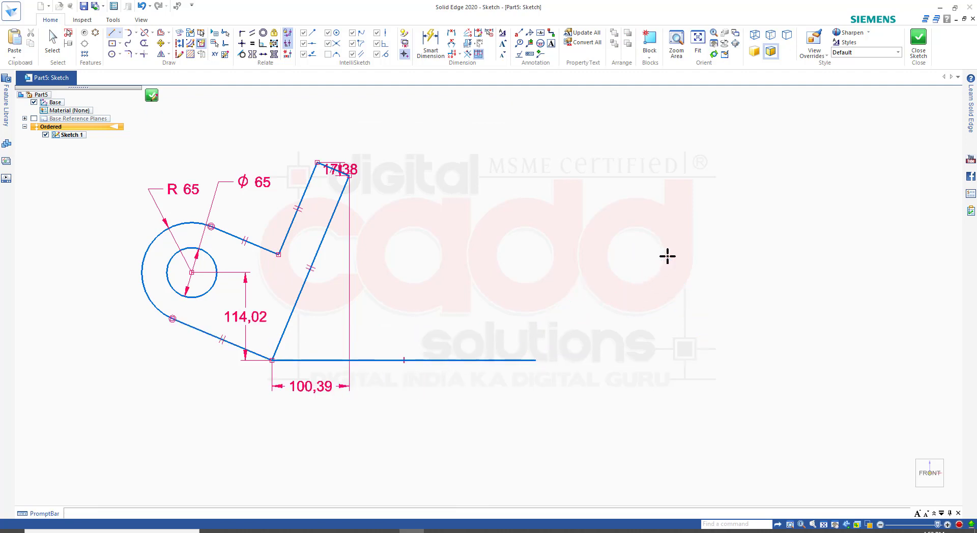
Dimension the angle between the horizontal reference line and the profile's rotated long edge
left_click(435, 50)
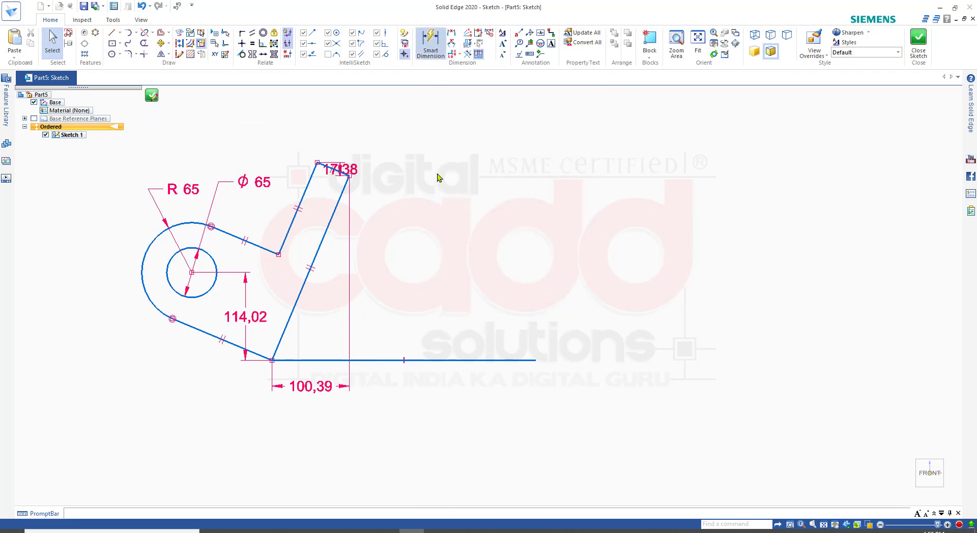
left_click(388, 360)
left_click(452, 43)
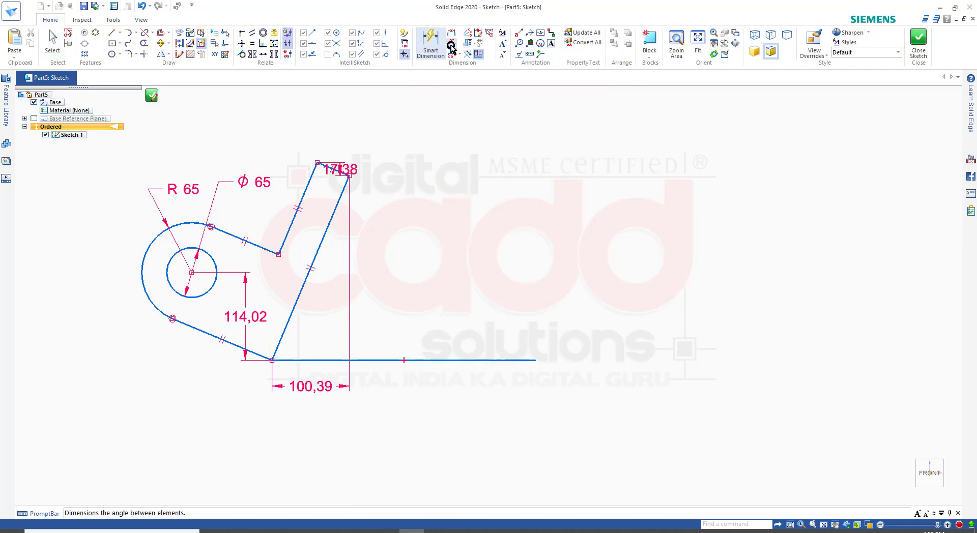
left_click(473, 360)
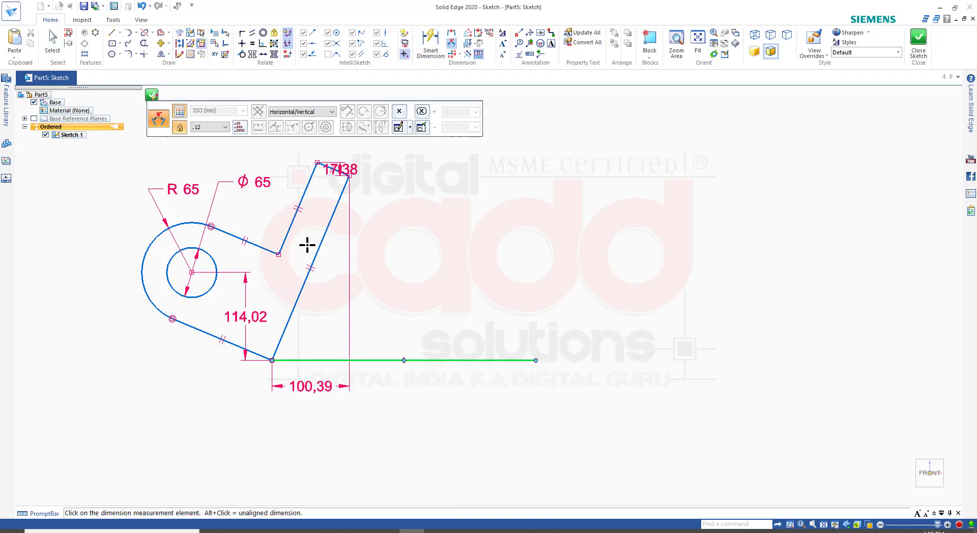
left_click(325, 232)
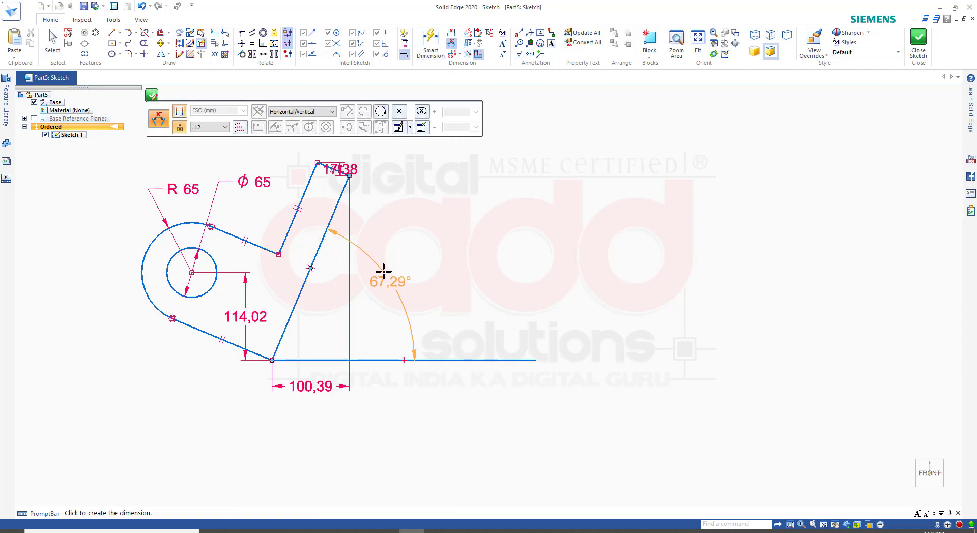
left_click(543, 331)
key("Escape")
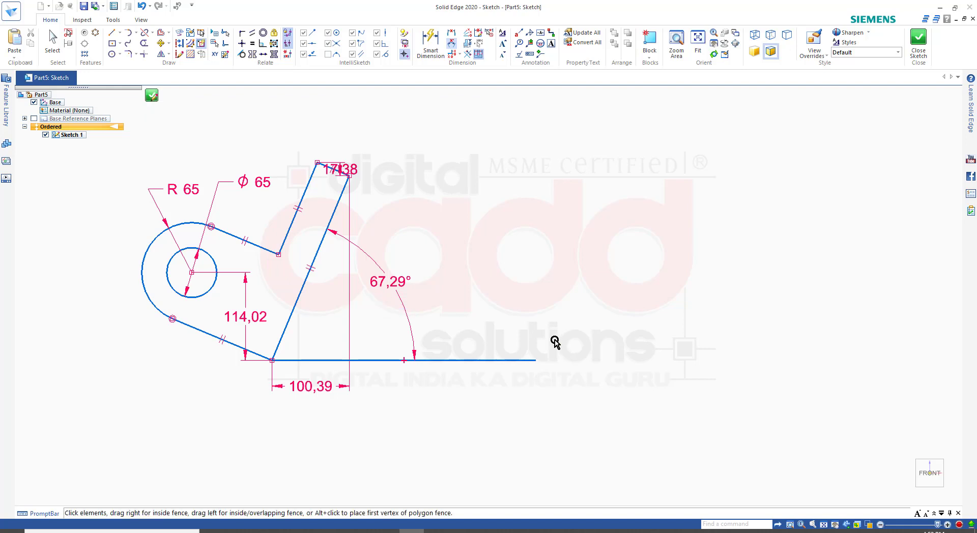
Undo the angle dimension, the reference line and the profile's rotation
key("ctrl+z")
key("ctrl+z")
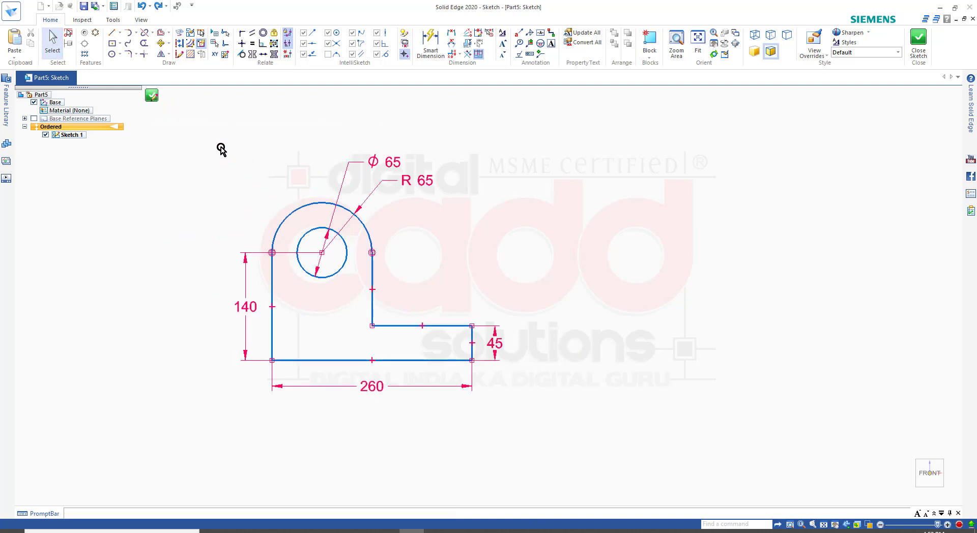
Rotate the profile about its lower-left corner from the lower-right corner, with a 30° angle and a 30° position
left_click_drag(219, 138, 545, 413)
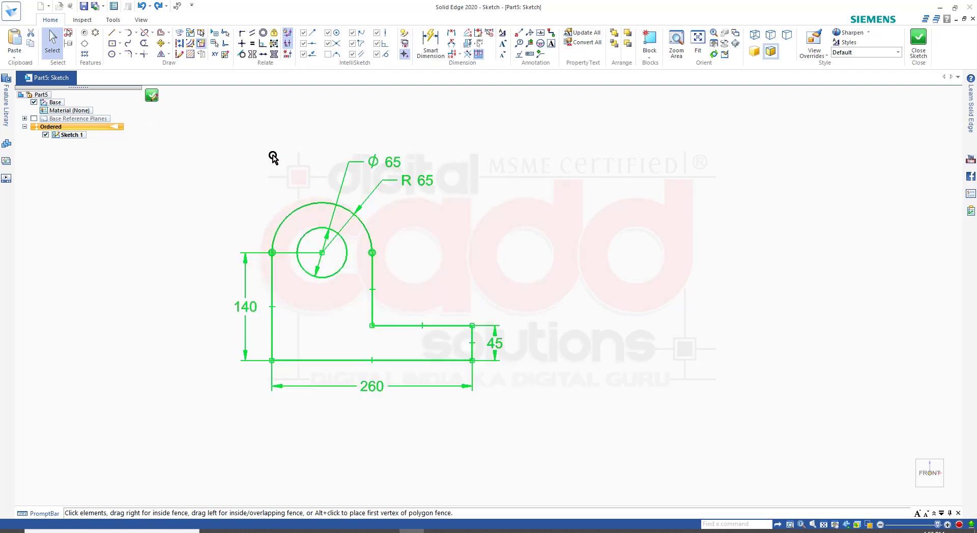
left_click(168, 44)
left_click(180, 66)
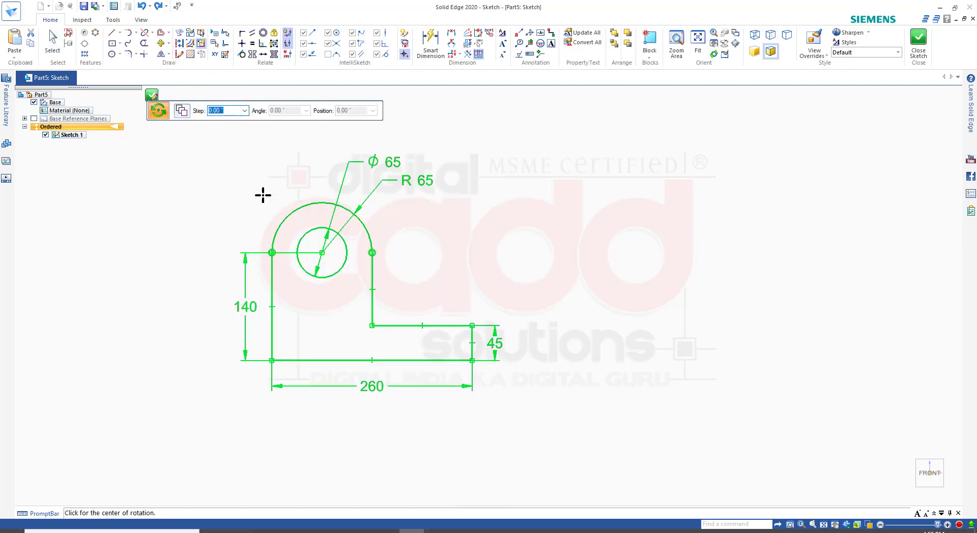
left_click(272, 361)
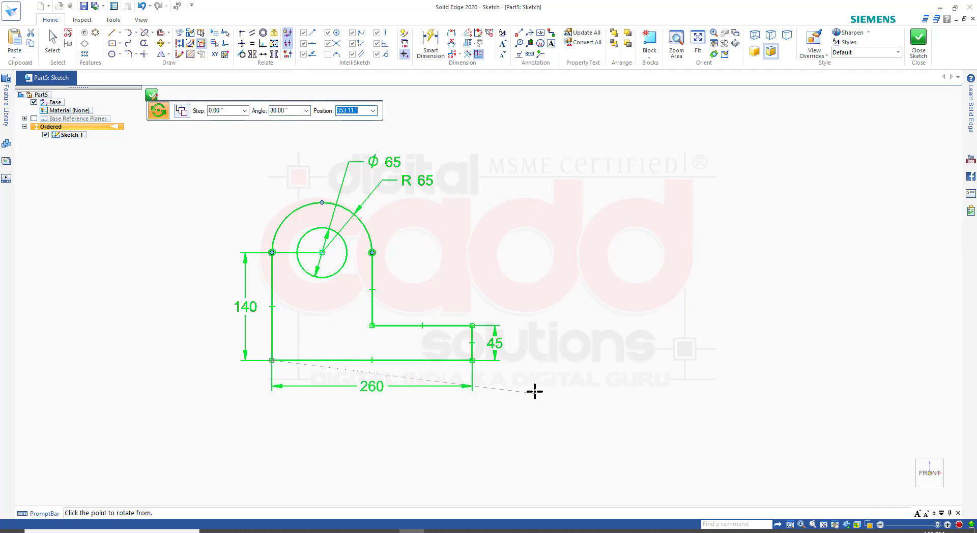
left_click(472, 360)
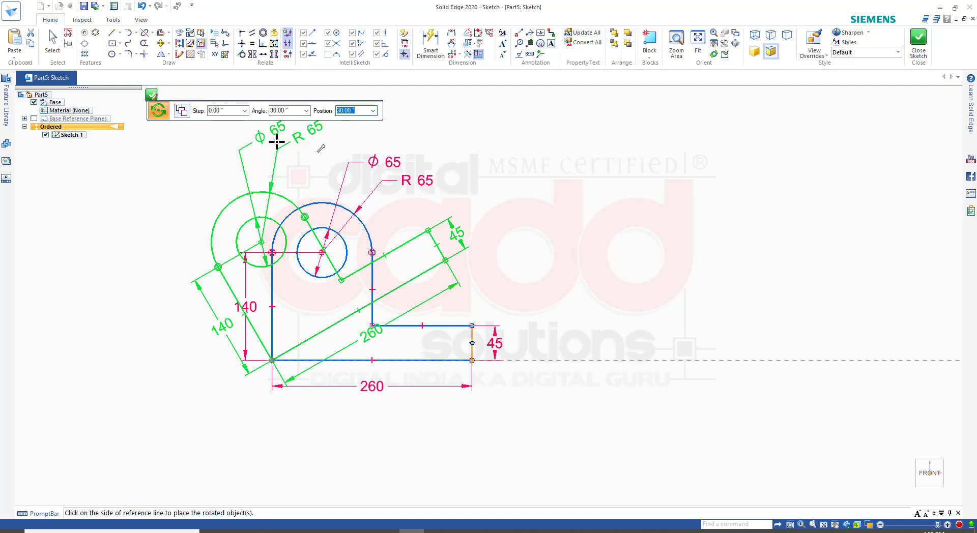
left_click(455, 243)
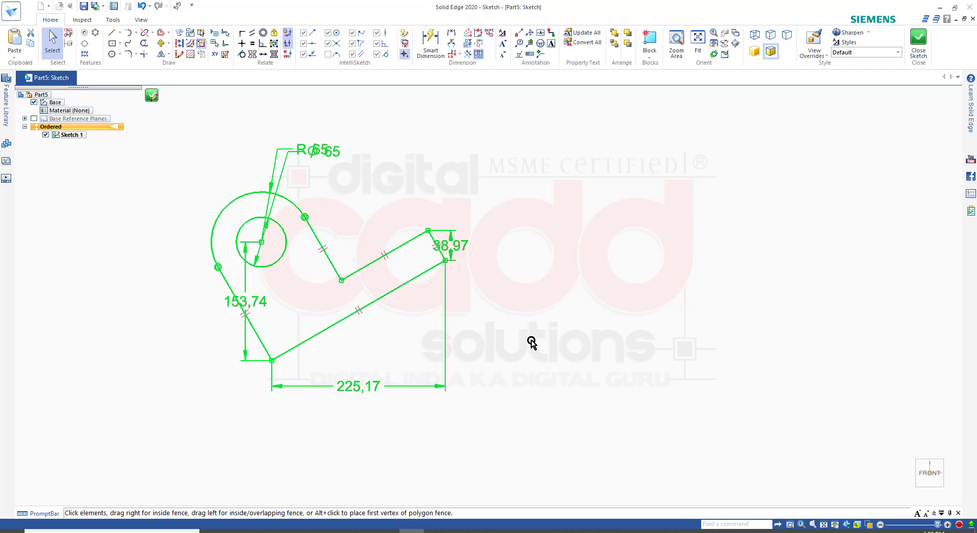
Undo the profile's 30° rotation
key("ctrl+z")
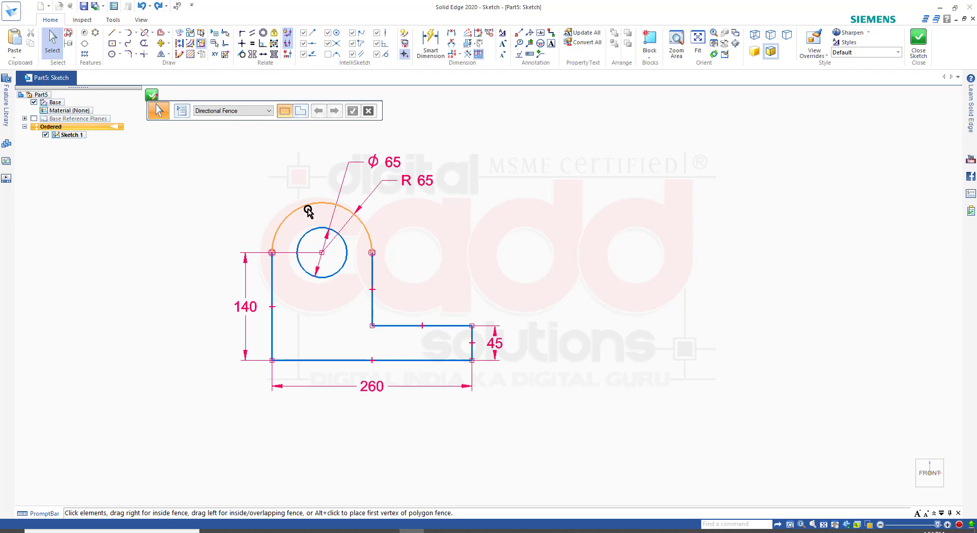
scroll(290, 243, "down", 2)
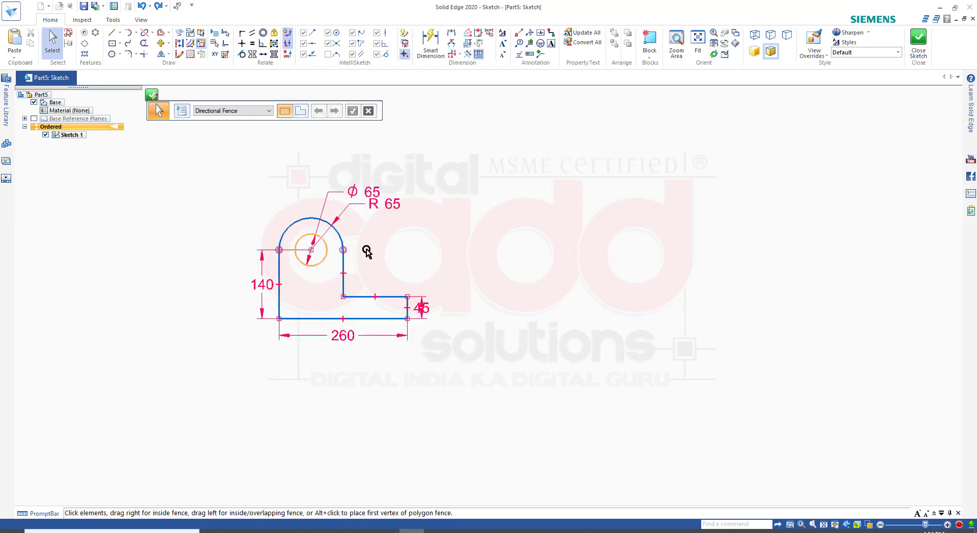
scroll(249, 209, "up", 3)
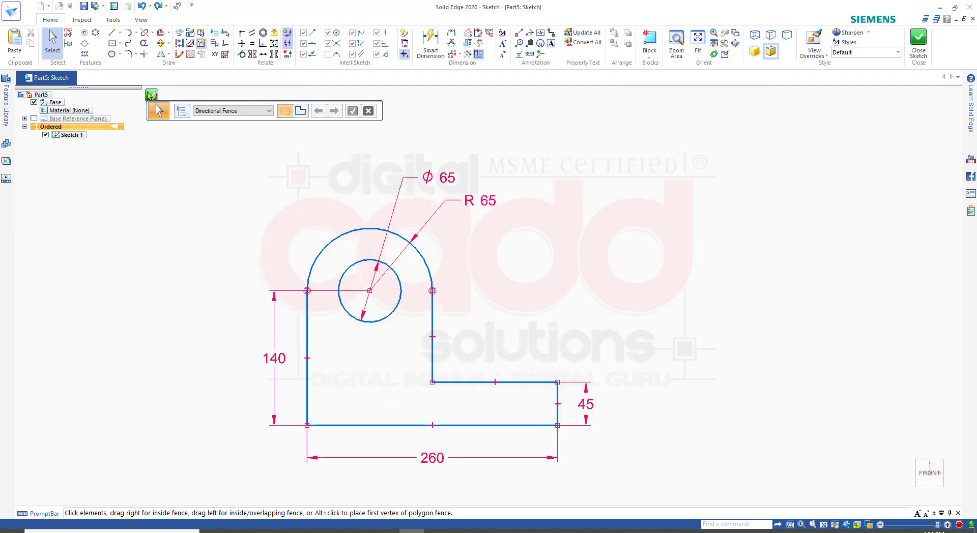
scroll(429, 392, "down", 2)
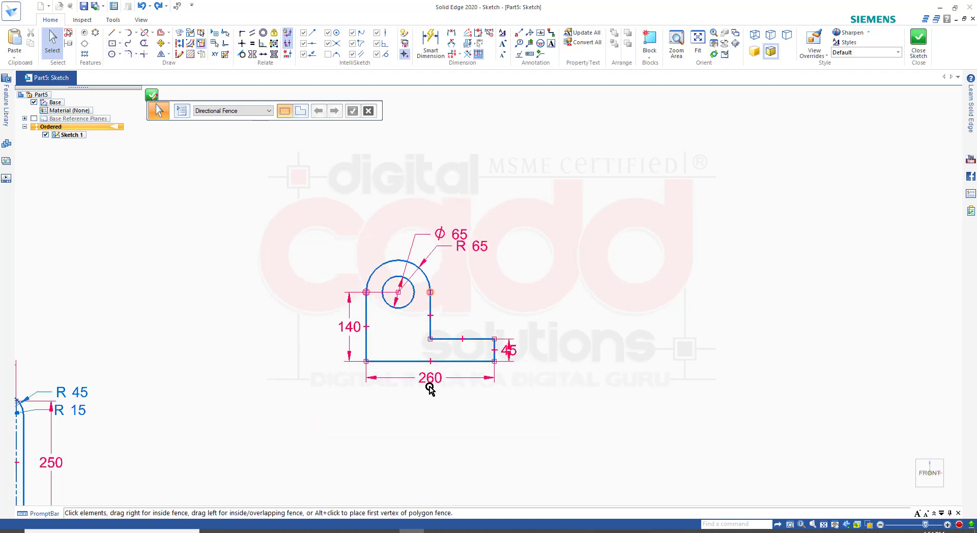
scroll(430, 375, "up", 1)
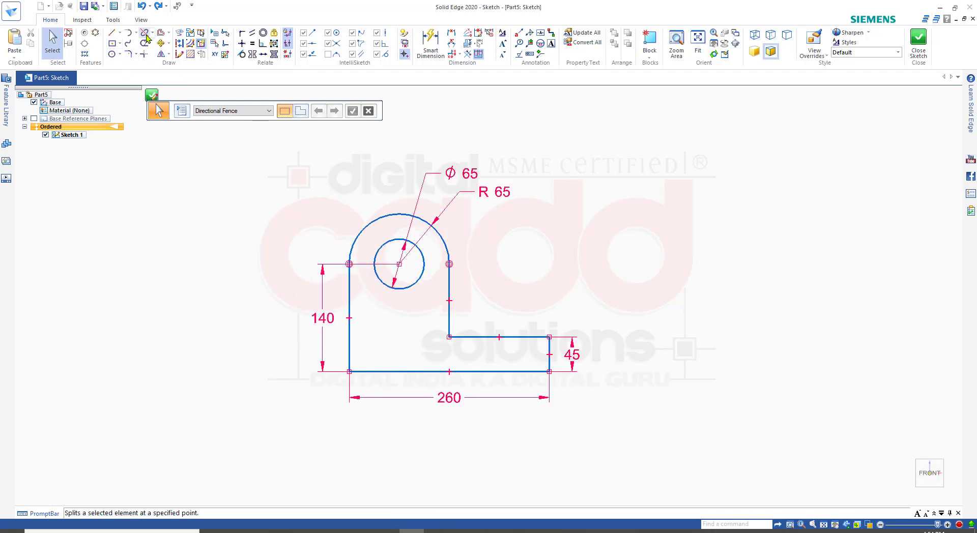
Draw a vertical dash-dot centre line about 311 mm long to the left of the profile
left_click(120, 33)
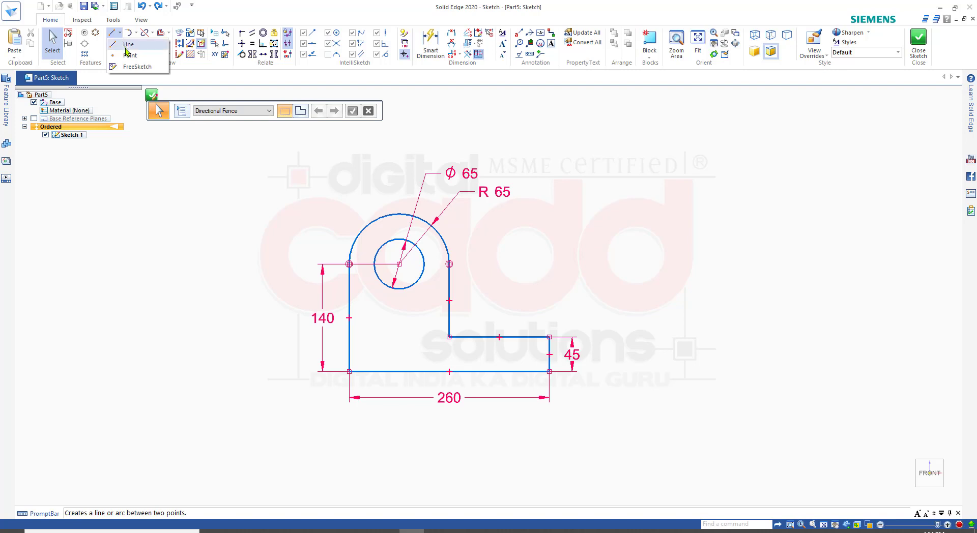
left_click(128, 45)
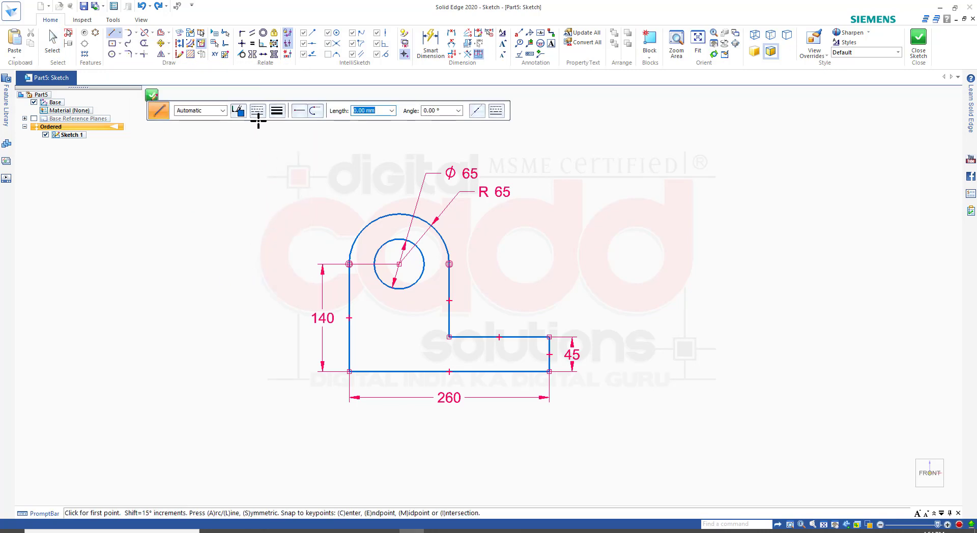
left_click(257, 111)
left_click(275, 145)
left_click(282, 208)
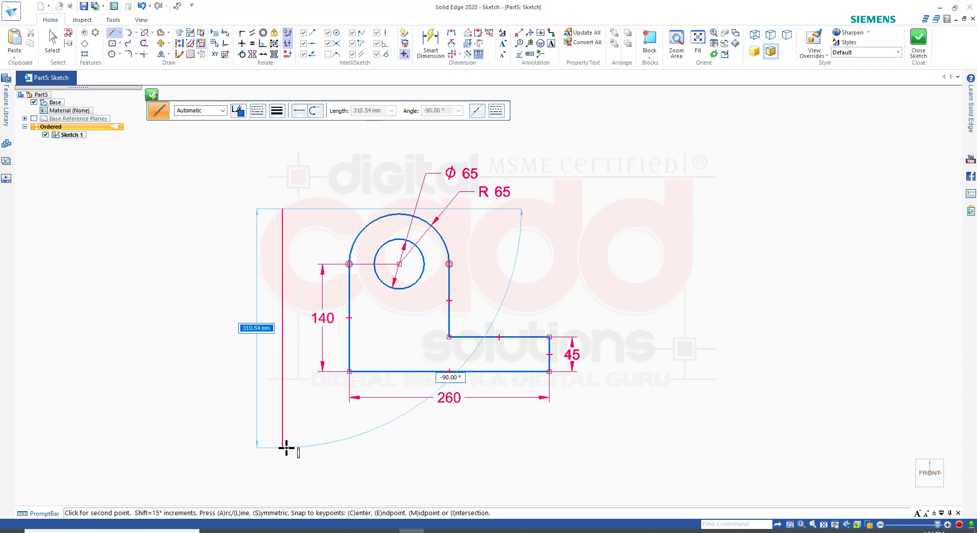
left_click(283, 447)
key("Escape")
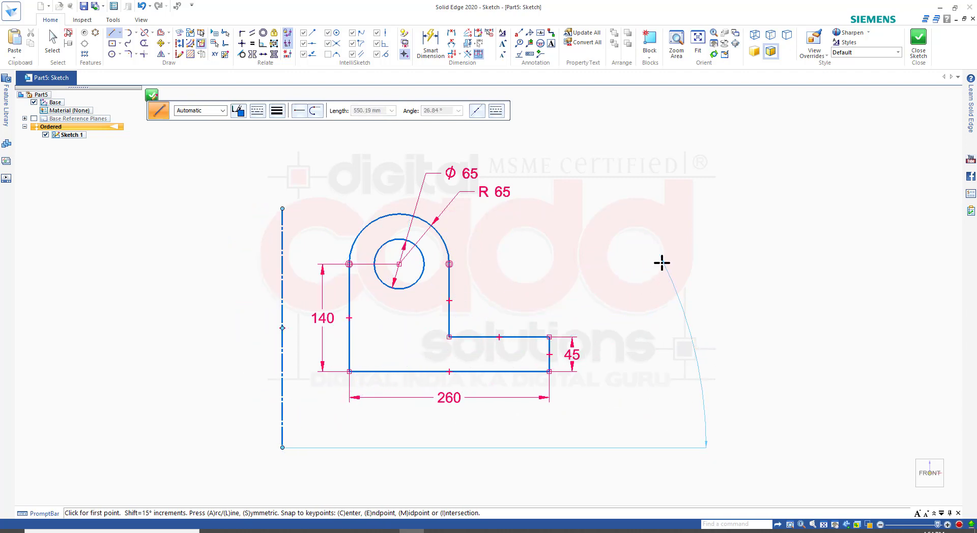
key("Escape")
left_click(168, 54)
left_click(175, 68)
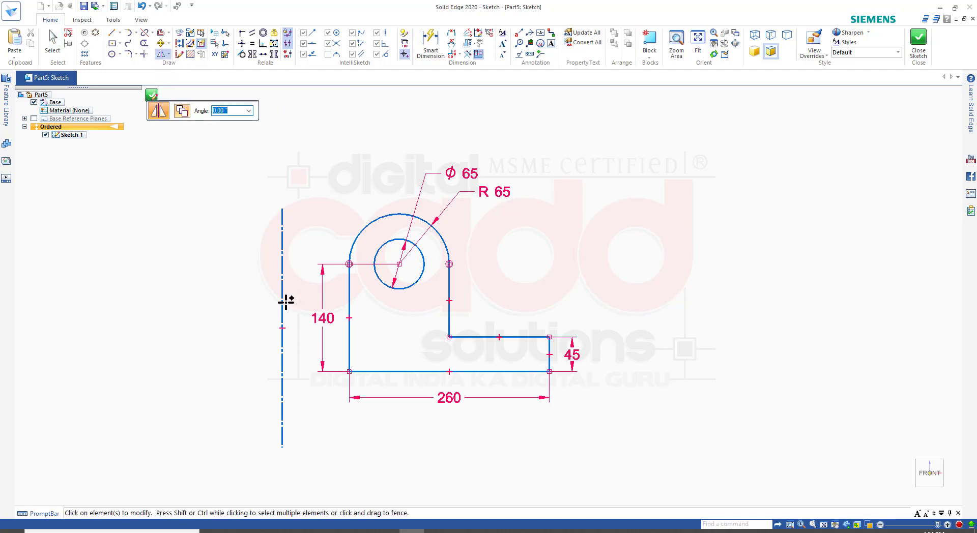
key("Escape")
Mirror a copy of the profile and its circle about the vertical centre line
mouse_move(312, 158)
left_mouse_down()
mouse_move(541, 388)
mouse_move(633, 440)
left_mouse_up()
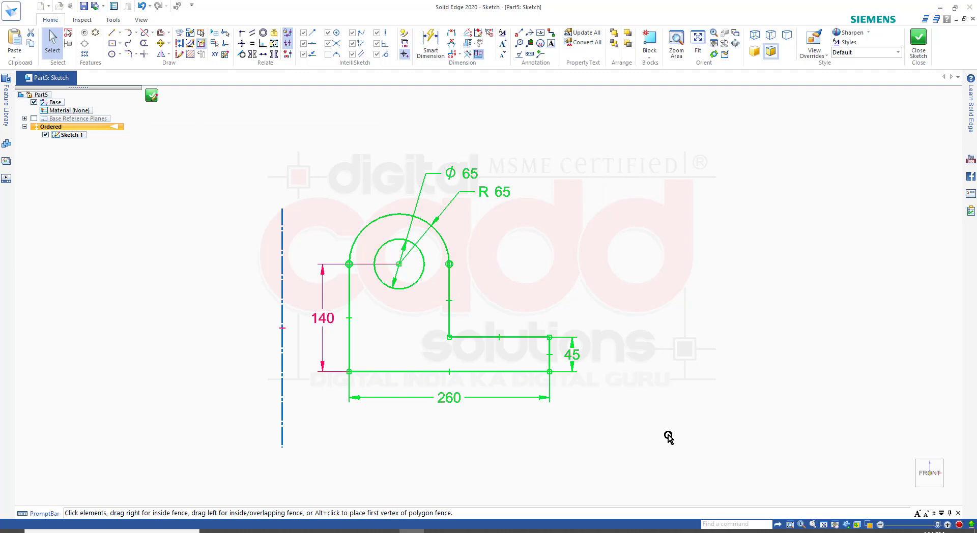
left_click(160, 55)
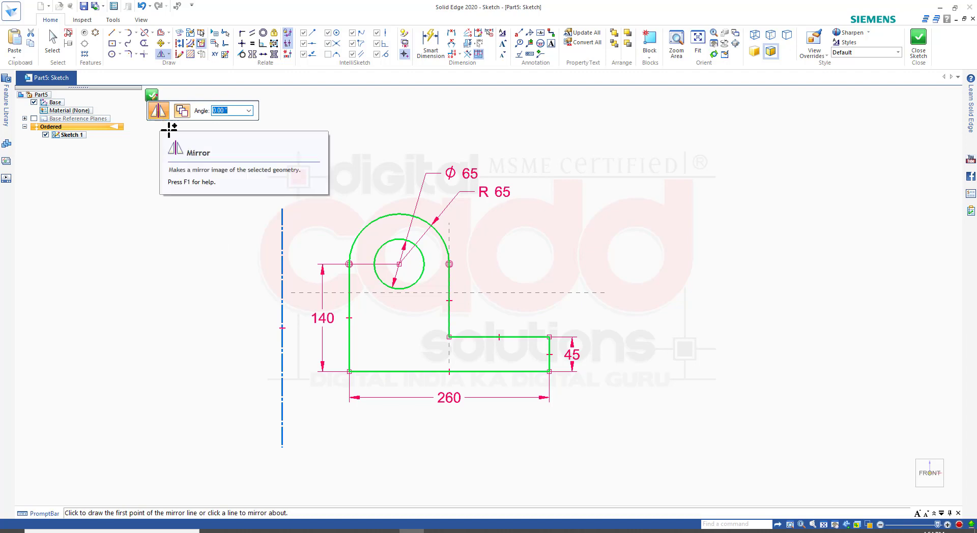
left_click(282, 238)
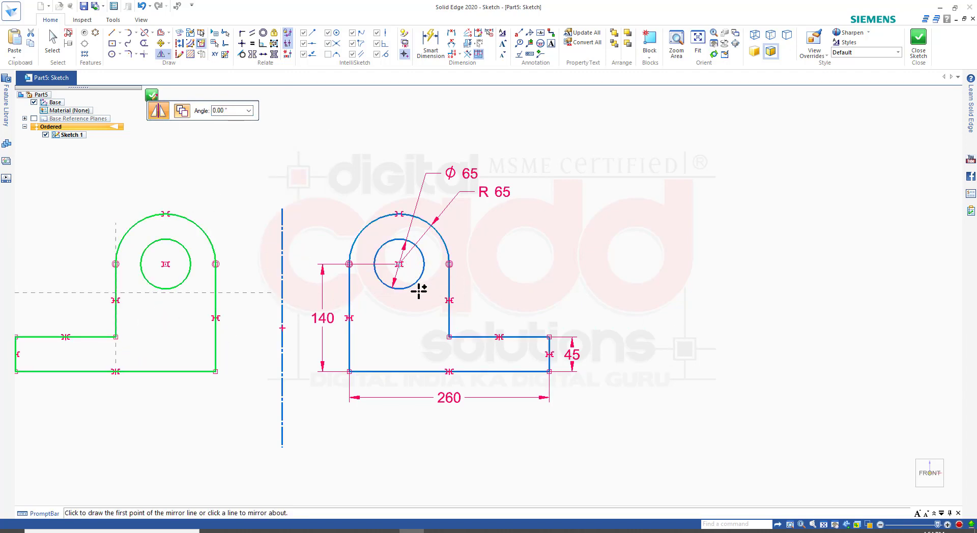
scroll(426, 275, "down", 3)
scroll(463, 260, "up", 2)
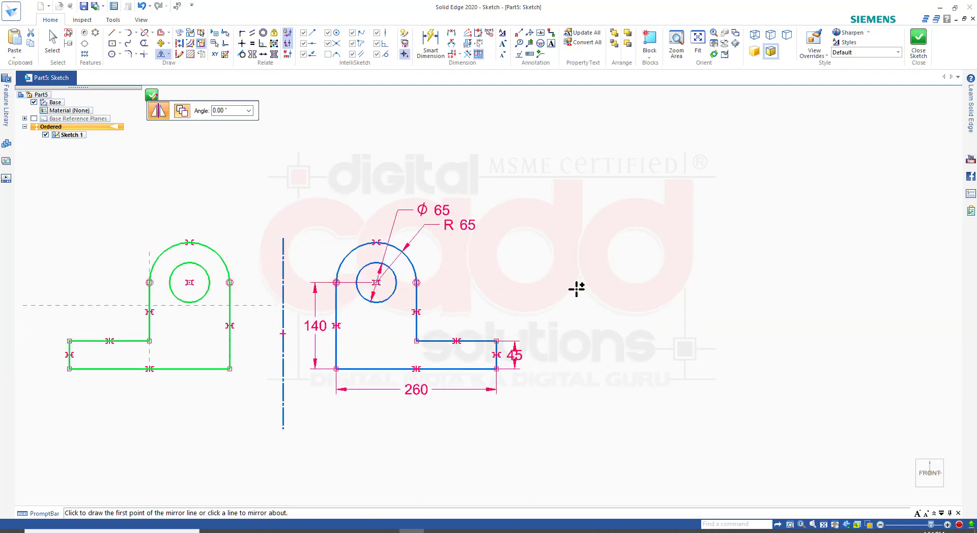
key("Escape")
key("Escape")
key("Escape")
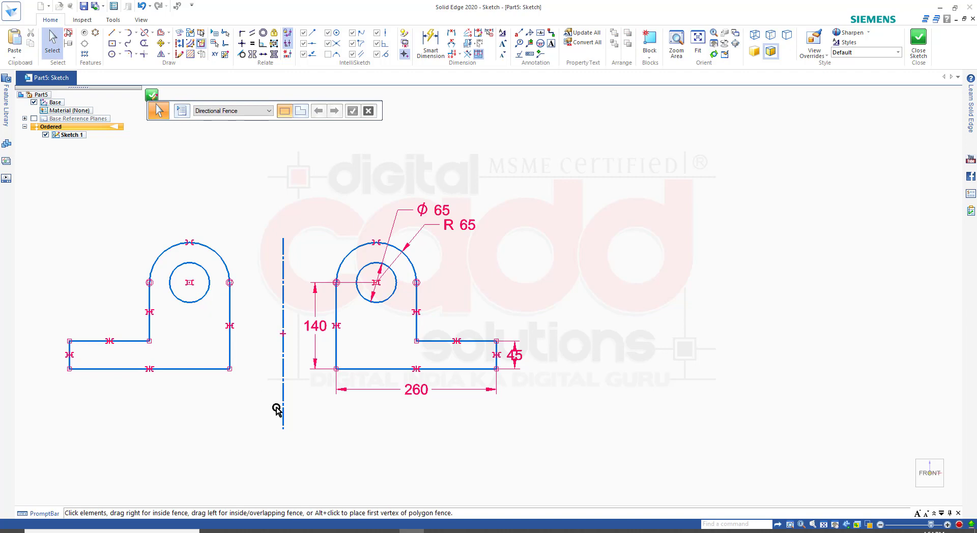
Move the centre line to the right and partly back to test how the mirrored profiles follow it
left_click_drag(286, 418, 342, 418)
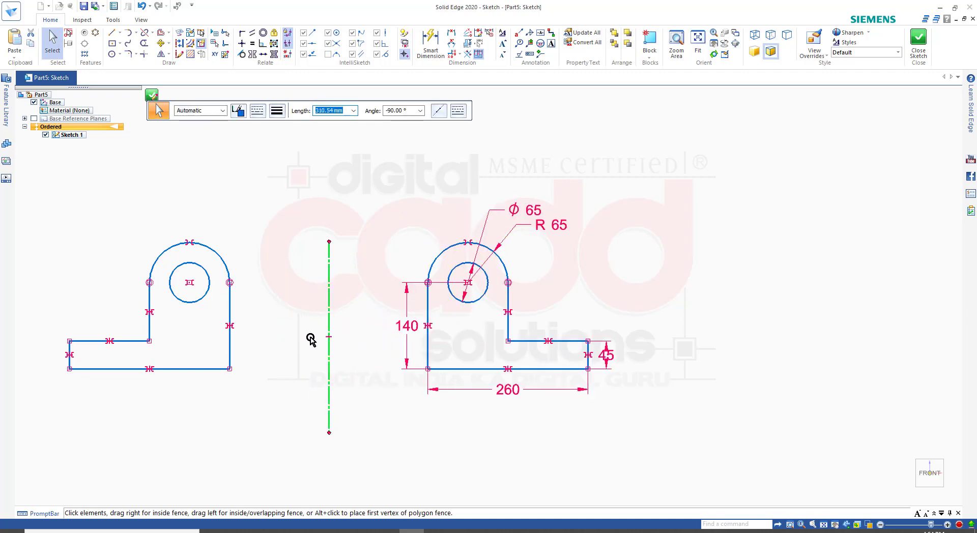
left_click(291, 349)
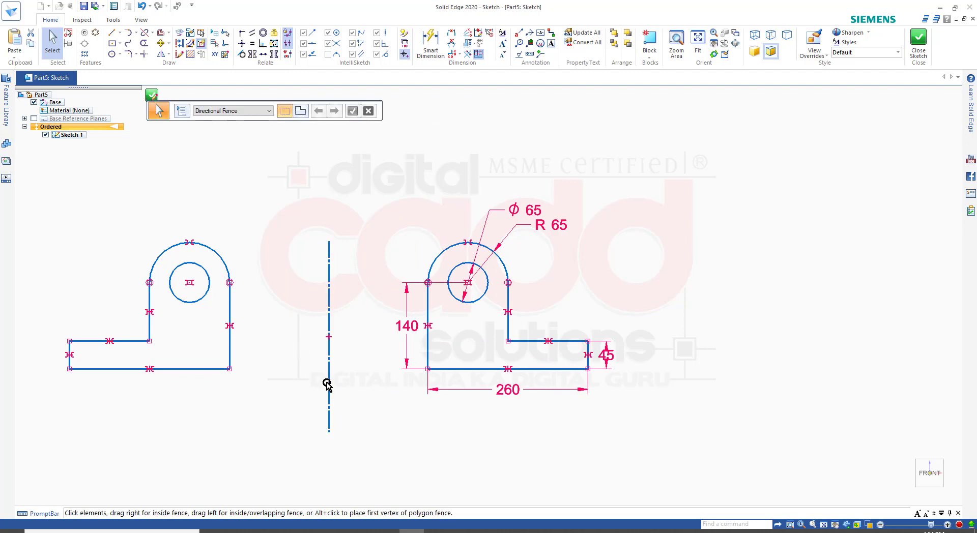
left_click_drag(330, 382, 301, 380)
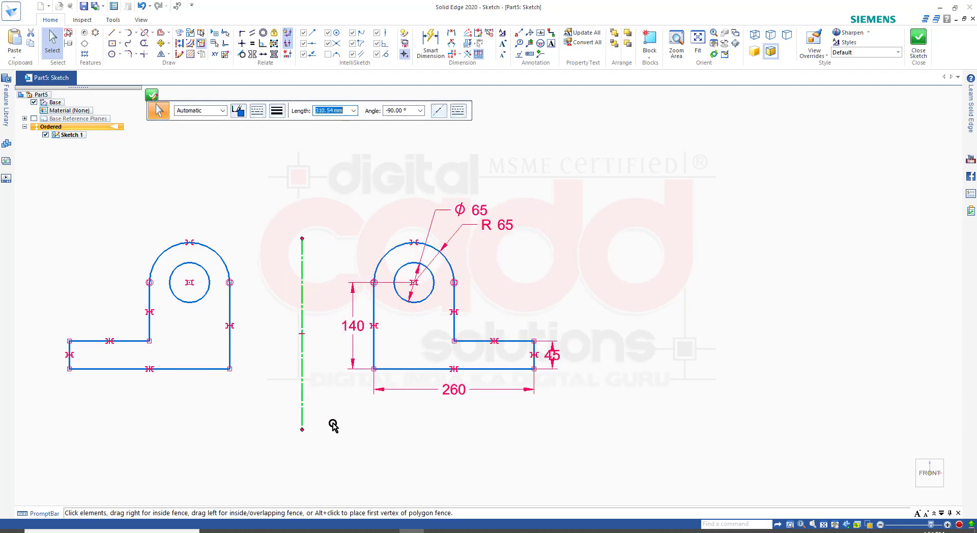
left_click(336, 353)
Dimension the distance between the centre line and the right profile's long vertical edge and set it to 120 mm
left_click(429, 52)
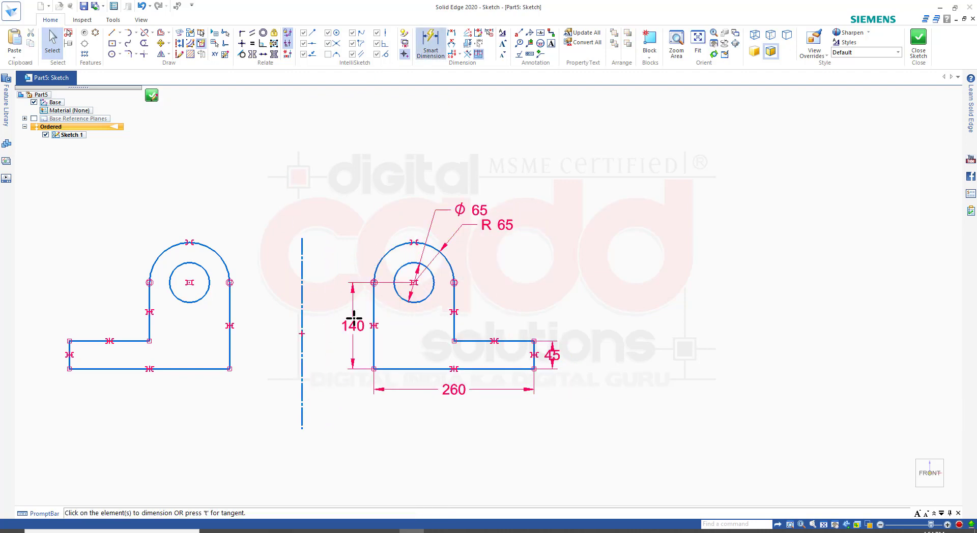
left_click(374, 305)
left_click(301, 299)
left_click(328, 193)
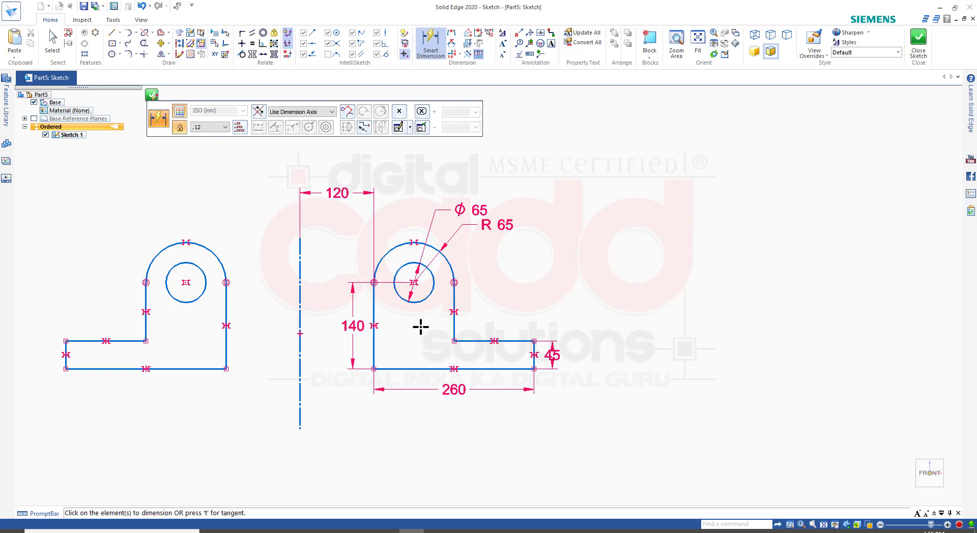
Undo the distance dimension, the centre line moves and the mirrored copy
key("ctrl+z")
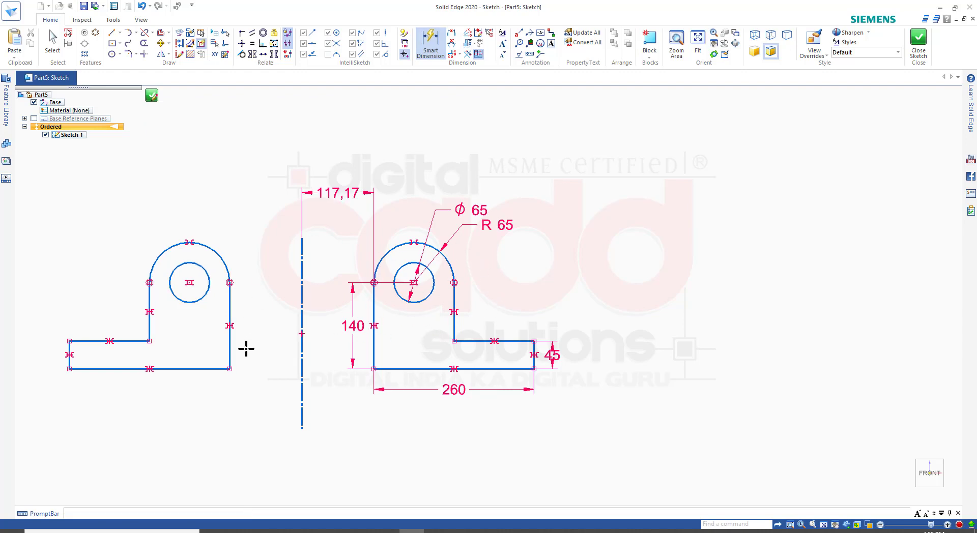
key("ctrl+z")
key("ctrl+z")
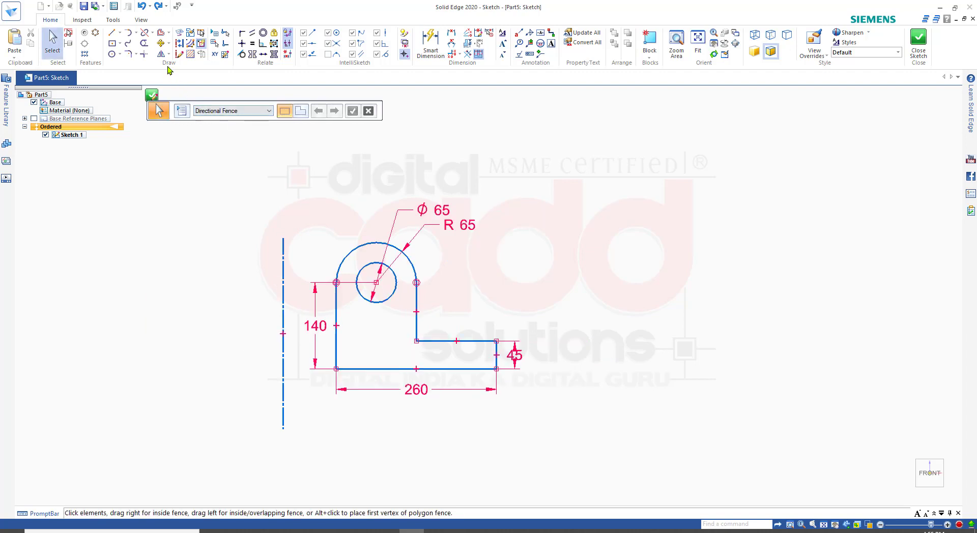
Mirror the profile and its circle about the centre line without keeping the original, and undo that mirroring
mouse_move(301, 179)
left_mouse_down()
mouse_move(499, 387)
mouse_move(548, 417)
left_mouse_up()
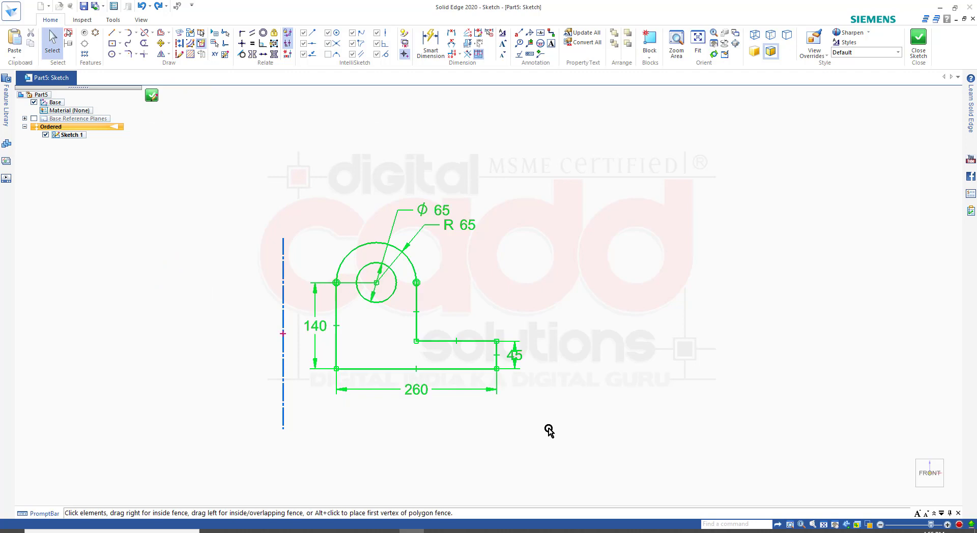
left_click(161, 54)
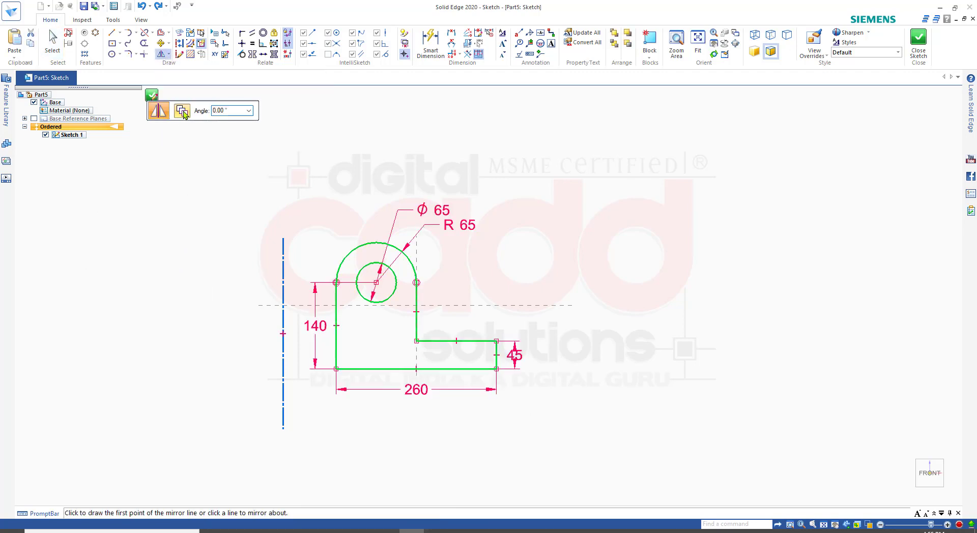
left_click(282, 266)
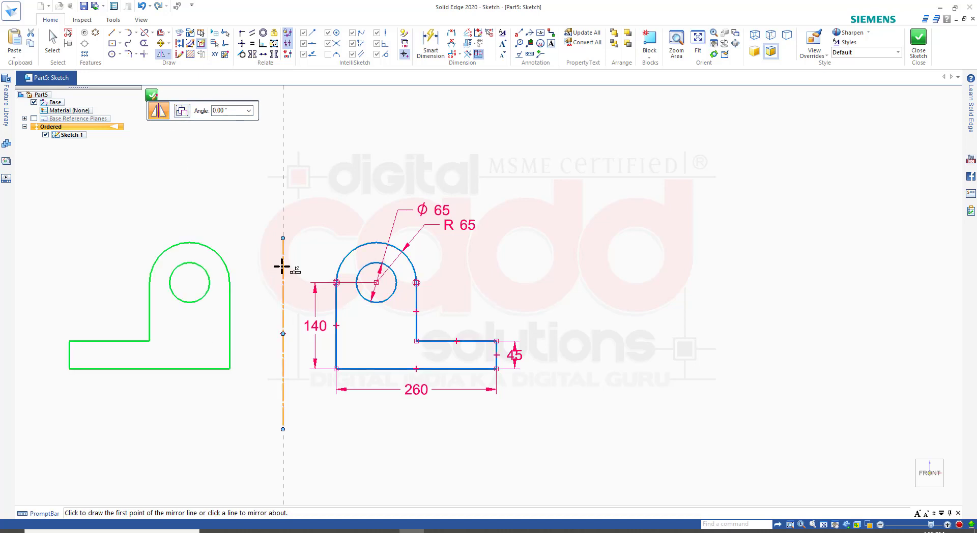
left_click(282, 266)
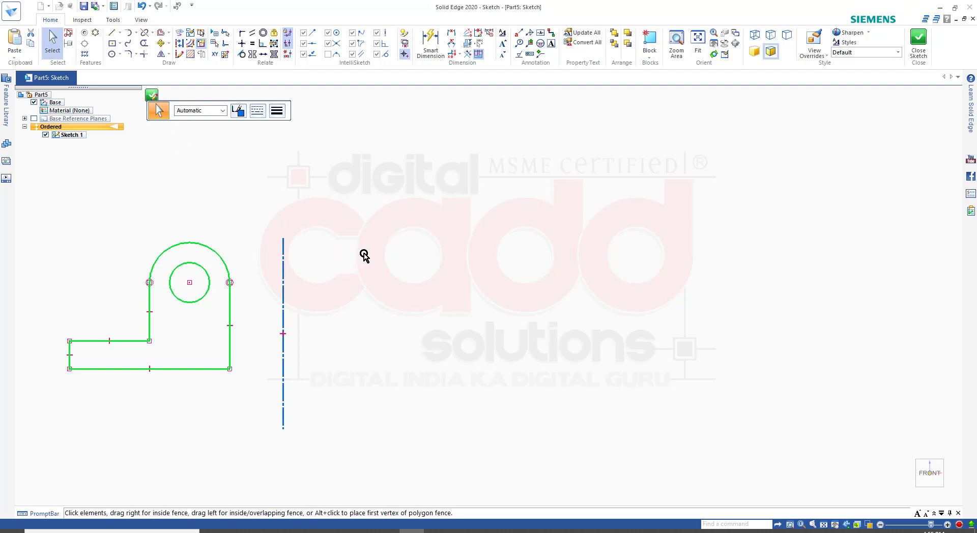
key("ctrl+z")
Mirror the right profile and its circle about the centre line with the copy option on, keeping the original
mouse_move(305, 181)
left_mouse_down()
mouse_move(483, 375)
mouse_move(568, 450)
left_mouse_up()
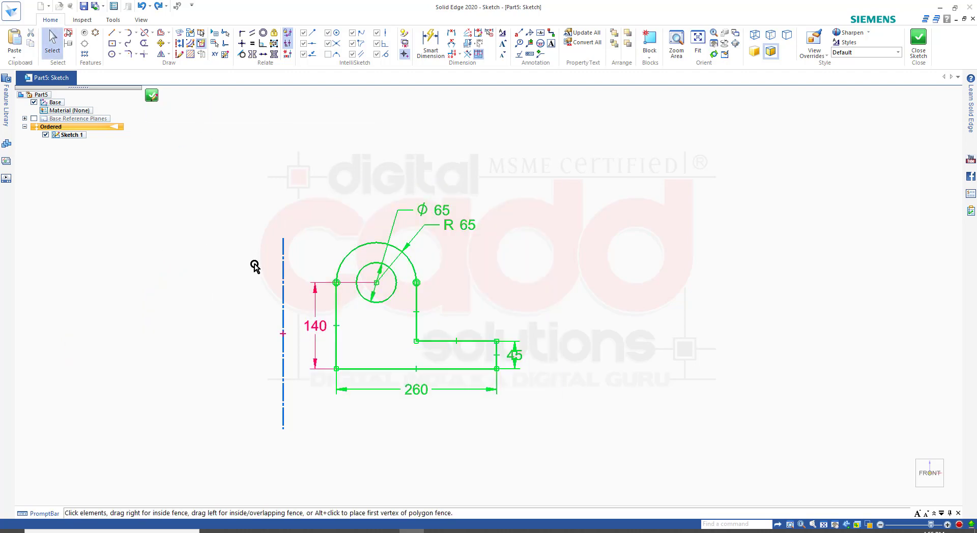
left_click(162, 54)
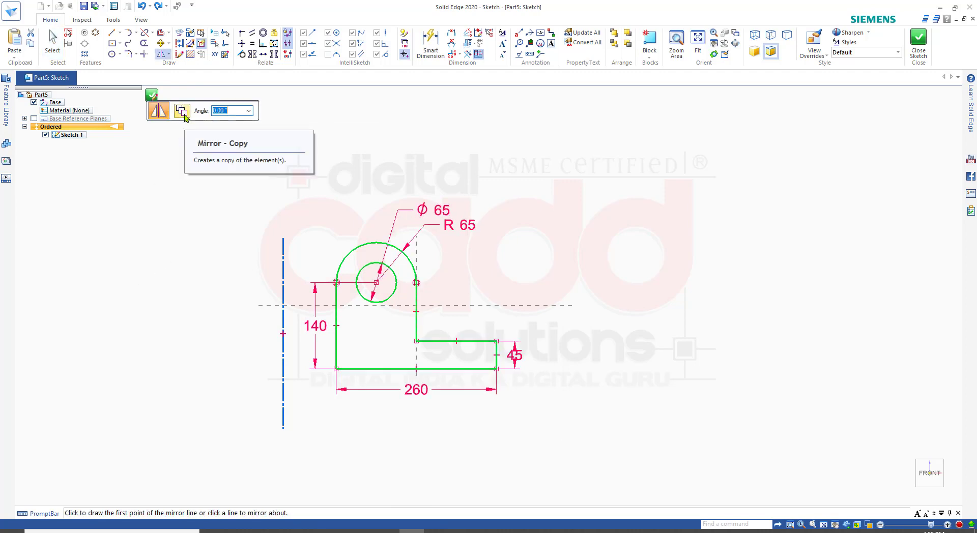
left_click(283, 257)
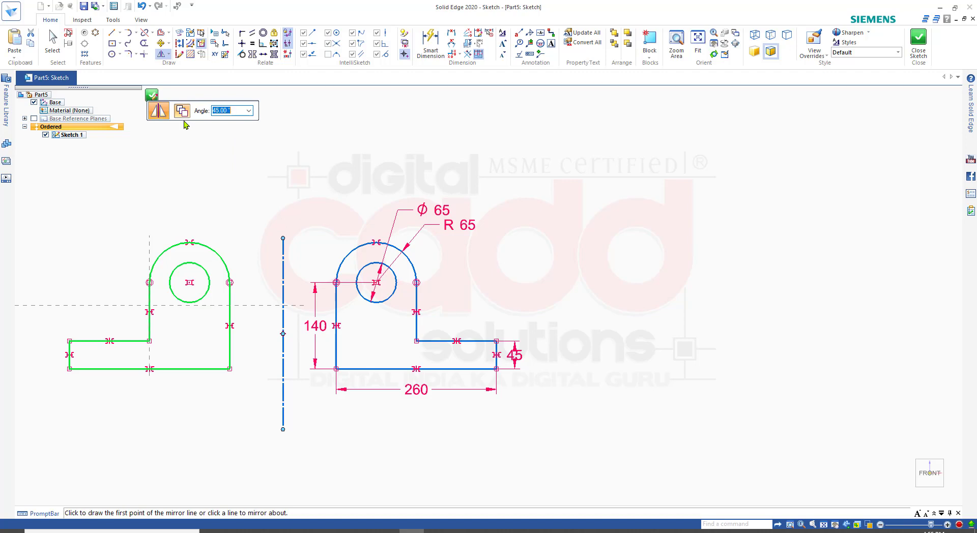
left_click(282, 399)
left_click(454, 159)
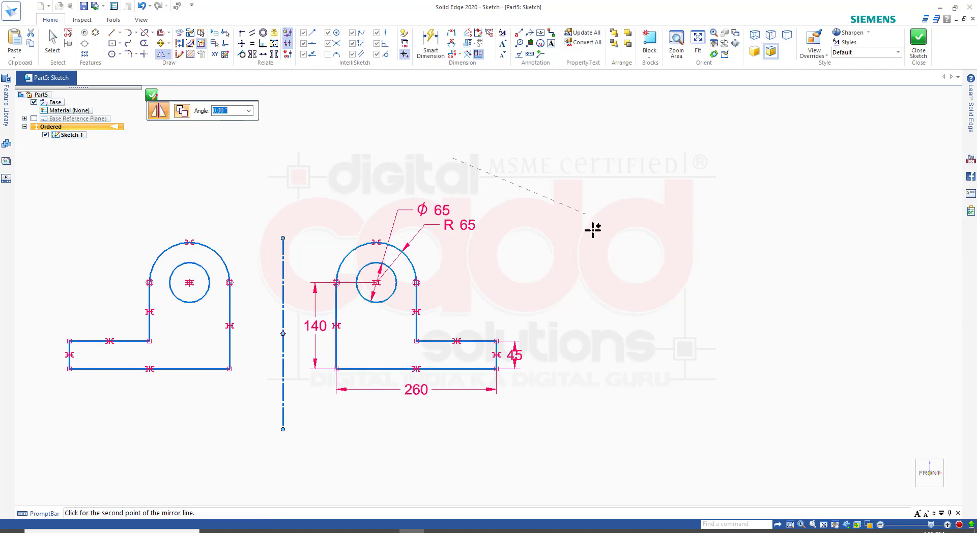
key("Escape")
scroll(525, 290, "up", 3)
scroll(437, 377, "down", 5)
scroll(462, 367, "down", 1)
key("Escape")
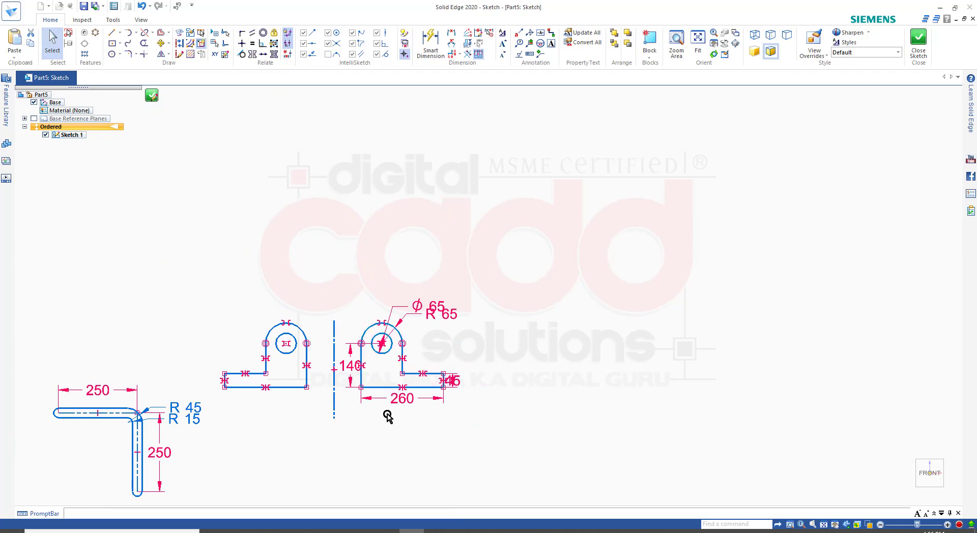
Mirror the right profile and its circle about the centre line once more as a copy, with the angle set to 30°
scroll(398, 394, "up", 2)
left_click_drag(317, 220, 522, 421)
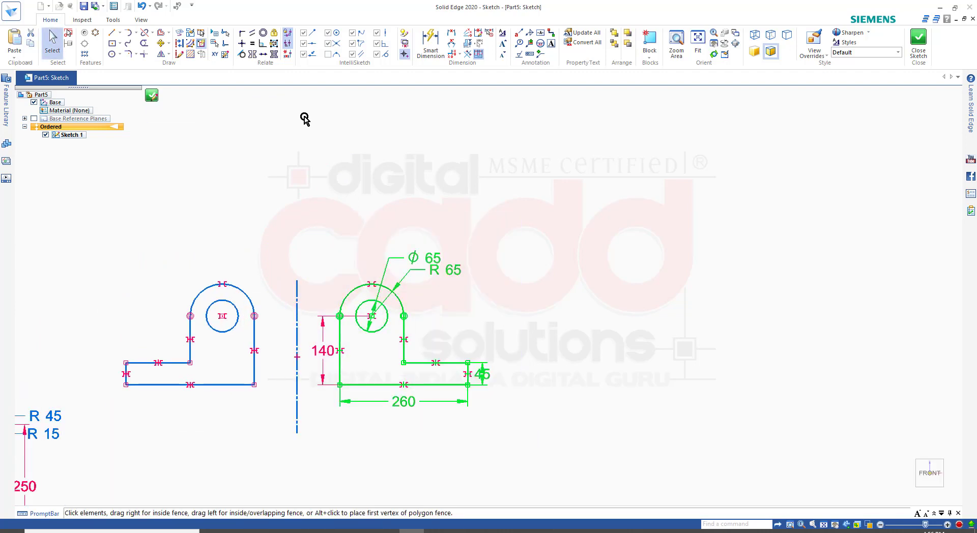
left_click(162, 54)
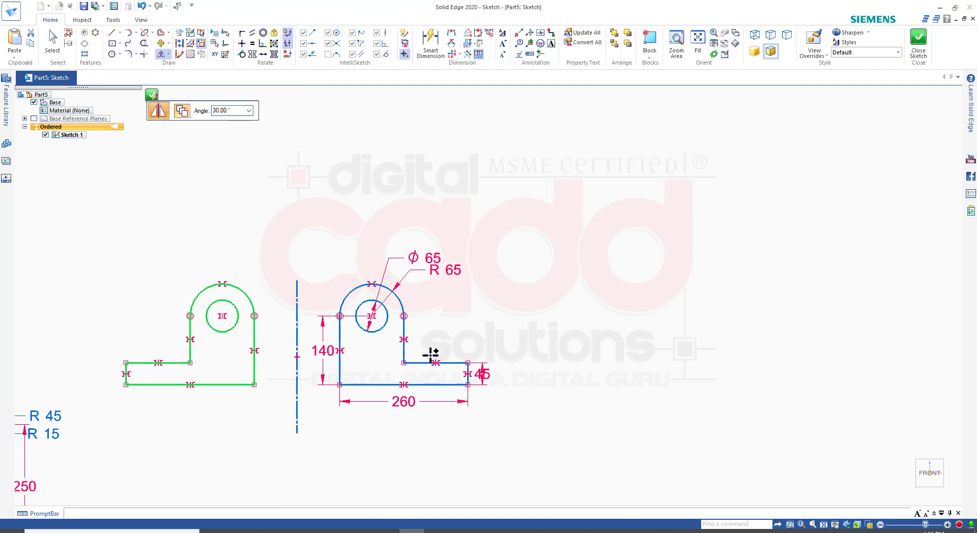
scroll(517, 337, "down", 3)
scroll(545, 342, "down", 1)
scroll(545, 351, "up", 4)
left_click(252, 402)
left_click(255, 304)
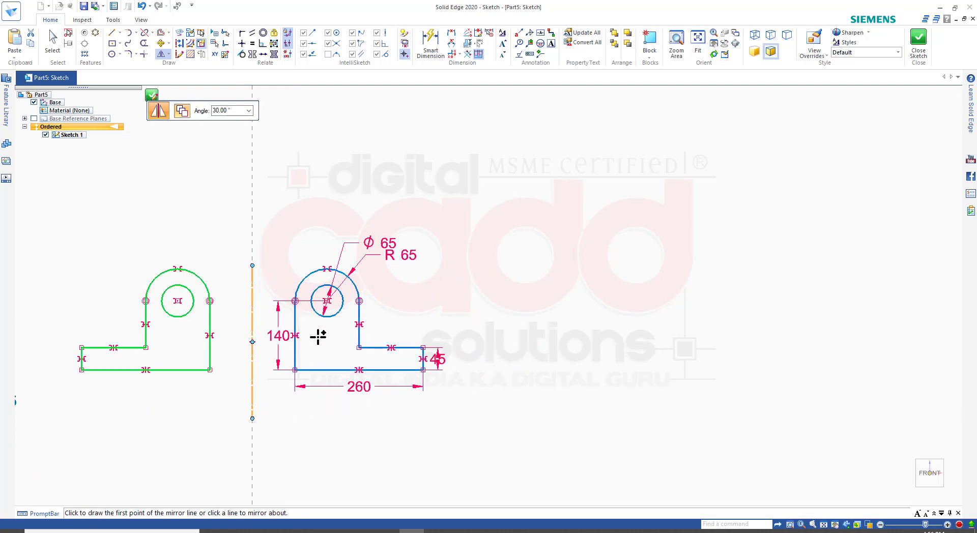
Mirror a copy of the selected profile across a freehand mirror line at a 45° angle, and undo that copy
left_click(371, 179)
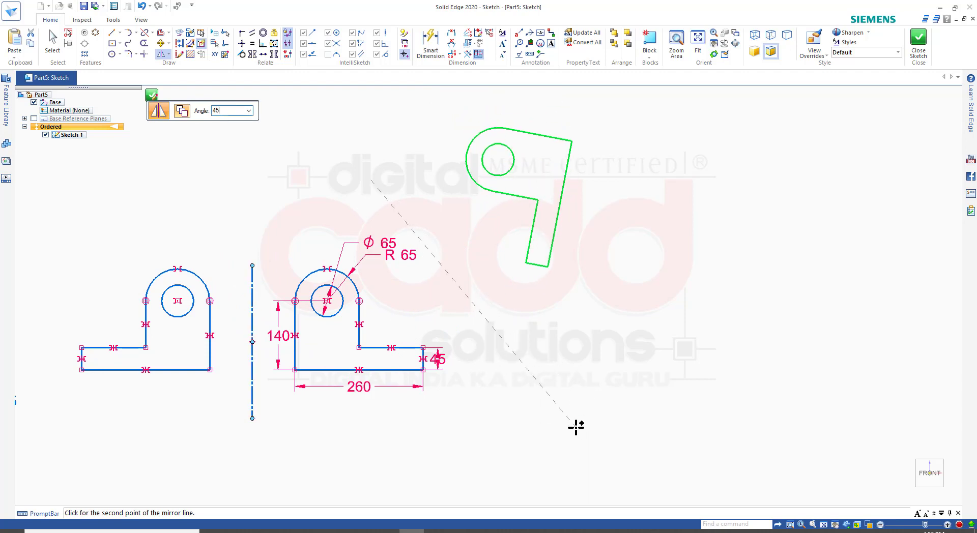
left_click(576, 427)
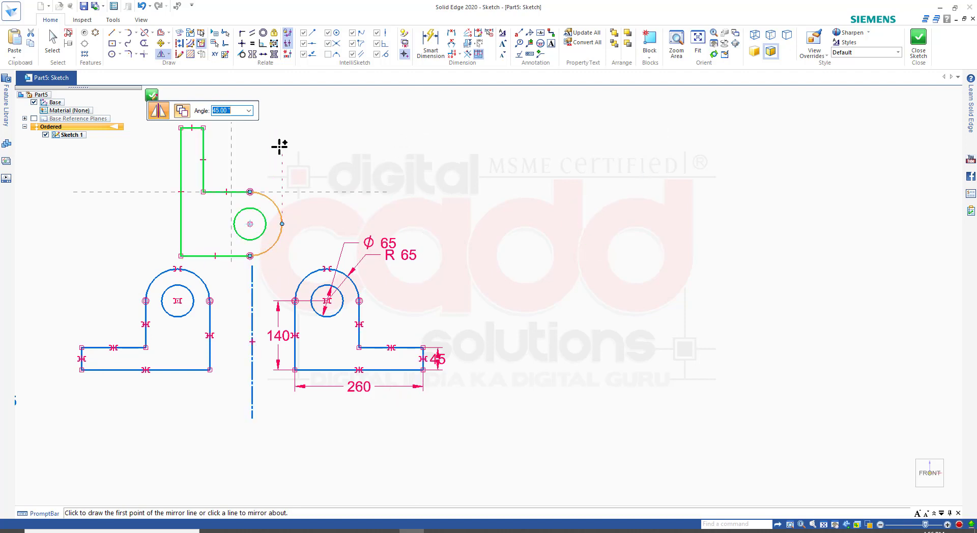
key("ctrl+z")
key("Escape")
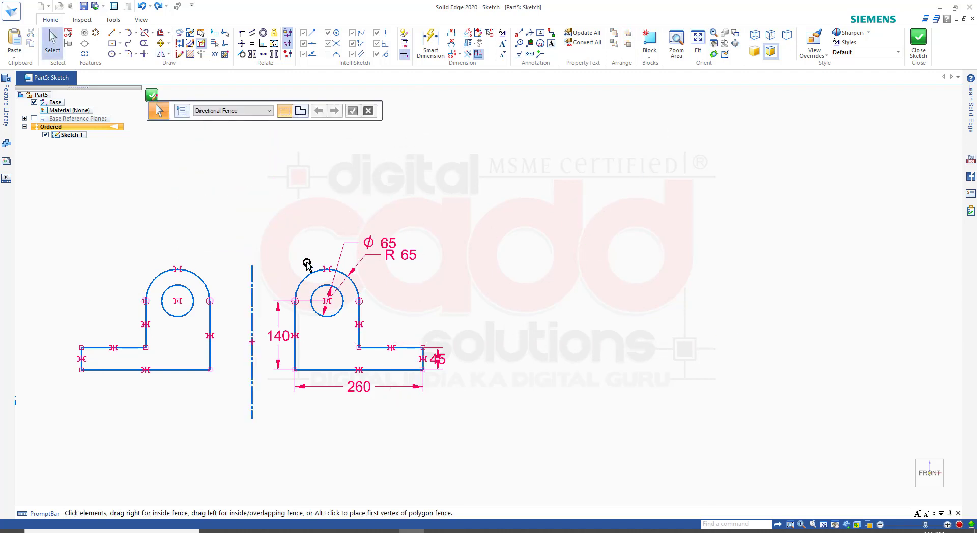
mouse_move(271, 210)
left_mouse_down()
mouse_move(298, 257)
mouse_move(543, 422)
left_mouse_up()
left_click(314, 237)
mouse_move(271, 199)
left_mouse_down()
mouse_move(457, 398)
mouse_move(484, 412)
left_mouse_up()
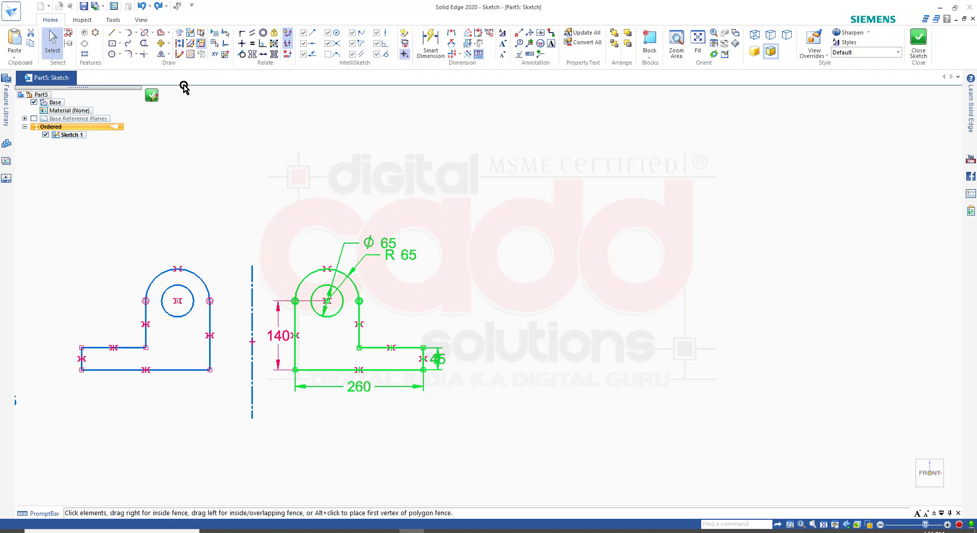
left_click(161, 55)
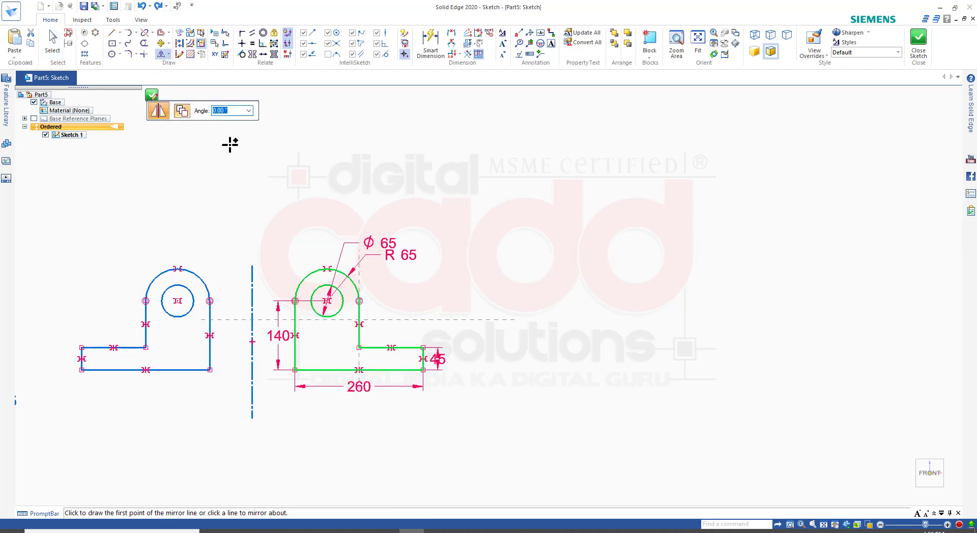
left_click(252, 277)
left_click(252, 266)
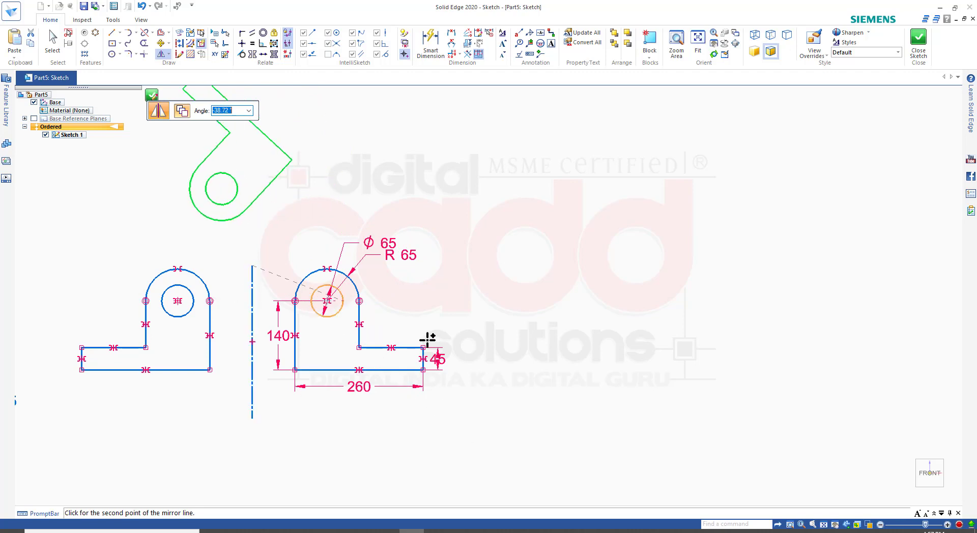
key("Escape")
scroll(371, 302, "down", 3)
scroll(330, 307, "up", 3)
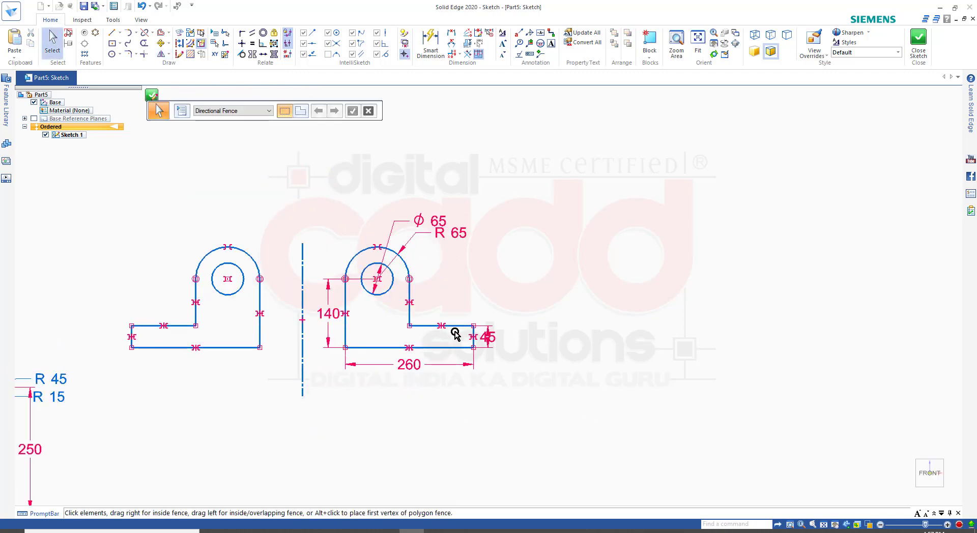
Undo the mirrored copies so that only the original profile and the centre line remain
key("ctrl+z")
key("ctrl+z")
key("ctrl+z")
key("ctrl+z")
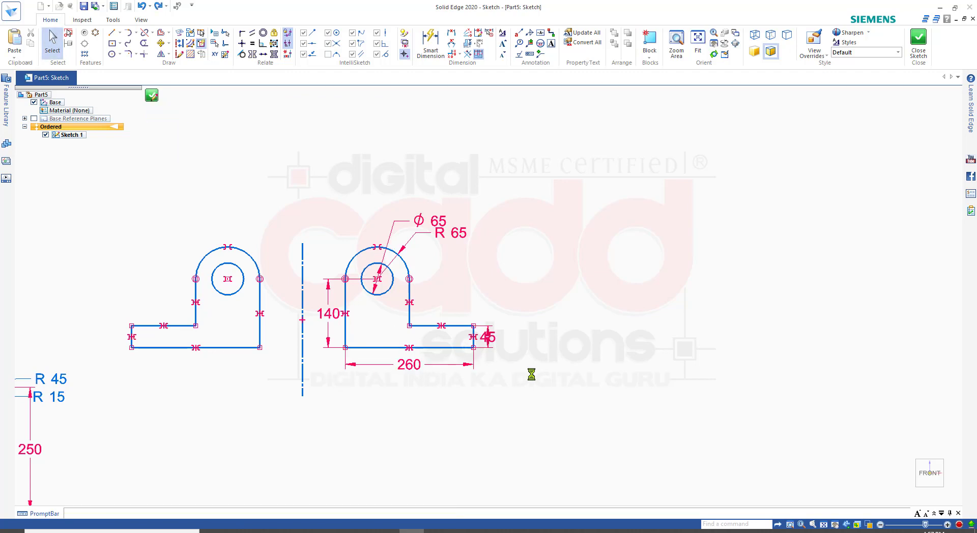
key("ctrl+z")
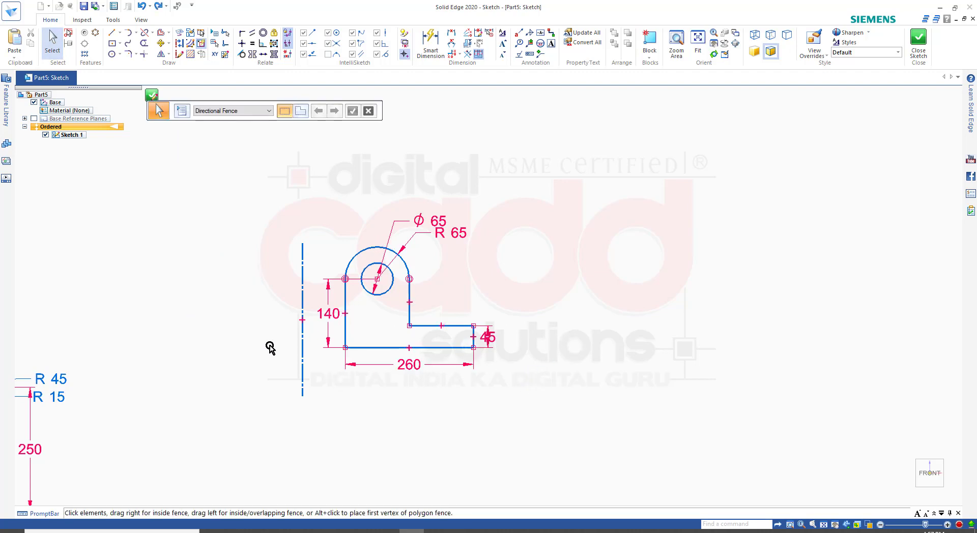
Mirror the dimensioned profile and its circle about the centre line as a copy, leaving the copy selected
scroll(351, 299, "up", 2)
mouse_move(312, 144)
left_mouse_down()
mouse_move(434, 286)
mouse_move(589, 402)
mouse_move(619, 446)
left_mouse_up()
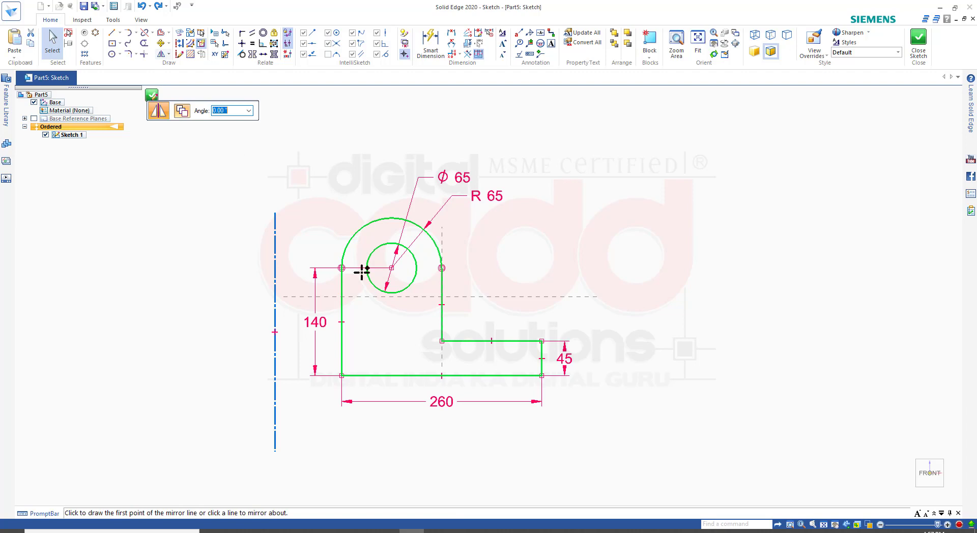
left_click(274, 258)
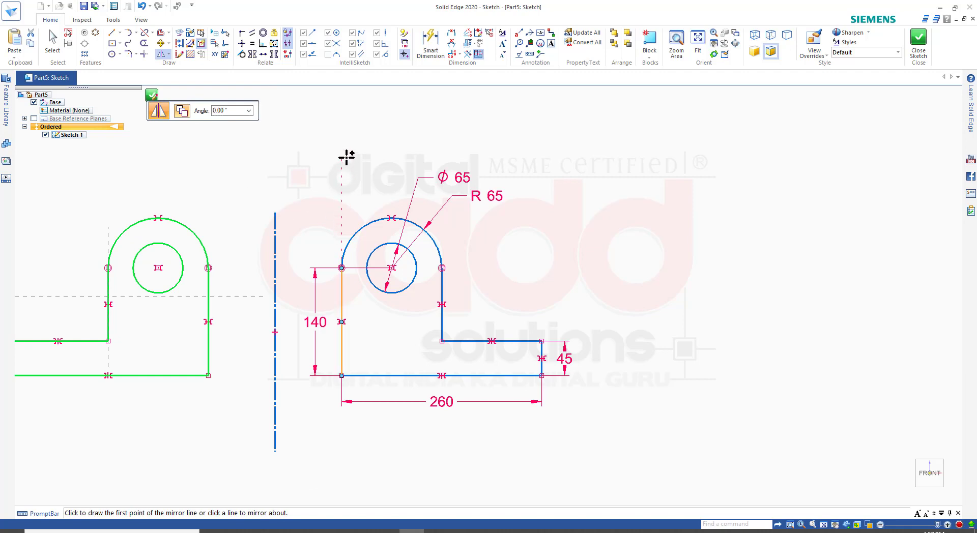
key("Escape")
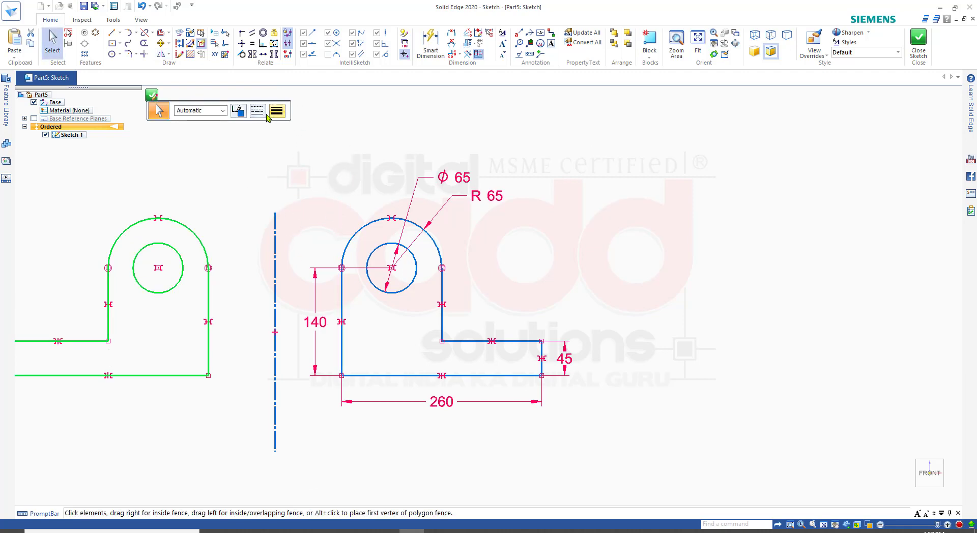
Change the mirrored copy's line type to a dash-dot pattern, and remove the copy
left_click(257, 111)
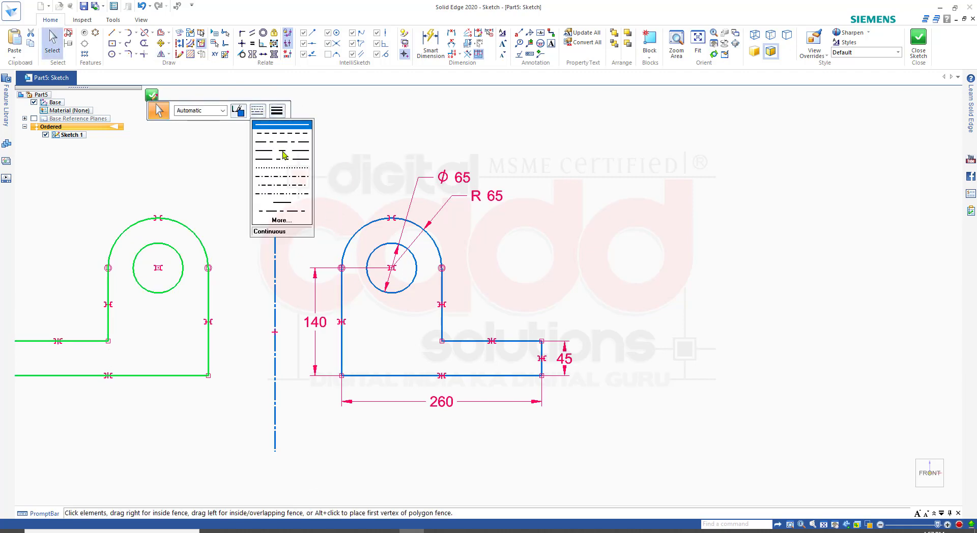
left_click(284, 149)
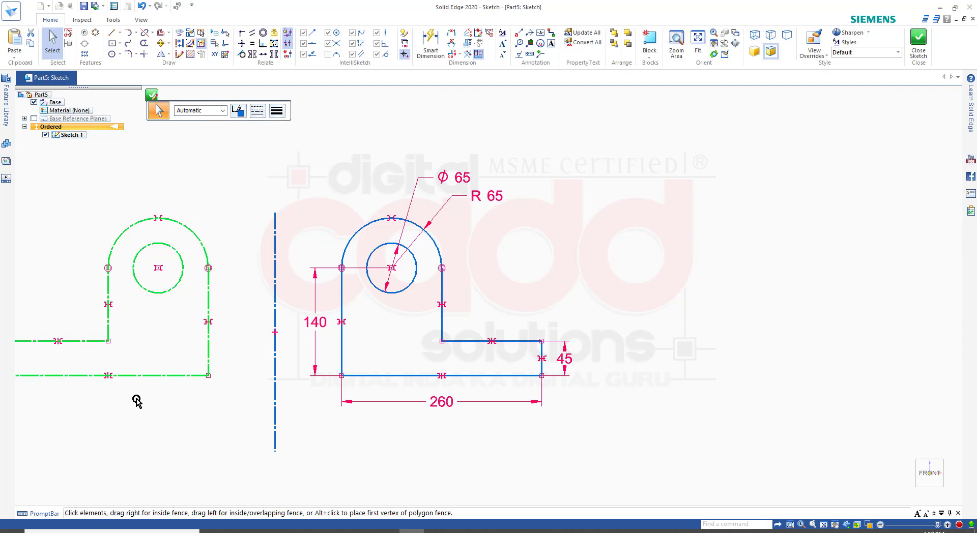
scroll(313, 362, "down", 1)
left_click(174, 426)
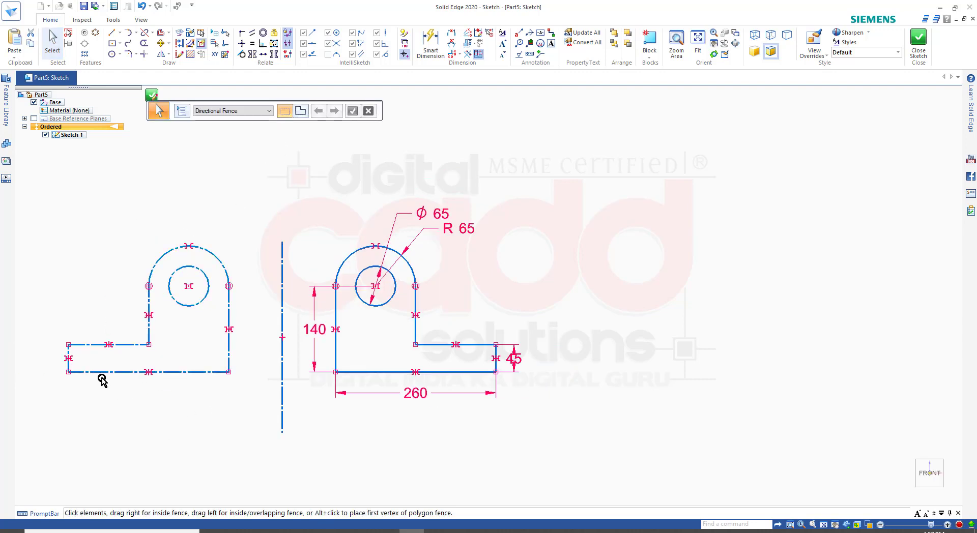
scroll(89, 377, "up", 1)
scroll(202, 300, "up", 1)
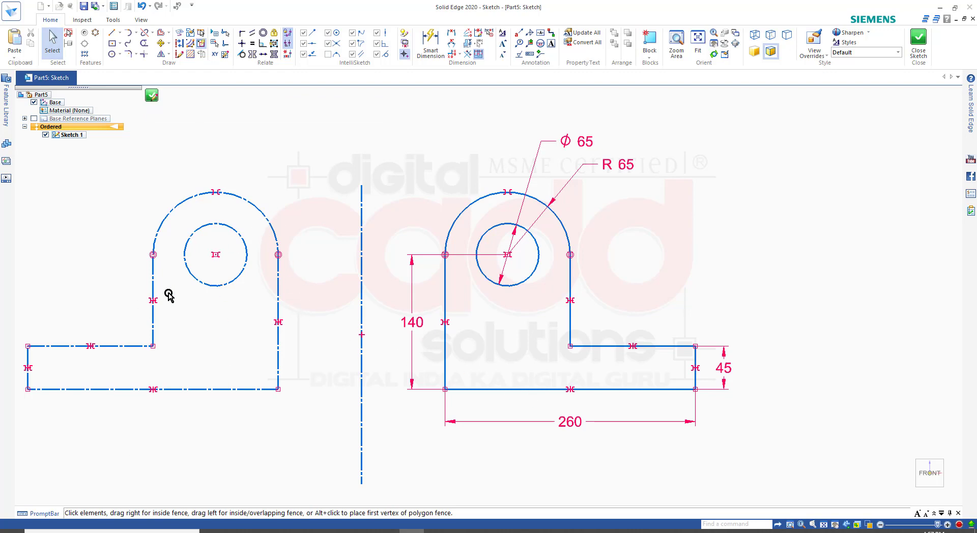
key("Delete")
key("Escape")
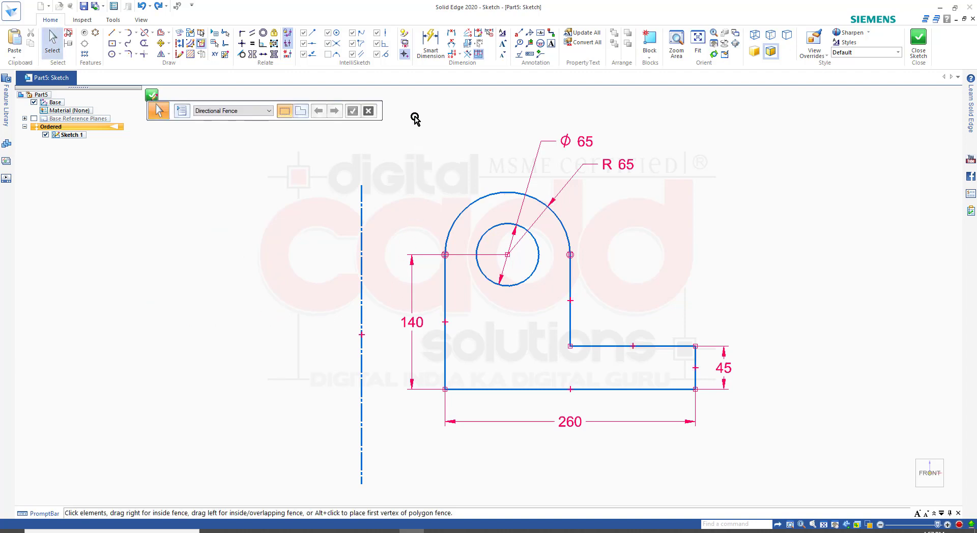
Create a new mirrored copy of the dimensioned profile and its circle about the centre line
left_click_drag(407, 105, 783, 480)
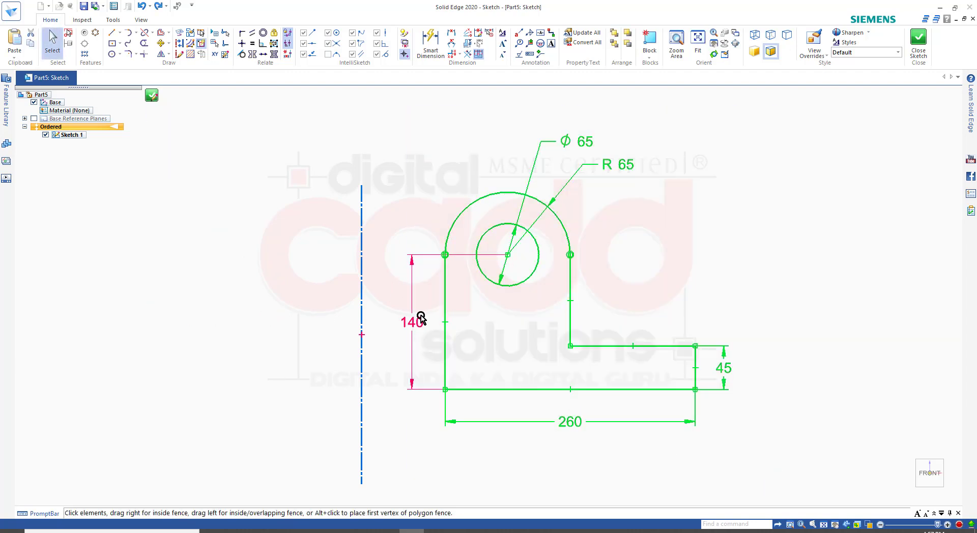
left_click(160, 54)
left_click(361, 235)
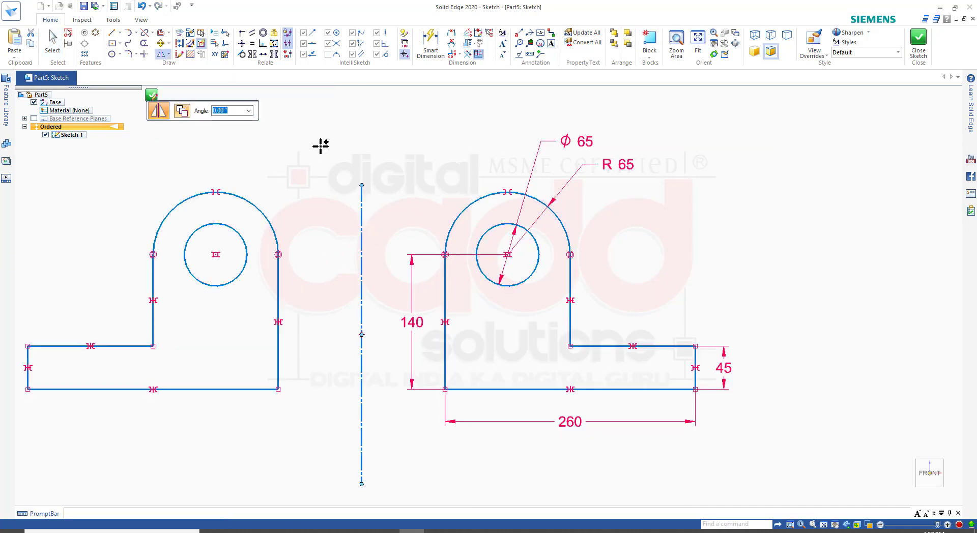
key("Escape")
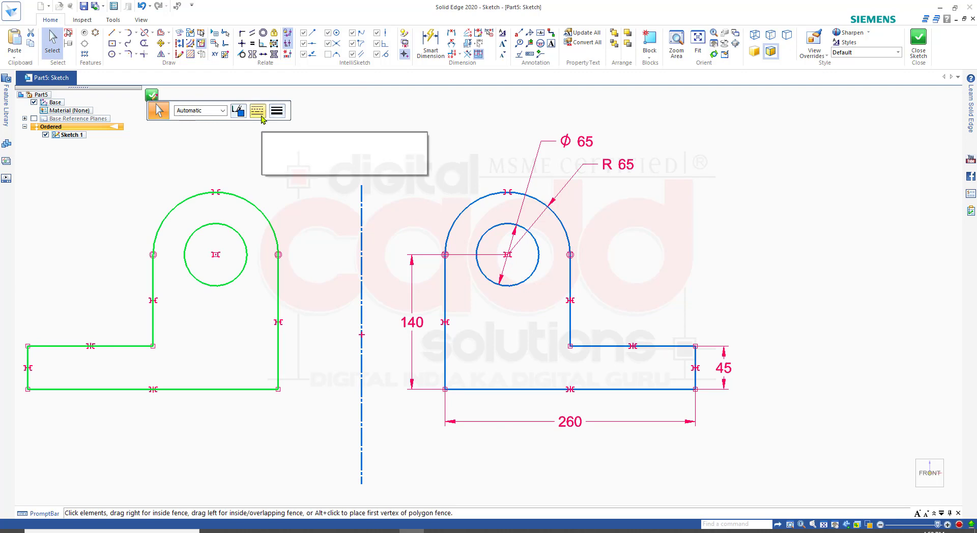
Change the line type of the new mirrored copy from continuous to dashed
left_click(259, 113)
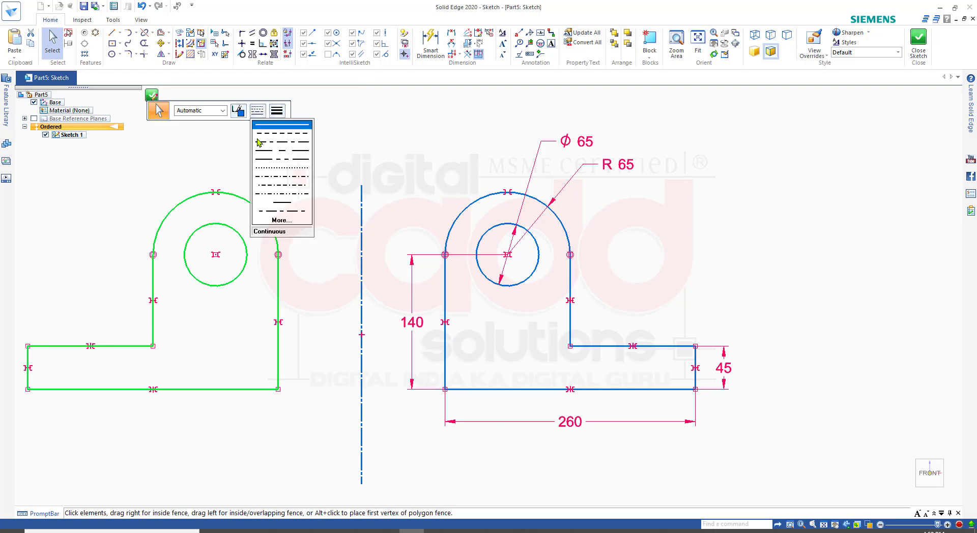
left_click(287, 133)
left_click(216, 408)
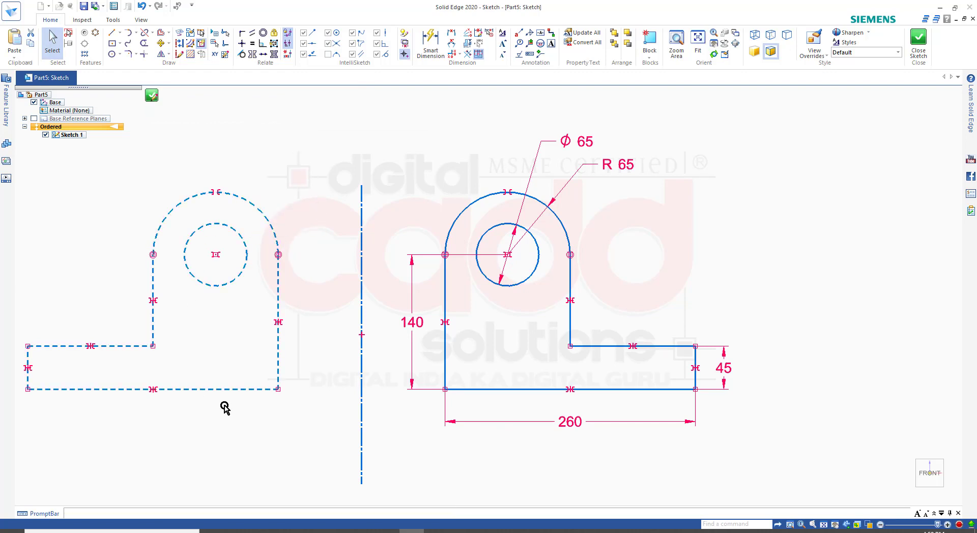
scroll(362, 366, "down", 2)
scroll(352, 387, "up", 2)
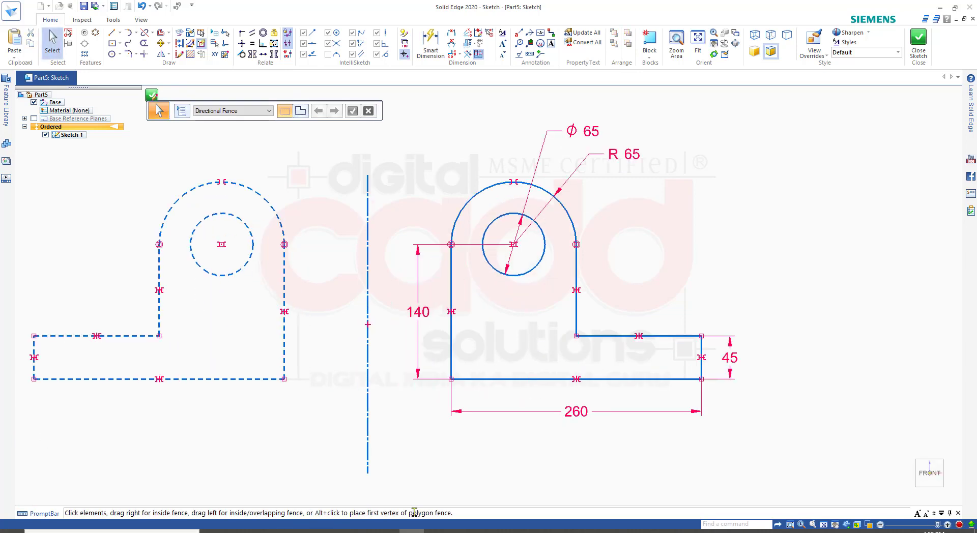
Remove the dashed mirrored copy and the centre line, keeping only the dimensioned profile with its circle
left_click(436, 531)
left_click(436, 531)
key("Escape")
key("ctrl+z")
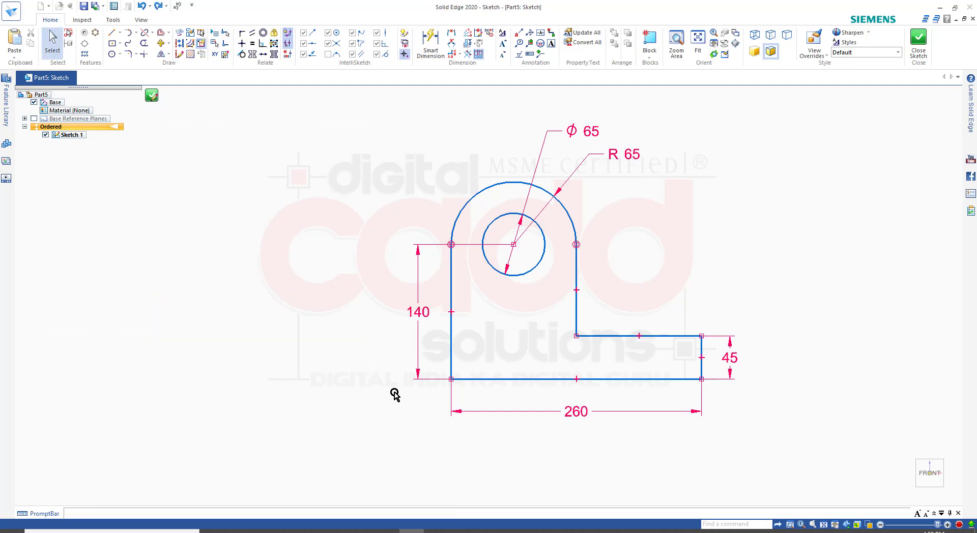
scroll(384, 359, "down", 2)
scroll(661, 330, "up", 2)
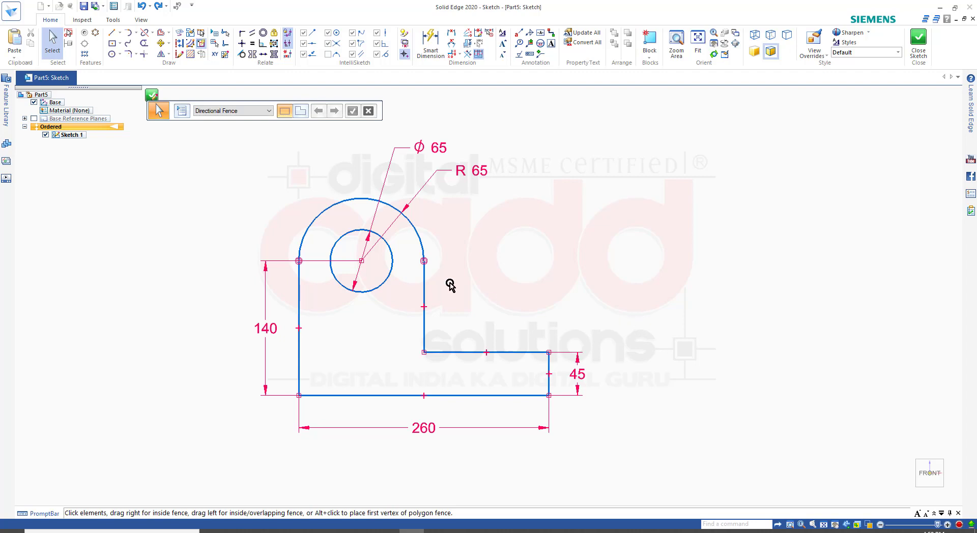
Scale the dimensioned profile and its circle by a factor of 2 about a picked point, and undo the scaling
mouse_move(224, 135)
left_mouse_down()
mouse_move(356, 263)
mouse_move(638, 454)
left_mouse_up()
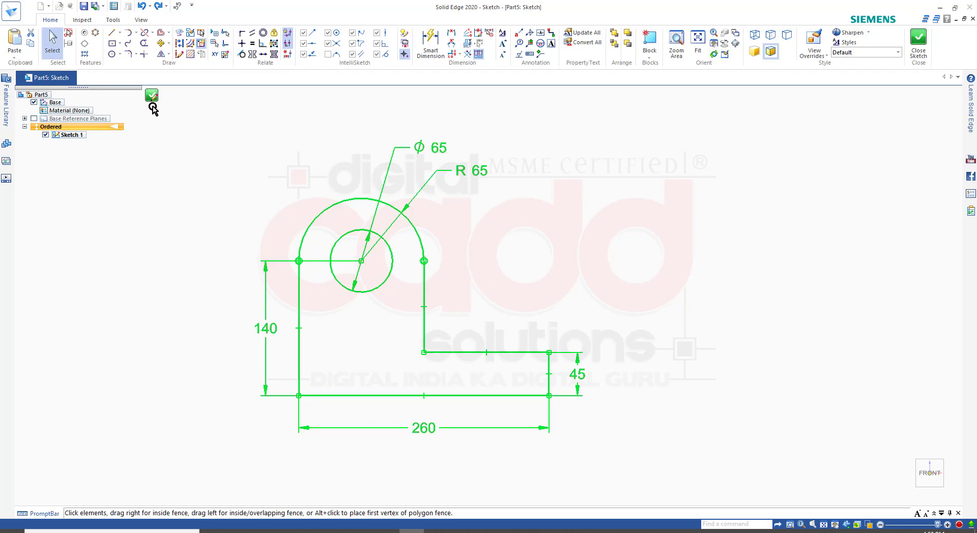
left_click(168, 55)
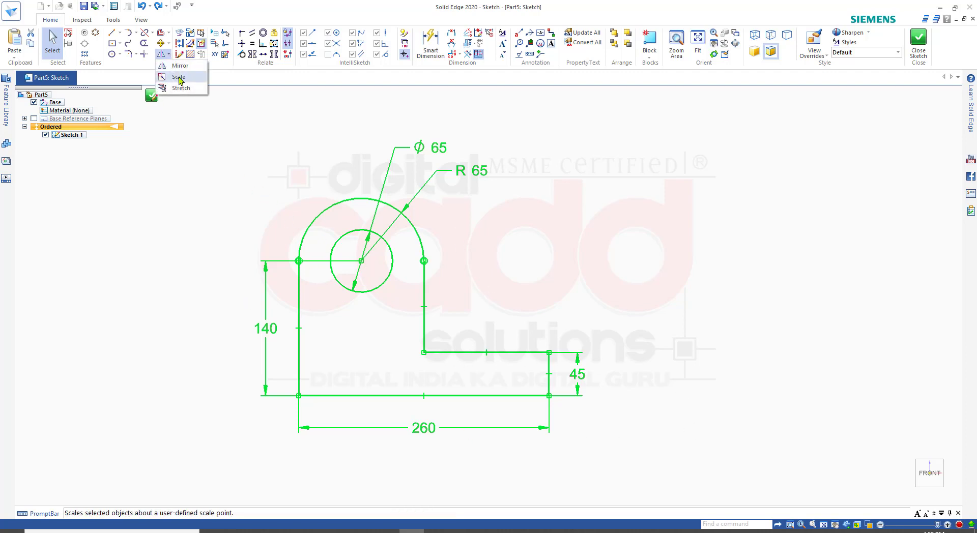
left_click(179, 76)
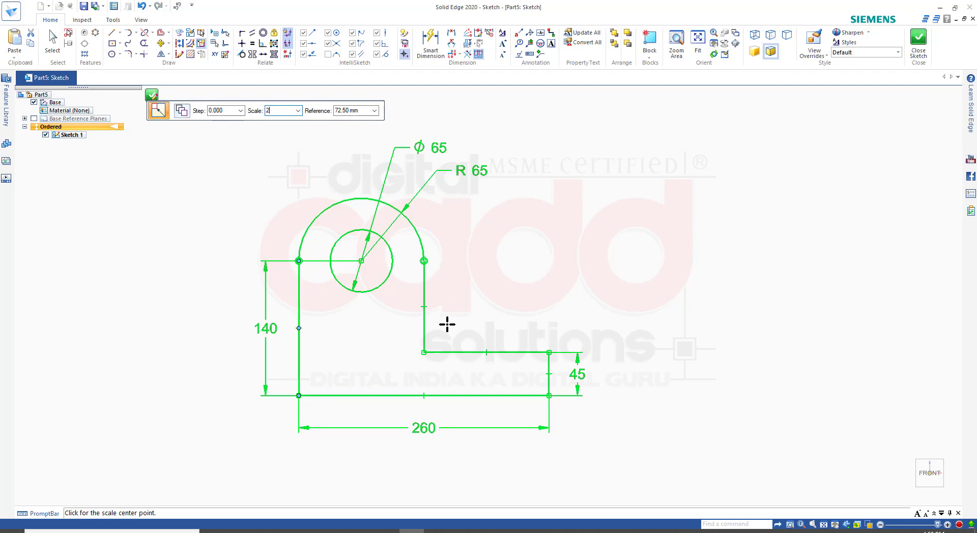
key("Tab")
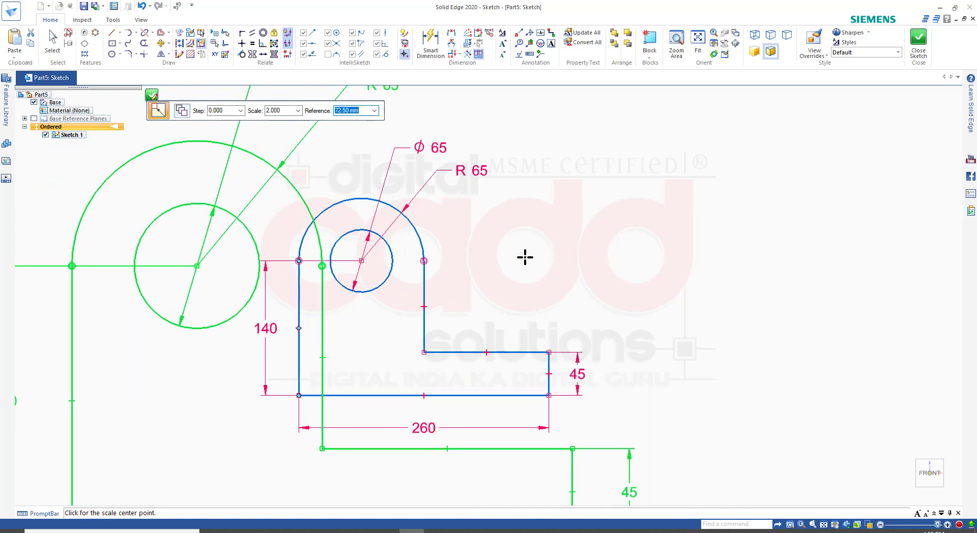
scroll(438, 285, "down", 3)
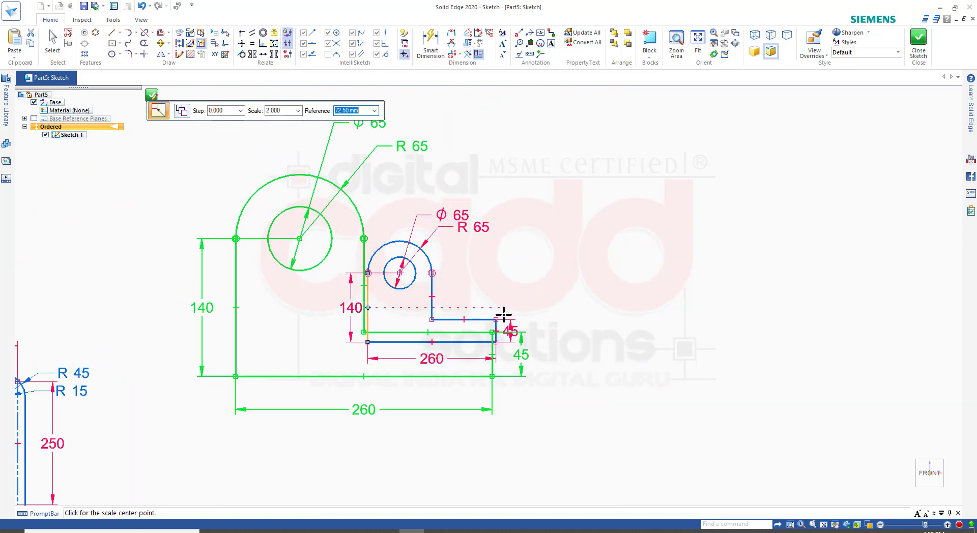
left_click(247, 390)
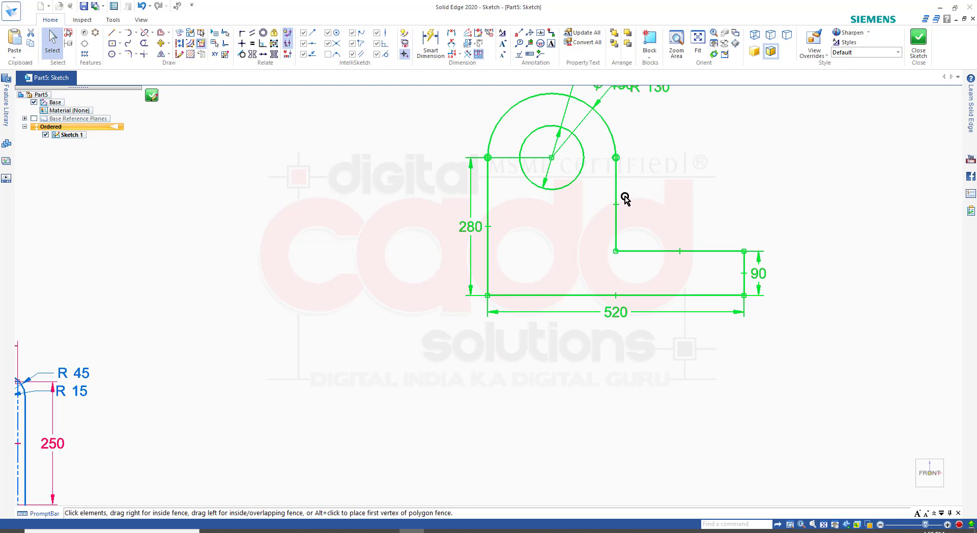
key("ctrl+z")
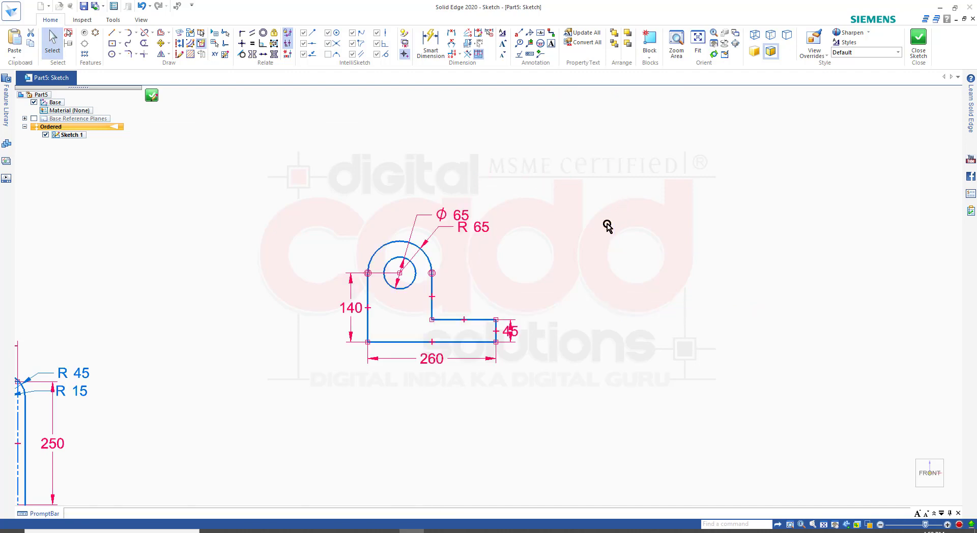
Scale the profile and its circle by a factor of 3 about the profile's lower-left corner, and undo the scaling
mouse_move(313, 176)
left_mouse_down()
mouse_move(353, 258)
mouse_move(540, 378)
left_mouse_up()
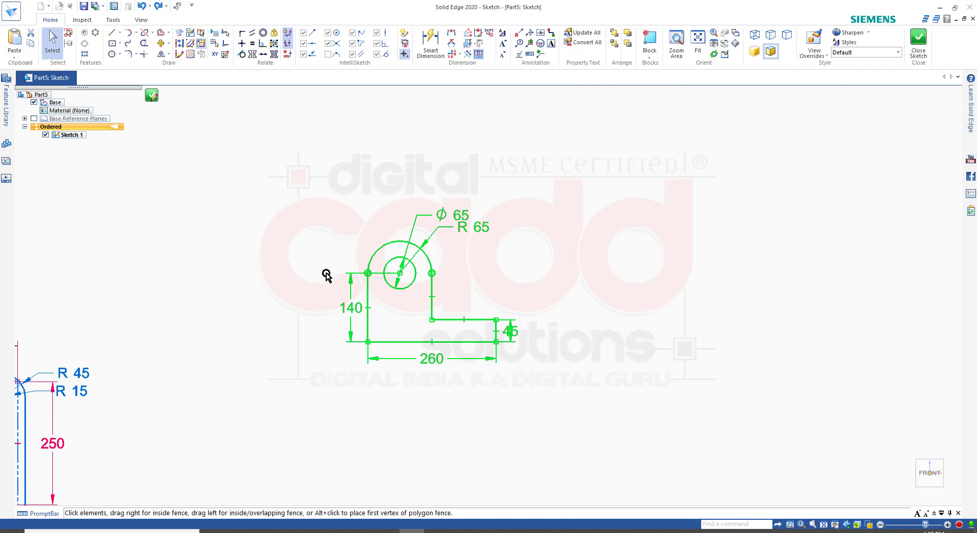
left_click(168, 54)
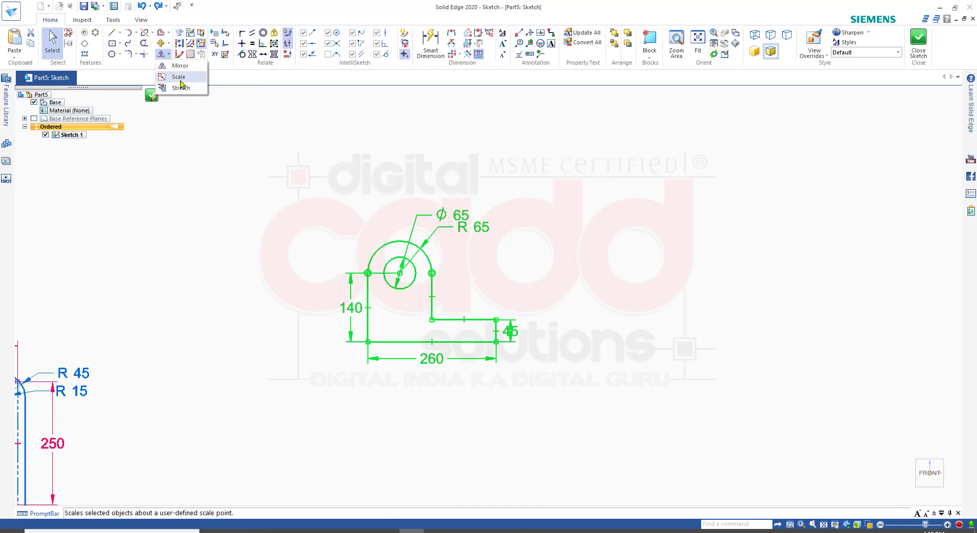
left_click(180, 79)
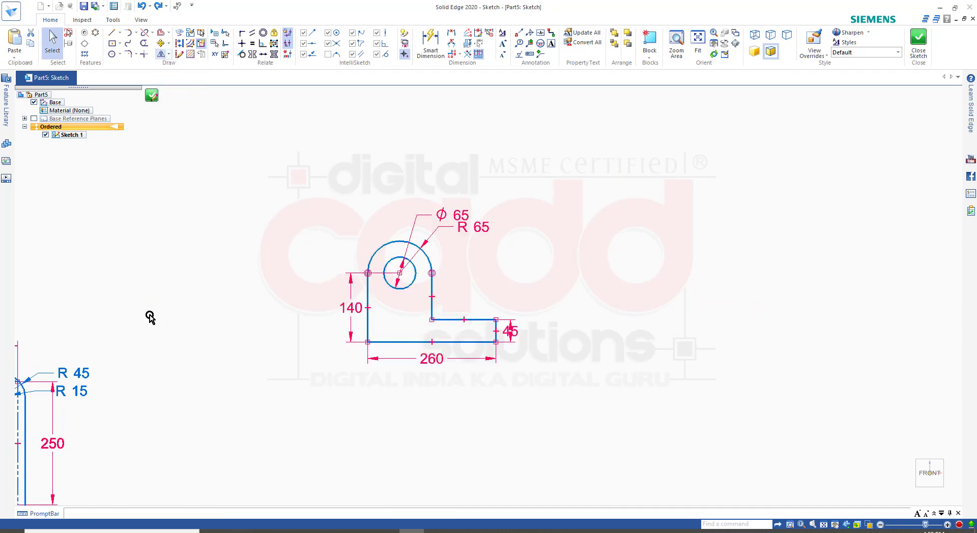
left_click(368, 342)
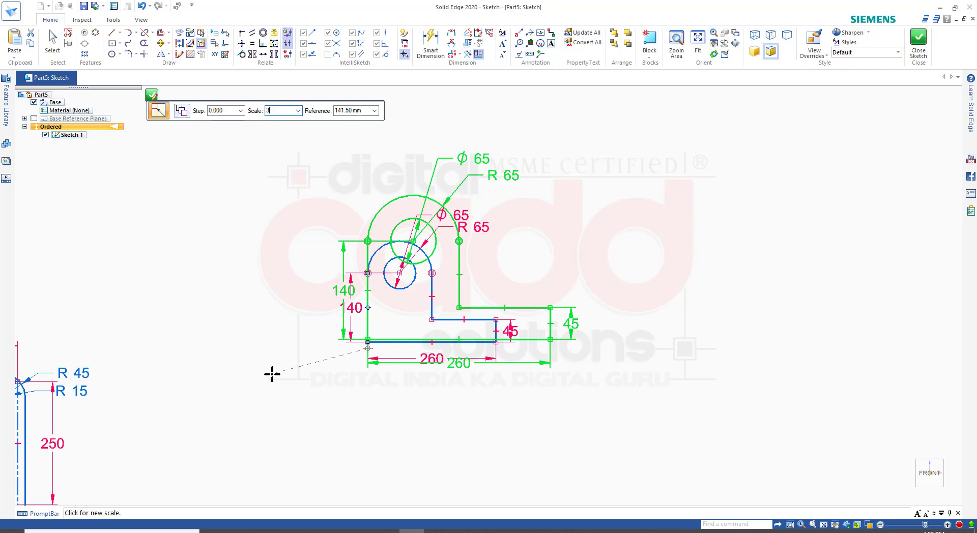
key("Return")
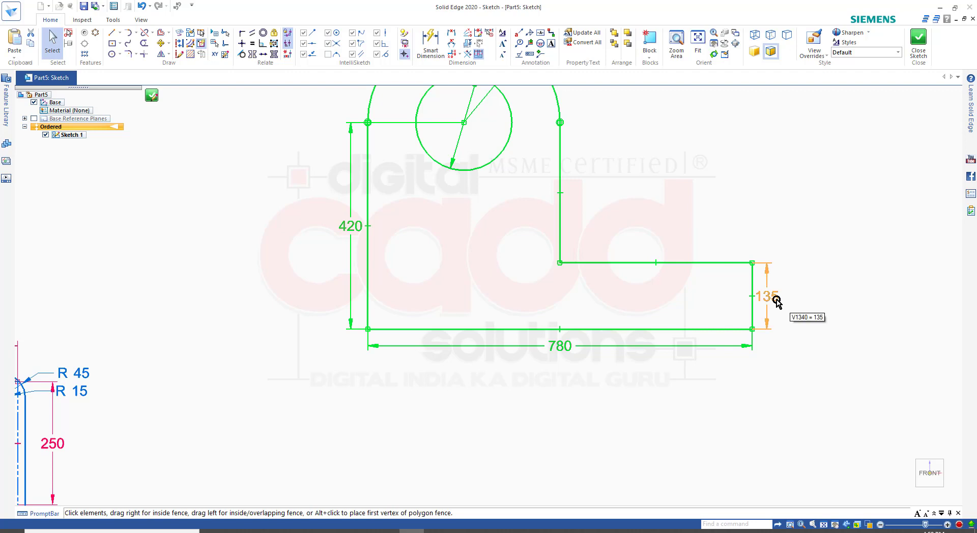
key("ctrl+z")
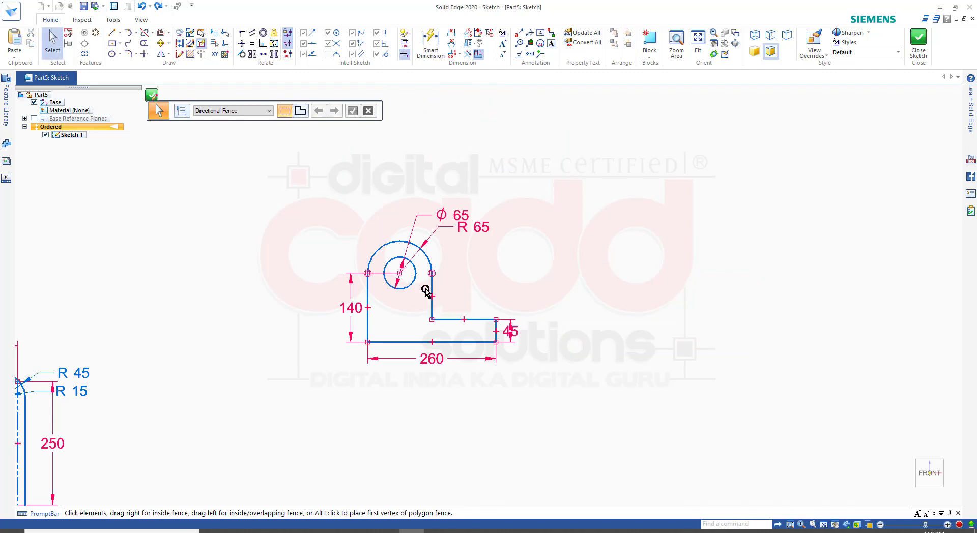
Scale the profile and its circle down by a factor of 0.5 about the profile's lower-left corner
scroll(426, 290, "up", 3)
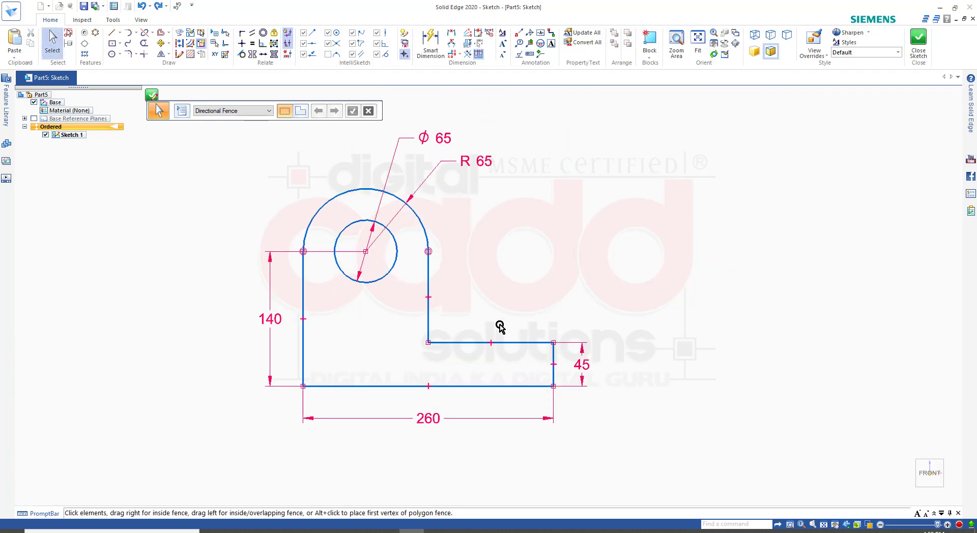
mouse_move(224, 133)
left_mouse_down()
mouse_move(275, 213)
mouse_move(622, 447)
left_mouse_up()
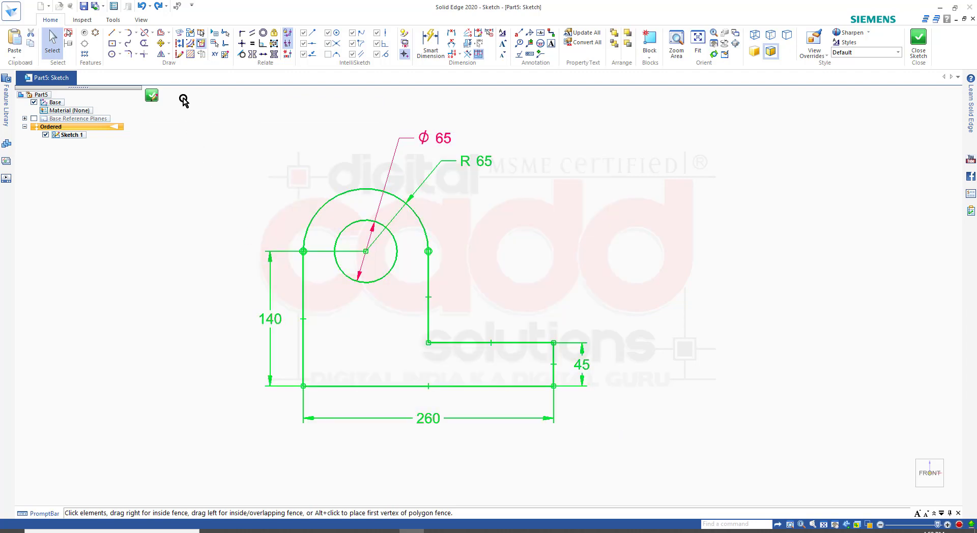
left_click(169, 55)
left_click(177, 78)
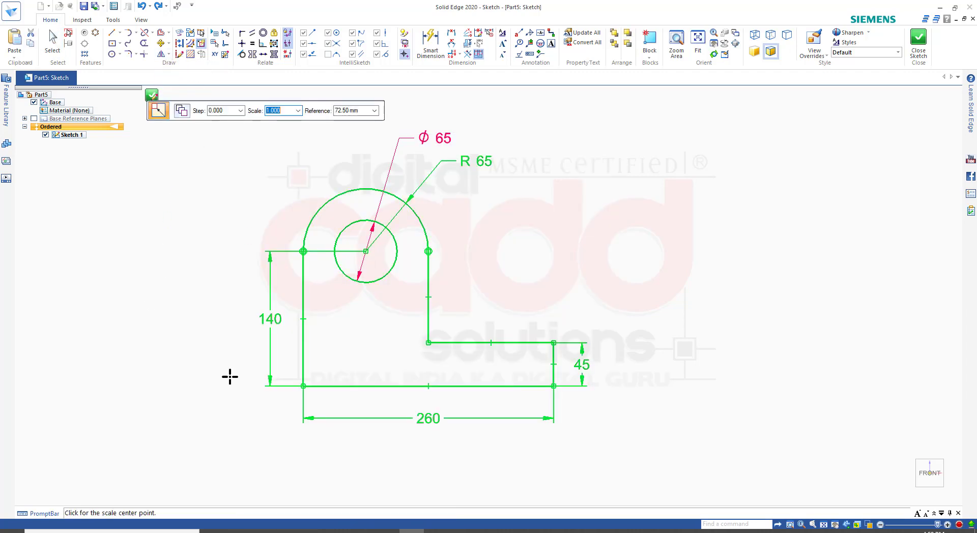
left_click(304, 386)
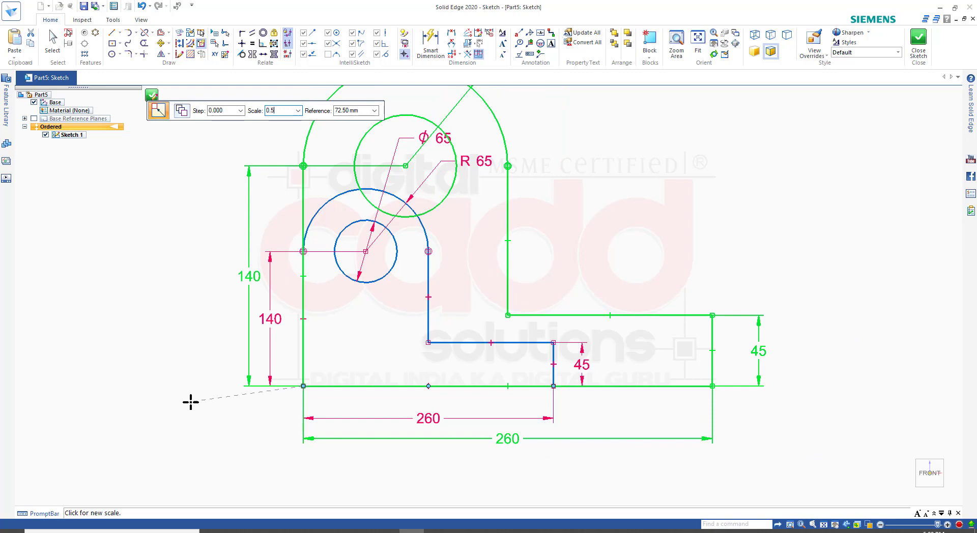
key("Return")
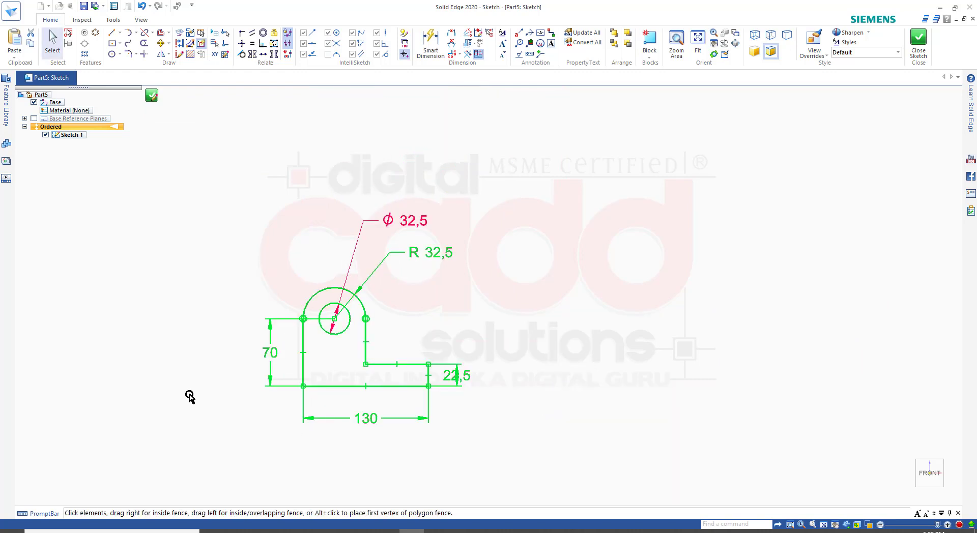
Examine the dimensions of the reduced profile, and undo the 0.5 scaling
scroll(449, 386, "up", 3)
scroll(449, 387, "up", 5)
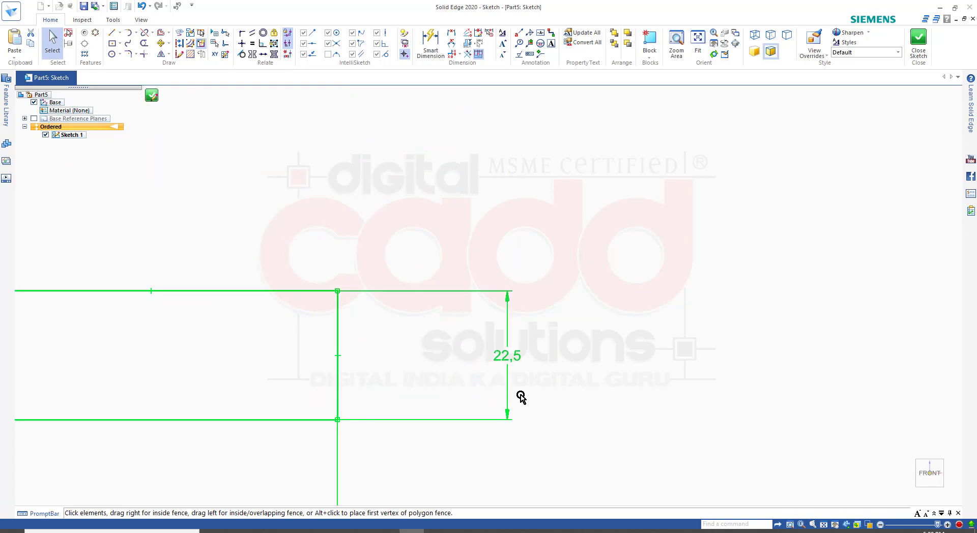
scroll(473, 331, "down", 6)
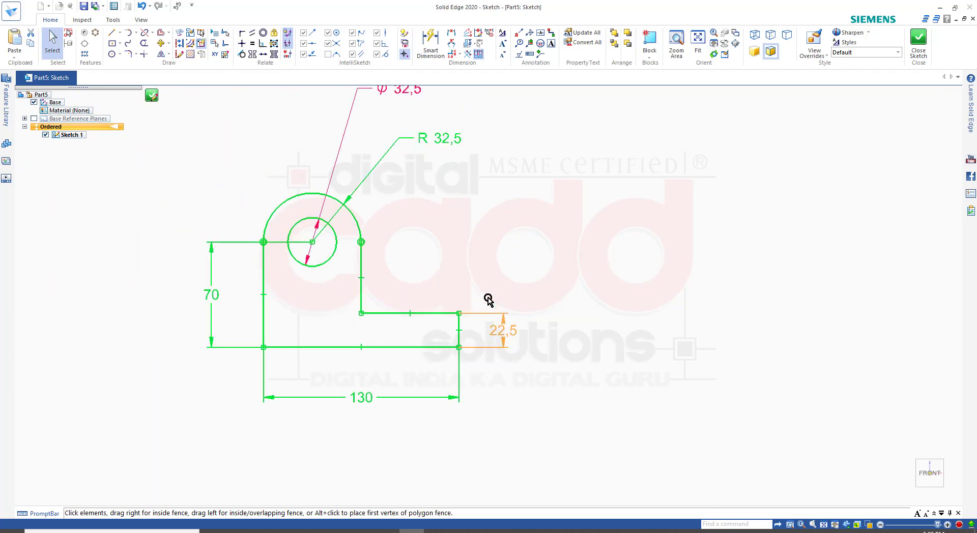
scroll(267, 280, "up", 2)
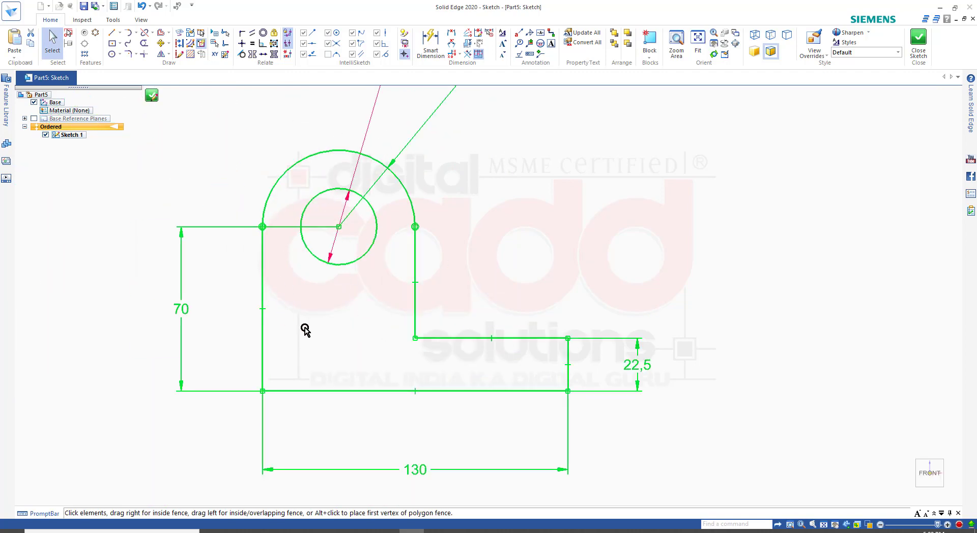
key("ctrl+z")
Create a scaled copy of the profile and circle at factor 2 about the lower-left corner, and undo the copy
scroll(363, 364, "down", 4)
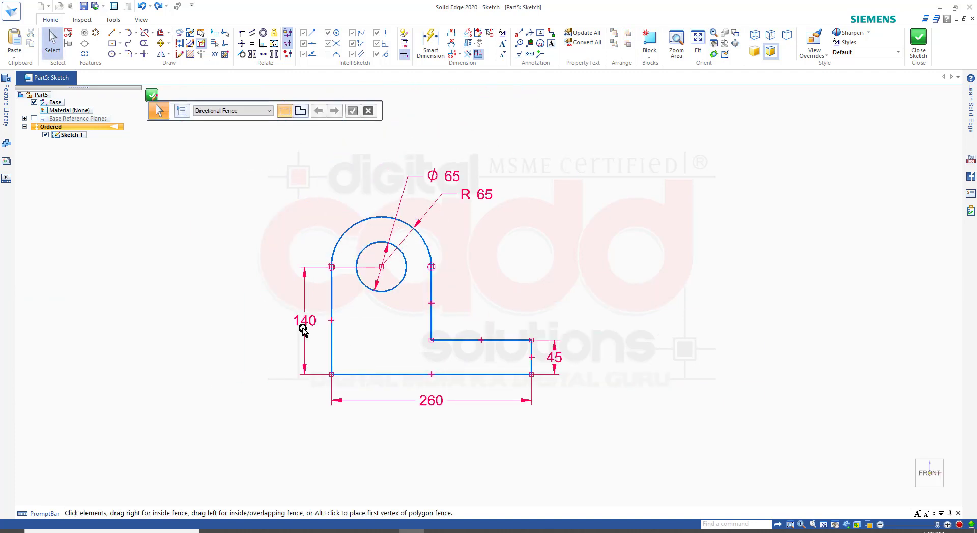
mouse_move(262, 138)
left_mouse_down()
mouse_move(405, 328)
mouse_move(560, 447)
mouse_move(600, 431)
left_mouse_up()
left_click(169, 54)
left_click(181, 84)
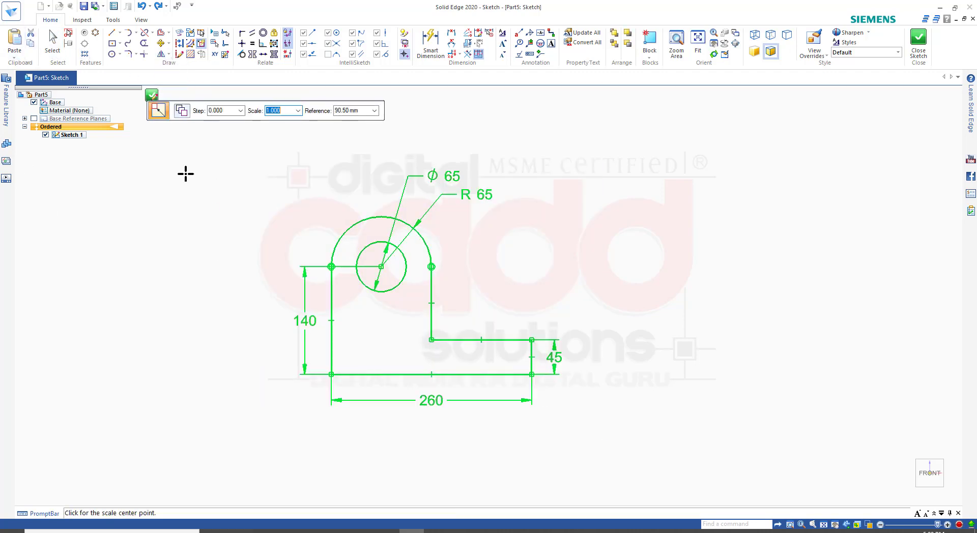
left_click(187, 117)
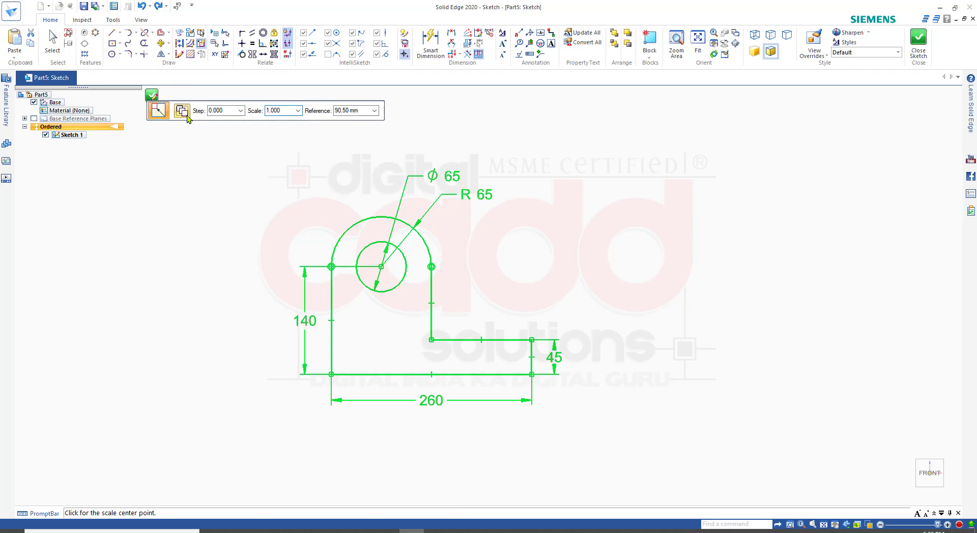
left_click(332, 374)
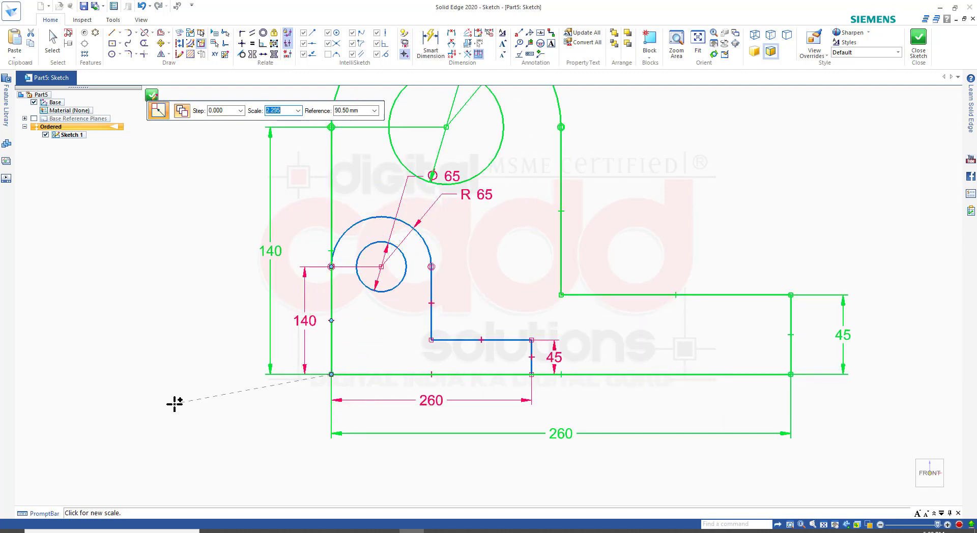
key("Return")
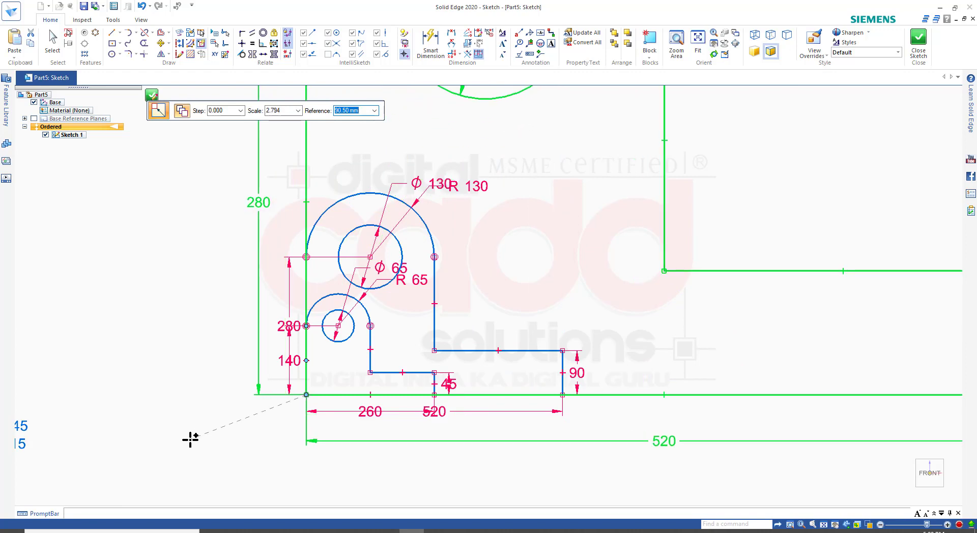
key("Escape")
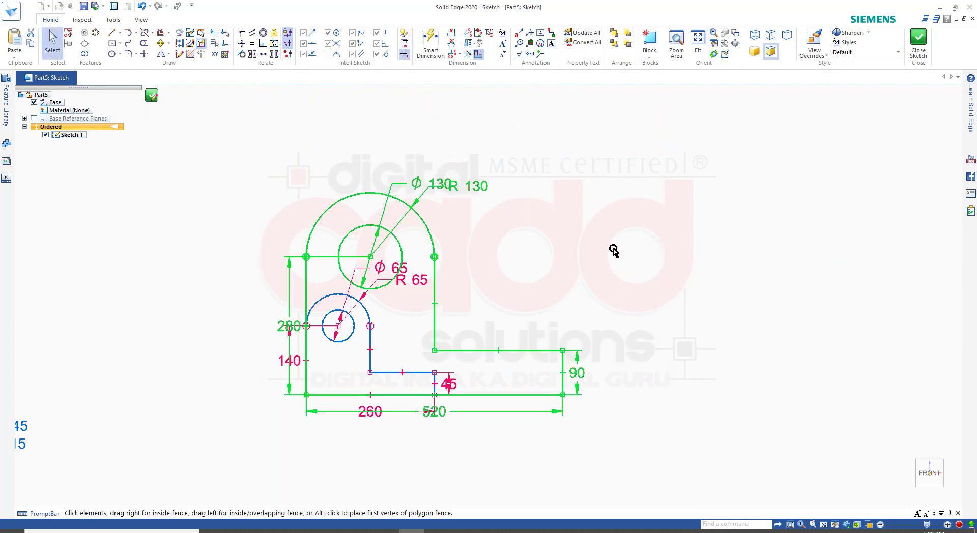
scroll(612, 250, "up", 2)
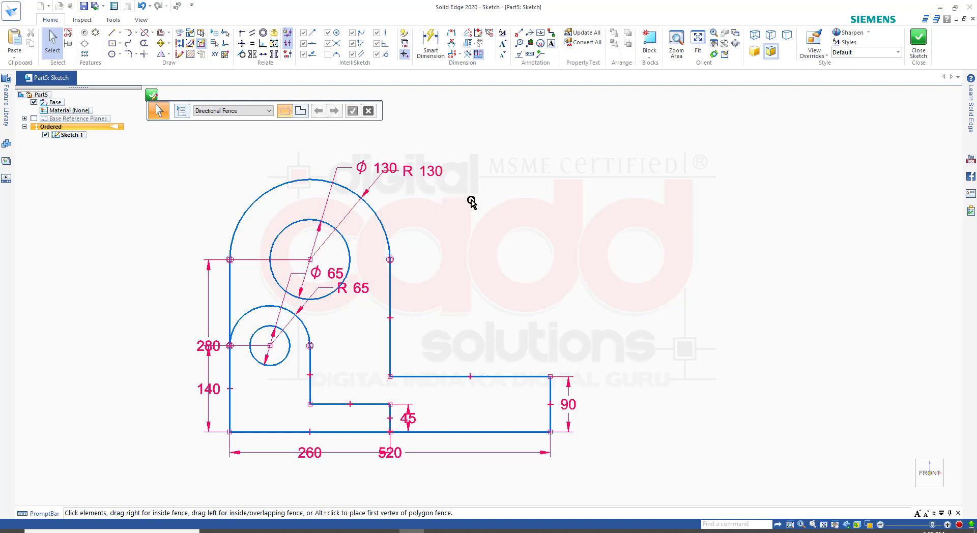
key("ctrl+z")
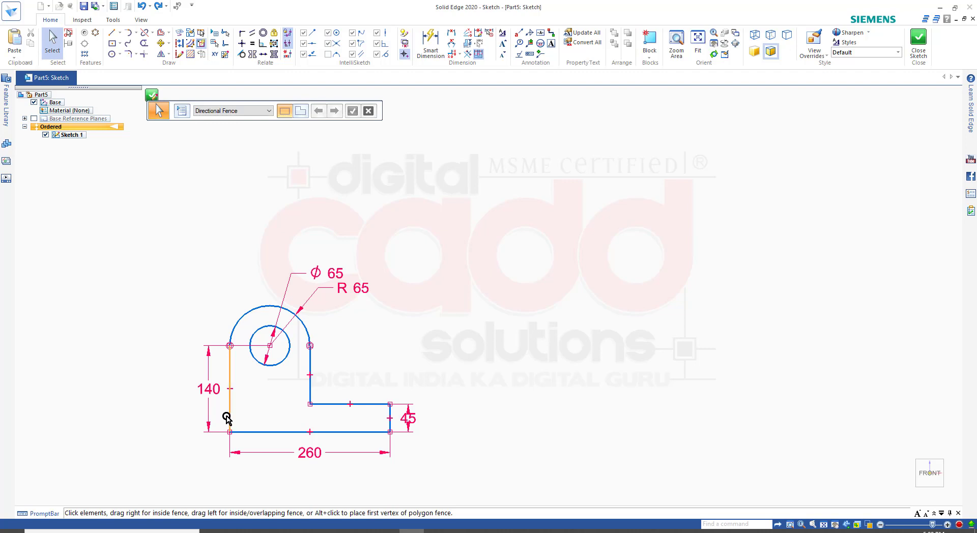
Create a scaled copy of the profile and circle with step 2 and factor 2 about the profile's lower-left corner
scroll(227, 419, "up", 1)
mouse_move(155, 200)
left_mouse_down()
mouse_move(392, 447)
mouse_move(496, 510)
mouse_move(519, 485)
left_mouse_up()
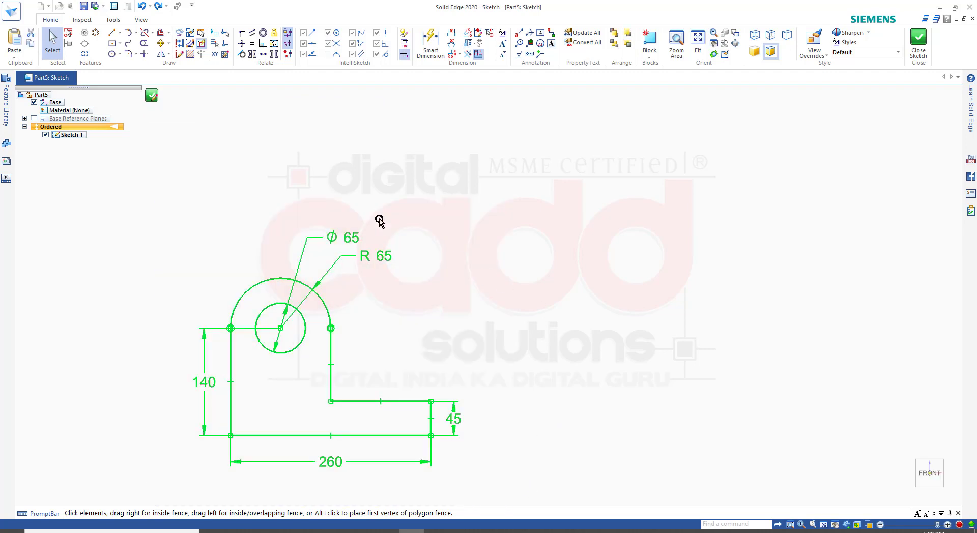
left_click(169, 54)
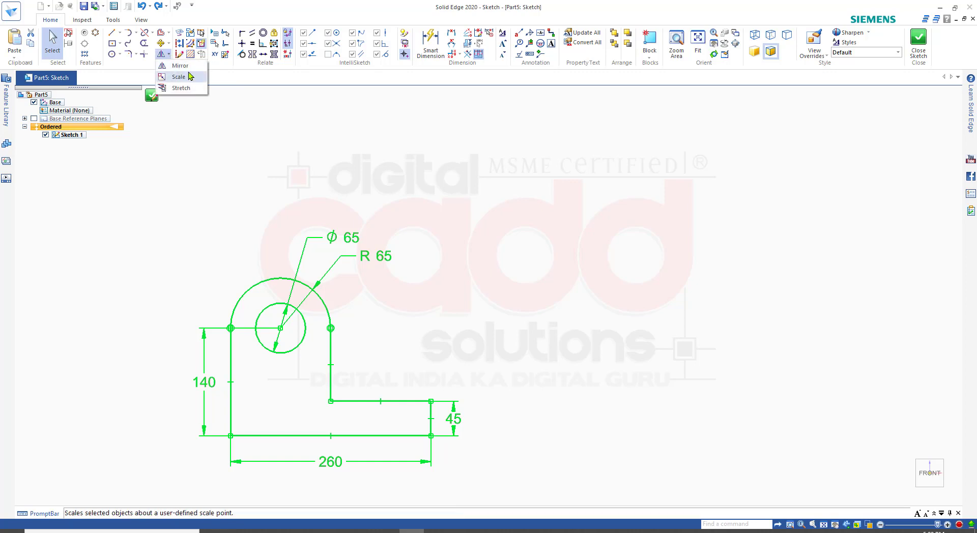
left_click(188, 77)
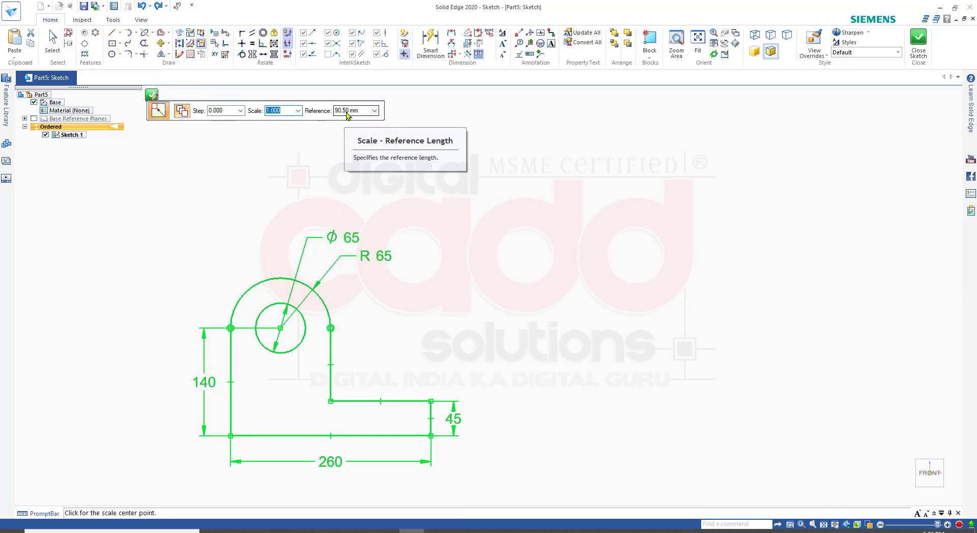
left_click(224, 110)
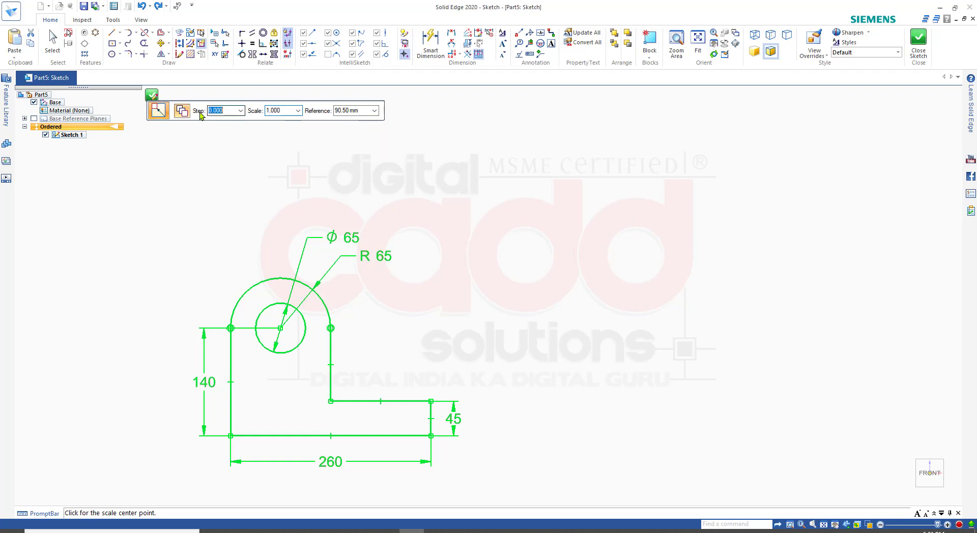
type("2")
left_click(180, 112)
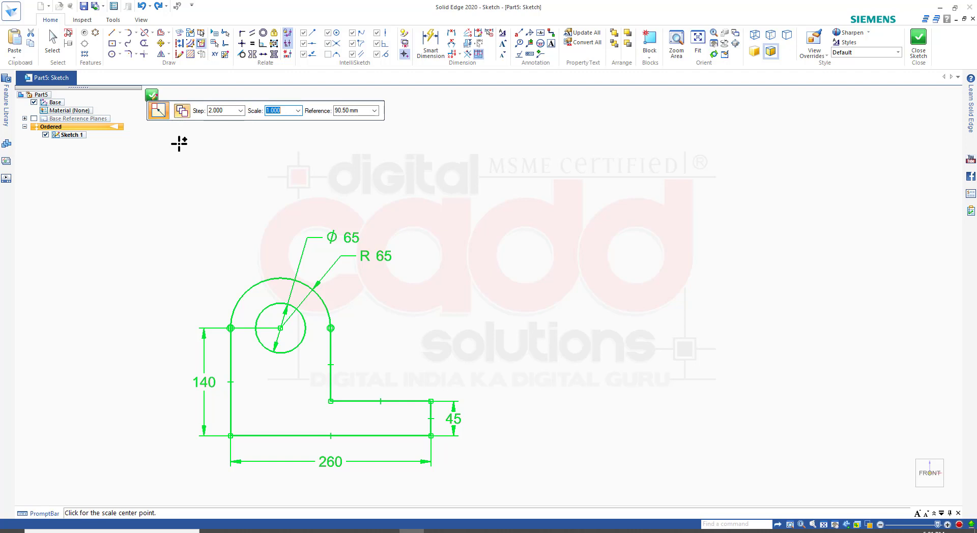
key("Tab")
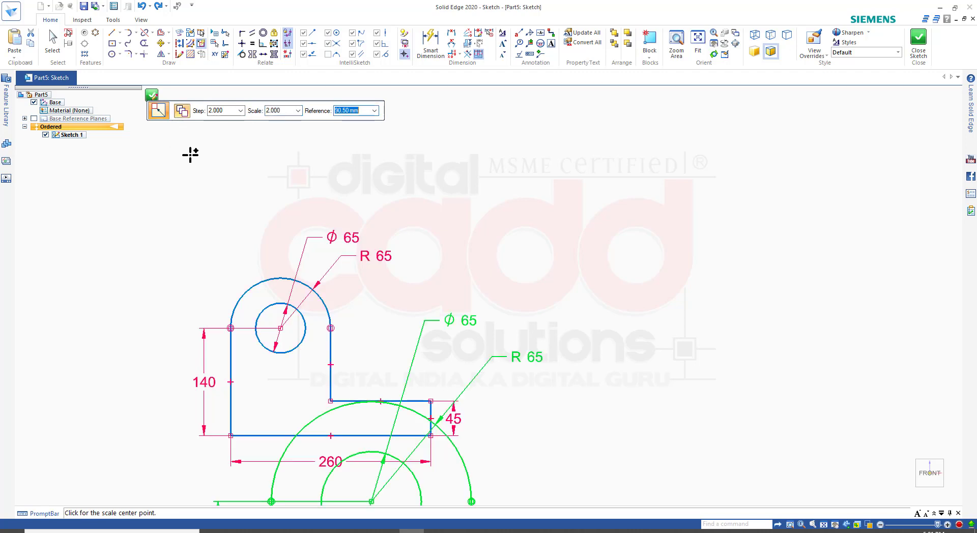
scroll(395, 203, "down", 2)
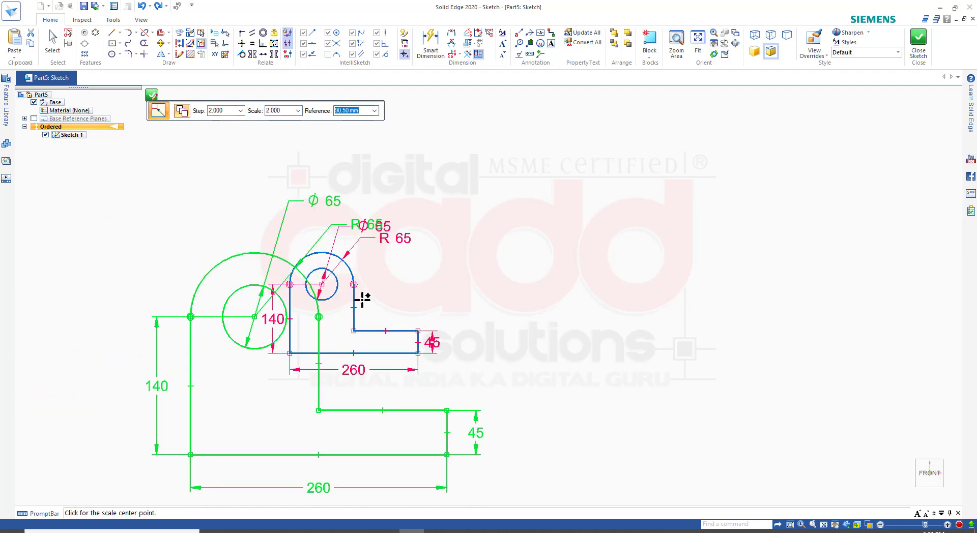
left_click(289, 353)
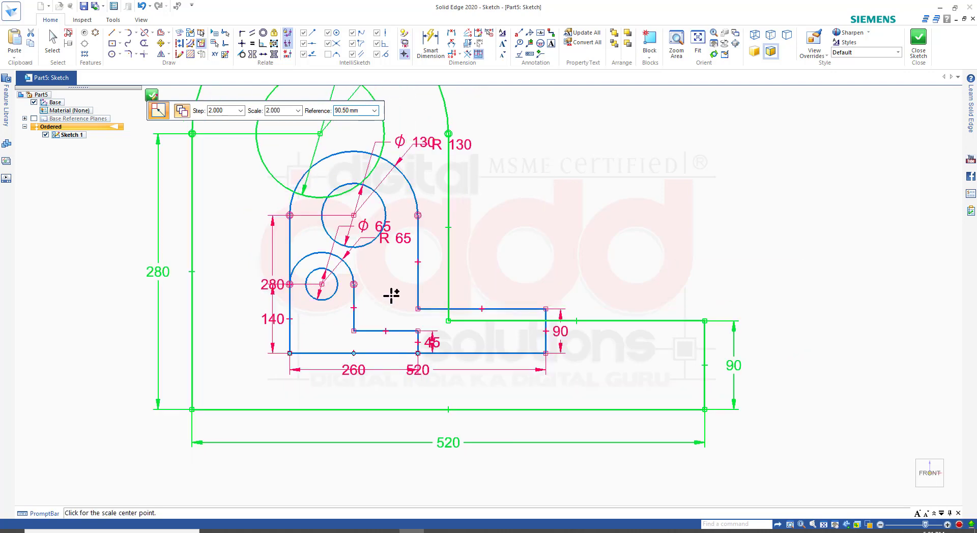
Place three further scaled copies about the same lower-left corner, each doubling the previous one
left_click(291, 353)
scroll(292, 354, "down", 3)
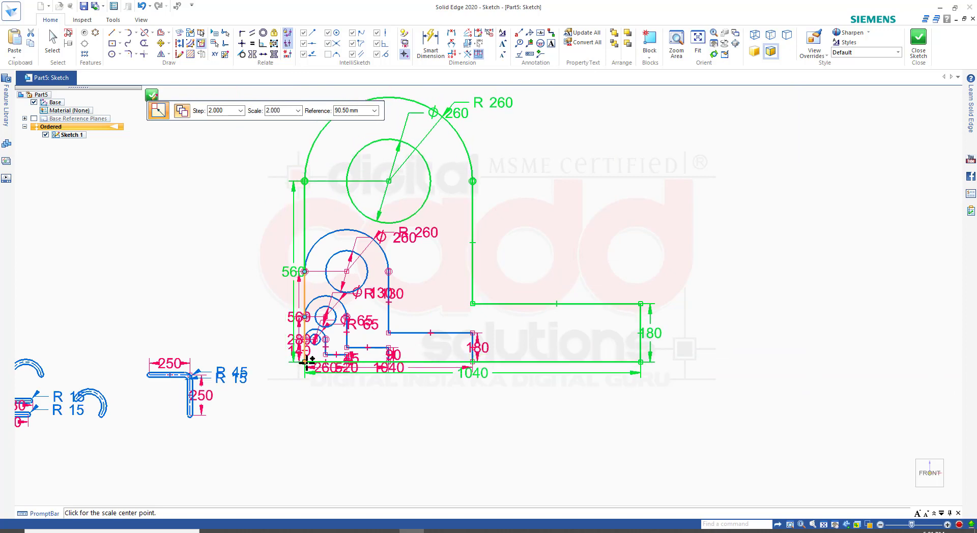
left_click(306, 362)
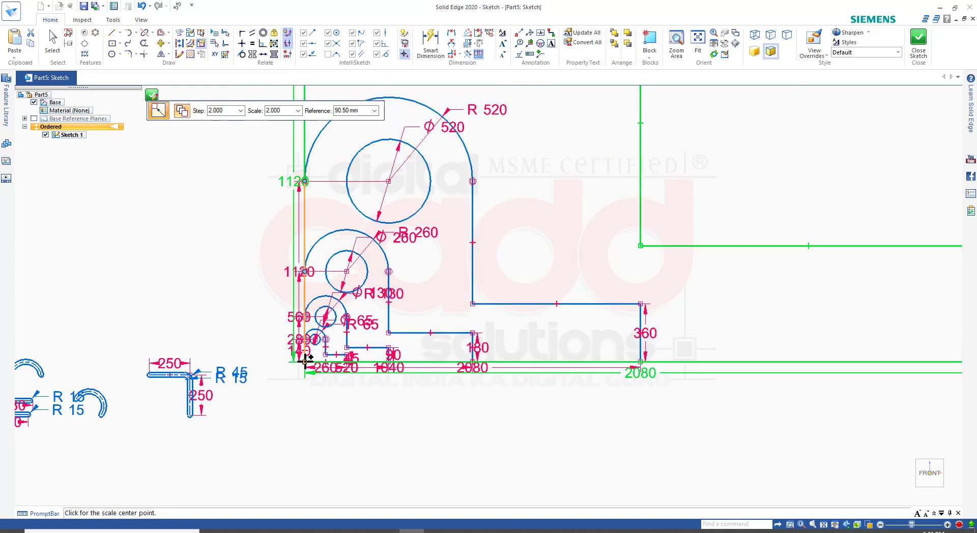
left_click(305, 361)
key("Escape")
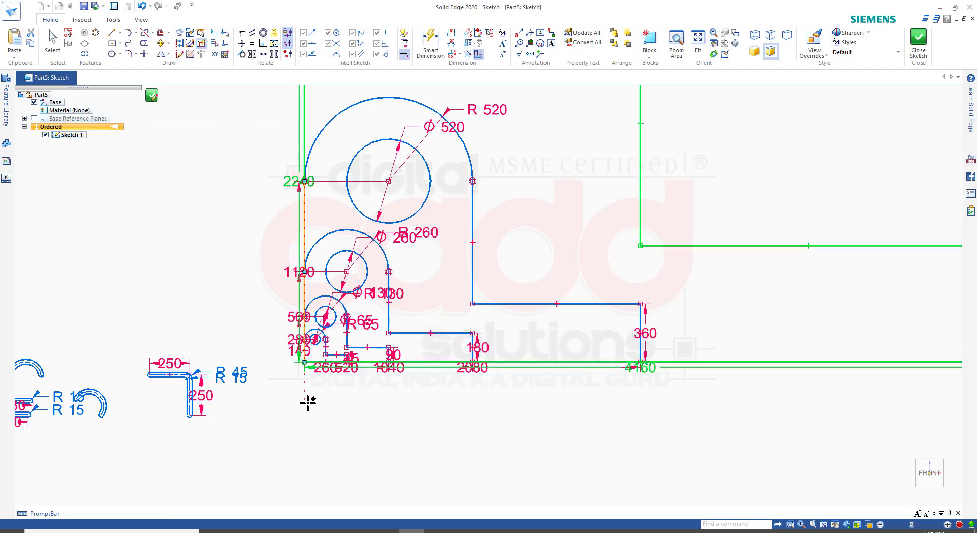
Examine the nested scaled profiles and their dimensions, and undo all the scaled copies
scroll(305, 409, "down", 5)
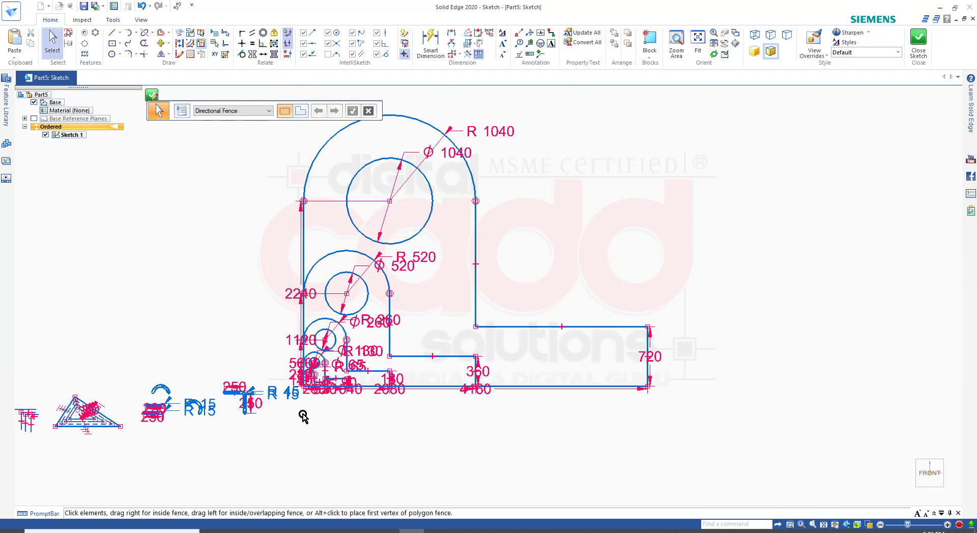
scroll(387, 268, "up", 3)
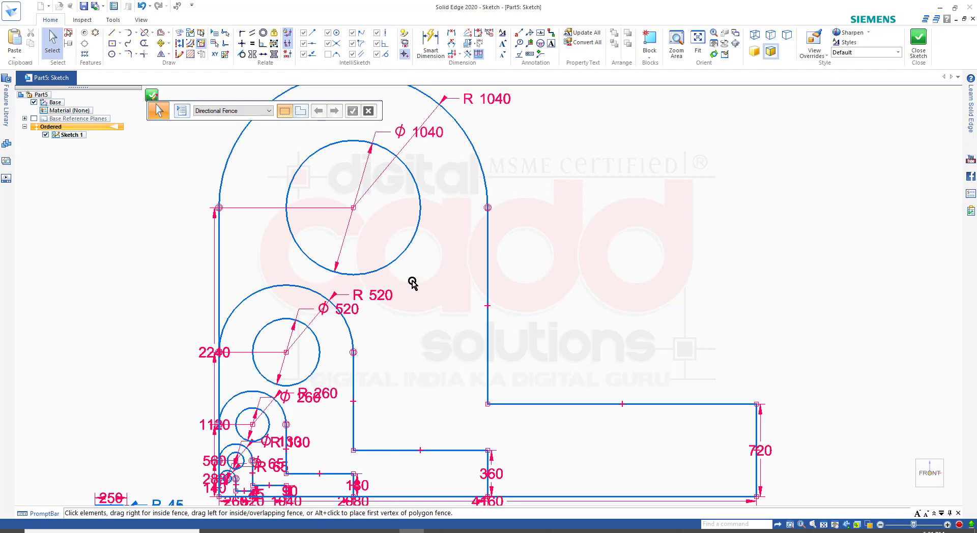
scroll(400, 360, "down", 2)
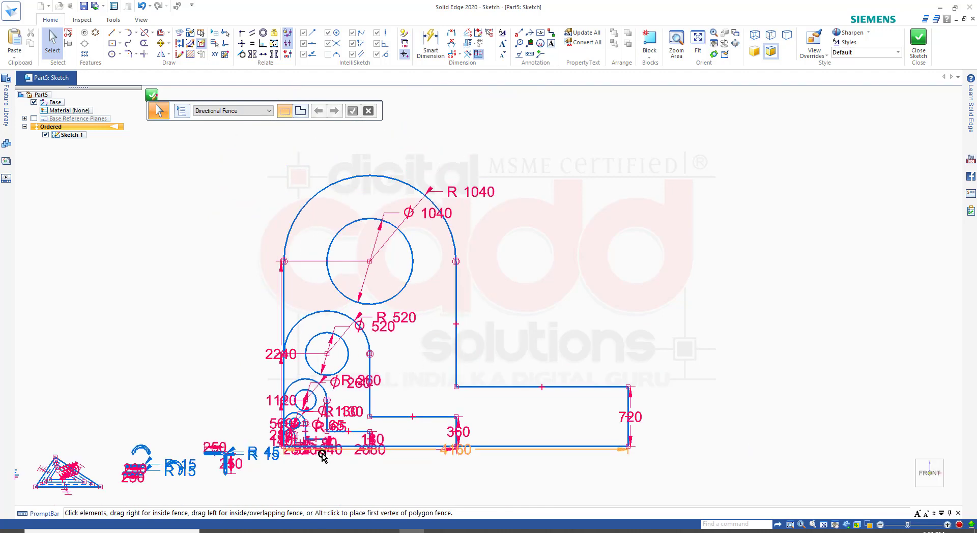
scroll(312, 453, "up", 1)
scroll(307, 459, "up", 1)
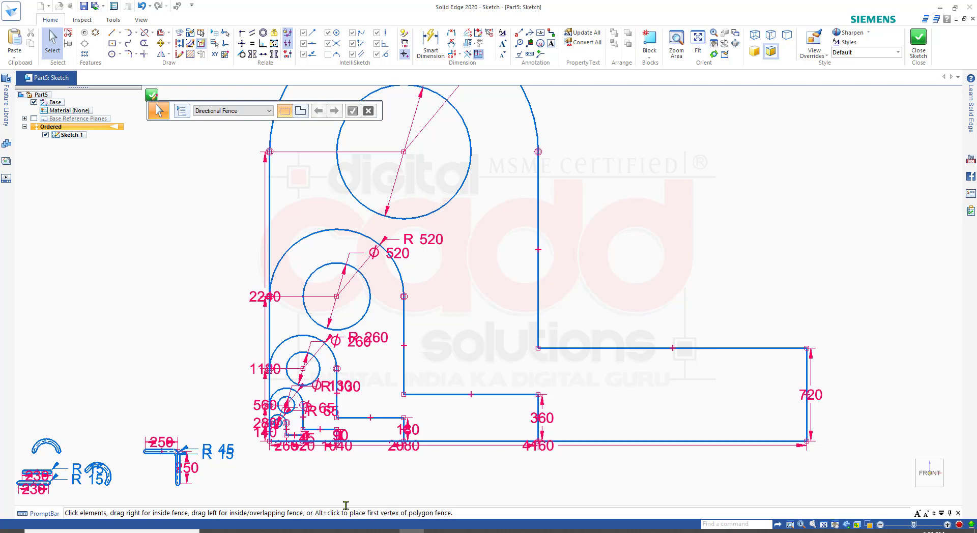
key("ctrl+z")
key("ctrl+z")
key("ctrl+z")
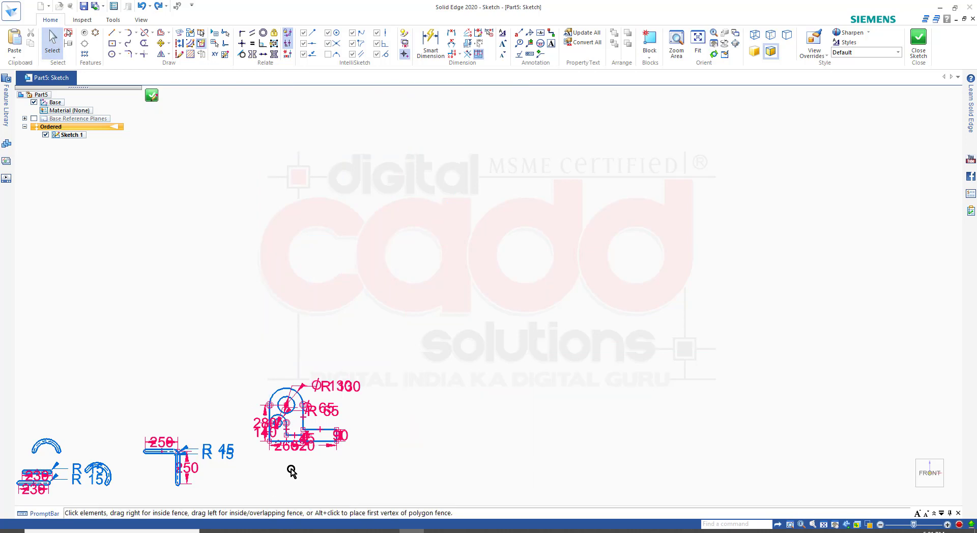
scroll(287, 468, "up", 4)
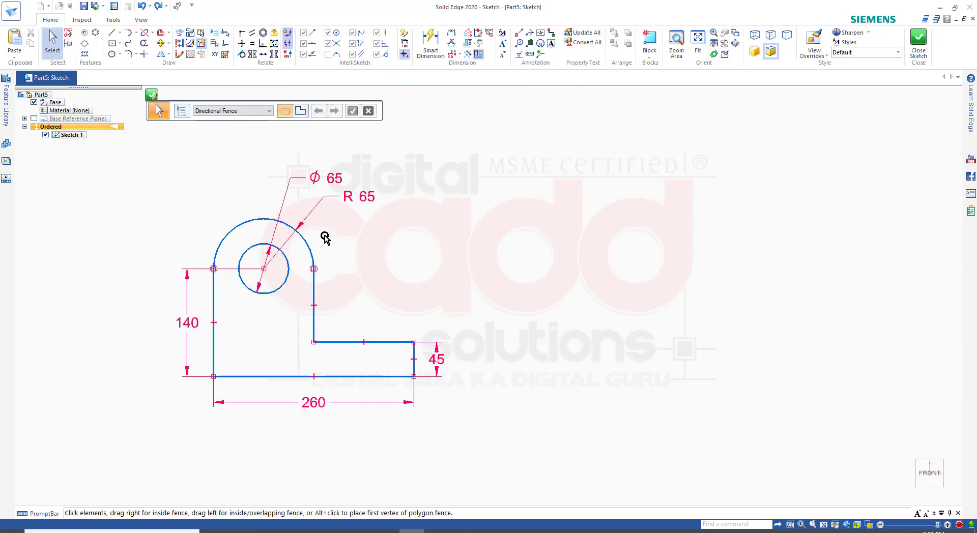
left_click(168, 54)
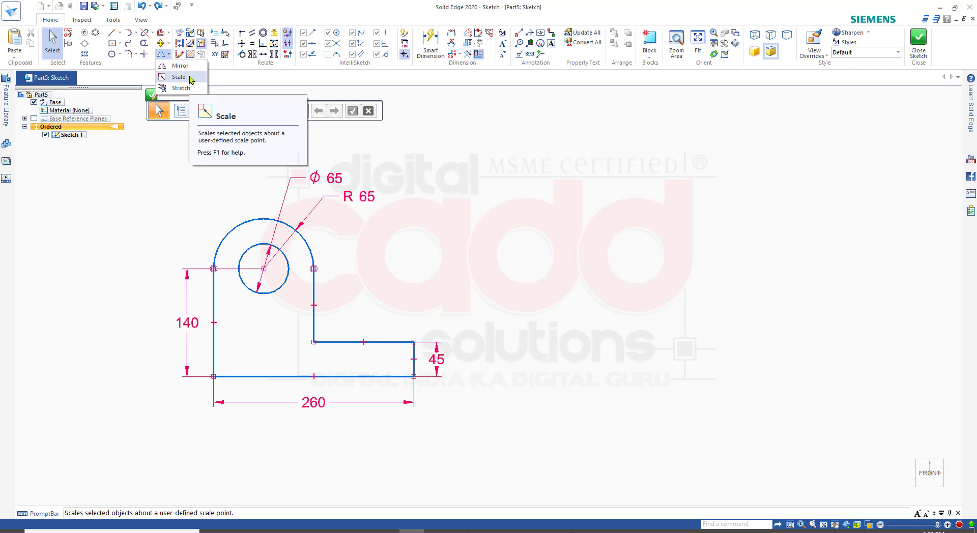
left_click(190, 78)
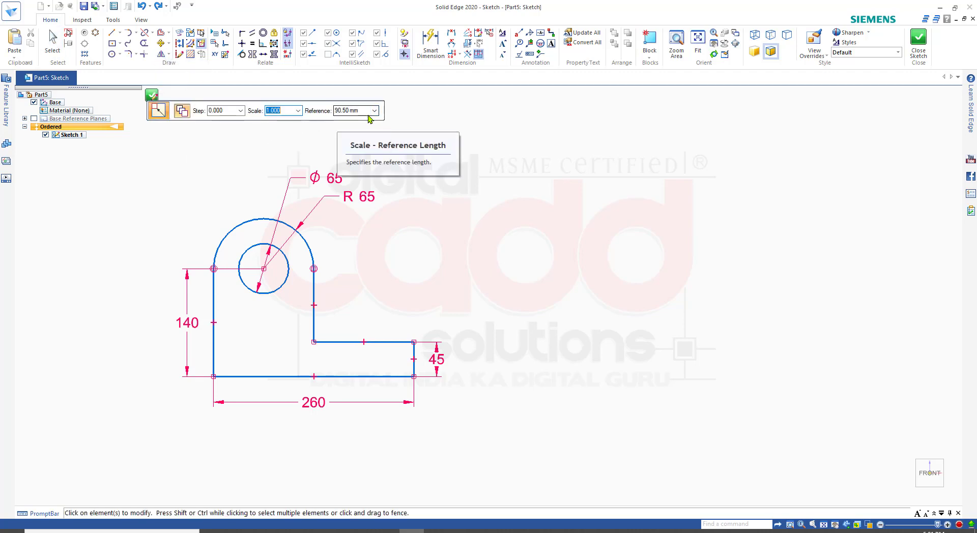
key("Escape")
scroll(267, 399, "up", 2)
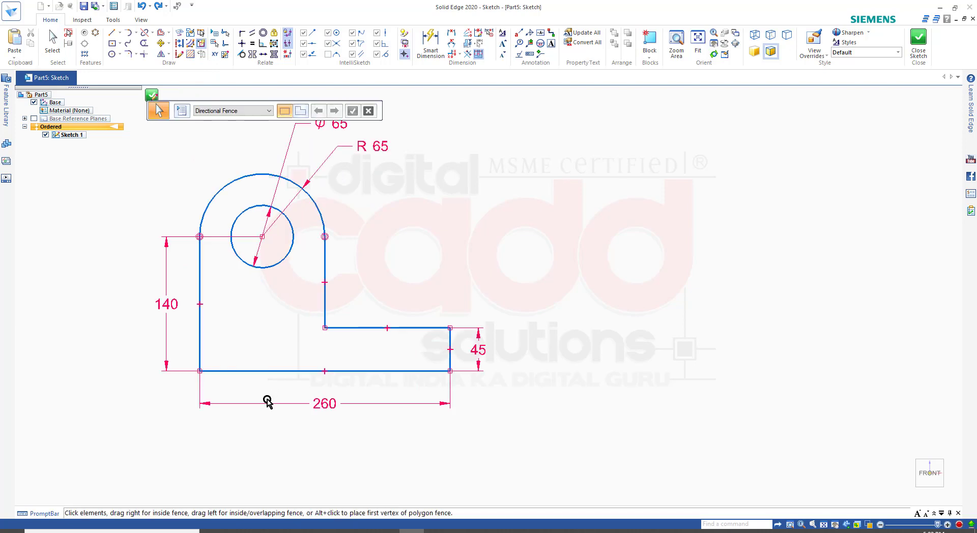
left_click(112, 33)
left_click(234, 429)
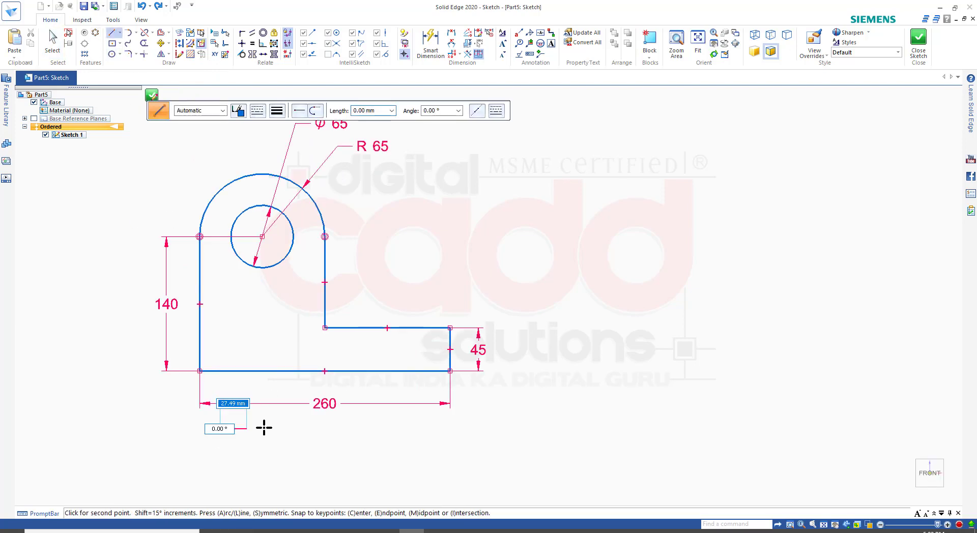
key("Escape")
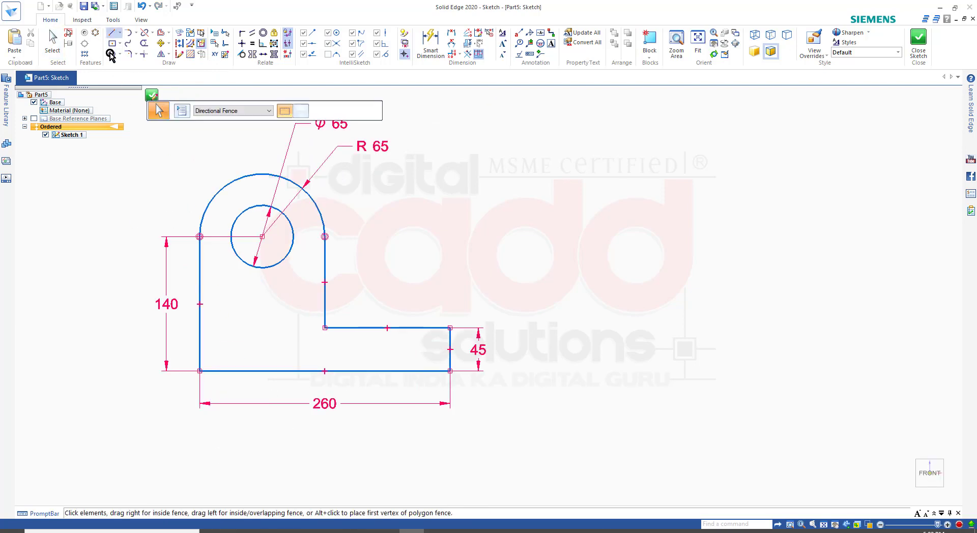
Draw a horizontal line about 24 mm long from the profile's lower-left corner along its bottom edge
left_click(112, 33)
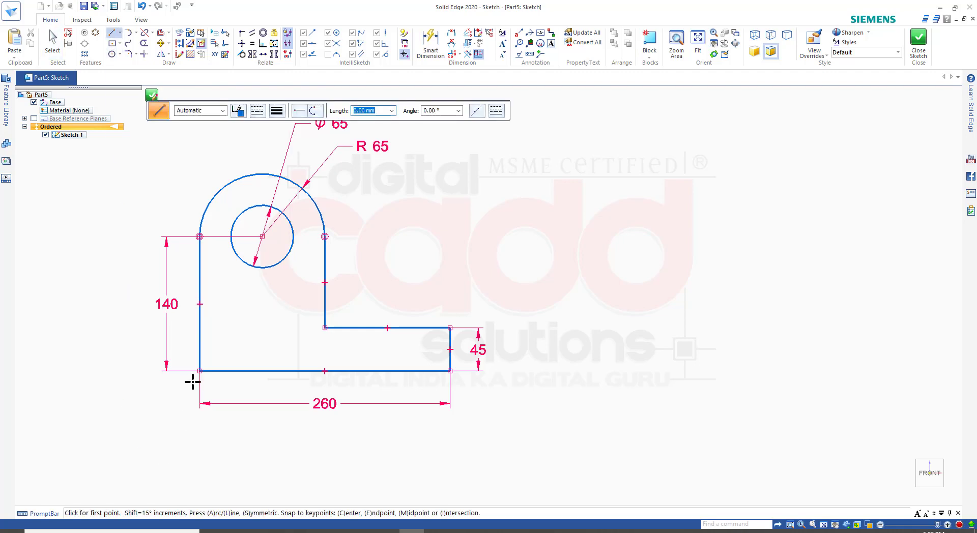
scroll(193, 381, "up", 3)
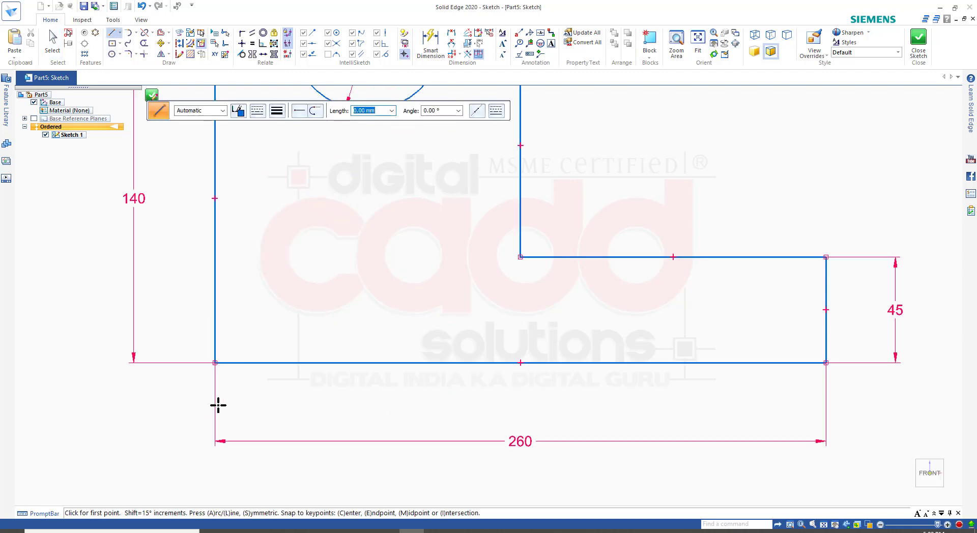
left_click(214, 362)
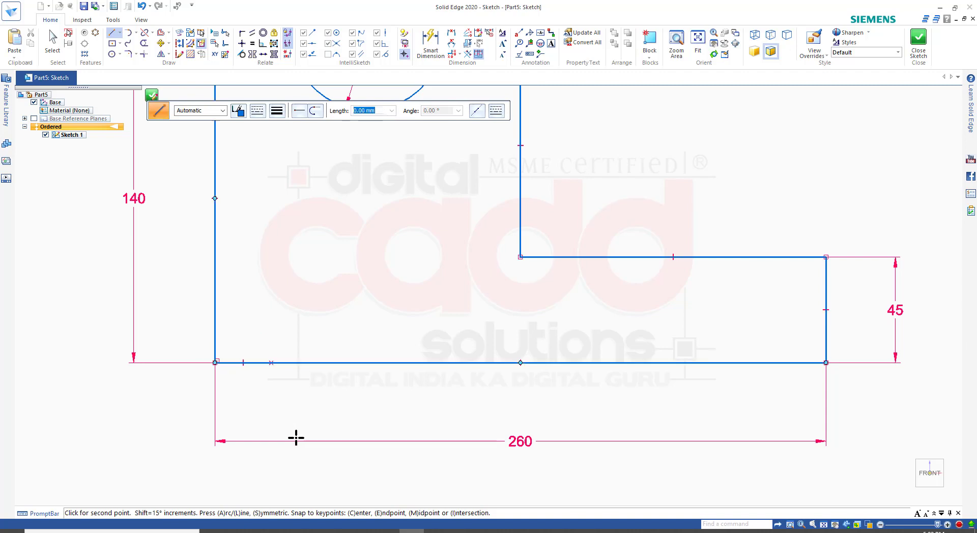
key("Escape")
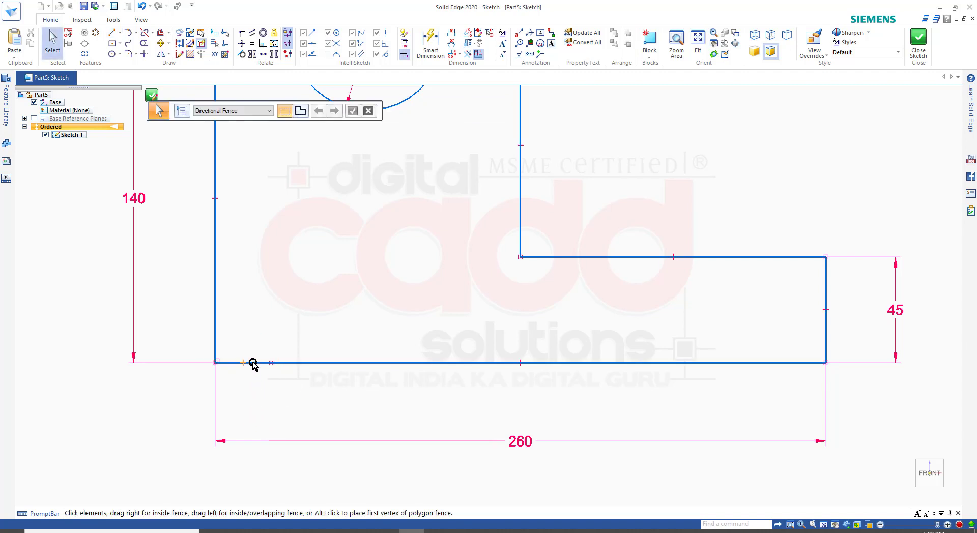
Change the line type of the short line on the bottom edge from continuous to a dashed pattern
left_click(258, 363)
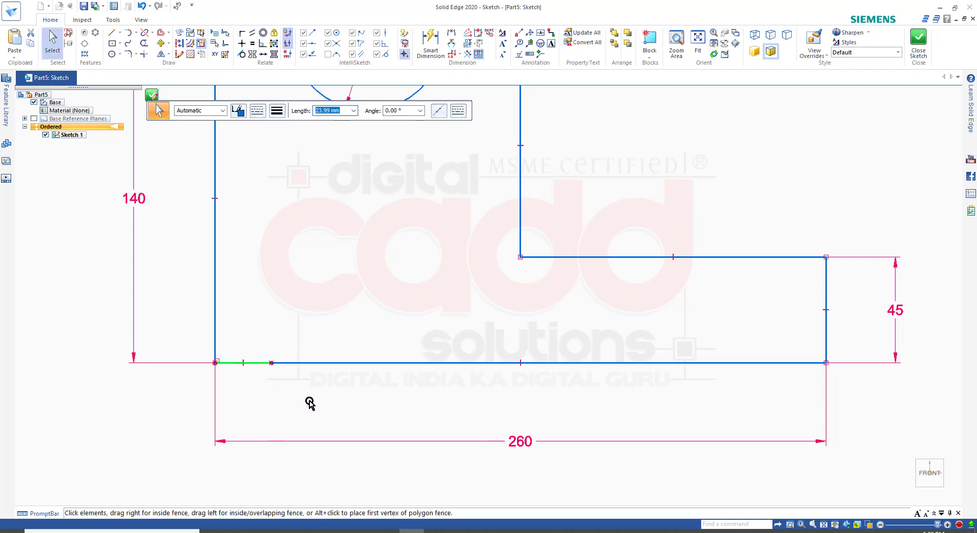
left_click(258, 111)
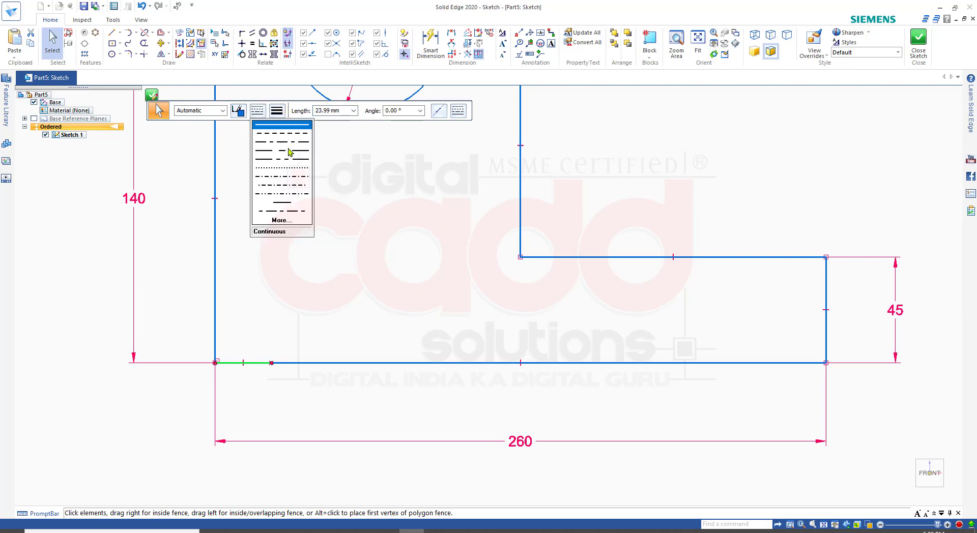
left_click(289, 150)
left_click(364, 249)
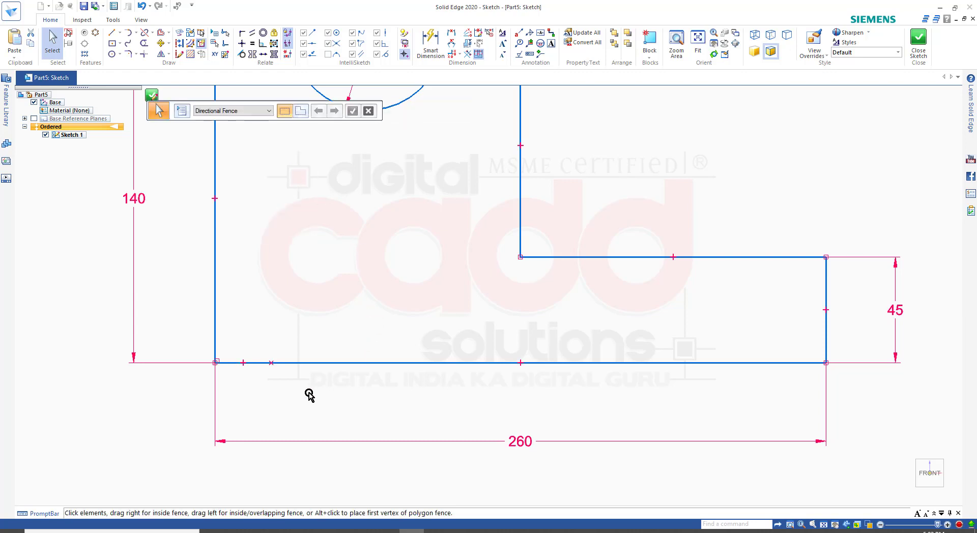
Set the colour of the short line on the bottom edge to magenta
left_click(258, 365)
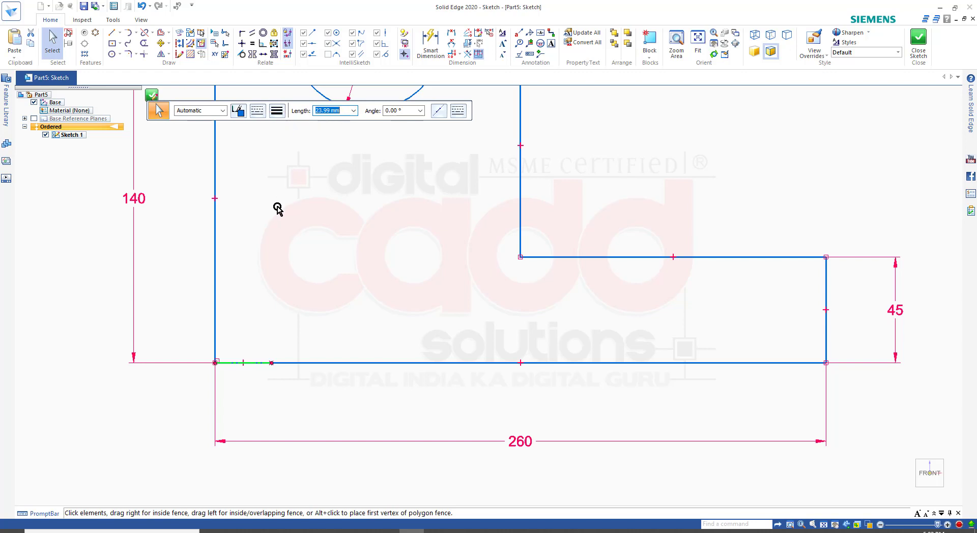
left_click(239, 111)
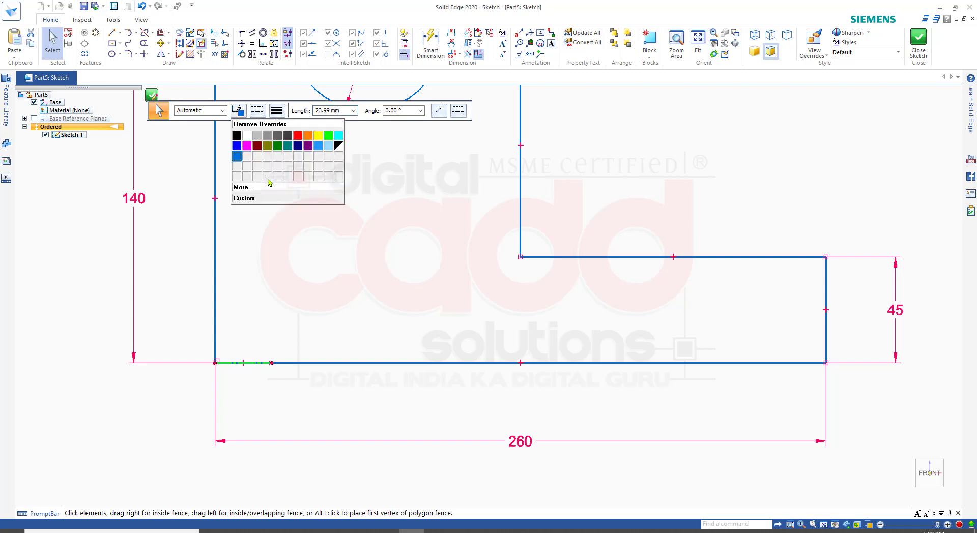
left_click(247, 145)
left_click(316, 256)
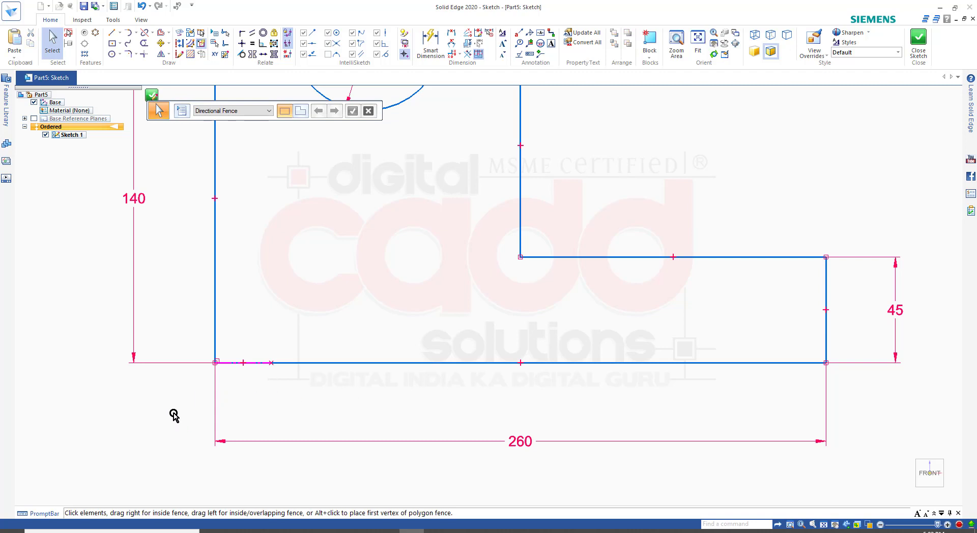
scroll(171, 420, "down", 3)
scroll(164, 437, "up", 2)
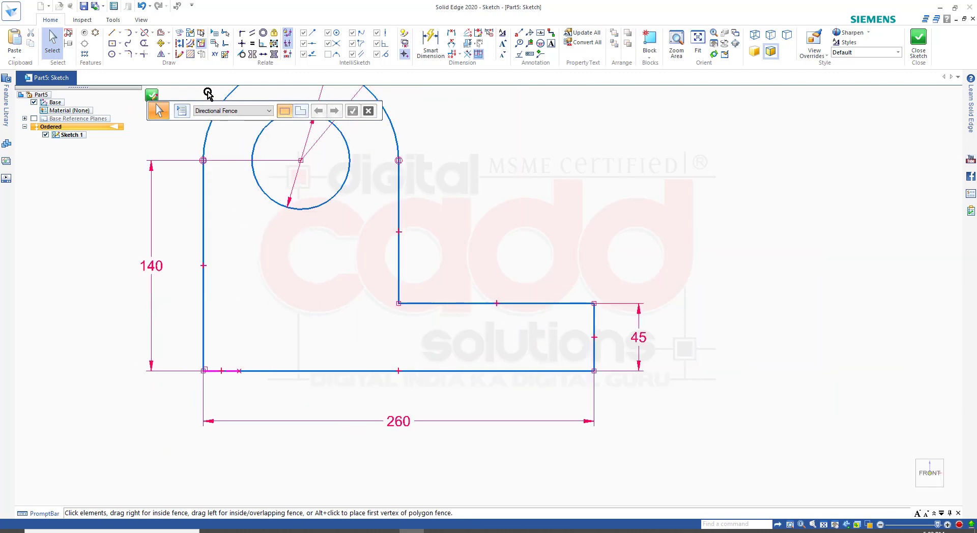
left_click(292, 370)
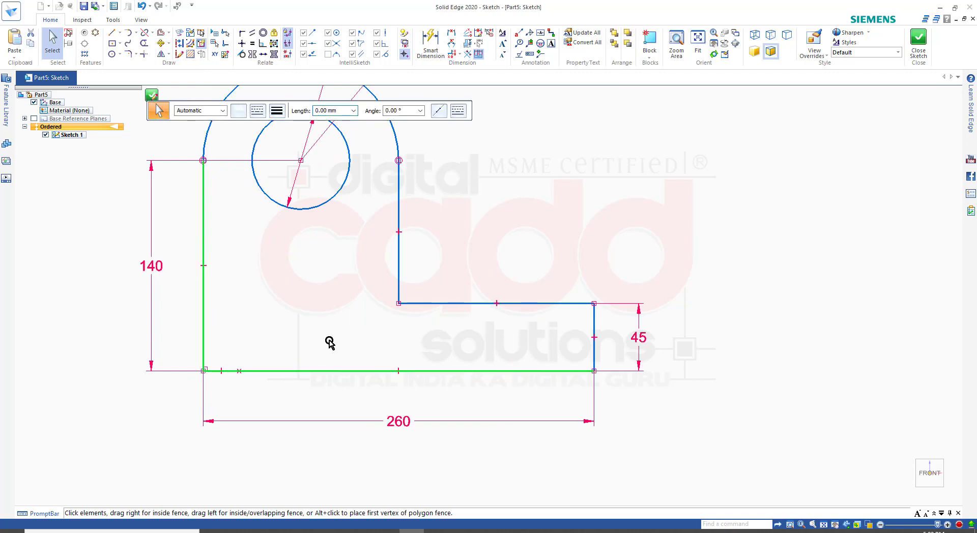
left_click(713, 209)
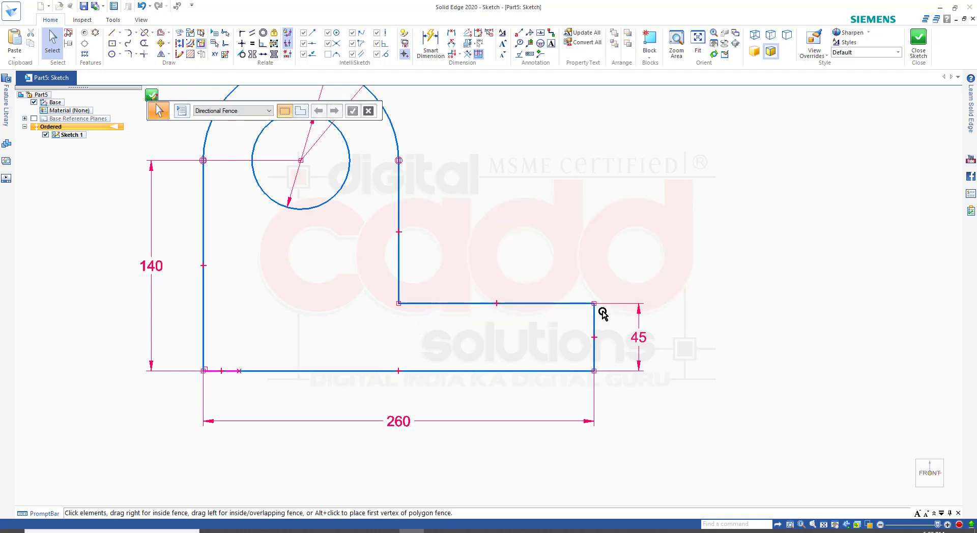
Scale a copy of the whole profile with its circle from its lower-left corner, choosing the scale freehand
left_click_drag(610, 303, 321, 397)
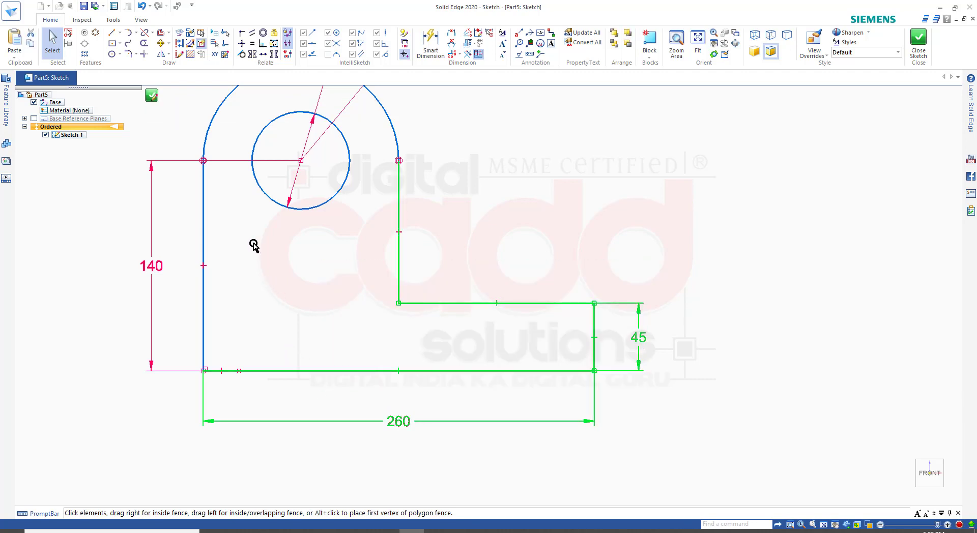
left_click_drag(244, 232, 162, 250, "ctrl")
left_click(337, 193, "ctrl")
left_click(388, 125, "ctrl")
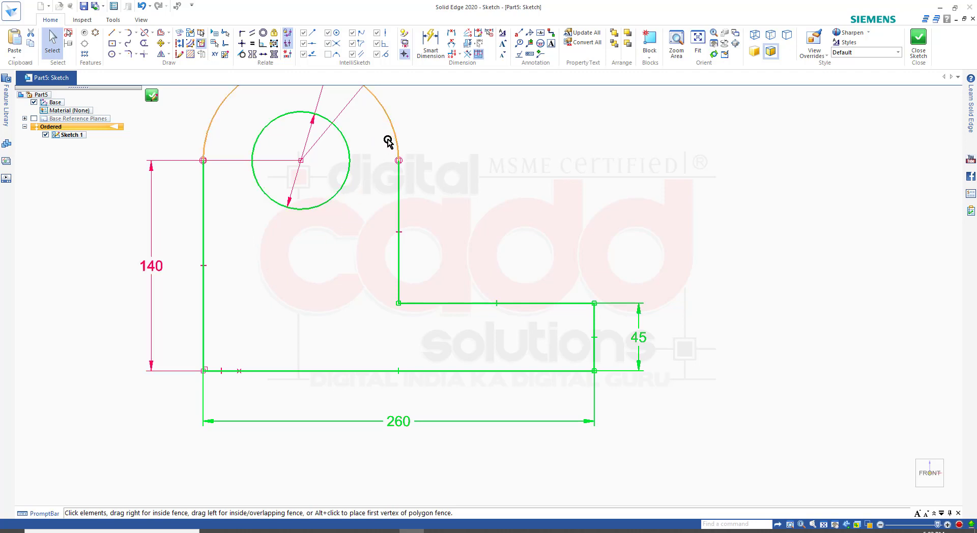
scroll(354, 255, "down", 2)
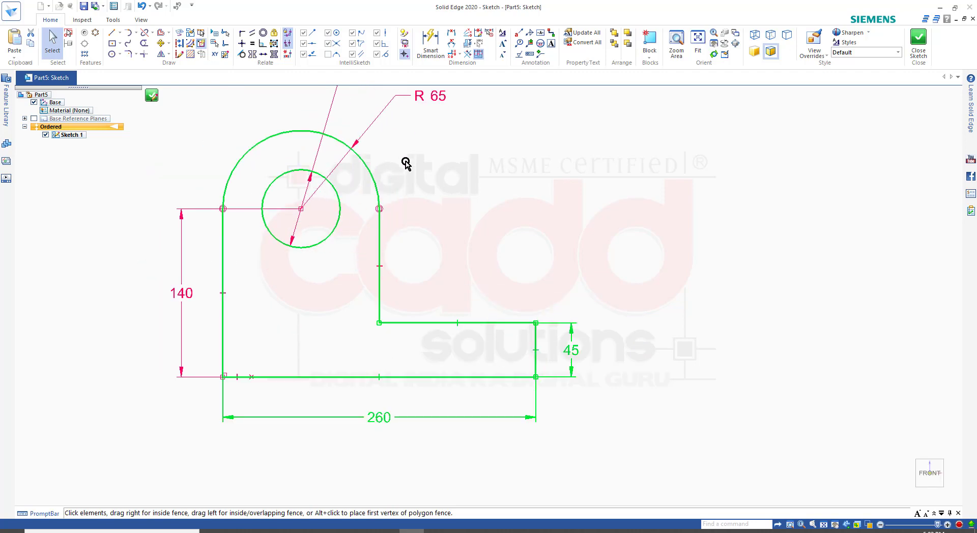
scroll(351, 300, "up", 1)
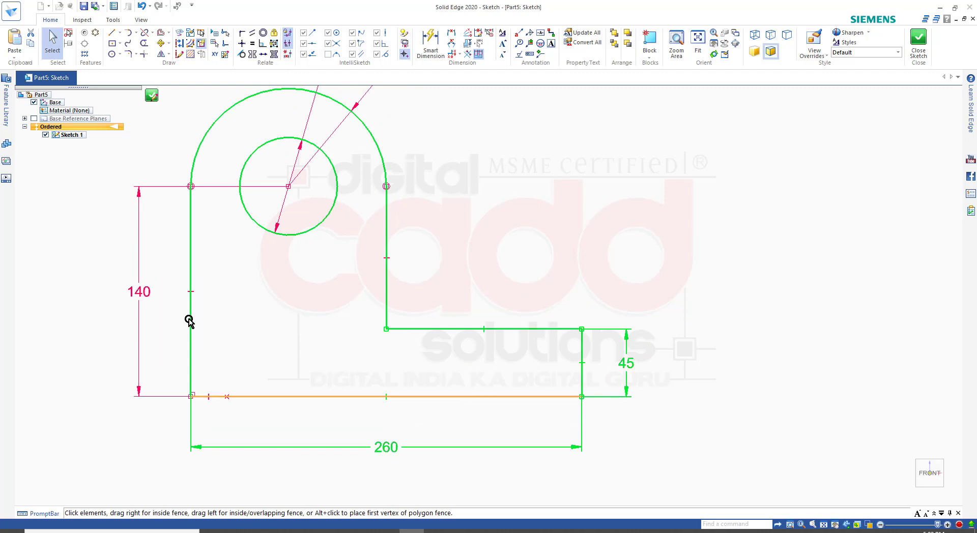
left_click(169, 55)
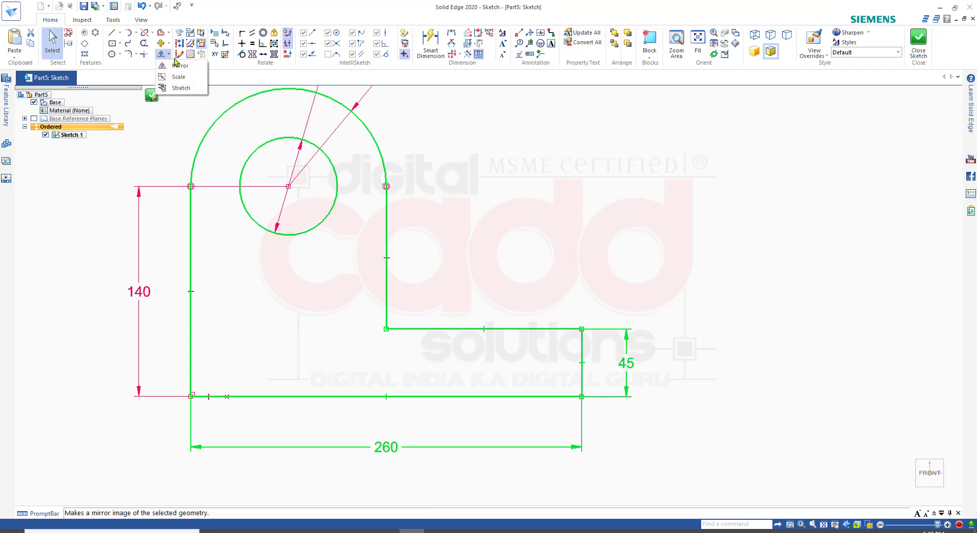
left_click(179, 77)
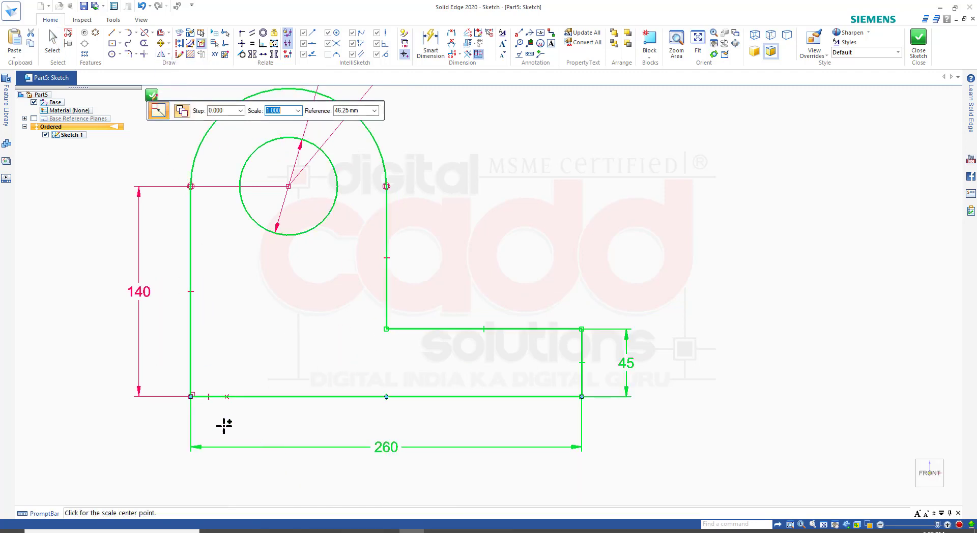
left_click(191, 396)
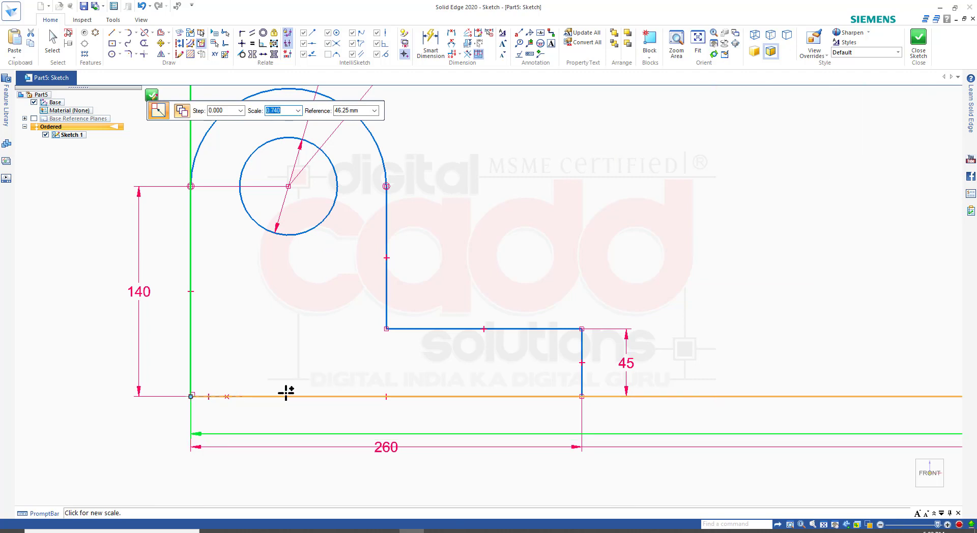
left_click(312, 401)
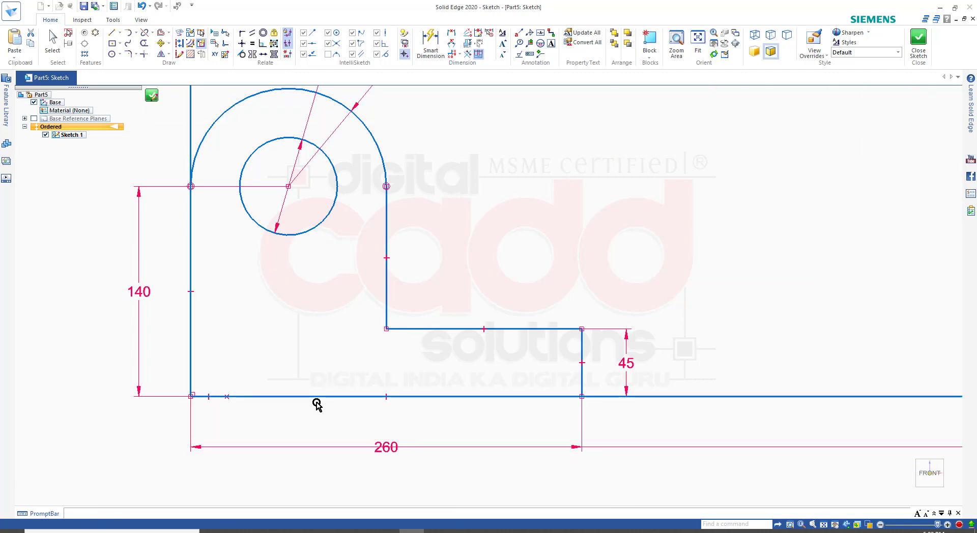
scroll(287, 338, "down", 3)
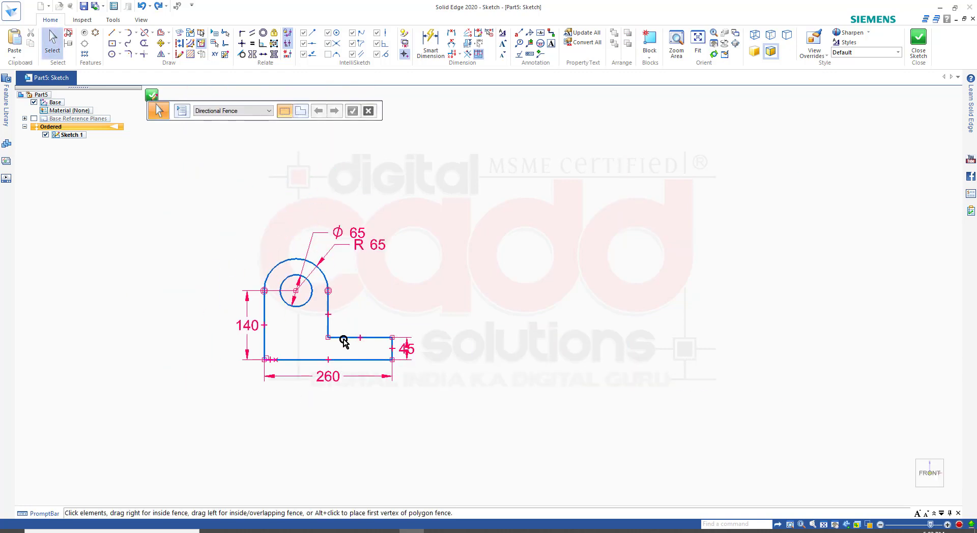
Select the profile's lines, arc and circle individually and place a much larger scaled copy from the profile's lower-left corner
scroll(329, 325, "up", 2)
left_click(356, 379)
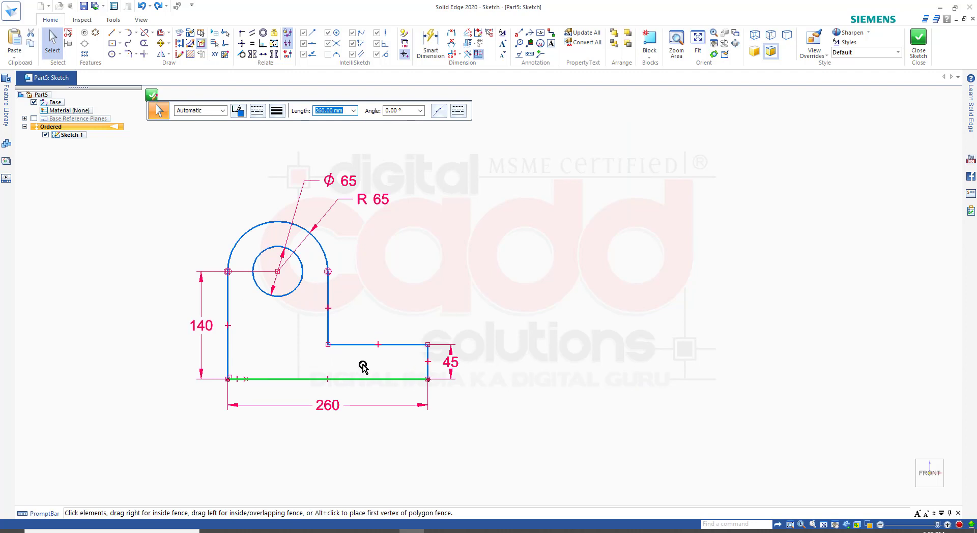
scroll(363, 364, "up", 2)
left_click(450, 335, "ctrl")
left_click(463, 351, "ctrl")
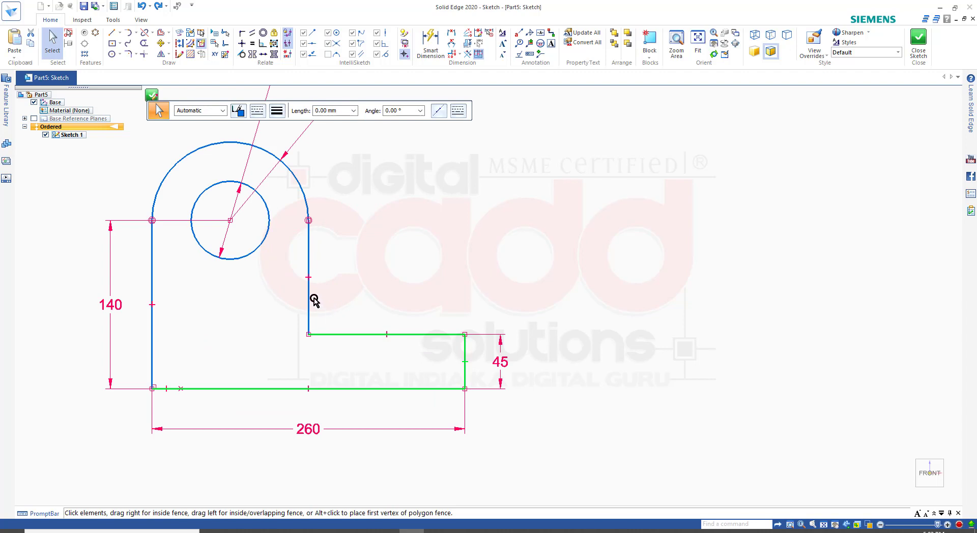
left_click(309, 303, "ctrl")
left_click(301, 178, "ctrl")
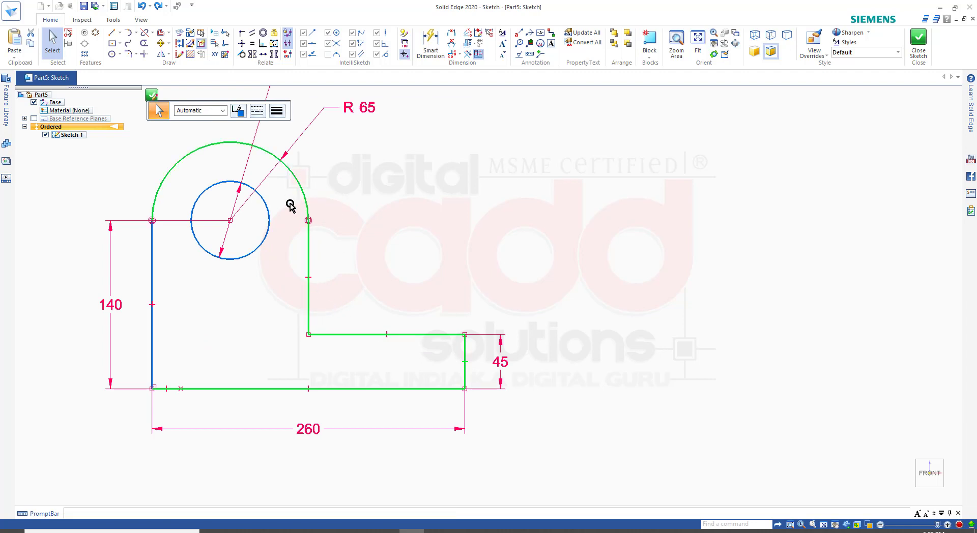
left_click(269, 219, "ctrl")
left_click(153, 270, "ctrl")
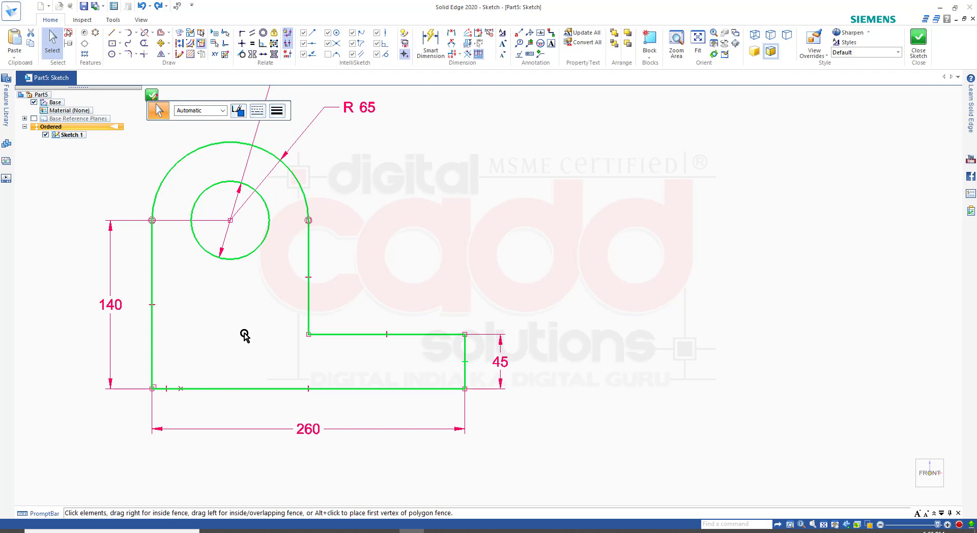
left_click(161, 54)
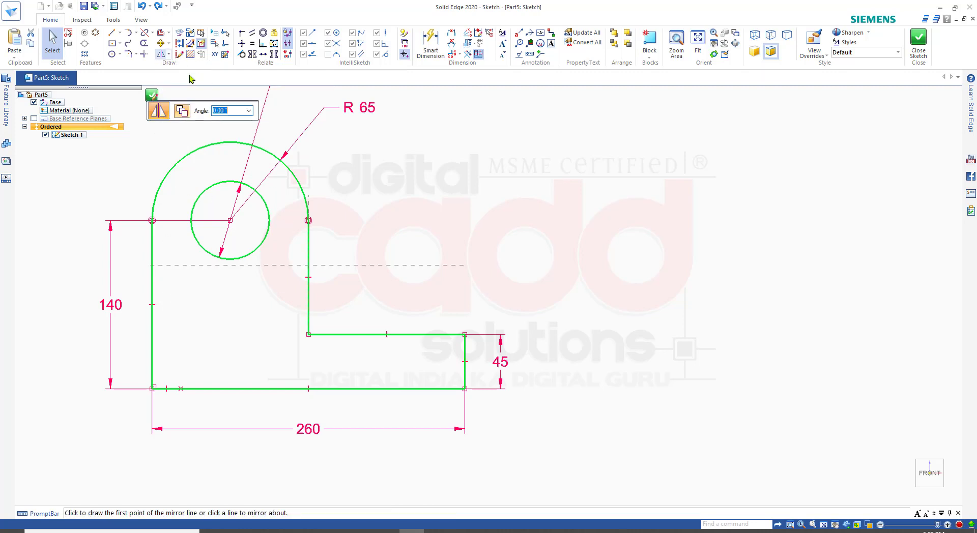
left_click(169, 55)
left_click(184, 78)
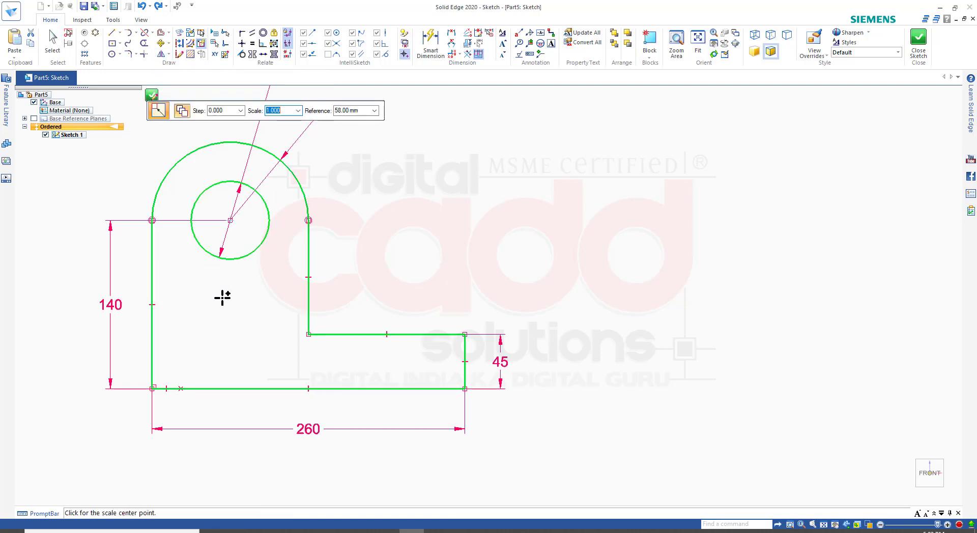
left_click(151, 389)
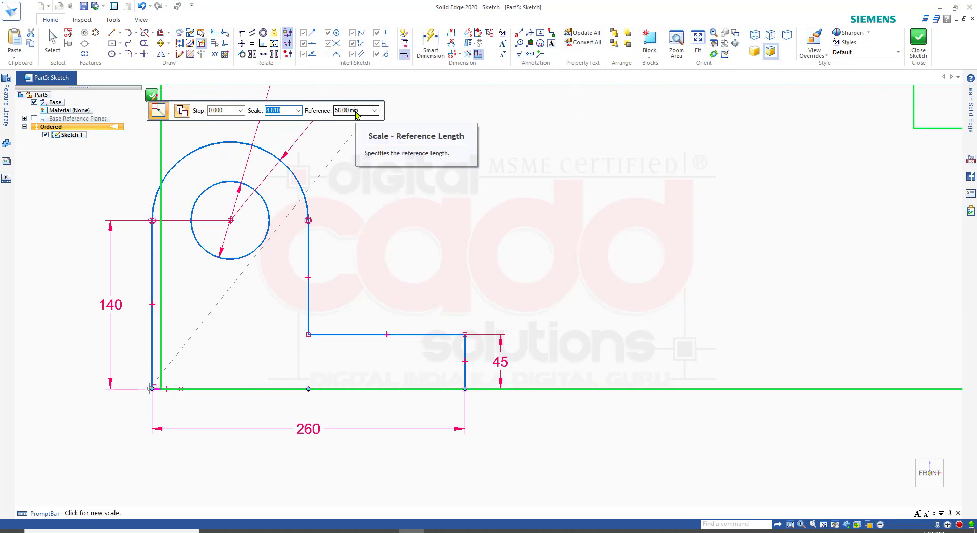
left_click(358, 112)
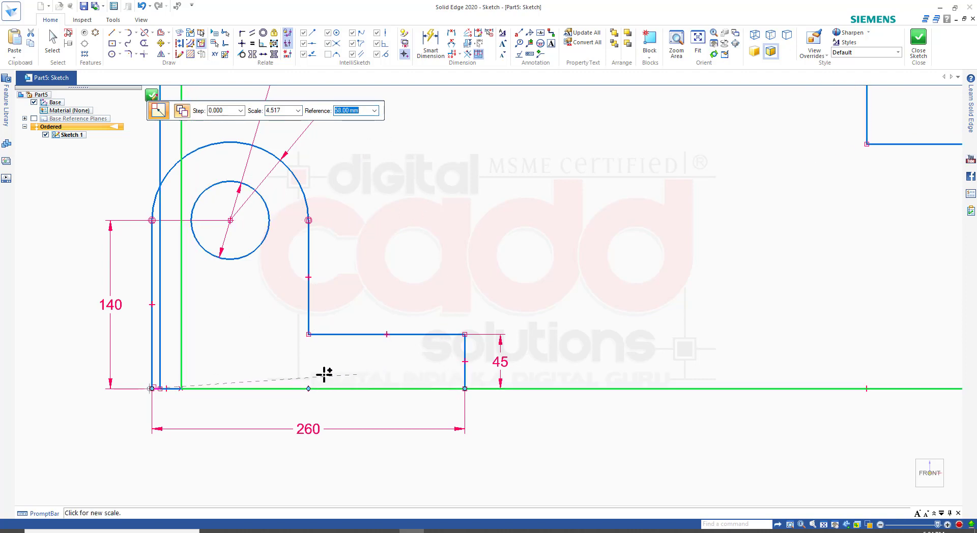
Add a second, smaller scaled copy of the profile between the original and the large copy
left_click(181, 389)
scroll(308, 380, "down", 2)
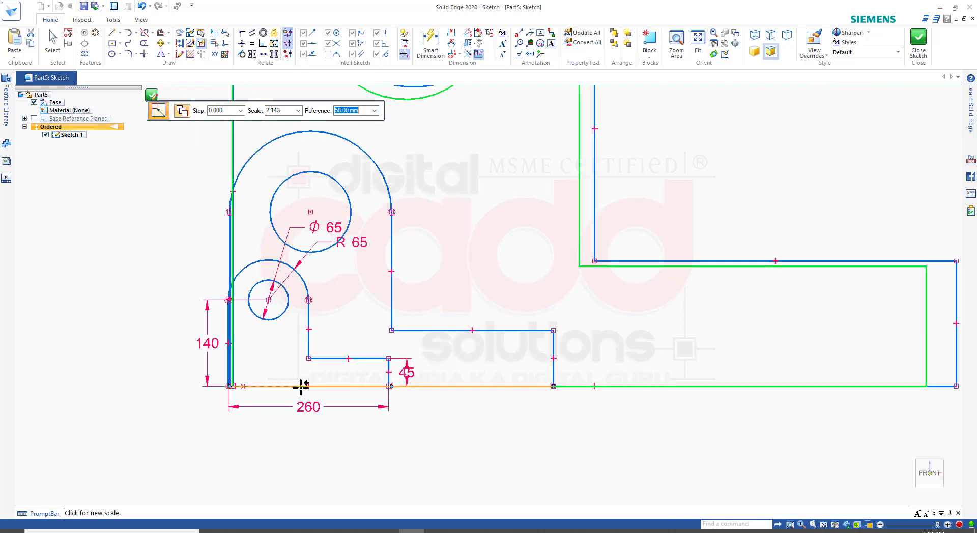
scroll(303, 384, "down", 3)
scroll(304, 374, "up", 2)
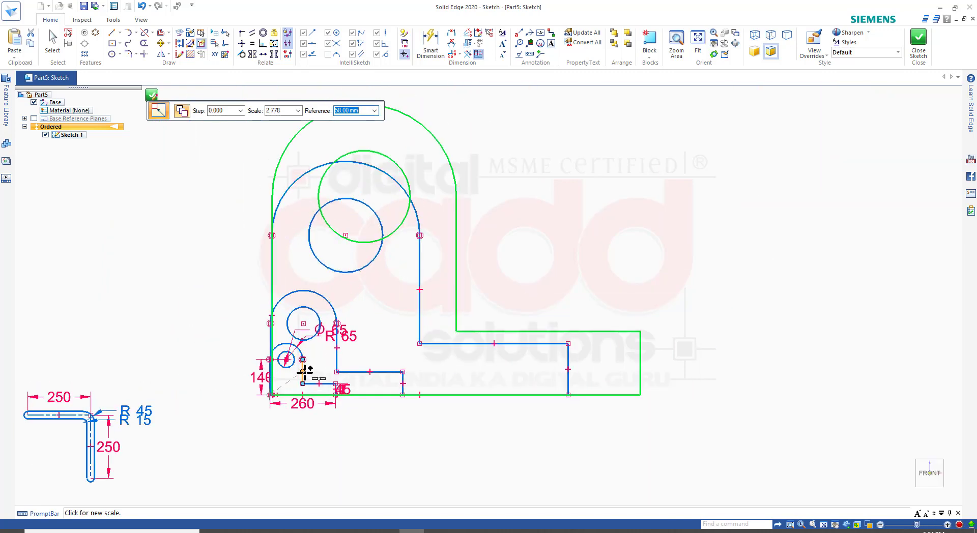
key("Escape")
scroll(336, 346, "up", 2)
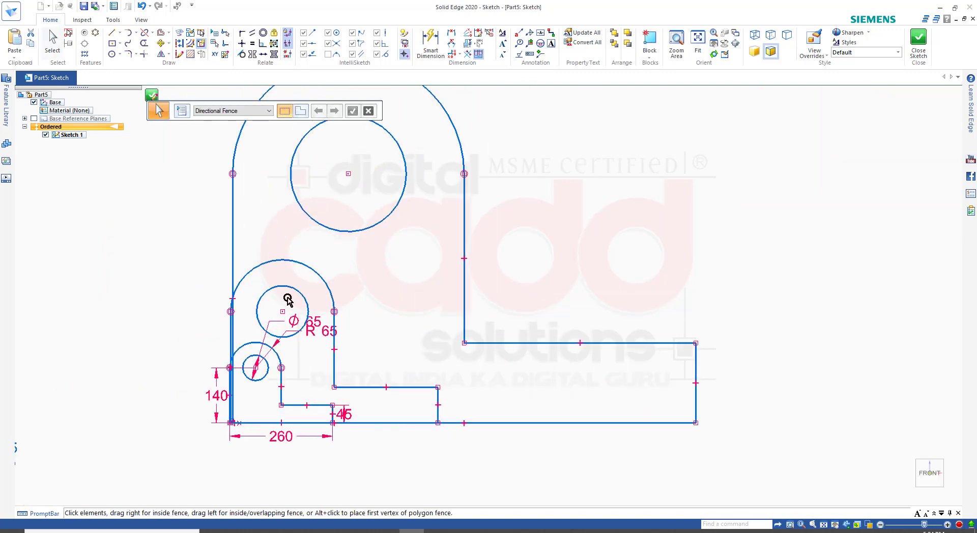
Undo both scaled copies, leaving only the original dimensioned profile
key("ctrl+z")
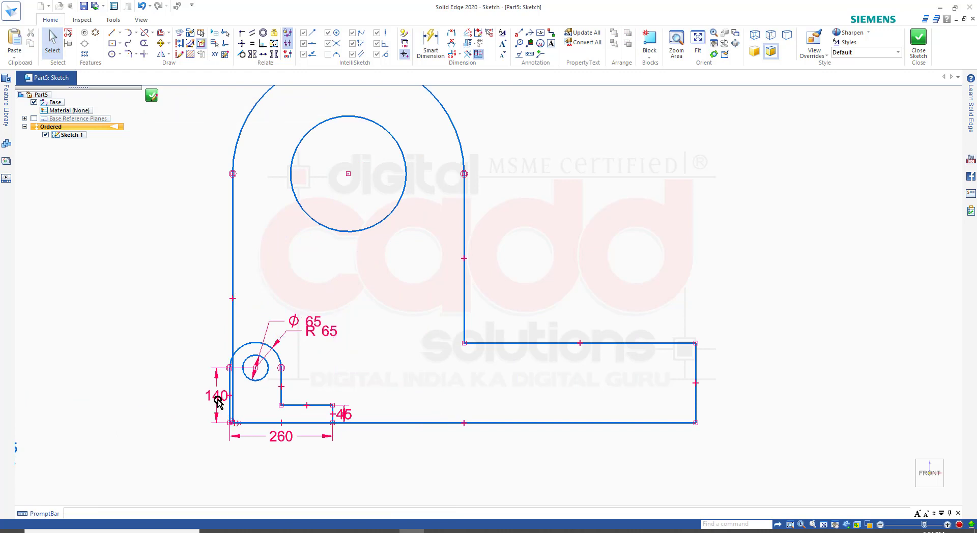
key("ctrl+z")
scroll(261, 426, "up", 2)
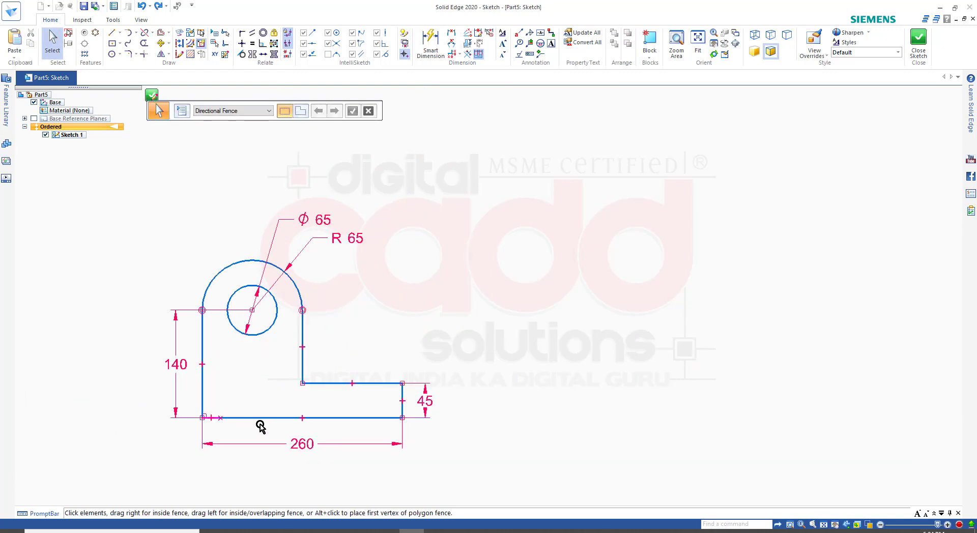
scroll(497, 445, "up", 3)
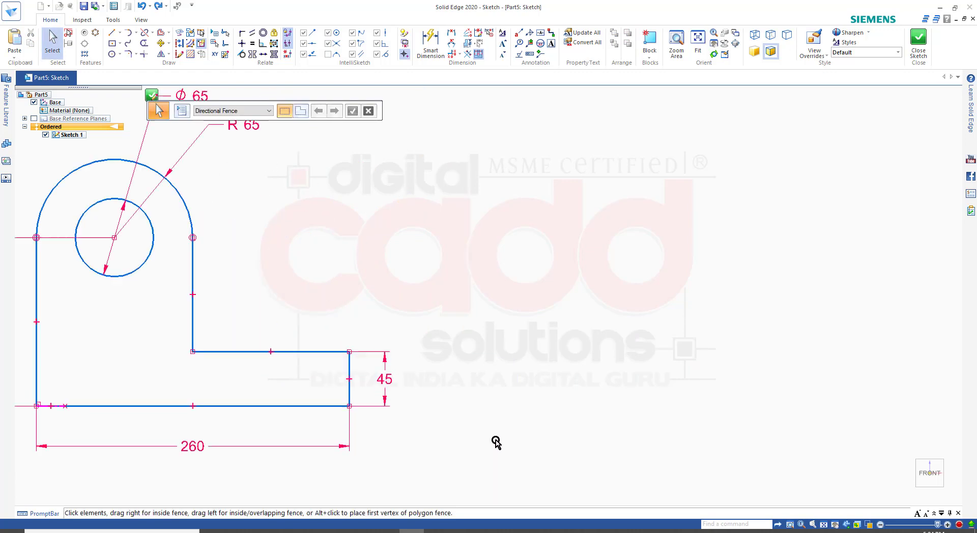
scroll(475, 412, "down", 2)
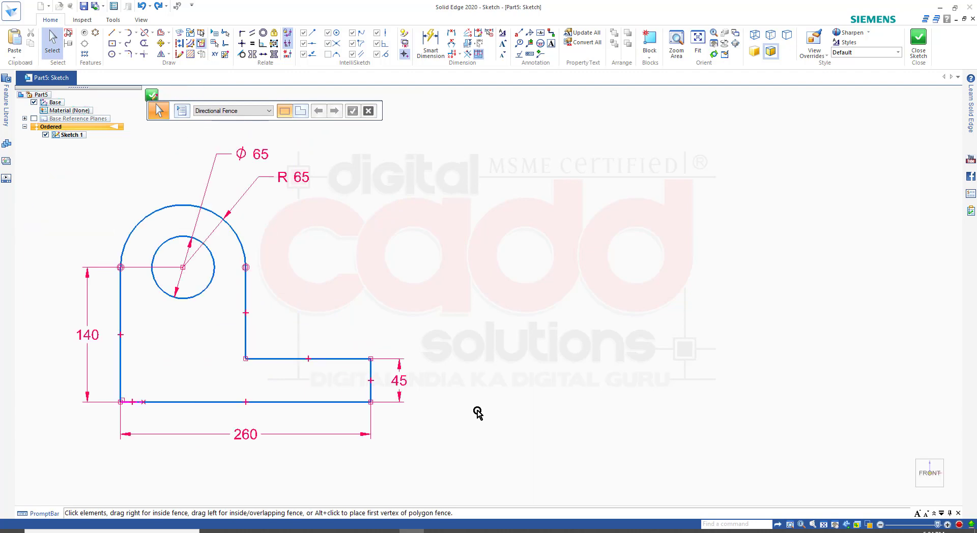
Stretch the free end of the profile's horizontal leg outward by about 216 mm and upward by about 3 mm
left_click(168, 54)
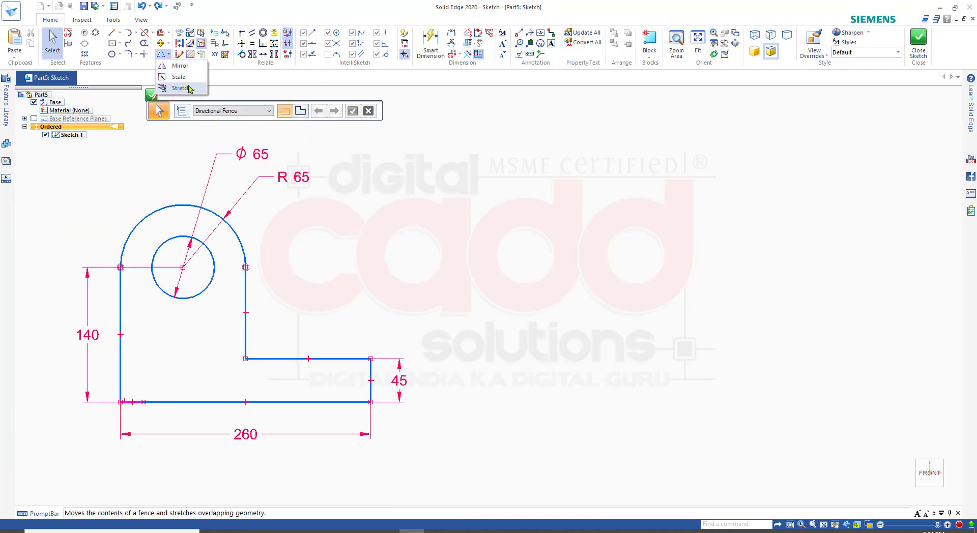
left_click(188, 89)
left_click_drag(434, 317, 339, 413)
left_click(370, 401)
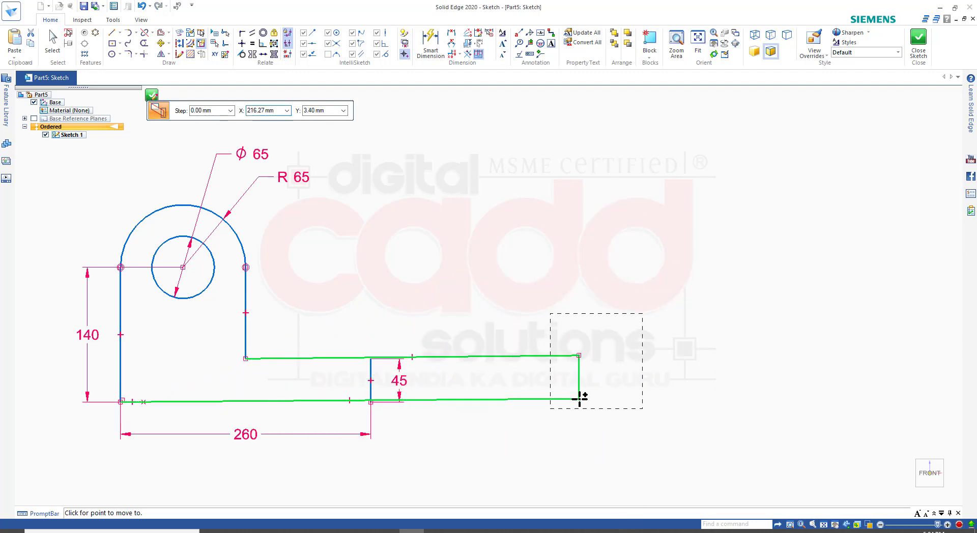
left_click(578, 399)
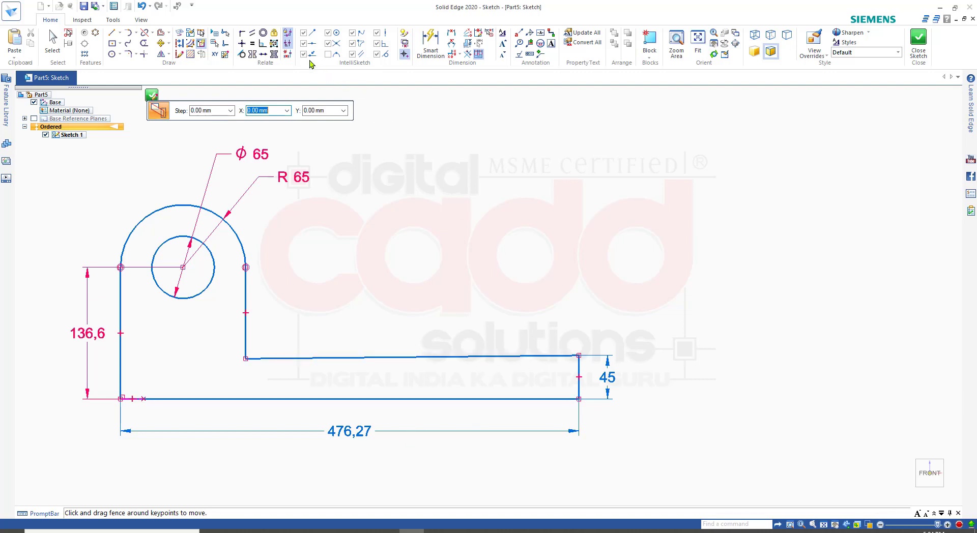
Make the slightly sloped upper edge of the stretched leg horizontal with a Horizontal/Vertical relation
left_click(241, 43)
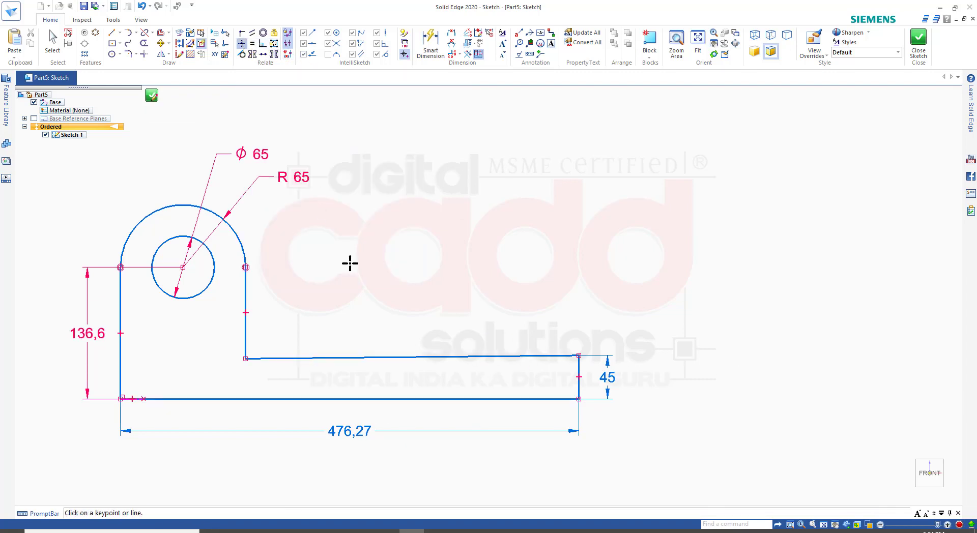
left_click(417, 357)
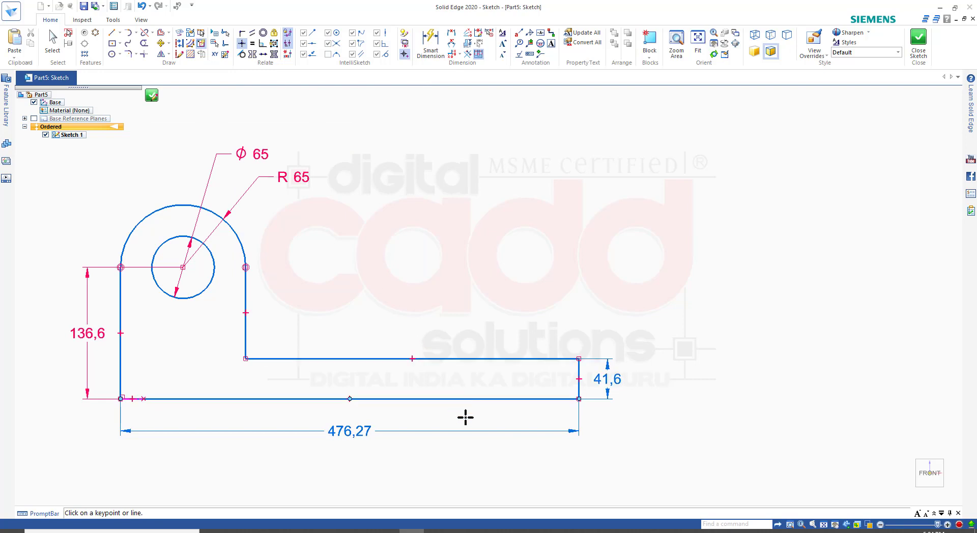
key("Escape")
scroll(305, 316, "down", 3)
scroll(207, 251, "up", 3)
left_click(329, 354)
Stretch the profile's rounded upper end, including arc and circle, about 58 mm to the left and 80 mm upward
left_click(169, 55)
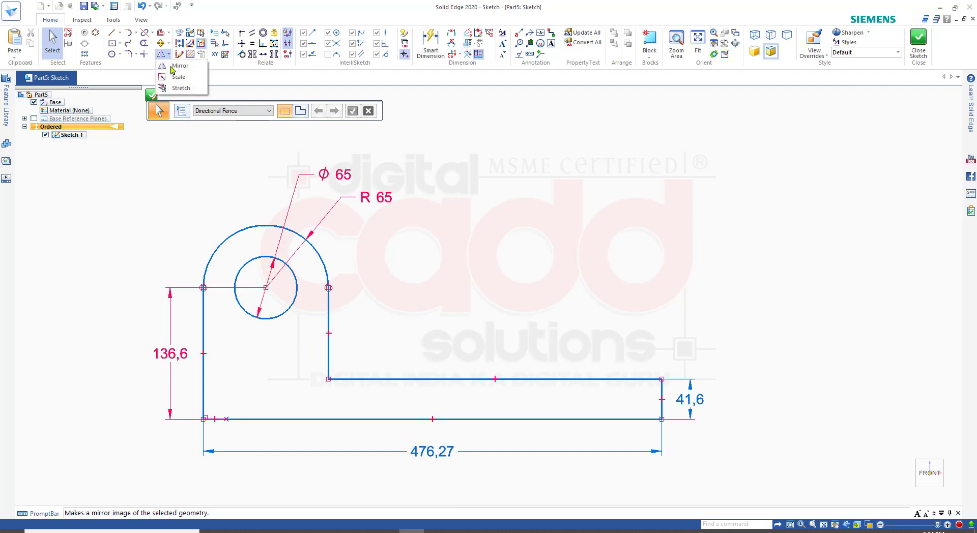
left_click(176, 88)
left_click_drag(444, 176, 160, 332)
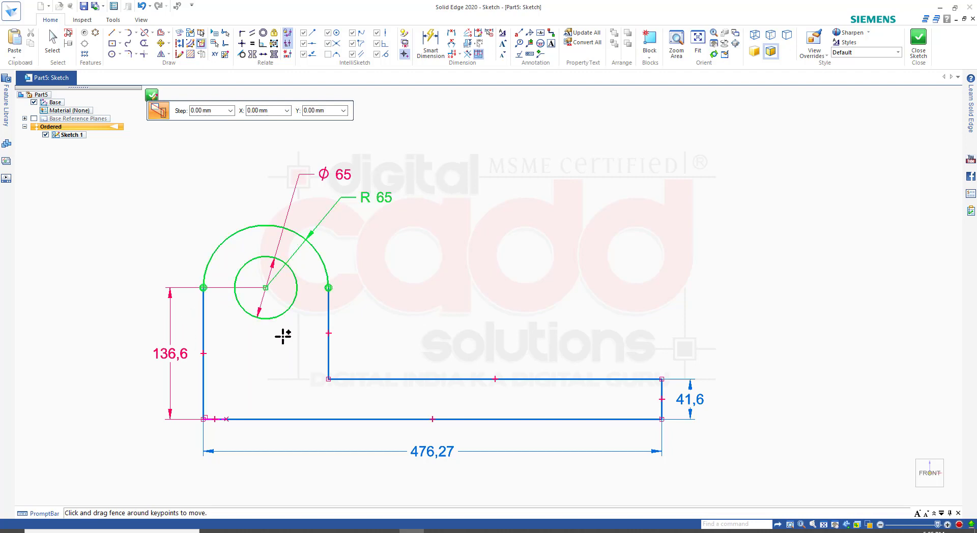
left_click(385, 325)
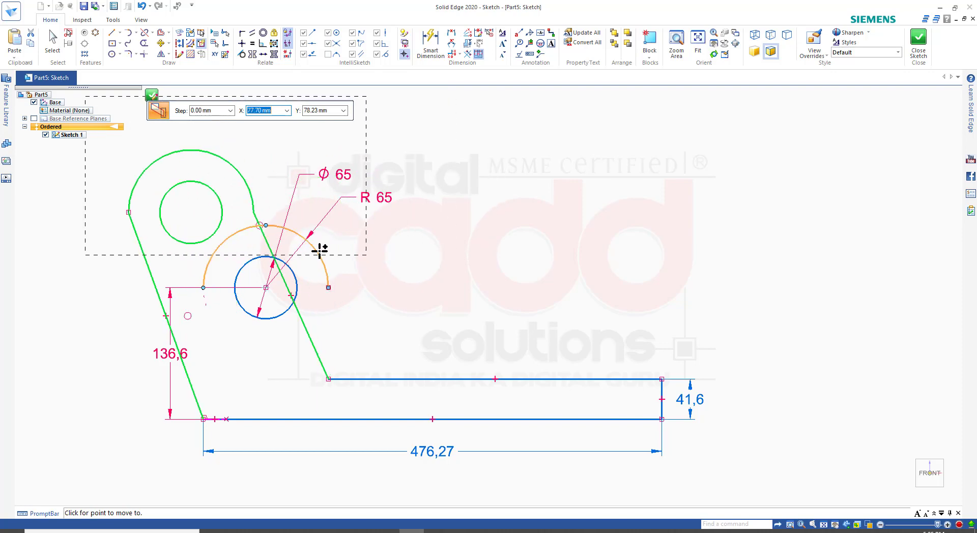
left_click(355, 257)
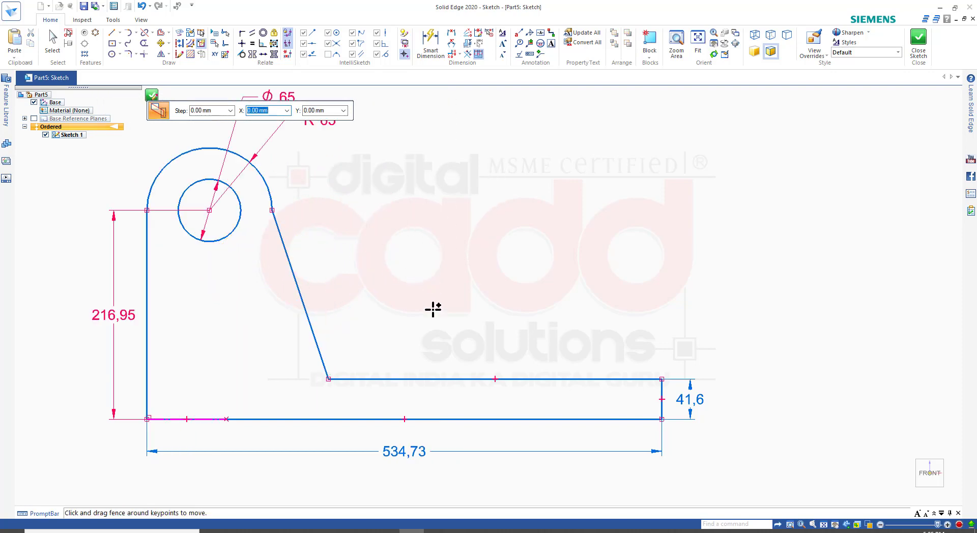
key("Escape")
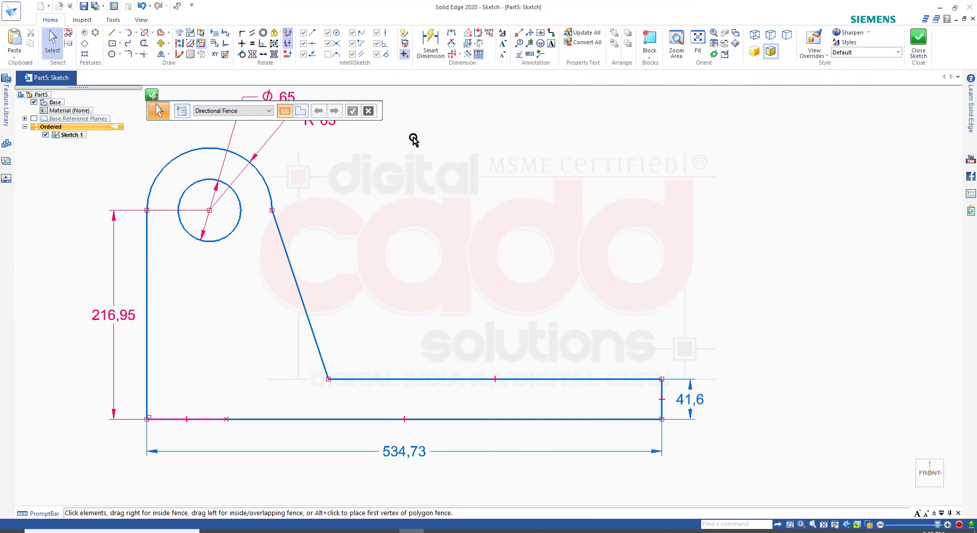
Start a Smart Dimension on the slanted edge below the arc with its orientation set to By 2 Points
left_click(430, 43)
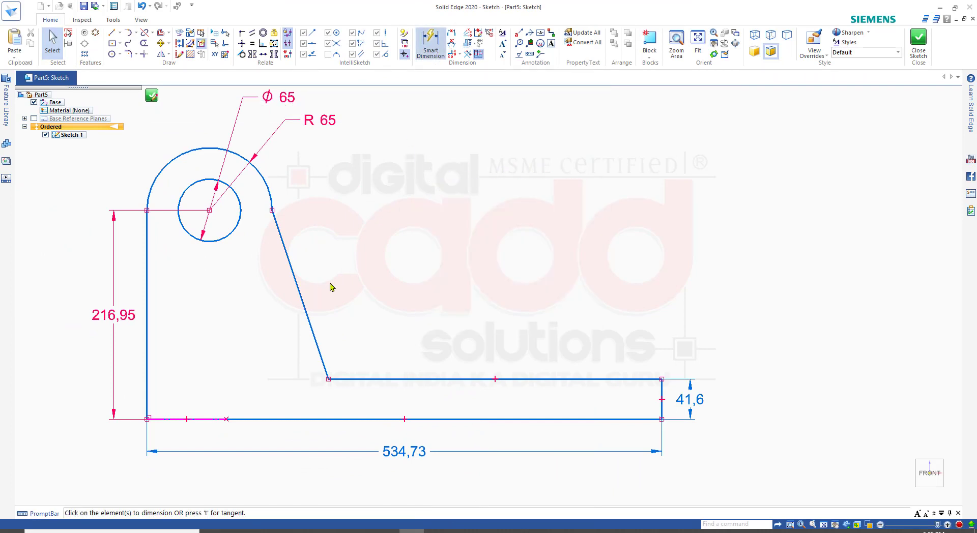
left_click(304, 301)
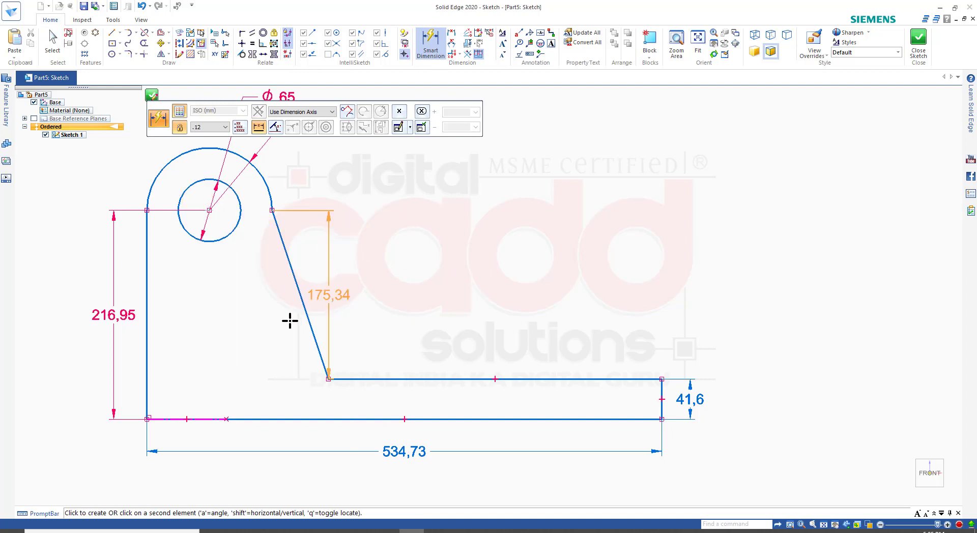
left_click(330, 112)
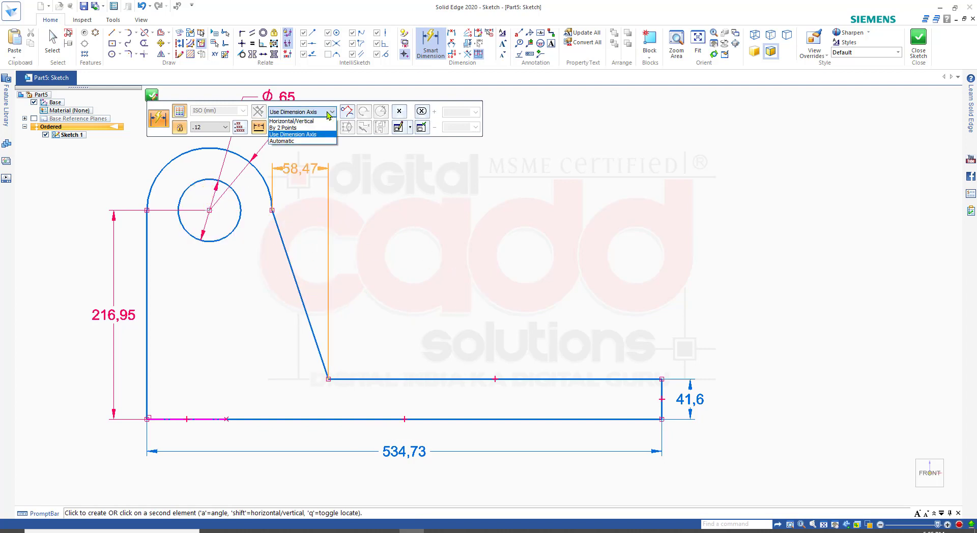
left_click(297, 127)
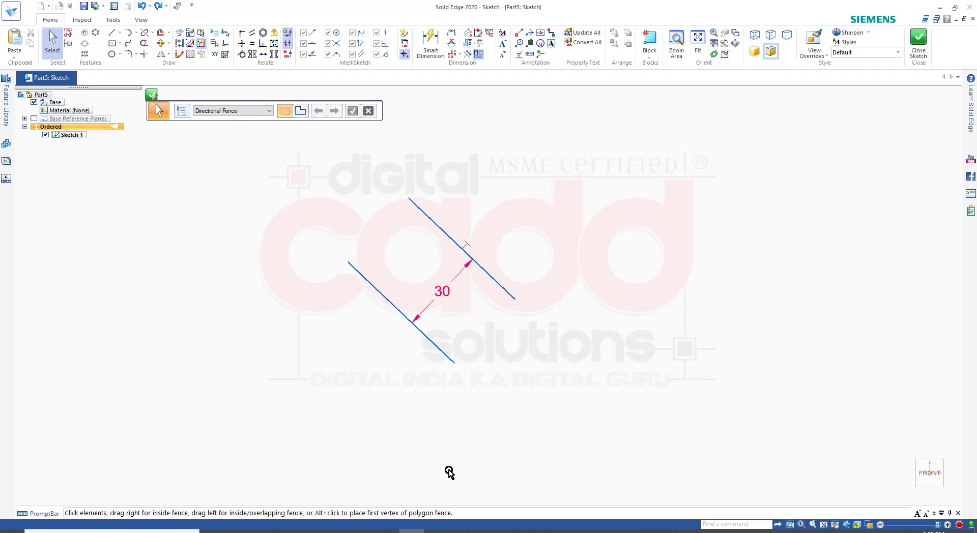
left_click(436, 532)
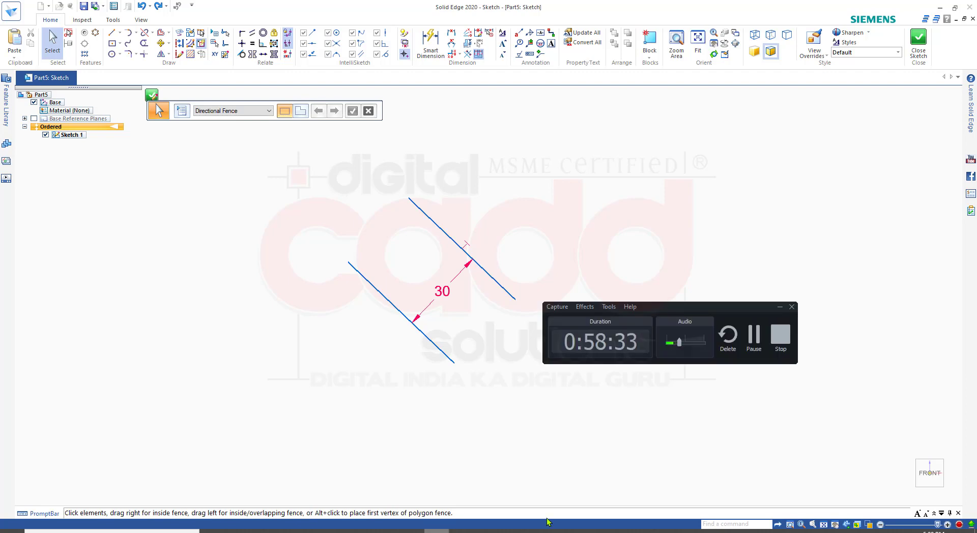